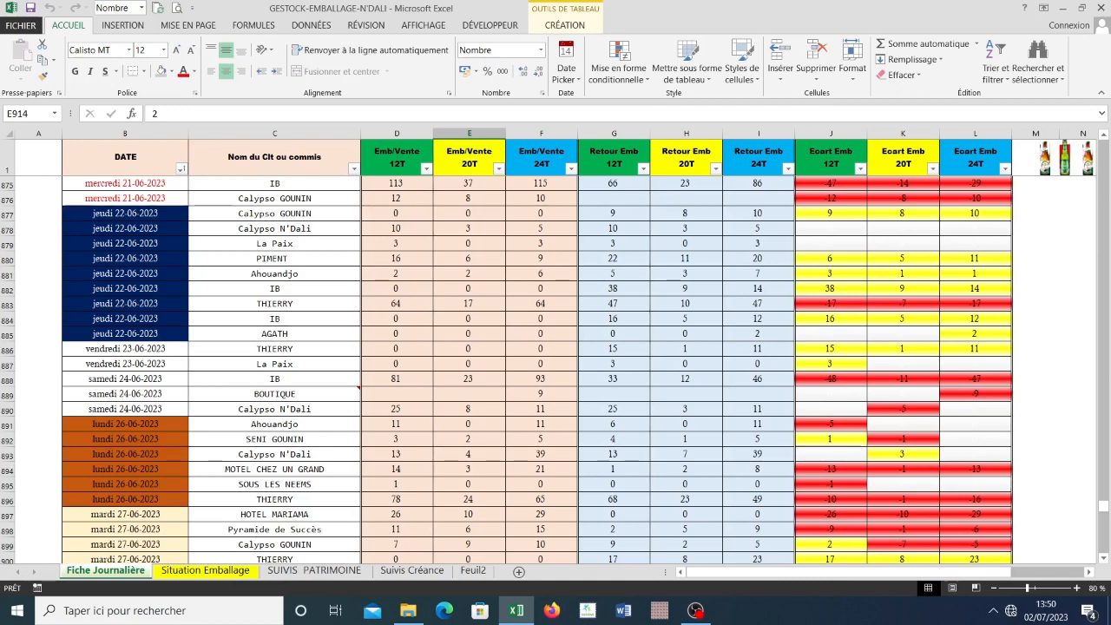
- Examine the most recent entries in the Fiche Journalière table, including the dates and client names of the last filled rows
{"action": "scroll", "coordinate": [556, 365], "scroll_direction": "down", "scroll_amount": 1}
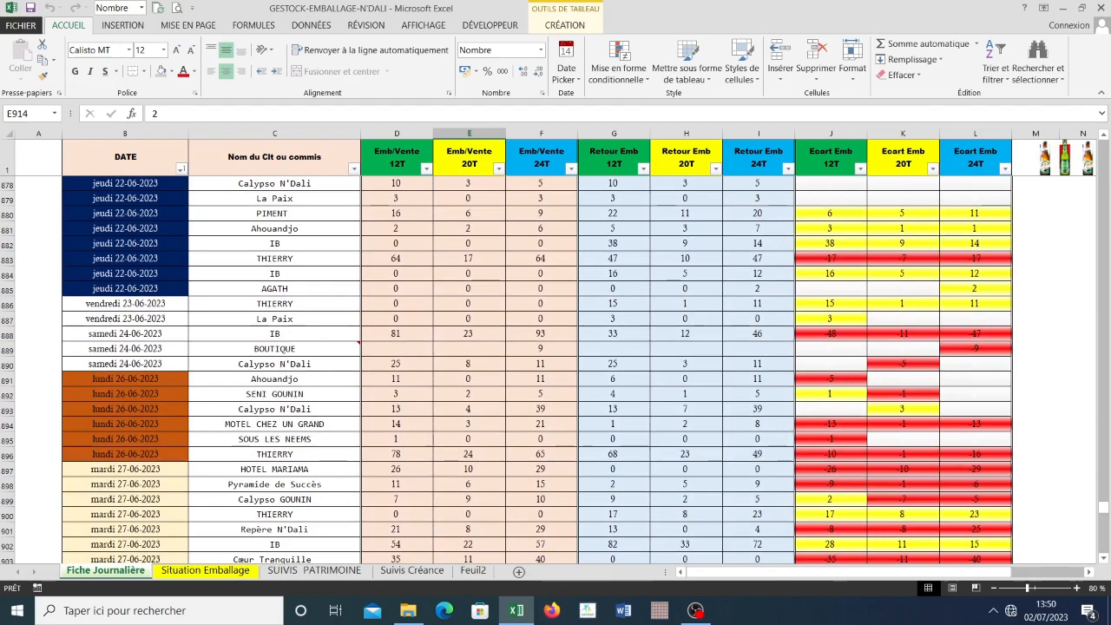
{"action": "scroll", "coordinate": [555, 365], "scroll_direction": "down", "scroll_amount": 1}
{"action": "scroll", "coordinate": [555, 364], "scroll_direction": "down", "scroll_amount": 14}
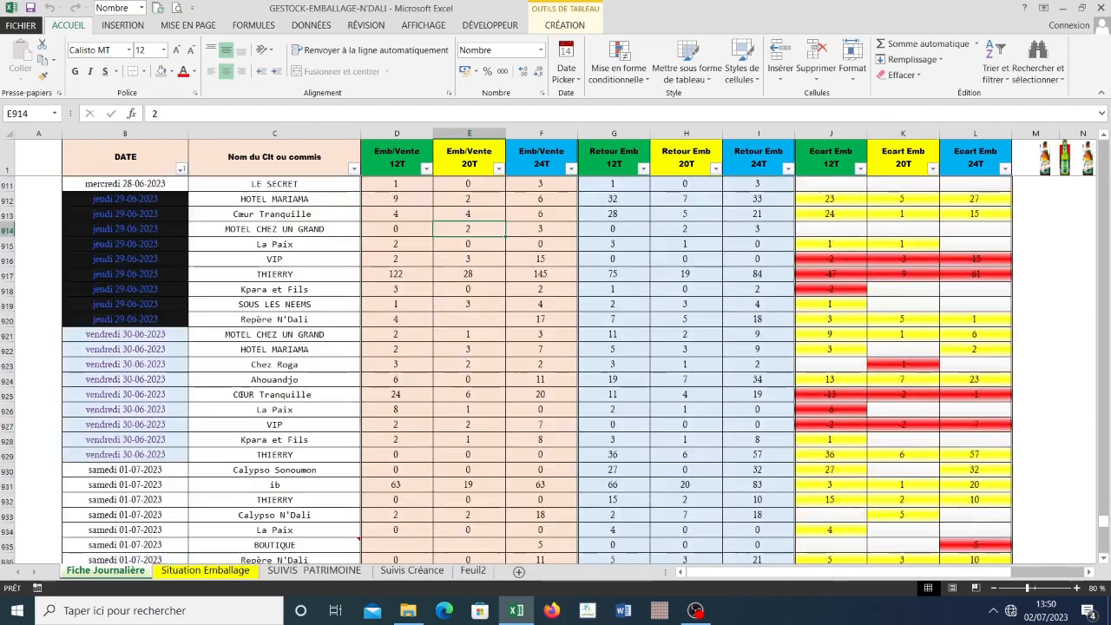
{"action": "scroll", "coordinate": [555, 365], "scroll_direction": "down", "scroll_amount": 8}
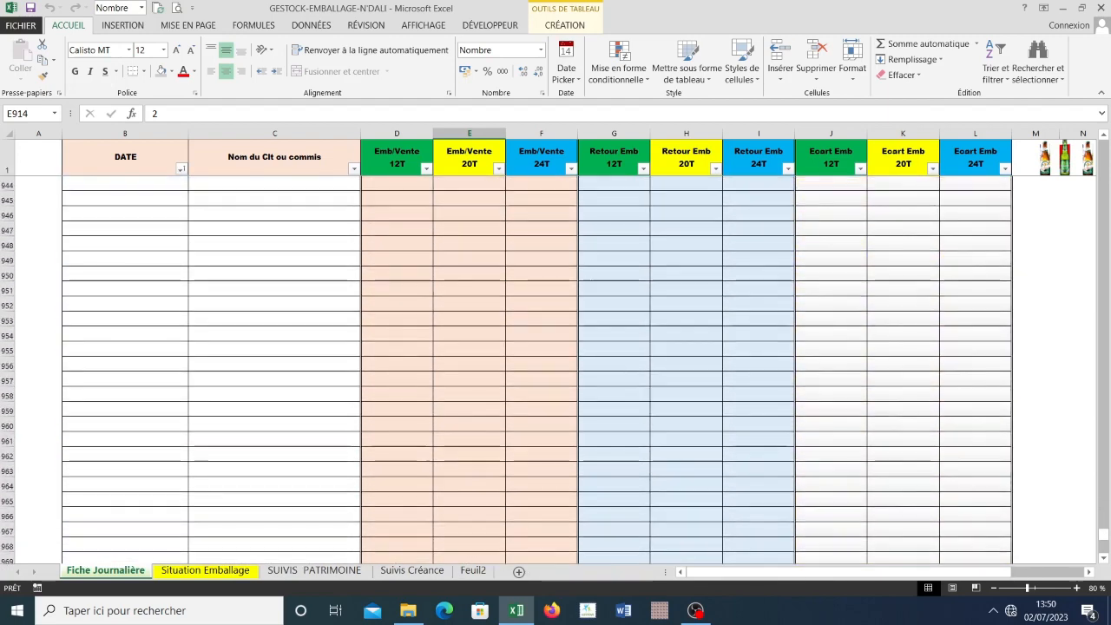
{"action": "scroll", "coordinate": [555, 364], "scroll_direction": "up", "scroll_amount": 5}
{"action": "scroll", "coordinate": [556, 364], "scroll_direction": "up", "scroll_amount": 1}
{"action": "left_click", "coordinate": [274, 365]}
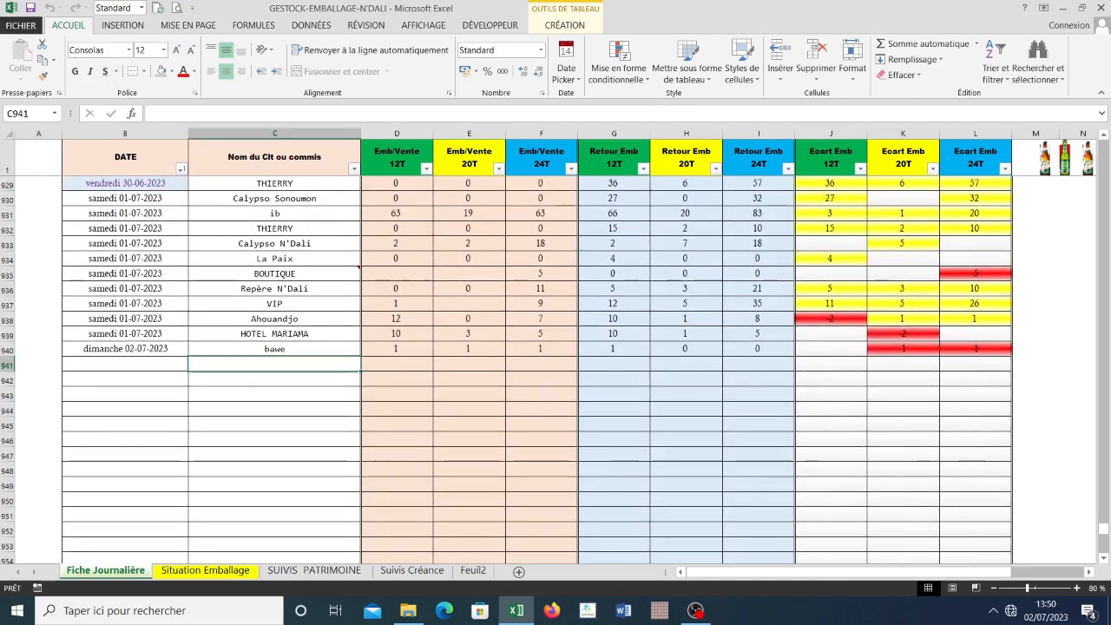
{"action": "left_click", "coordinate": [274, 349]}
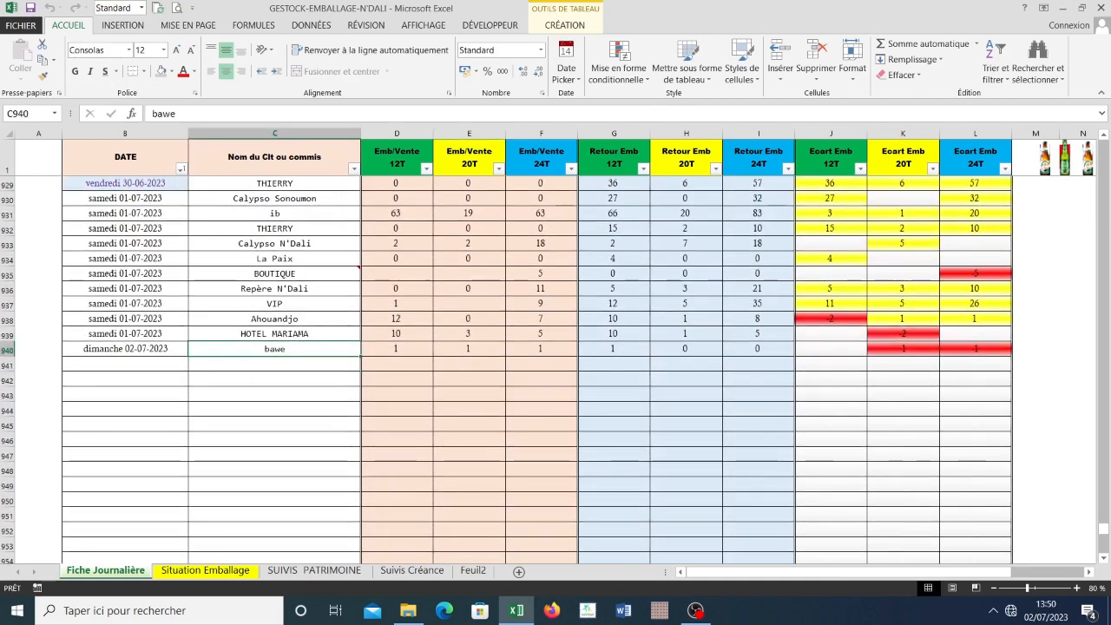
{"action": "left_click", "coordinate": [125, 350]}
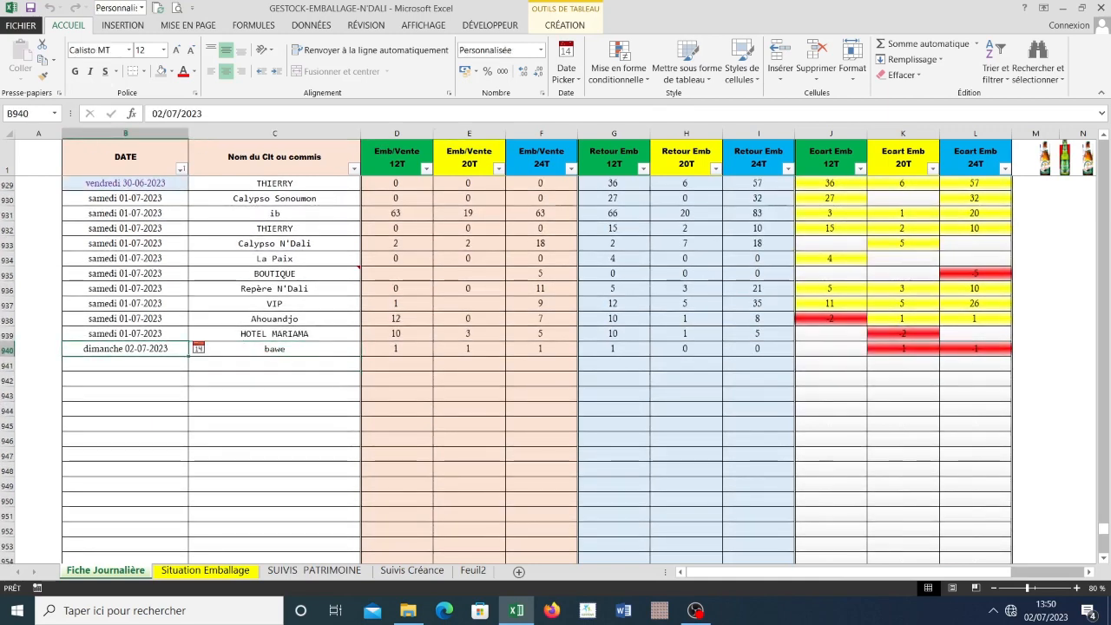
{"action": "left_click", "coordinate": [274, 157]}
{"action": "left_click", "coordinate": [274, 365]}
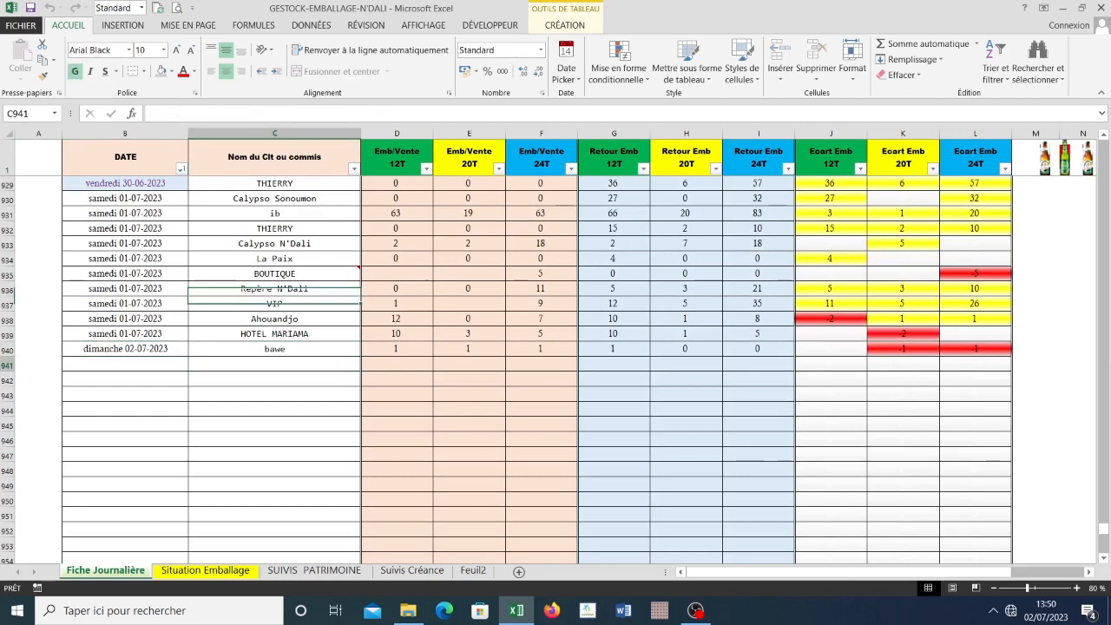
- Examine the sales, returns and difference columns for 12T, 20T and 24T in the first empty row, 941
{"action": "scroll", "coordinate": [274, 365], "scroll_direction": "up", "scroll_amount": 1}
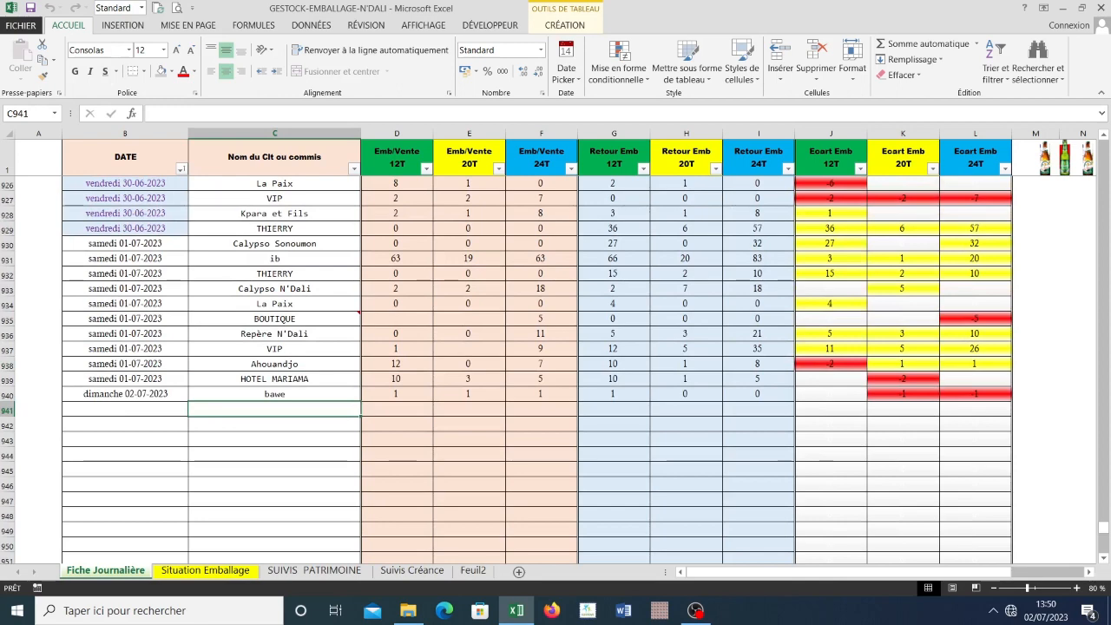
{"action": "left_click", "coordinate": [396, 409]}
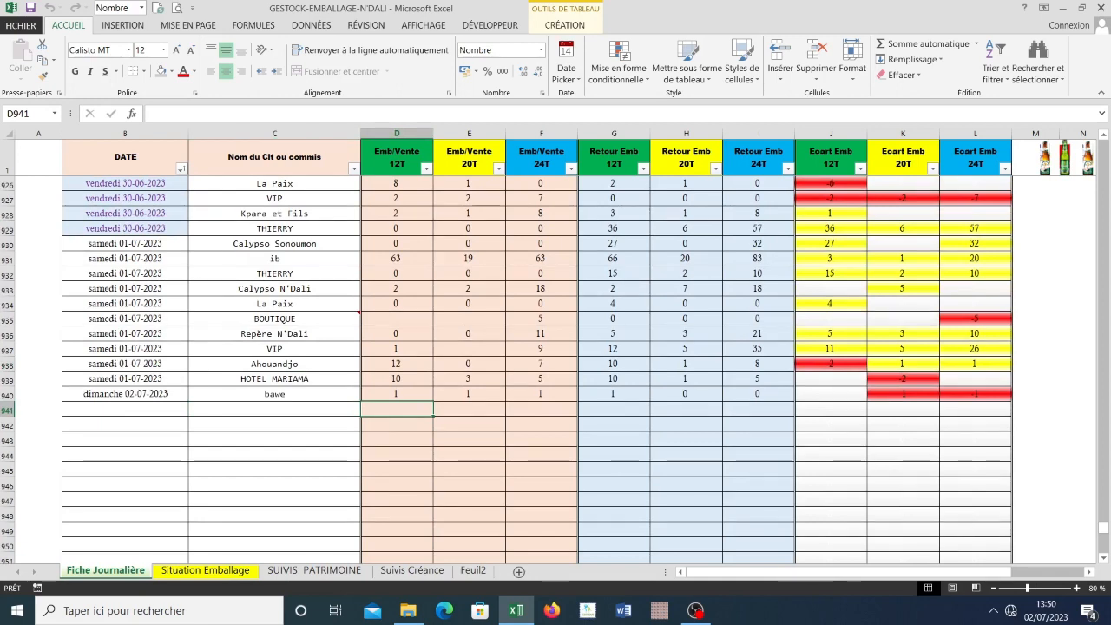
{"action": "left_click", "coordinate": [542, 409]}
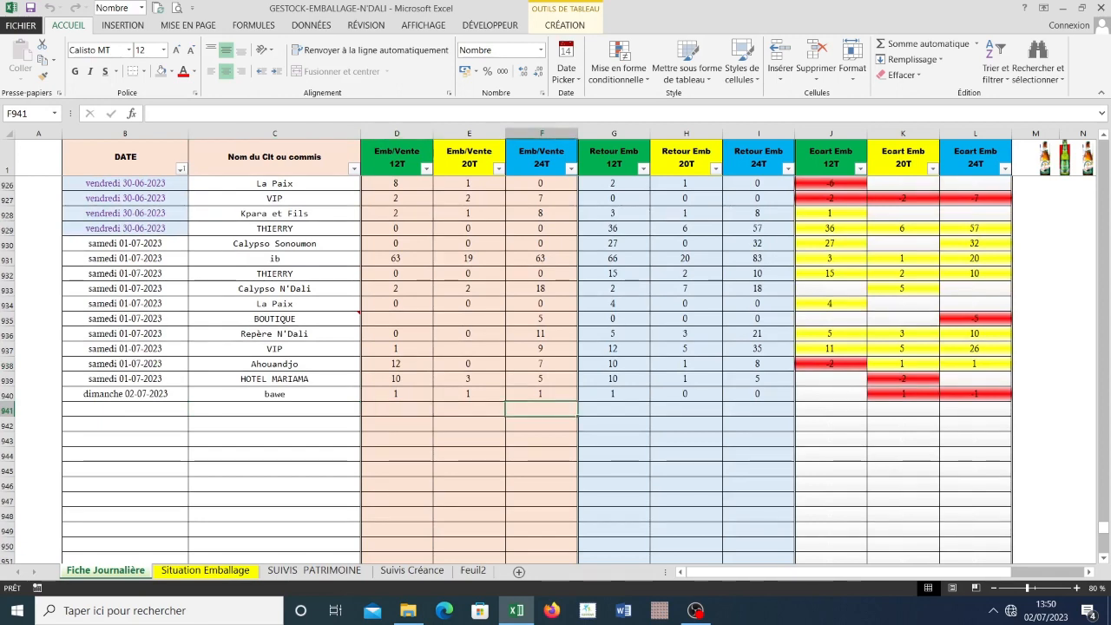
{"action": "left_click", "coordinate": [614, 408]}
{"action": "left_click", "coordinate": [686, 409]}
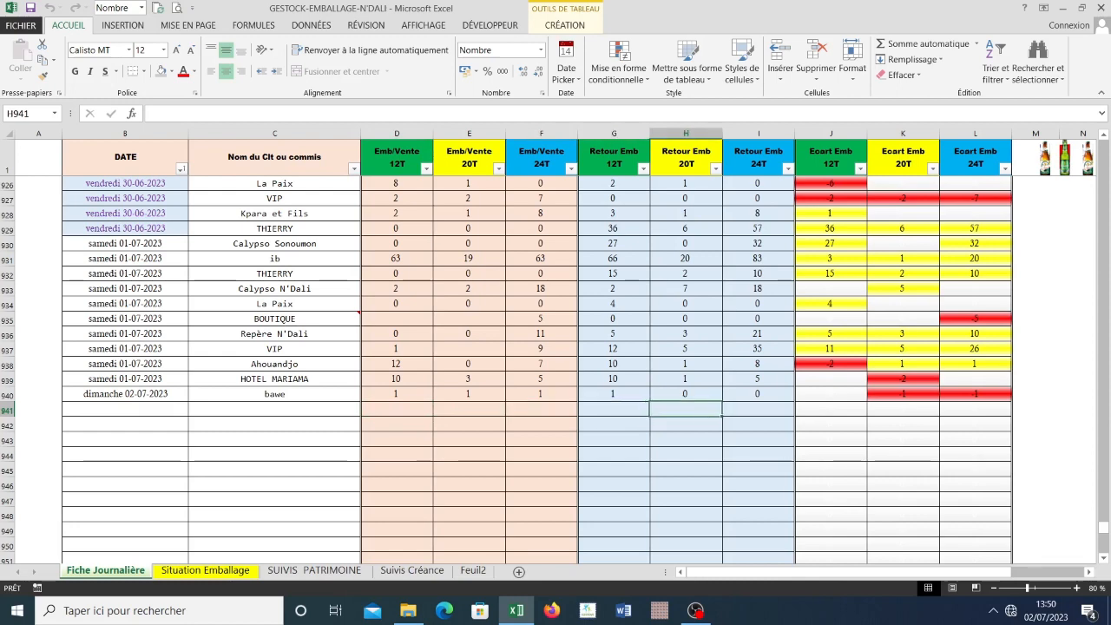
{"action": "left_click", "coordinate": [759, 408]}
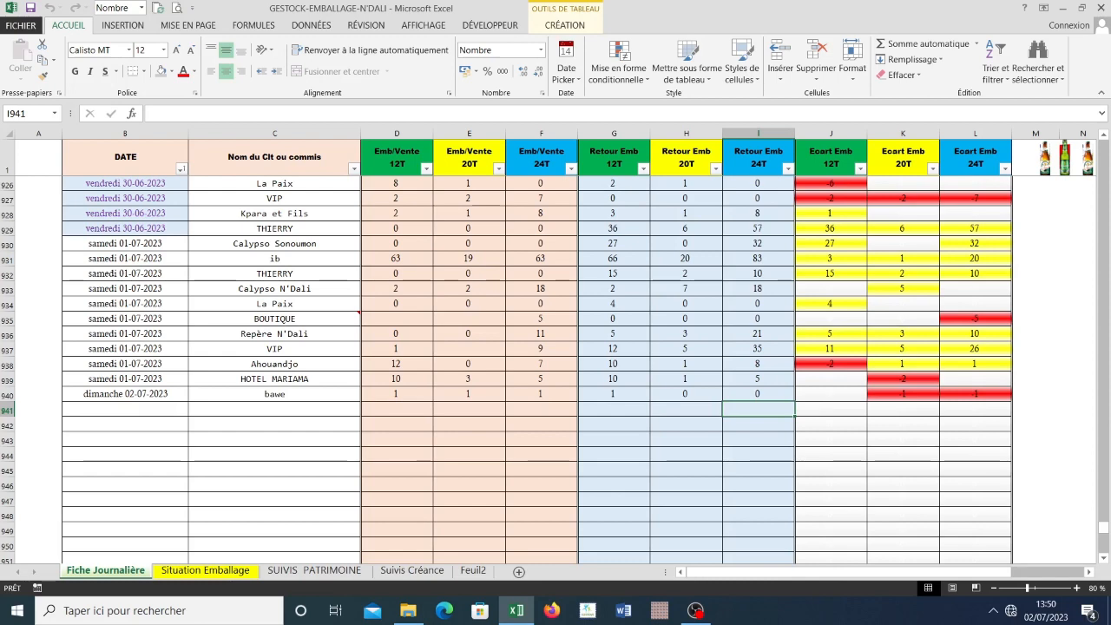
{"action": "left_click", "coordinate": [831, 409]}
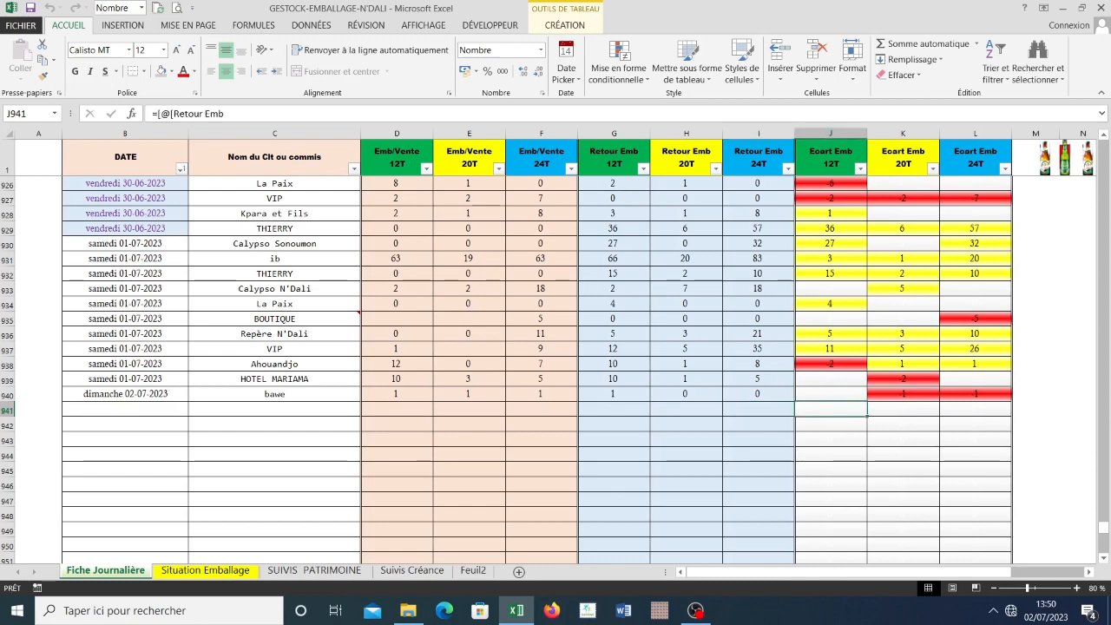
{"action": "left_click", "coordinate": [125, 409]}
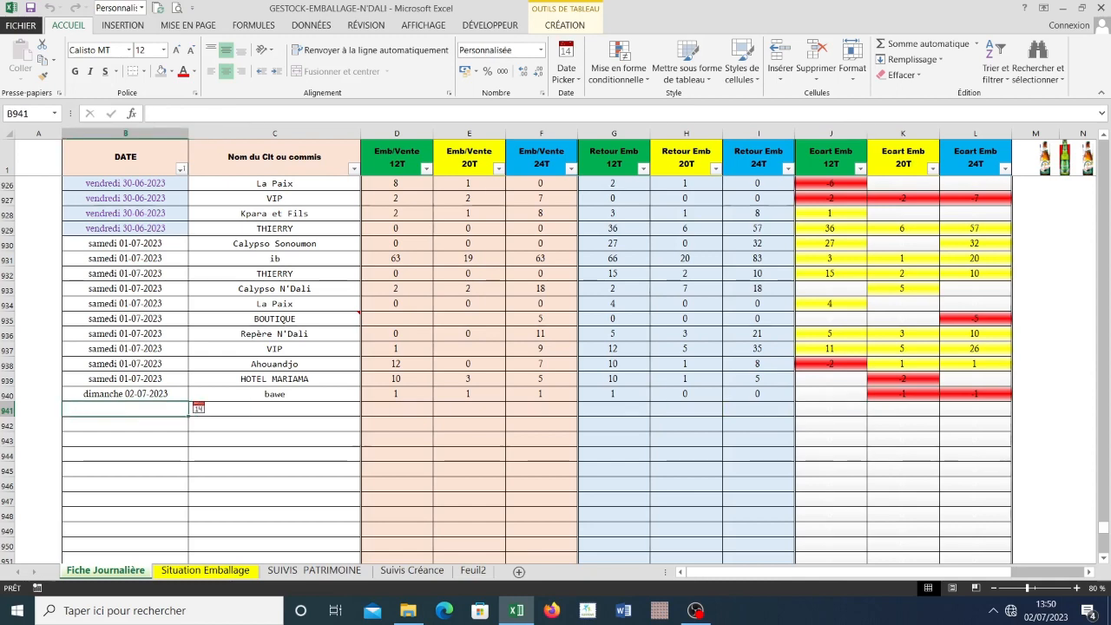
- Look up the client la Fraicheur on the Situation Emballage sheet and return to Fiche Journalière
{"action": "left_click", "coordinate": [204, 571]}
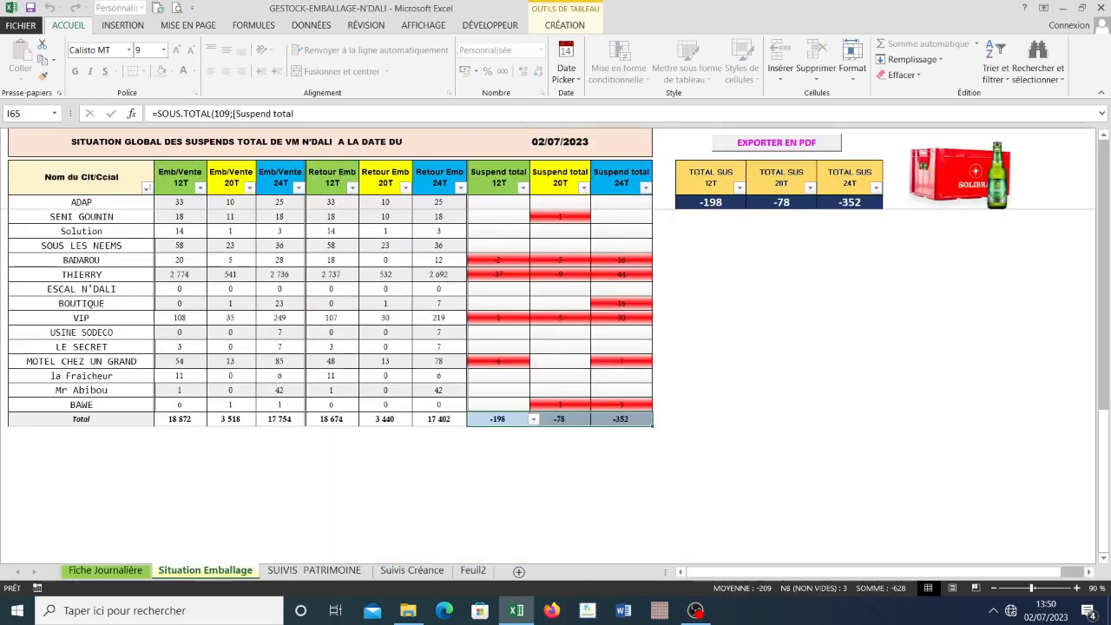
{"action": "left_click", "coordinate": [81, 376]}
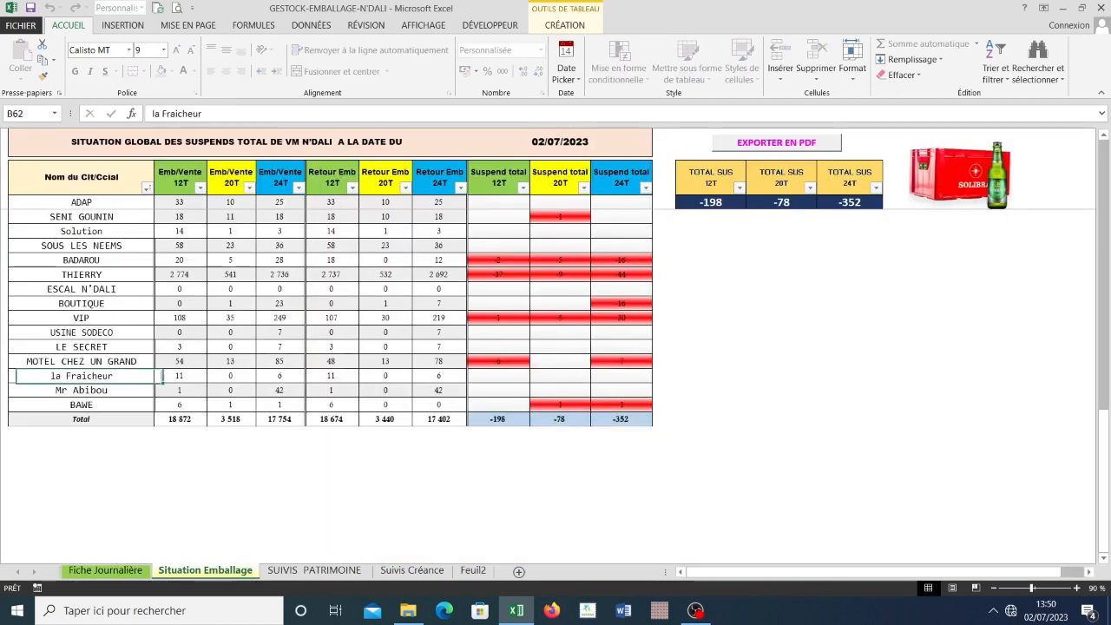
{"action": "left_click", "coordinate": [105, 570]}
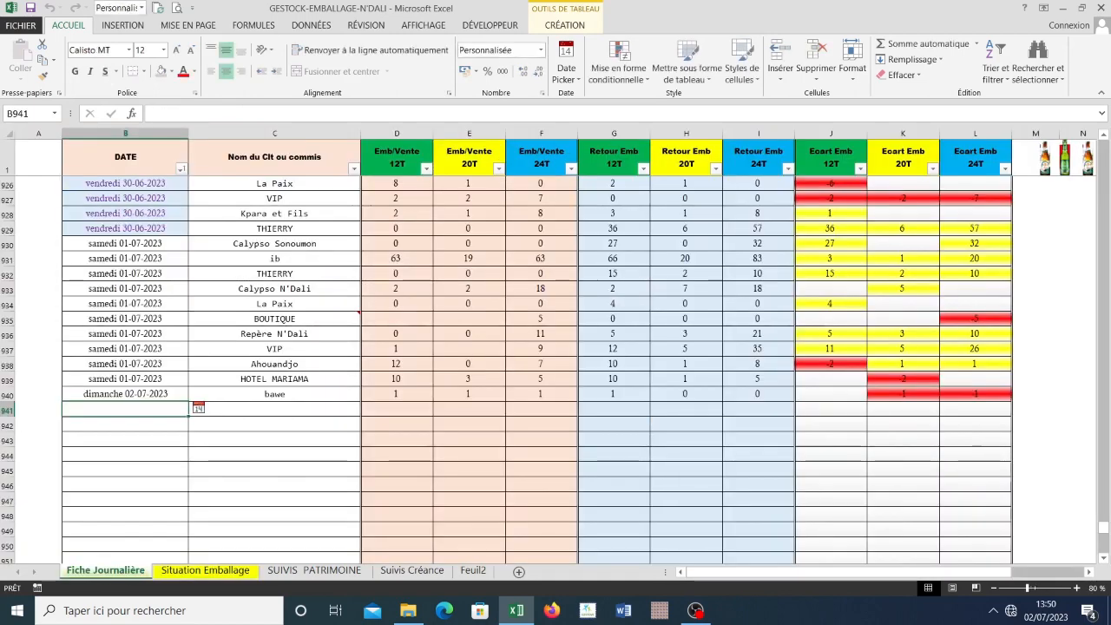
- Enter the date 2/7/23 and the client la Fraicheur in row 941 of the daily table
{"action": "double_click", "coordinate": [172, 409]}
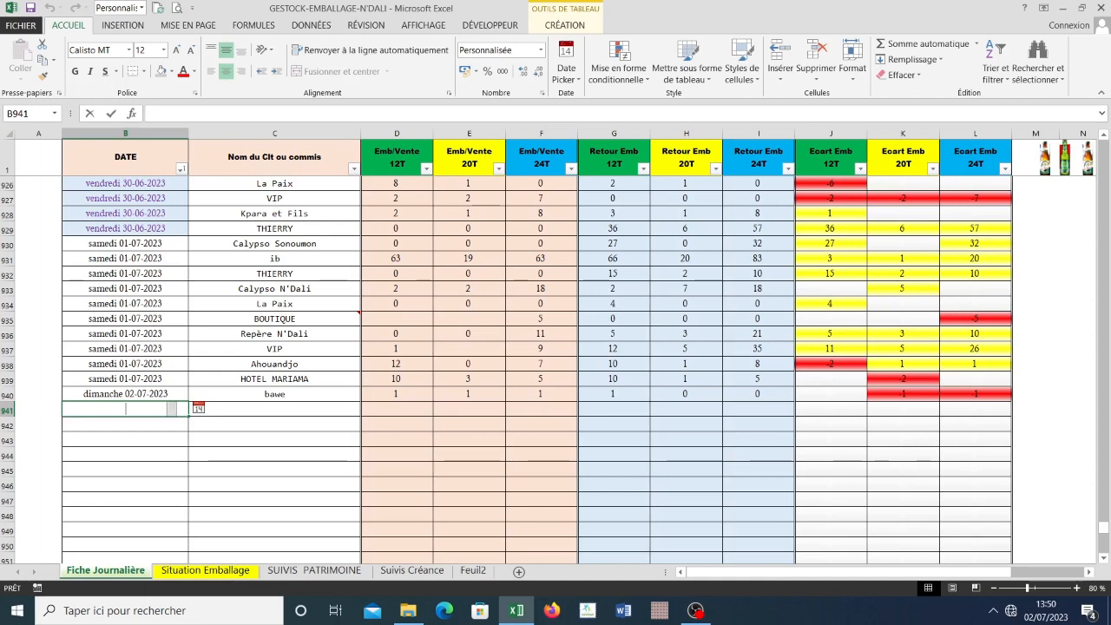
{"action": "type", "text": "2/"}
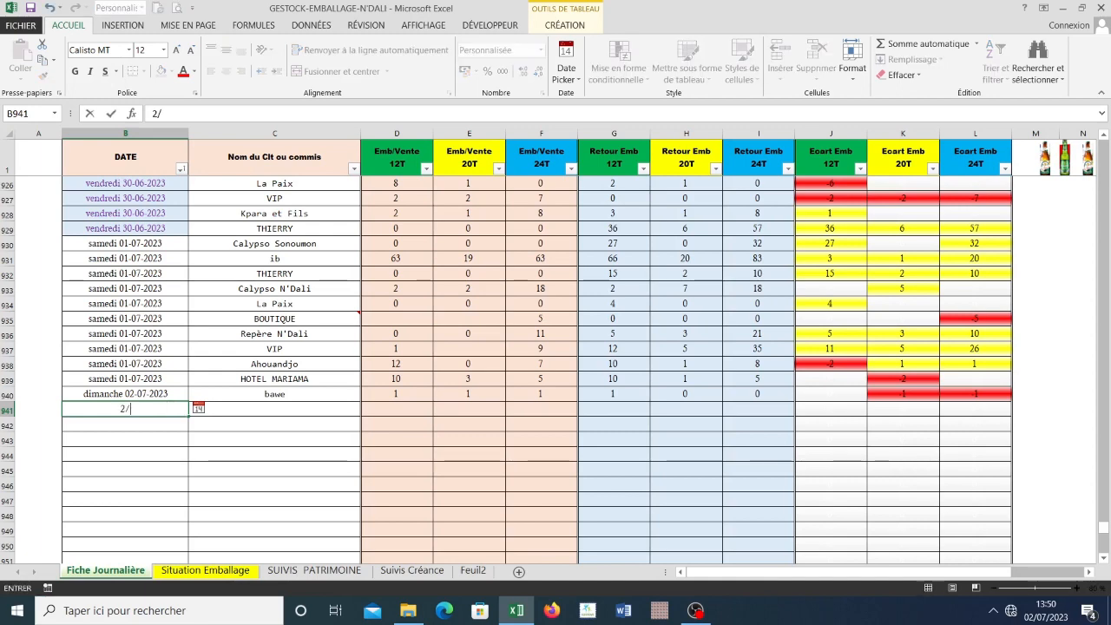
{"action": "type", "text": "7/23"}
{"action": "key", "text": "Tab"}
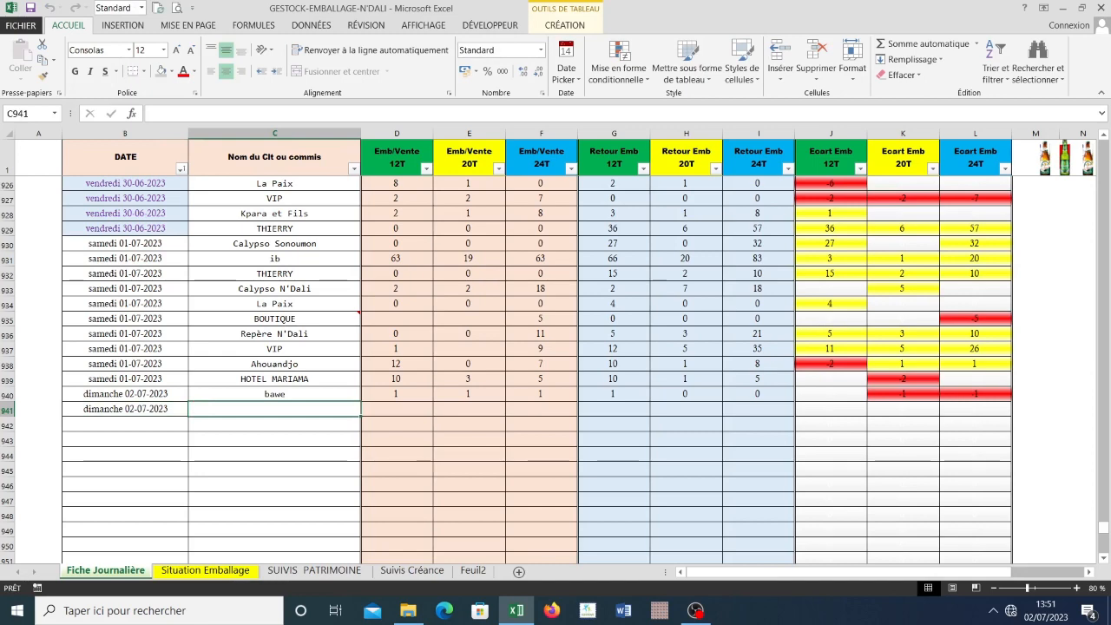
{"action": "type", "text": "LA FR"}
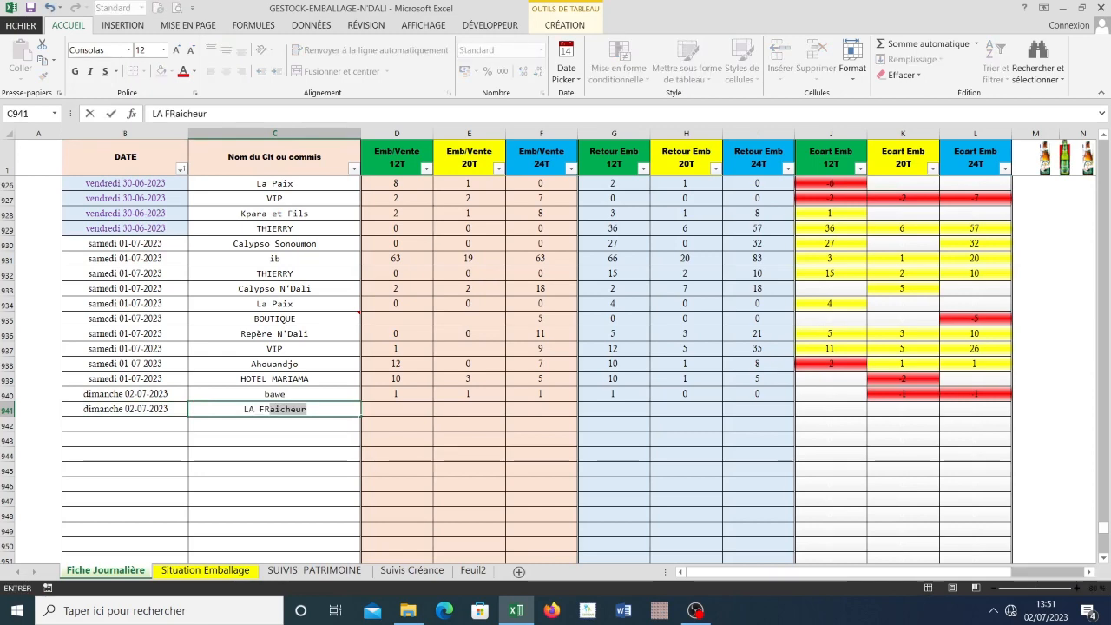
{"action": "key", "text": "Tab"}
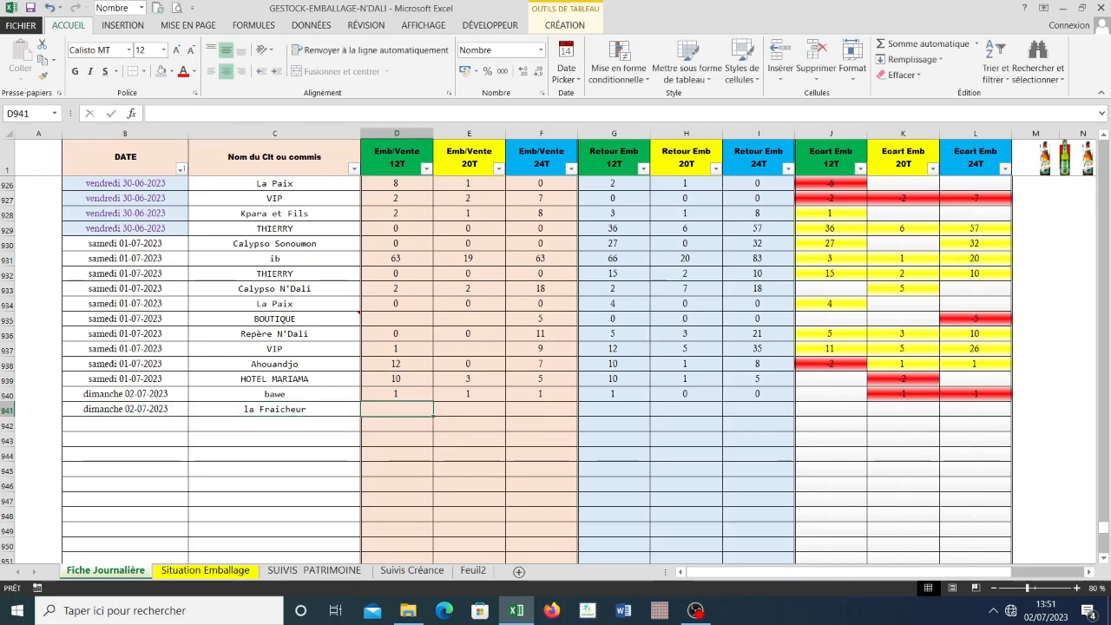
- Enter 1 in each of the 12T, 20T and 24T Emb/Vente columns of the la Fraicheur row
{"action": "type", "text": "1"}
{"action": "key", "text": "Tab"}
{"action": "type", "text": "1"}
{"action": "key", "text": "Tab"}
{"action": "type", "text": "1"}
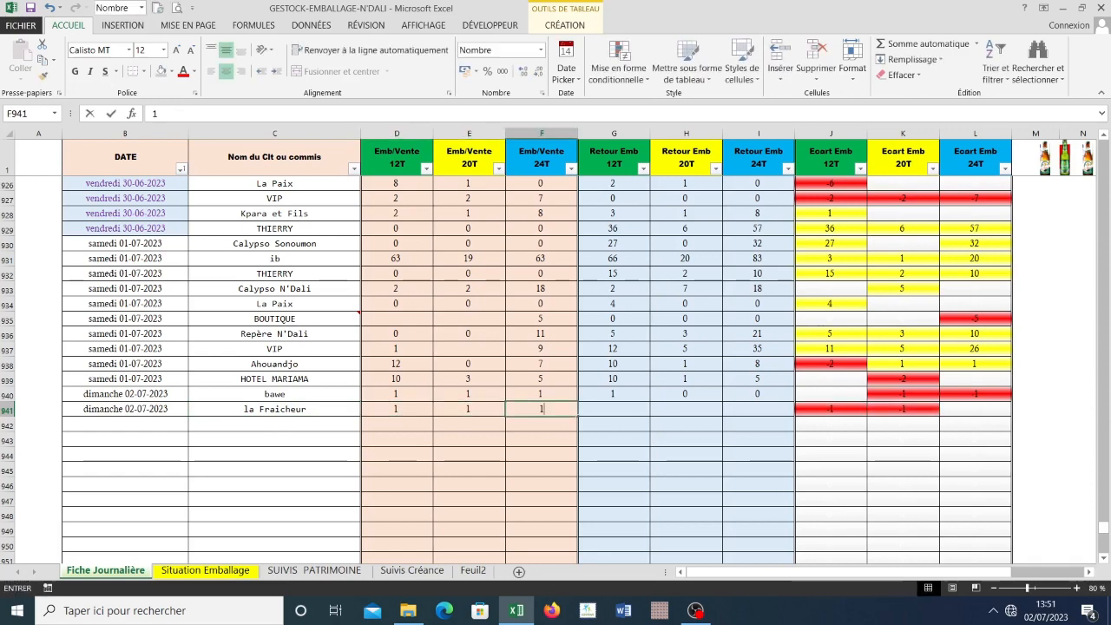
{"action": "key", "text": "Tab"}
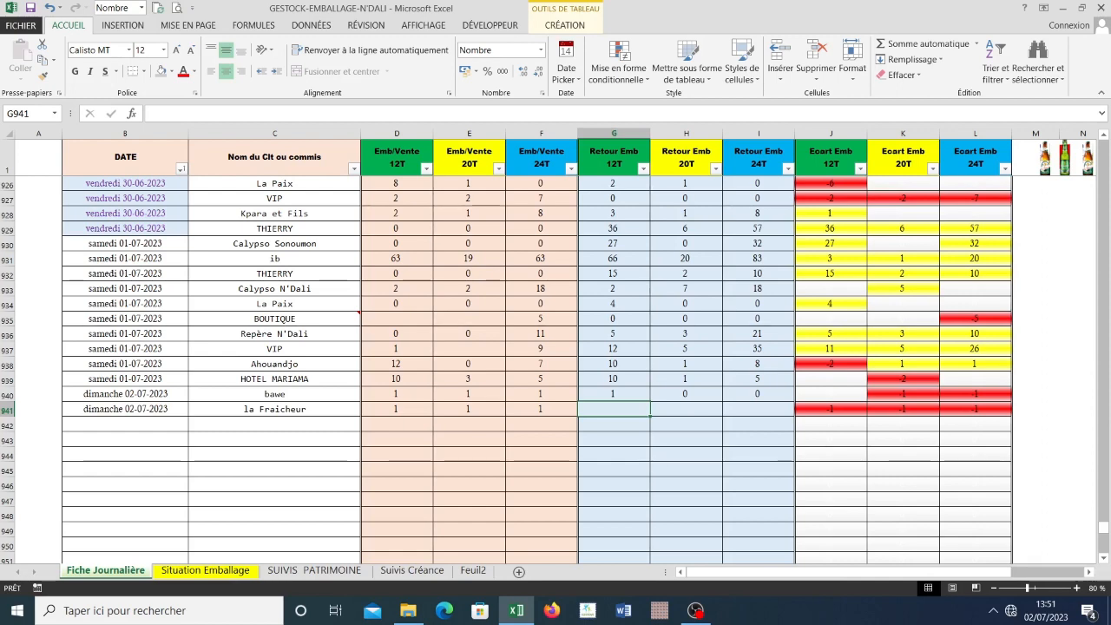
- Enter la Fraicheur's Retour Emb quantities: 1 for 12T, 2 for 20T and 0 for 24T
{"action": "type", "text": "1"}
{"action": "key", "text": "Tab"}
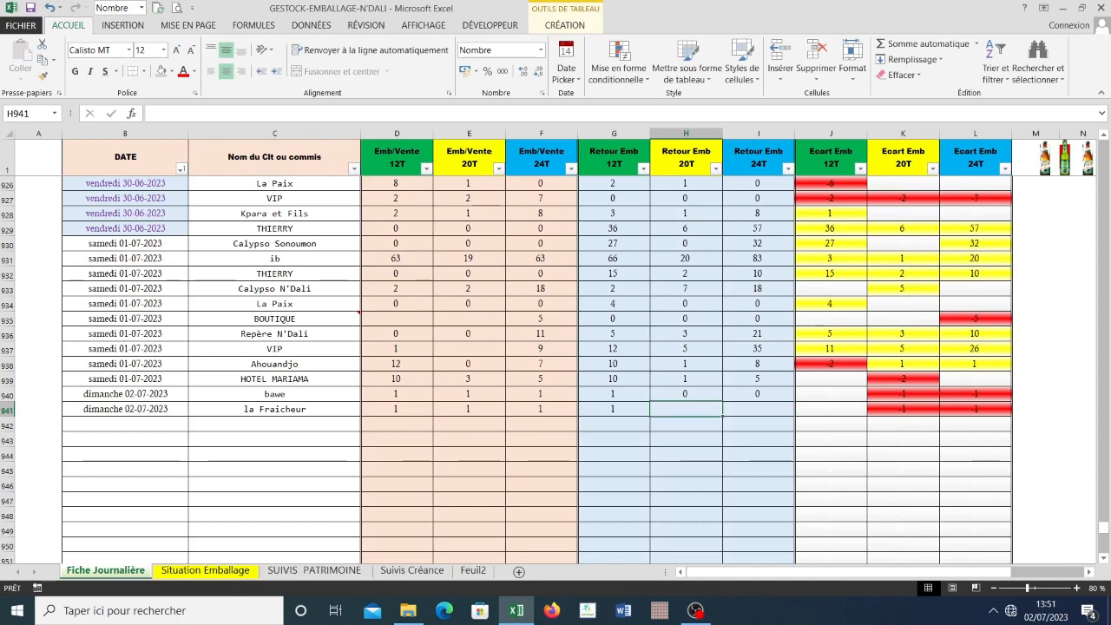
{"action": "type", "text": "2"}
{"action": "key", "text": "Tab"}
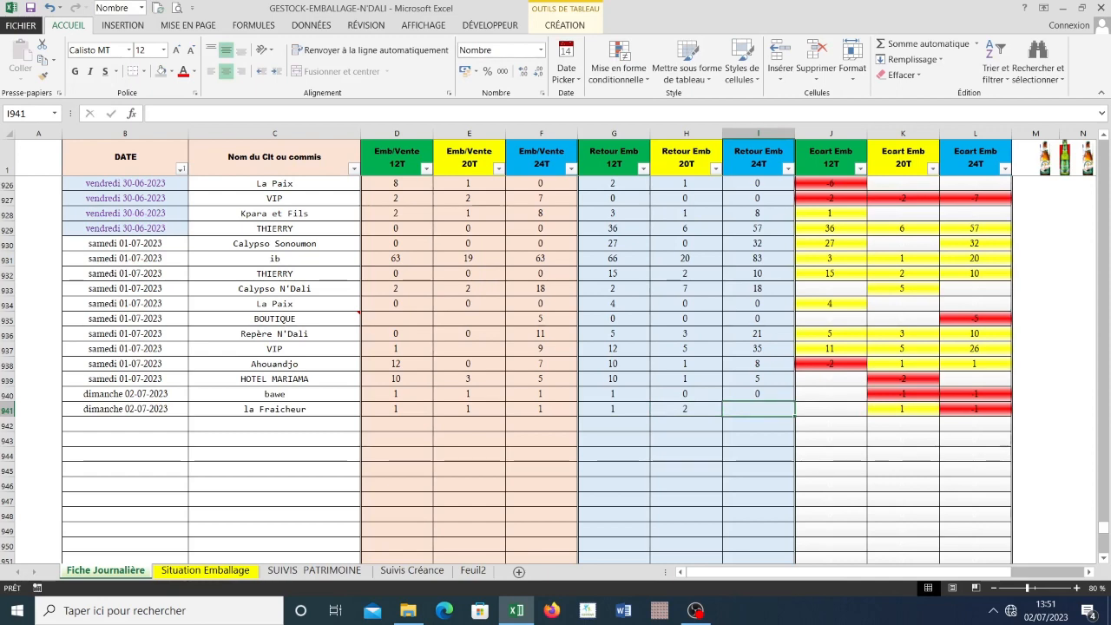
{"action": "type", "text": "0"}
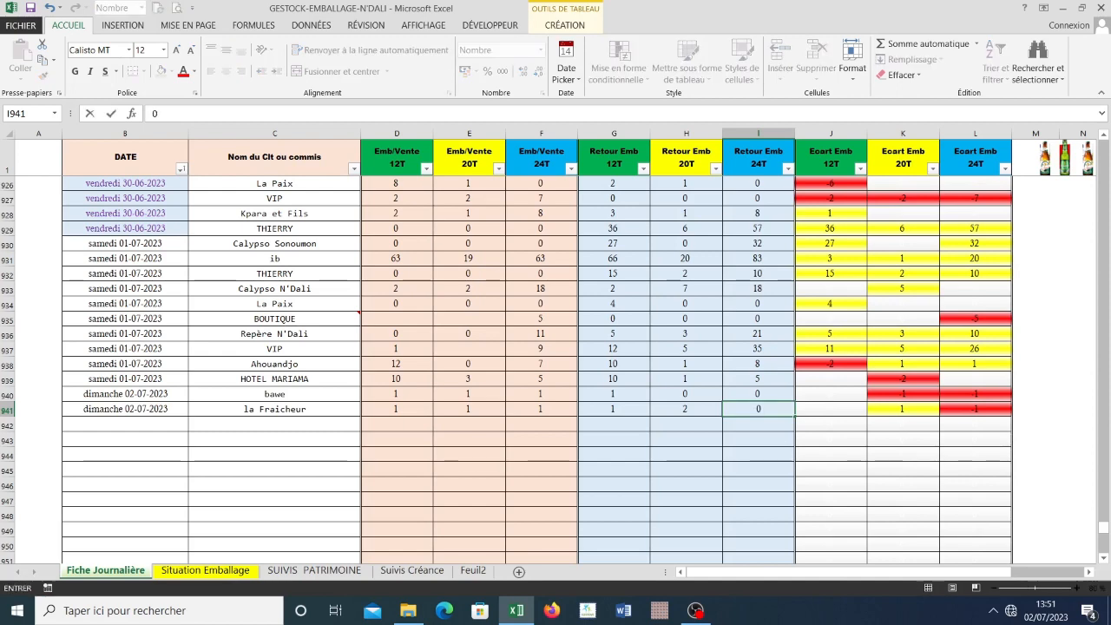
{"action": "key", "text": "Return"}
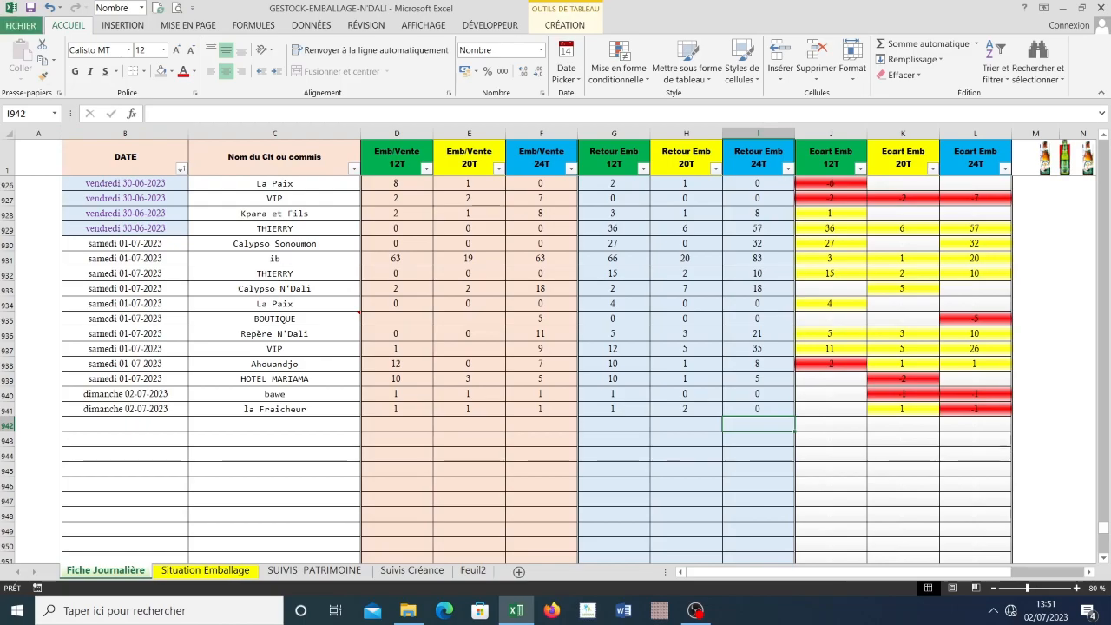
- Create a new blank workbook
{"action": "key", "text": "alt+f"}
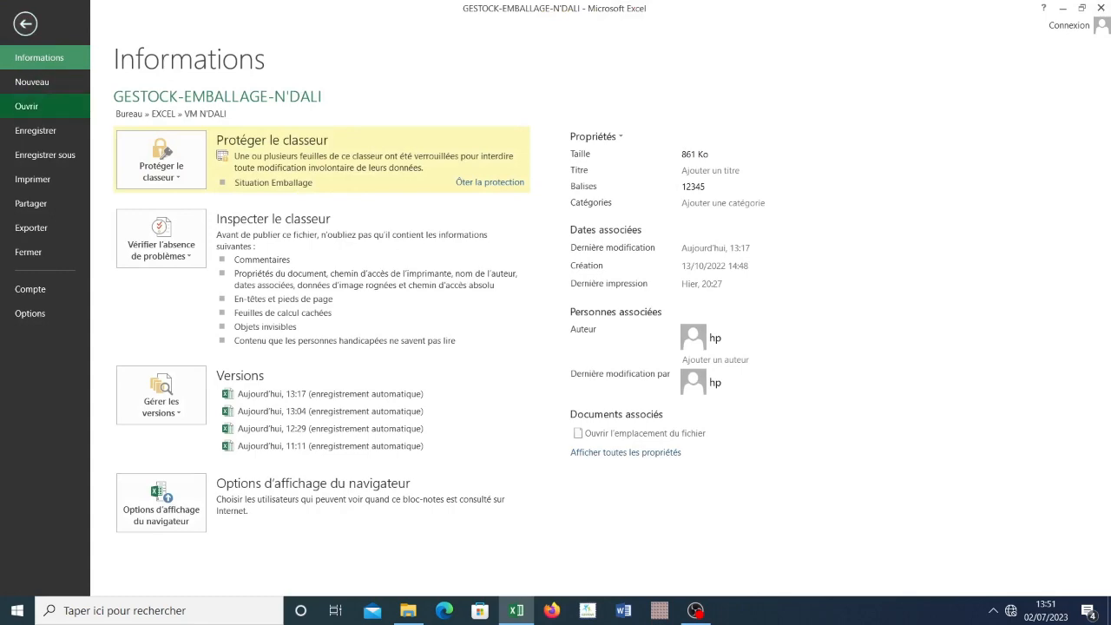
{"action": "left_click", "coordinate": [32, 81]}
{"action": "left_click", "coordinate": [179, 241]}
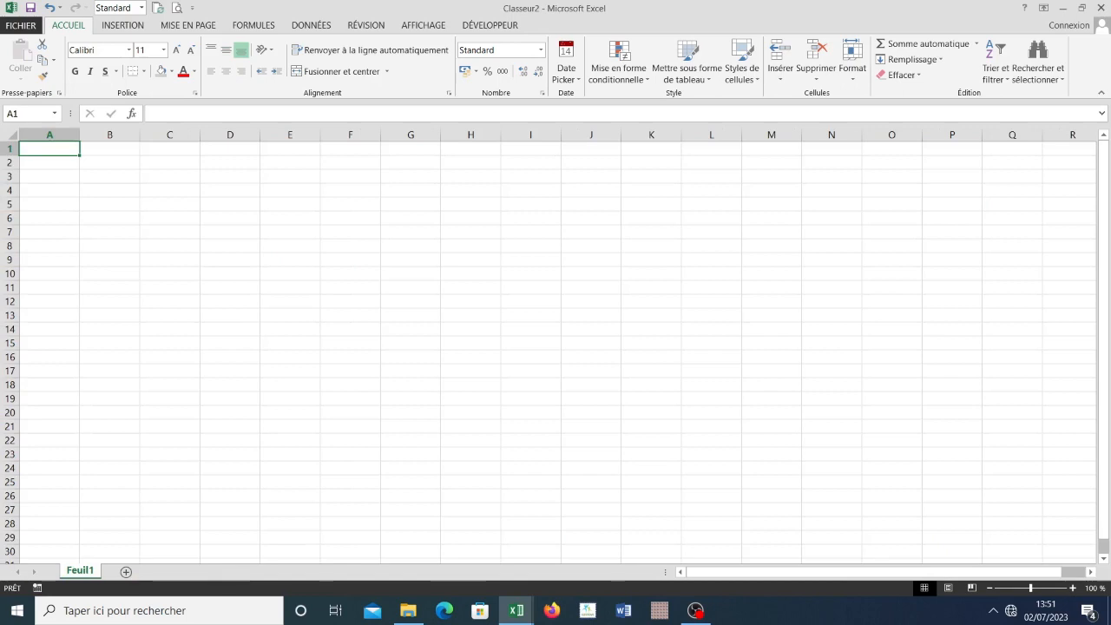
- Enter the column headers Date in B4 and Nom Clien/Ccial in C4
{"action": "left_click", "coordinate": [109, 190]}
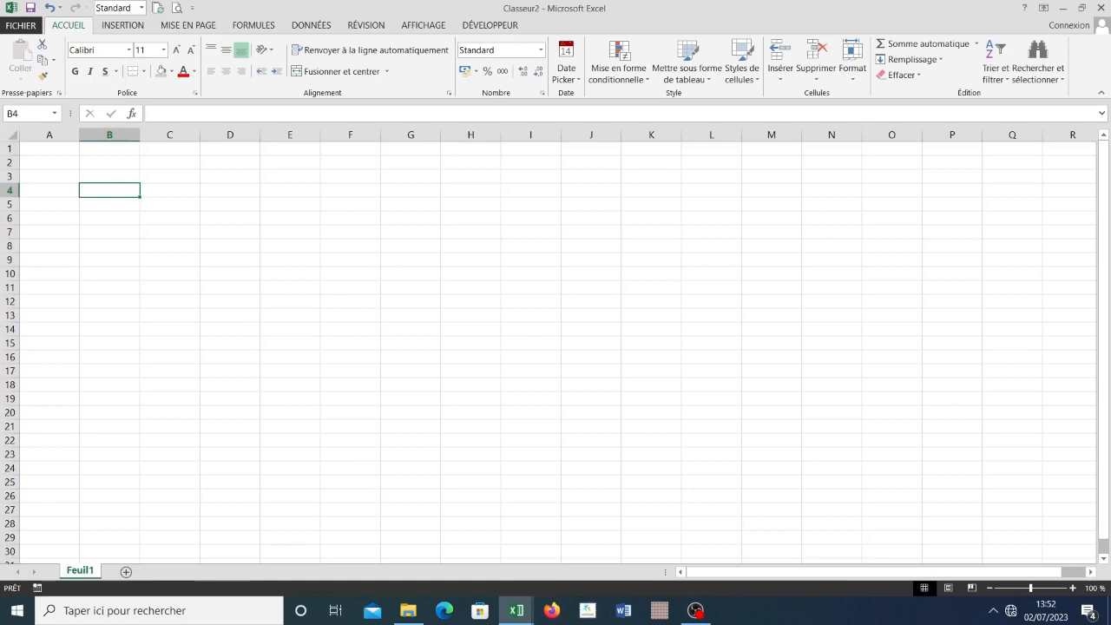
{"action": "type", "text": "D"}
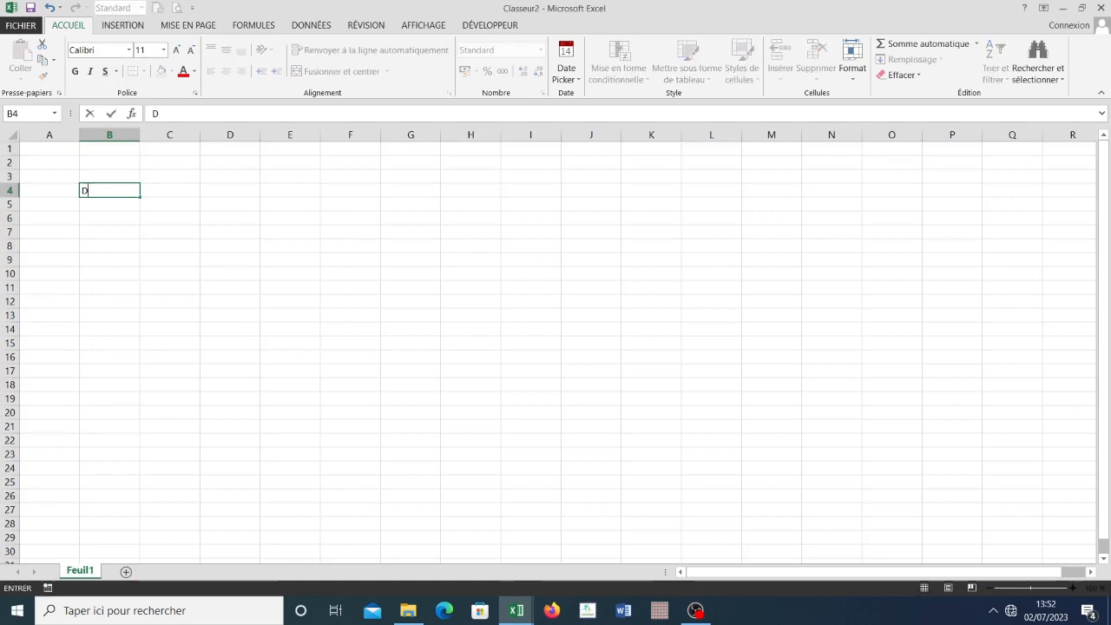
{"action": "type", "text": "ate"}
{"action": "key", "text": "Tab"}
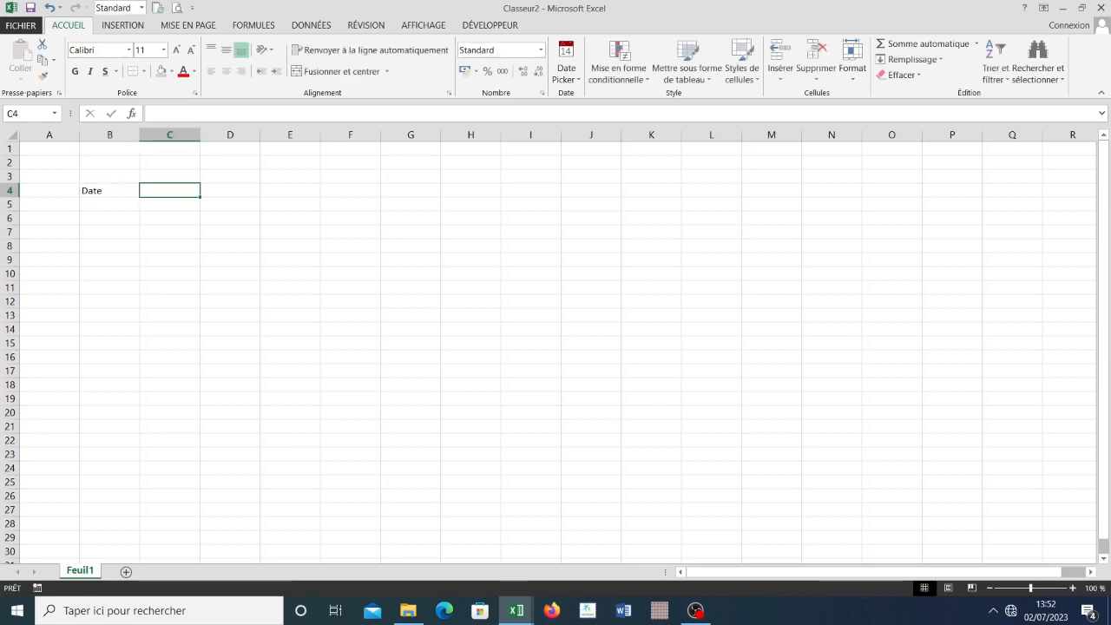
{"action": "type", "text": "N"}
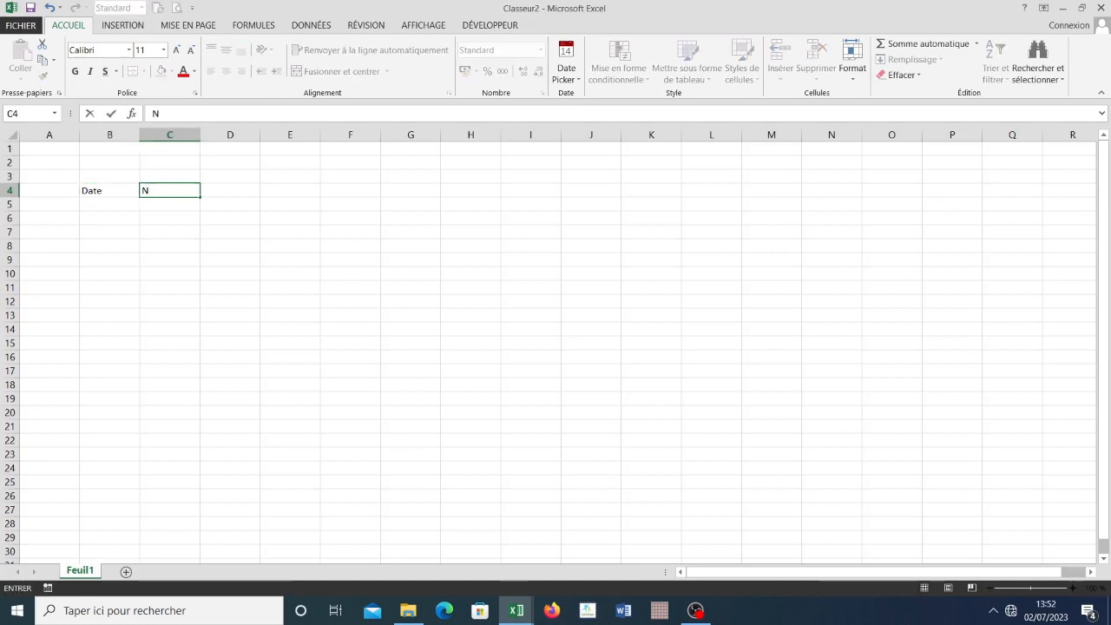
{"action": "type", "text": "om Cli"}
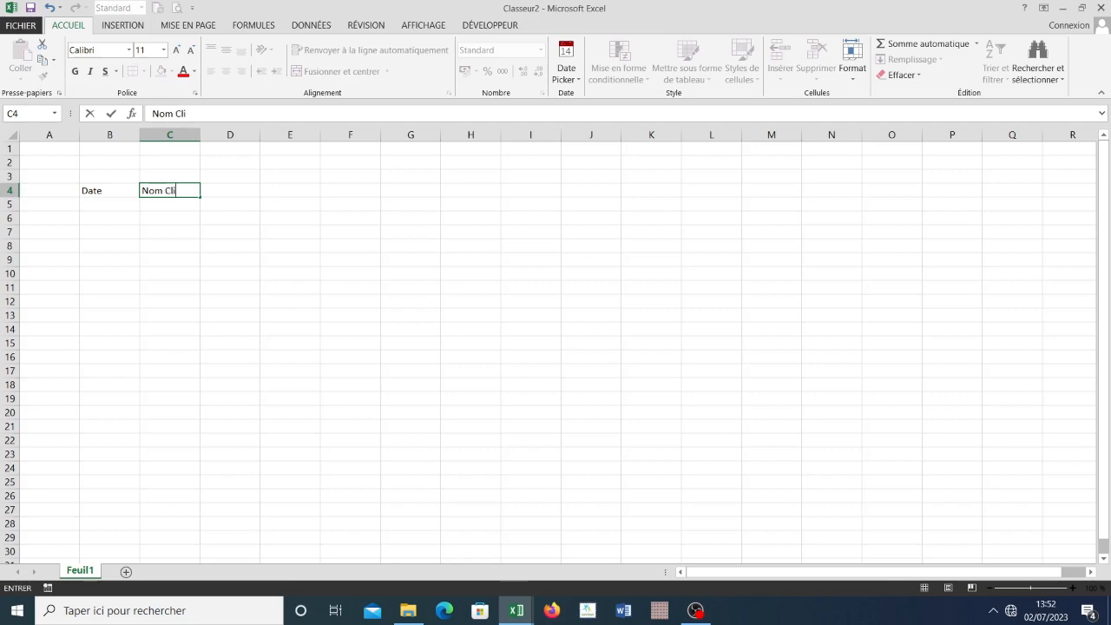
{"action": "type", "text": "en/Ccial"}
{"action": "key", "text": "Tab"}
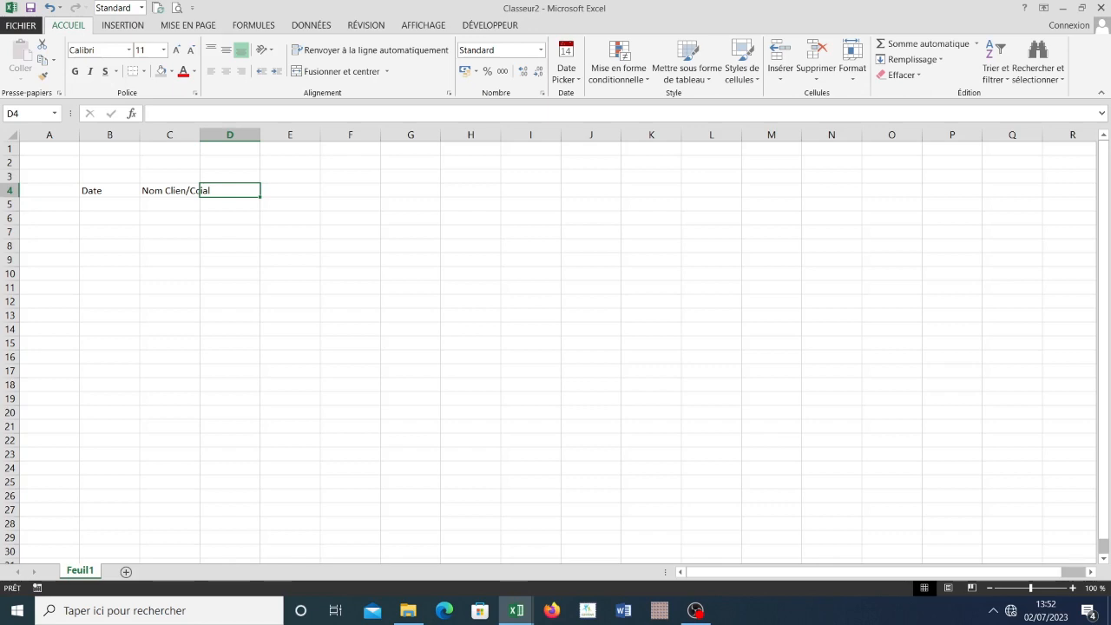
- Enter a two-line header in D4 with Vente Emb on the first line and 12T on the second
{"action": "type", "text": "em"}
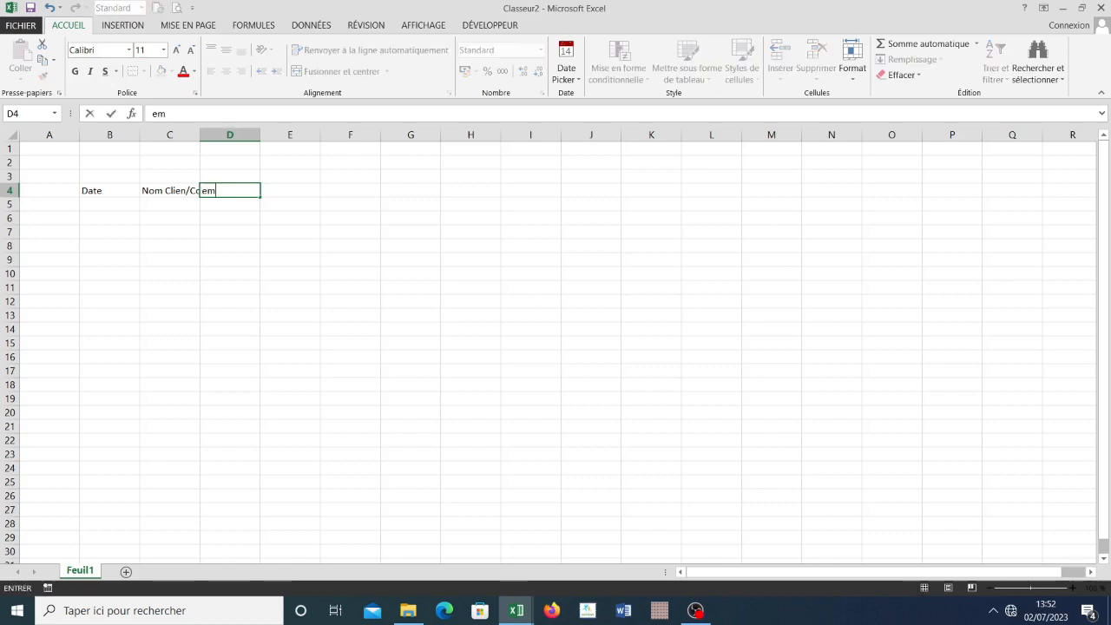
{"action": "key", "text": "BackSpace"}
{"action": "key", "text": "BackSpace"}
{"action": "type", "text": "Vente Emb"}
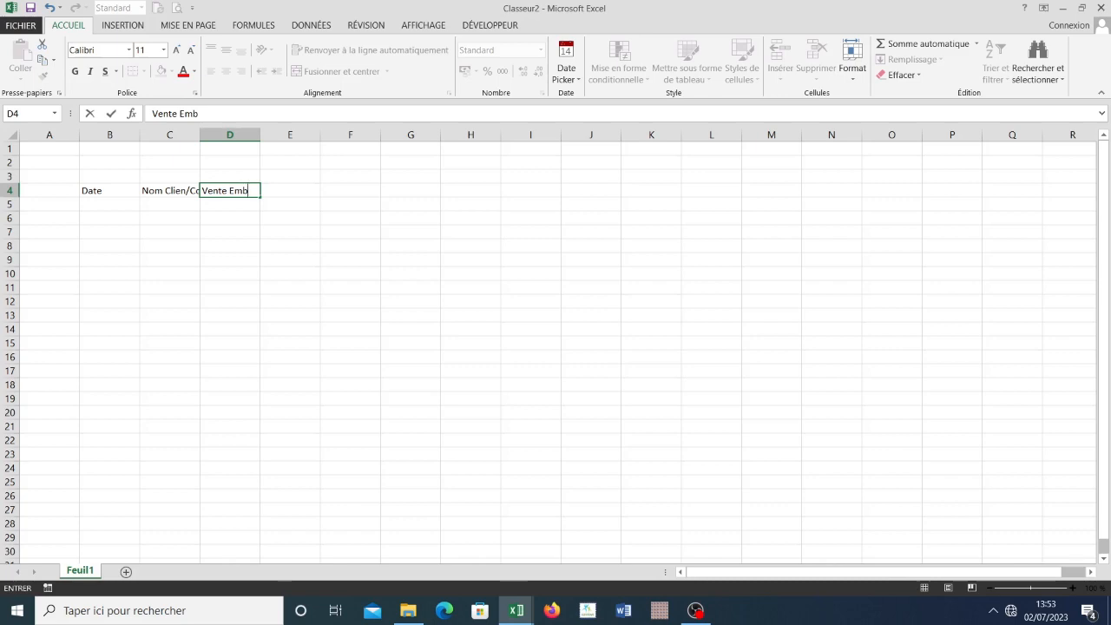
{"action": "key", "text": "alt+Return"}
{"action": "type", "text": "12T"}
{"action": "key", "text": "Tab"}
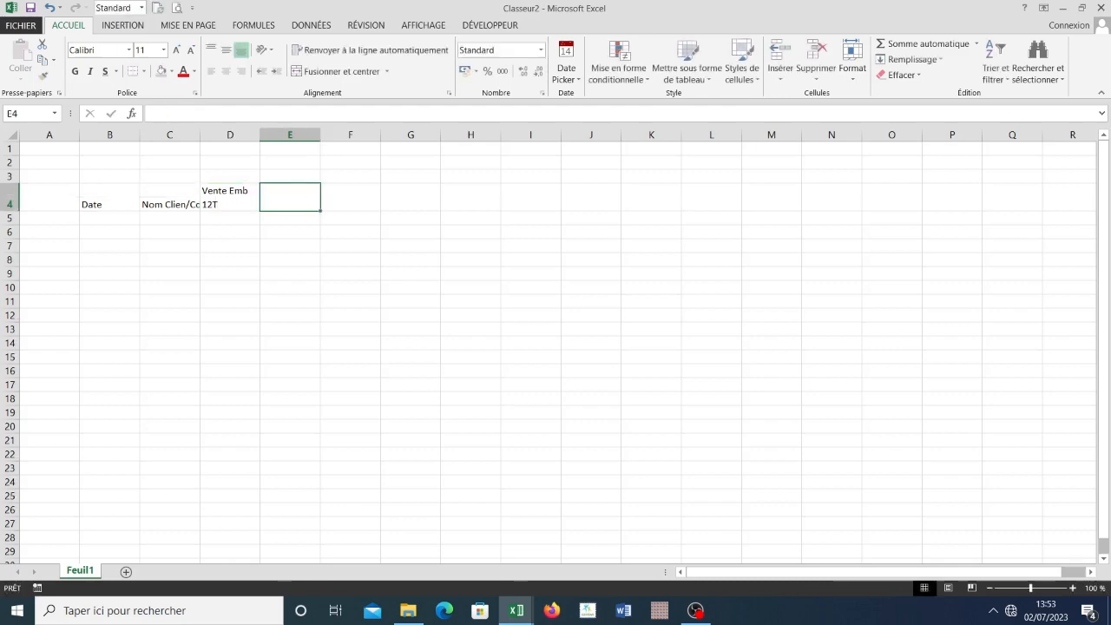
- Copy the Vente Emb header from D4 into E4:F4 and change the sizes to 20T and 24T
{"action": "key", "text": "Left"}
{"action": "key", "text": "Right"}
{"action": "key", "text": "Left"}
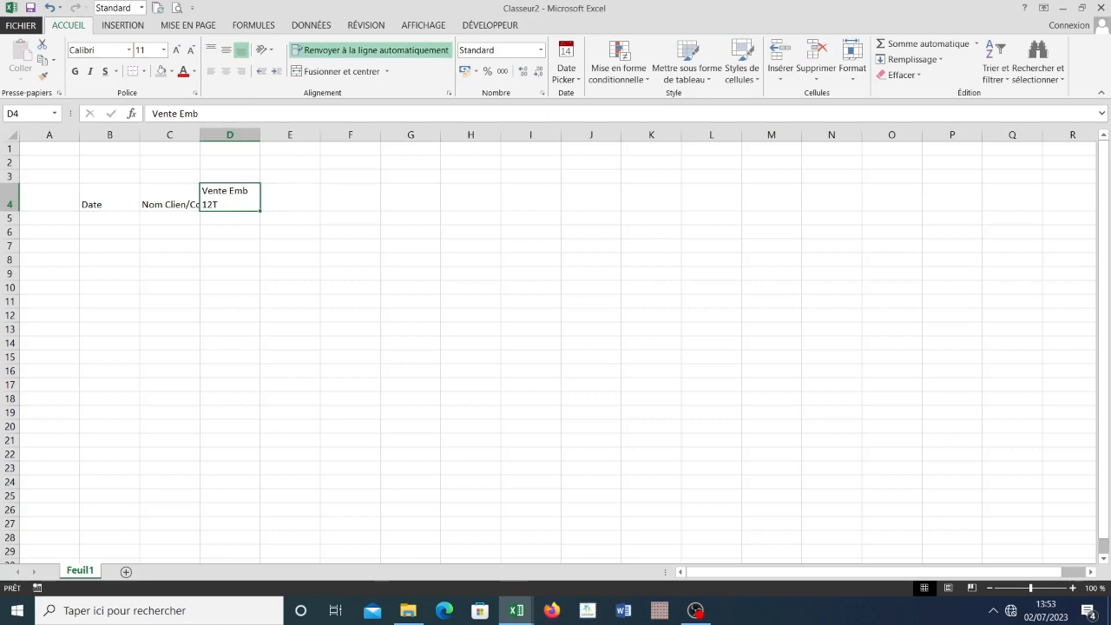
{"action": "left_click_drag", "start_coordinate": [260, 211], "coordinate": [380, 213]}
{"action": "key", "text": "Right"}
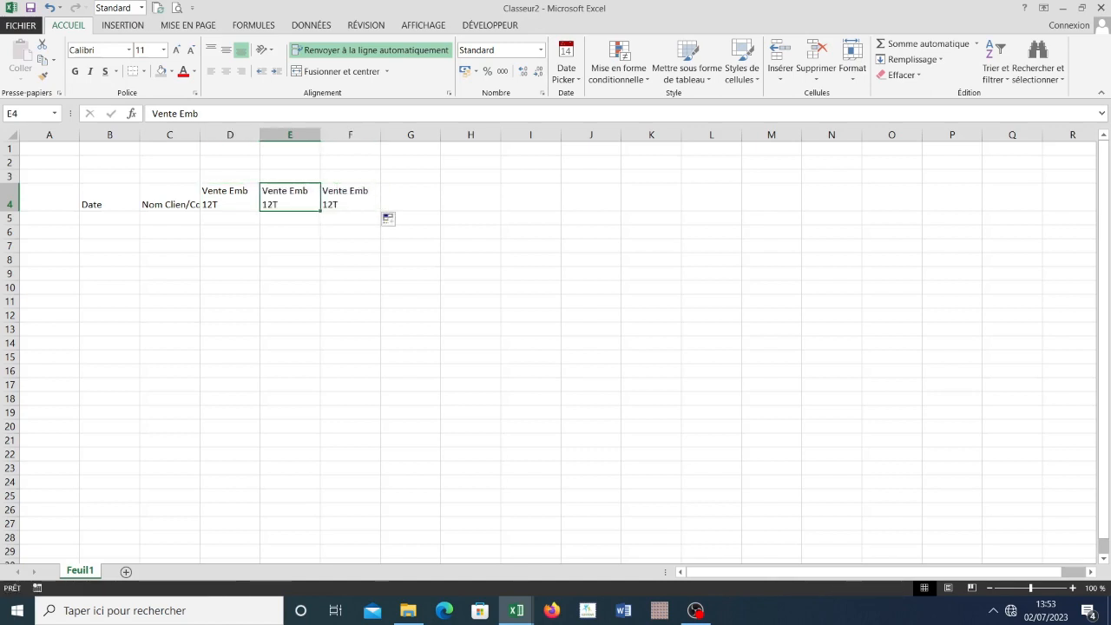
{"action": "double_click", "coordinate": [266, 204]}
{"action": "type", "text": "20"}
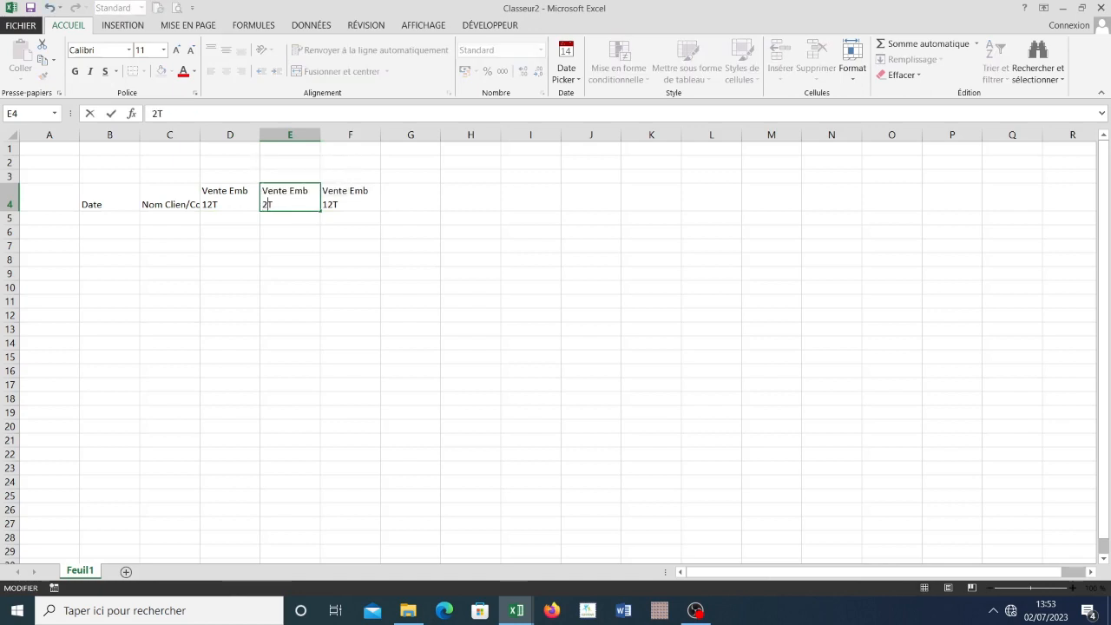
{"action": "key", "text": "Tab"}
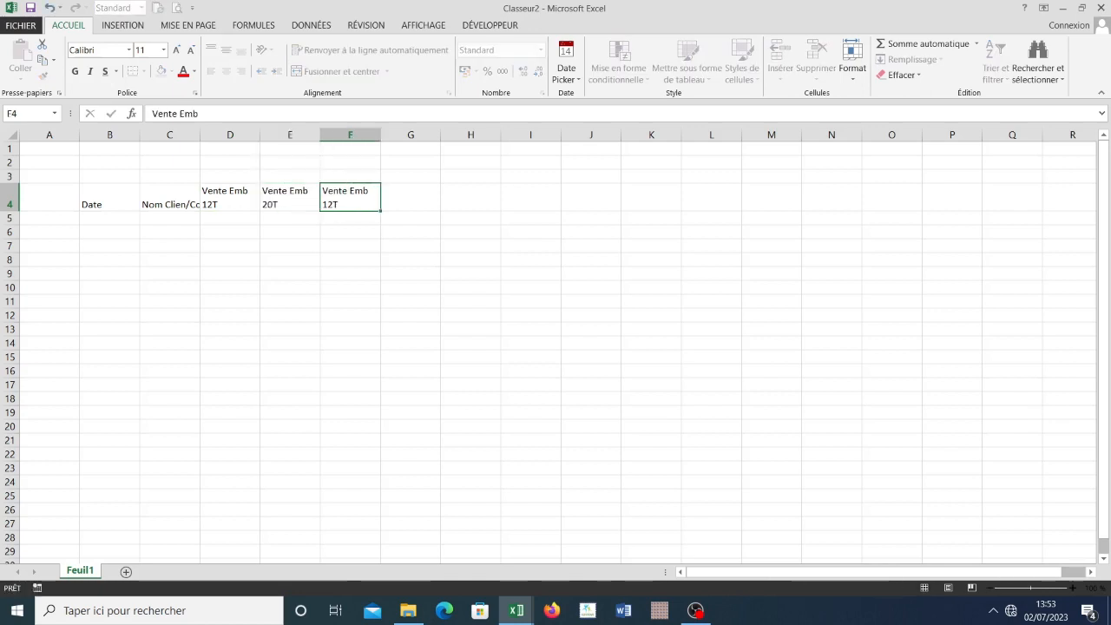
{"action": "double_click", "coordinate": [328, 204]}
{"action": "type", "text": "24"}
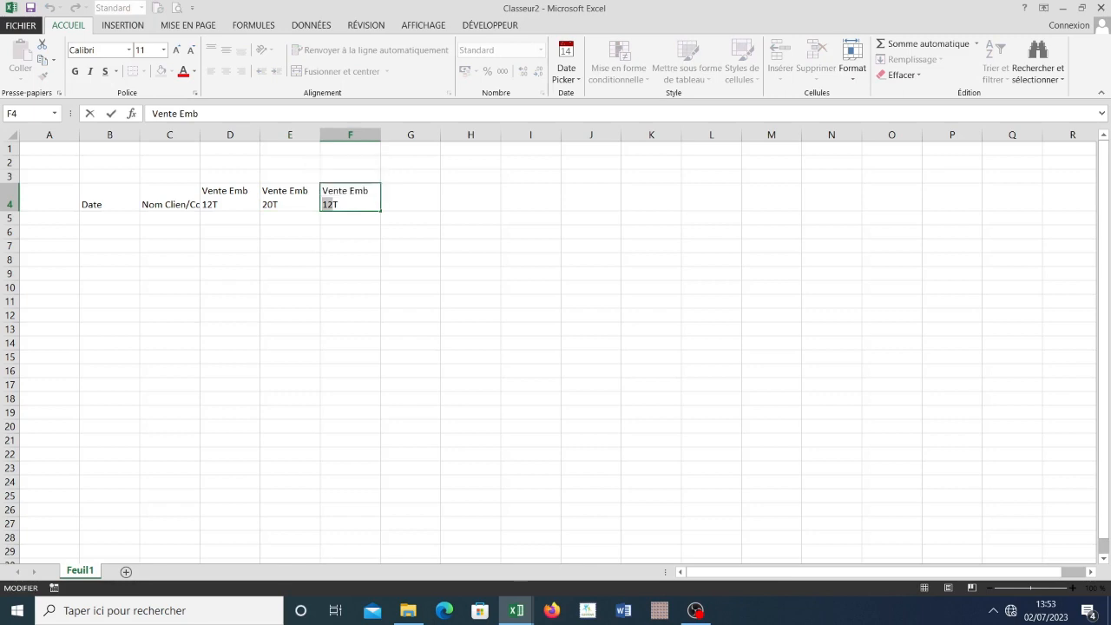
{"action": "key", "text": "Return"}
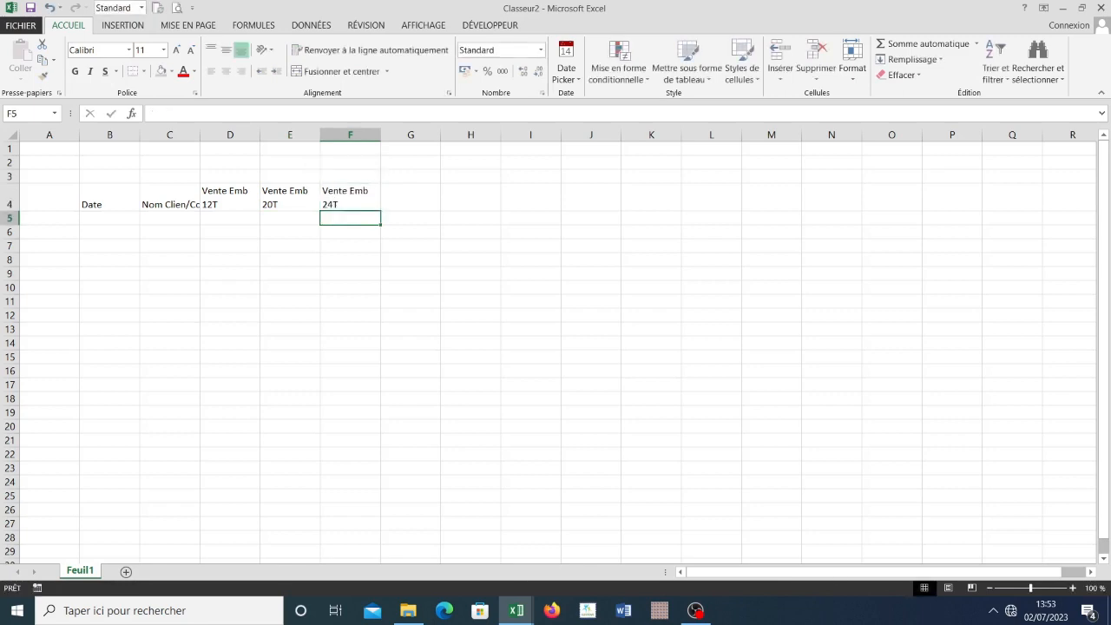
- Copy the Vente Emb 24T header into G4 and replace the word Vente with Retour
{"action": "left_click", "coordinate": [230, 198]}
{"action": "left_click", "coordinate": [290, 198]}
{"action": "left_click", "coordinate": [350, 198]}
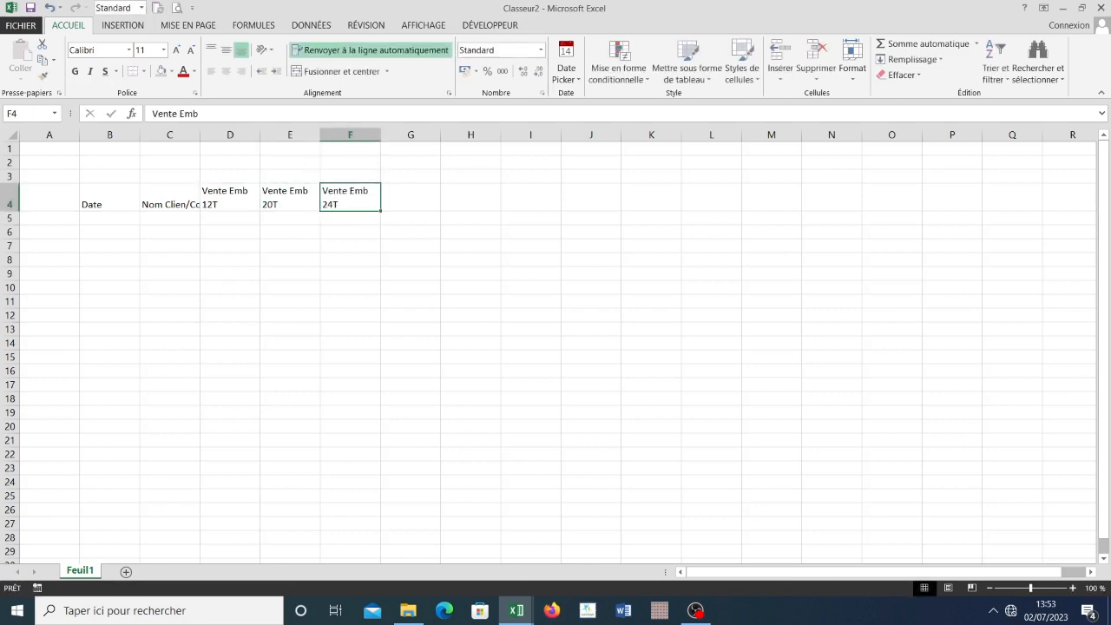
{"action": "left_click_drag", "start_coordinate": [380, 211], "coordinate": [441, 213]}
{"action": "key", "text": "Right"}
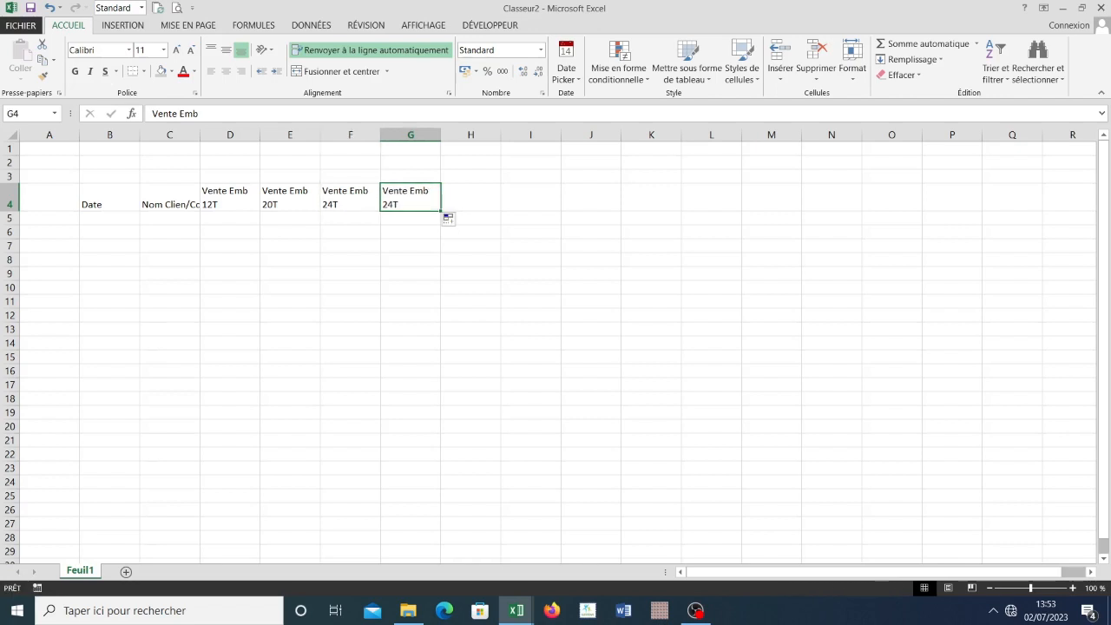
{"action": "double_click", "coordinate": [405, 191]}
{"action": "double_click", "coordinate": [398, 191]}
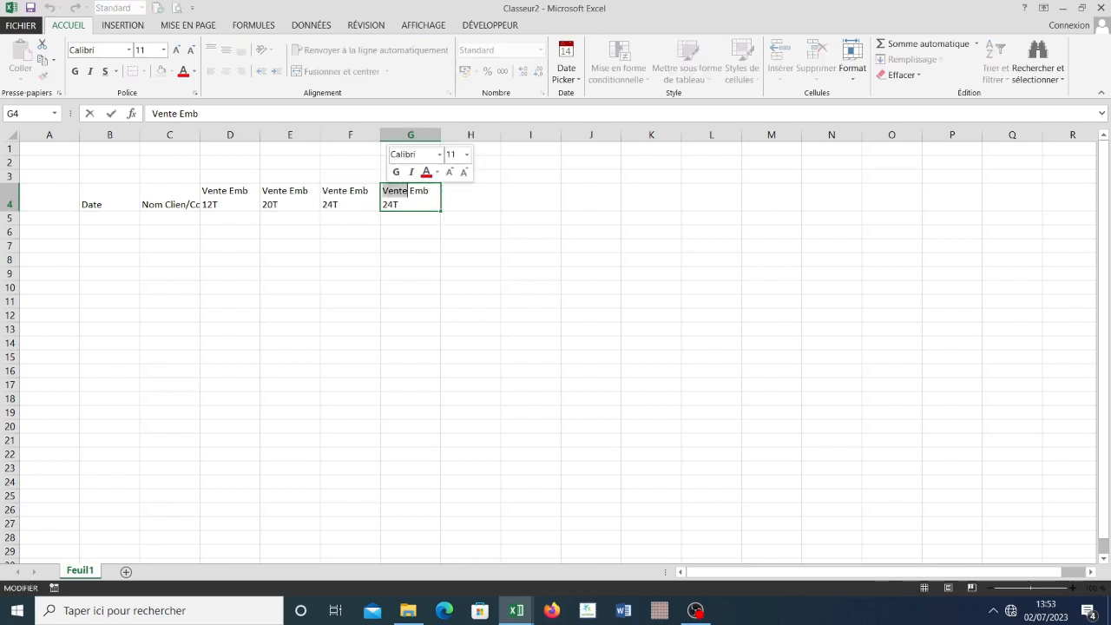
{"action": "type", "text": "r"}
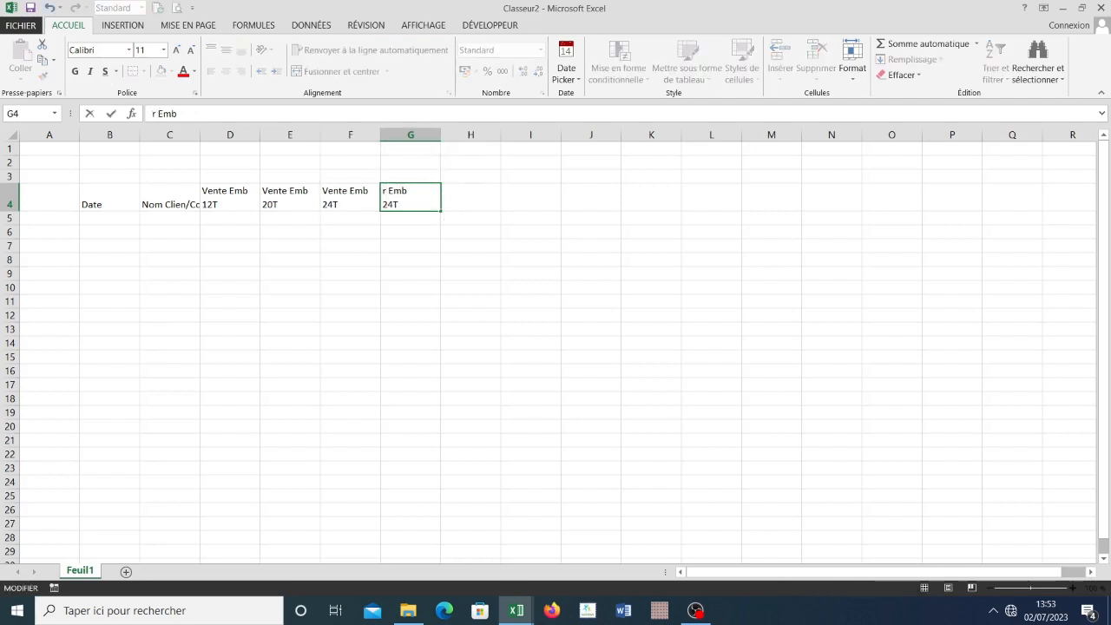
{"action": "key", "text": "BackSpace"}
{"action": "type", "text": "Retou"}
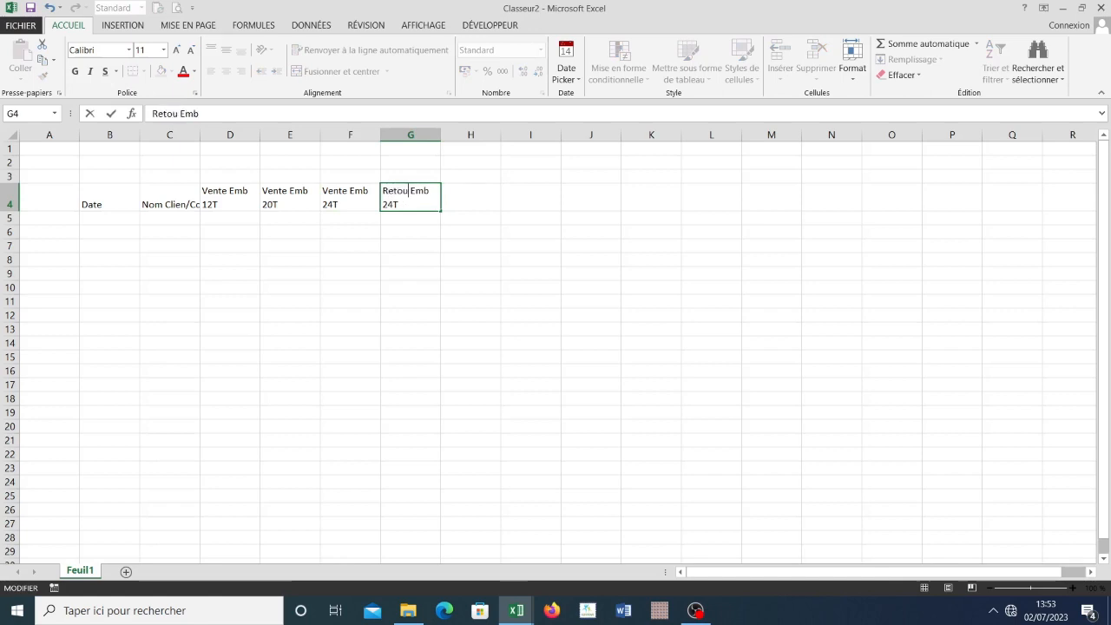
{"action": "type", "text": "r"}
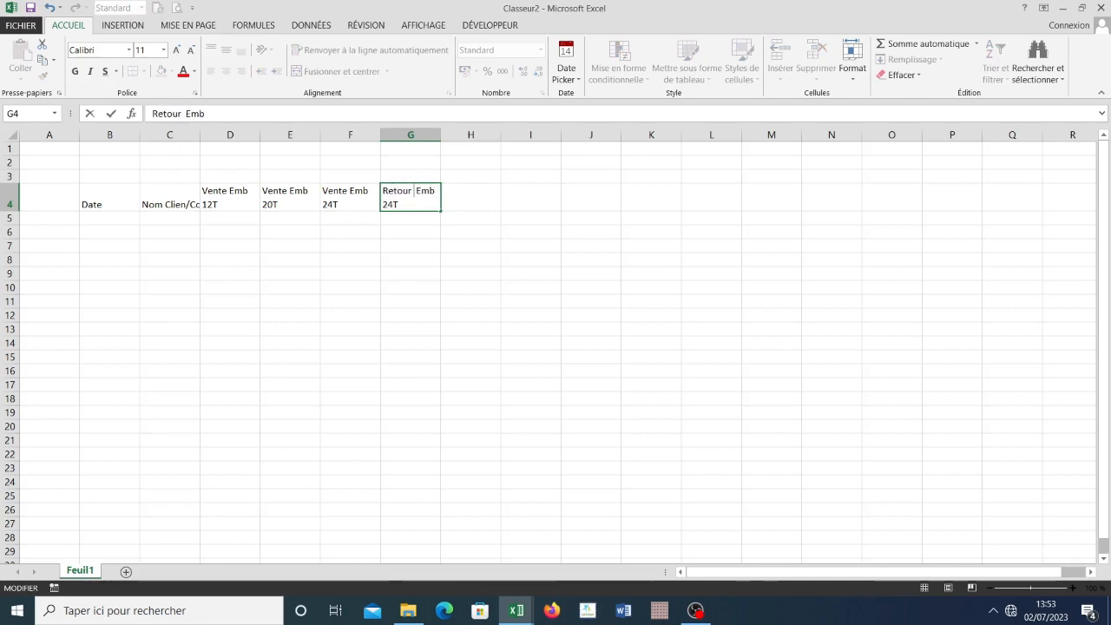
- Change the size on the second line of the Retour Emb header in G4 to 12T
{"action": "left_click", "coordinate": [392, 204]}
{"action": "key", "text": "BackSpace"}
{"action": "key", "text": "BackSpace"}
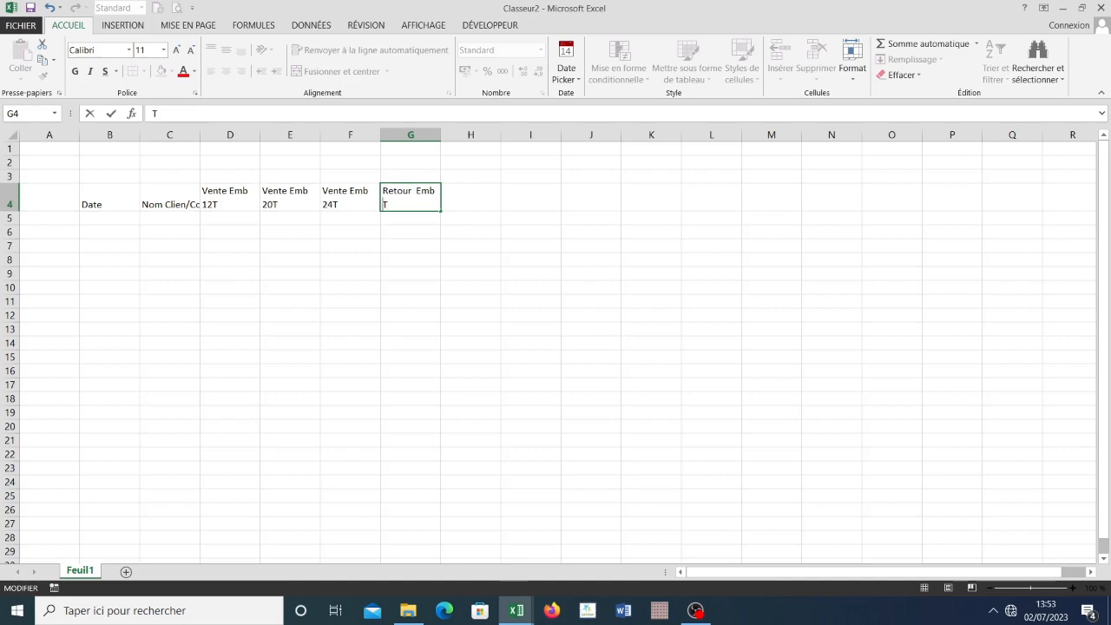
{"action": "type", "text": "12"}
{"action": "key", "text": "Return"}
{"action": "key", "text": "Up"}
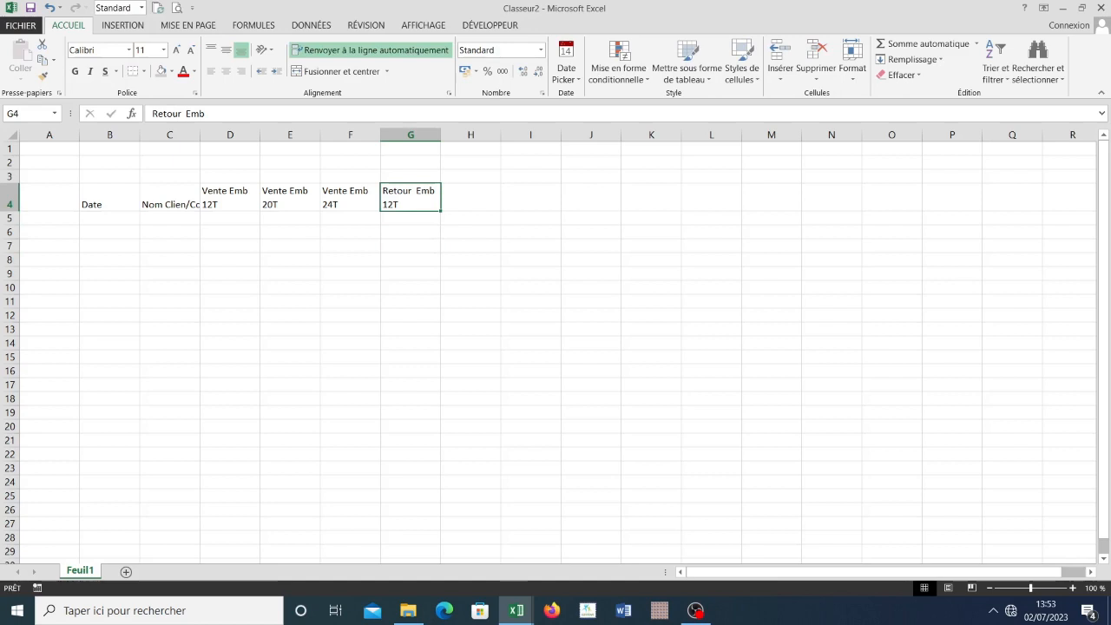
{"action": "key", "text": "Down"}
{"action": "key", "text": "Down"}
{"action": "key", "text": "Down"}
{"action": "key", "text": "Up"}
{"action": "key", "text": "Up"}
{"action": "key", "text": "Up"}
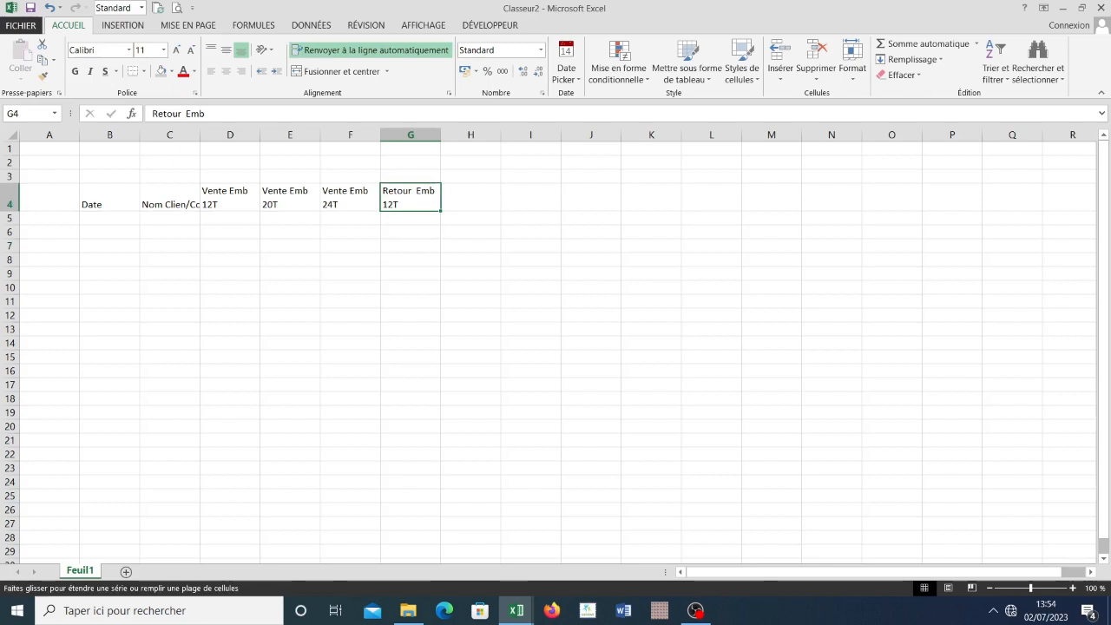
- Copy the Retour Emb header from G4 into H4:I4 and set the size in H4 to 24T
{"action": "left_click_drag", "start_coordinate": [440, 211], "coordinate": [556, 211]}
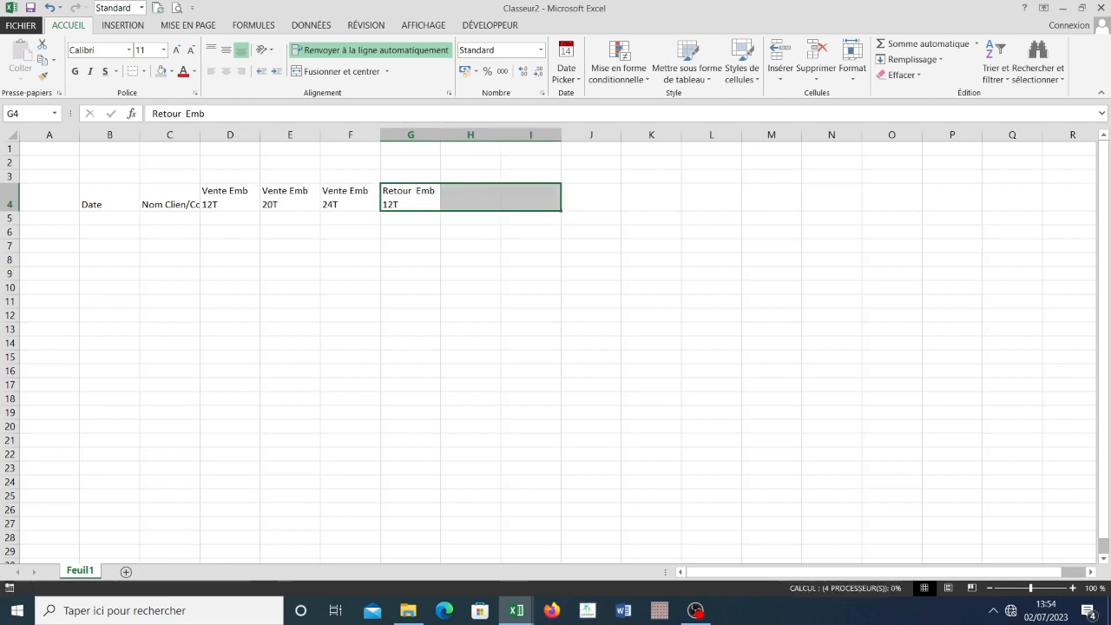
{"action": "left_click", "coordinate": [471, 197]}
{"action": "double_click", "coordinate": [454, 204]}
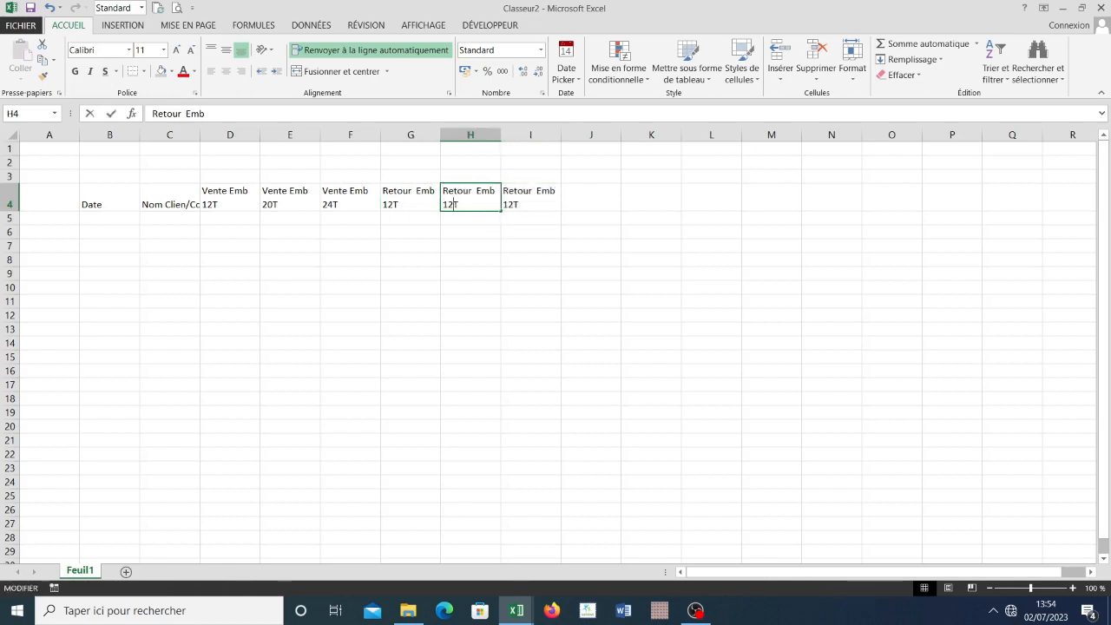
{"action": "left_click_drag", "start_coordinate": [453, 205], "coordinate": [444, 205]}
{"action": "type", "text": "24"}
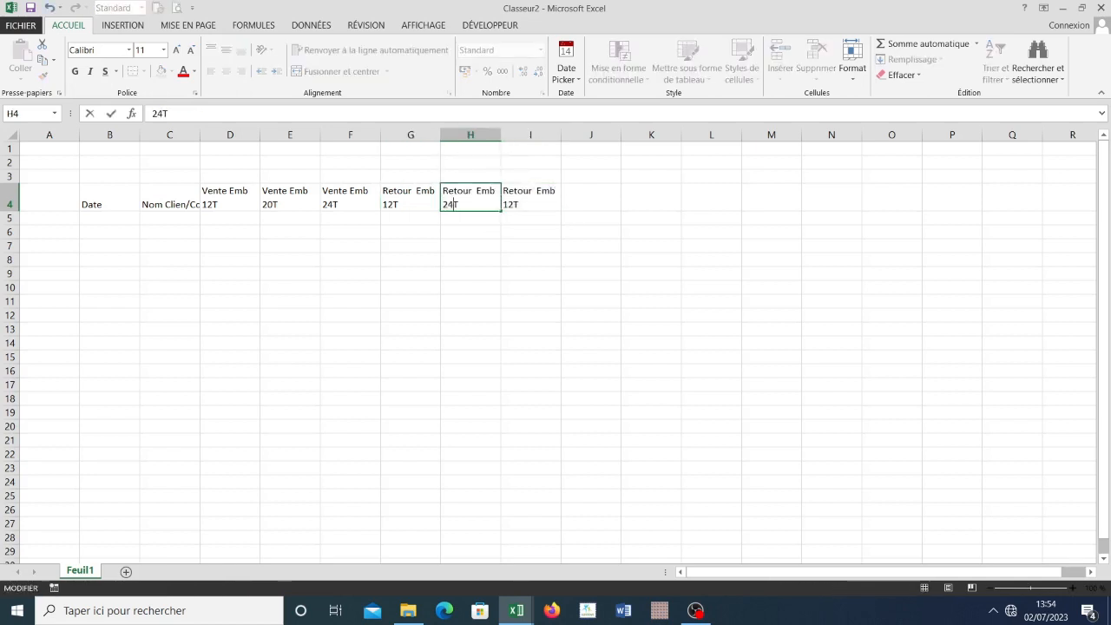
{"action": "key", "text": "Tab"}
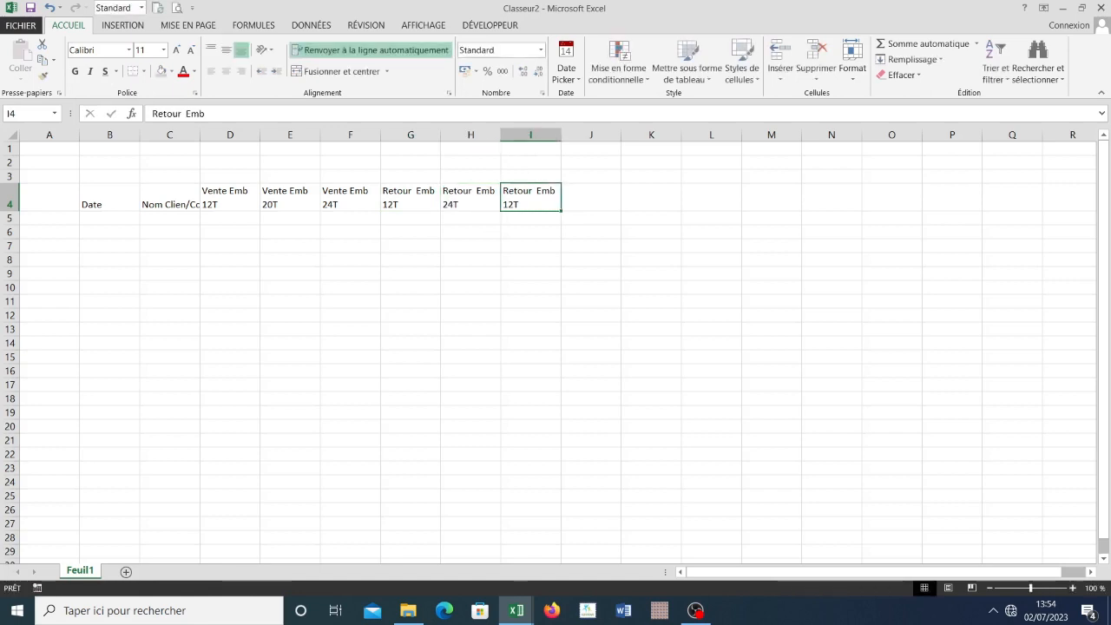
- Correct the size in the Retour Emb header of H4 to 20T
{"action": "double_click", "coordinate": [514, 205]}
{"action": "left_click", "coordinate": [454, 205]}
{"action": "double_click", "coordinate": [454, 205]}
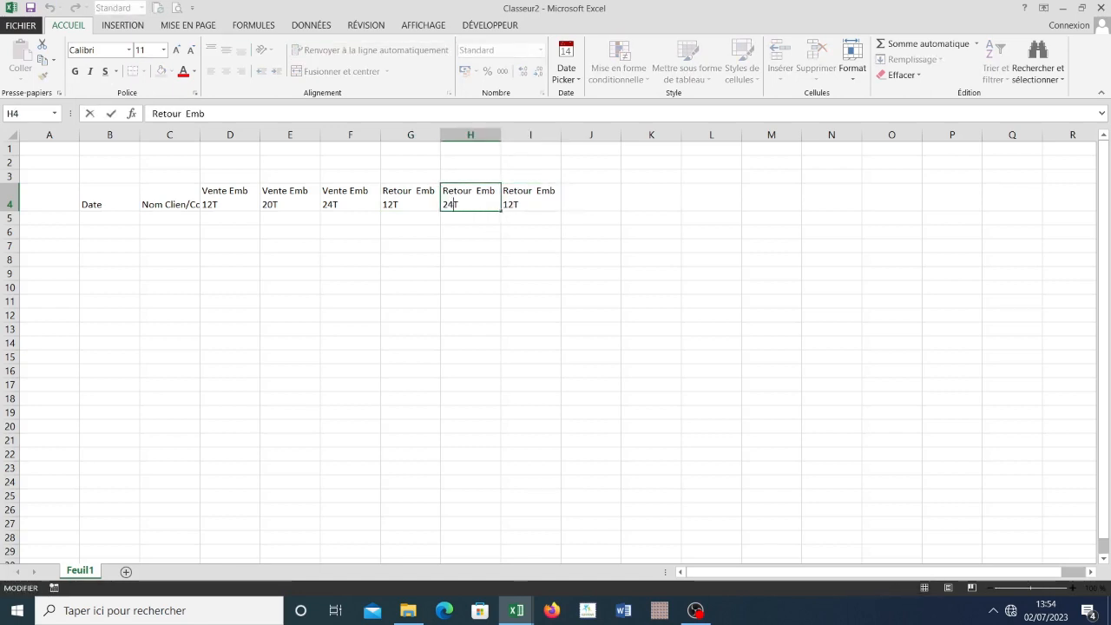
{"action": "key", "text": "BackSpace"}
{"action": "type", "text": "0"}
{"action": "key", "text": "Tab"}
- Change the size in the Retour Emb header of I4 to 24T
{"action": "key", "text": "F2"}
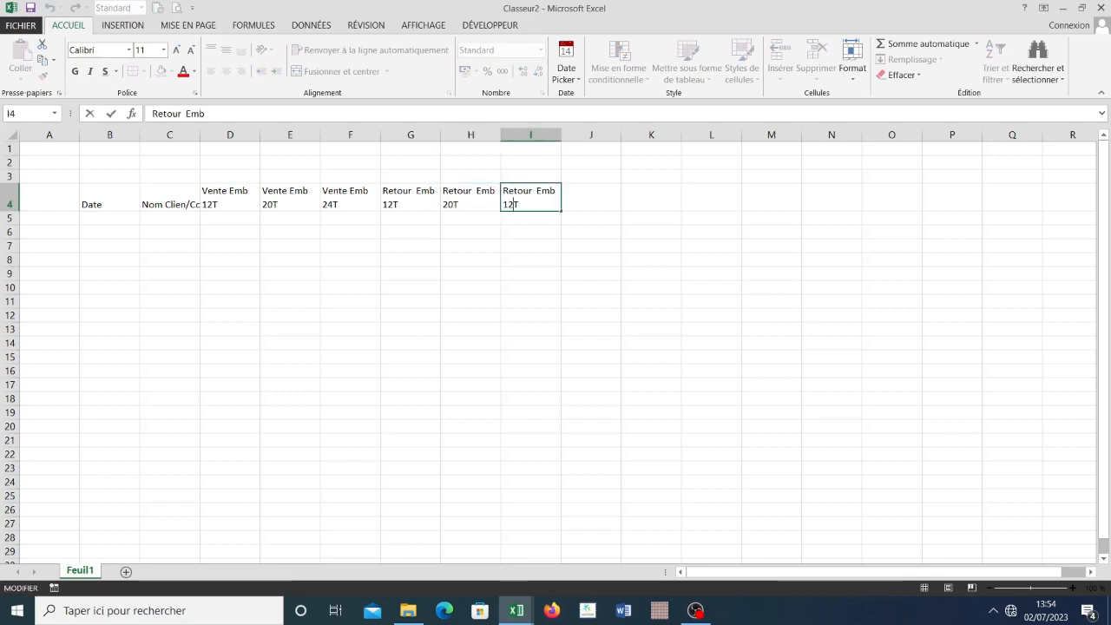
{"action": "key", "text": "BackSpace"}
{"action": "key", "text": "BackSpace"}
{"action": "type", "text": "24"}
{"action": "key", "text": "Tab"}
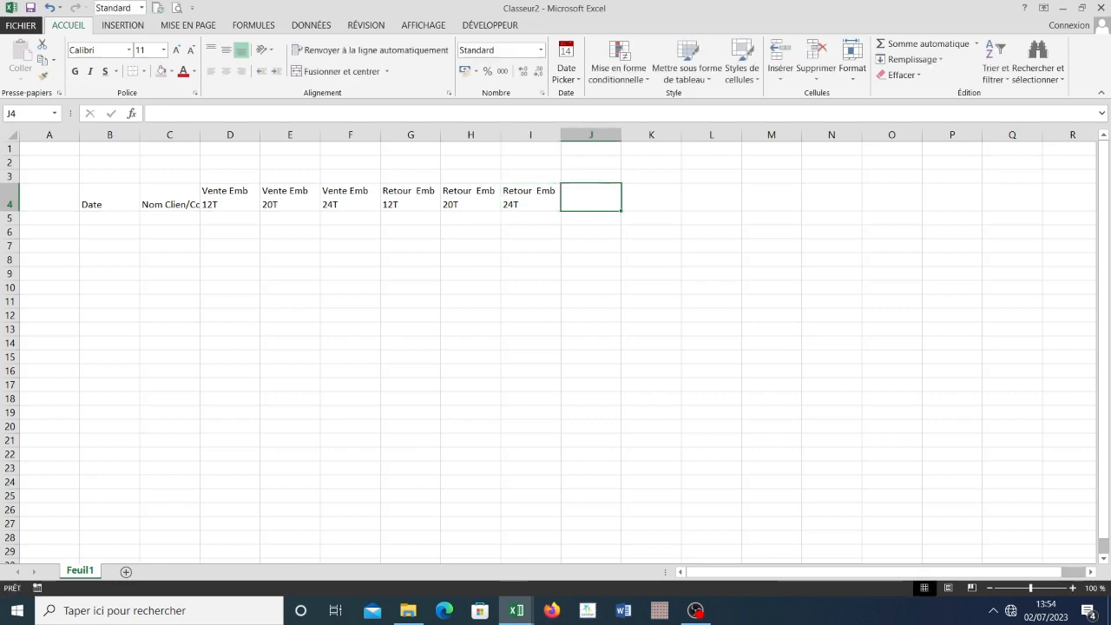
- Enter a two-line header in J4 with Suspend on the first line and 12T on the second
{"action": "type", "text": "s"}
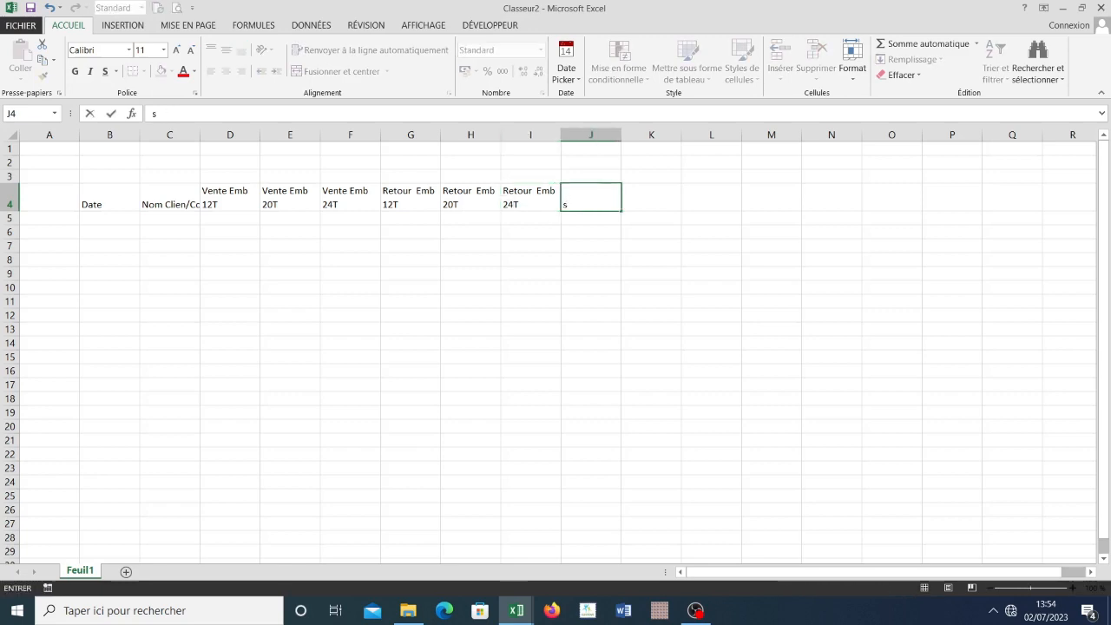
{"action": "key", "text": "BackSpace"}
{"action": "type", "text": "Suspend"}
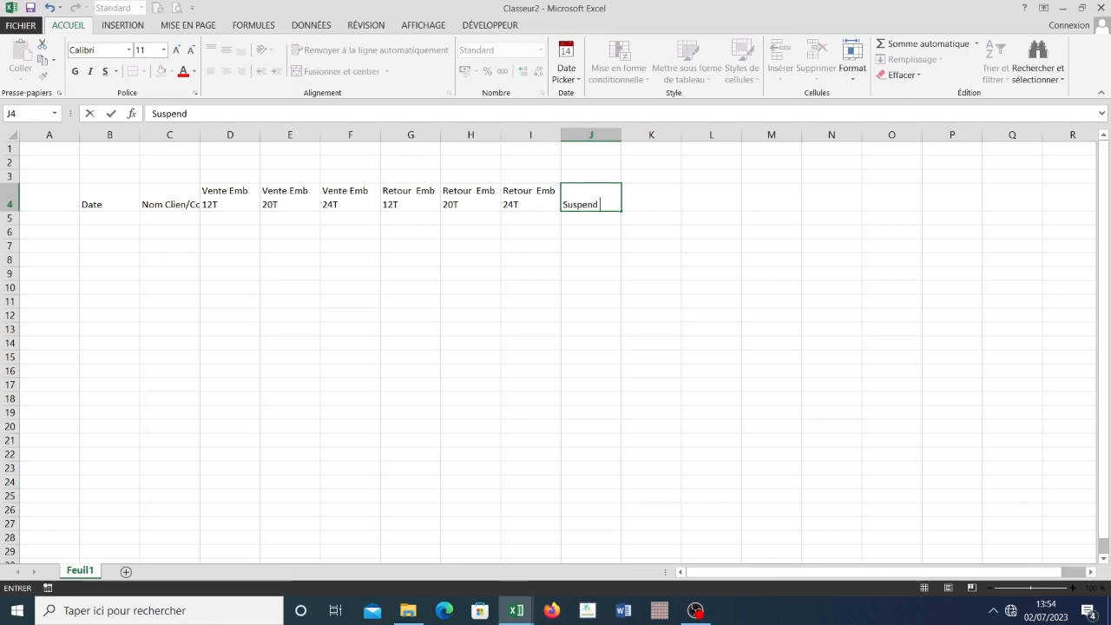
{"action": "key", "text": "alt+Return"}
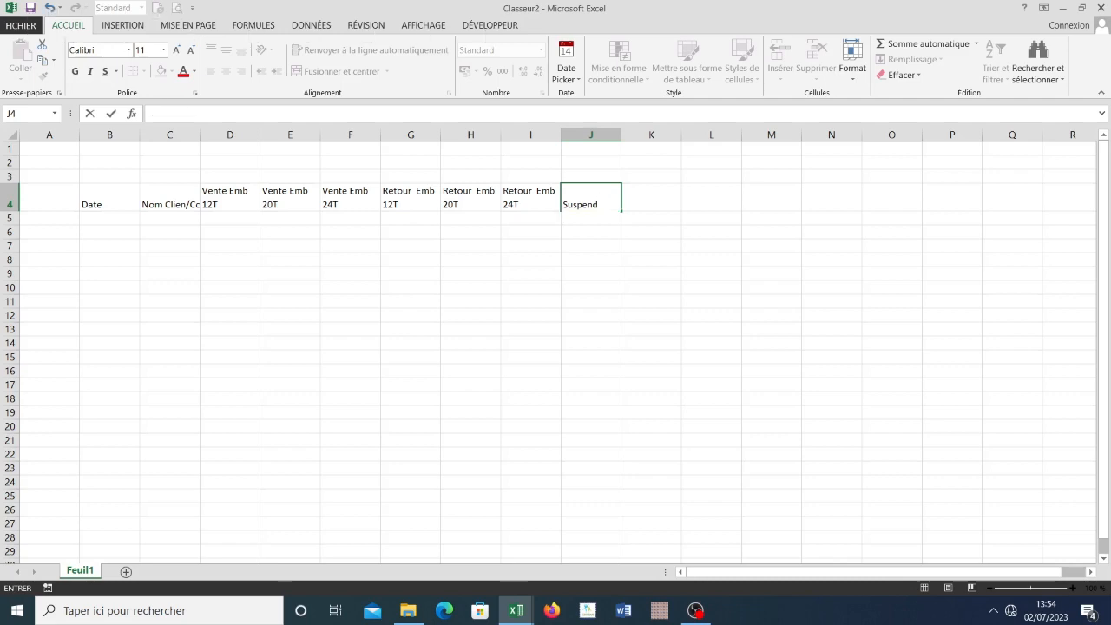
{"action": "type", "text": "2"}
{"action": "key", "text": "BackSpace"}
{"action": "type", "text": "12t"}
{"action": "key", "text": "BackSpace"}
{"action": "type", "text": "T"}
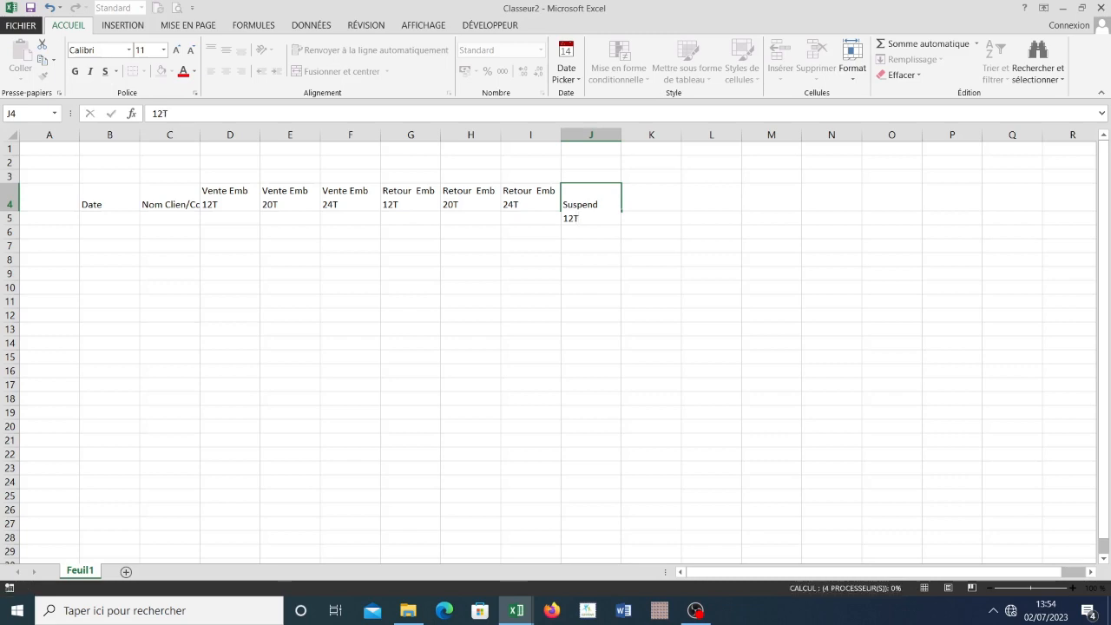
- Copy the Suspend header from J4 into K4:L4 and change the size in K4 to 20T
{"action": "key", "text": "Return"}
{"action": "key", "text": "Up"}
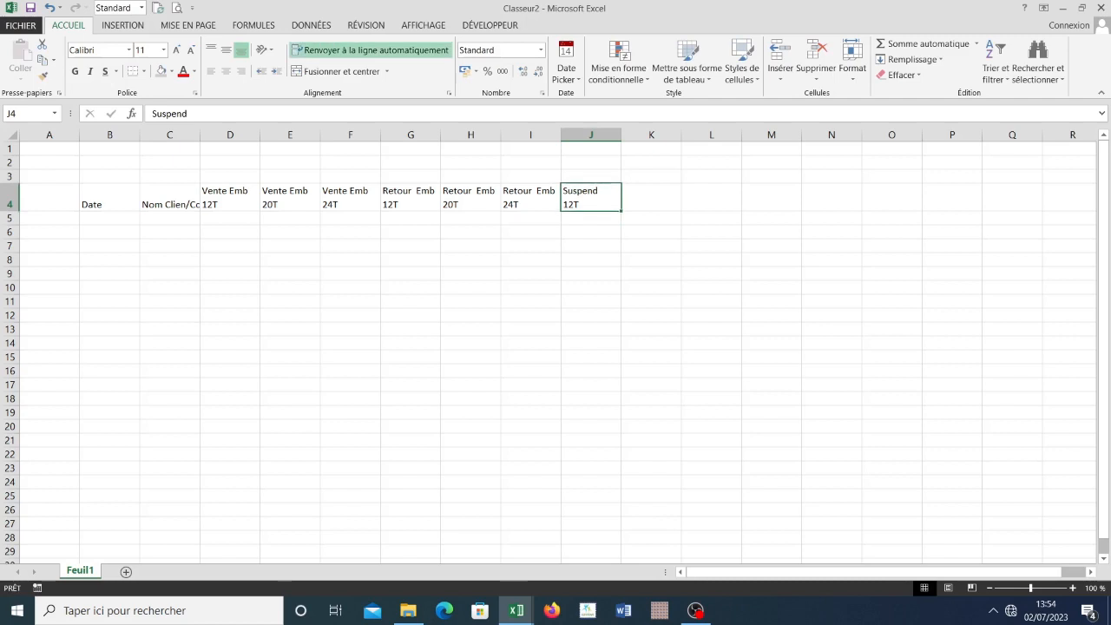
{"action": "left_click_drag", "start_coordinate": [621, 211], "coordinate": [743, 213]}
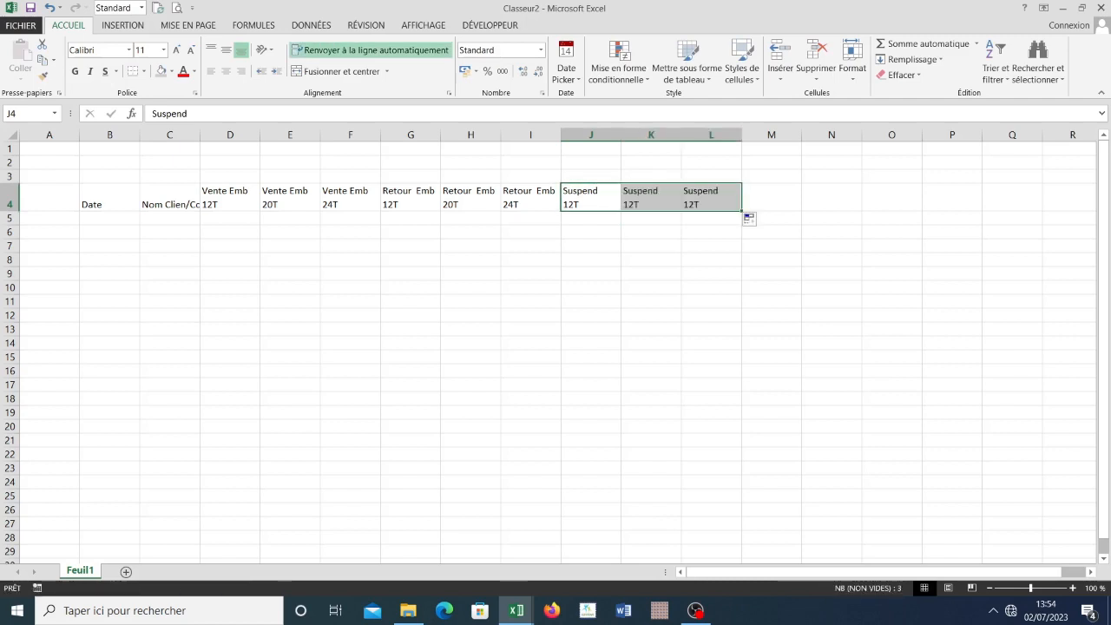
{"action": "left_click", "coordinate": [636, 205]}
{"action": "double_click", "coordinate": [635, 205]}
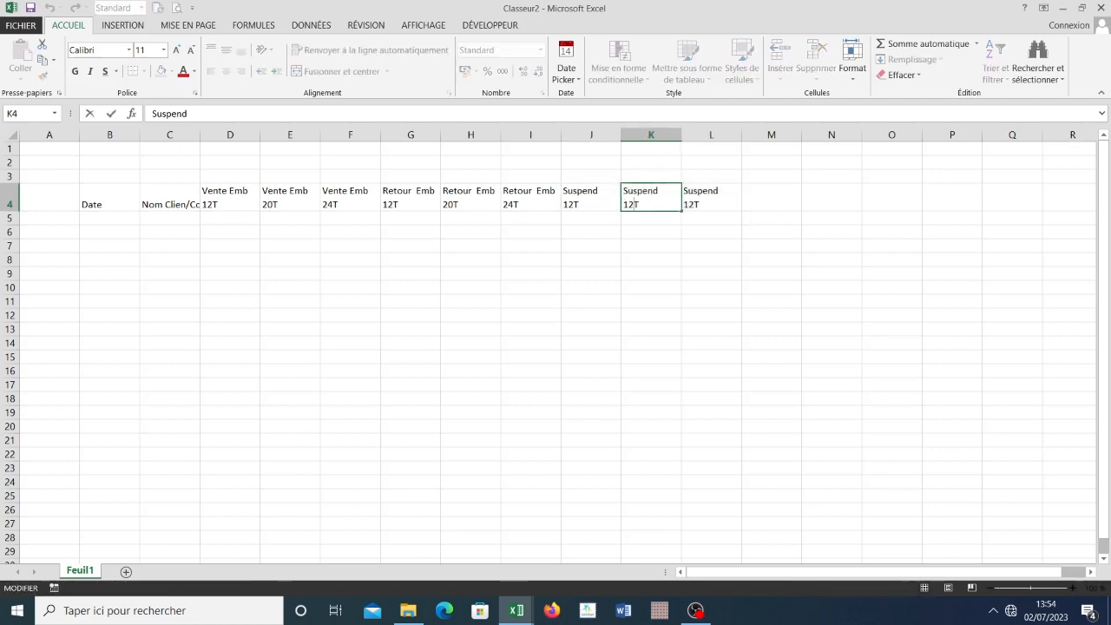
{"action": "double_click", "coordinate": [631, 205]}
{"action": "type", "text": "20T"}
- Change the size in the Suspend header of L4 to 24T and widen column C to fit its header
{"action": "left_click", "coordinate": [690, 205]}
{"action": "double_click", "coordinate": [690, 204]}
{"action": "double_click", "coordinate": [690, 205]}
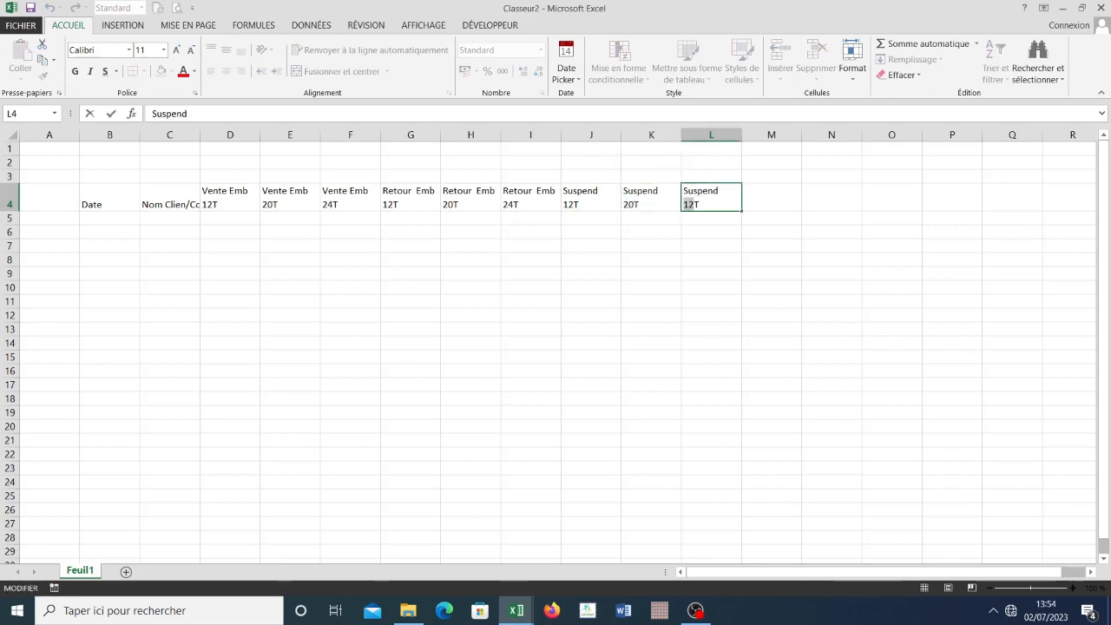
{"action": "type", "text": "24T"}
{"action": "key", "text": "Return"}
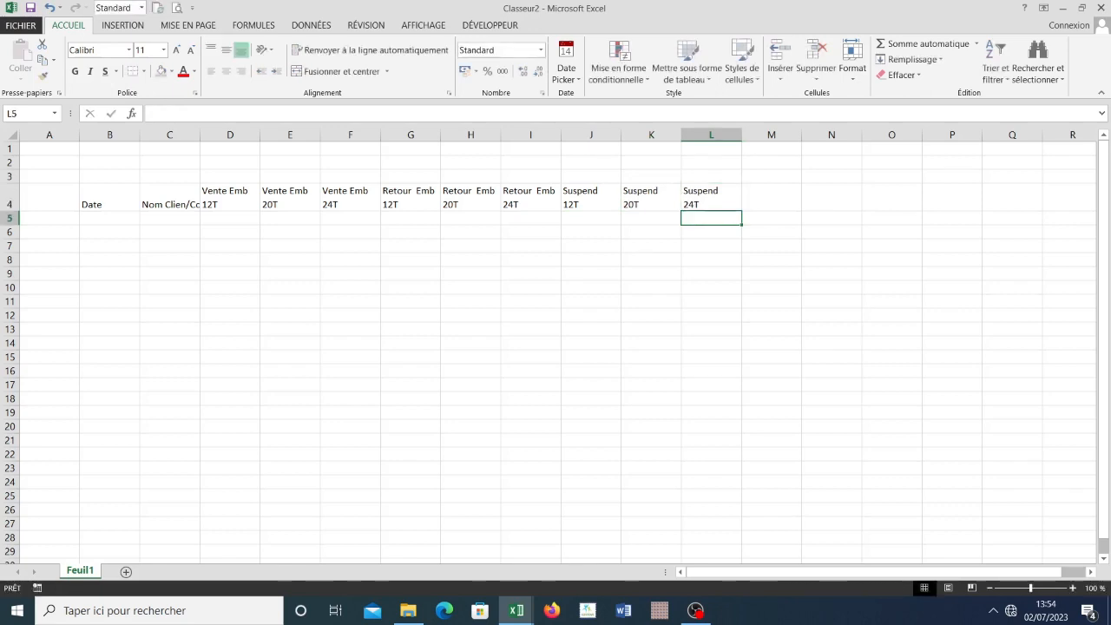
{"action": "left_click_drag", "start_coordinate": [200, 135], "coordinate": [222, 134]}
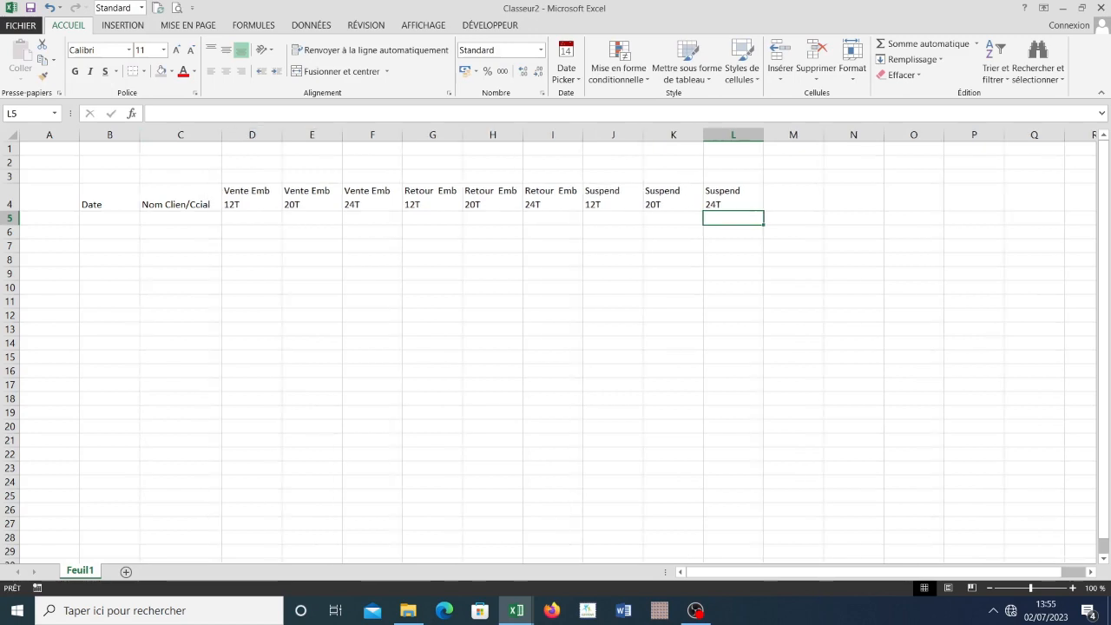
- Convert the range B4:L6 into a table that uses row 4 as its headers
{"action": "left_click_drag", "start_coordinate": [110, 198], "coordinate": [733, 231]}
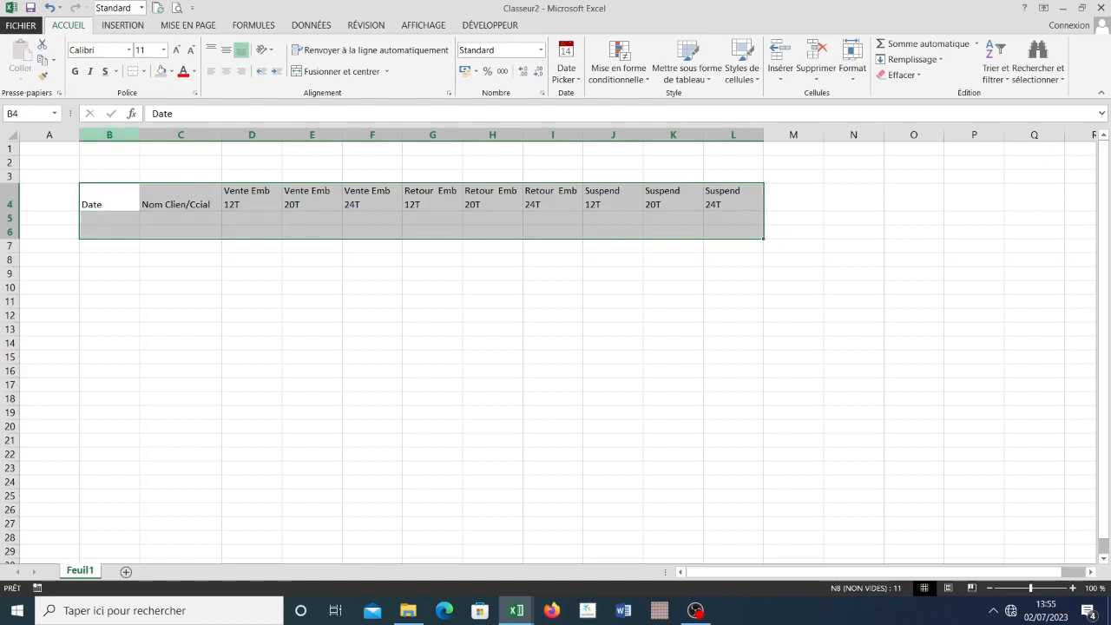
{"action": "left_click", "coordinate": [123, 25]}
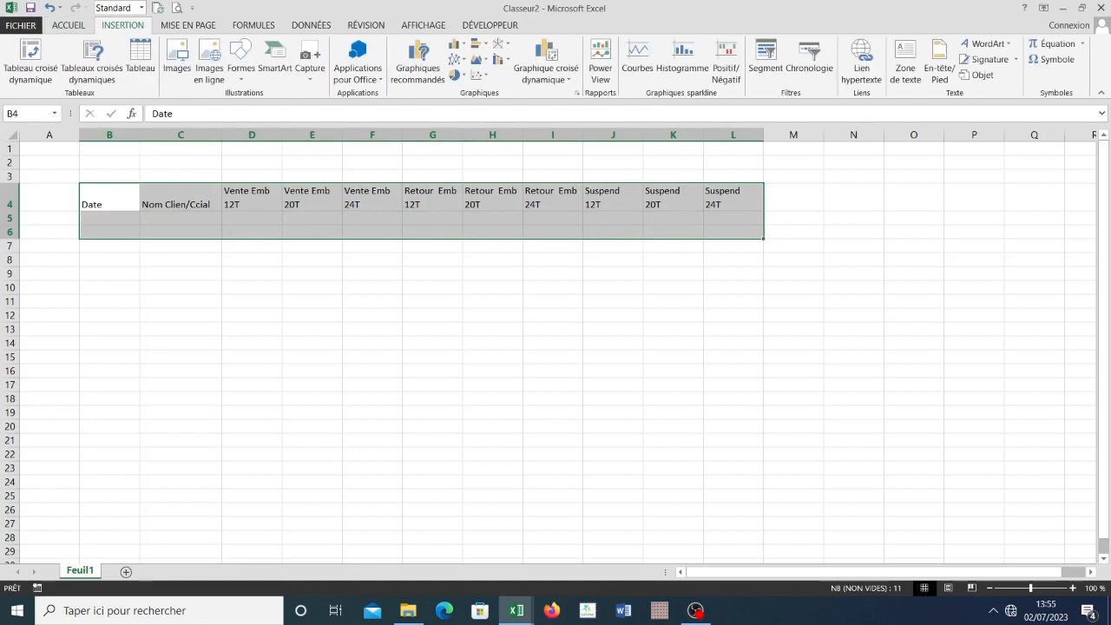
{"action": "left_click", "coordinate": [140, 61]}
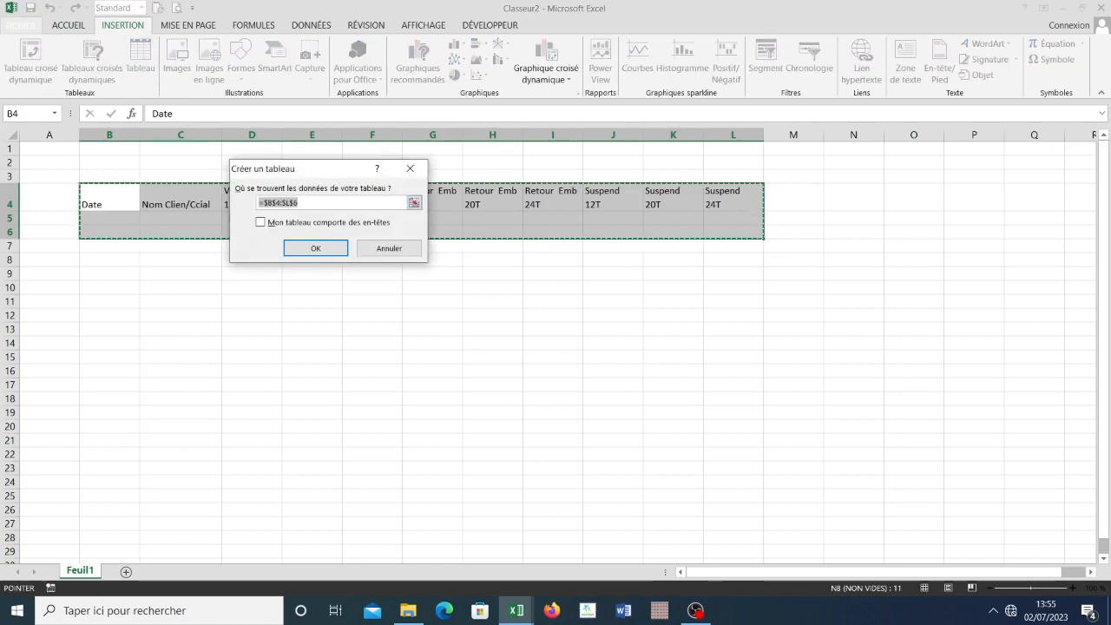
{"action": "left_click_drag", "start_coordinate": [326, 168], "coordinate": [327, 251]}
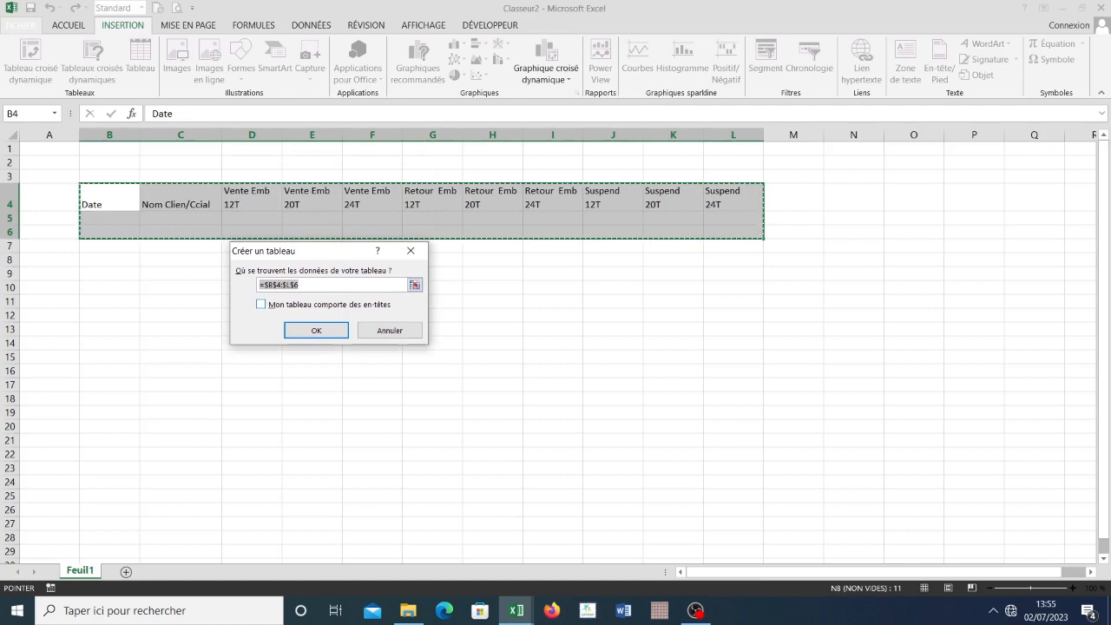
{"action": "key", "text": "alt+m"}
{"action": "left_click", "coordinate": [316, 330]}
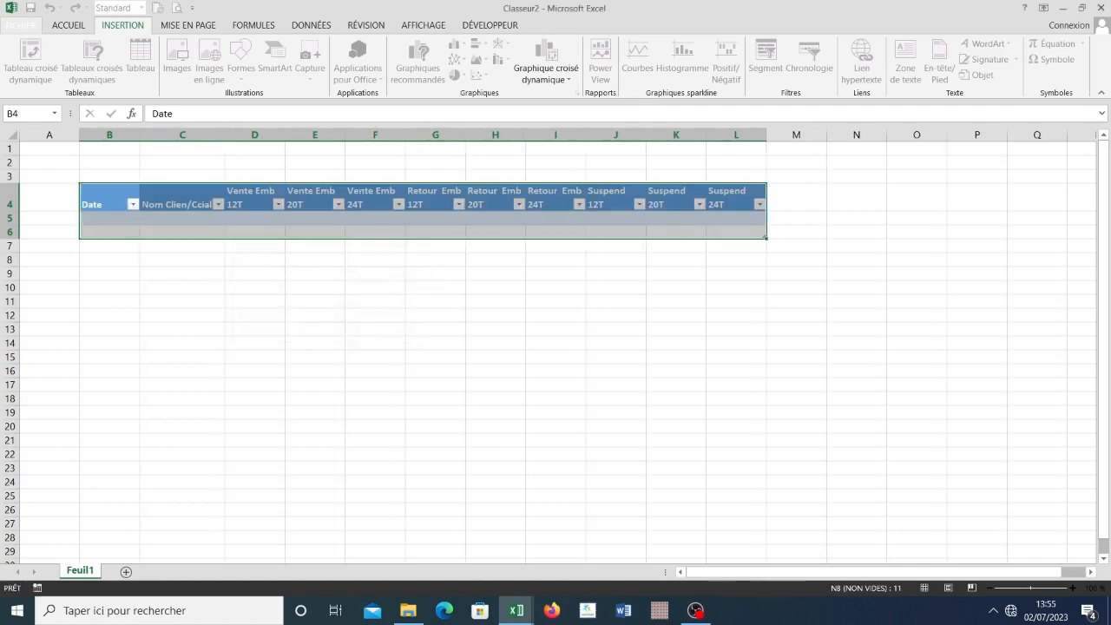
{"action": "left_click", "coordinate": [255, 232]}
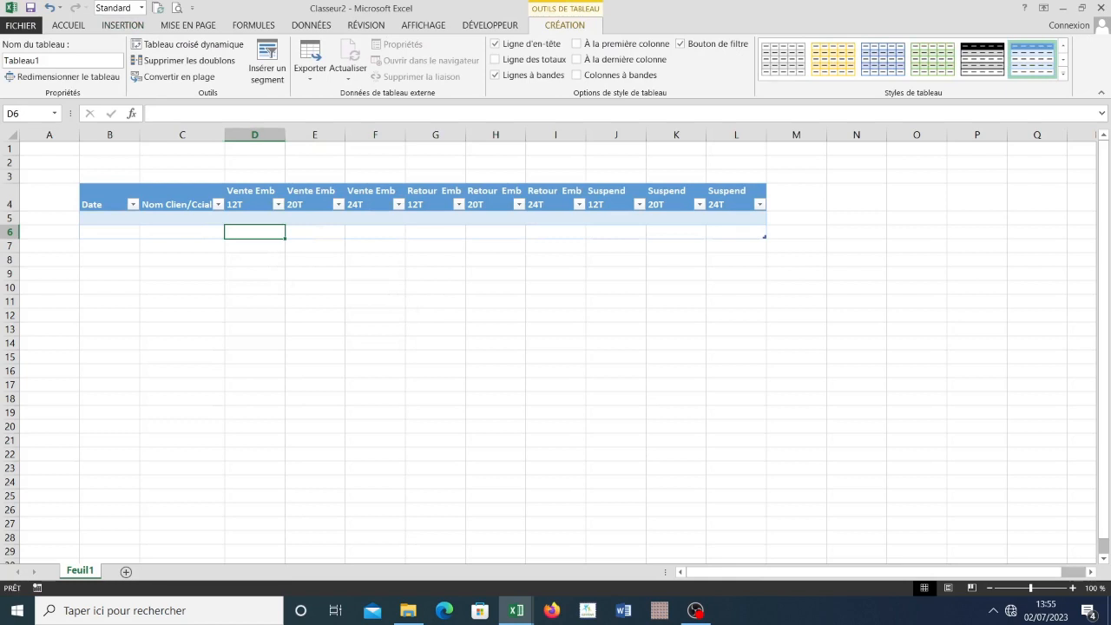
- Change the table's style to the first, uncoloured style of the Clair group
{"action": "left_click", "coordinate": [178, 200]}
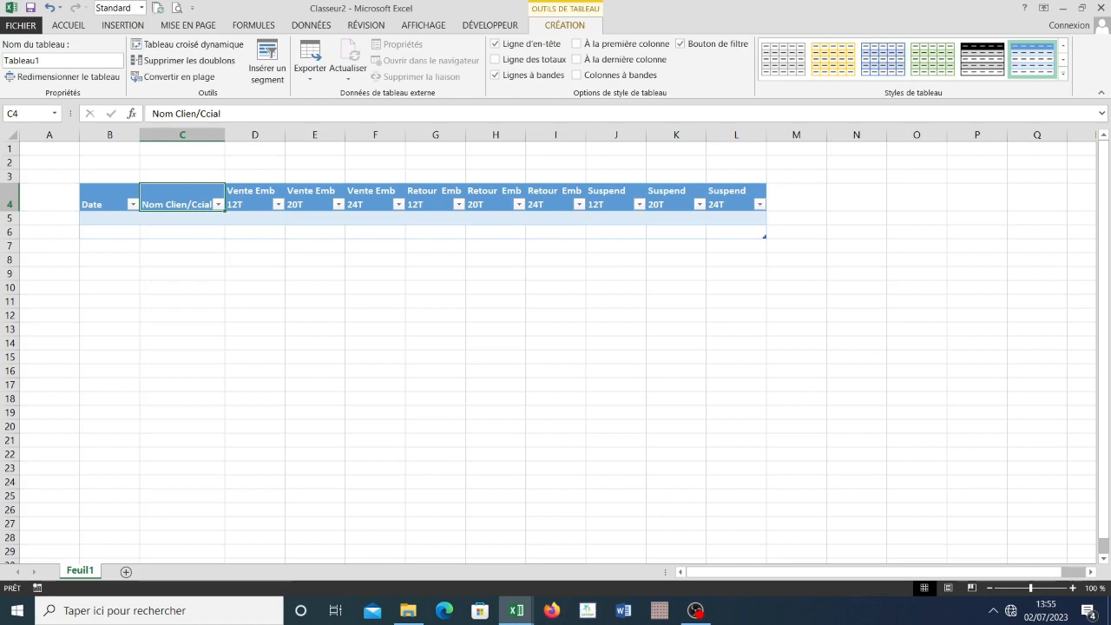
{"action": "left_click", "coordinate": [434, 197]}
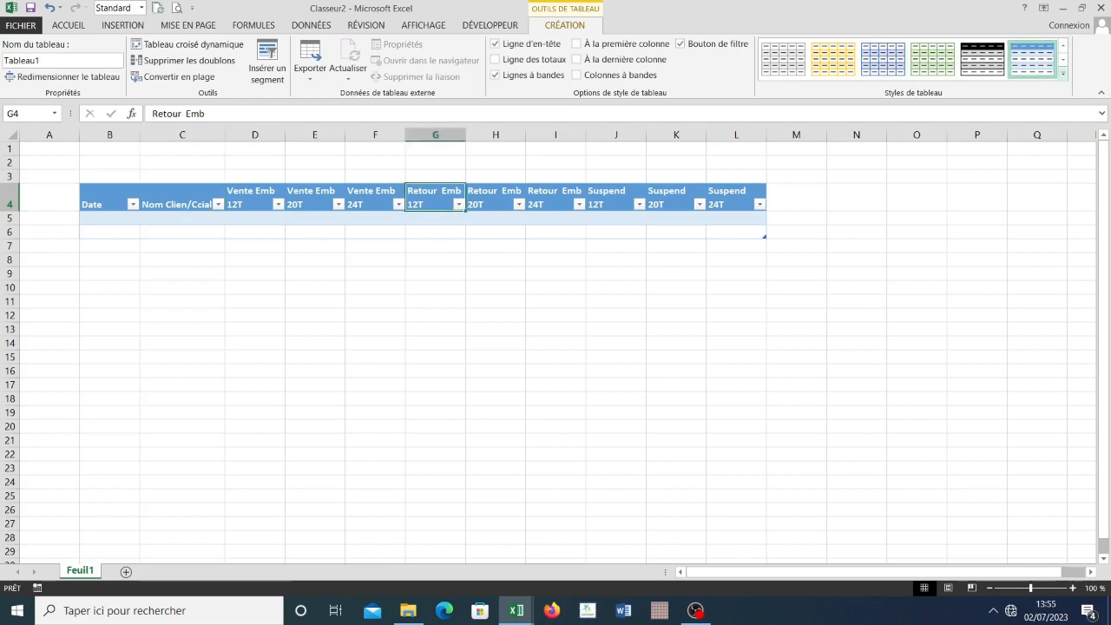
{"action": "left_click", "coordinate": [1063, 74]}
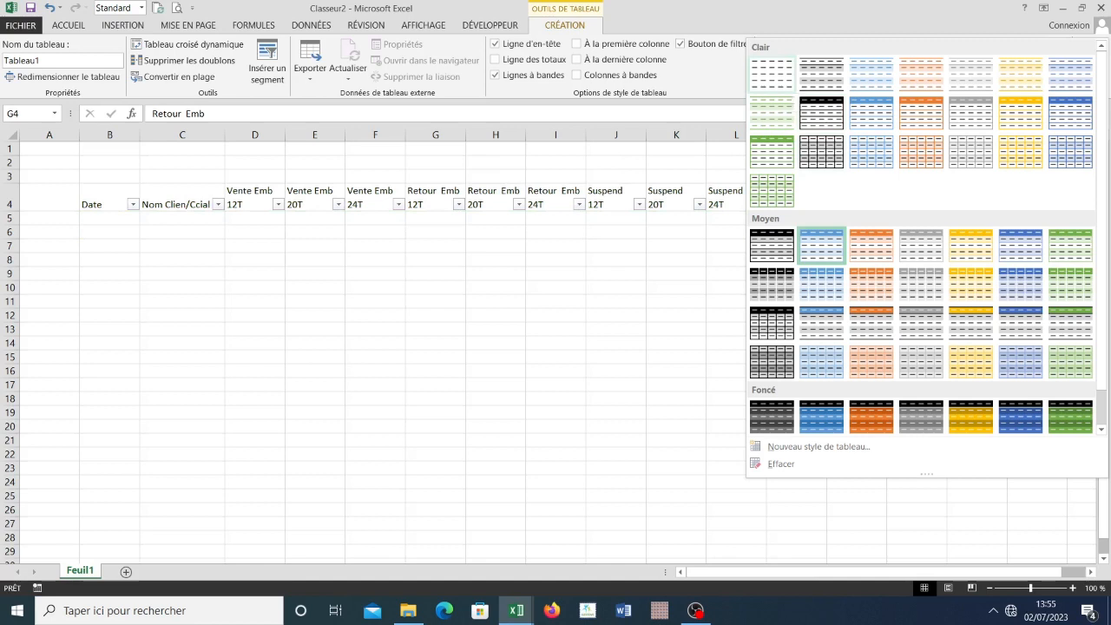
{"action": "left_click", "coordinate": [772, 74]}
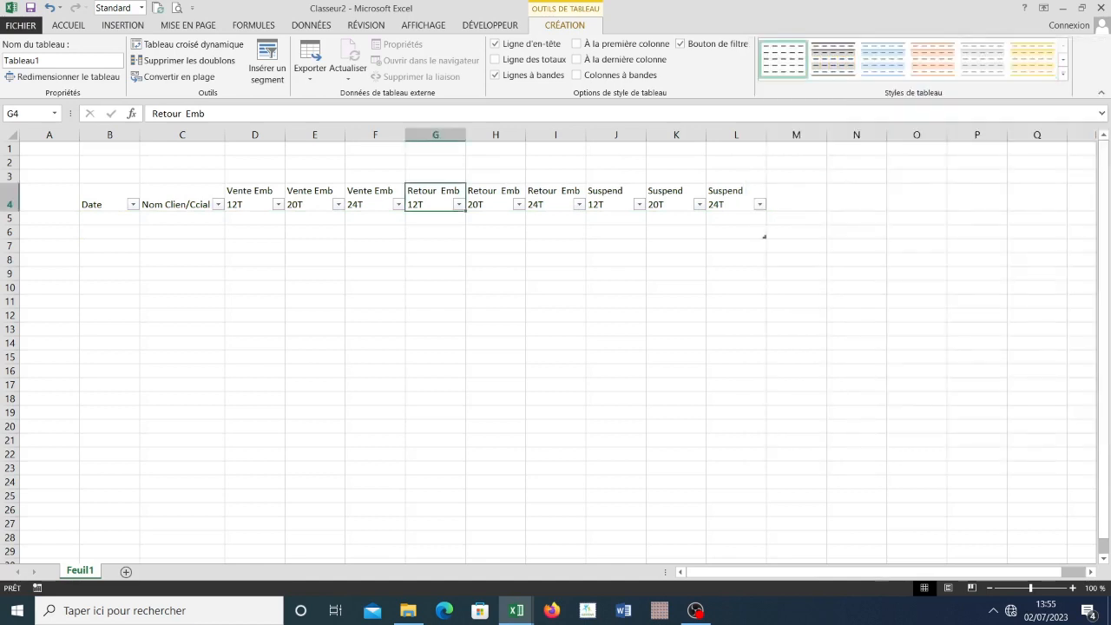
{"action": "left_click", "coordinate": [556, 245]}
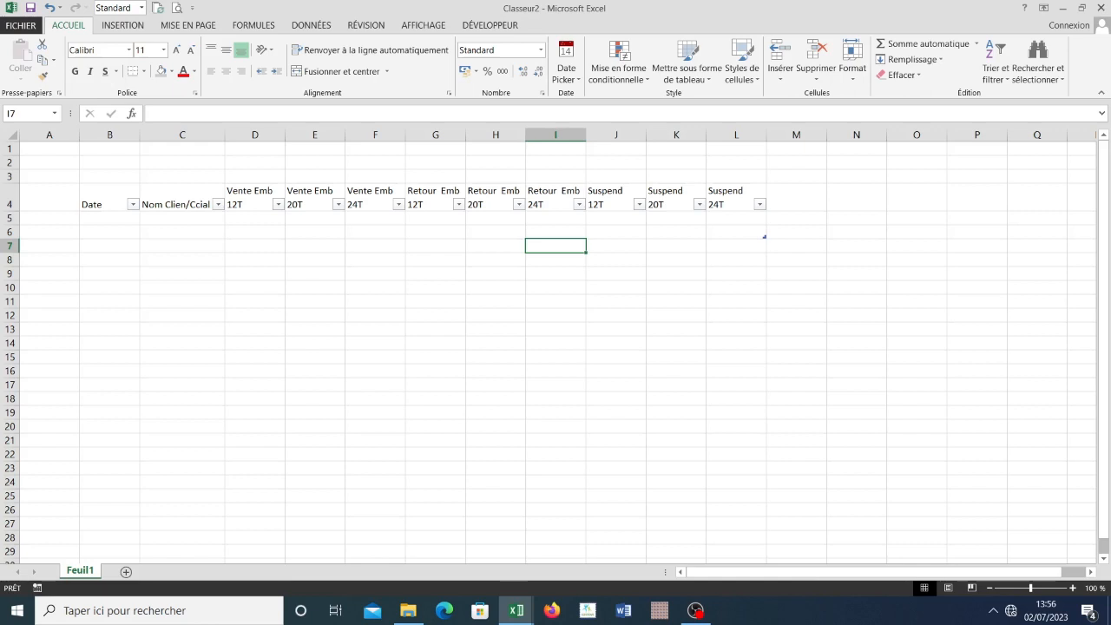
- Apply all borders to the table cells B4:L6 and widen column C slightly to clear the filter button
{"action": "mouse_move", "coordinate": [765, 237]}
{"action": "left_mouse_down"}
{"action": "mouse_move", "coordinate": [765, 248]}
{"action": "mouse_move", "coordinate": [764, 236]}
{"action": "left_mouse_up"}
{"action": "left_click", "coordinate": [762, 234]}
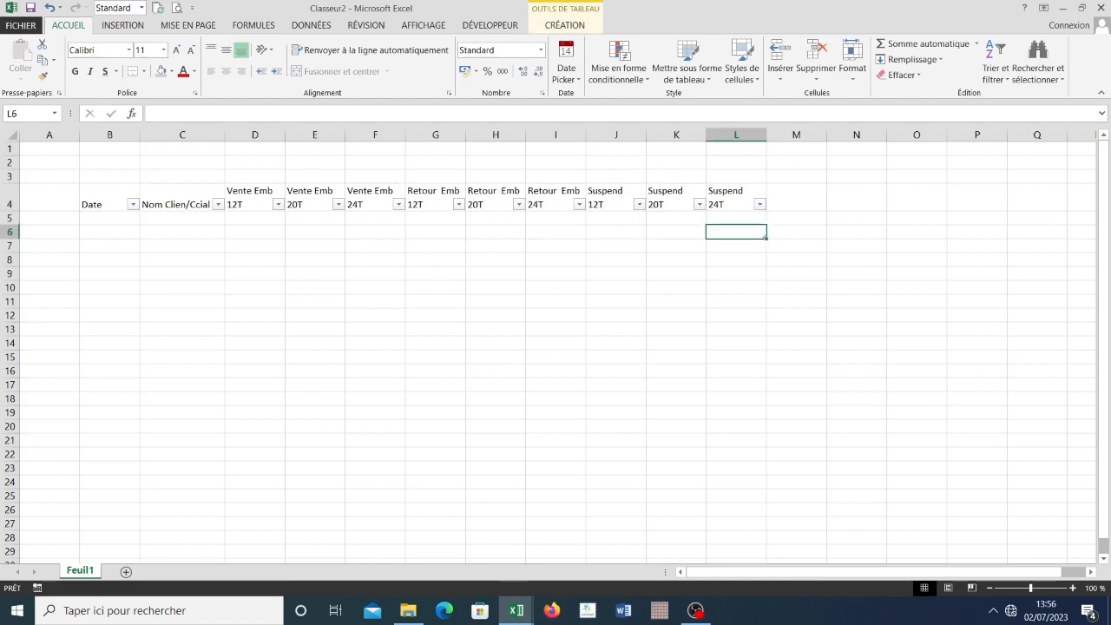
{"action": "left_click_drag", "start_coordinate": [106, 198], "coordinate": [737, 233]}
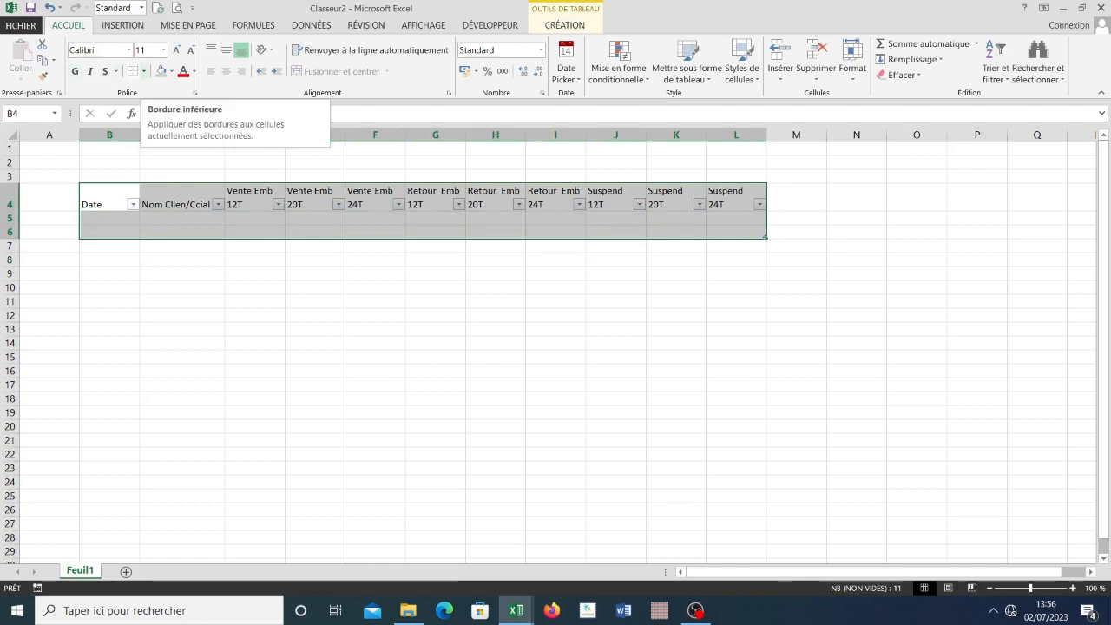
{"action": "left_click", "coordinate": [145, 71]}
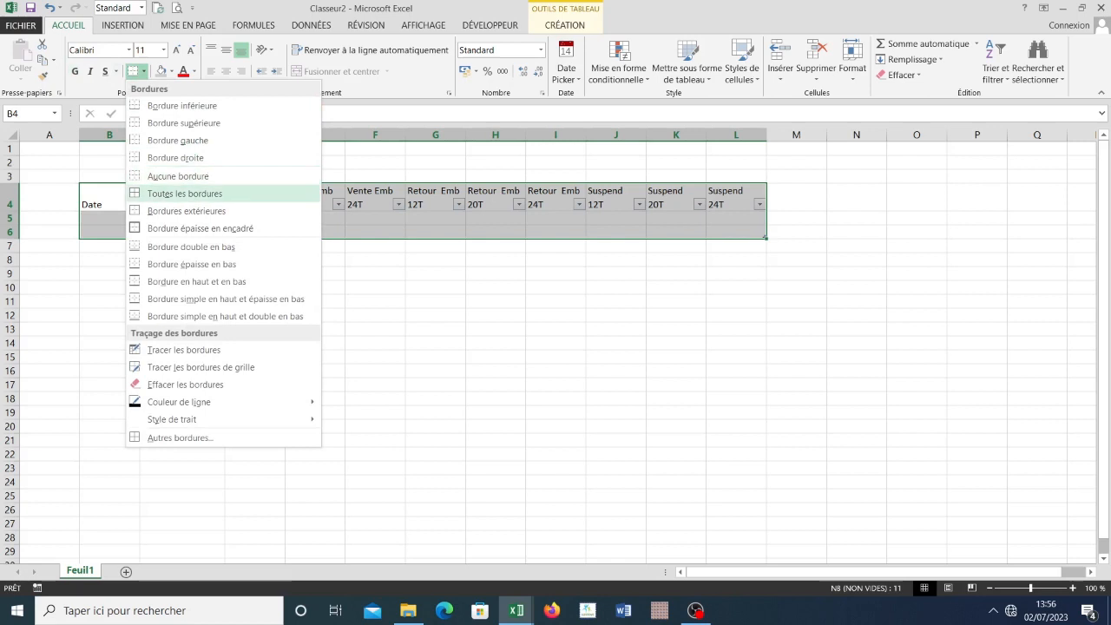
{"action": "left_click", "coordinate": [185, 192]}
{"action": "left_click", "coordinate": [255, 260]}
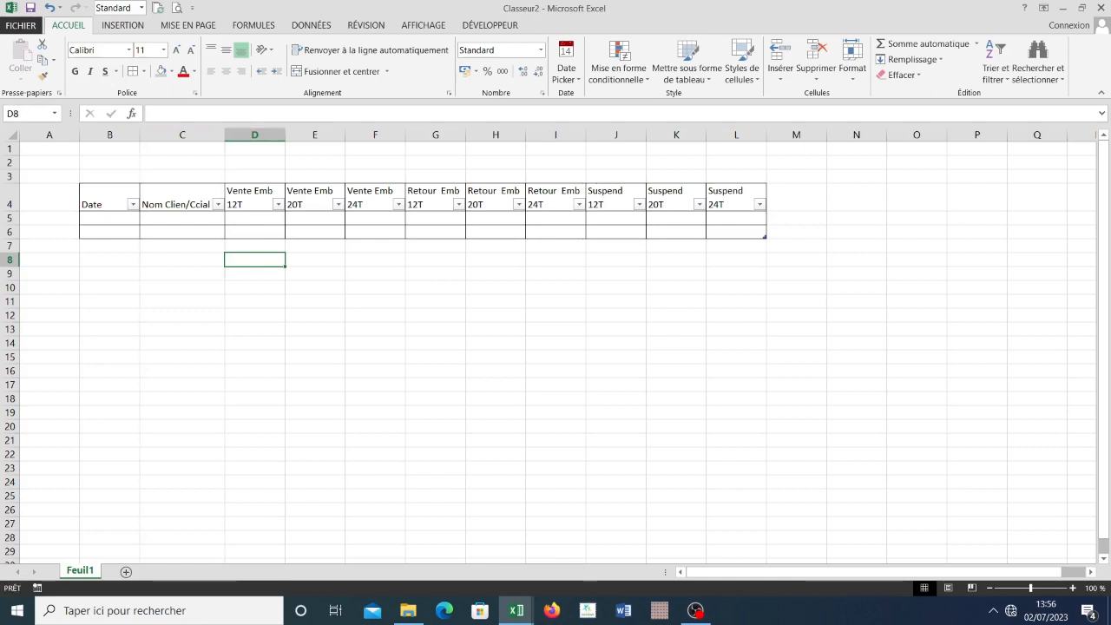
{"action": "left_click_drag", "start_coordinate": [224, 134], "coordinate": [229, 135]}
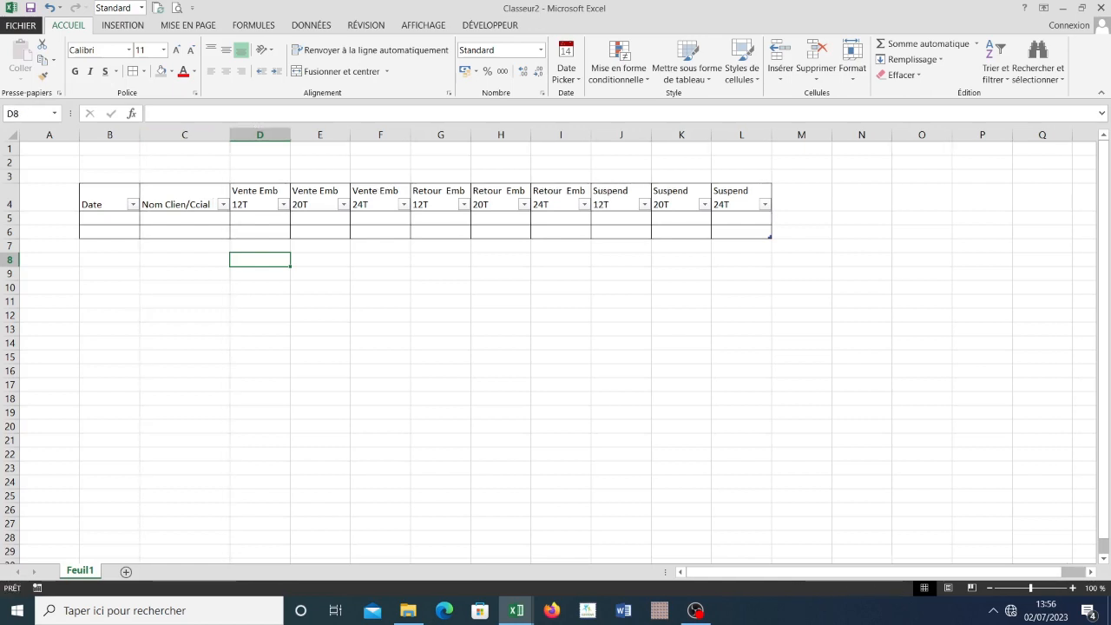
{"action": "left_click", "coordinate": [185, 287]}
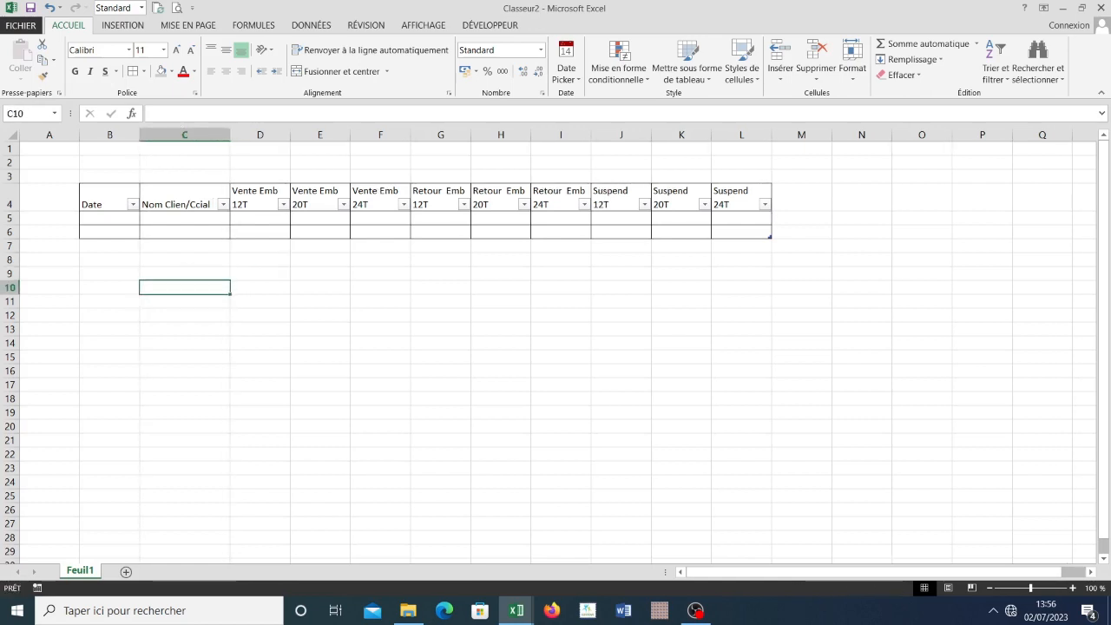
- Centre the header cells B4:L4 vertically and horizontally and make their text bold
{"action": "left_click_drag", "start_coordinate": [109, 204], "coordinate": [742, 204]}
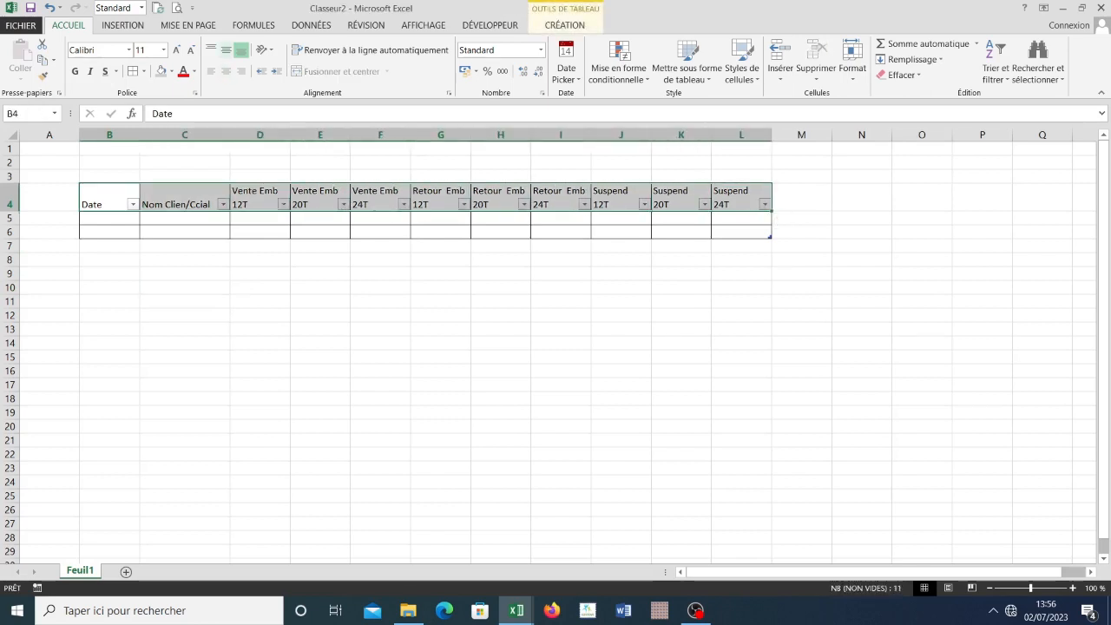
{"action": "left_click", "coordinate": [225, 49]}
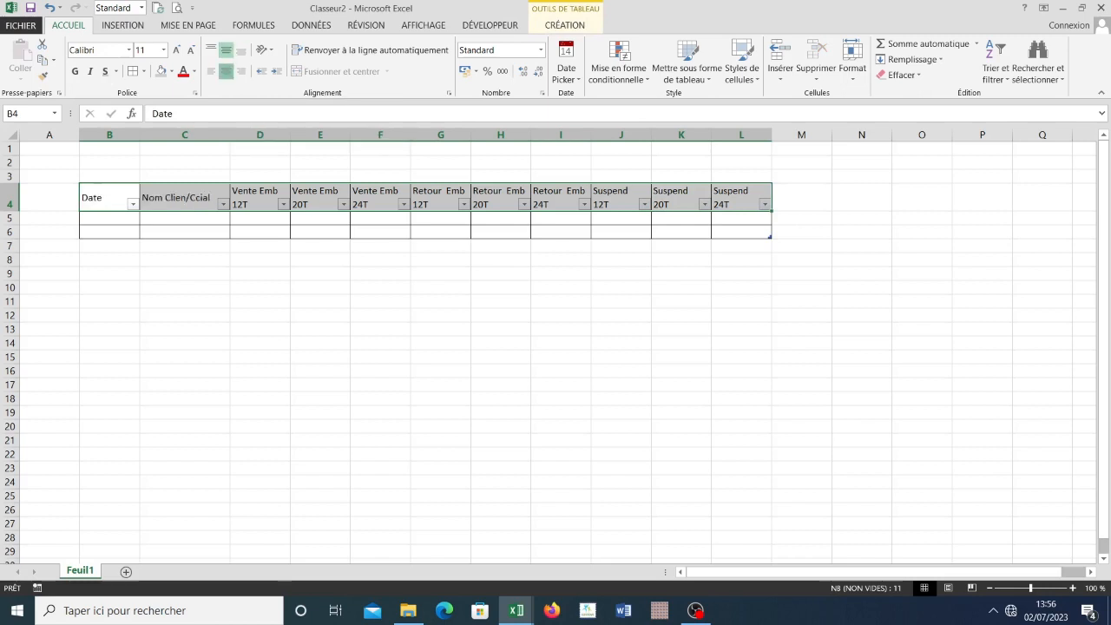
{"action": "left_click", "coordinate": [226, 70]}
{"action": "left_click", "coordinate": [75, 71]}
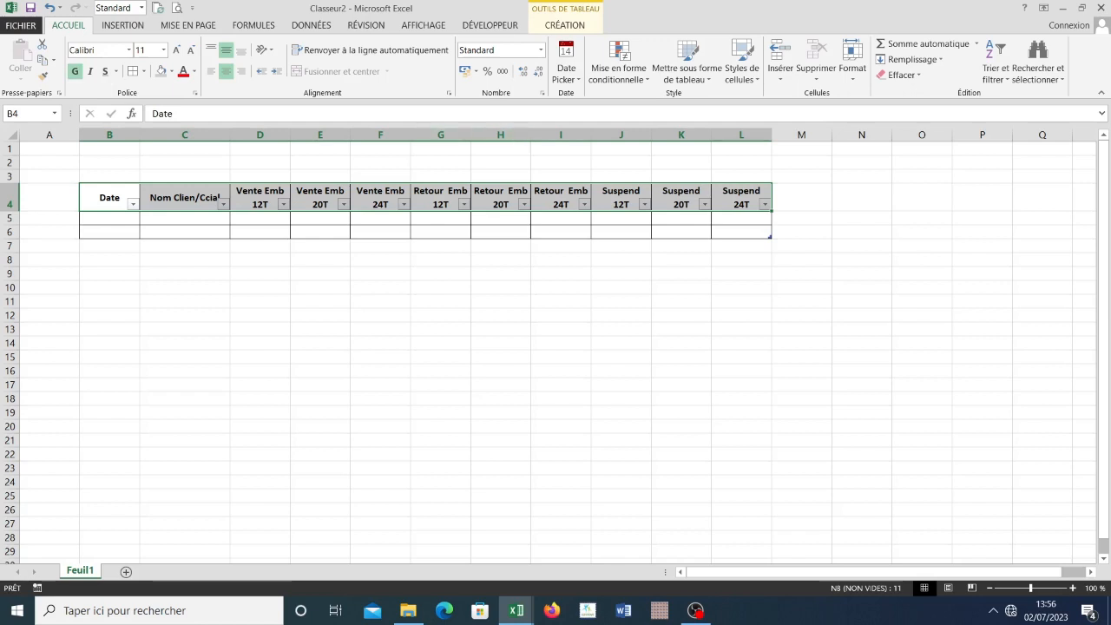
{"action": "left_click", "coordinate": [185, 260]}
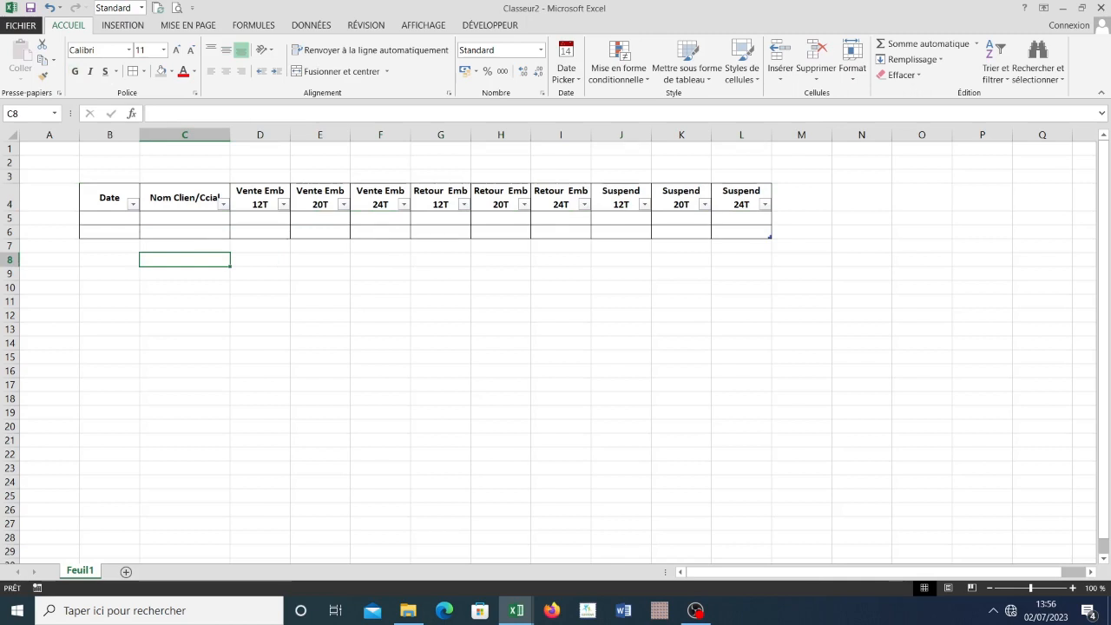
- Extend the table downward so that it reaches row 11
{"action": "left_click_drag", "start_coordinate": [770, 237], "coordinate": [770, 307]}
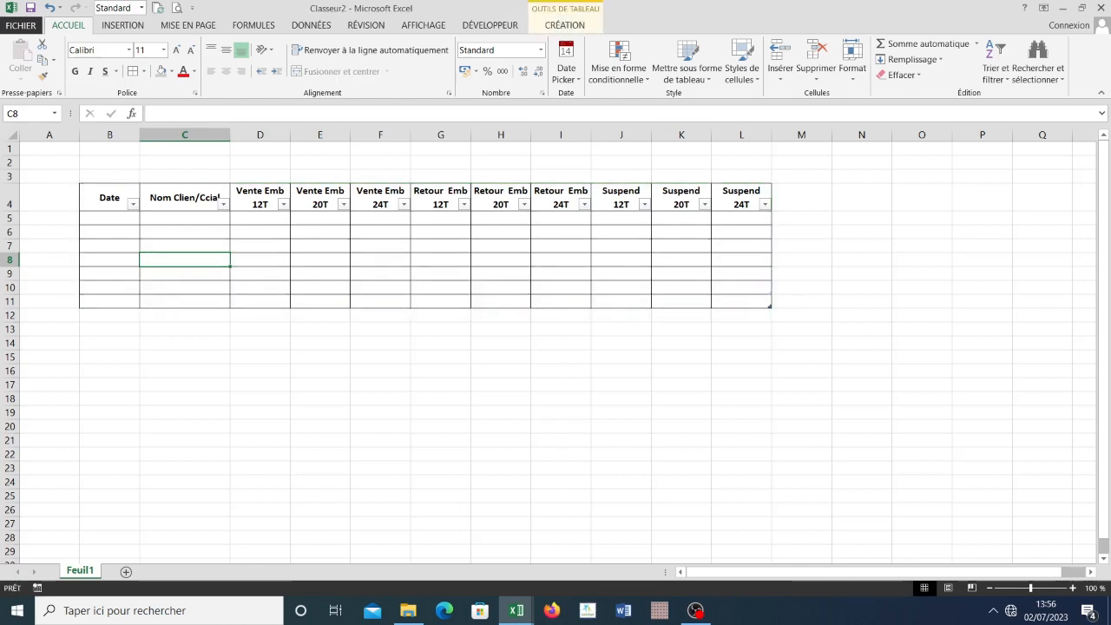
{"action": "left_click", "coordinate": [259, 273]}
{"action": "left_click", "coordinate": [259, 356]}
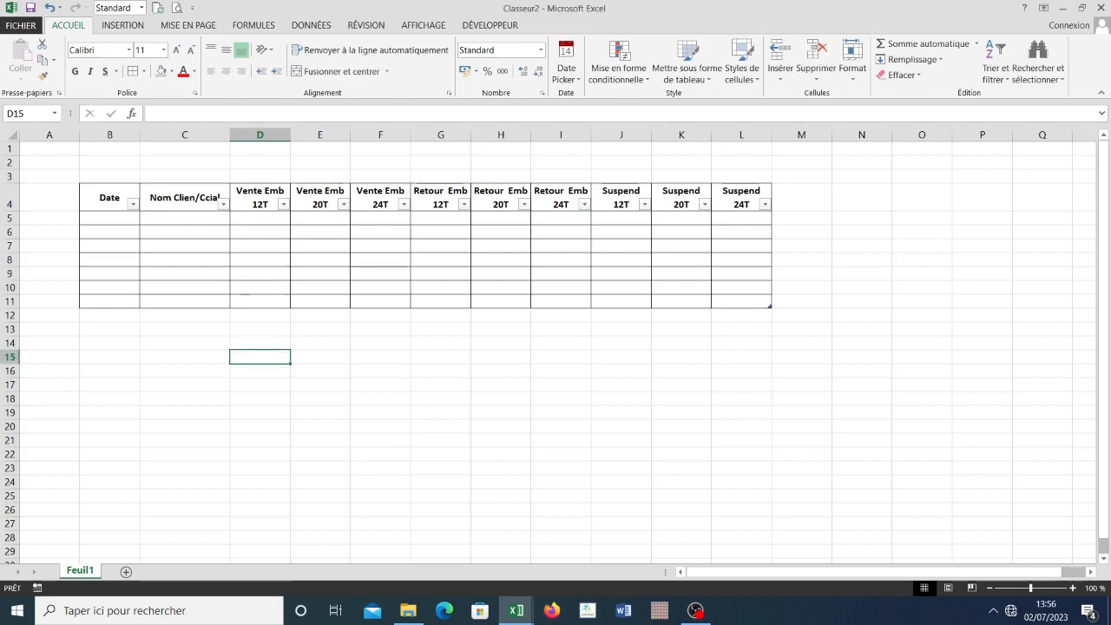
- Enter the date 2/7/23 in B5 and the client's name in C5
{"action": "left_click", "coordinate": [109, 218]}
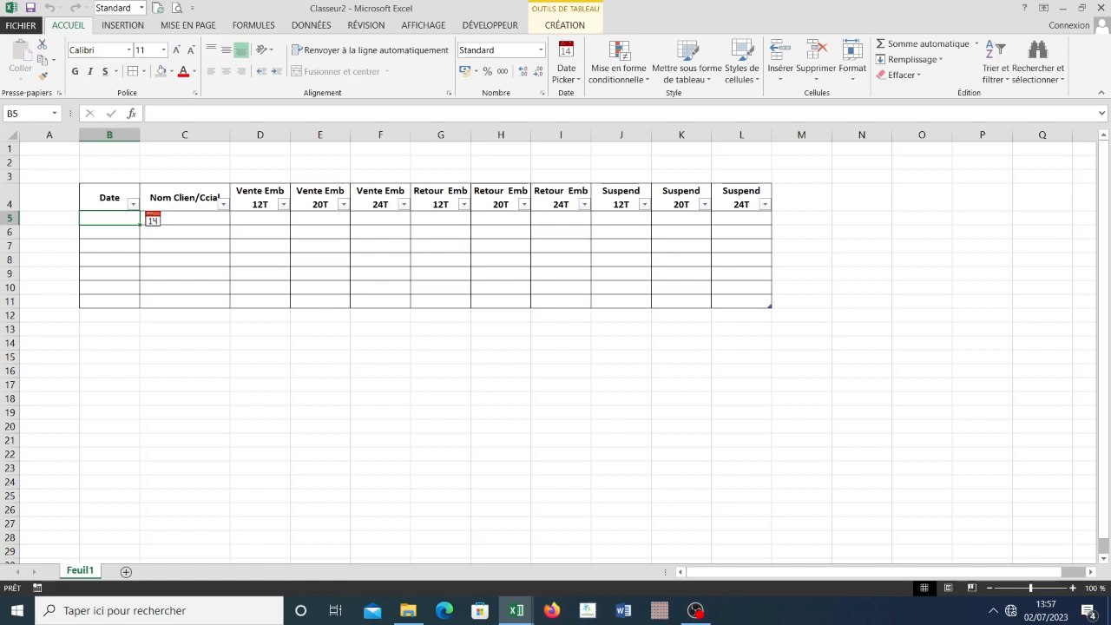
{"action": "type", "text": "2/7"}
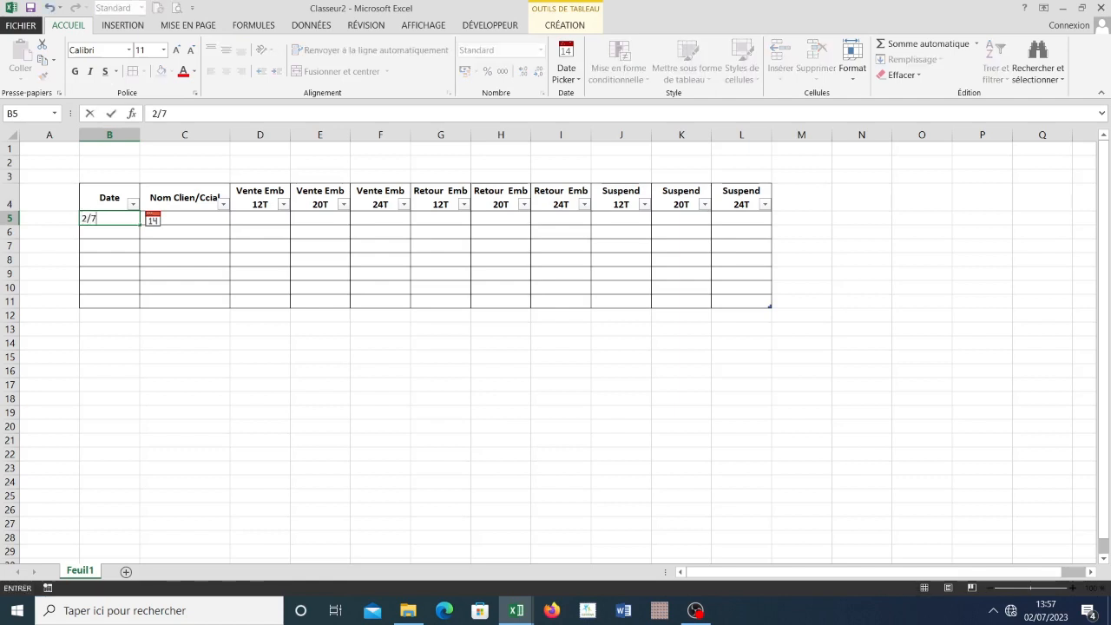
{"action": "type", "text": "/23"}
{"action": "key", "text": "Tab"}
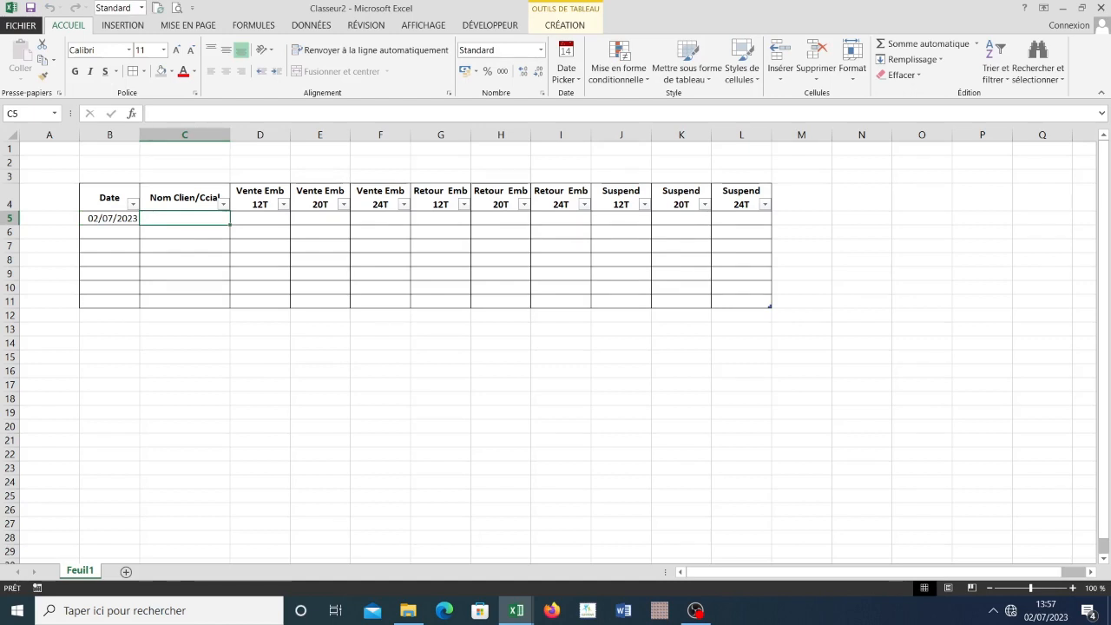
{"action": "type", "text": "RAY"}
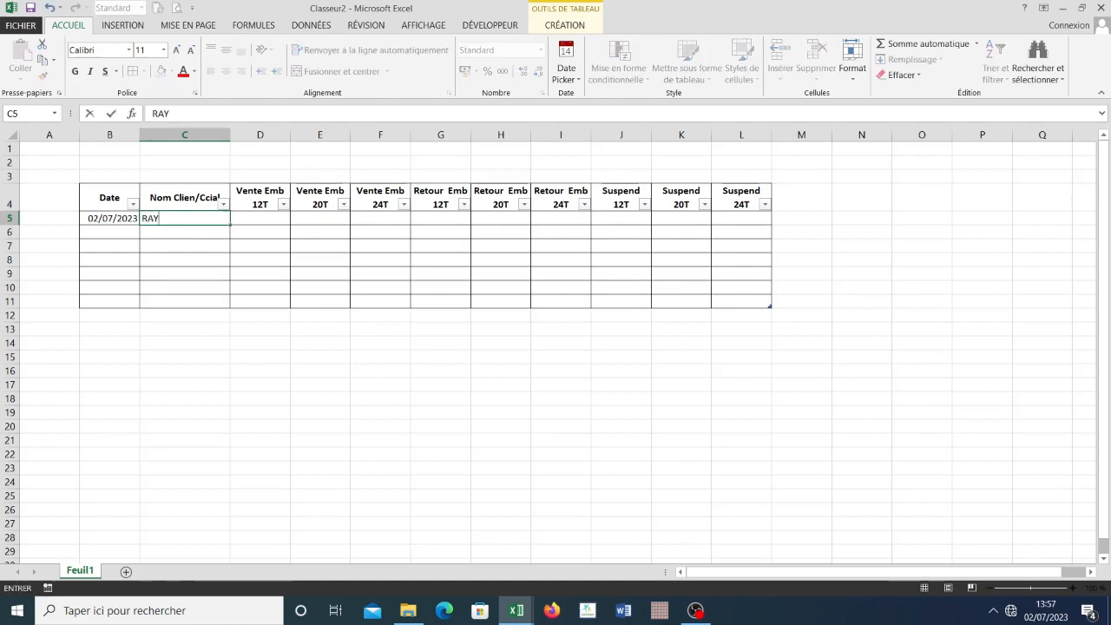
{"action": "type", "text": "MOND"}
{"action": "key", "text": "Tab"}
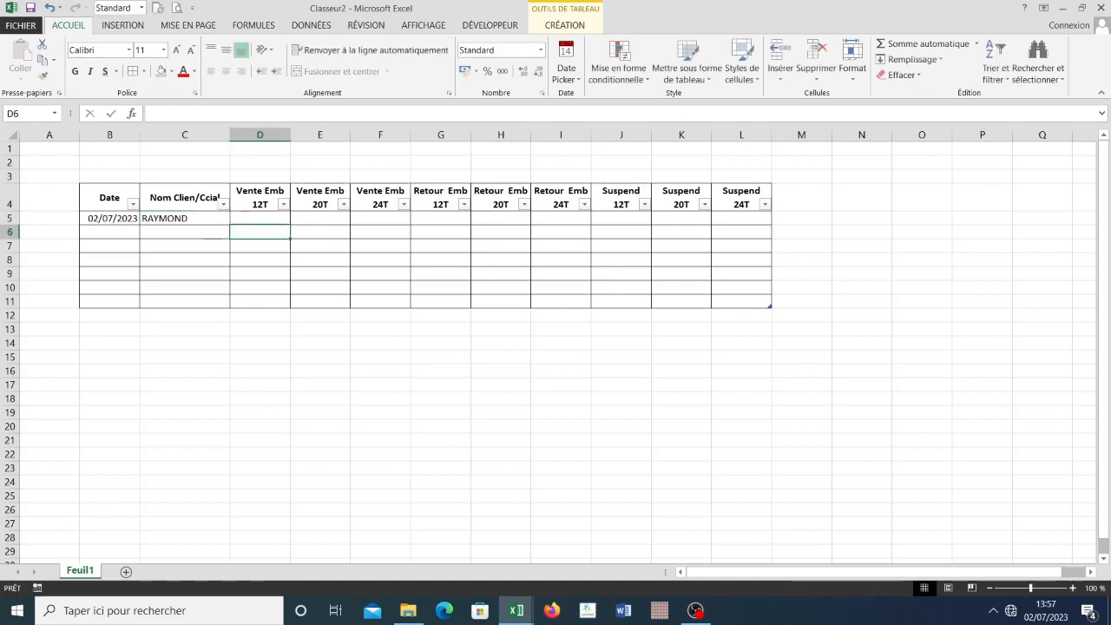
{"action": "type", "text": "1"}
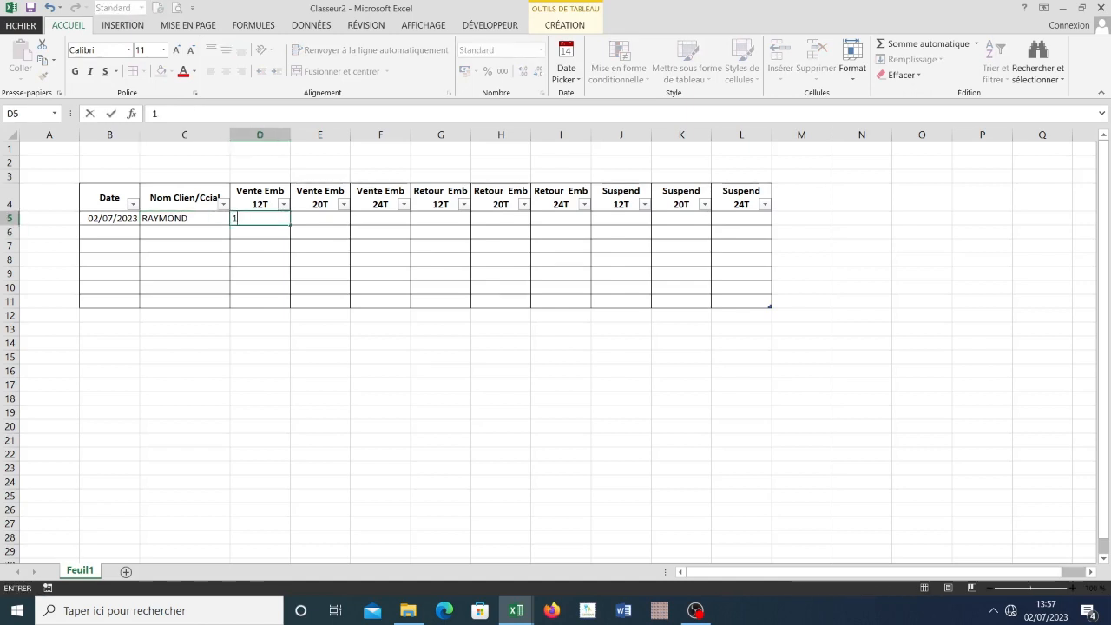
{"action": "key", "text": "BackSpace"}
{"action": "key", "text": "Escape"}
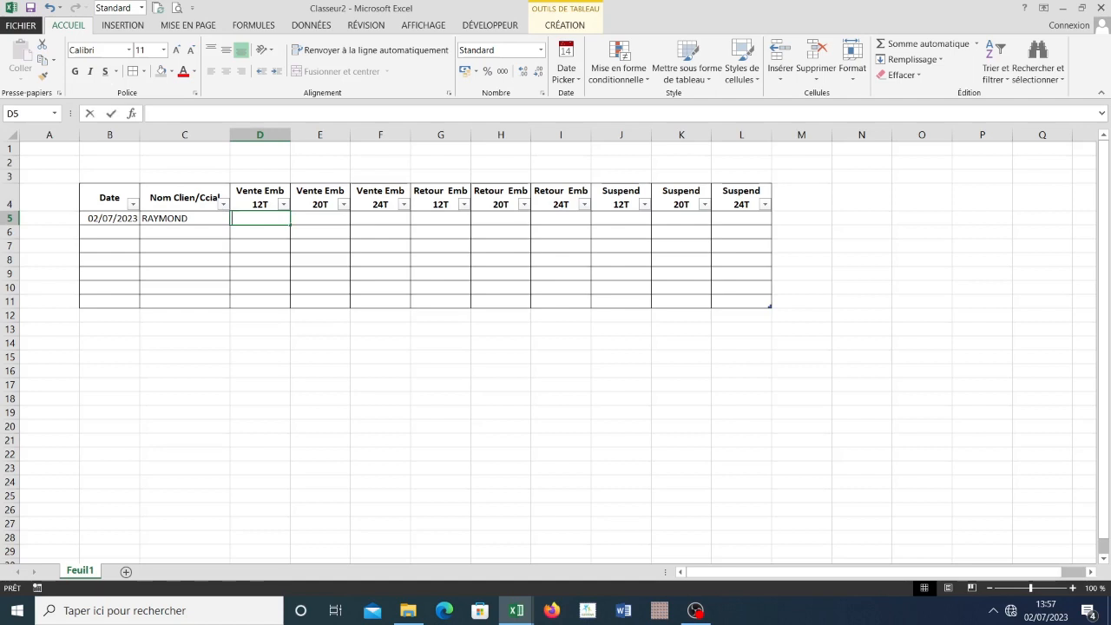
- Enter the packaging sale quantities 20, 15 and 10 for 12T, 20T and 24T in D5:F5
{"action": "type", "text": "20"}
{"action": "key", "text": "Tab"}
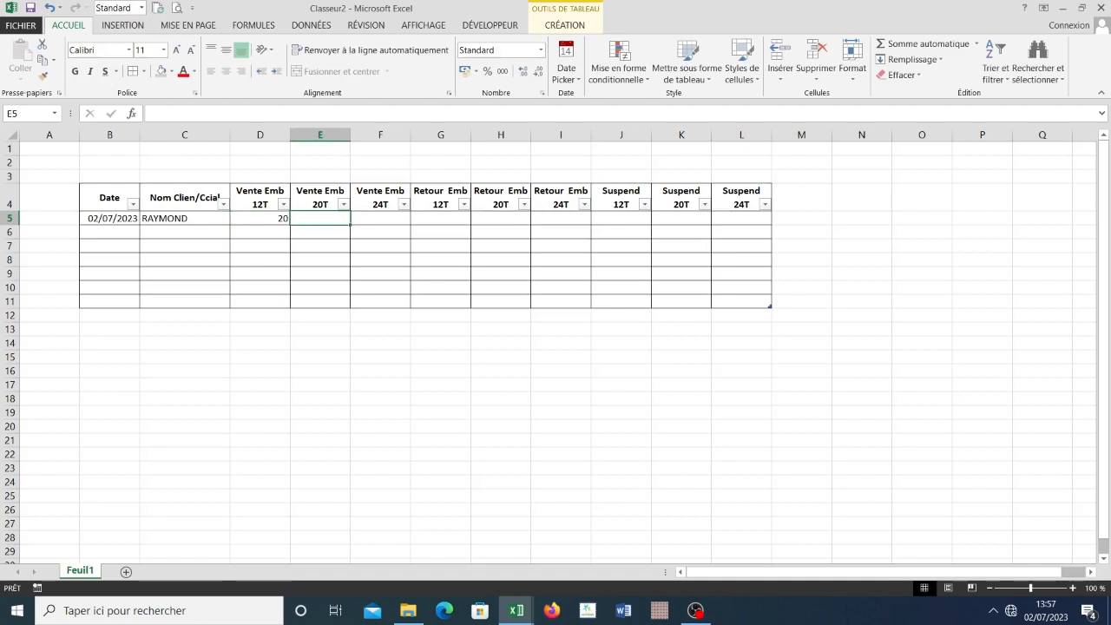
{"action": "type", "text": "15"}
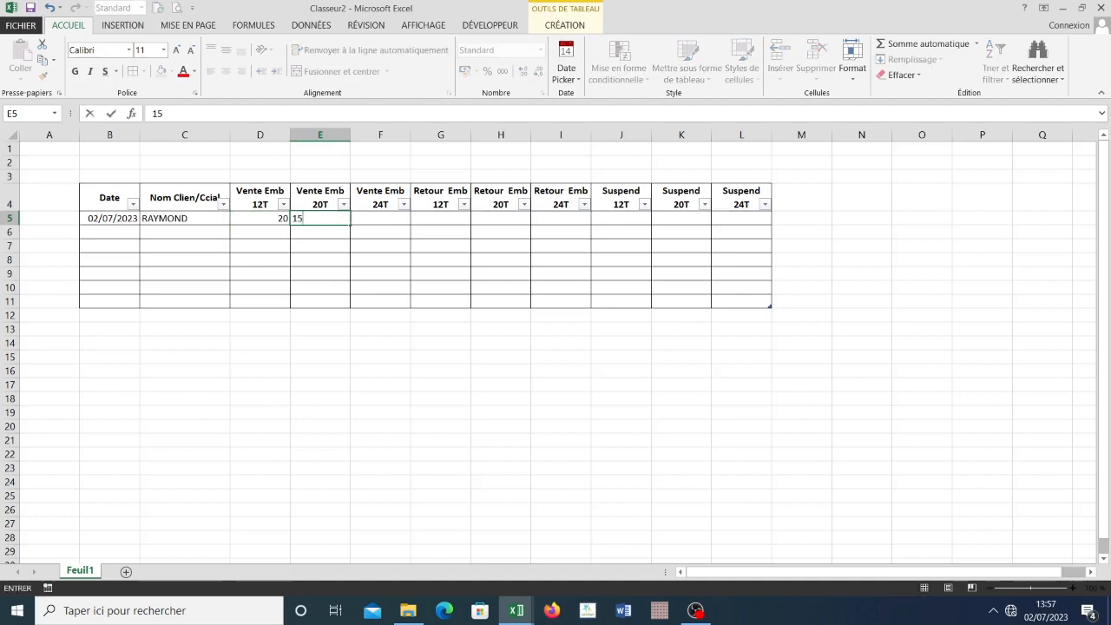
{"action": "key", "text": "Tab"}
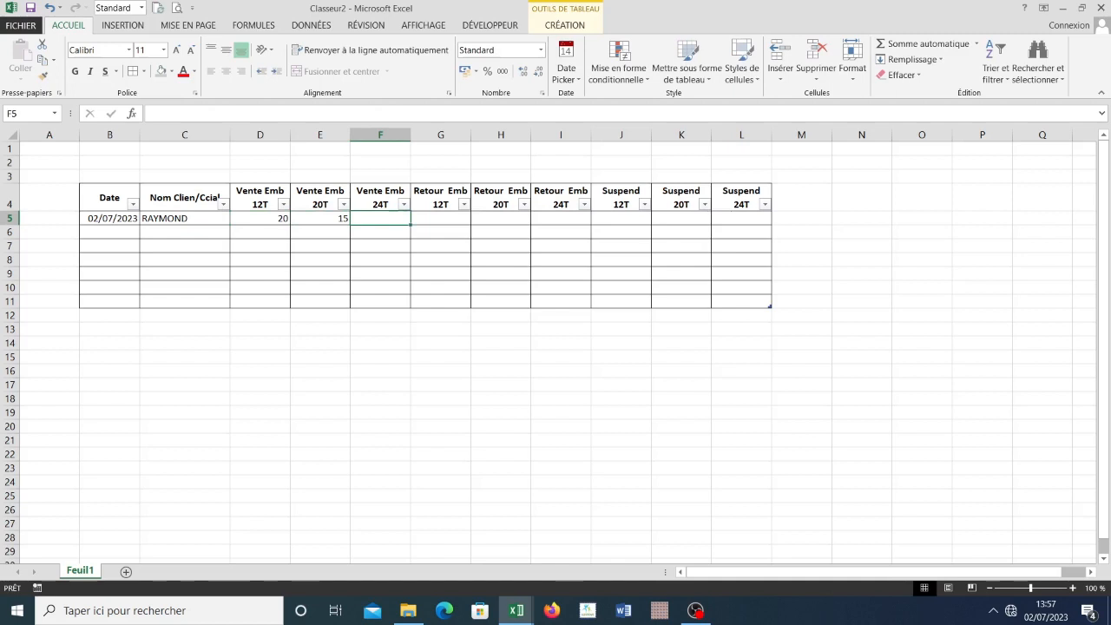
{"action": "type", "text": "10"}
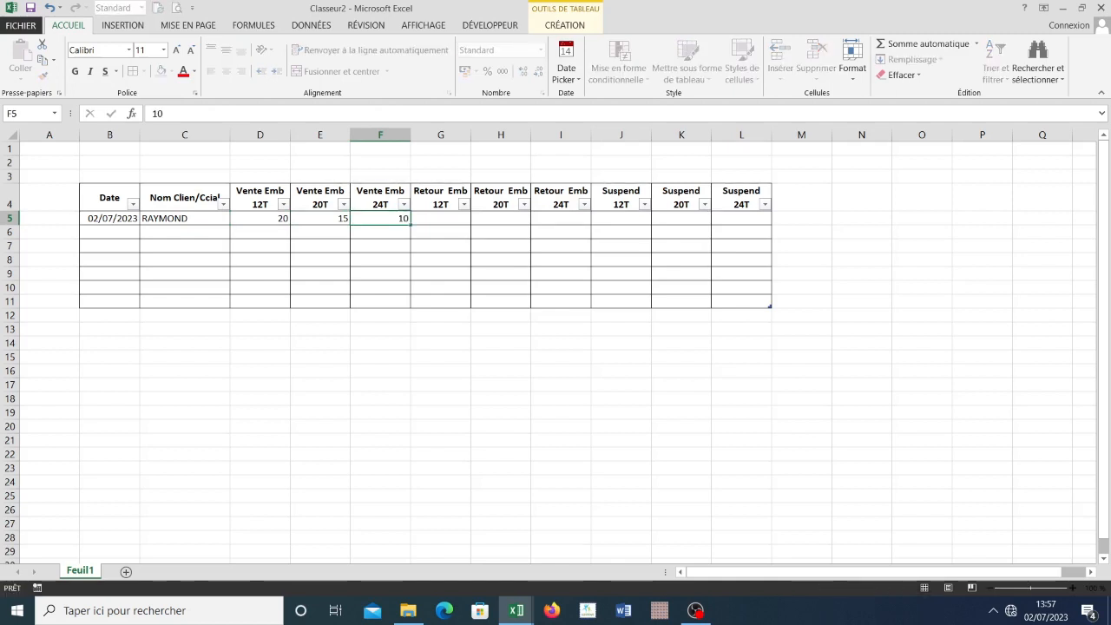
{"action": "key", "text": "Tab"}
- Enter the packaging return quantities 15, 13 and 9 for 12T, 20T and 24T in G5:I5
{"action": "key", "text": "Down"}
{"action": "key", "text": "Down"}
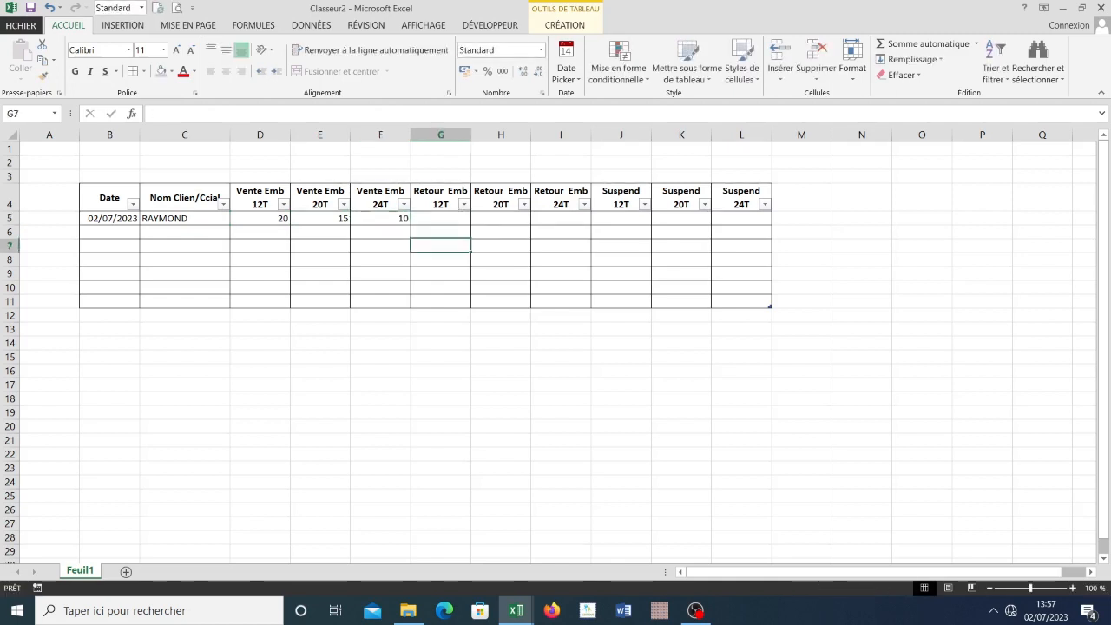
{"action": "key", "text": "Up"}
{"action": "key", "text": "Up"}
{"action": "type", "text": "15"}
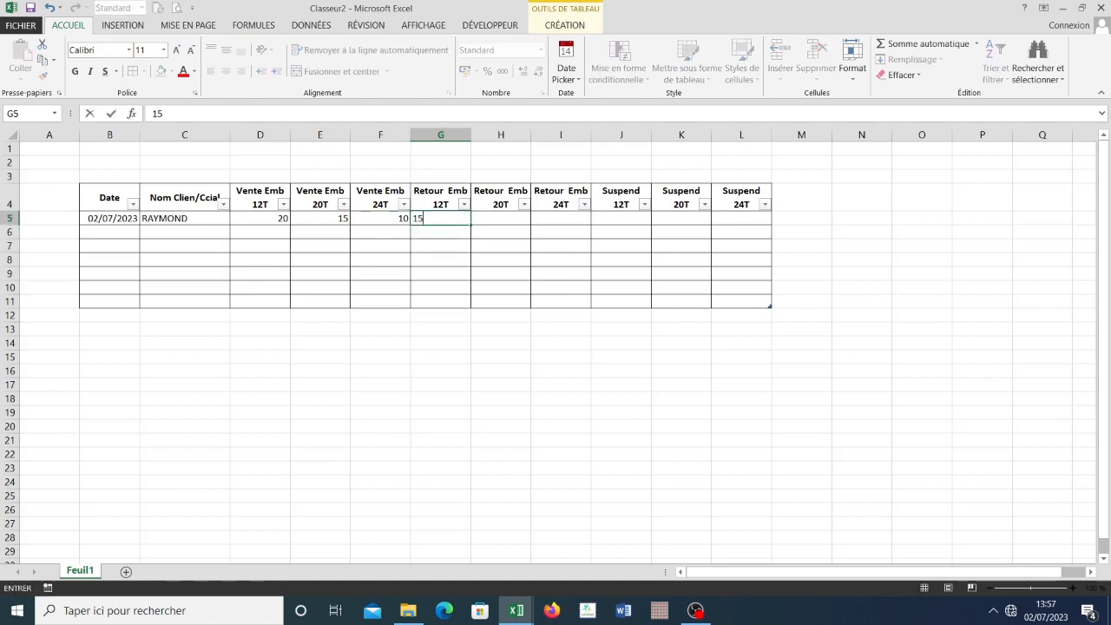
{"action": "key", "text": "Tab"}
{"action": "type", "text": "13"}
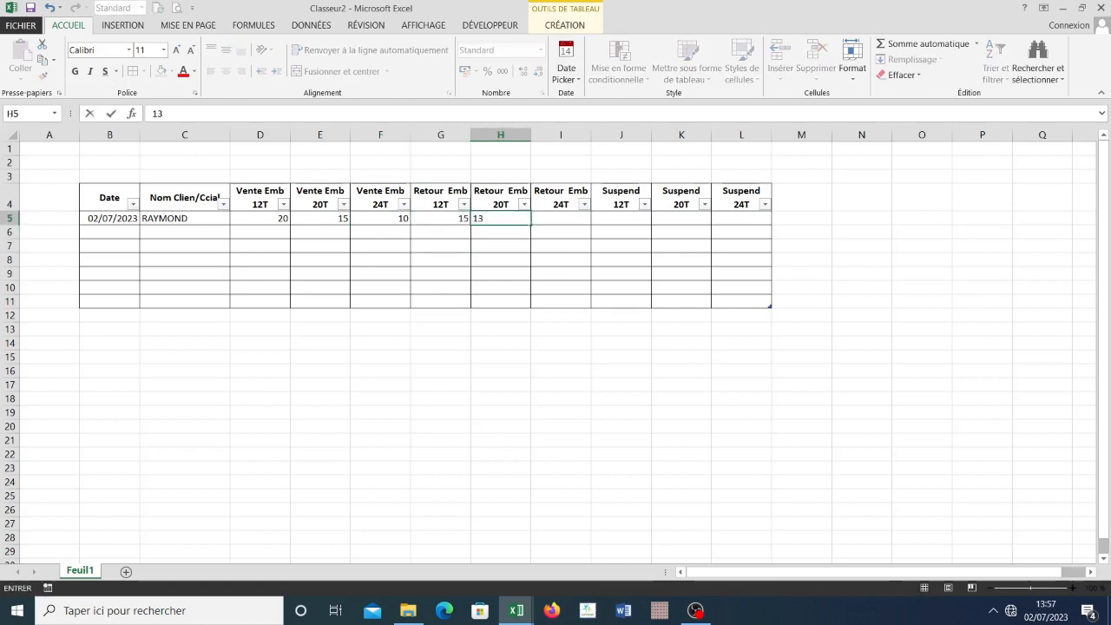
{"action": "key", "text": "Tab"}
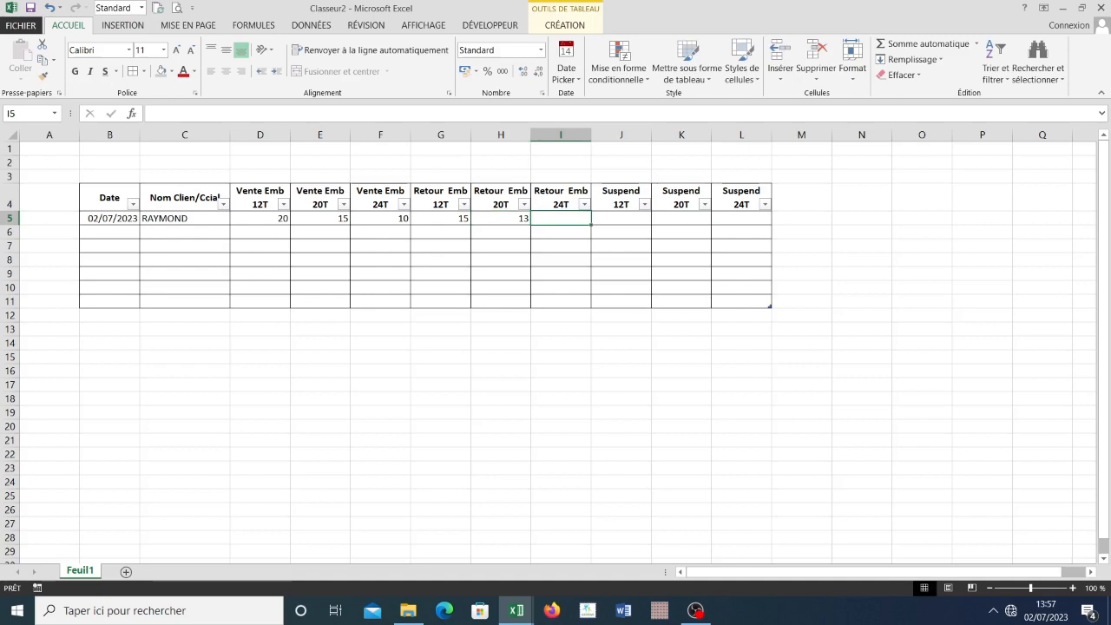
{"action": "type", "text": "9"}
{"action": "key", "text": "Tab"}
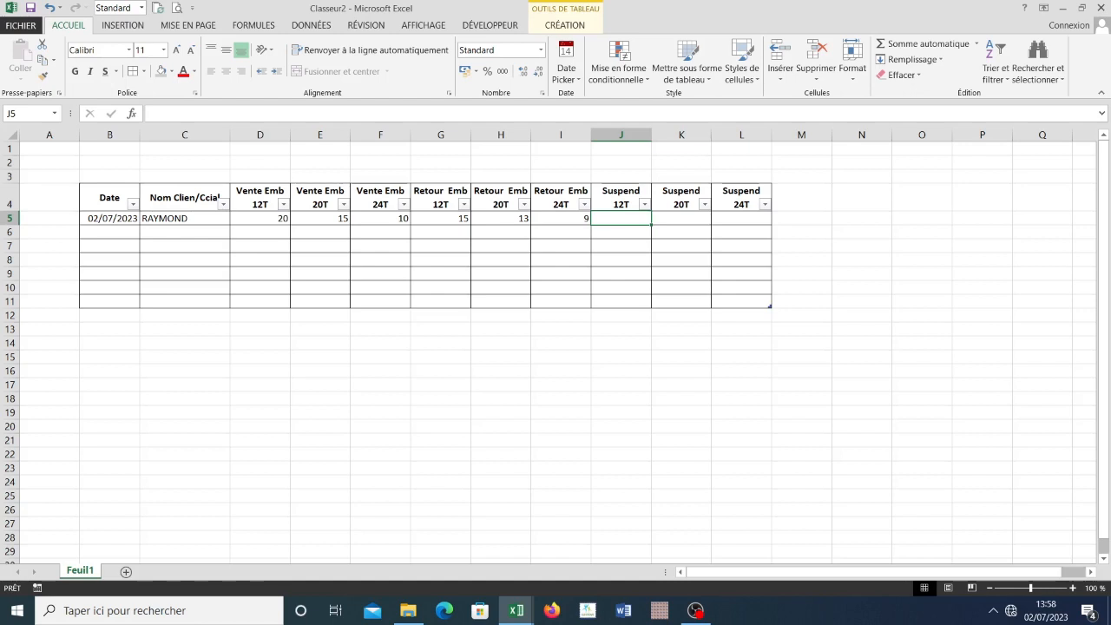
- Examine the 12T sale and return quantities in D5 and G5 that feed the Suspend 12T cell J5
{"action": "key", "text": "shift+Right"}
{"action": "key", "text": "shift+Right"}
{"action": "left_click", "coordinate": [620, 219]}
{"action": "left_click", "coordinate": [621, 246]}
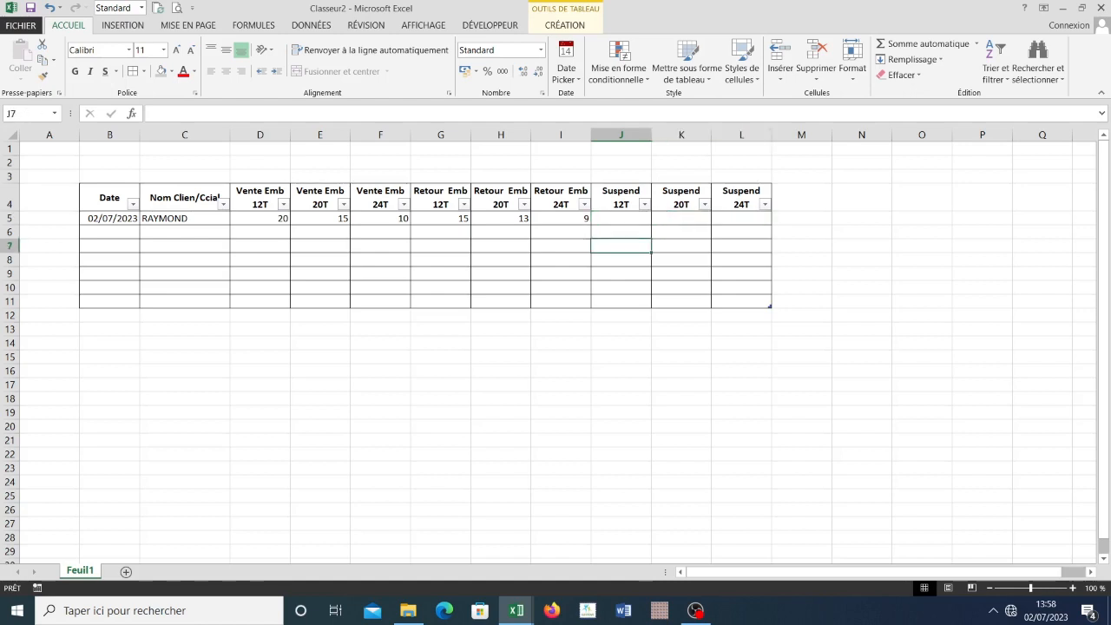
{"action": "left_click", "coordinate": [621, 218]}
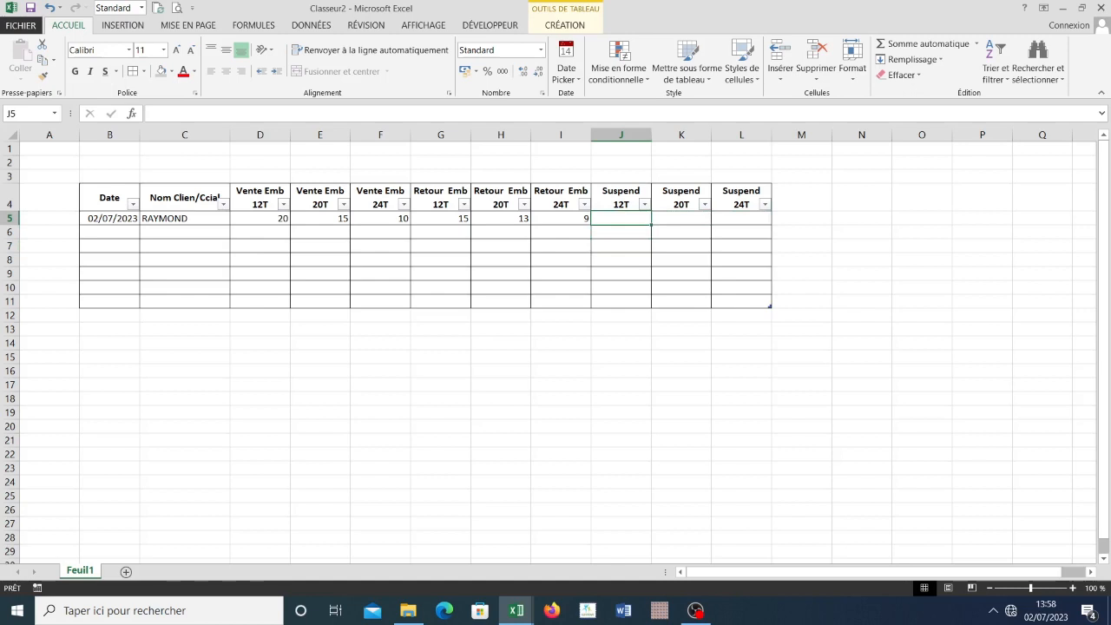
{"action": "left_click", "coordinate": [259, 219]}
{"action": "left_click", "coordinate": [441, 231]}
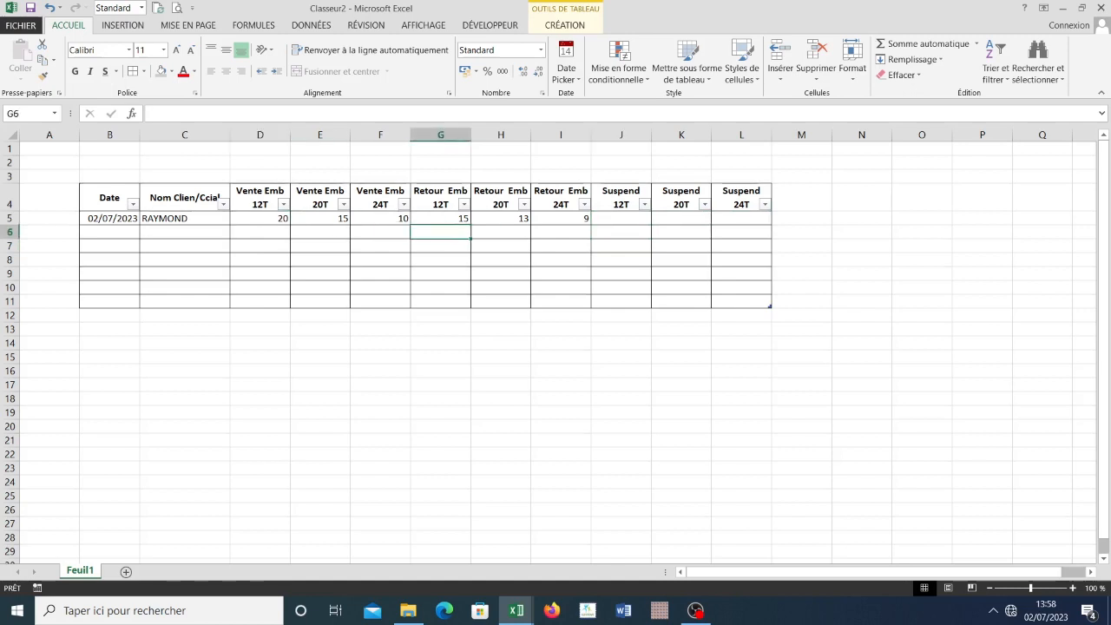
{"action": "left_click", "coordinate": [440, 219]}
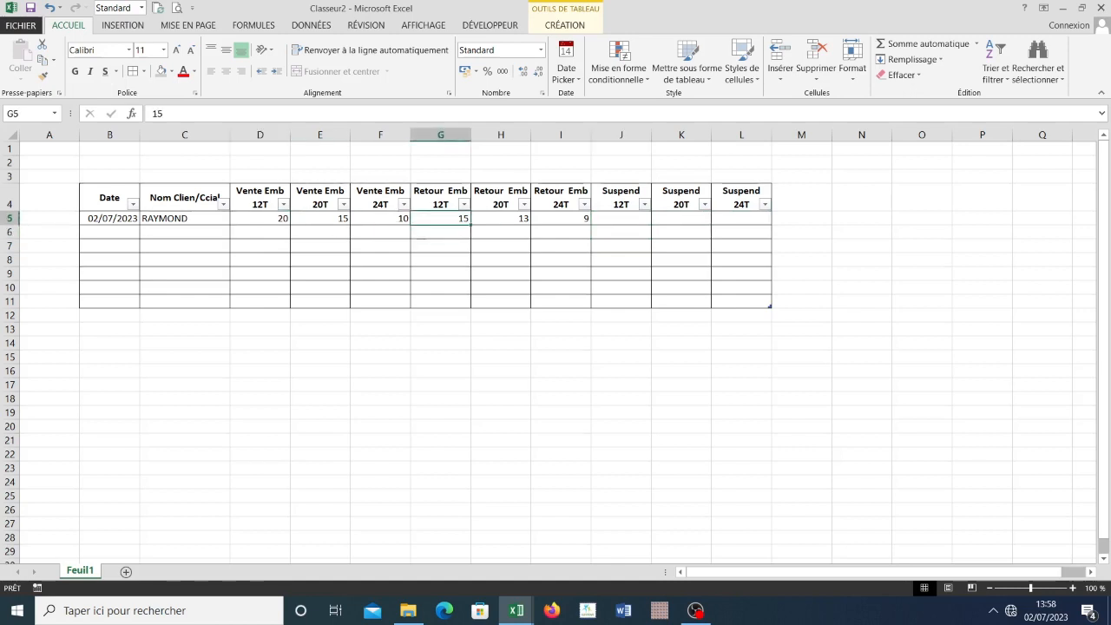
{"action": "left_click", "coordinate": [621, 219]}
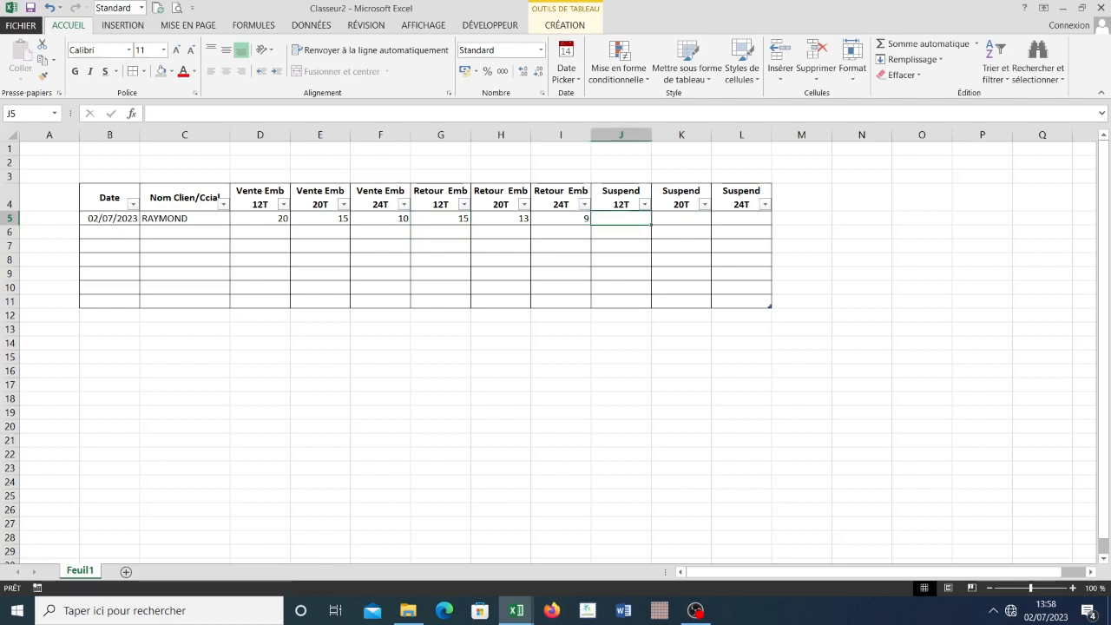
{"action": "left_click", "coordinate": [440, 219]}
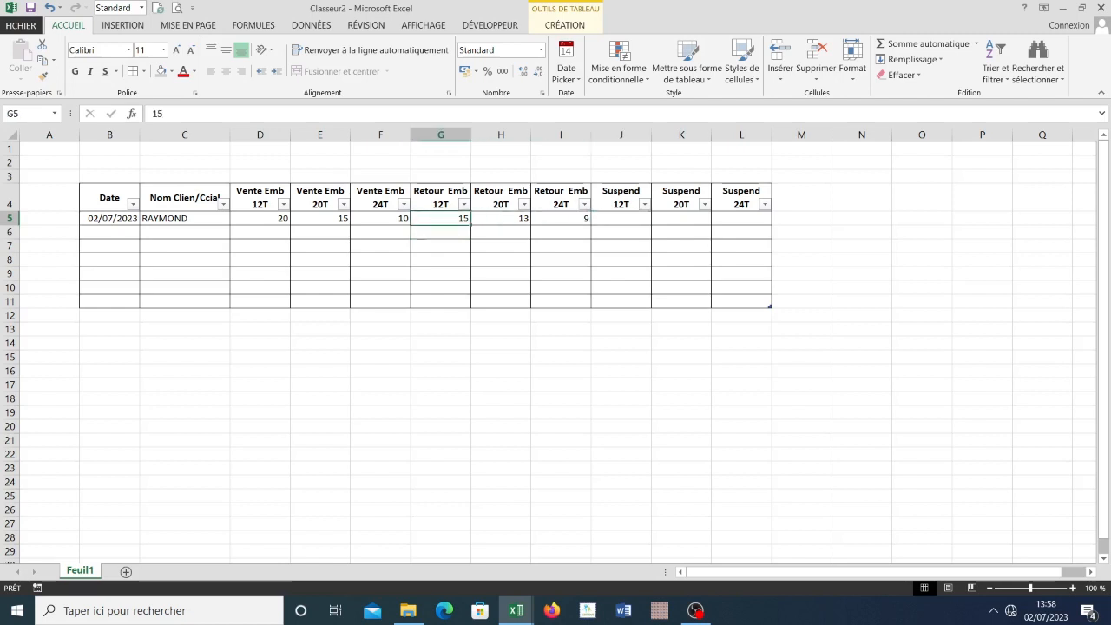
{"action": "left_click", "coordinate": [259, 219]}
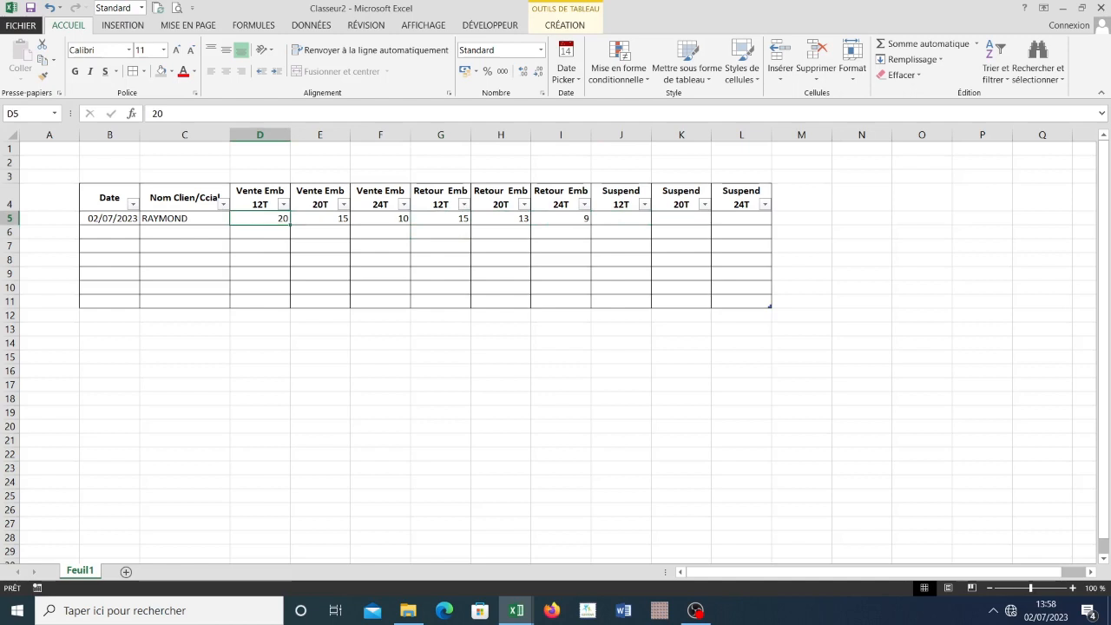
{"action": "left_click", "coordinate": [440, 219]}
{"action": "left_click", "coordinate": [260, 218]}
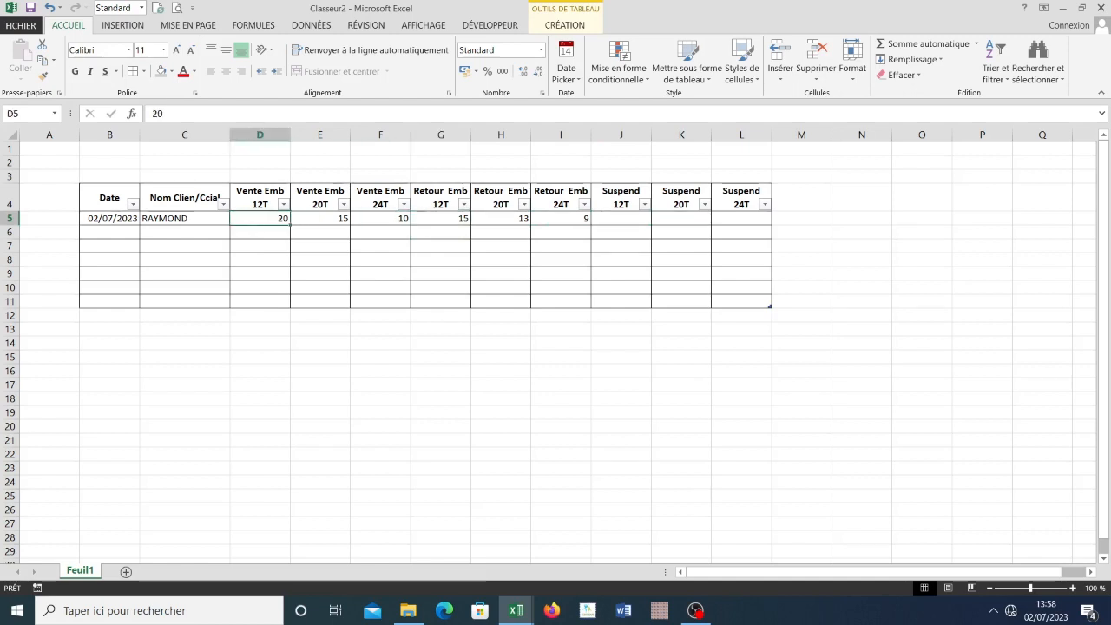
- Enter a formula in J5 that subtracts Vente Emb 12T (D5) from Retour Emb 12T (G5)
{"action": "left_click", "coordinate": [621, 218]}
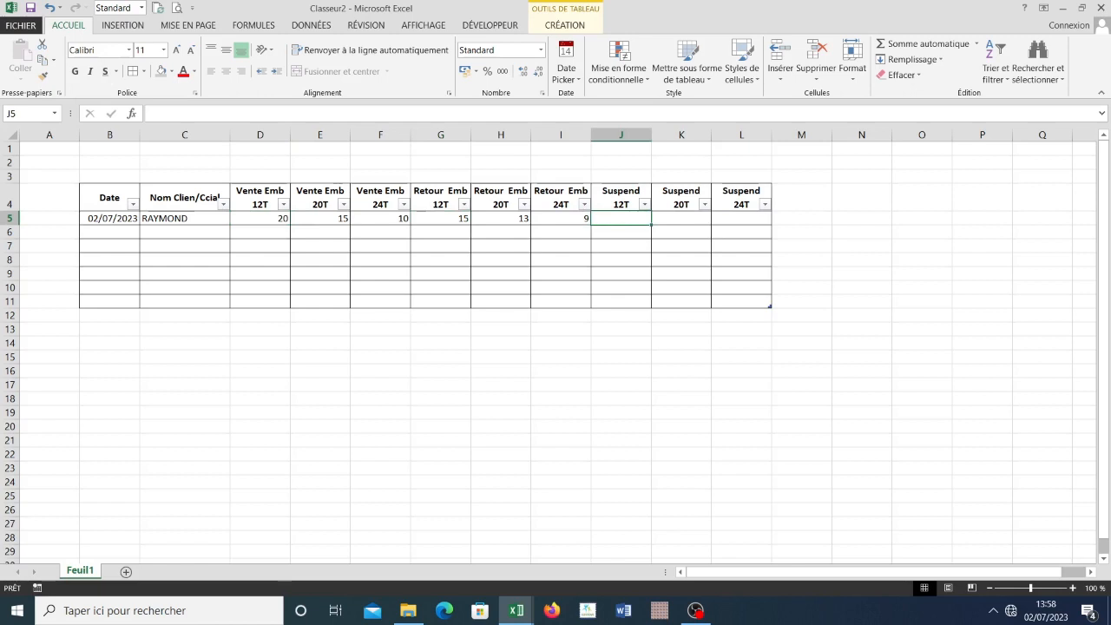
{"action": "type", "text": "+"}
{"action": "key", "text": "BackSpace"}
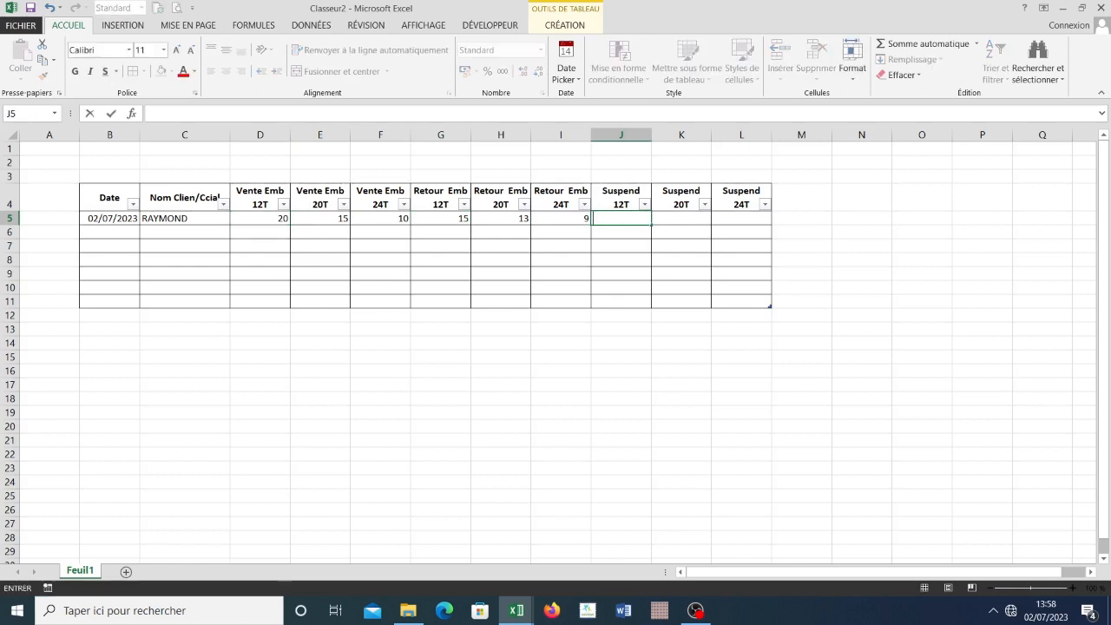
{"action": "type", "text": "="}
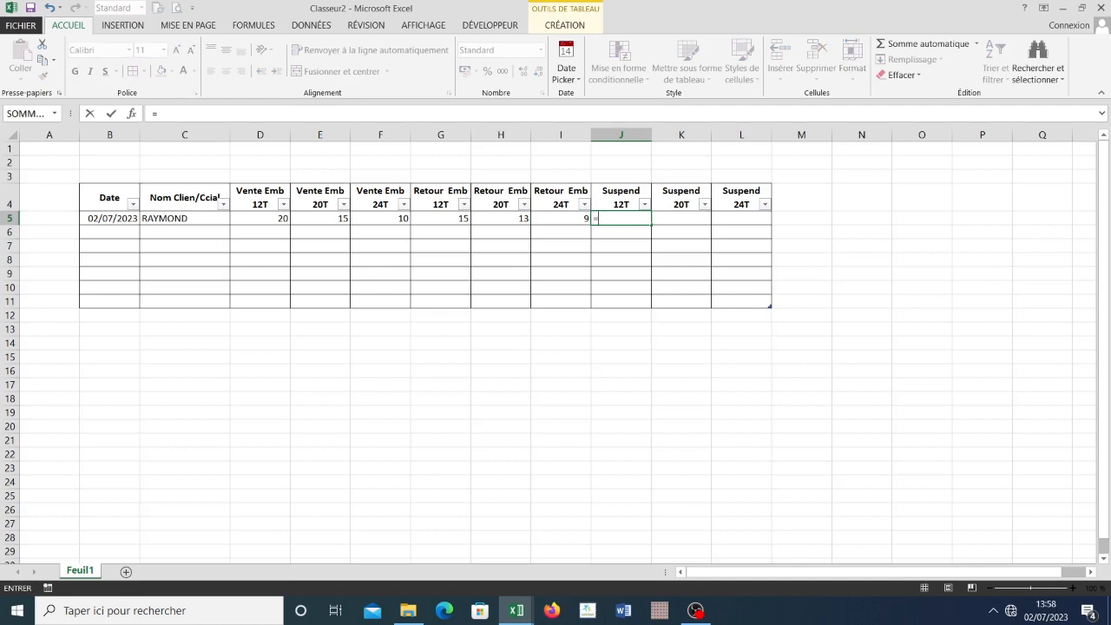
{"action": "left_click", "coordinate": [440, 218]}
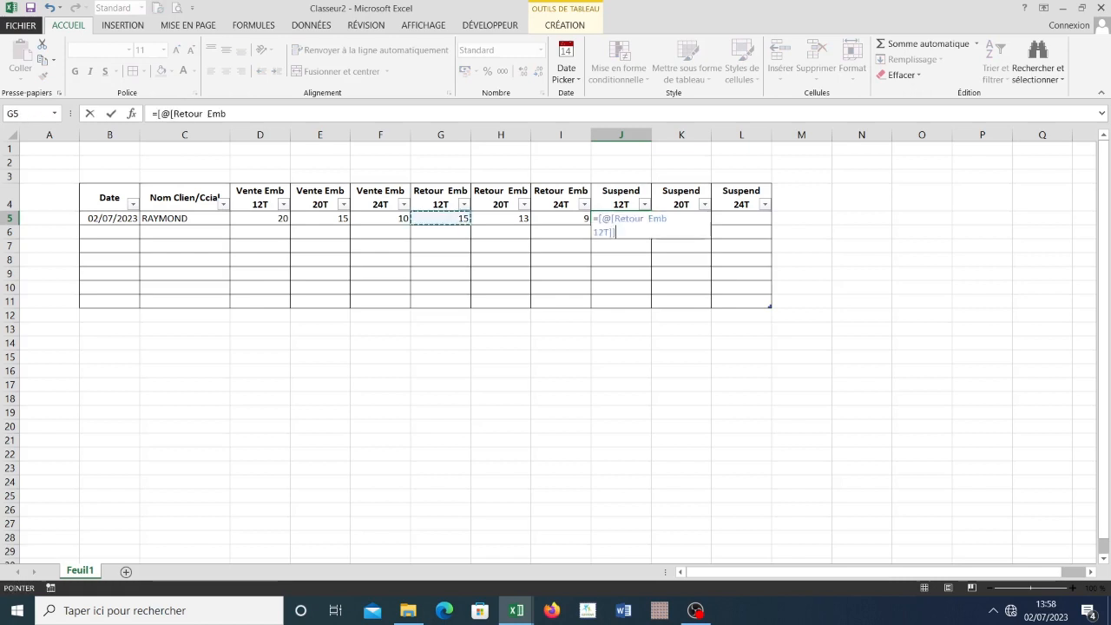
{"action": "type", "text": "-"}
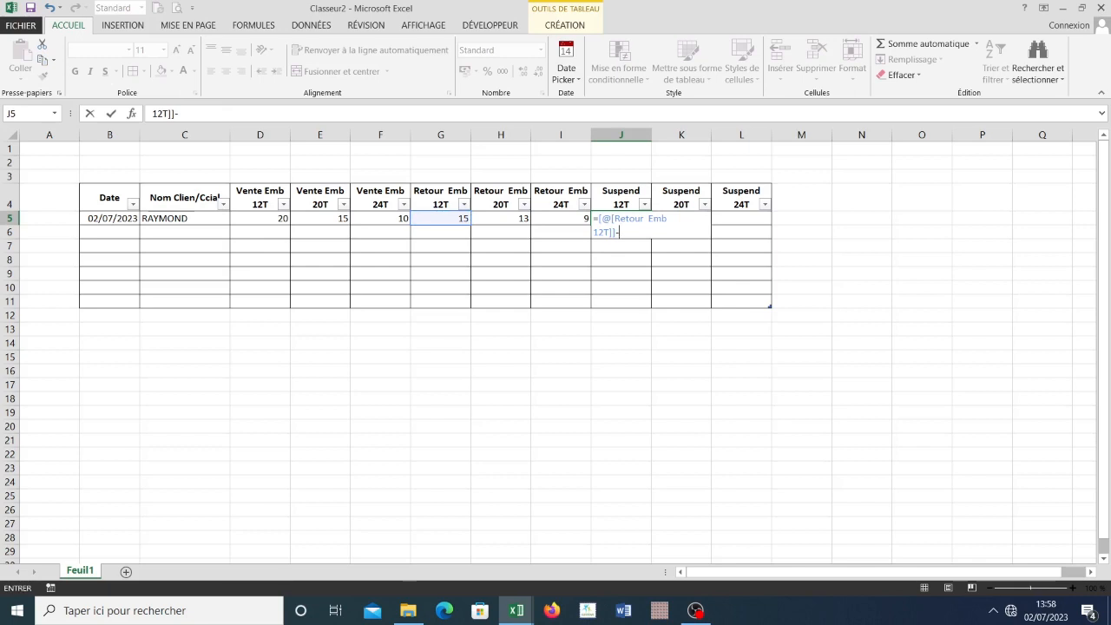
{"action": "left_click", "coordinate": [260, 218]}
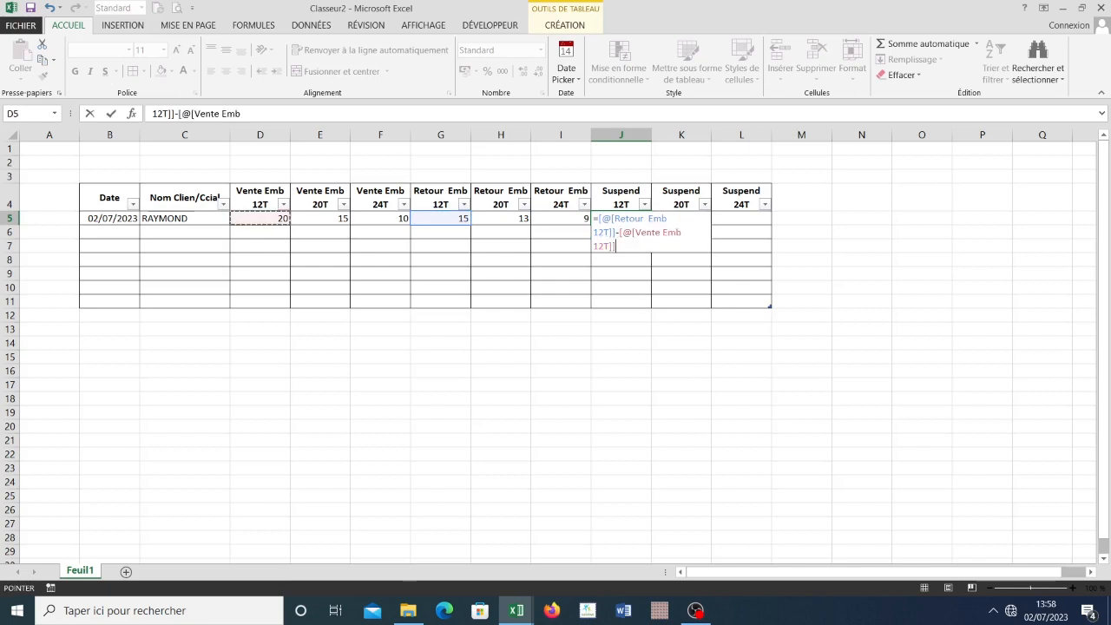
{"action": "key", "text": "Return"}
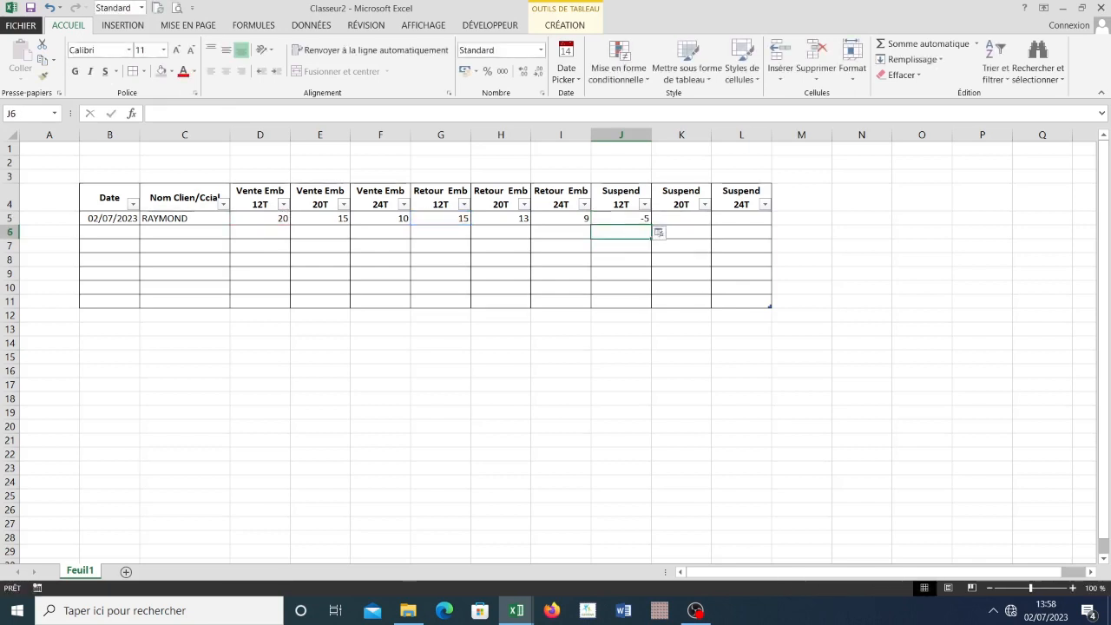
{"action": "left_click", "coordinate": [621, 218]}
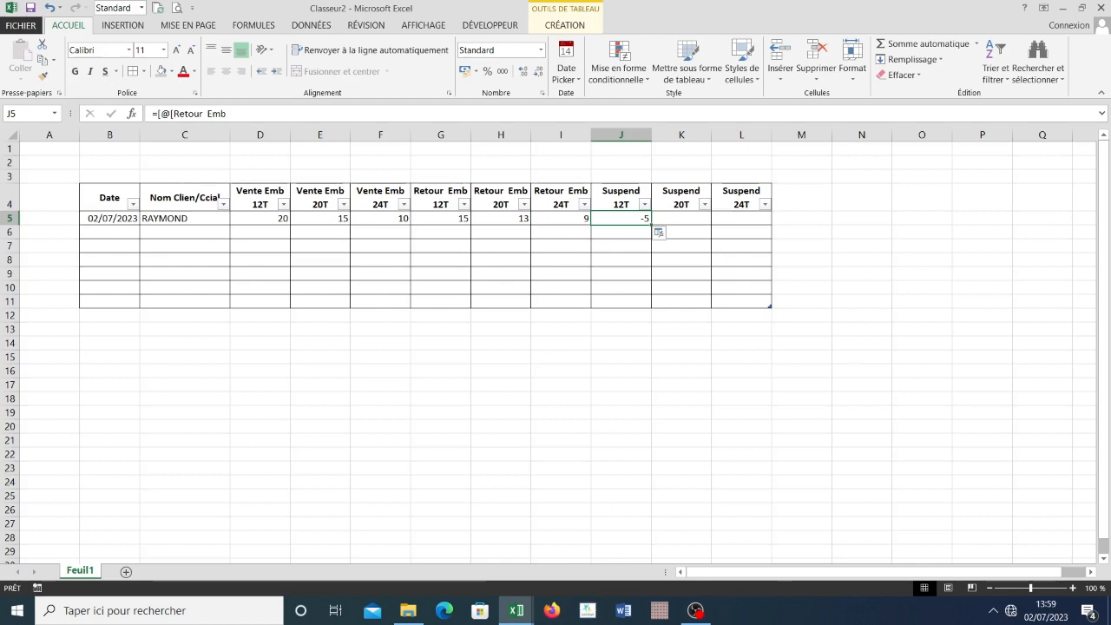
{"action": "left_click", "coordinate": [621, 246]}
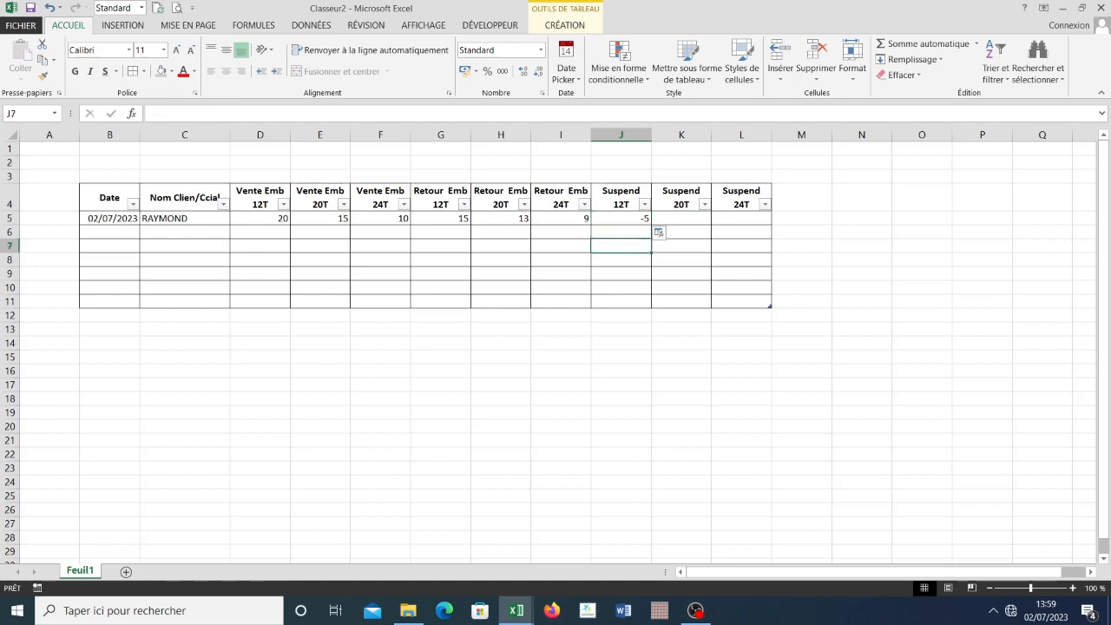
{"action": "left_click", "coordinate": [682, 218]}
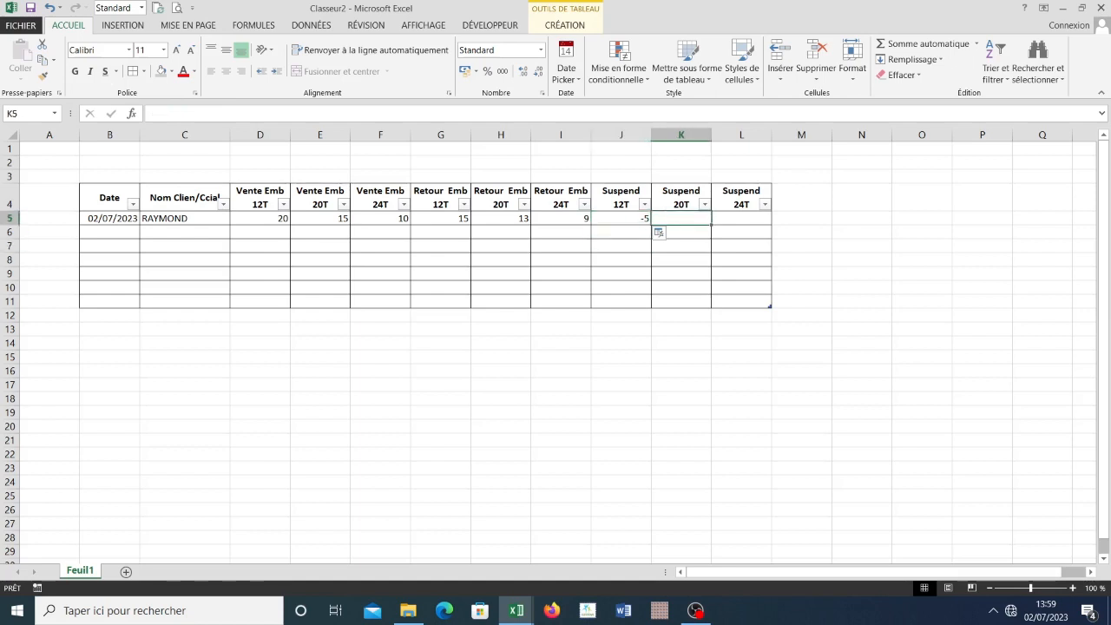
{"action": "left_click_drag", "start_coordinate": [109, 198], "coordinate": [742, 302]}
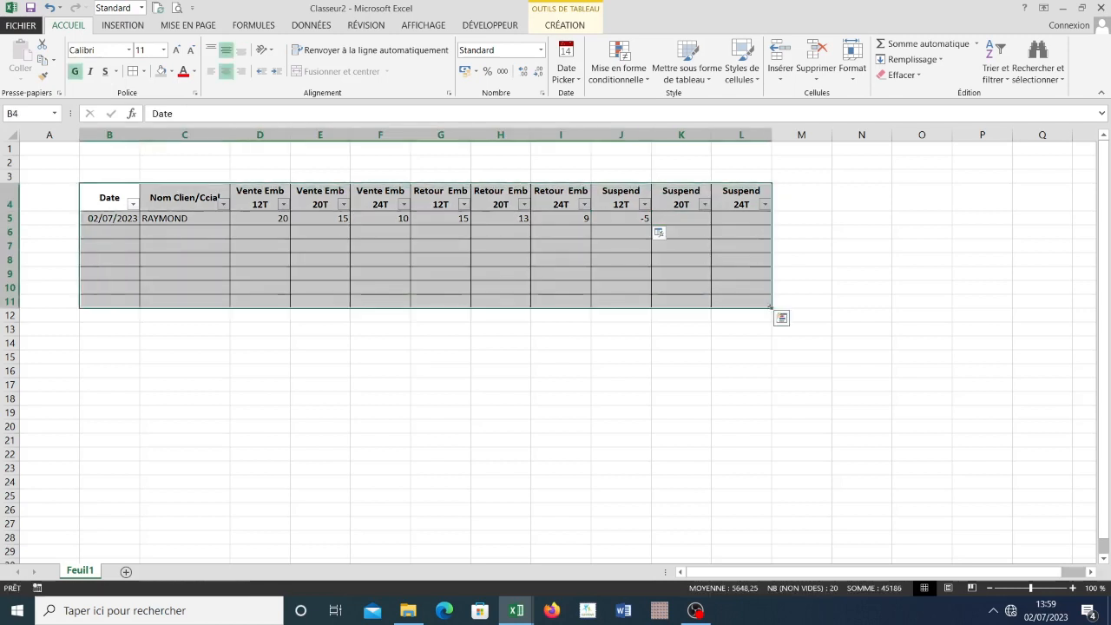
{"action": "left_click", "coordinate": [682, 218]}
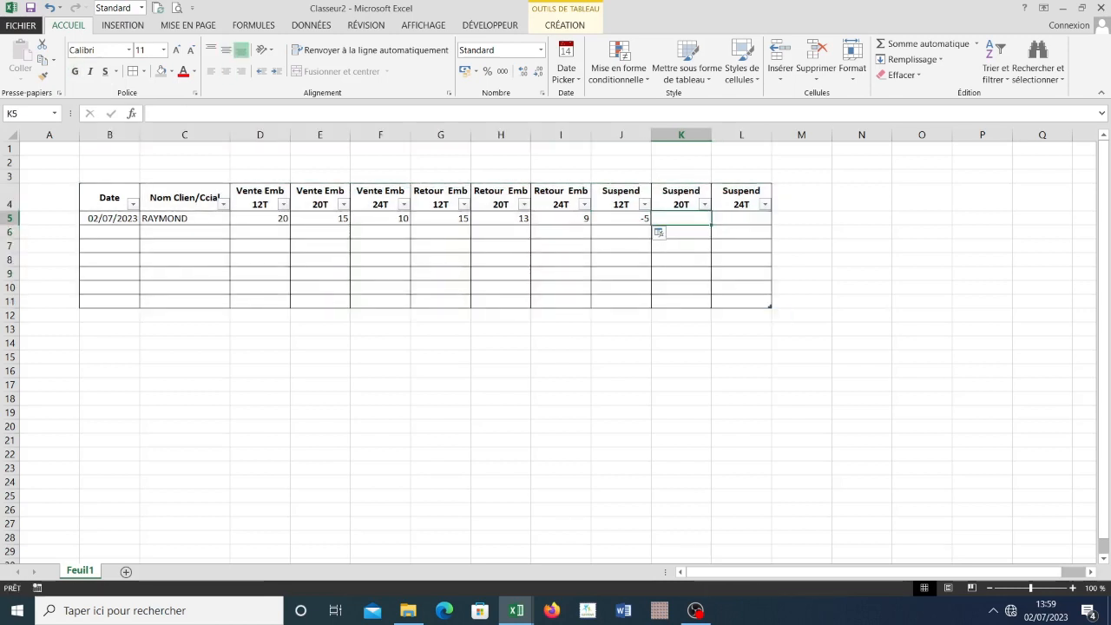
- Fill the Suspend 12T formula from J5 across to the Suspend 20T and 24T cells K5:L5
{"action": "left_click", "coordinate": [621, 217]}
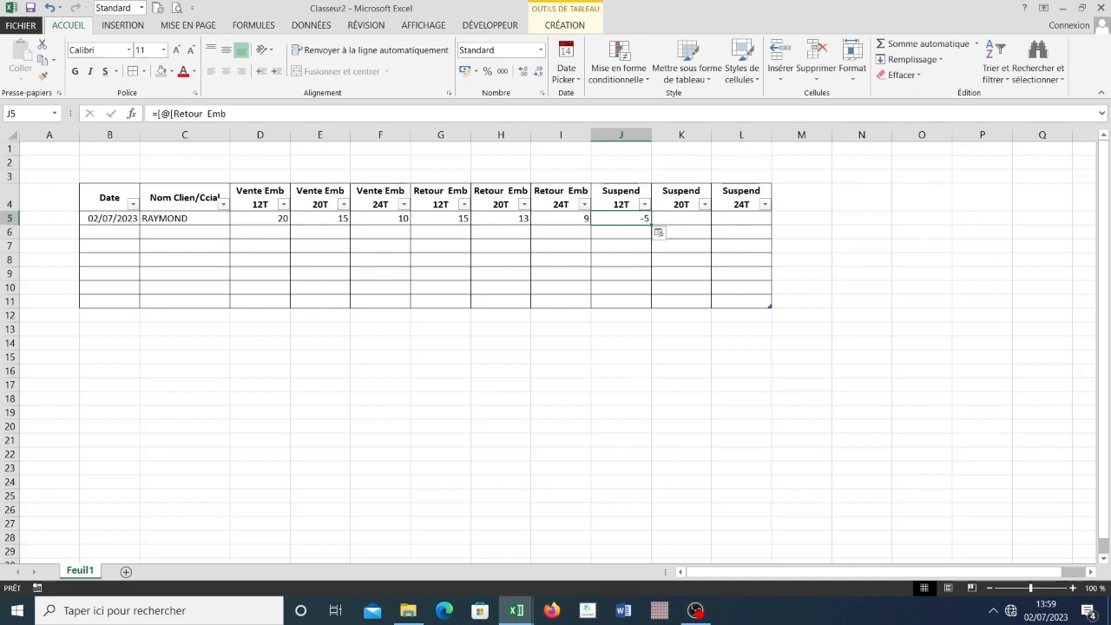
{"action": "left_click", "coordinate": [620, 246]}
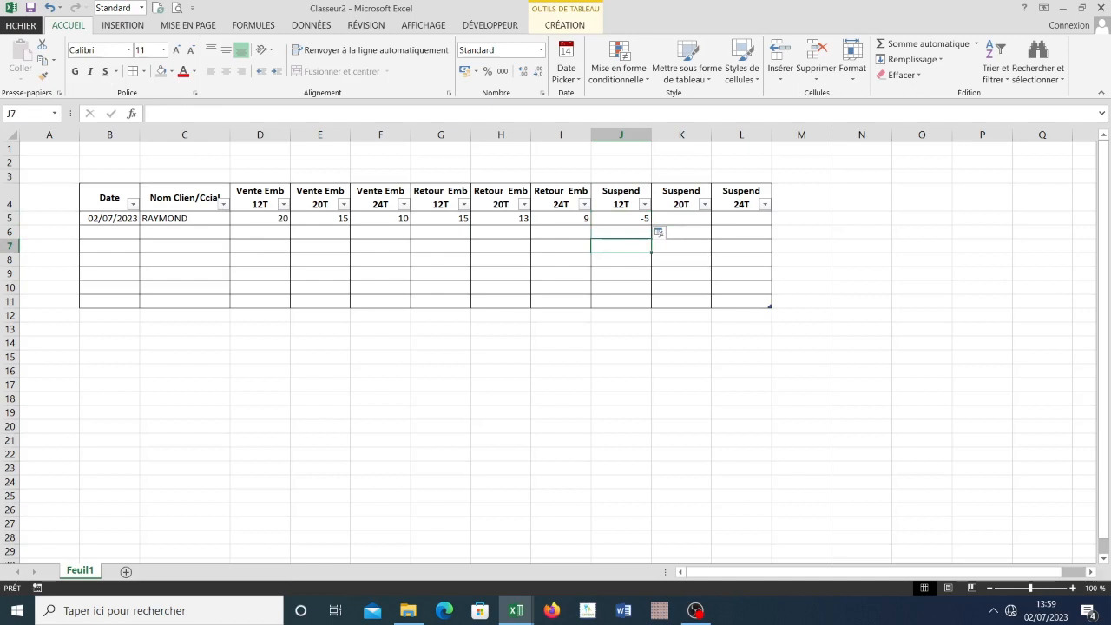
{"action": "left_click", "coordinate": [621, 218]}
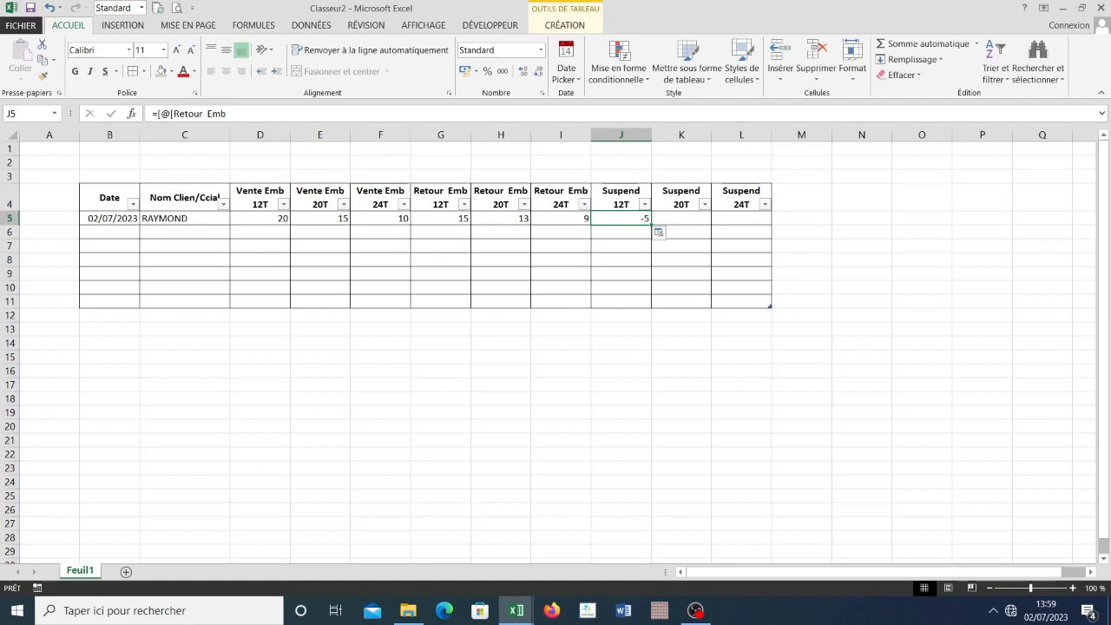
{"action": "left_click_drag", "start_coordinate": [650, 225], "coordinate": [742, 223]}
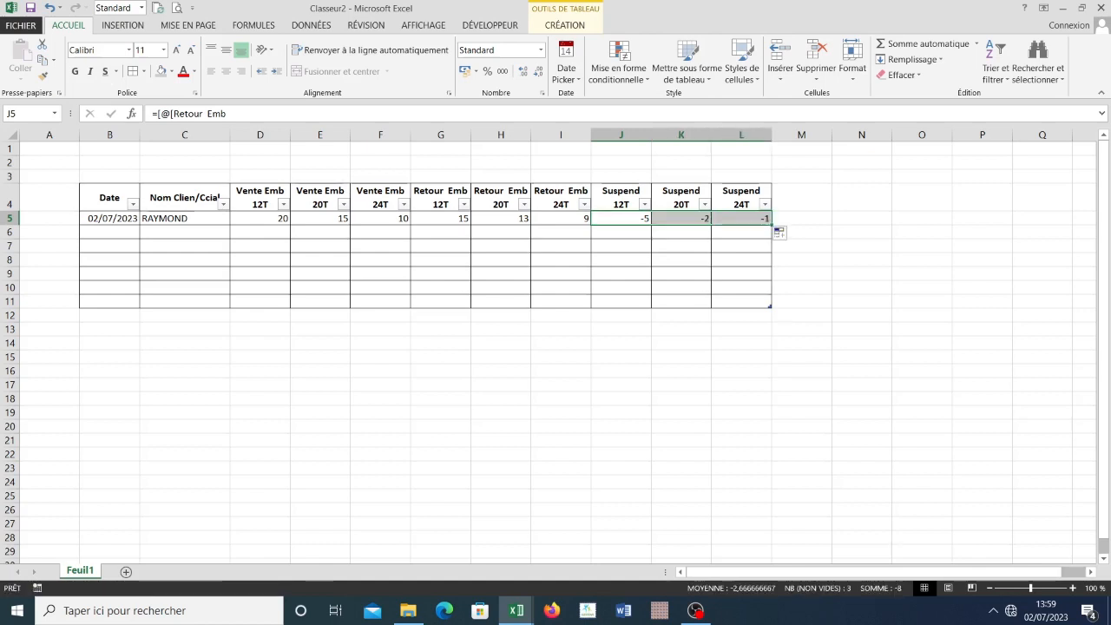
- Examine the Suspend 20T and 24T results in K5:L5 against their sale quantities in E5:F5 and return quantities in H5:I5
{"action": "left_click", "coordinate": [741, 232]}
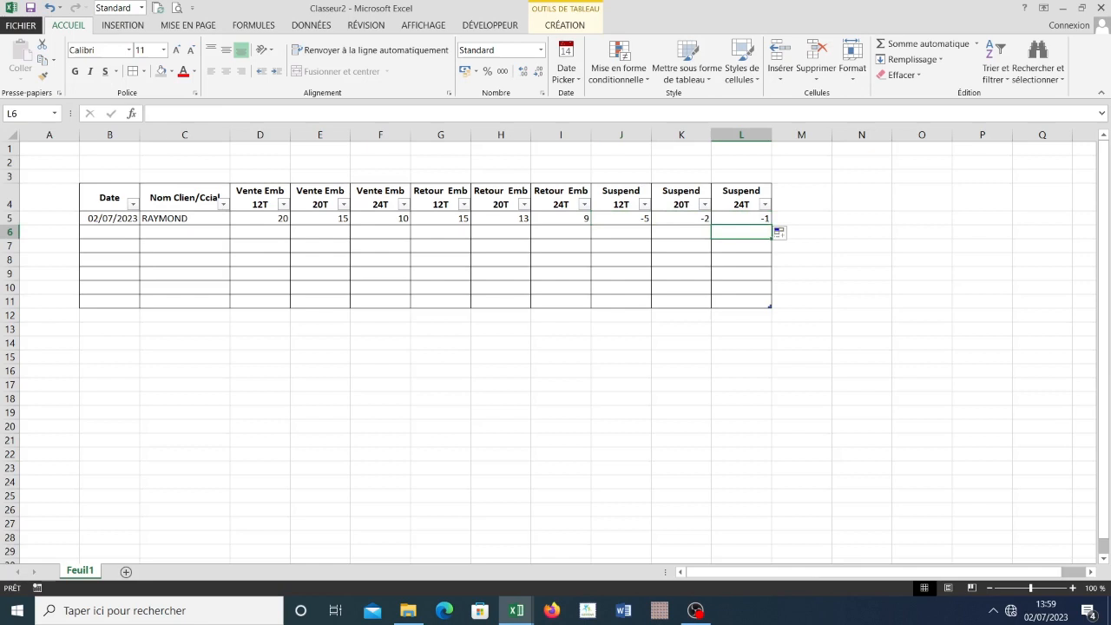
{"action": "left_click", "coordinate": [682, 218]}
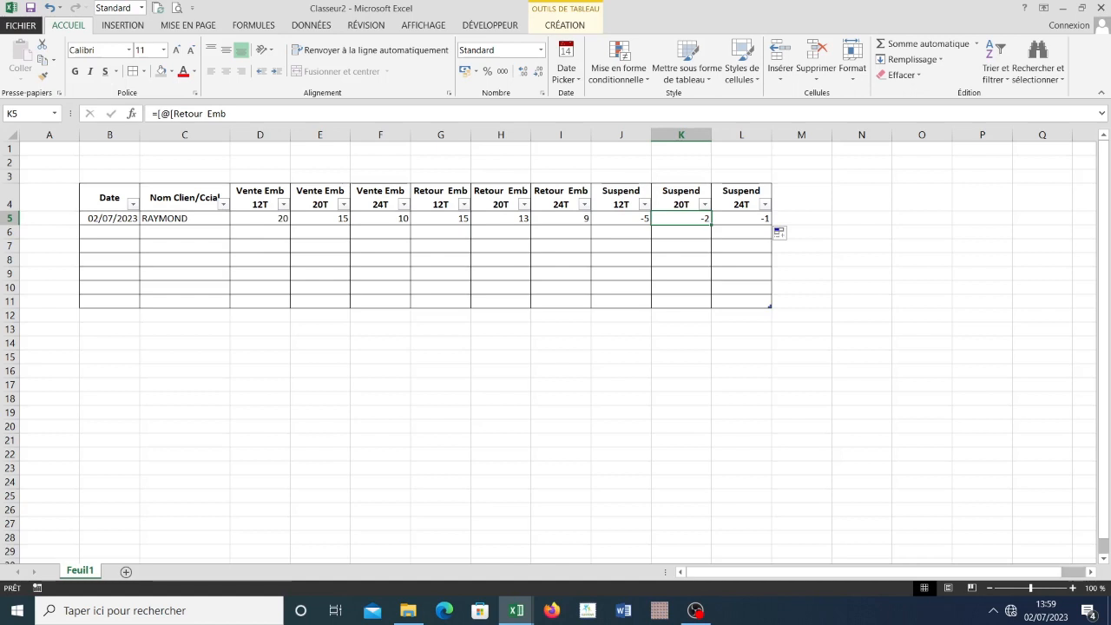
{"action": "left_click", "coordinate": [321, 218]}
{"action": "left_click", "coordinate": [501, 218]}
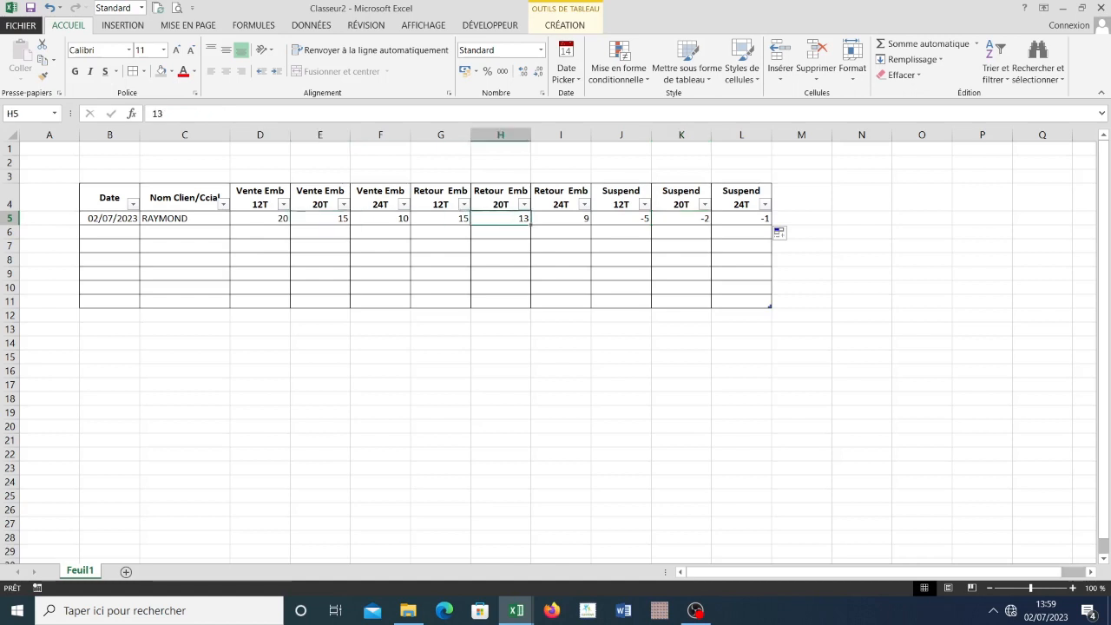
{"action": "left_click", "coordinate": [682, 218]}
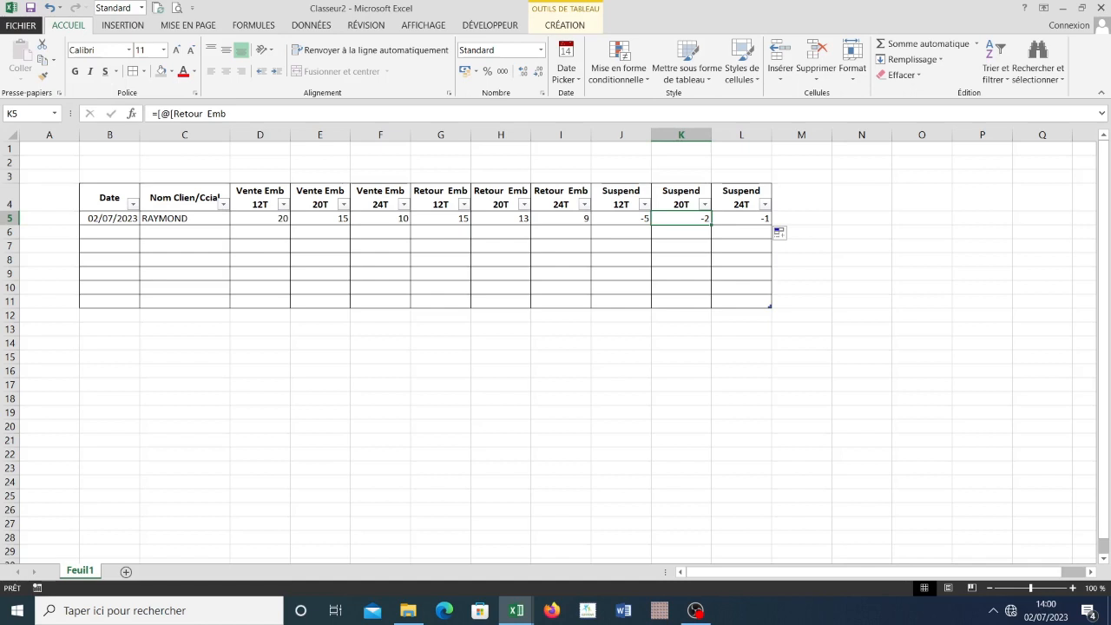
{"action": "left_click", "coordinate": [380, 219]}
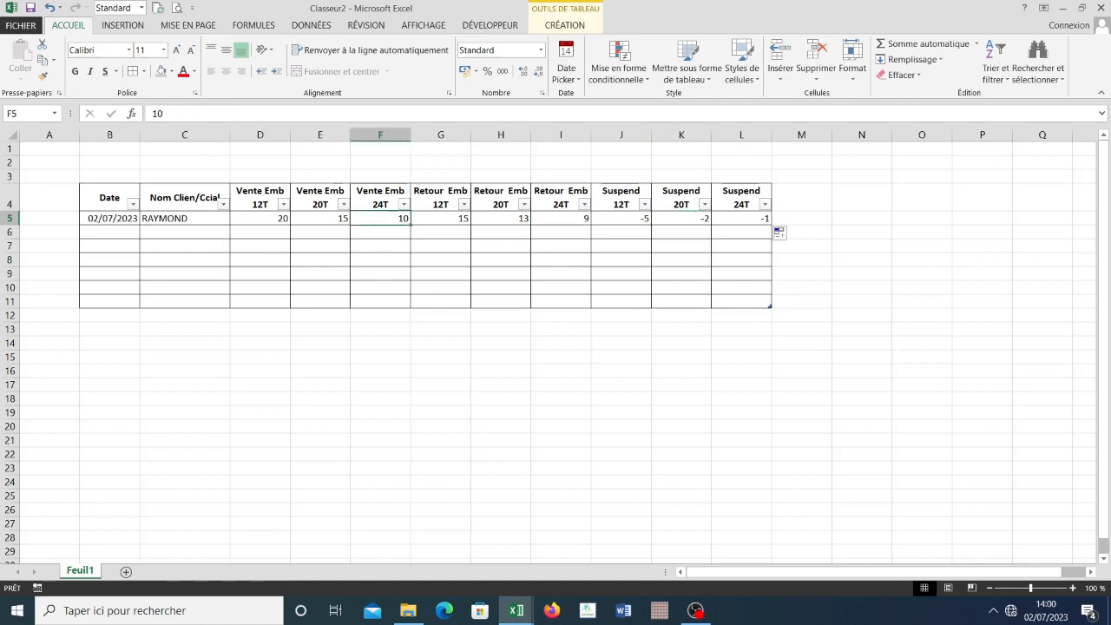
{"action": "left_click", "coordinate": [561, 219]}
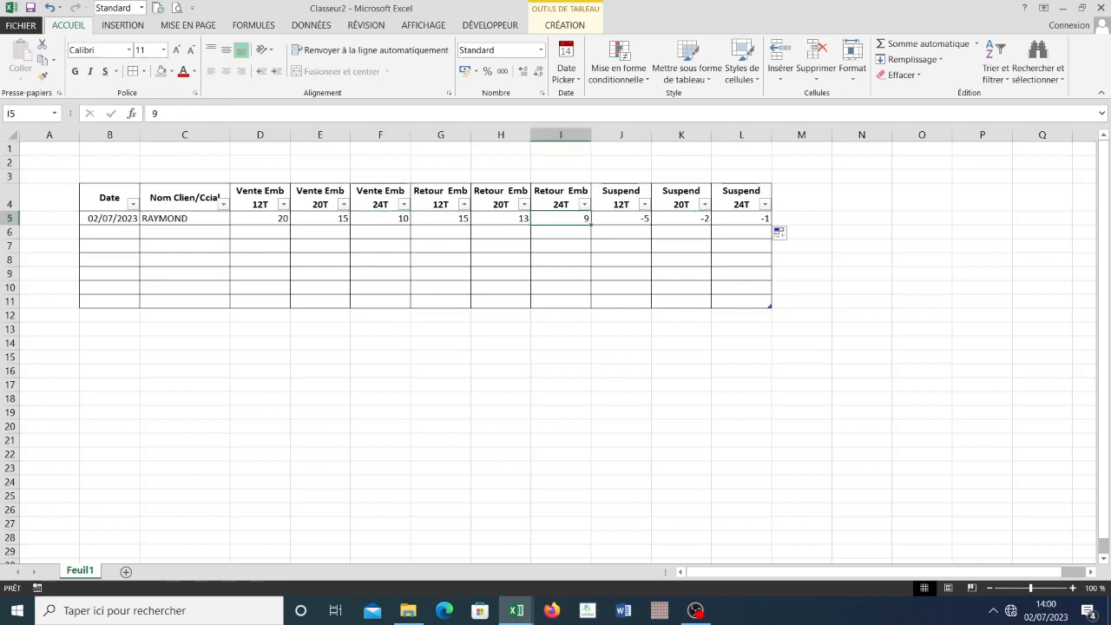
{"action": "left_click", "coordinate": [741, 219]}
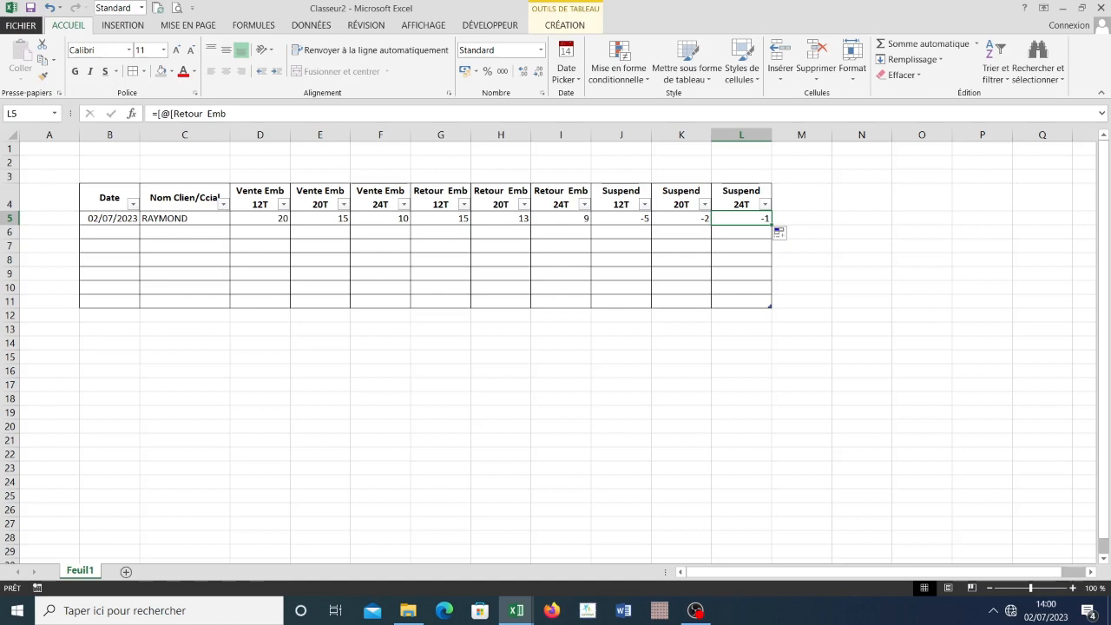
- Try filling the Suspend 12T formula from J5 down the column, check the filled cells, and undo the fill
{"action": "left_click", "coordinate": [621, 217]}
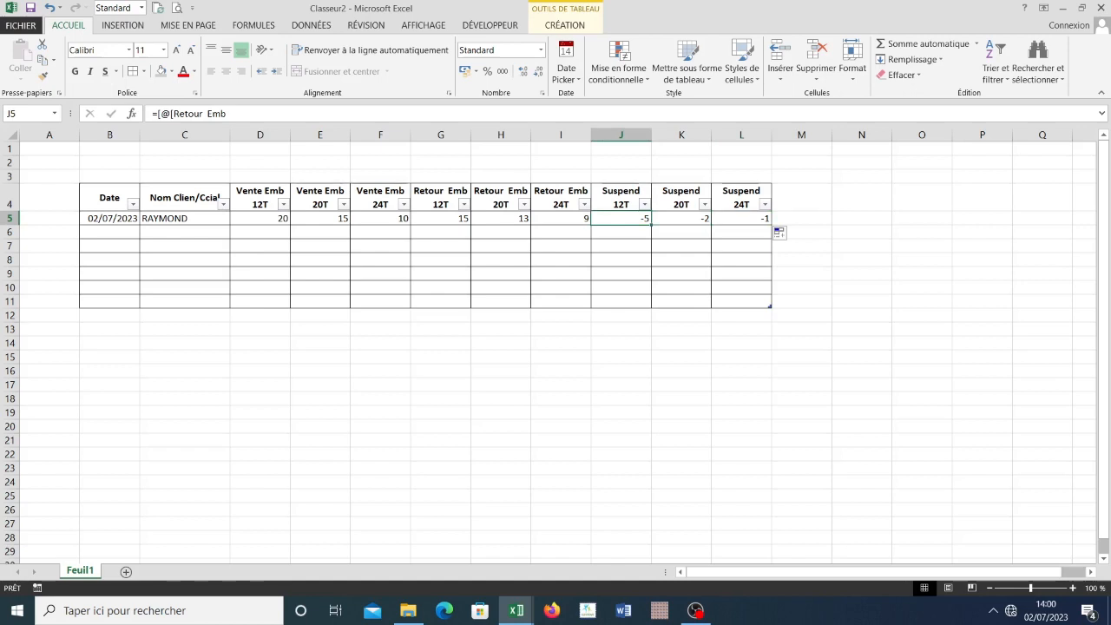
{"action": "double_click", "coordinate": [651, 225]}
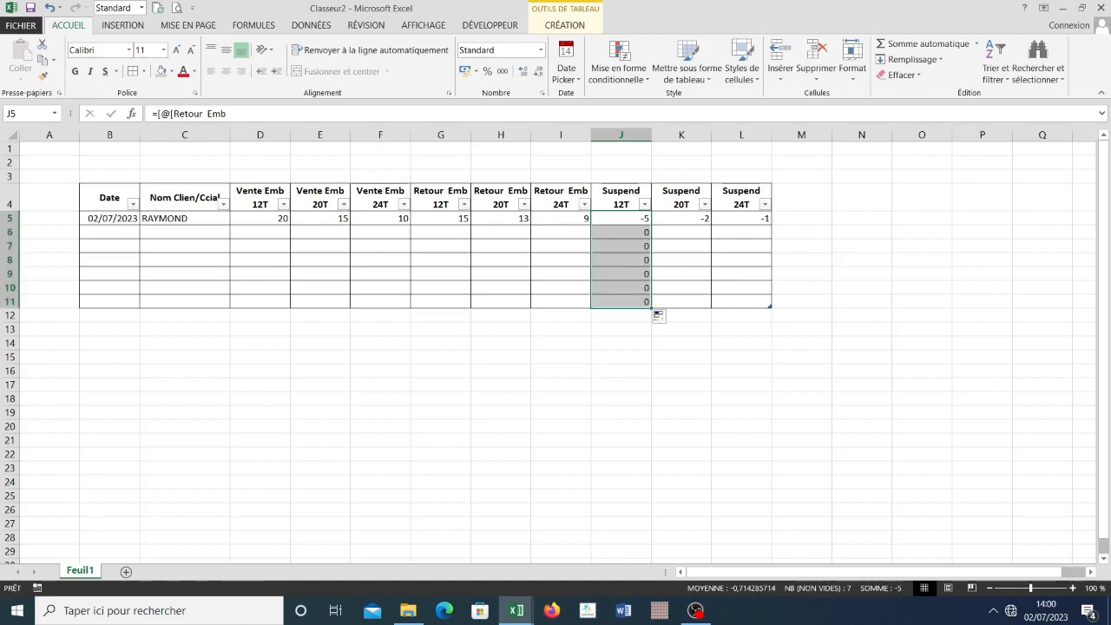
{"action": "key", "text": "Down"}
{"action": "key", "text": "Down"}
{"action": "key", "text": "Down"}
{"action": "key", "text": "Down"}
{"action": "key", "text": "Down"}
{"action": "key", "text": "Down"}
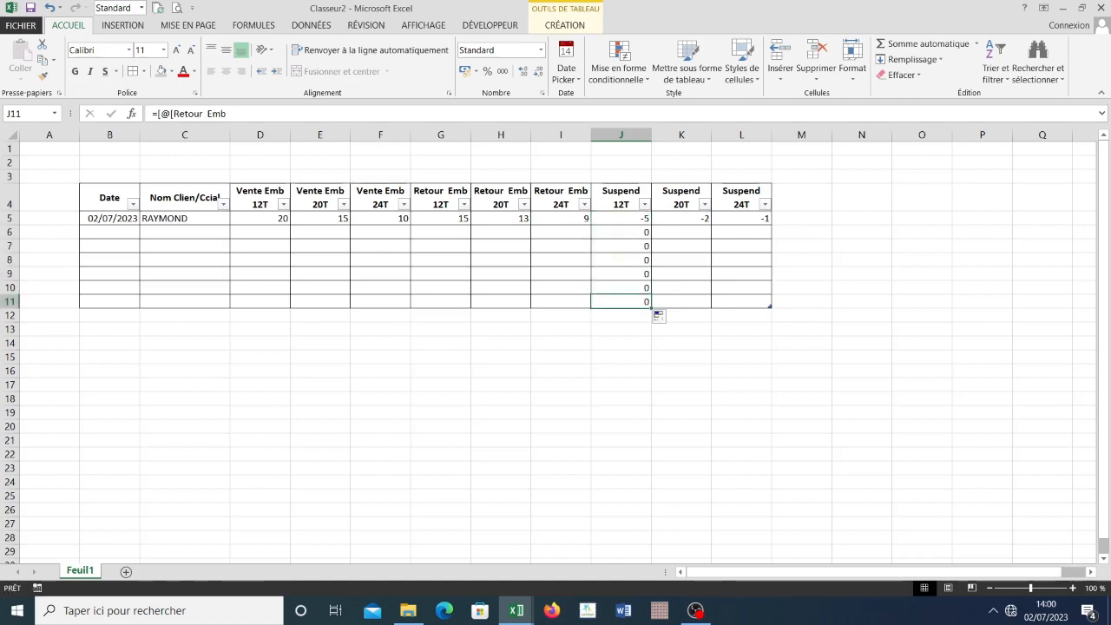
{"action": "key", "text": "ctrl+z"}
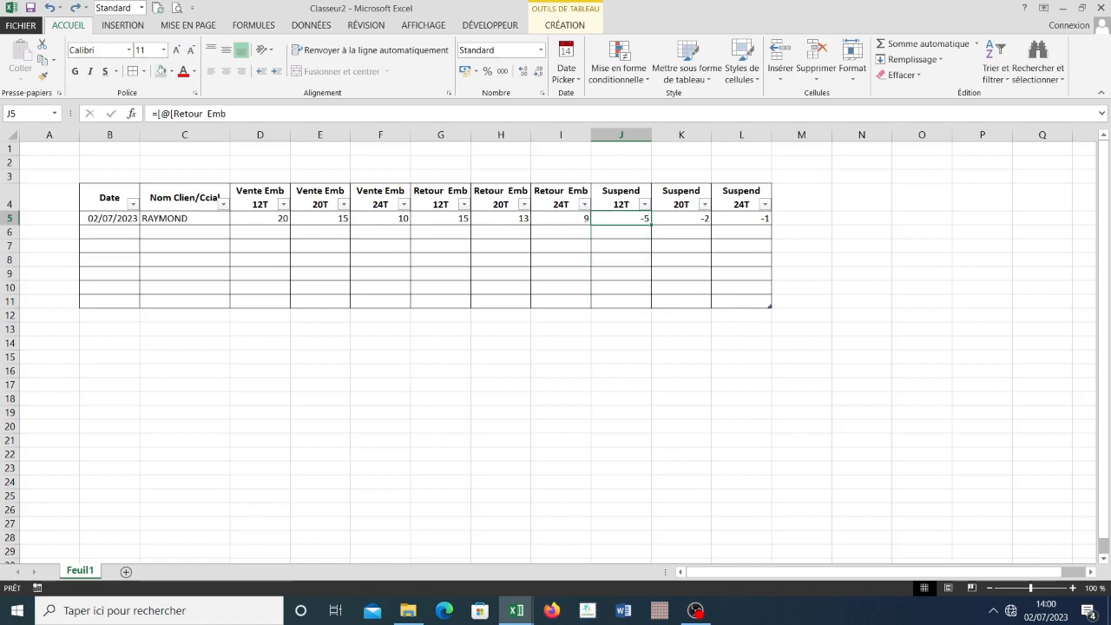
- Fill the Suspend 12T formula from J5 down to J11
{"action": "left_click_drag", "start_coordinate": [651, 224], "coordinate": [652, 309]}
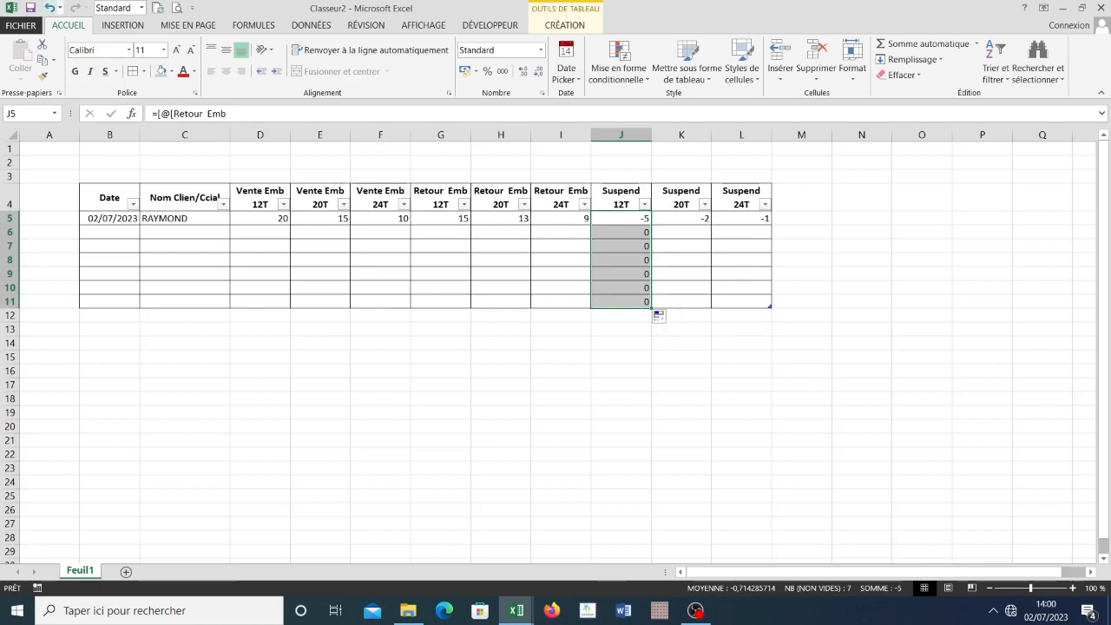
{"action": "key", "text": "ctrl+z"}
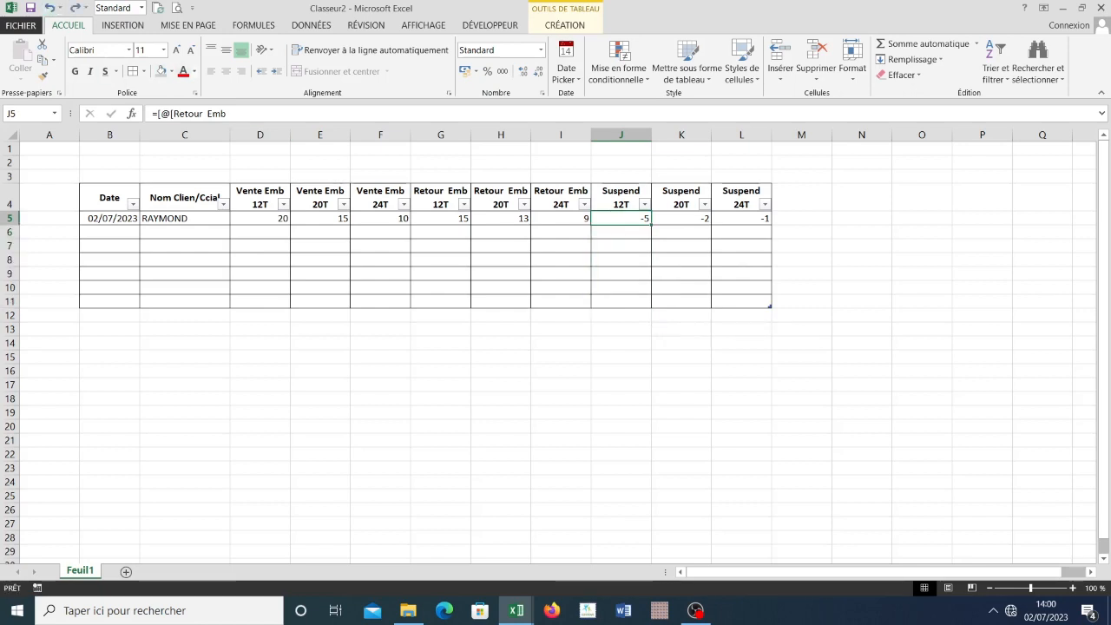
{"action": "key", "text": "ctrl+y"}
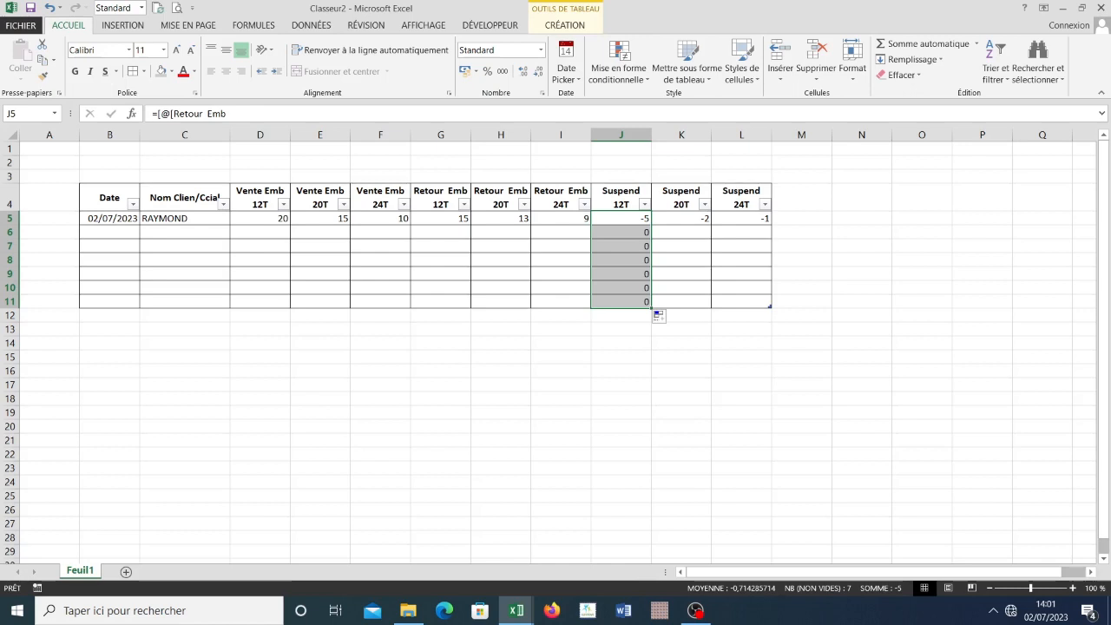
- Fill the Suspend 20T and 24T formulas from K5 and L5 down to row 11
{"action": "left_click", "coordinate": [681, 219]}
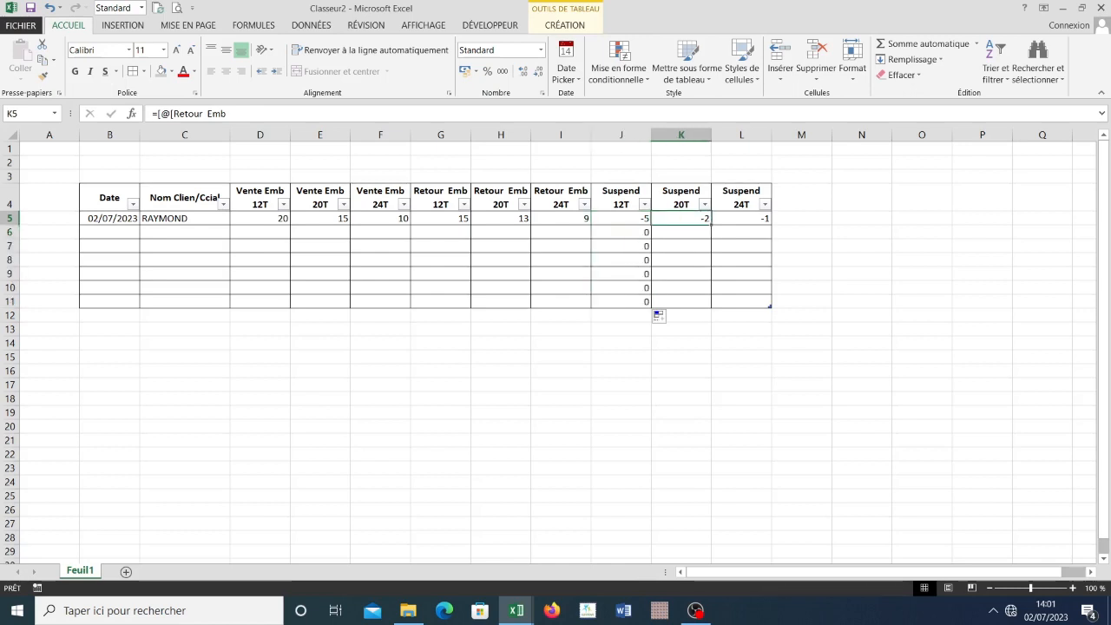
{"action": "double_click", "coordinate": [711, 224]}
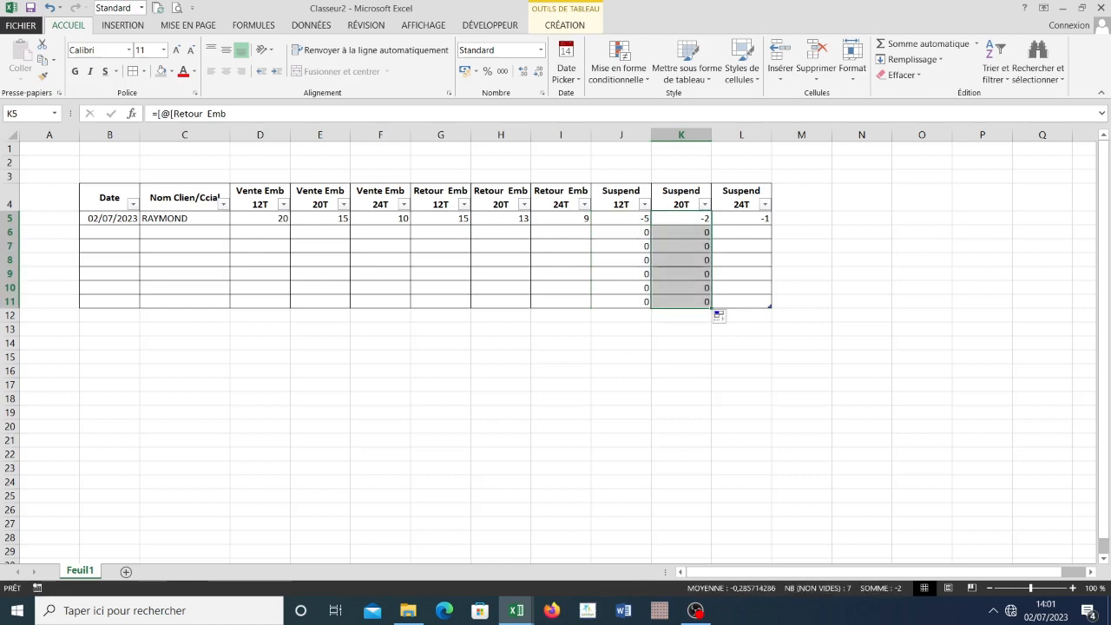
{"action": "left_click", "coordinate": [741, 219]}
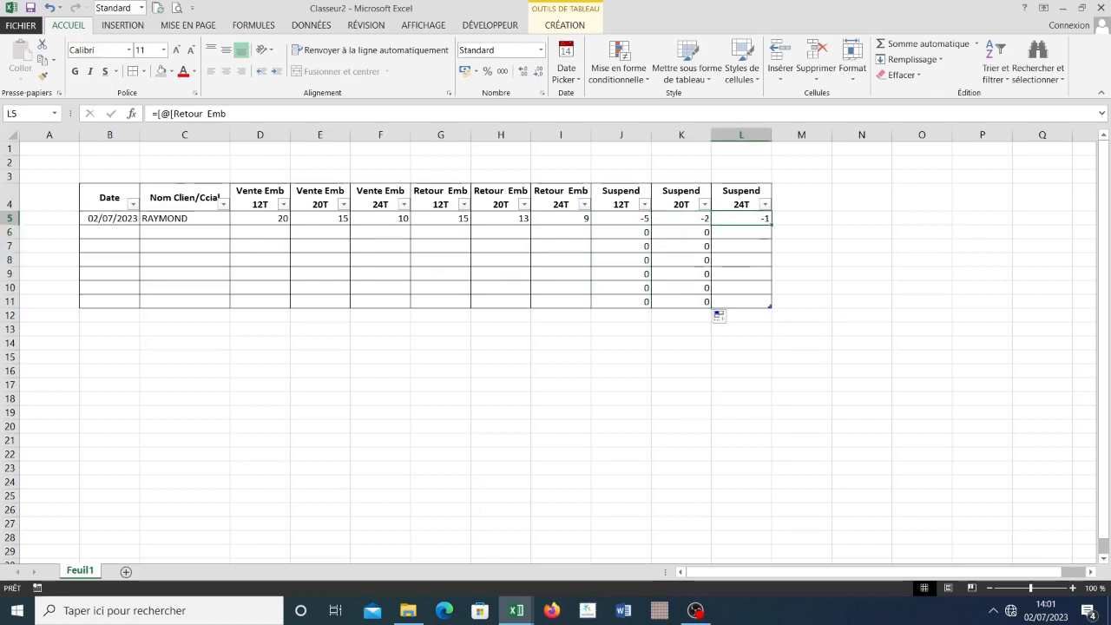
{"action": "double_click", "coordinate": [771, 225]}
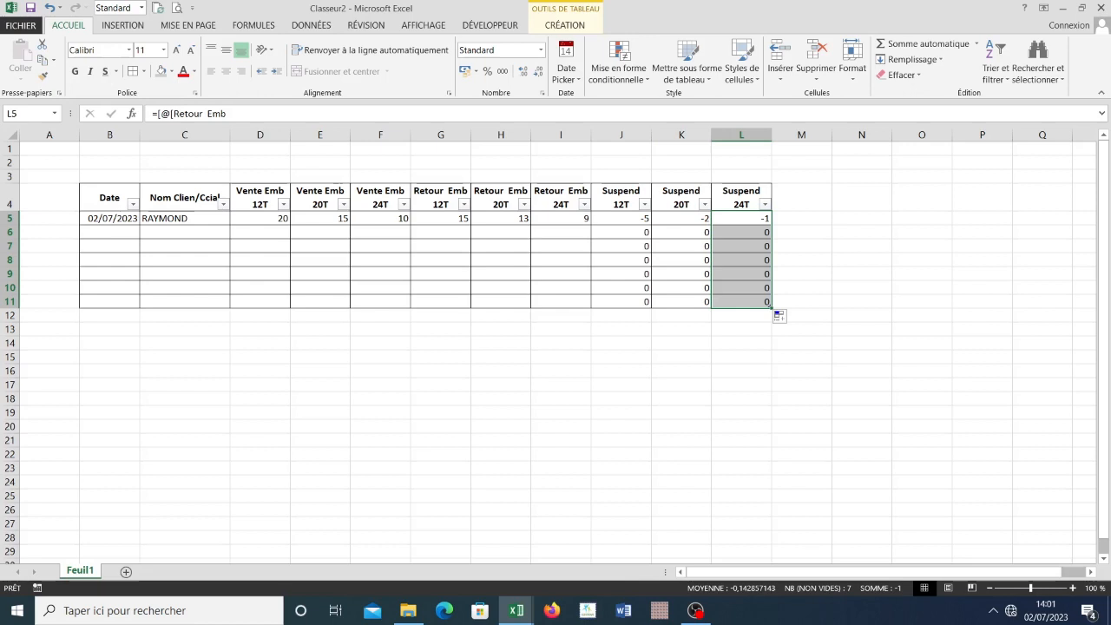
{"action": "left_click", "coordinate": [184, 259]}
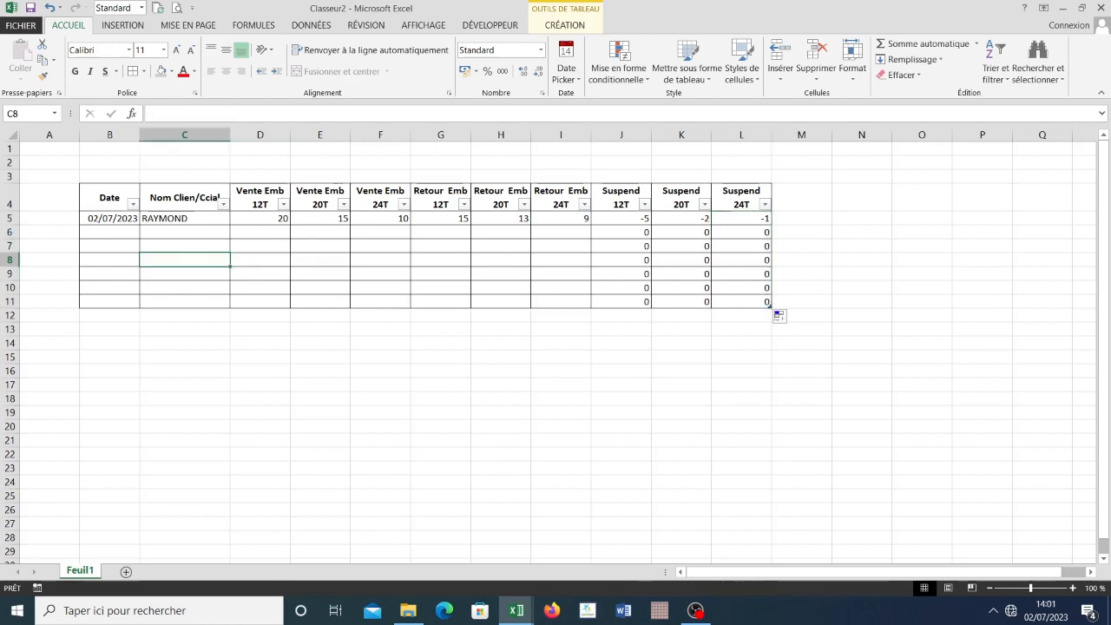
{"action": "left_click", "coordinate": [110, 219]}
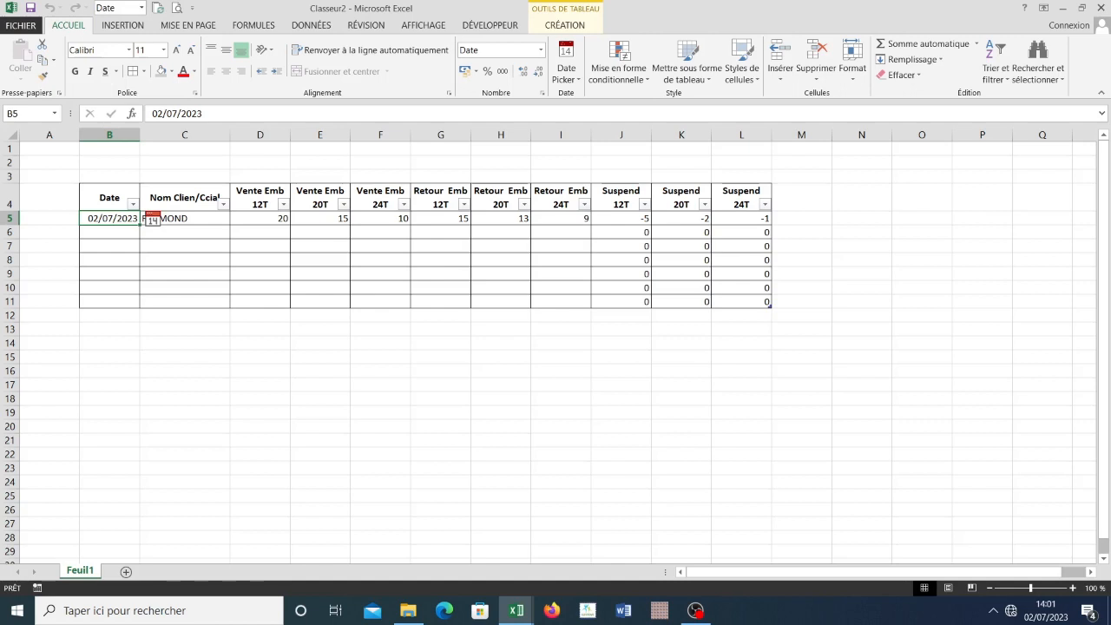
{"action": "left_click", "coordinate": [184, 288]}
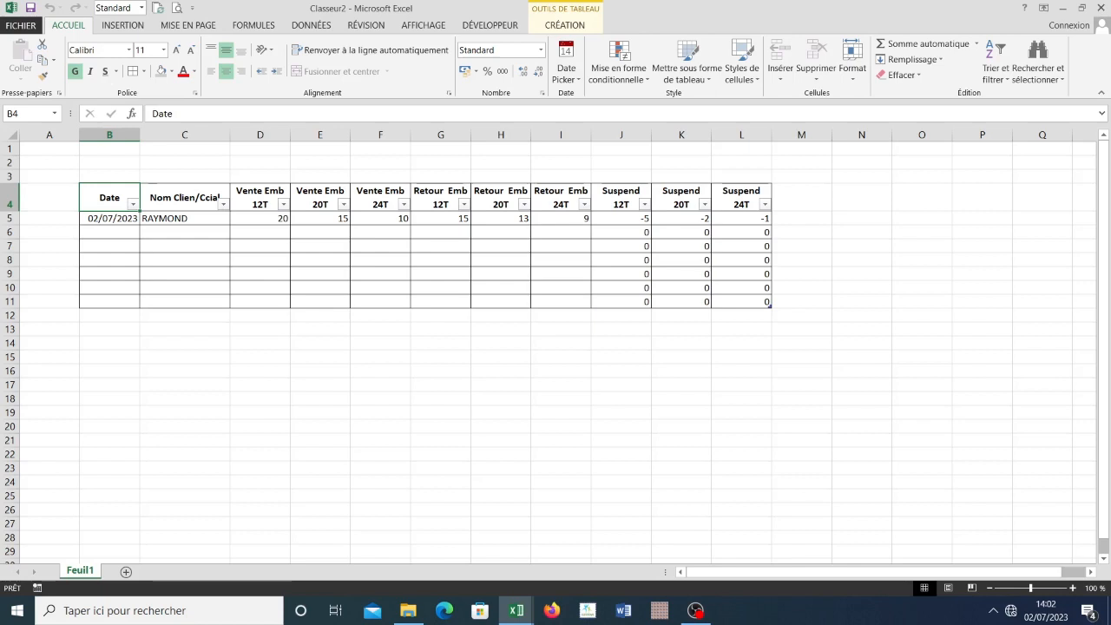
- Format the client name cells C5:C11 in Consolas with font size 12
{"action": "left_click_drag", "start_coordinate": [184, 219], "coordinate": [184, 303]}
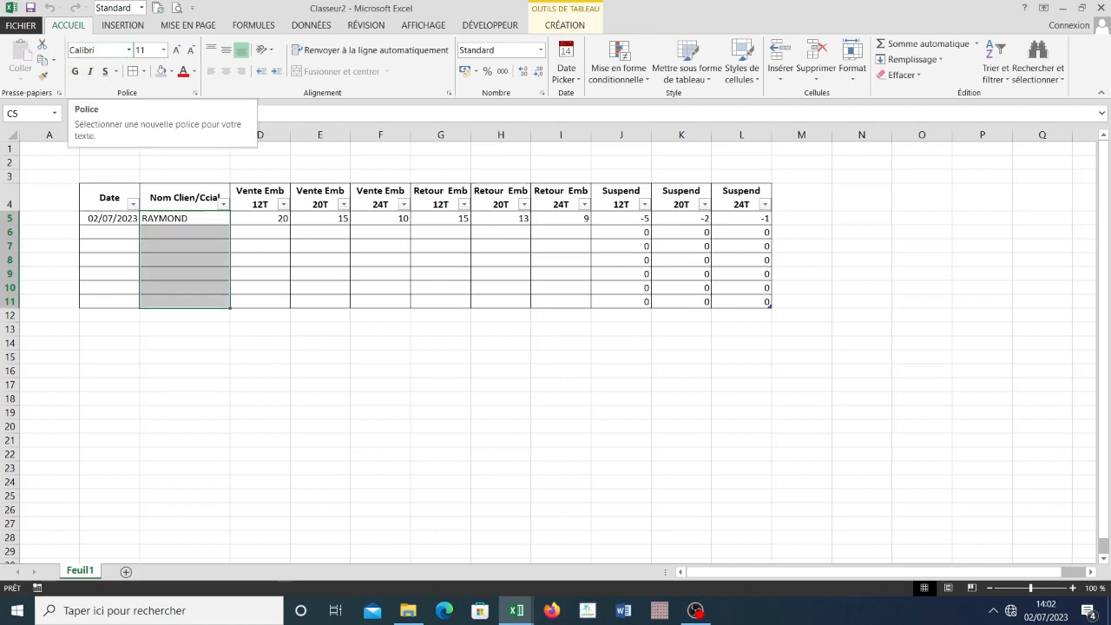
{"action": "left_click", "coordinate": [96, 49]}
{"action": "left_click", "coordinate": [129, 50]}
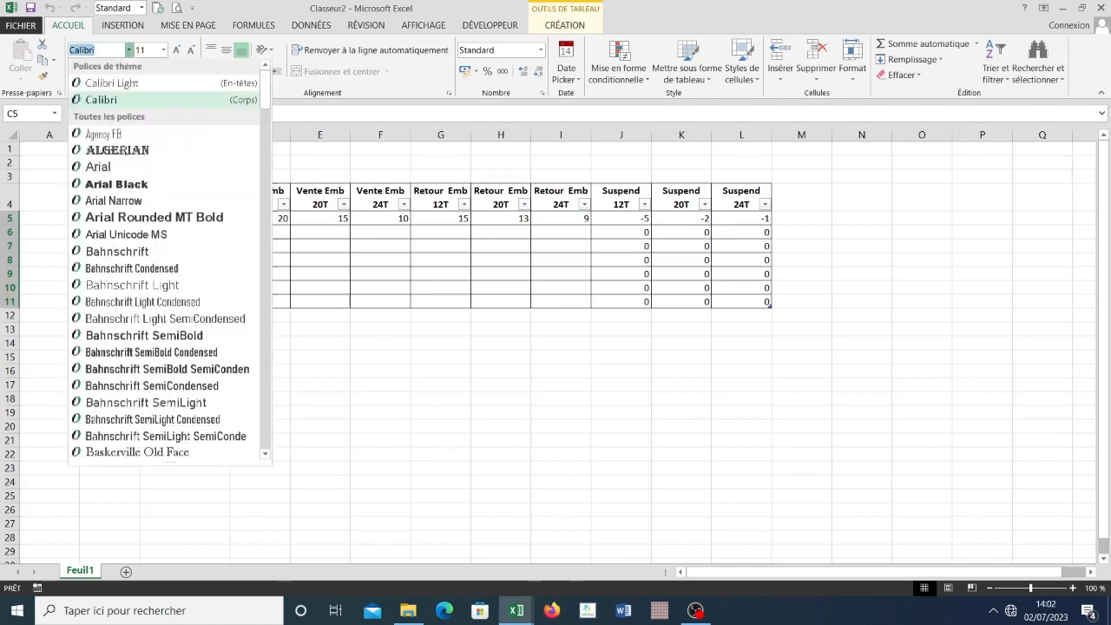
{"action": "left_click", "coordinate": [98, 50]}
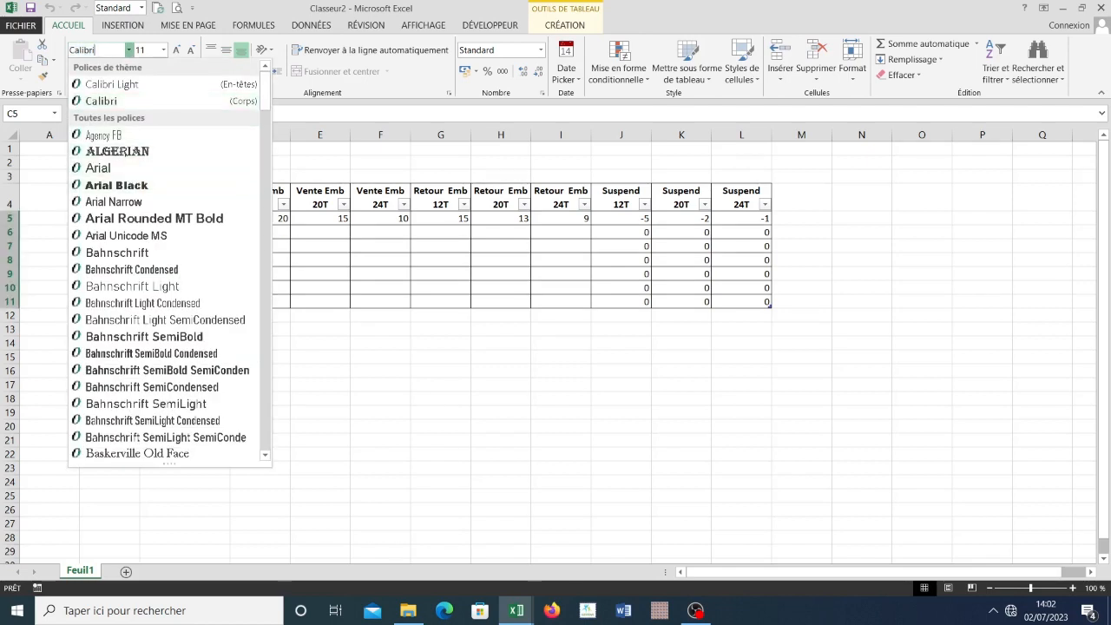
{"action": "left_click_drag", "start_coordinate": [97, 51], "coordinate": [70, 51]}
{"action": "type", "text": "Co"}
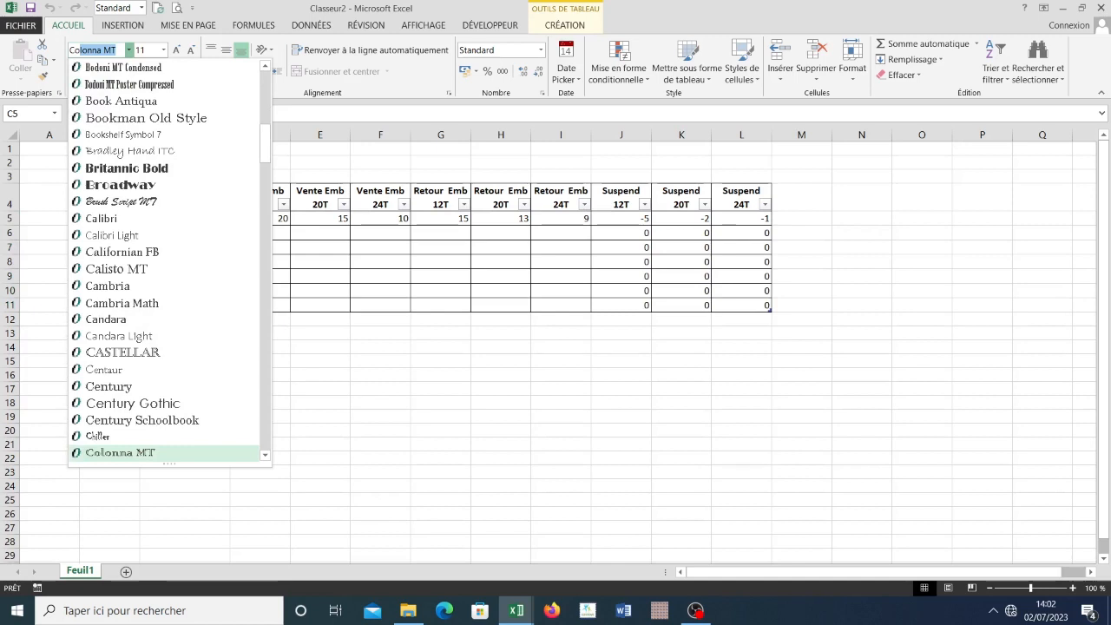
{"action": "type", "text": "nsolas"}
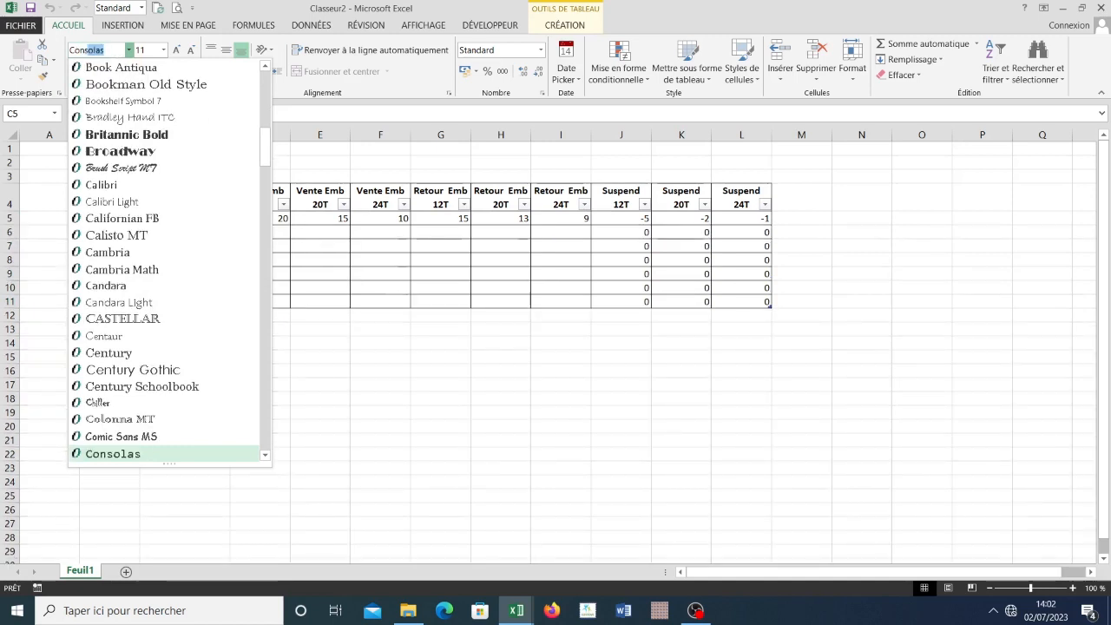
{"action": "key", "text": "Return"}
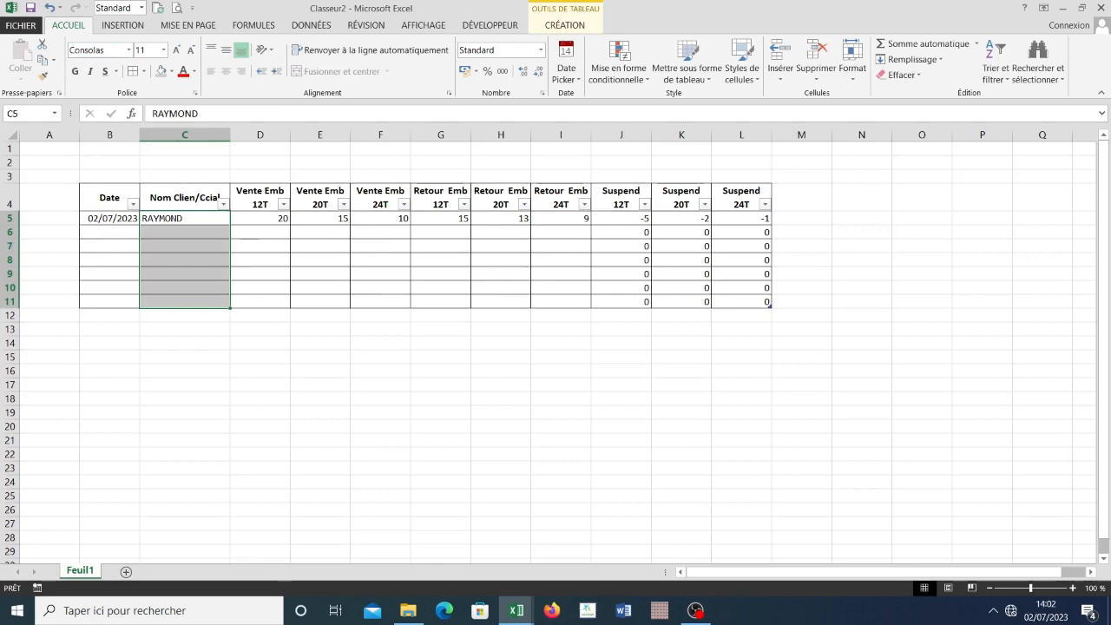
{"action": "left_click", "coordinate": [177, 50]}
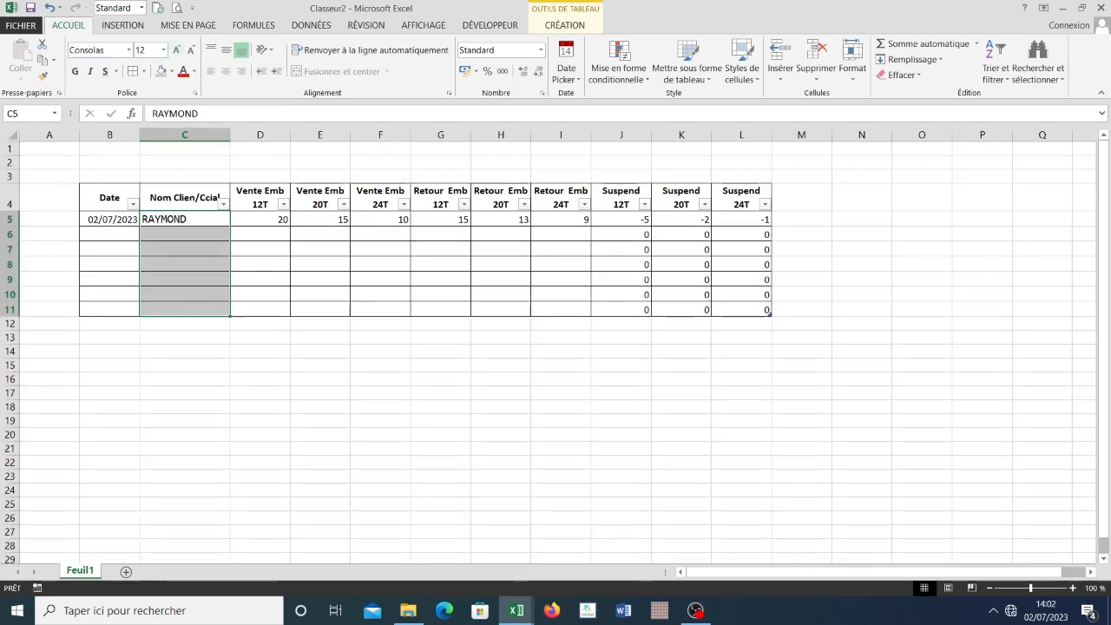
{"action": "left_click", "coordinate": [260, 249]}
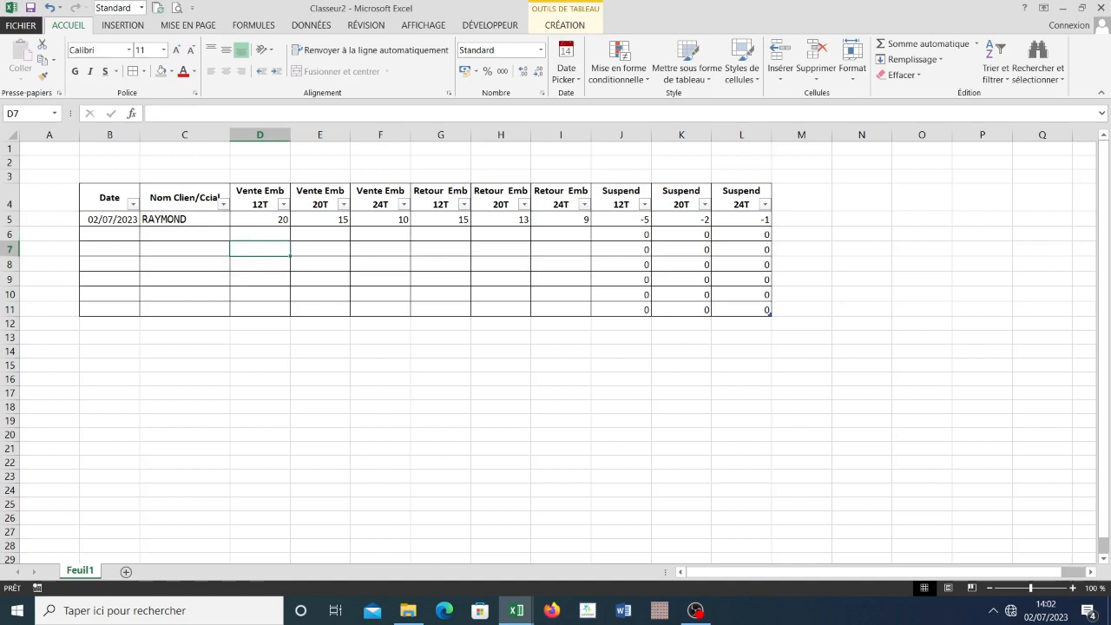
- Set the font of the sale, return and suspend quantity cells D5:L11 to Calisto MT
{"action": "left_click_drag", "start_coordinate": [259, 220], "coordinate": [740, 309]}
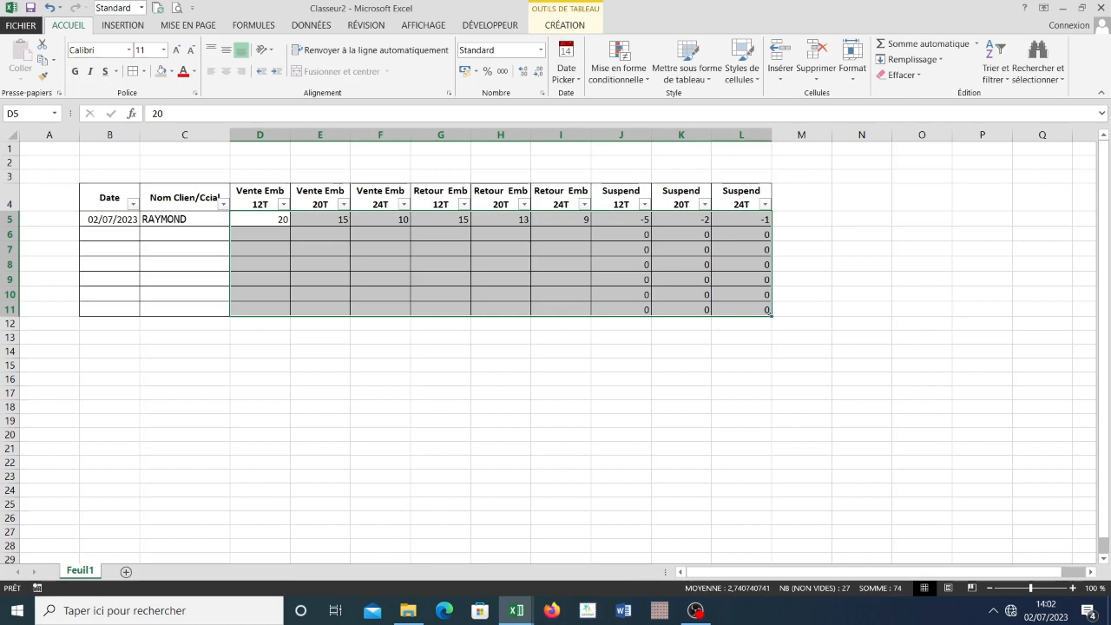
{"action": "left_click_drag", "start_coordinate": [261, 220], "coordinate": [261, 310]}
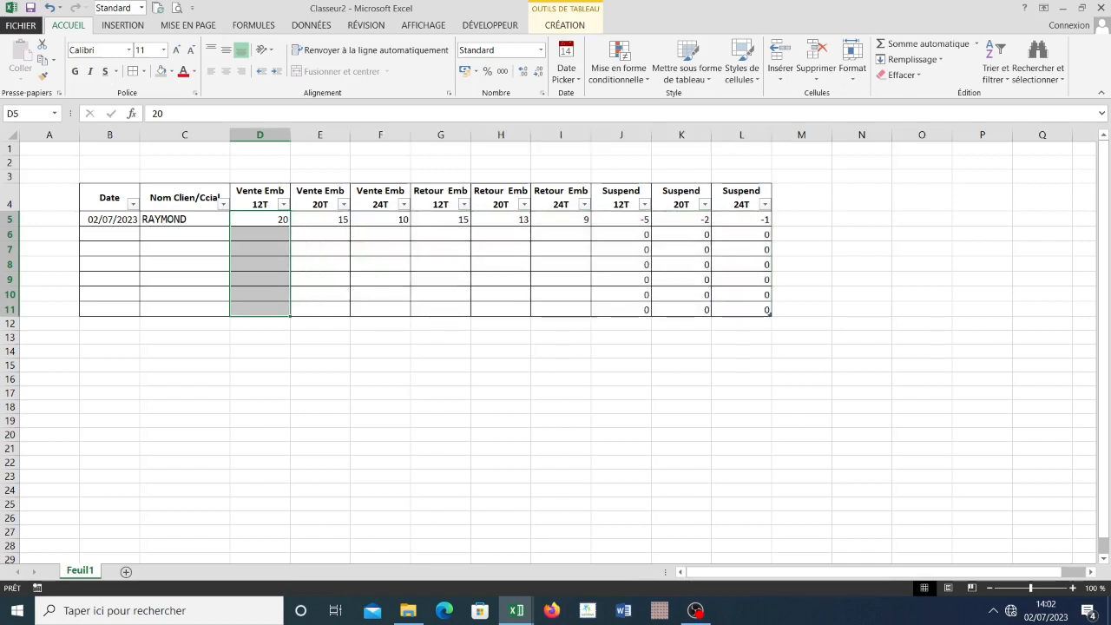
{"action": "left_click_drag", "start_coordinate": [259, 198], "coordinate": [259, 309]}
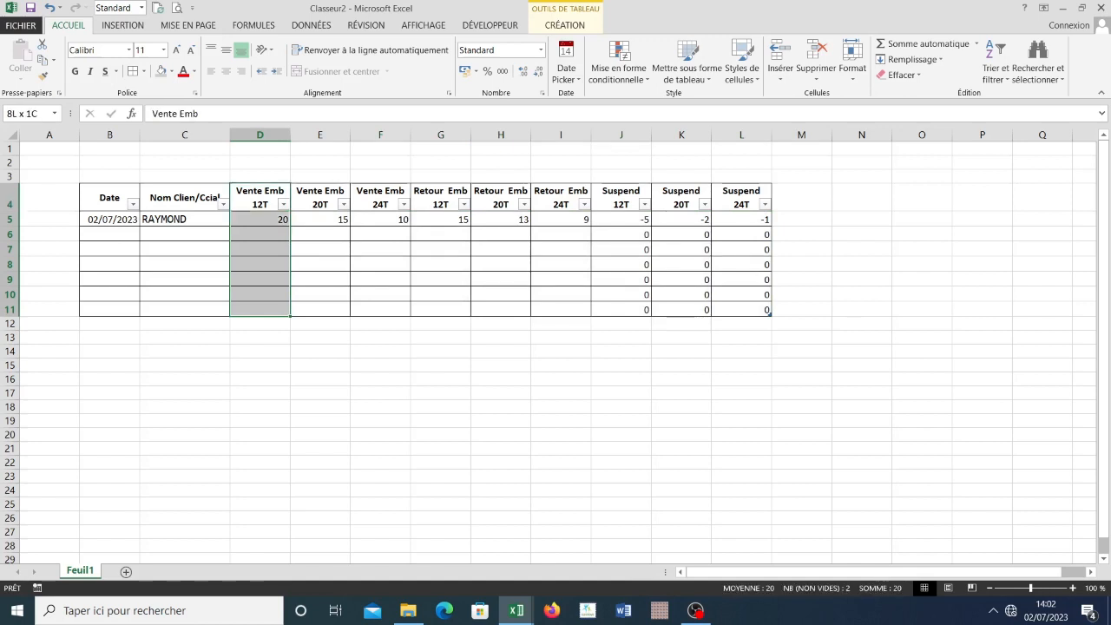
{"action": "left_click_drag", "start_coordinate": [260, 220], "coordinate": [742, 310]}
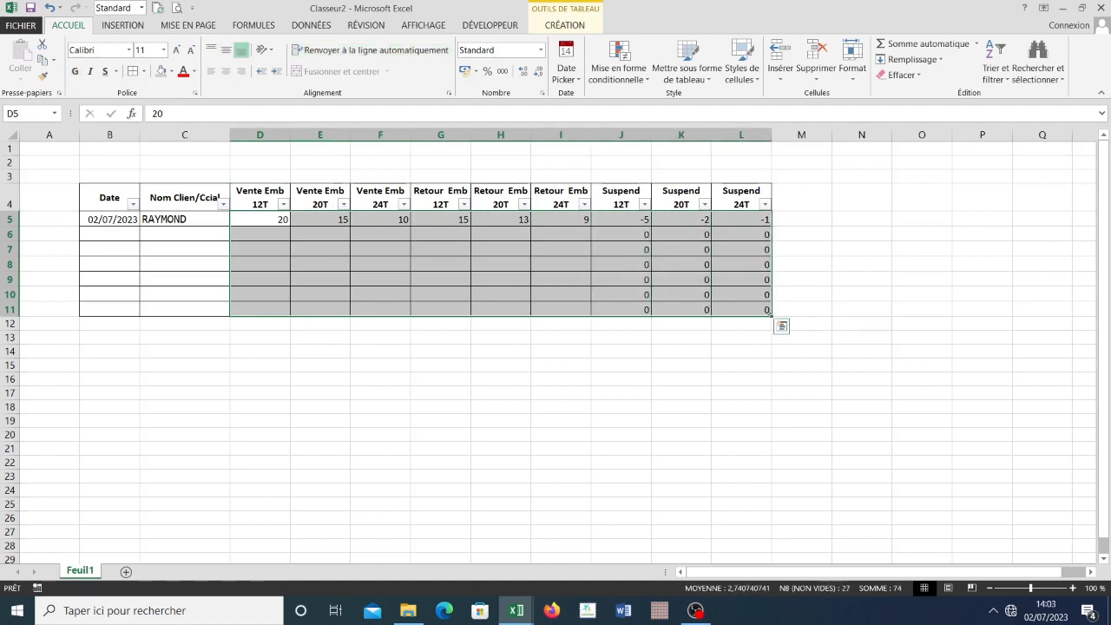
{"action": "left_click", "coordinate": [87, 49]}
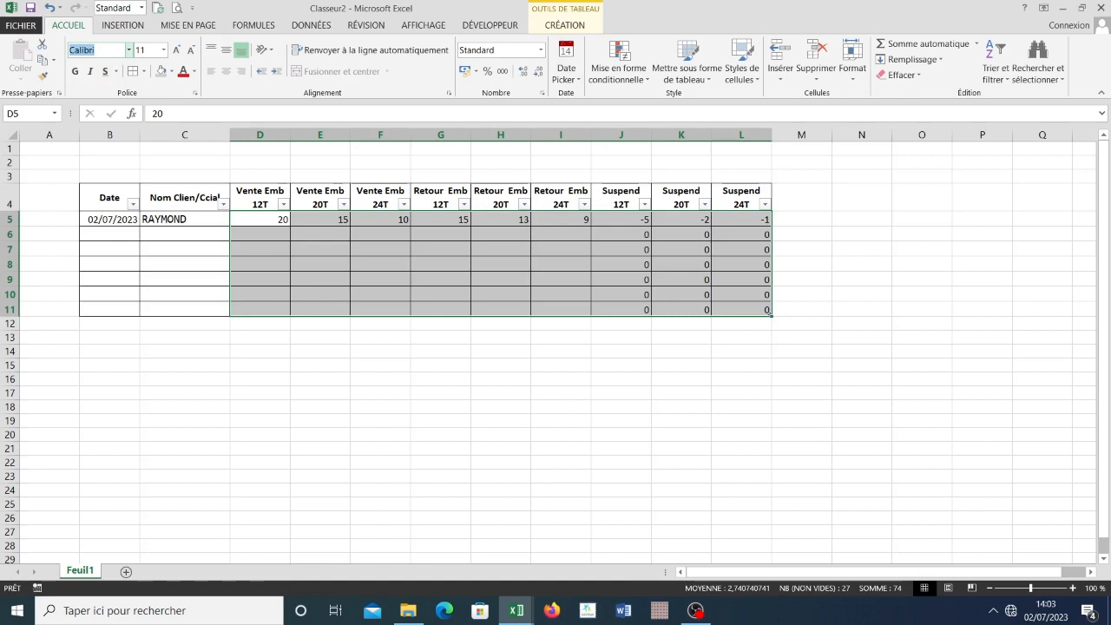
{"action": "key", "text": "Up"}
{"action": "type", "text": "Calis"}
{"action": "key", "text": "Return"}
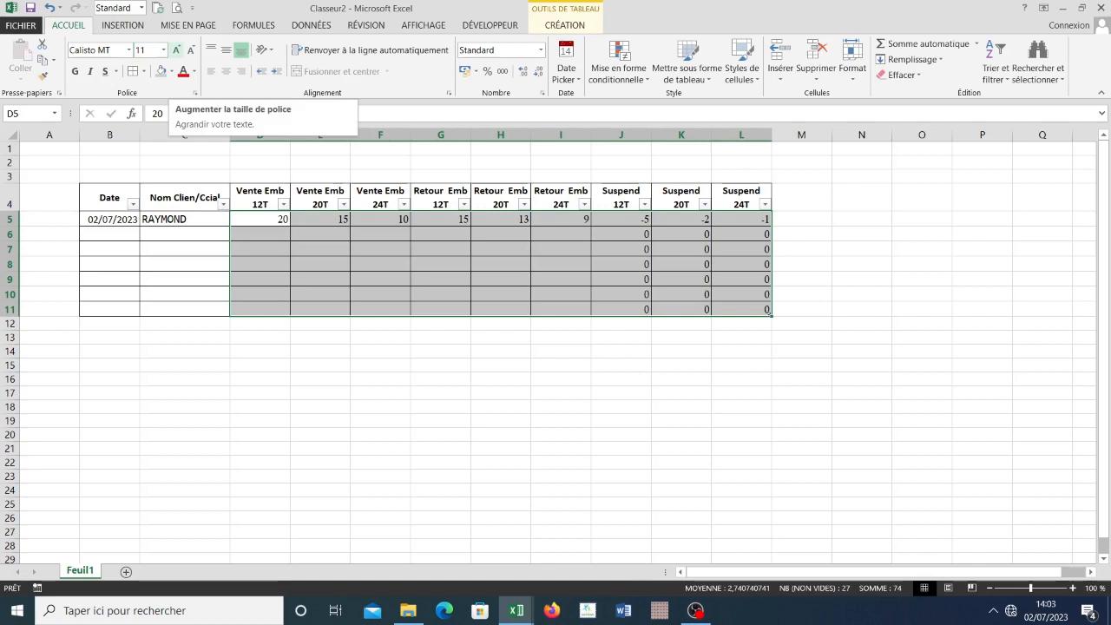
- Set the quantity cells D5:L11 to font size 12 and center them horizontally and vertically
{"action": "left_click", "coordinate": [176, 49]}
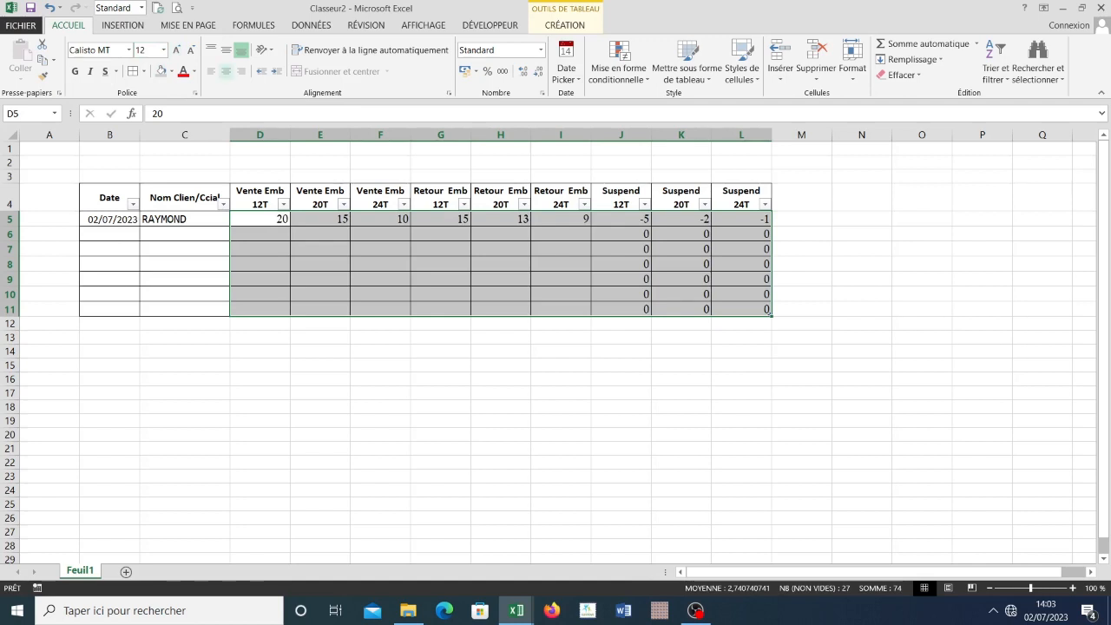
{"action": "left_click", "coordinate": [226, 72]}
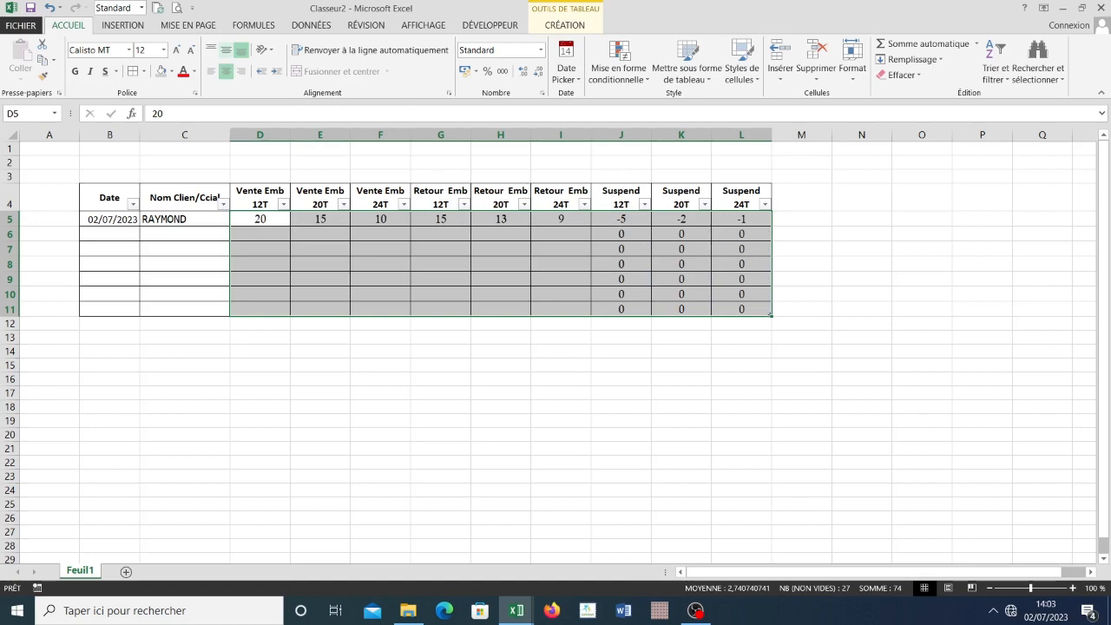
{"action": "left_click", "coordinate": [225, 49]}
{"action": "left_click", "coordinate": [380, 264]}
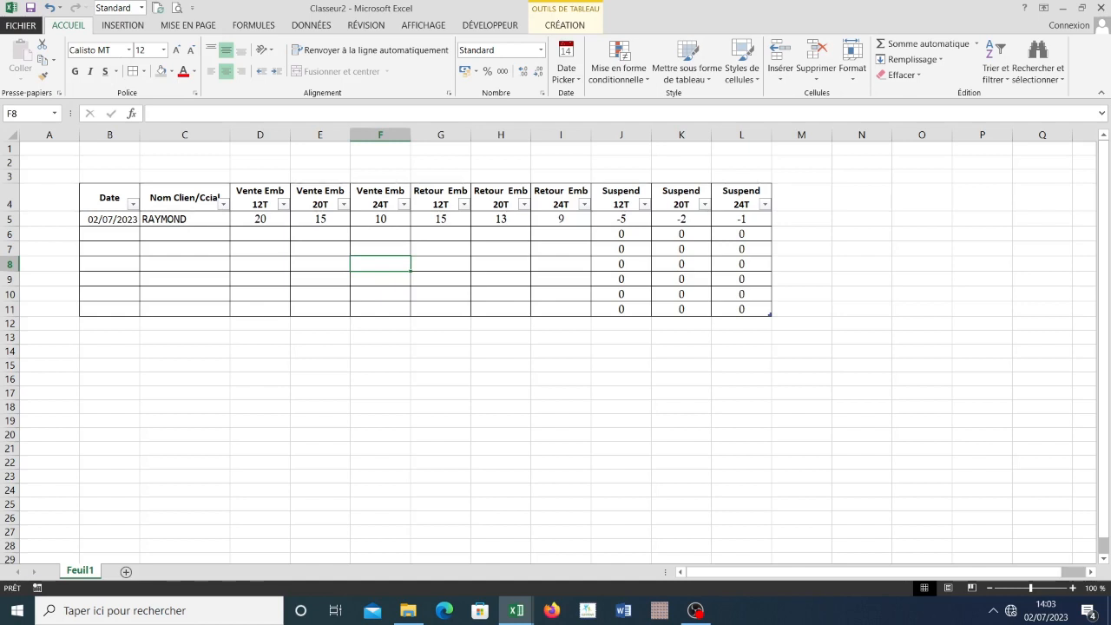
- Fill the three Vente Emb header cells D4:F4 with light green
{"action": "left_click", "coordinate": [260, 197]}
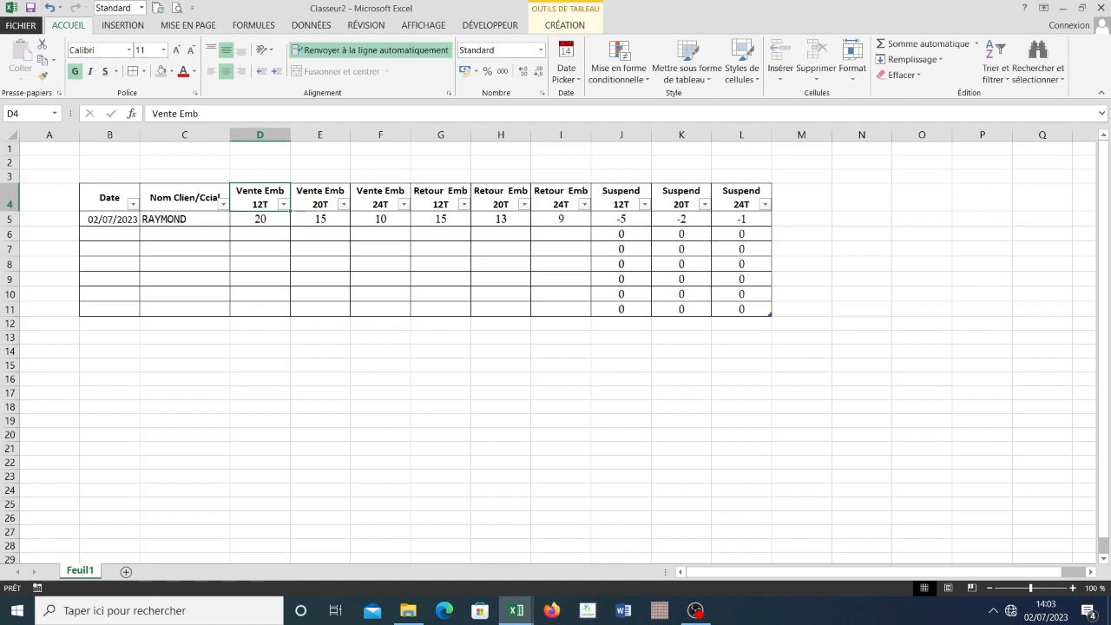
{"action": "left_click", "coordinate": [441, 197]}
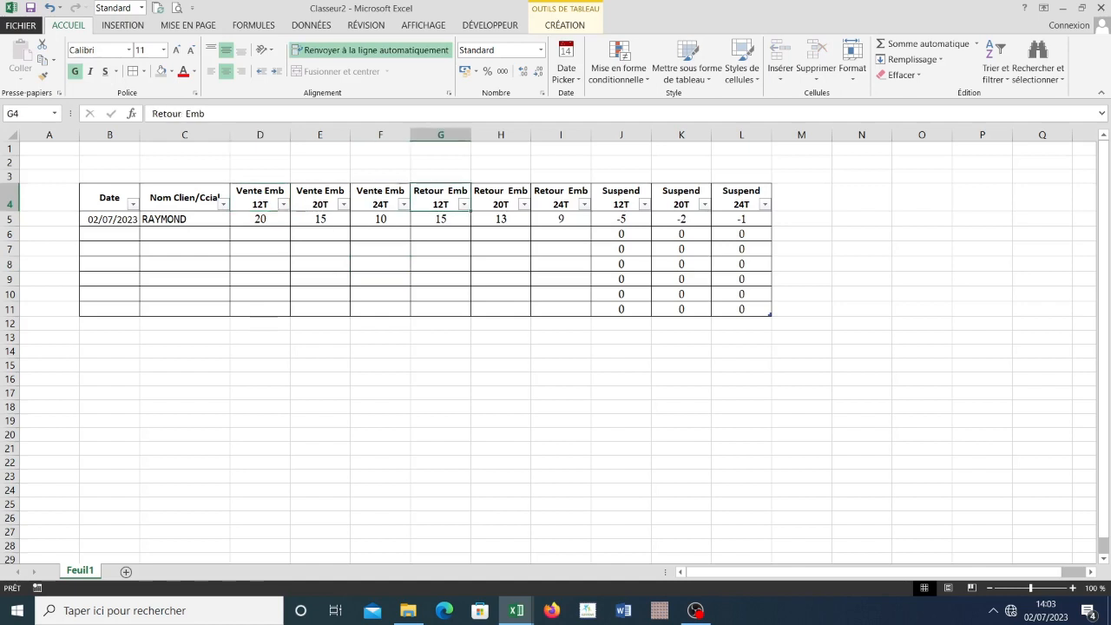
{"action": "left_click", "coordinate": [321, 198]}
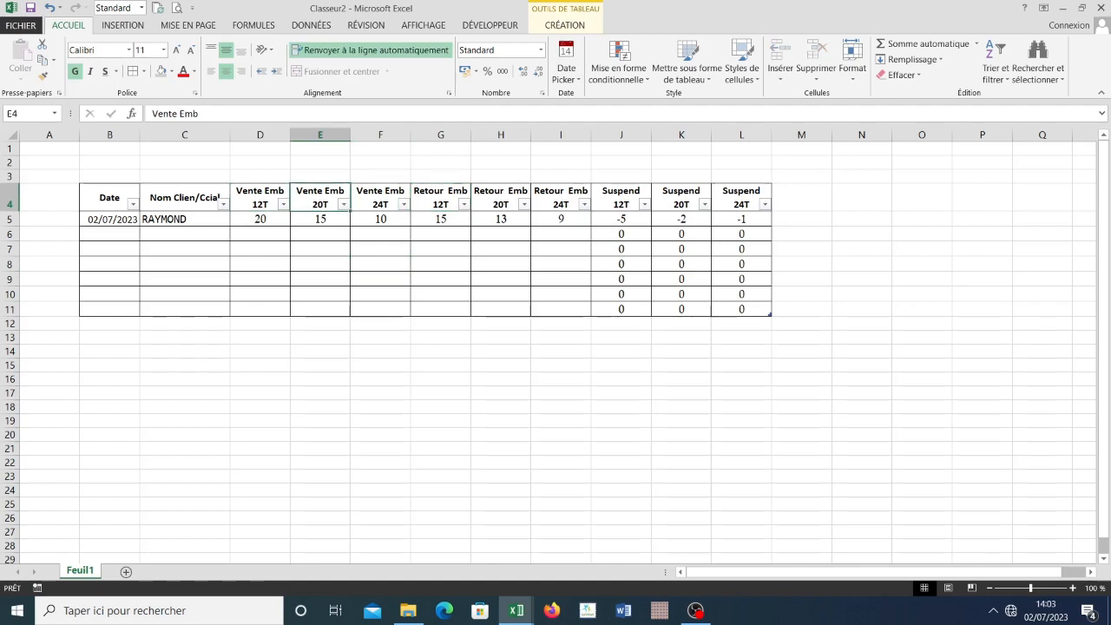
{"action": "left_click_drag", "start_coordinate": [260, 197], "coordinate": [741, 197]}
{"action": "left_click", "coordinate": [612, 197]}
{"action": "left_click", "coordinate": [259, 197]}
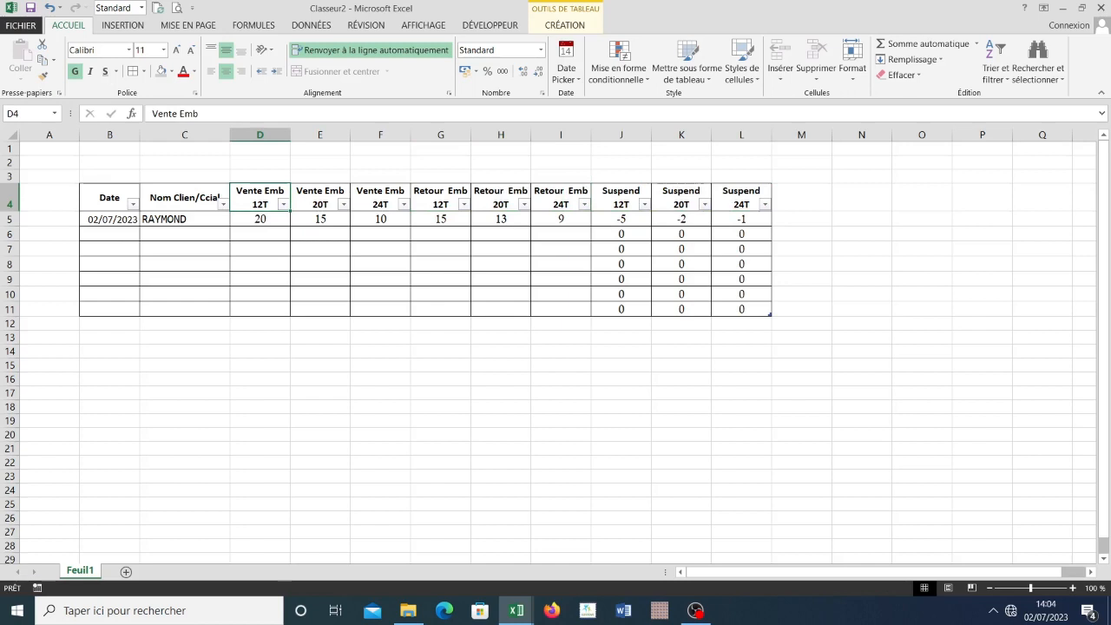
{"action": "left_click_drag", "start_coordinate": [260, 197], "coordinate": [380, 197]}
{"action": "left_click", "coordinate": [171, 71]}
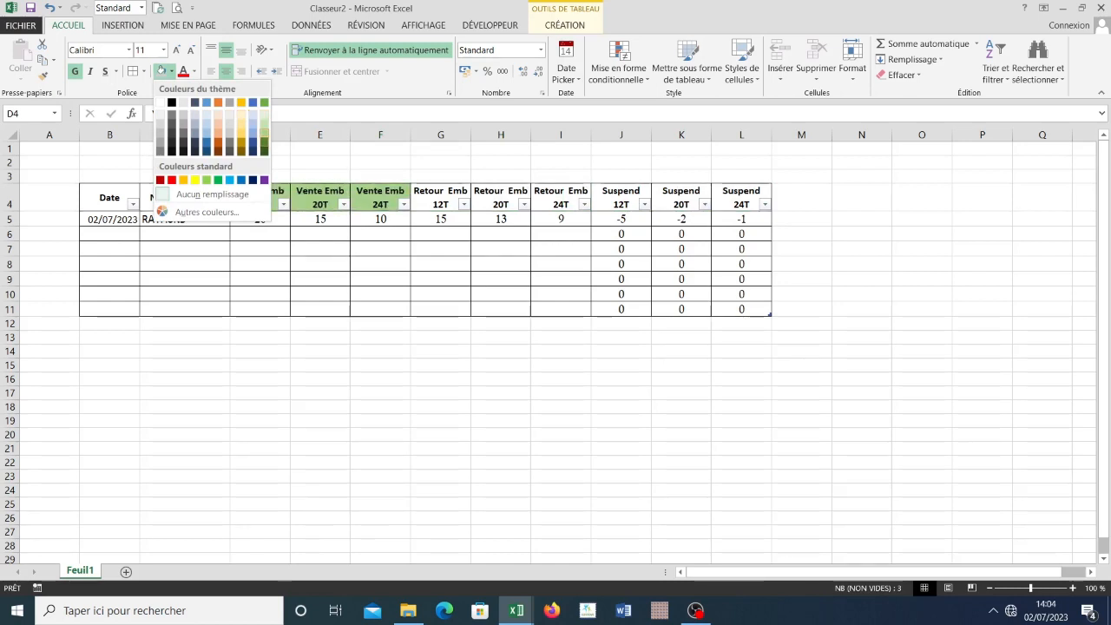
{"action": "left_click", "coordinate": [264, 131]}
- Fill the three Retour Emb header cells G4:I4 with light gold
{"action": "left_click", "coordinate": [425, 207]}
{"action": "left_click_drag", "start_coordinate": [425, 207], "coordinate": [561, 207]}
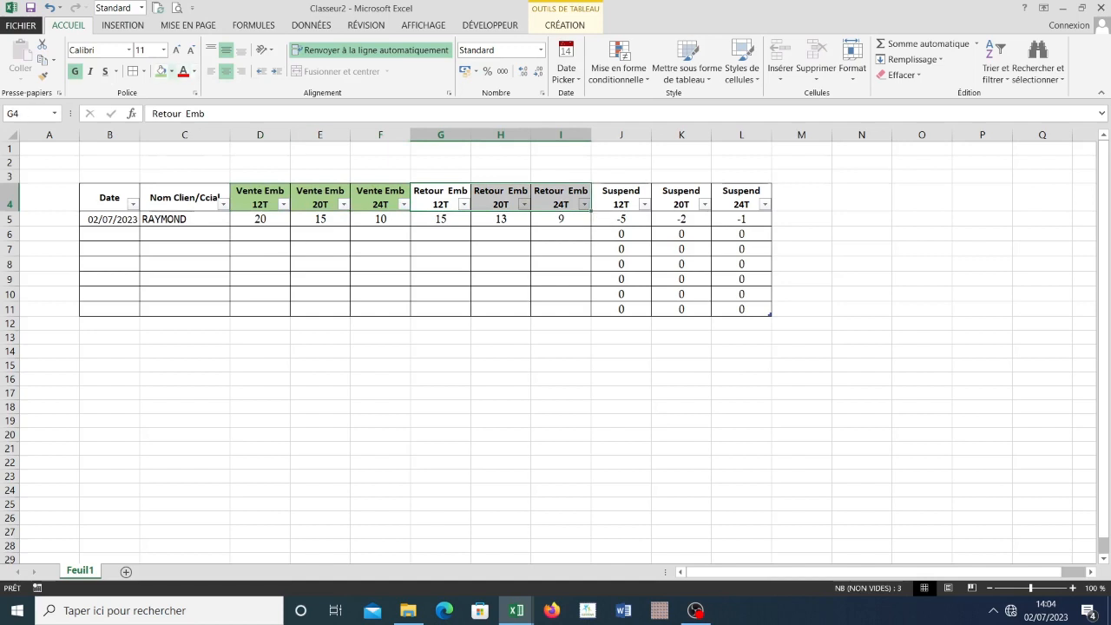
{"action": "left_click", "coordinate": [171, 72]}
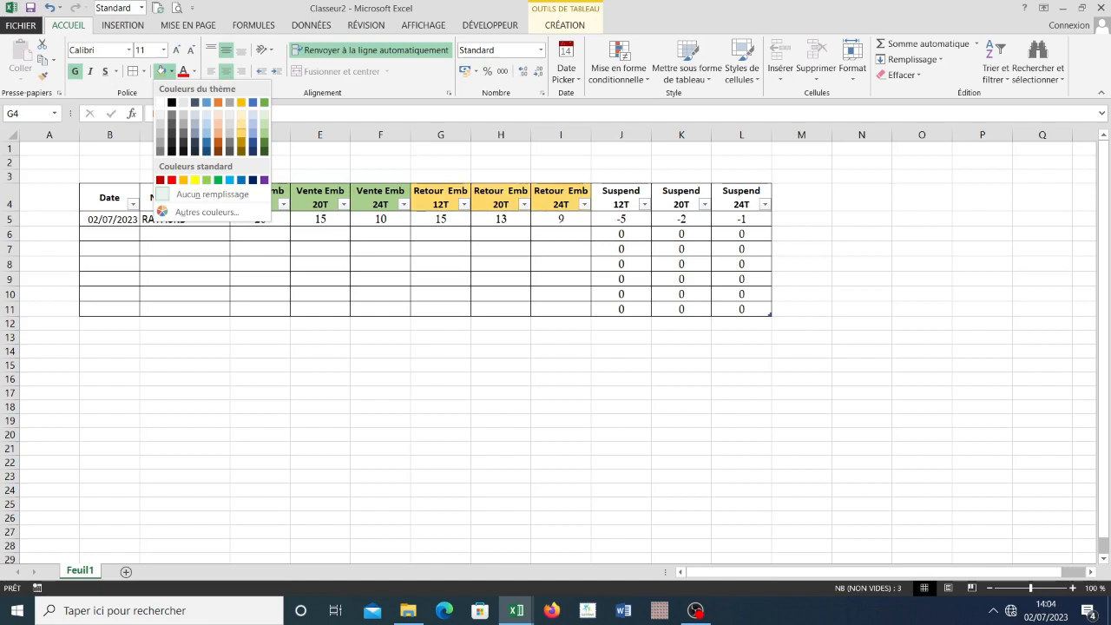
{"action": "left_click", "coordinate": [241, 102]}
- Fill the three Suspend header cells J4:L4 with light orange
{"action": "left_click_drag", "start_coordinate": [618, 198], "coordinate": [747, 198]}
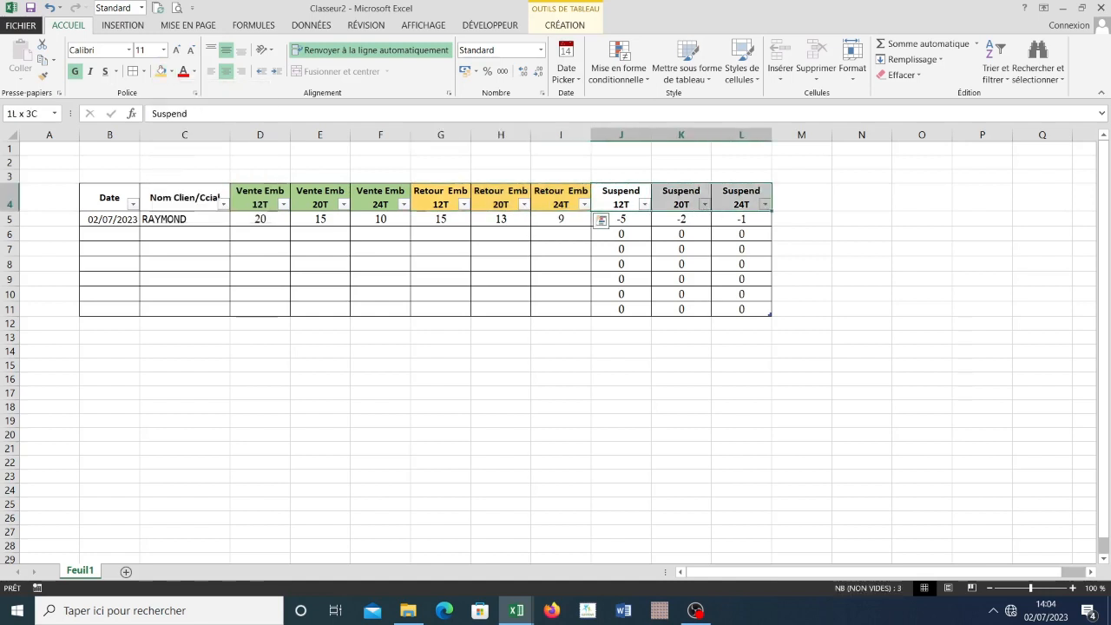
{"action": "left_click", "coordinate": [171, 72]}
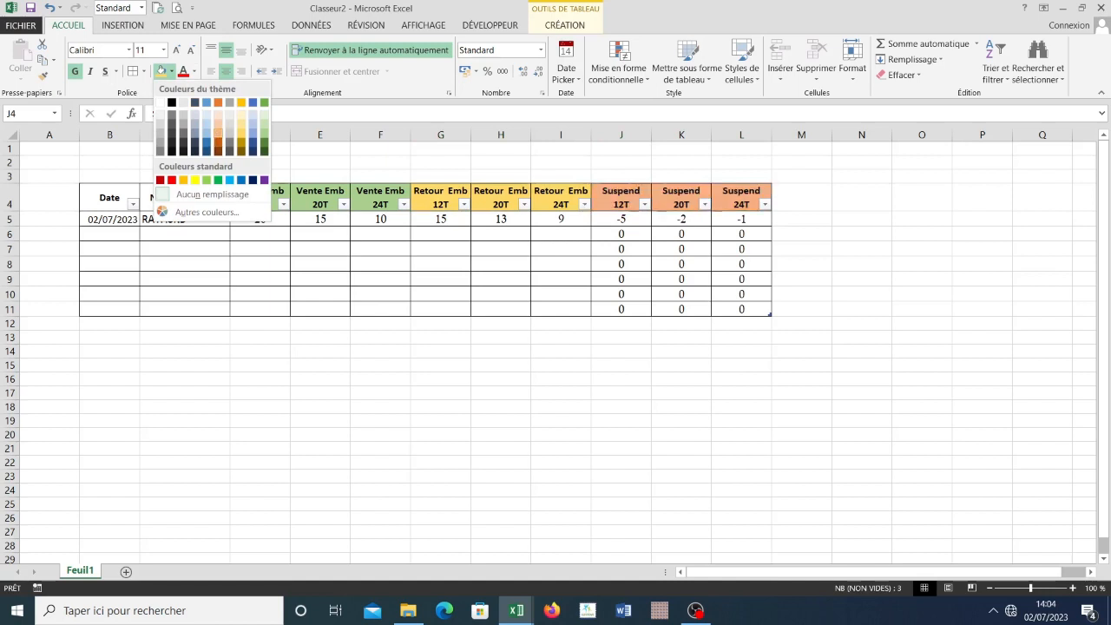
{"action": "left_click", "coordinate": [218, 130]}
{"action": "left_click", "coordinate": [260, 234]}
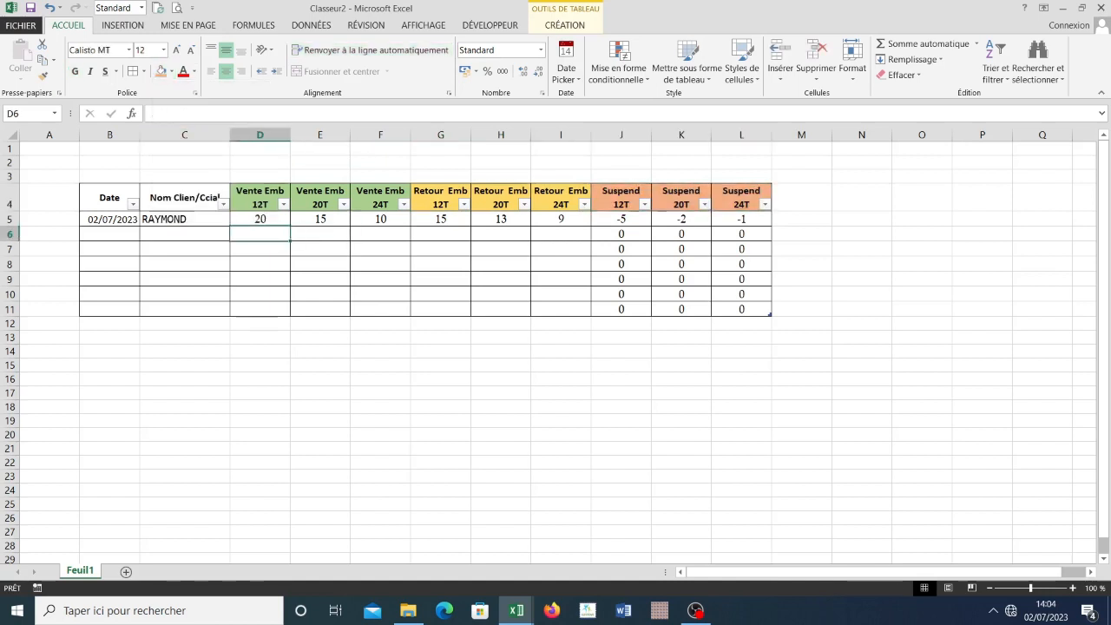
{"action": "left_click", "coordinate": [441, 264]}
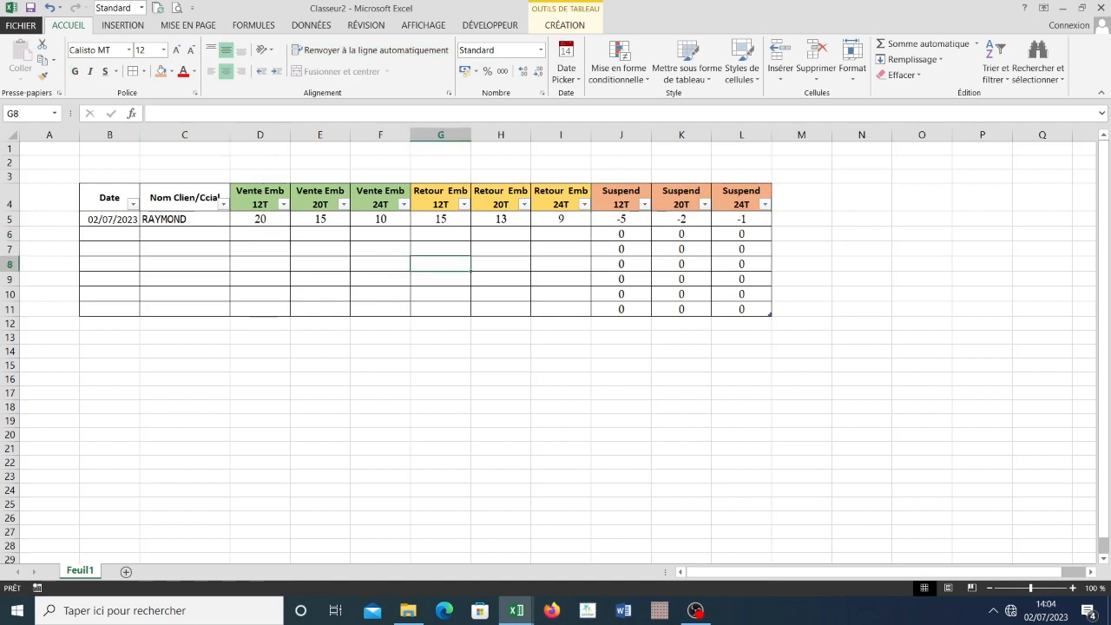
- Fill the Nom Clien/Ccial and Date header cells C4 and B4 with the same pale blue
{"action": "left_click", "coordinate": [184, 197]}
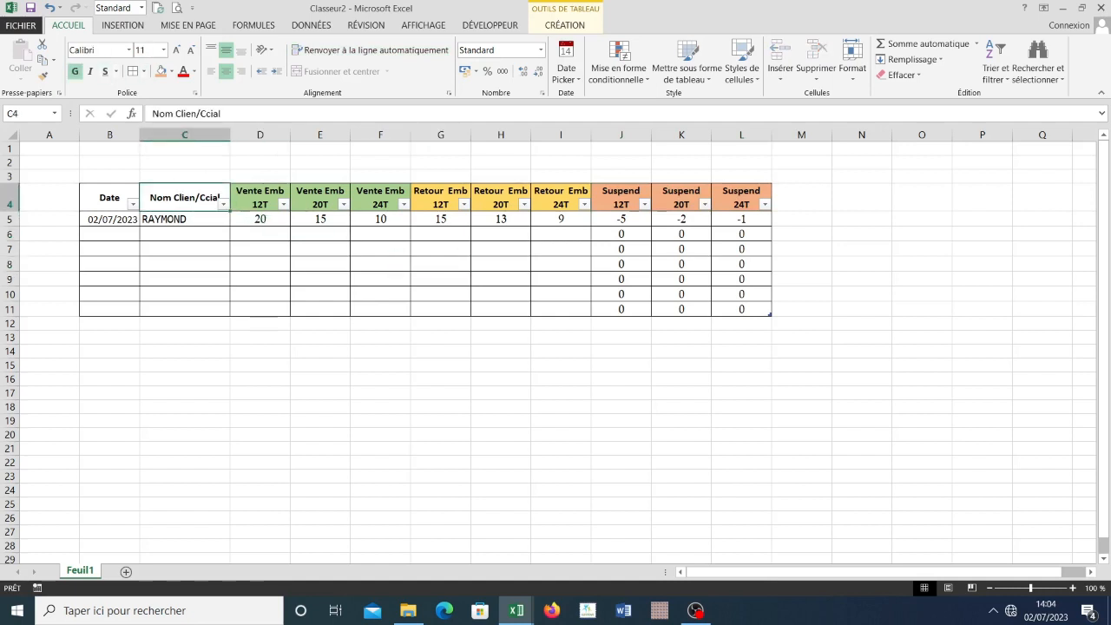
{"action": "left_click", "coordinate": [171, 71]}
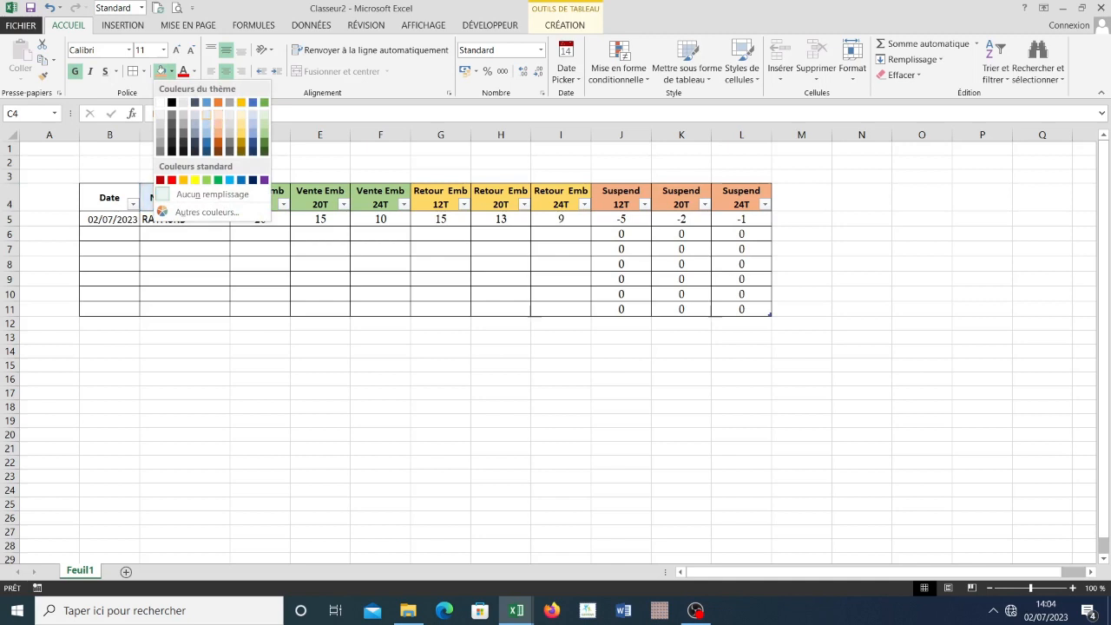
{"action": "left_click", "coordinate": [206, 115]}
{"action": "left_click", "coordinate": [110, 197]}
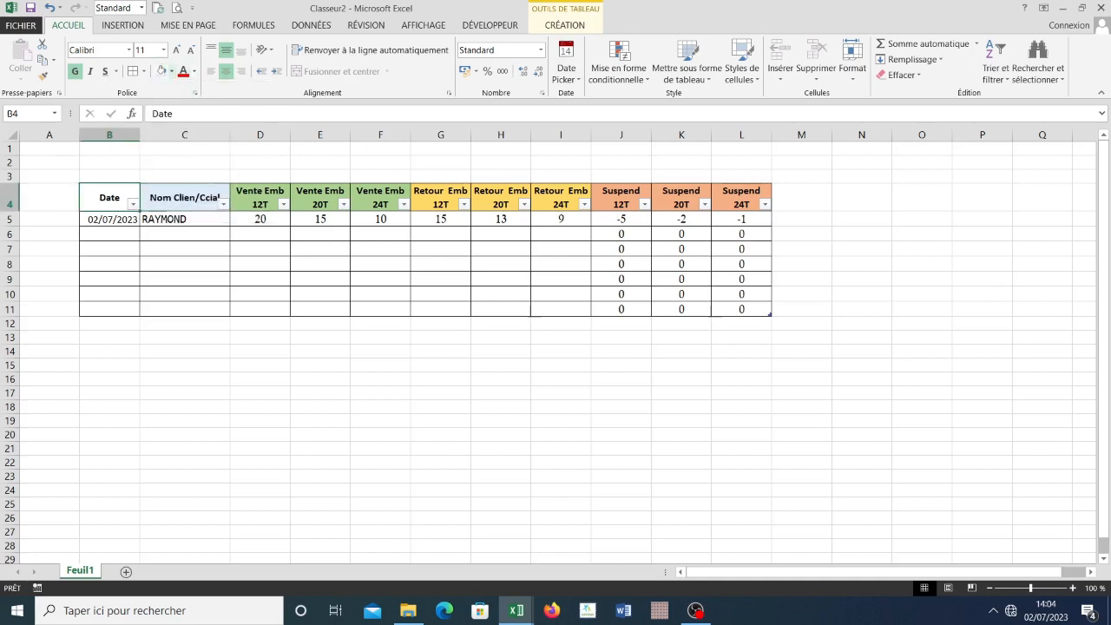
{"action": "left_click", "coordinate": [160, 72]}
{"action": "left_click", "coordinate": [184, 249]}
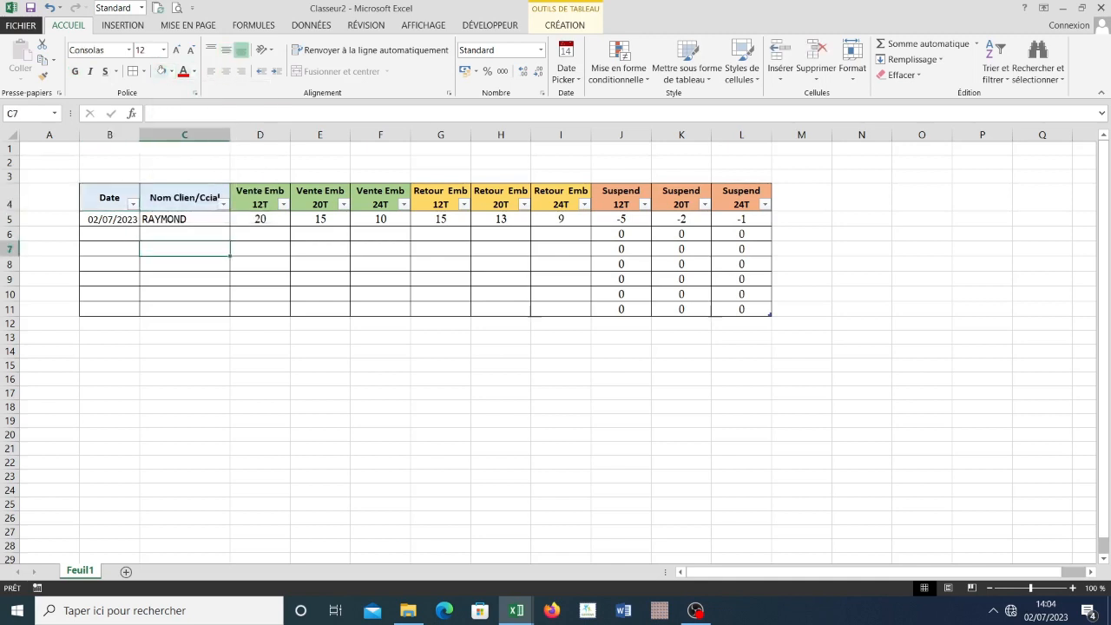
- Shade the sale quantity cells D5:F11 with the fill color White, Background 1, 5% darker
{"action": "left_click", "coordinate": [320, 249]}
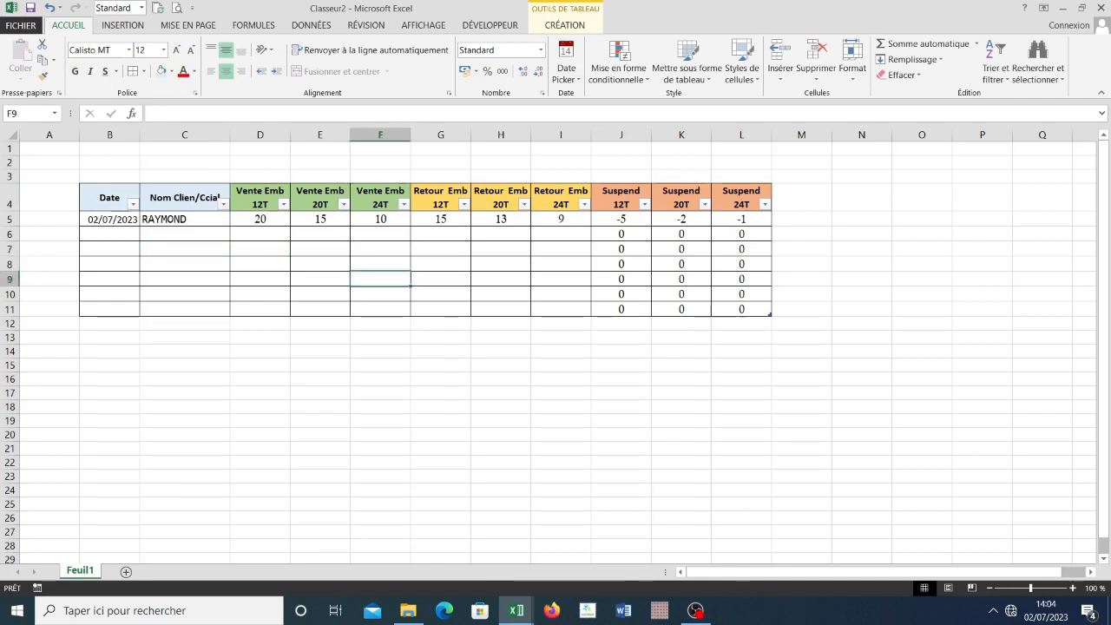
{"action": "left_click_drag", "start_coordinate": [260, 219], "coordinate": [441, 293]}
{"action": "left_click", "coordinate": [380, 279]}
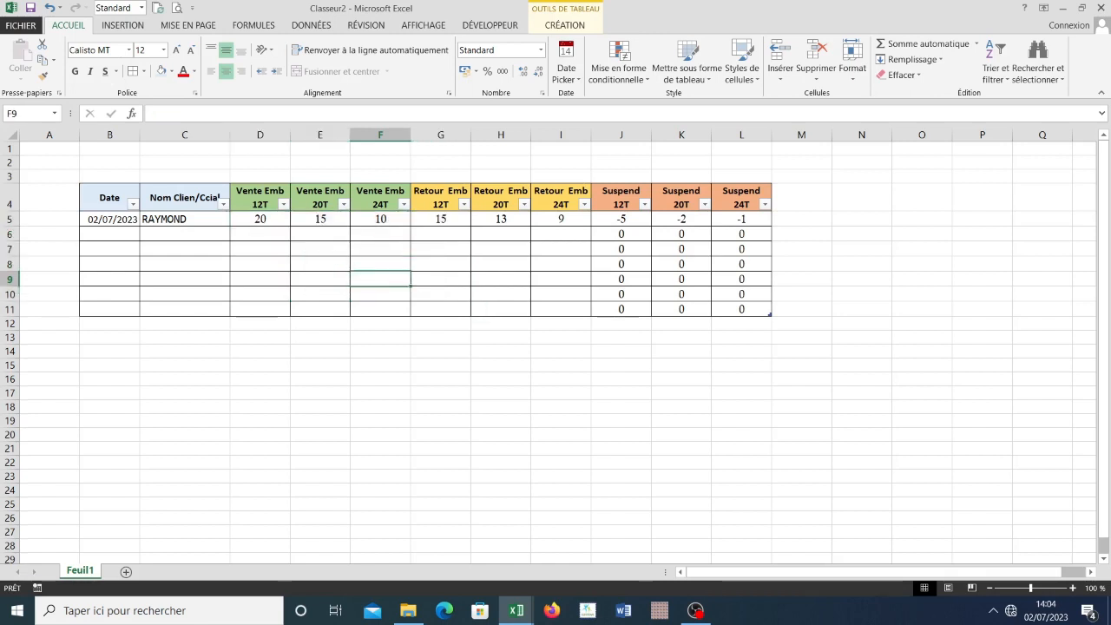
{"action": "left_click_drag", "start_coordinate": [259, 219], "coordinate": [381, 309]}
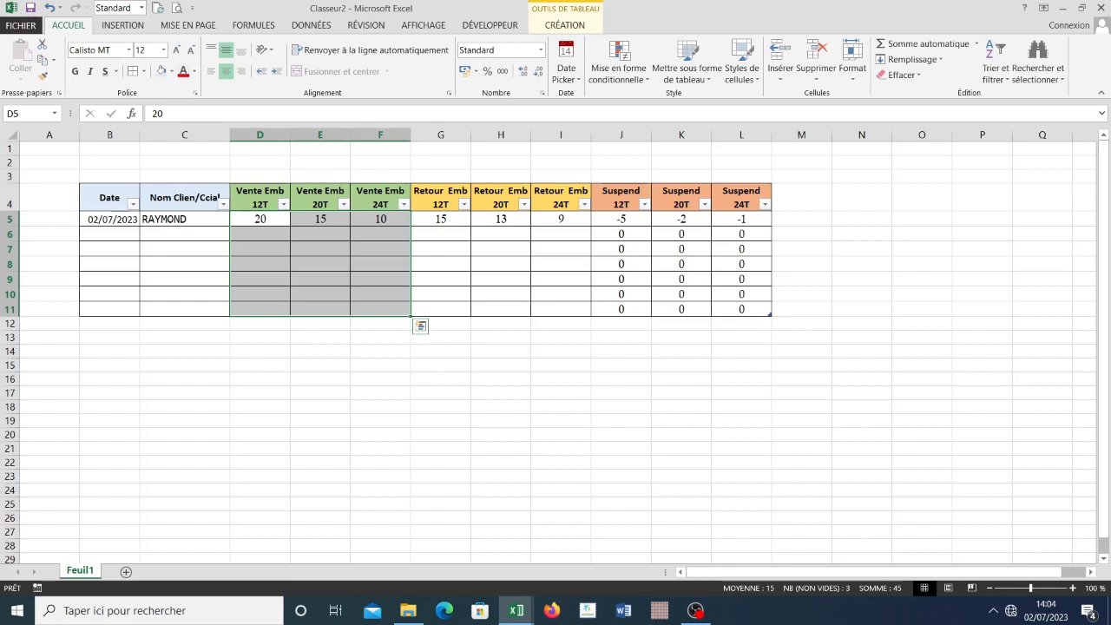
{"action": "left_click", "coordinate": [172, 72]}
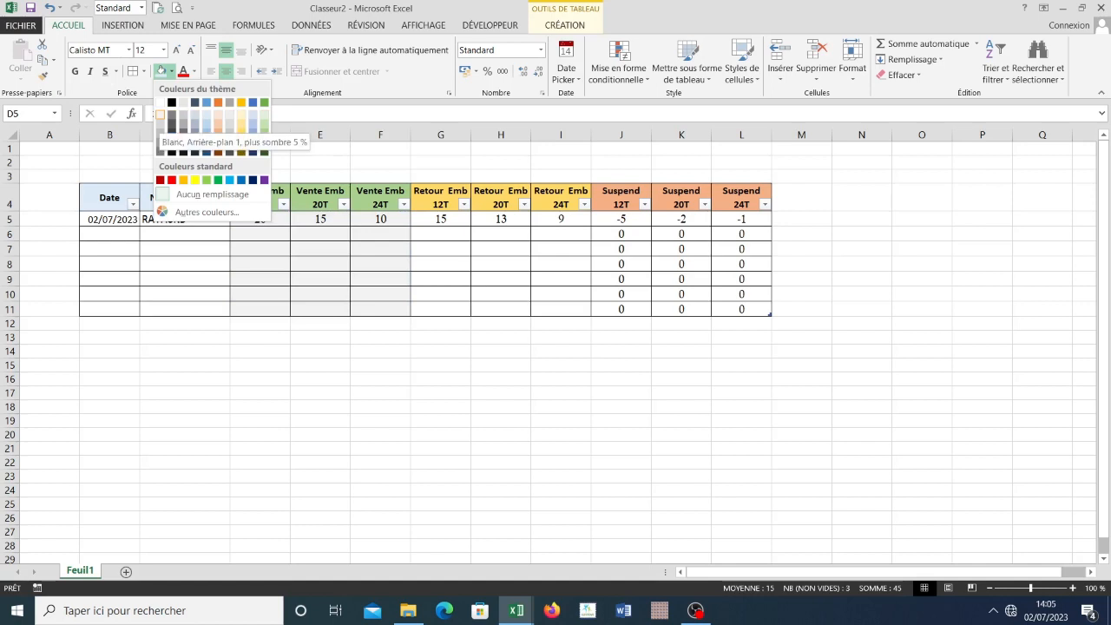
{"action": "left_click", "coordinate": [160, 114]}
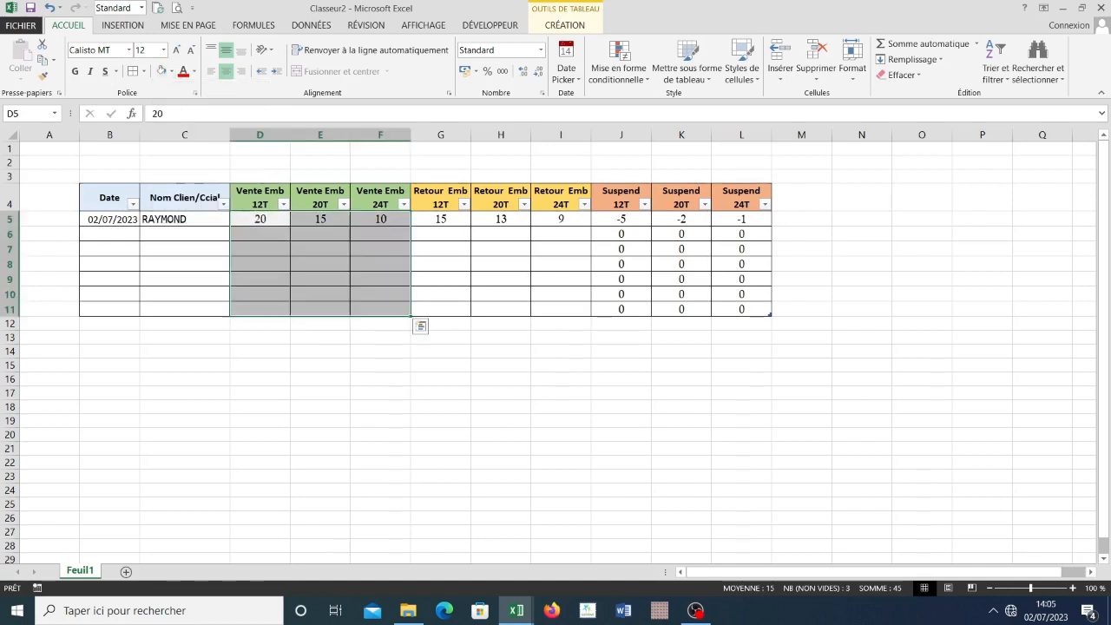
- Shade the return quantity cells G5:I11 with pale blue
{"action": "left_click_drag", "start_coordinate": [440, 219], "coordinate": [560, 309]}
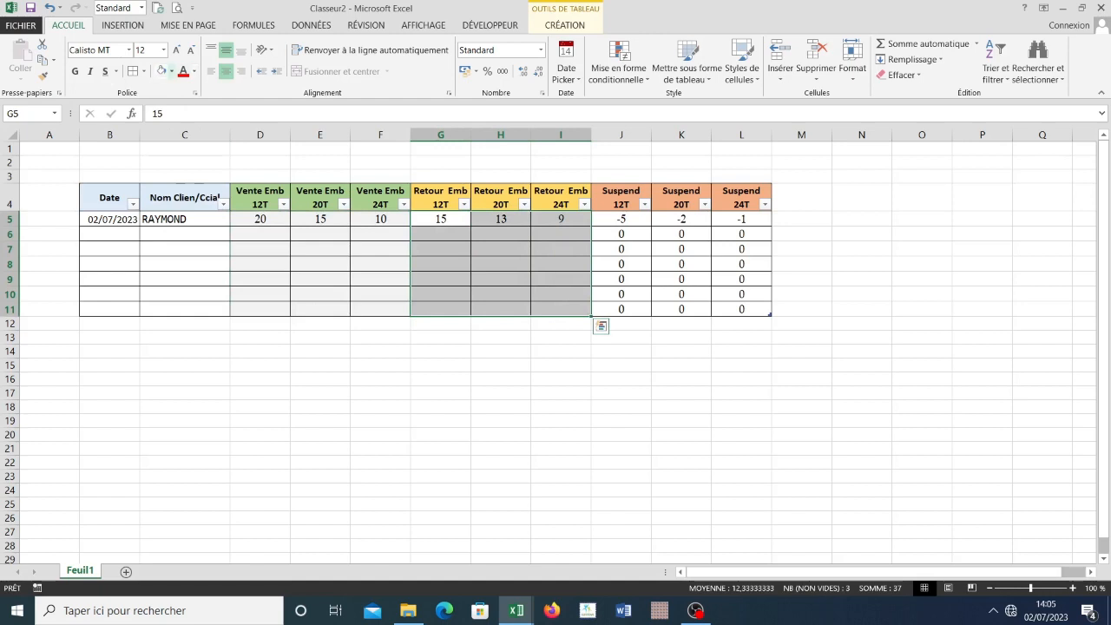
{"action": "left_click", "coordinate": [172, 72]}
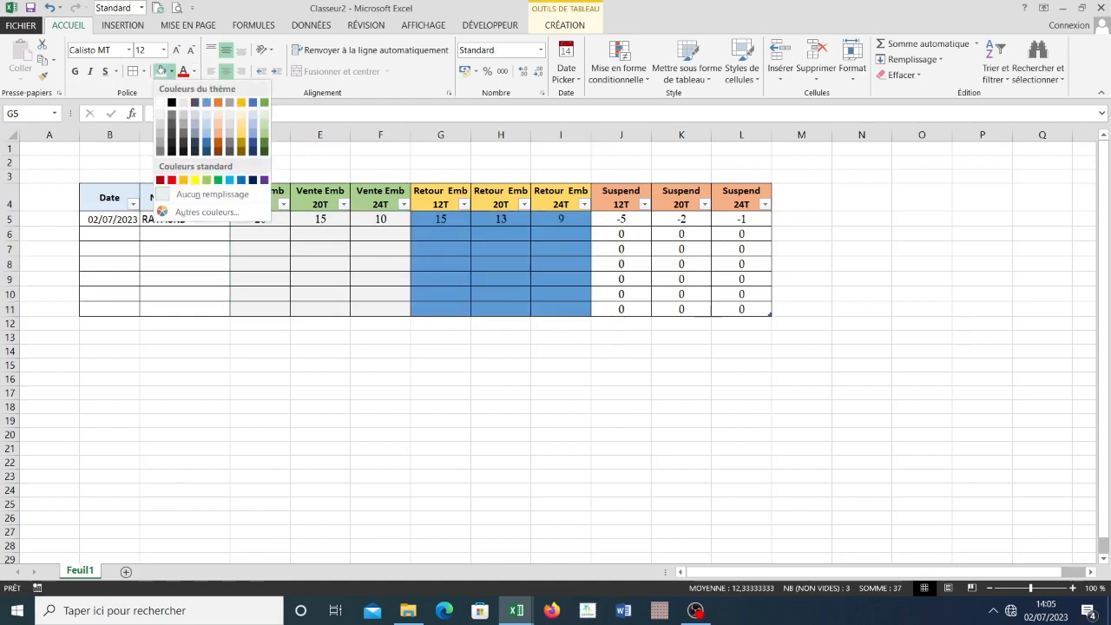
{"action": "left_click", "coordinate": [208, 194]}
{"action": "left_click", "coordinate": [561, 264]}
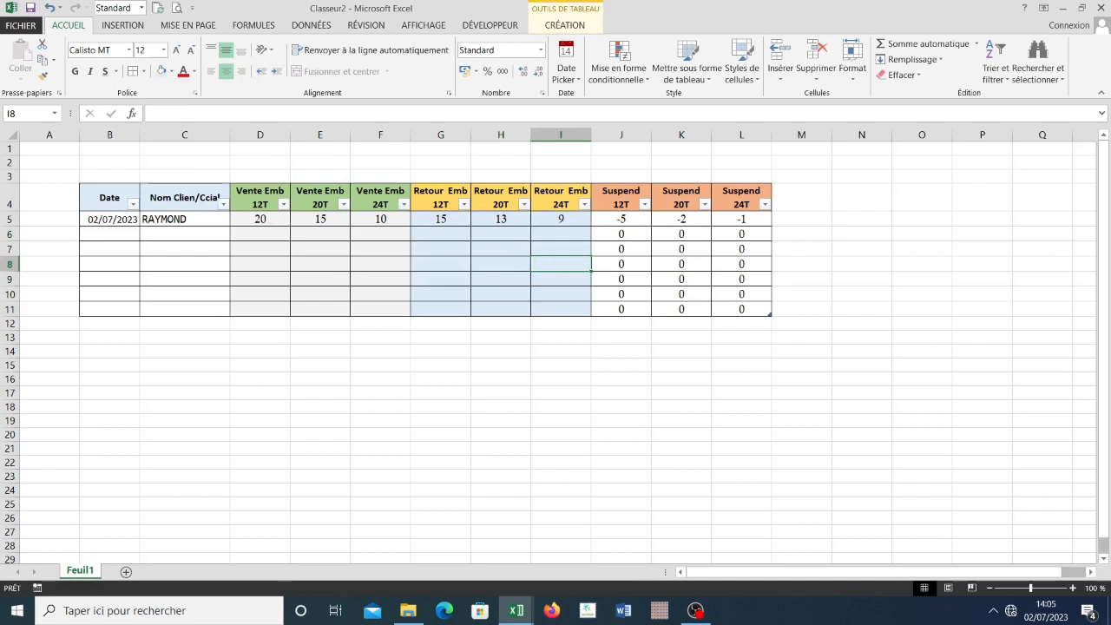
- Try the Calisto MT font on header row B4:L4 with column E auto-fitted, and undo both changes
{"action": "left_click_drag", "start_coordinate": [109, 198], "coordinate": [742, 198]}
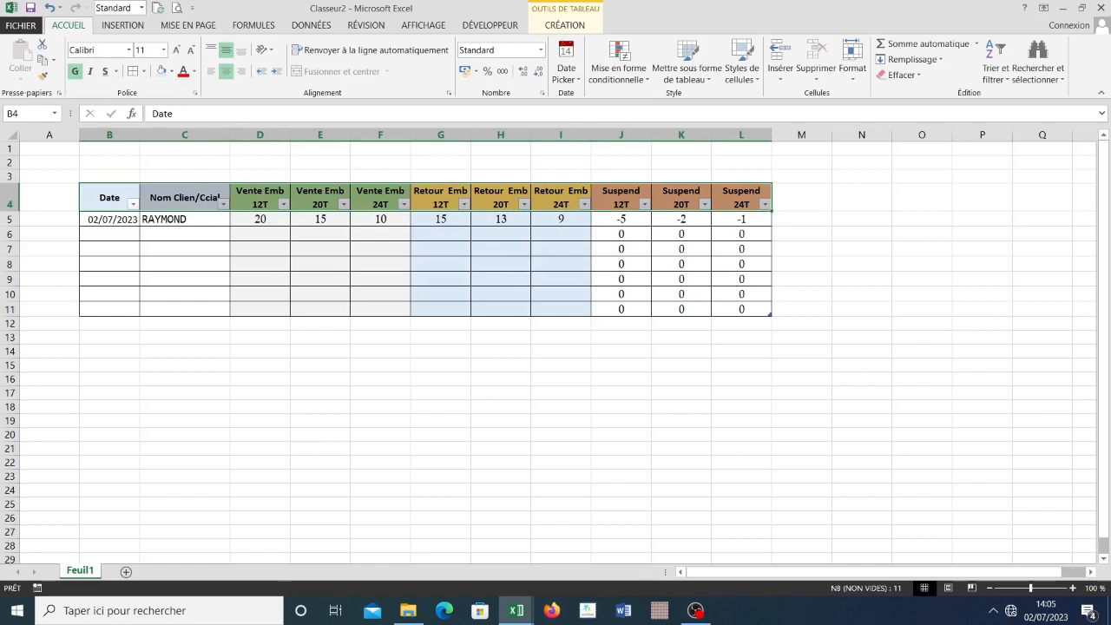
{"action": "left_click", "coordinate": [95, 50]}
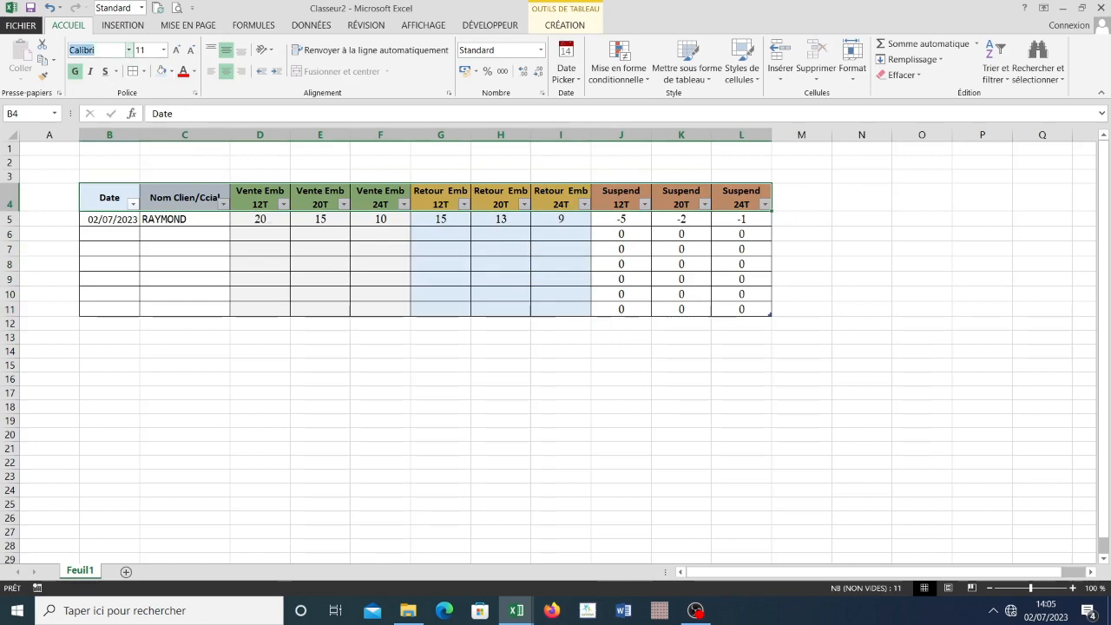
{"action": "type", "text": "Calisto MT"}
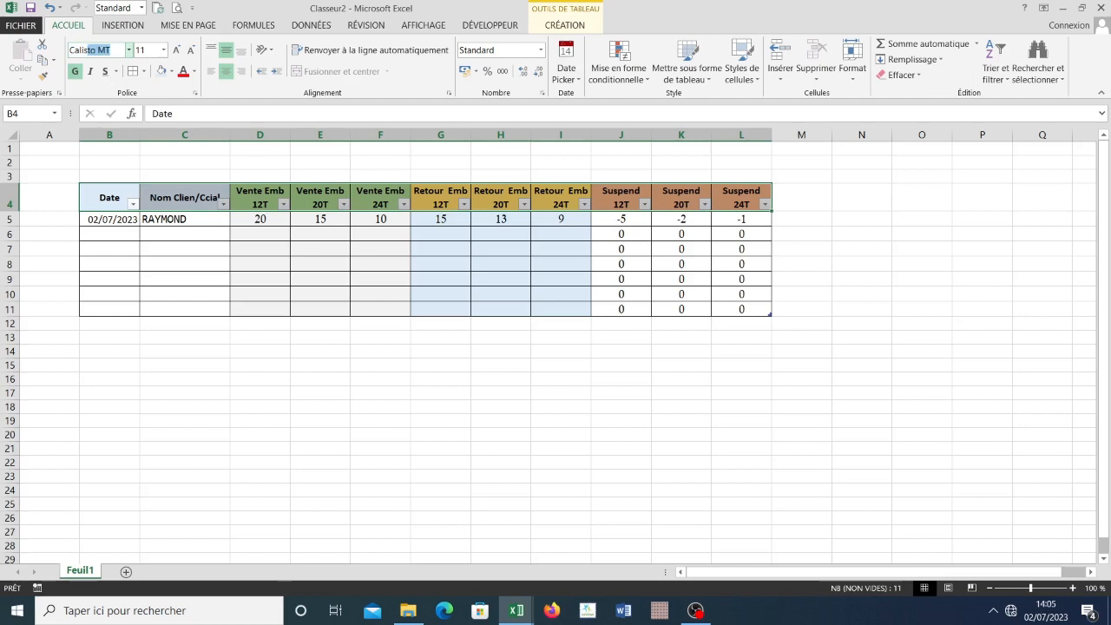
{"action": "key", "text": "Return"}
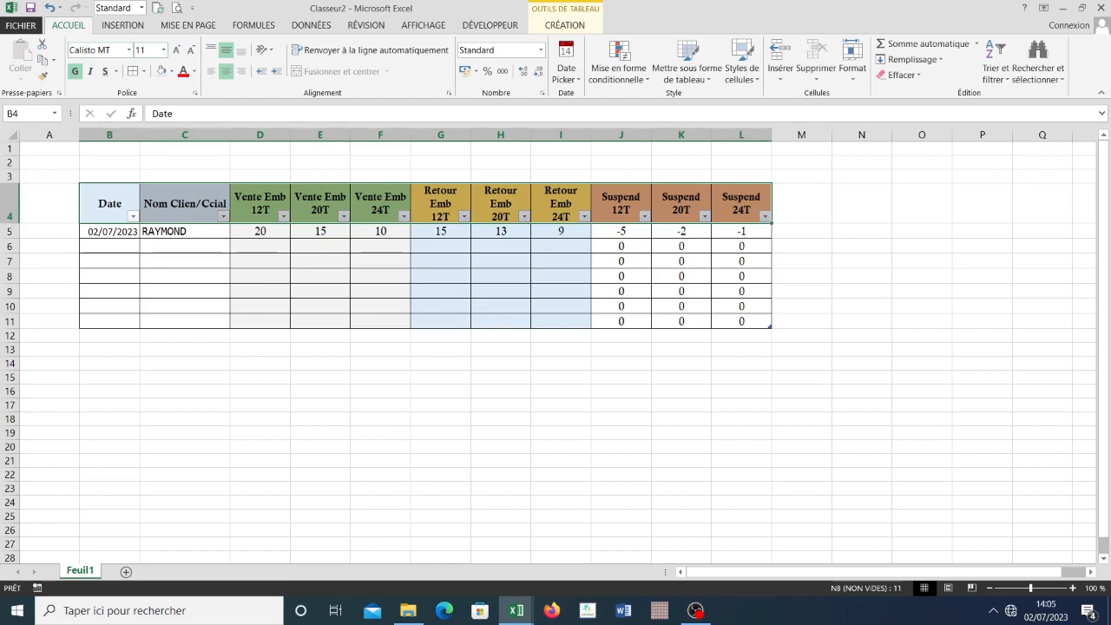
{"action": "double_click", "coordinate": [350, 134]}
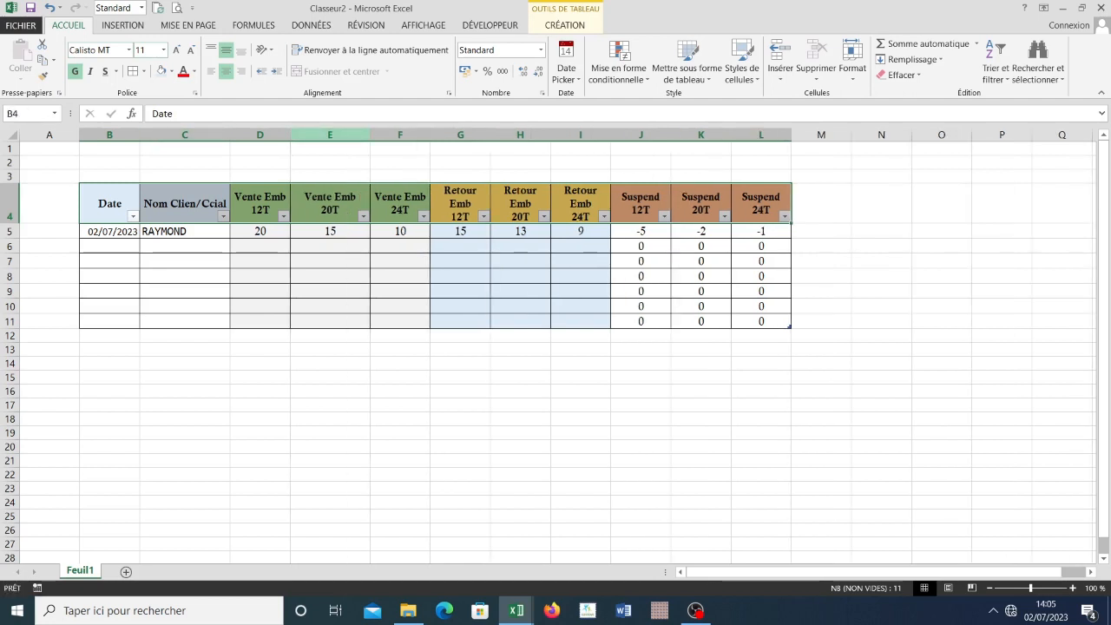
{"action": "key", "text": "ctrl+z"}
{"action": "key", "text": "ctrl+z"}
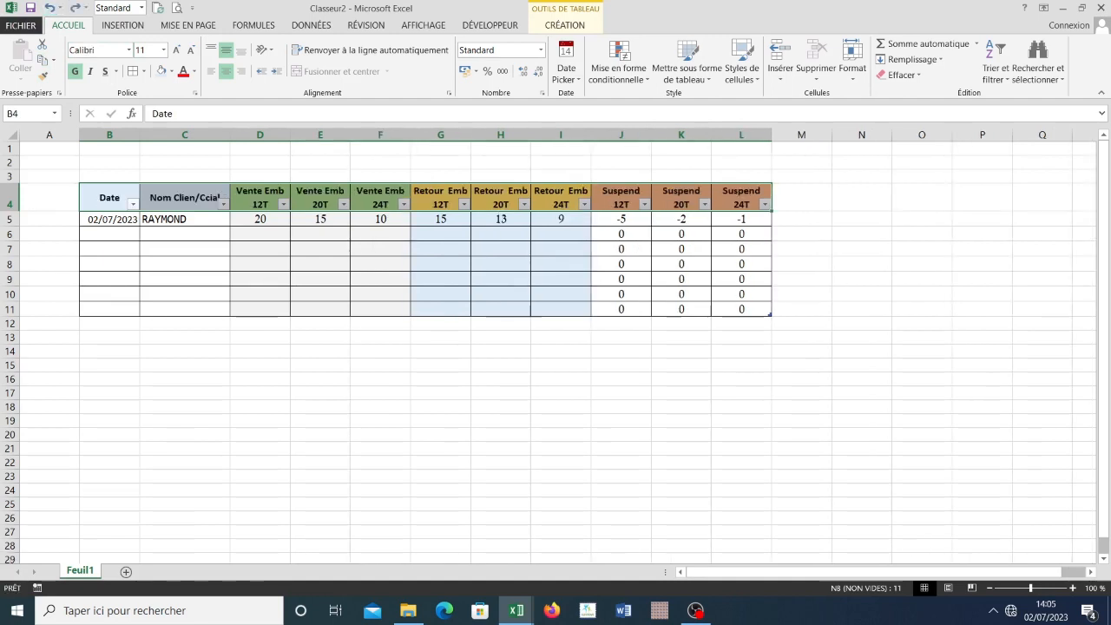
- Increase the font size of header row B4:L4 to 12 and slightly widen column I to fit its Retour Emb header on two lines
{"action": "left_click", "coordinate": [176, 51]}
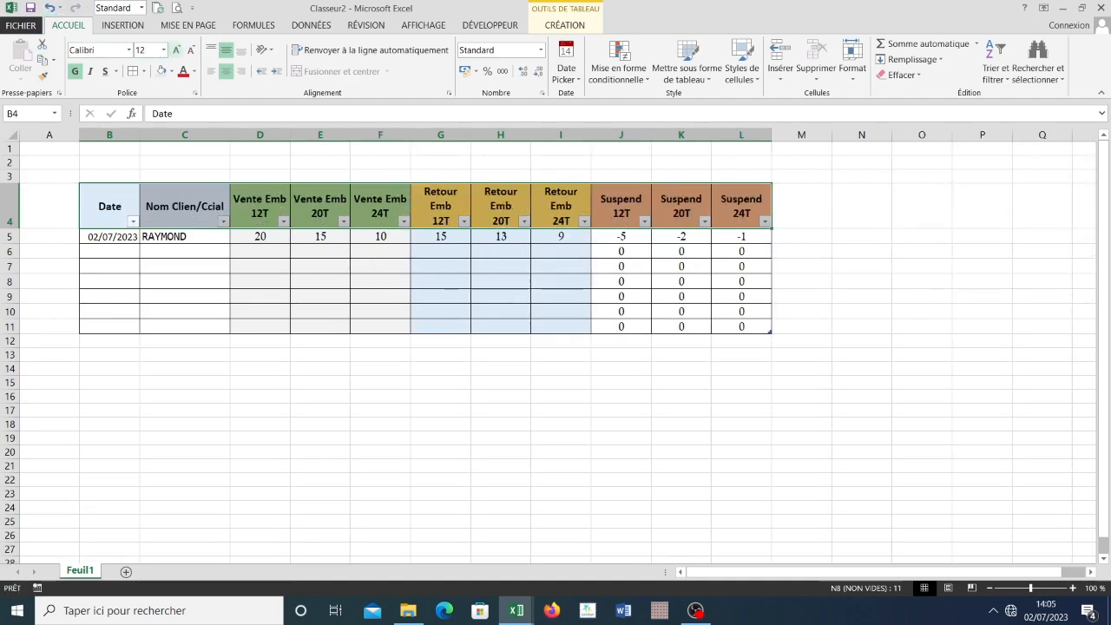
{"action": "left_click", "coordinate": [592, 135]}
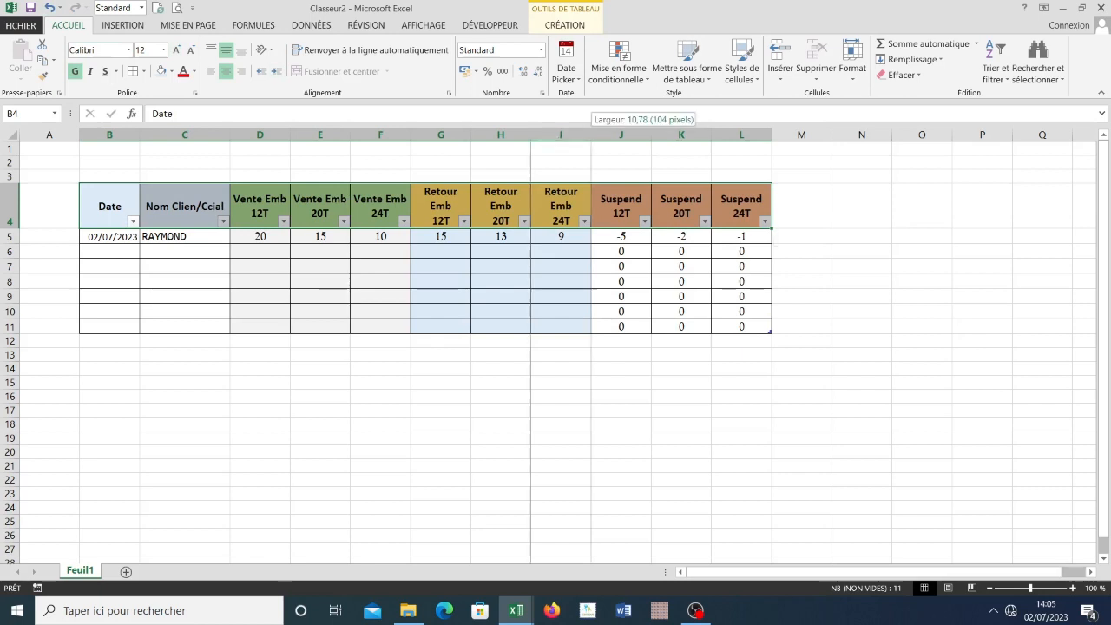
{"action": "left_click_drag", "start_coordinate": [591, 135], "coordinate": [597, 135]}
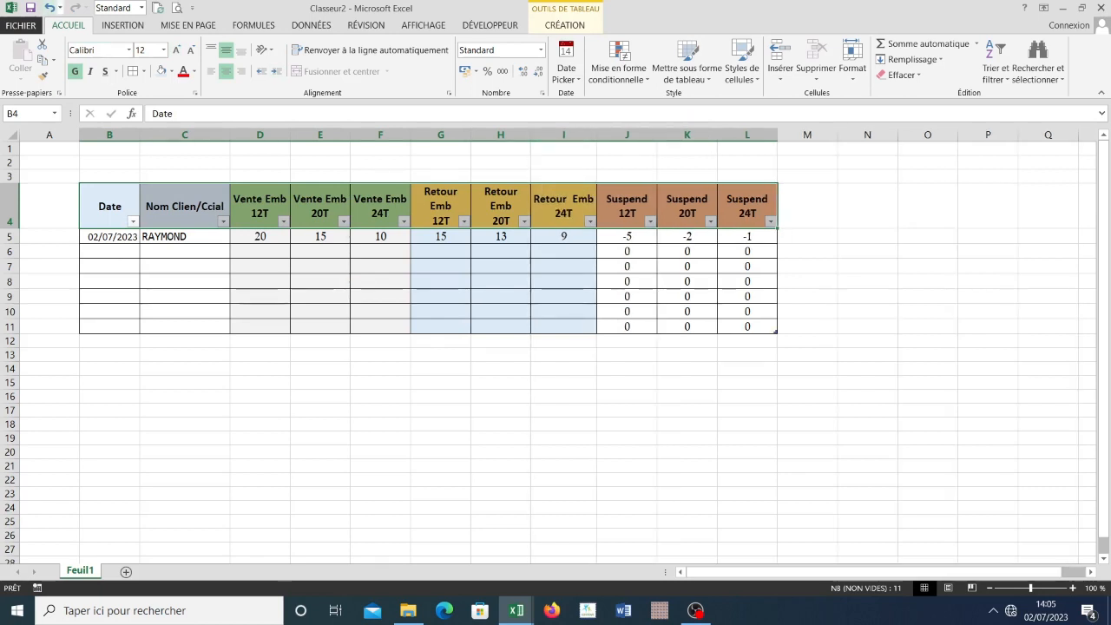
- Undo the widening of column I and reduce the font size of header row B4:L4 to 11
{"action": "key", "text": "ctrl+z"}
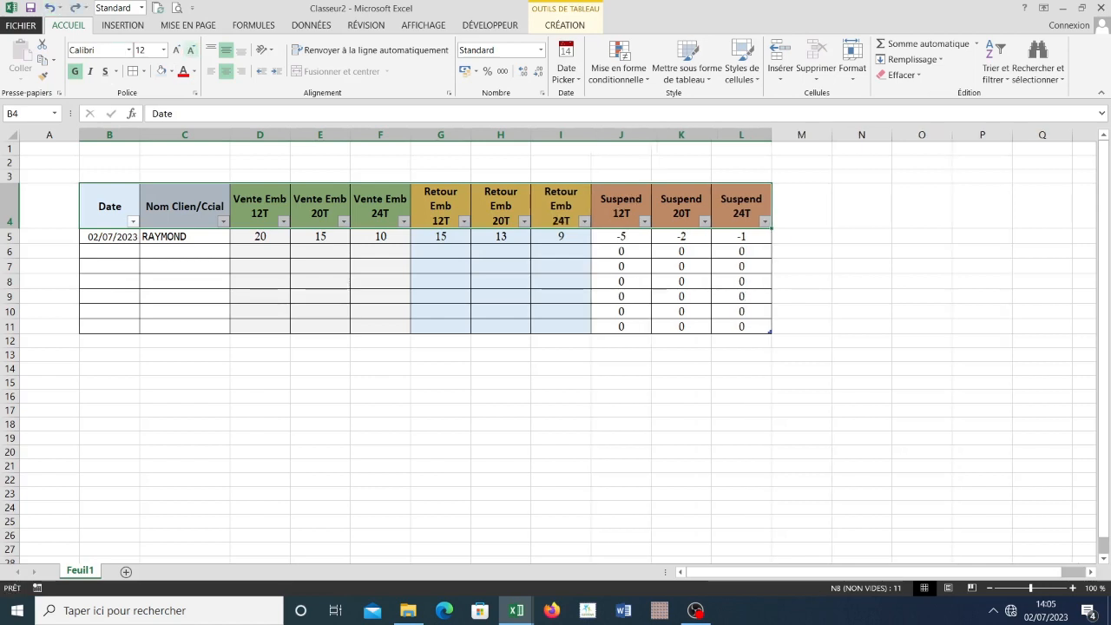
{"action": "left_click", "coordinate": [190, 50]}
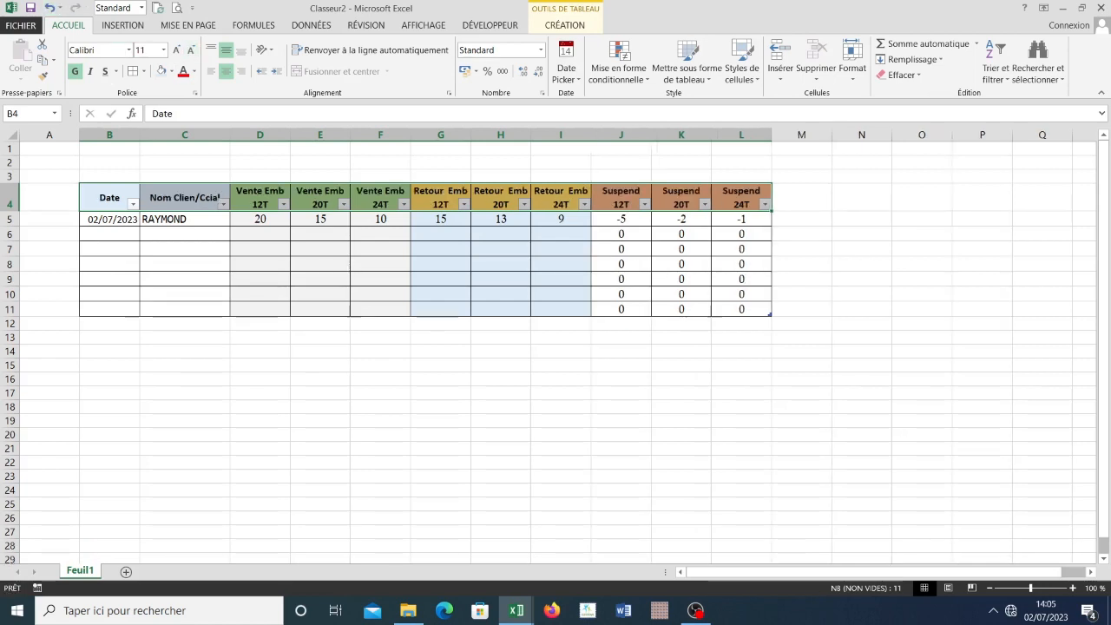
{"action": "left_click", "coordinate": [176, 50]}
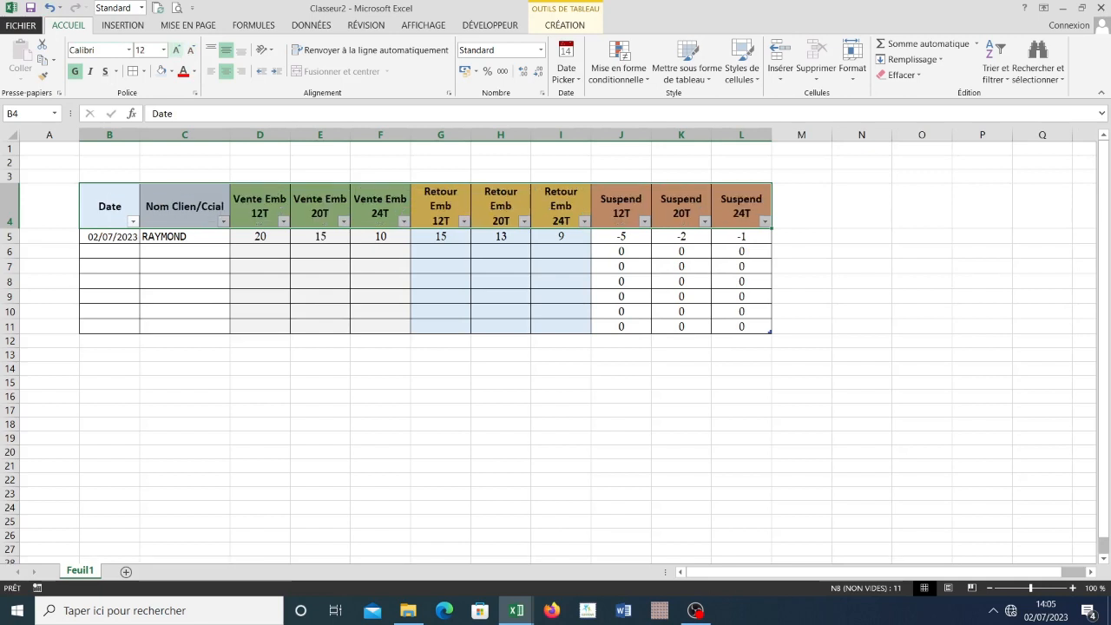
{"action": "left_click", "coordinate": [190, 50]}
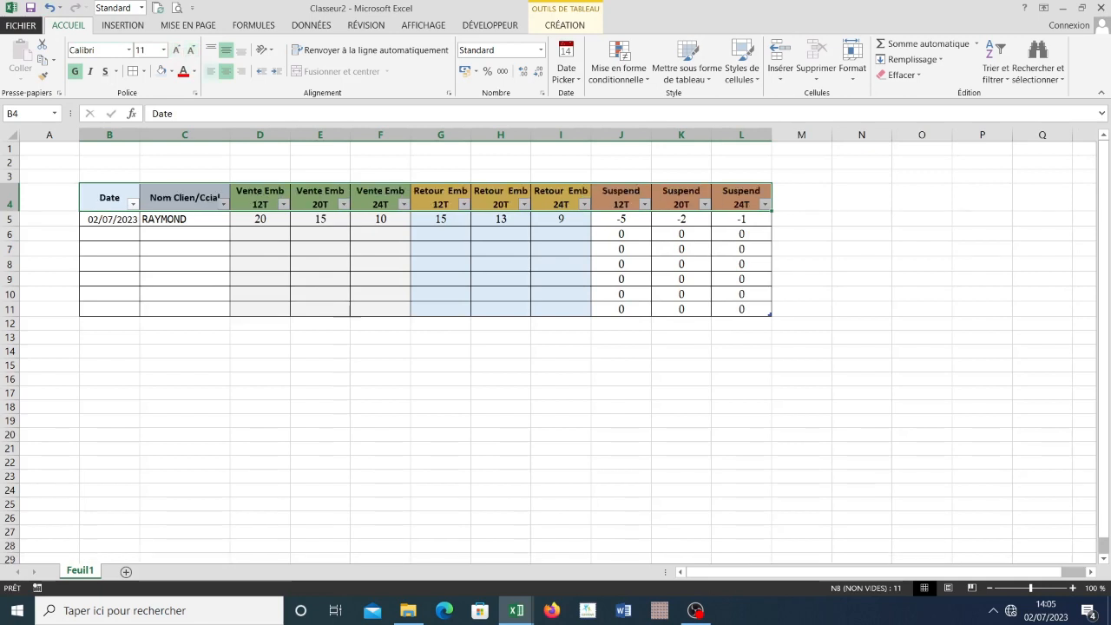
- Slightly widen the Date column B
{"action": "left_click", "coordinate": [184, 249]}
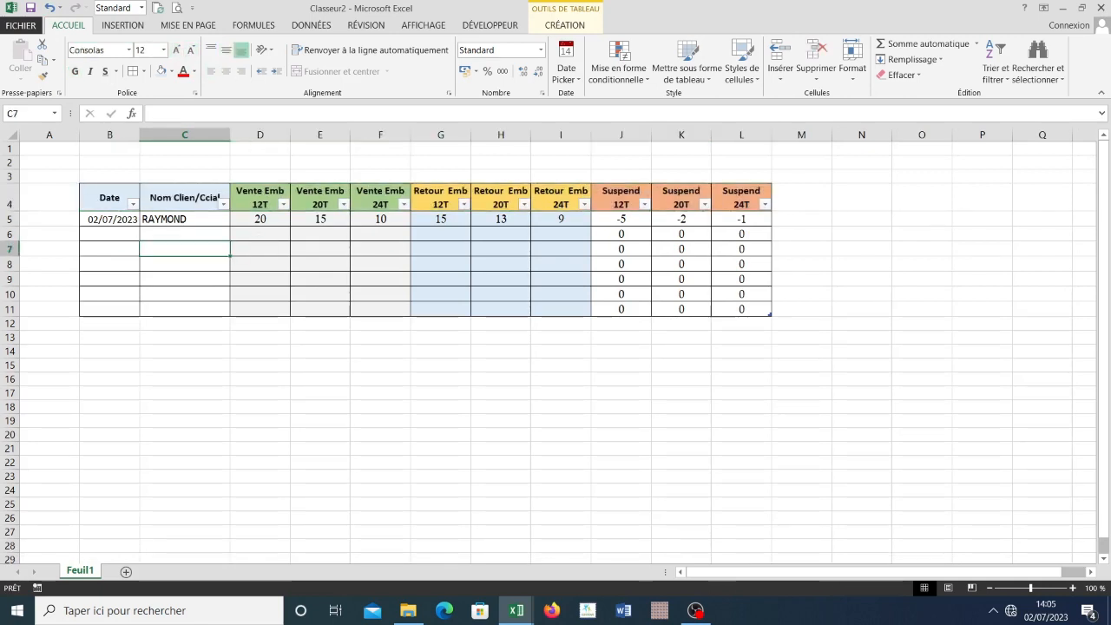
{"action": "left_click", "coordinate": [259, 279]}
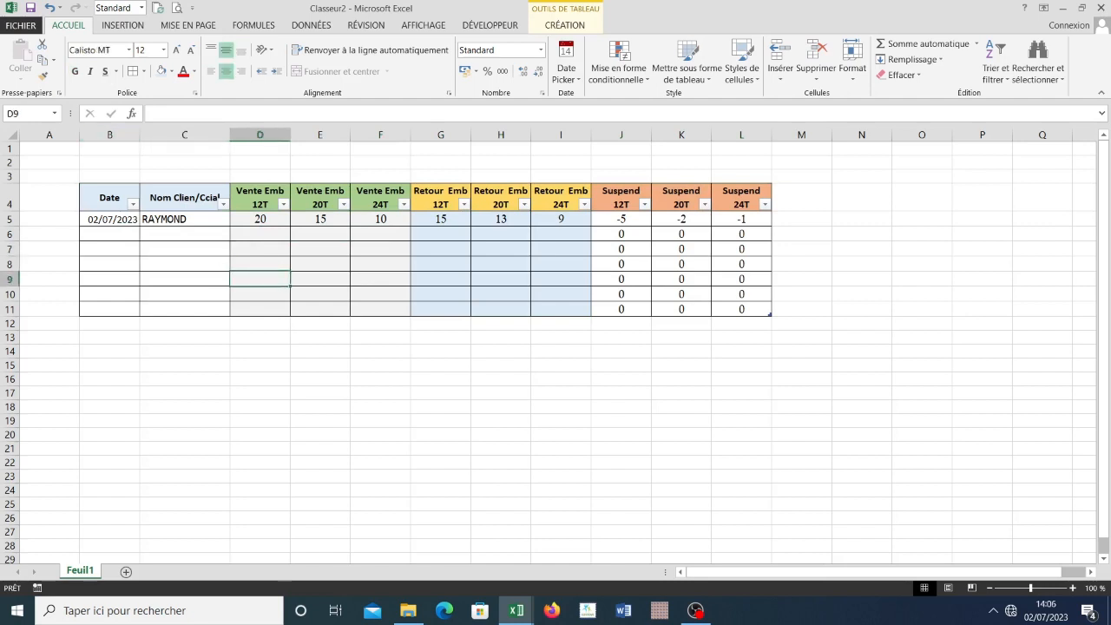
{"action": "left_click_drag", "start_coordinate": [139, 135], "coordinate": [150, 135]}
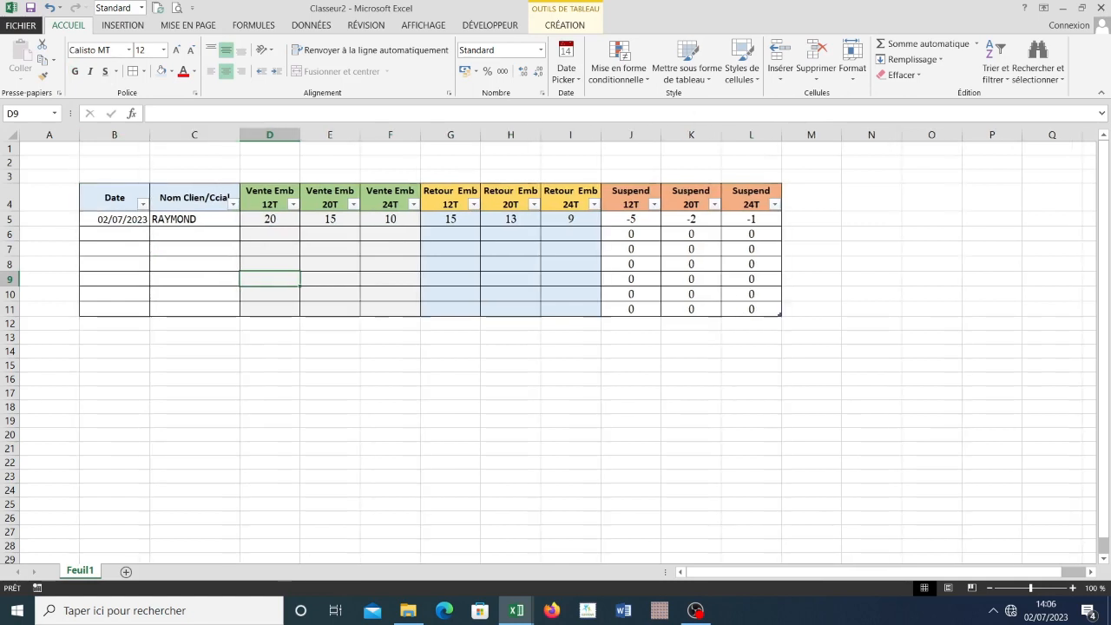
- Open the number format settings for date cells B5:B11, browse the Date types and choose the Personnalisée category
{"action": "left_click", "coordinate": [115, 219]}
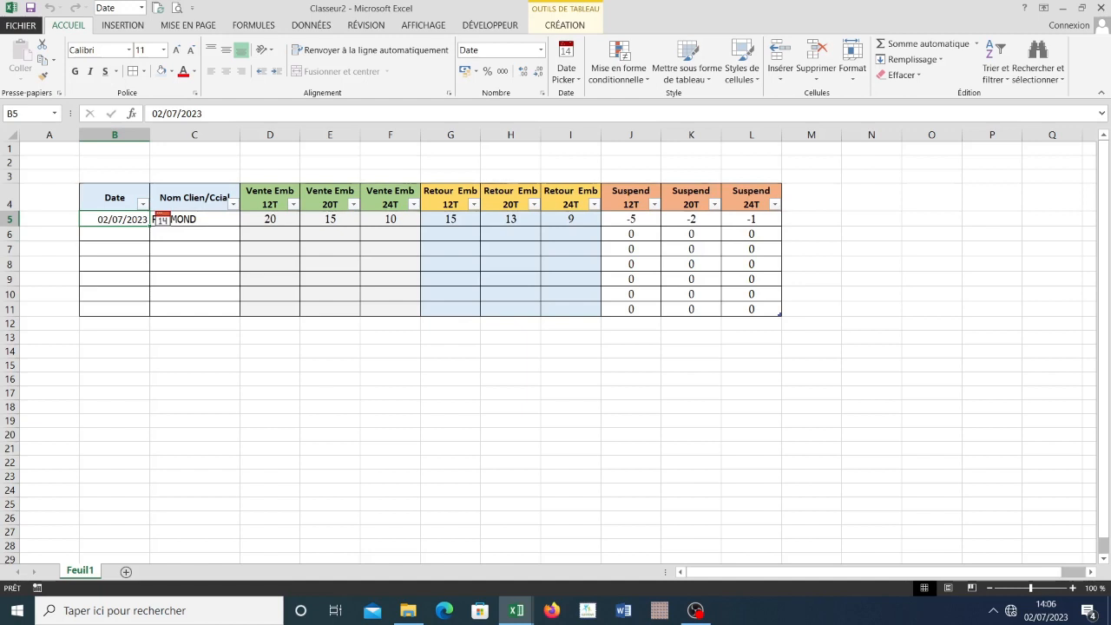
{"action": "key", "text": "ctrl+shift+Down"}
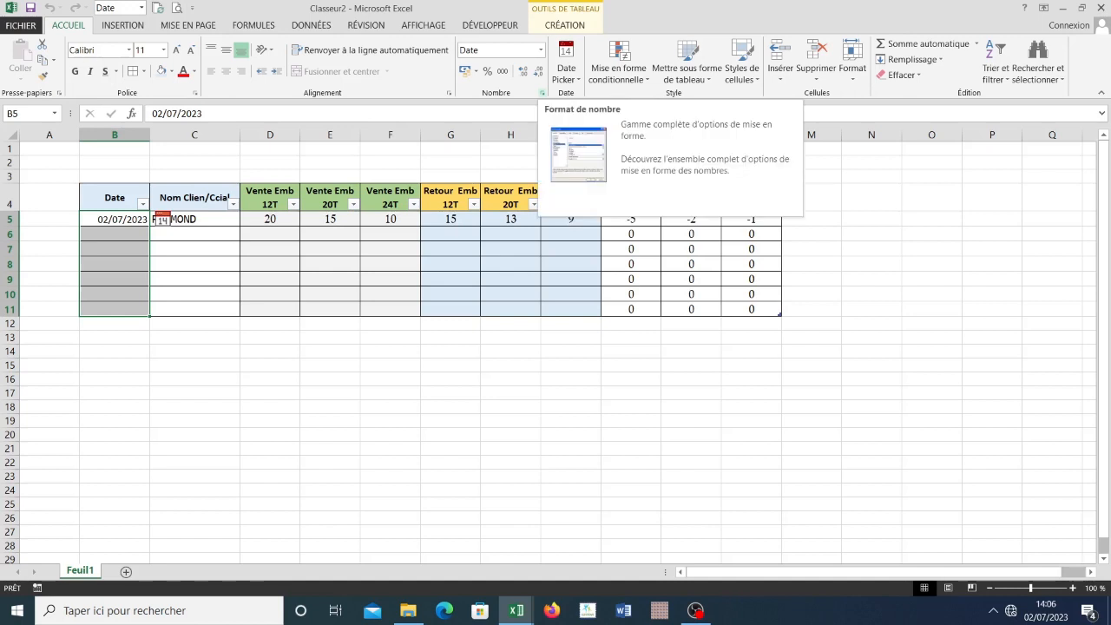
{"action": "left_click", "coordinate": [541, 93]}
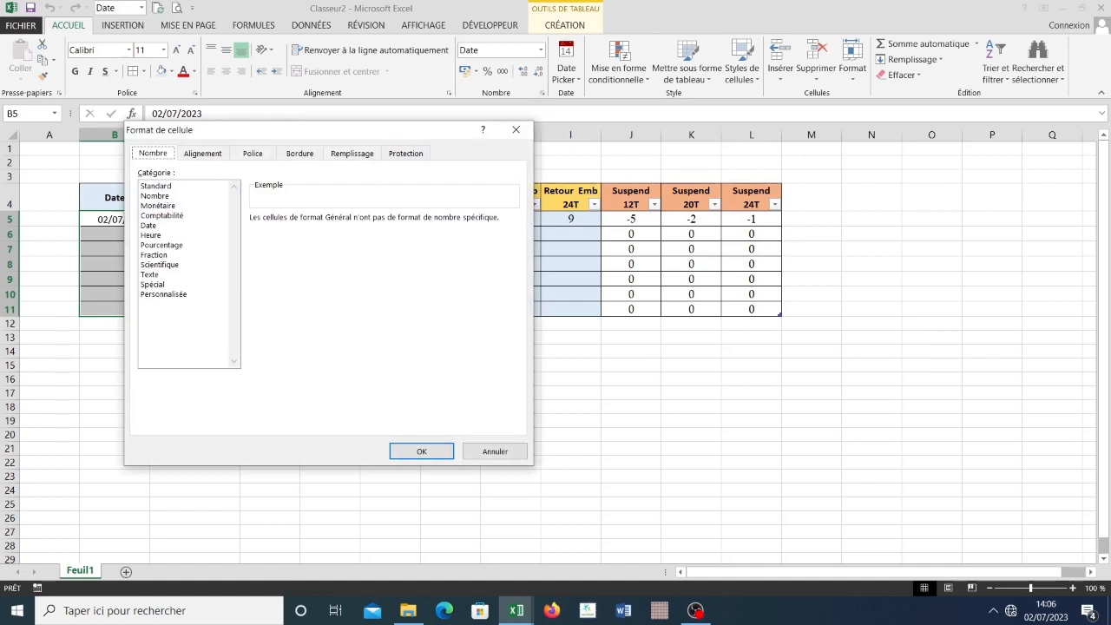
{"action": "left_click", "coordinate": [149, 226]}
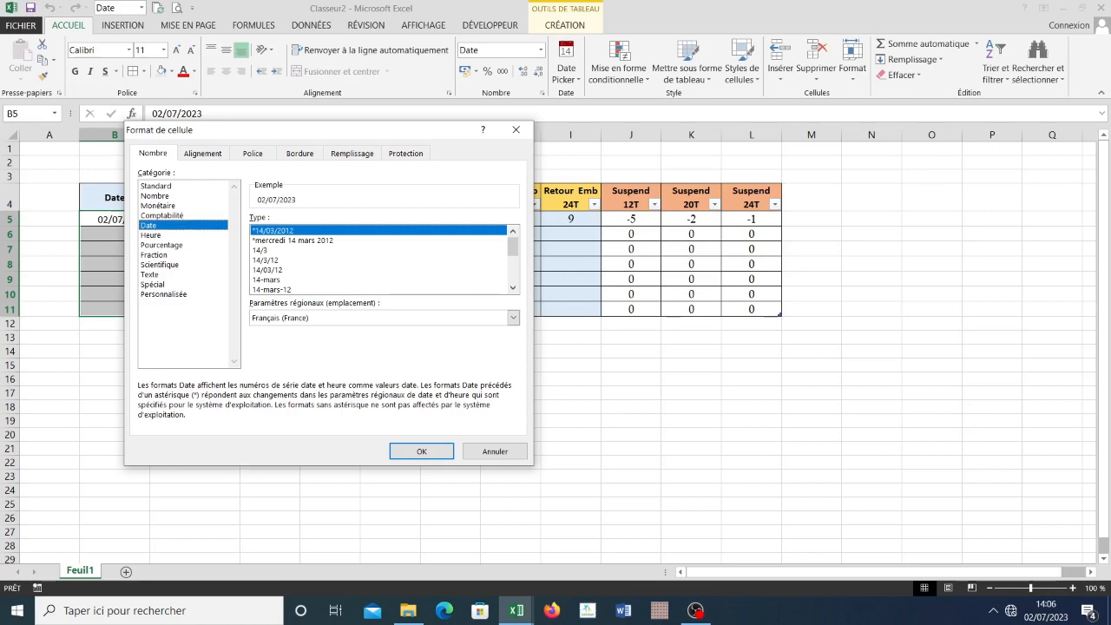
{"action": "left_click_drag", "start_coordinate": [313, 130], "coordinate": [410, 122]}
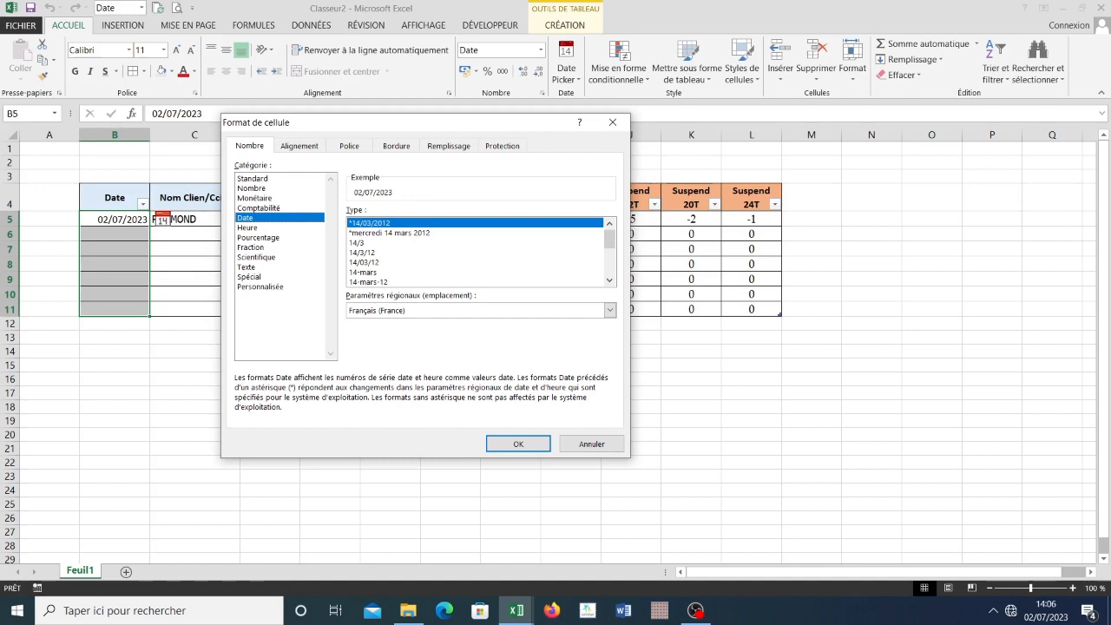
{"action": "left_click", "coordinate": [610, 280]}
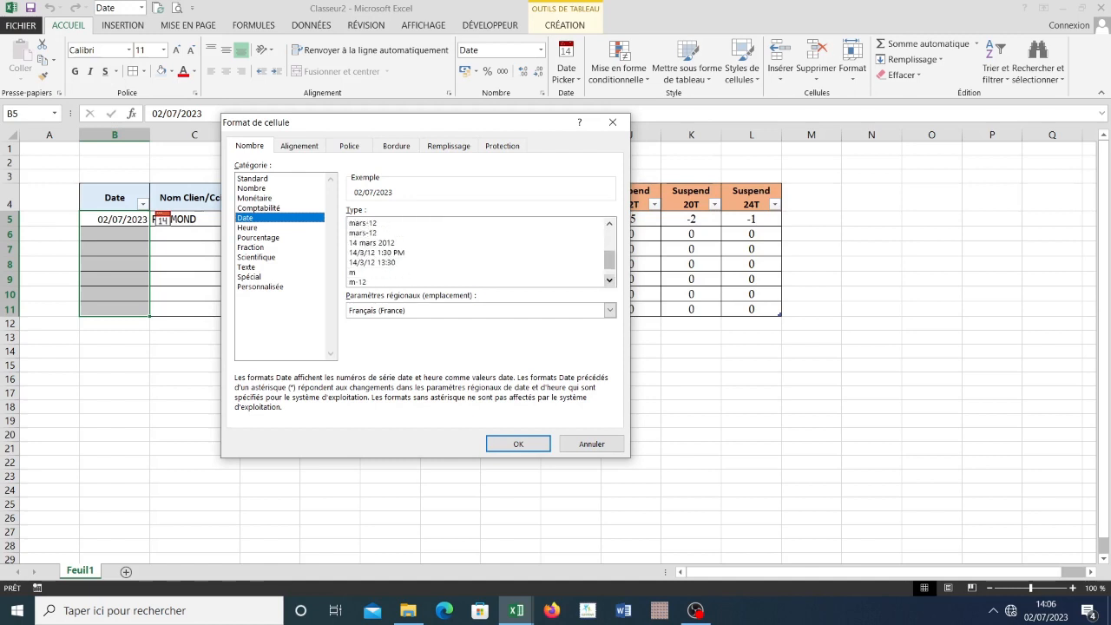
{"action": "left_click", "coordinate": [610, 281]}
{"action": "left_click", "coordinate": [609, 281]}
{"action": "left_click", "coordinate": [610, 281]}
{"action": "left_click", "coordinate": [610, 281]}
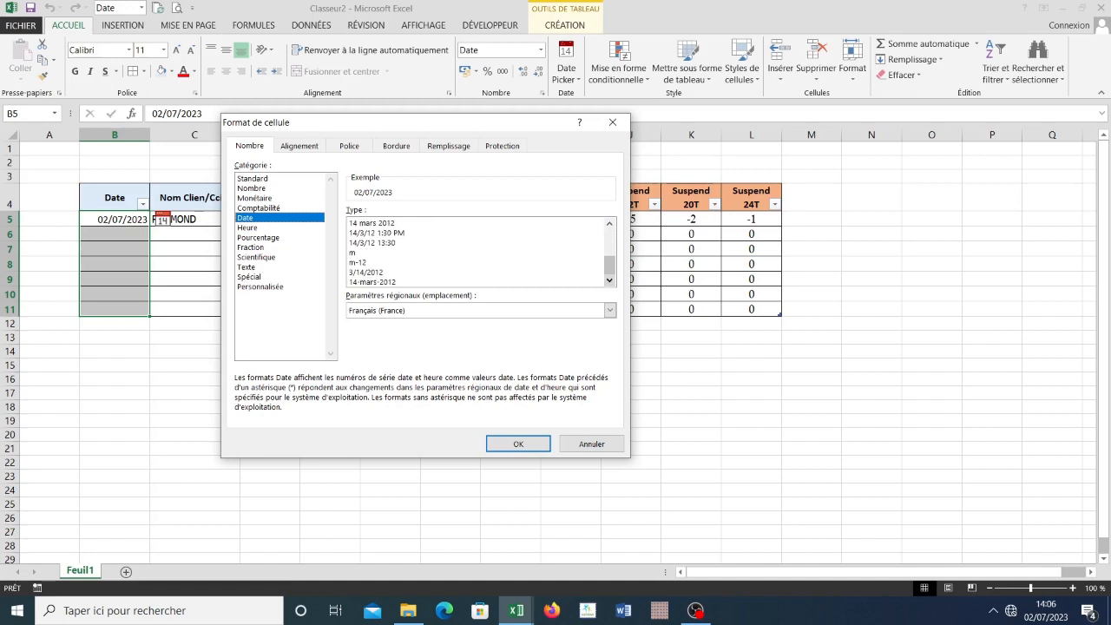
{"action": "left_click", "coordinate": [609, 224]}
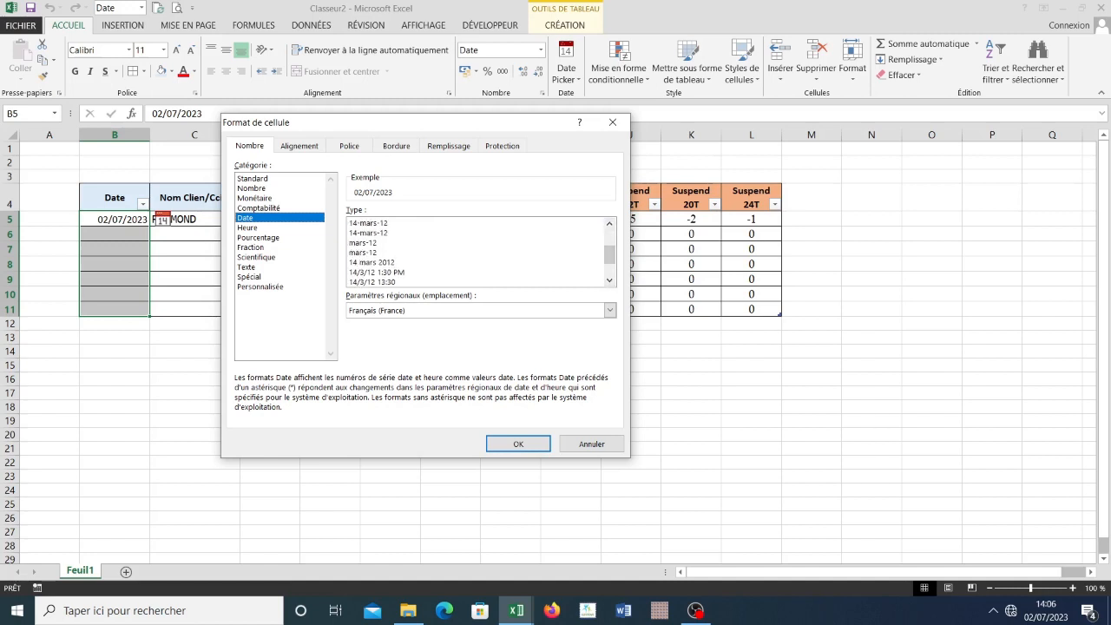
{"action": "left_click", "coordinate": [261, 287]}
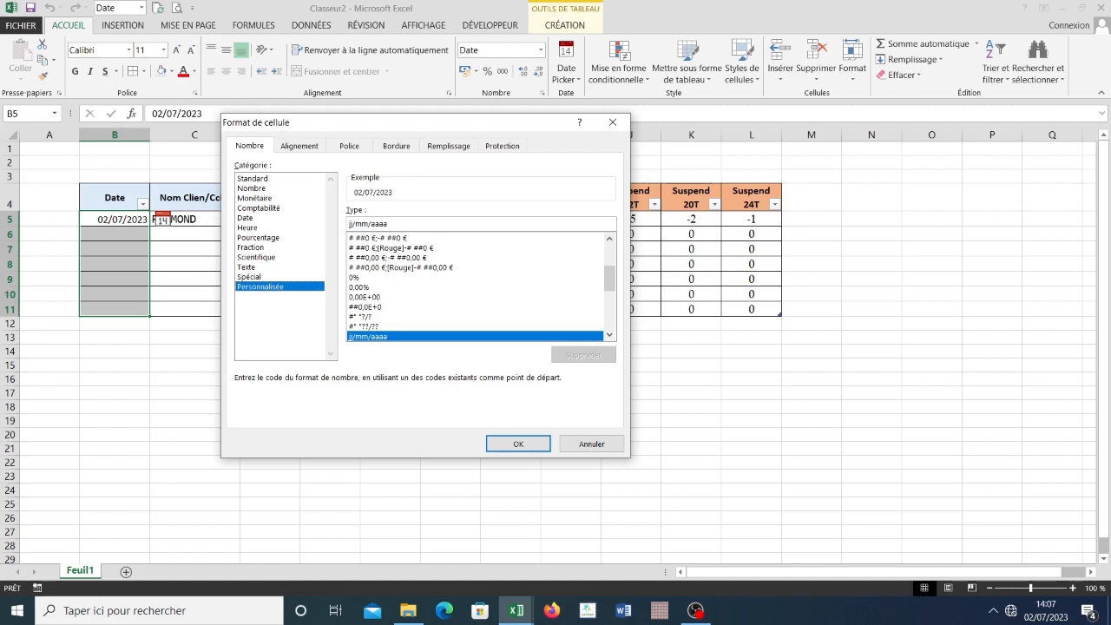
- Try the custom format code jjjj/mmmm/aaaa for the date cells
{"action": "double_click", "coordinate": [369, 224]}
{"action": "left_click", "coordinate": [351, 224]}
{"action": "type", "text": "j"}
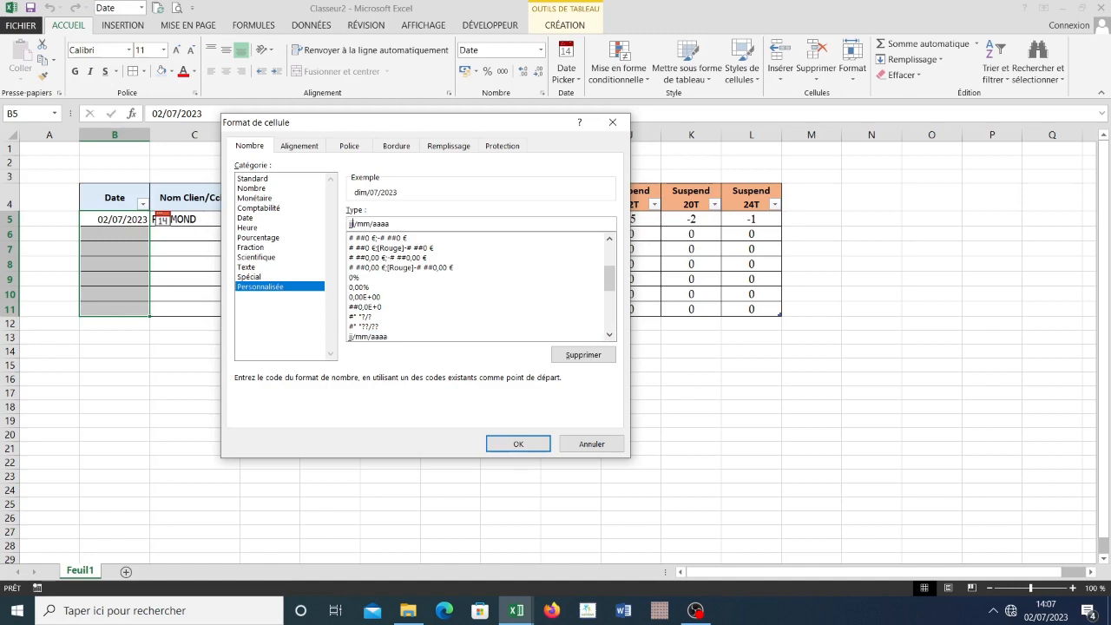
{"action": "type", "text": "j"}
{"action": "type", "text": "j"}
{"action": "key", "text": "BackSpace"}
{"action": "type", "text": "m"}
{"action": "type", "text": "m"}
- Replace the custom format code with jjjj jj-mm-aaaa and apply it to date cells B5:B11
{"action": "key", "text": "shift+Left"}
{"action": "key", "text": "shift+Left"}
{"action": "key", "text": "shift+Left"}
{"action": "key", "text": "shift+Left"}
{"action": "key", "text": "shift+Left"}
{"action": "key", "text": "shift+Left"}
{"action": "key", "text": "shift+Left"}
{"action": "key", "text": "shift+Left"}
{"action": "key", "text": "shift+Left"}
{"action": "key", "text": "shift+Left"}
{"action": "key", "text": "shift+Left"}
{"action": "key", "text": "shift+Left"}
{"action": "key", "text": "shift+Left"}
{"action": "key", "text": "shift+Left"}
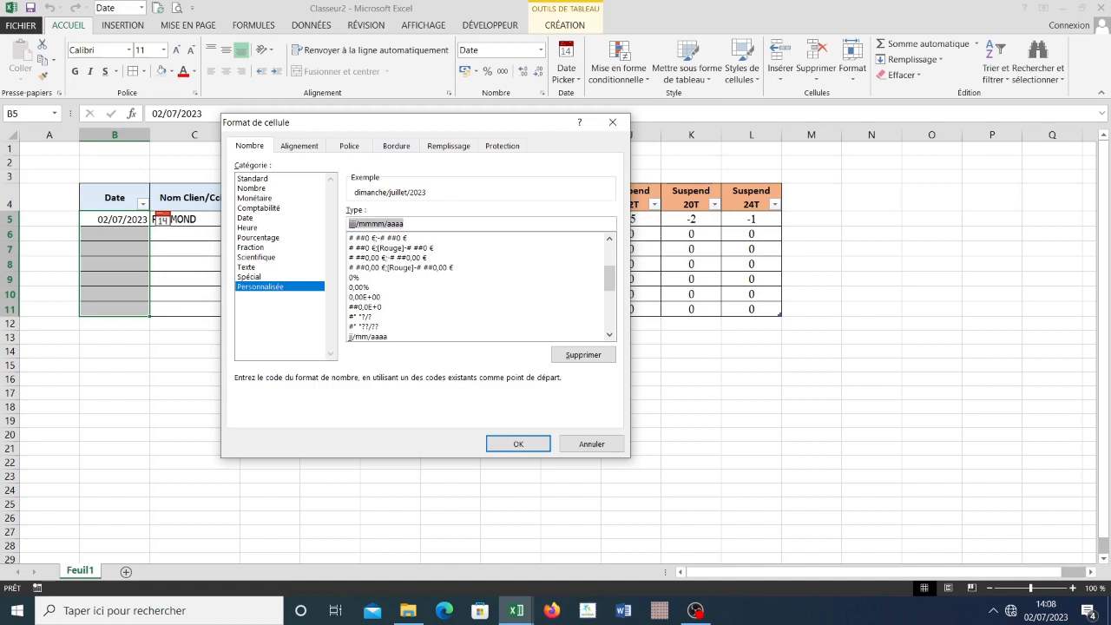
{"action": "key", "text": "BackSpace"}
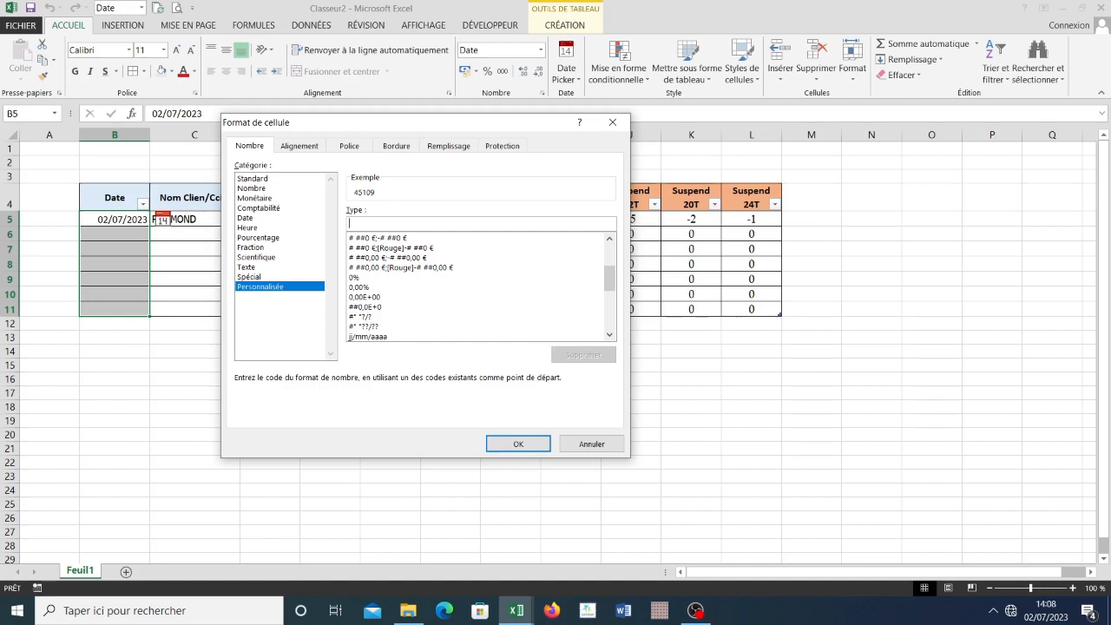
{"action": "type", "text": "jj"}
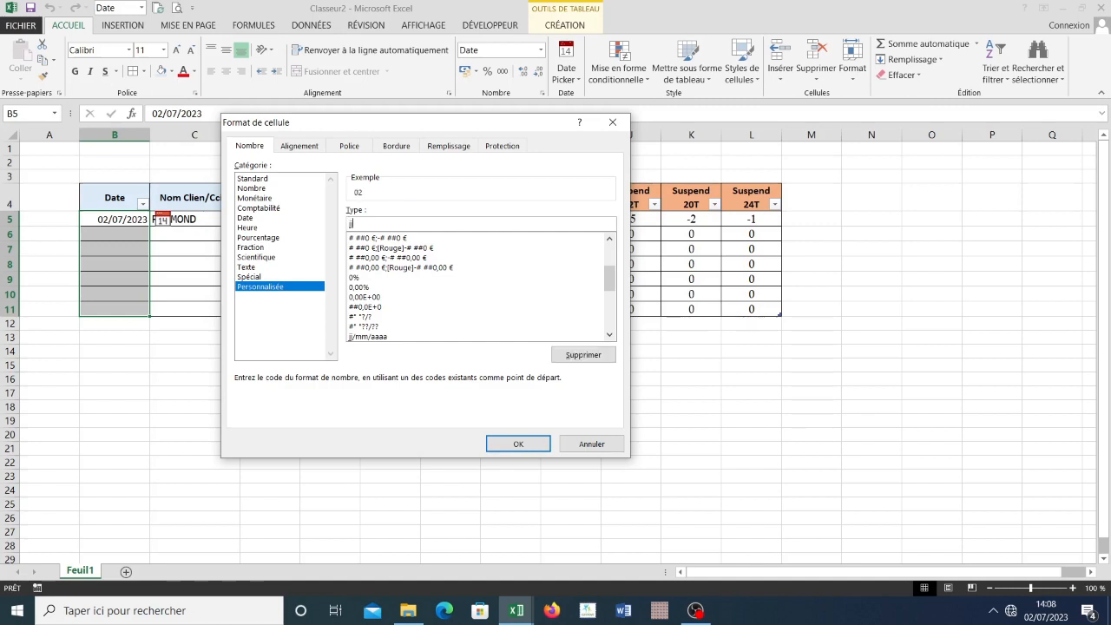
{"action": "key", "text": "BackSpace"}
{"action": "type", "text": "jjj"}
{"action": "type", "text": "j-mm-aaaz"}
{"action": "key", "text": "BackSpace"}
{"action": "type", "text": "a"}
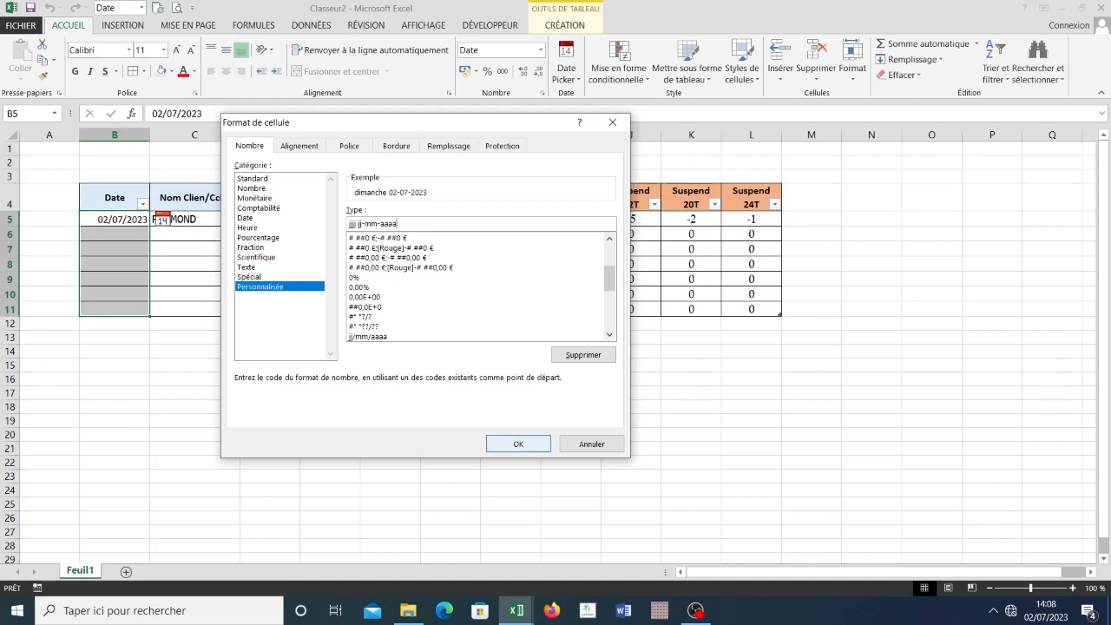
{"action": "left_click", "coordinate": [518, 444]}
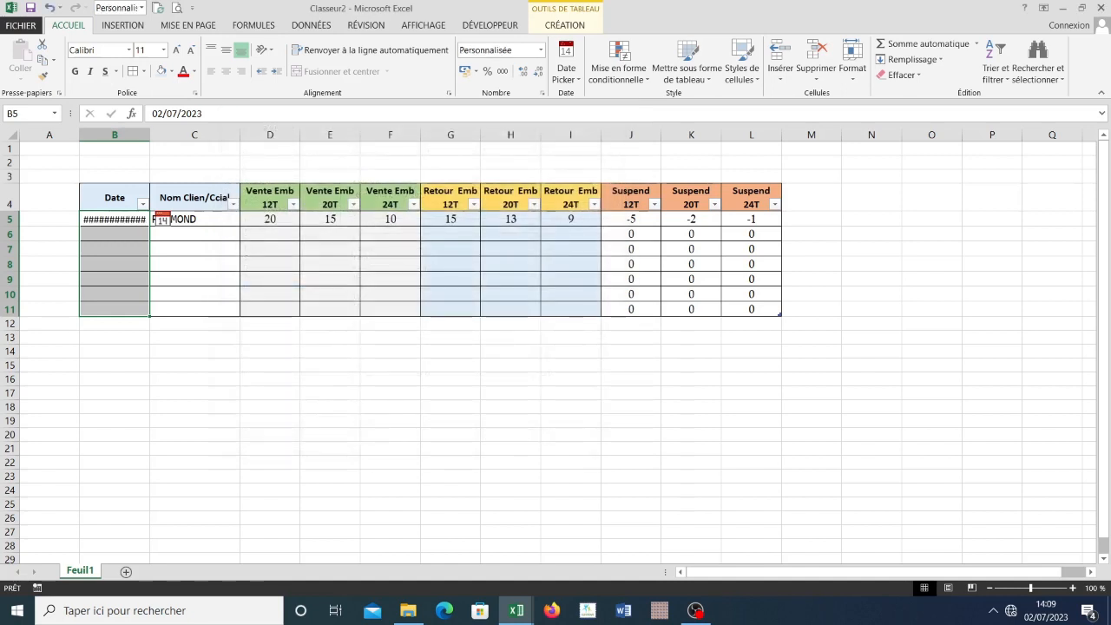
- Widen column B to fit the full date with weekday, and slightly widen column C to fit its header
{"action": "left_click", "coordinate": [120, 219]}
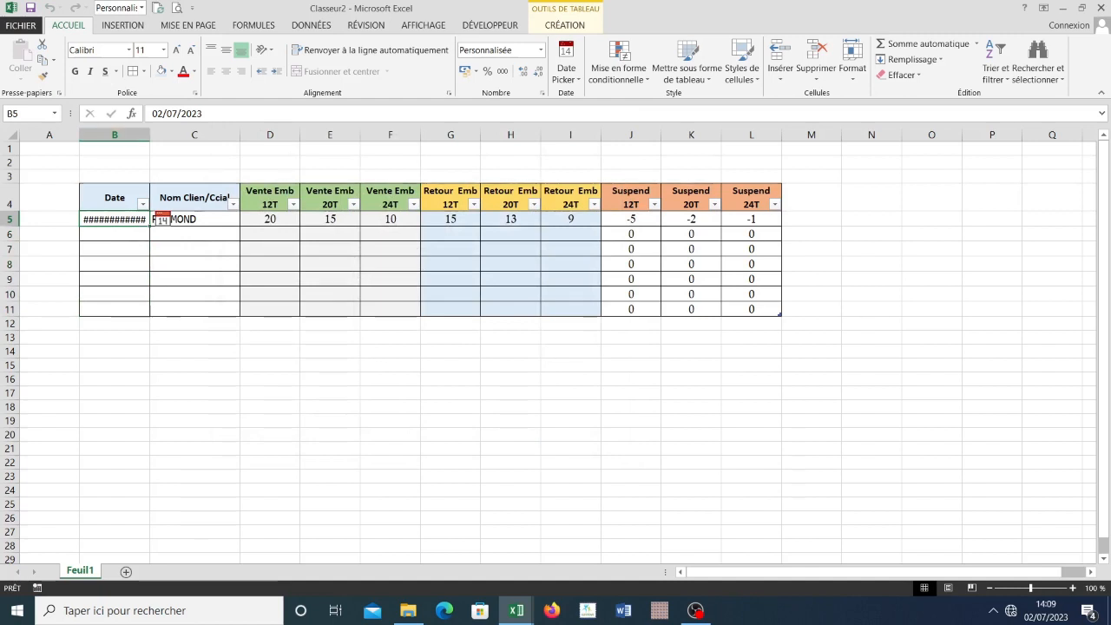
{"action": "left_click_drag", "start_coordinate": [151, 135], "coordinate": [164, 134]}
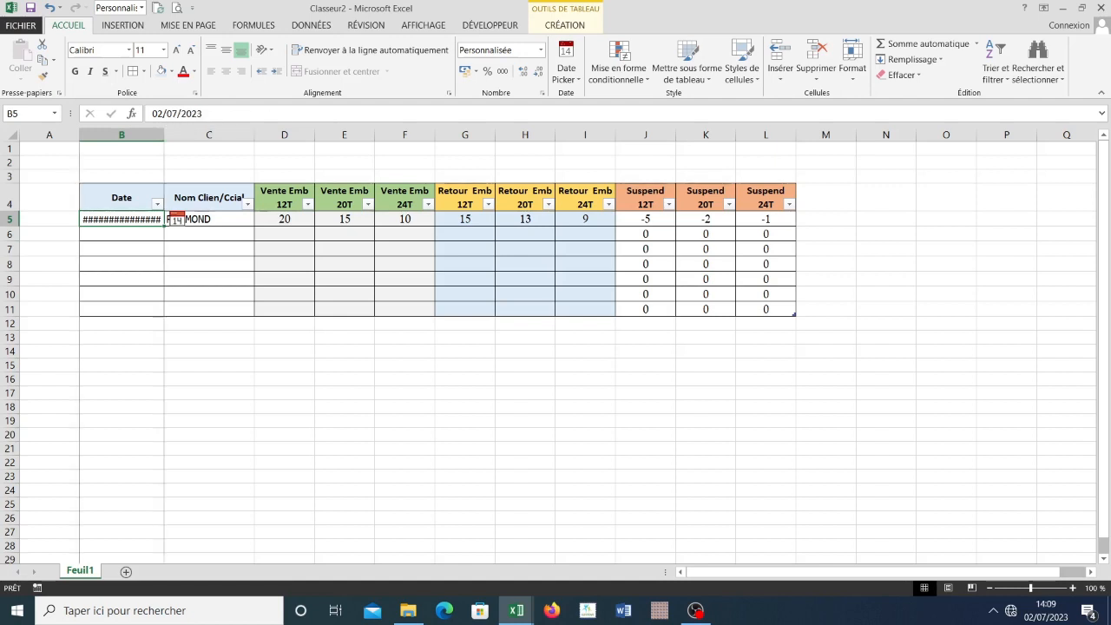
{"action": "double_click", "coordinate": [164, 135]}
{"action": "left_click", "coordinate": [128, 264]}
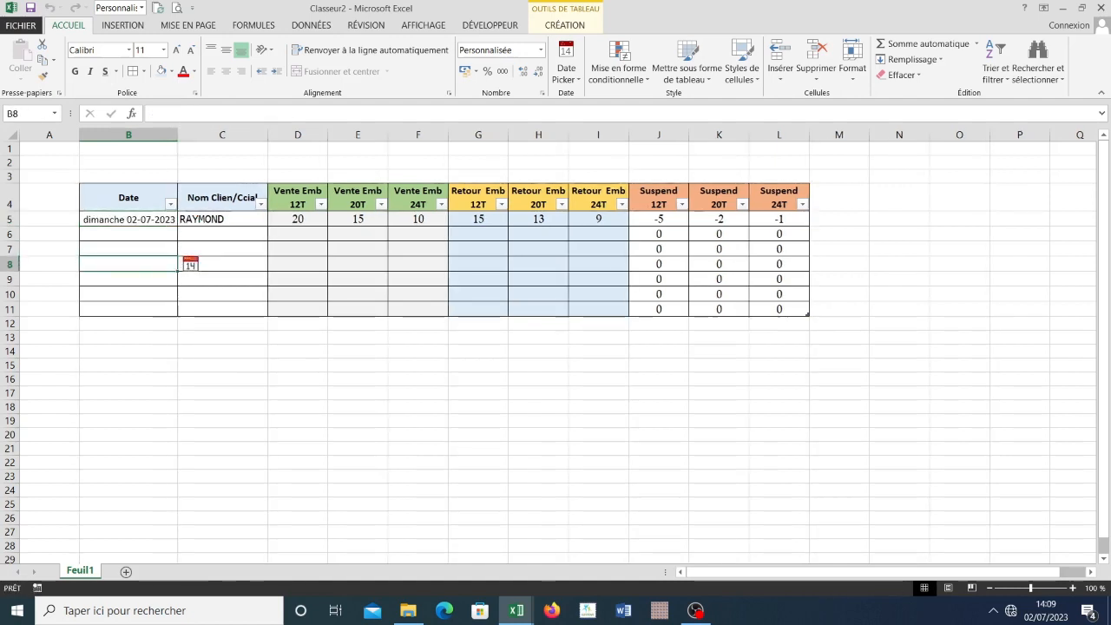
{"action": "left_click_drag", "start_coordinate": [177, 135], "coordinate": [183, 135]}
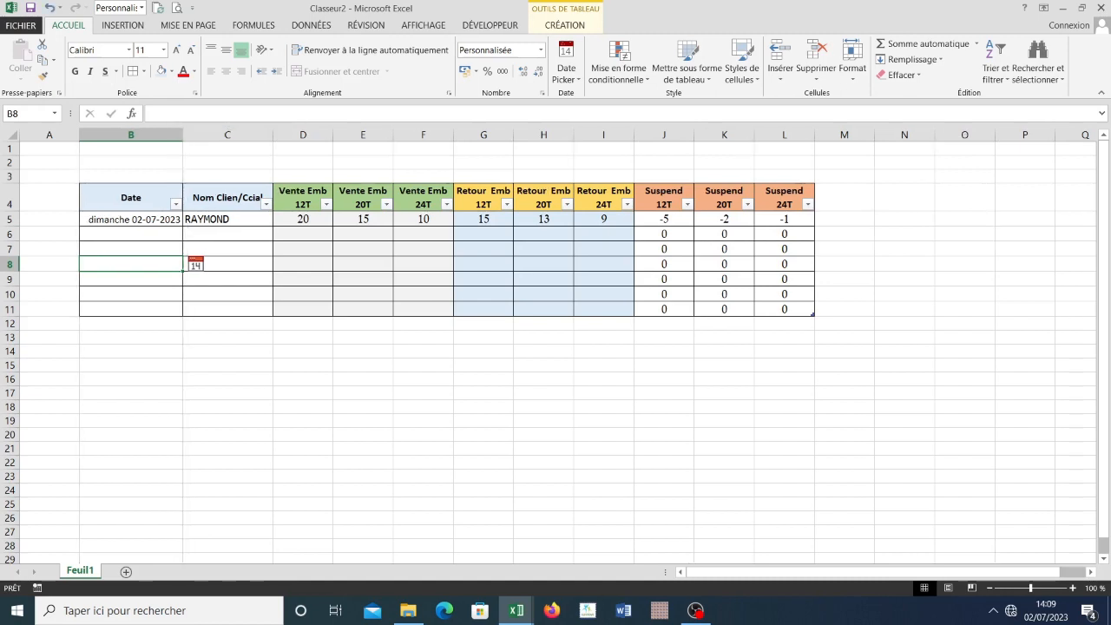
{"action": "left_click_drag", "start_coordinate": [273, 135], "coordinate": [282, 134]}
- Enter the second customer's name in capital letters in cell C6
{"action": "left_click", "coordinate": [227, 234]}
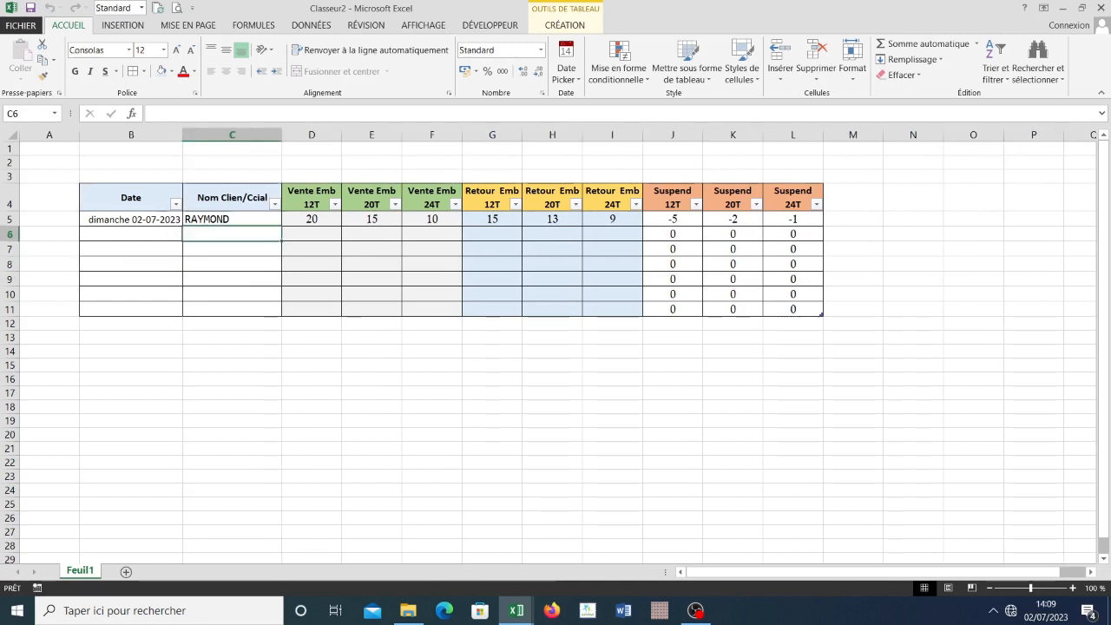
{"action": "type", "text": "emile"}
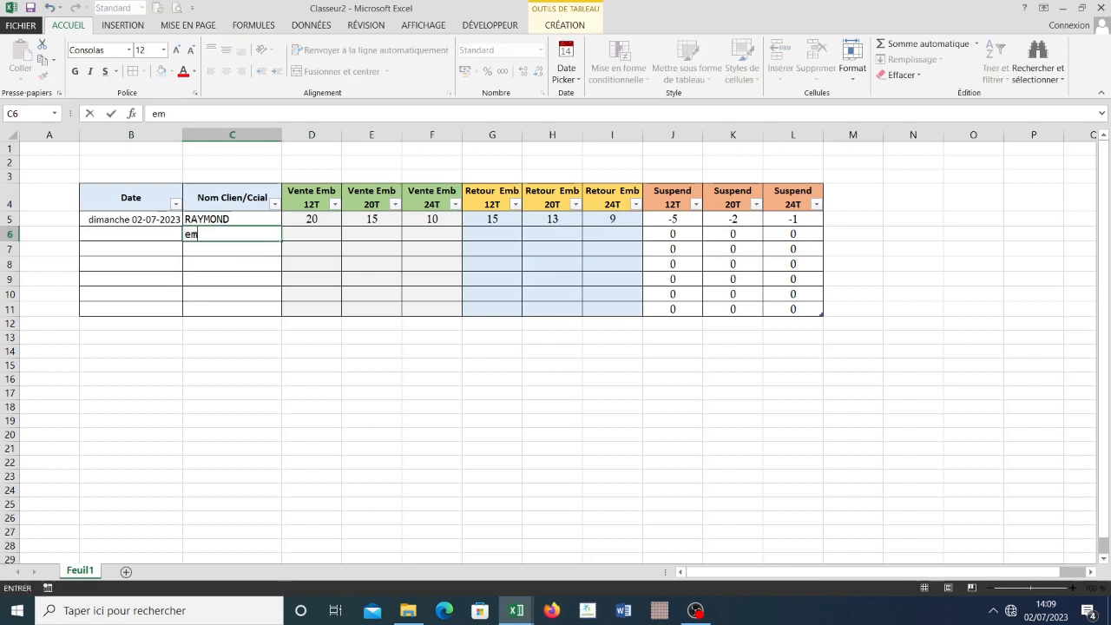
{"action": "key", "text": "BackSpace"}
{"action": "key", "text": "BackSpace"}
{"action": "key", "text": "BackSpace"}
{"action": "key", "text": "BackSpace"}
{"action": "key", "text": "BackSpace"}
{"action": "type", "text": "EMILE"}
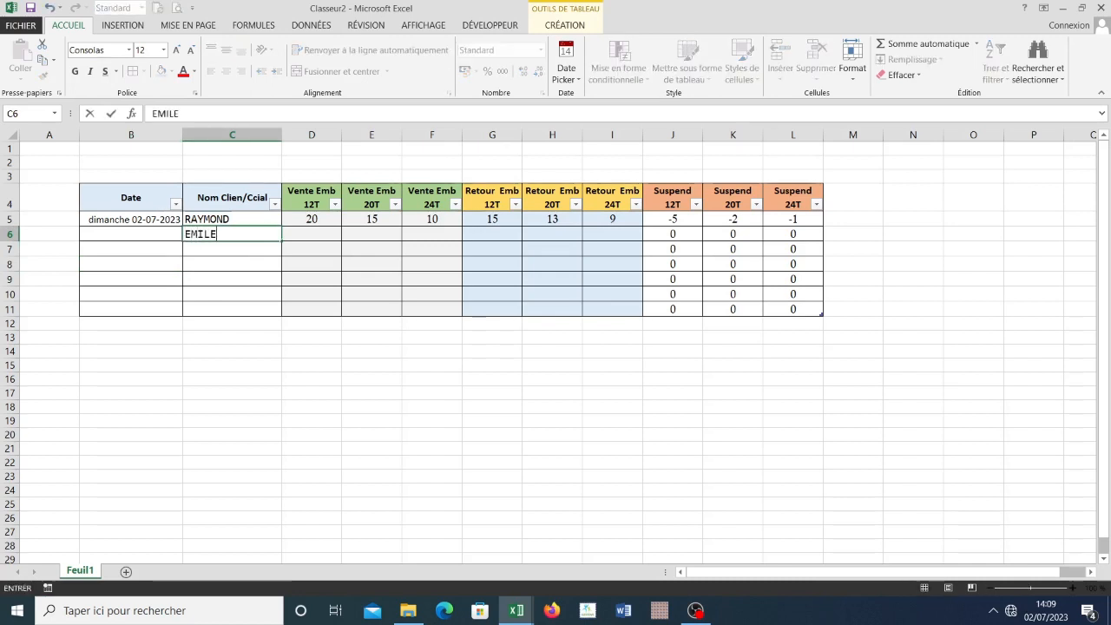
{"action": "key", "text": "ctrl+Return"}
- Enter the row 6 sale quantities 15, 25 and 19 in cells D6:F6
{"action": "left_click", "coordinate": [312, 234]}
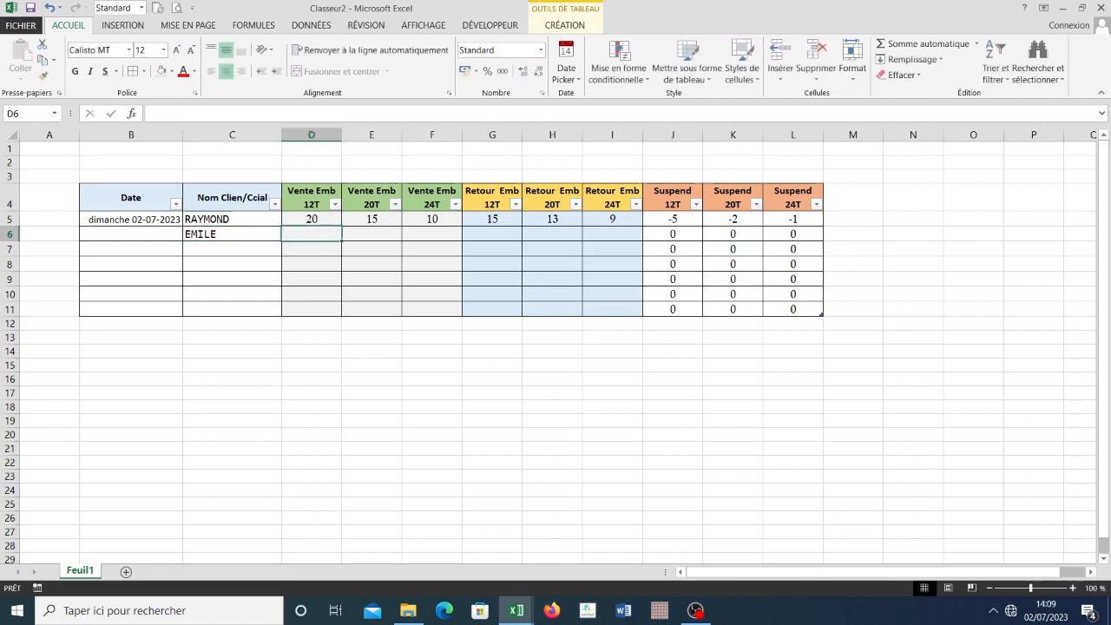
{"action": "type", "text": "15"}
{"action": "key", "text": "ctrl+Return"}
{"action": "left_click", "coordinate": [371, 234]}
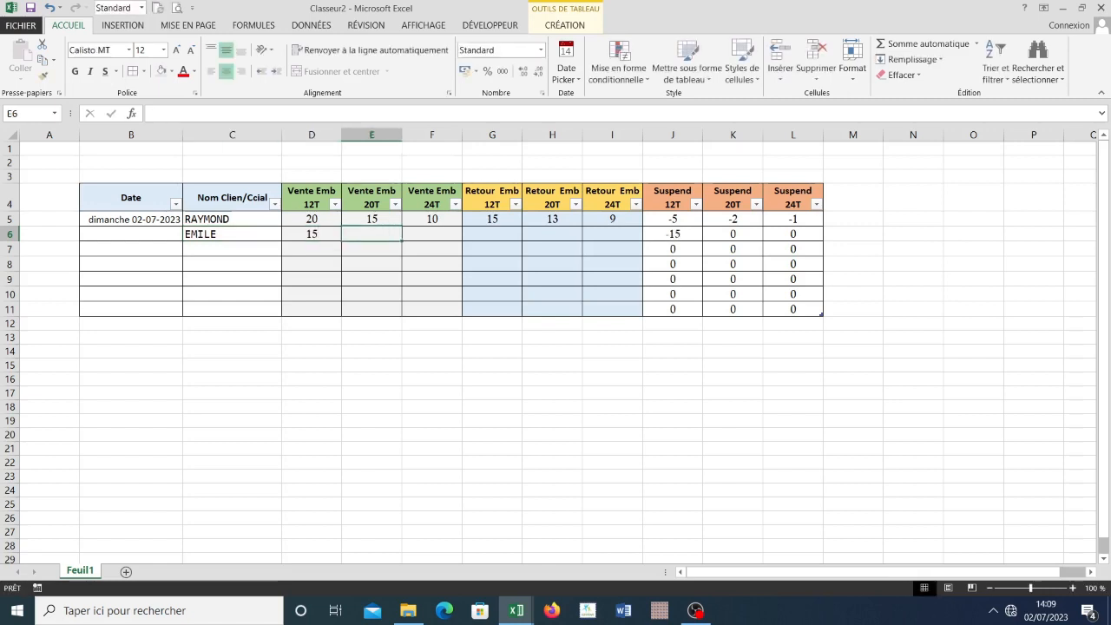
{"action": "type", "text": "25"}
{"action": "key", "text": "ctrl+Return"}
{"action": "left_click", "coordinate": [431, 234]}
{"action": "type", "text": "19"}
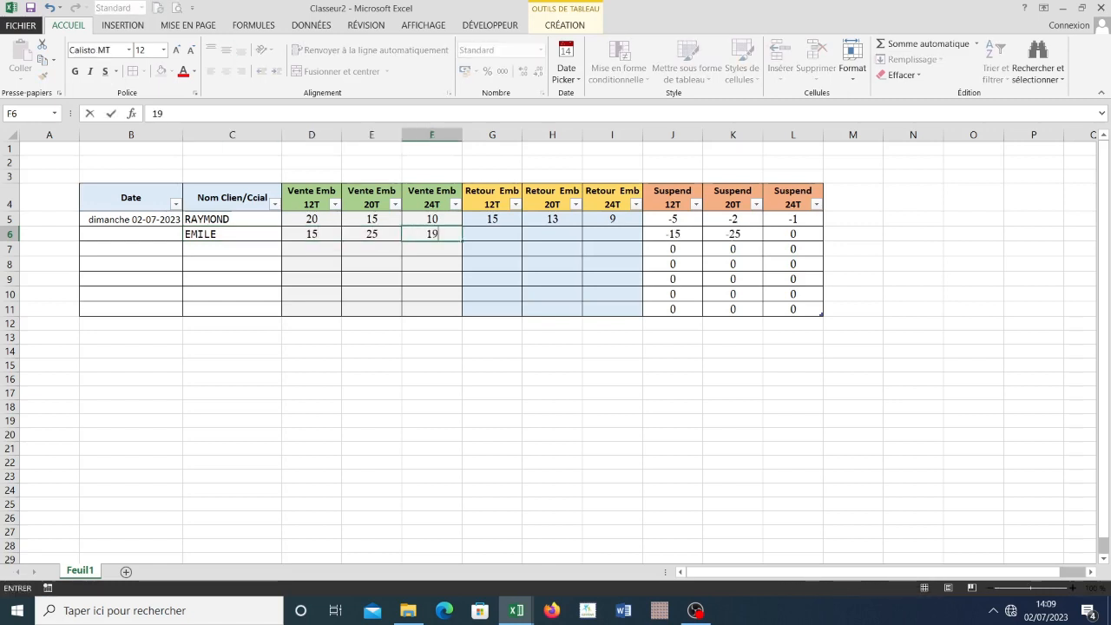
- Enter 14 as the 12T return quantity in cell G6
{"action": "left_click", "coordinate": [492, 234]}
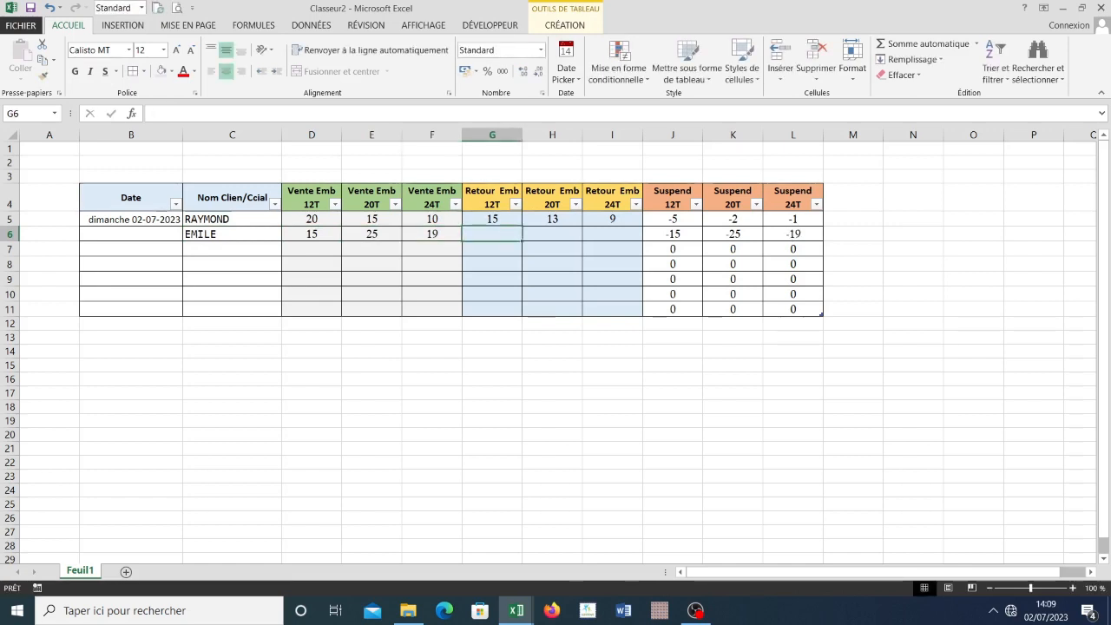
{"action": "type", "text": "10"}
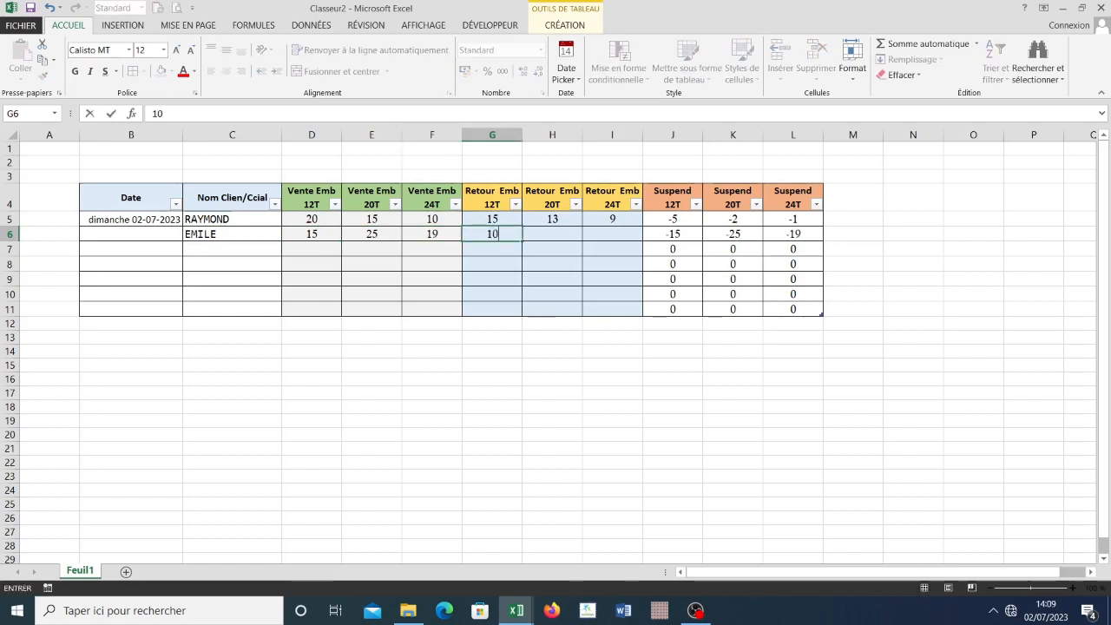
{"action": "key", "text": "BackSpace"}
{"action": "type", "text": "4"}
{"action": "key", "text": "Tab"}
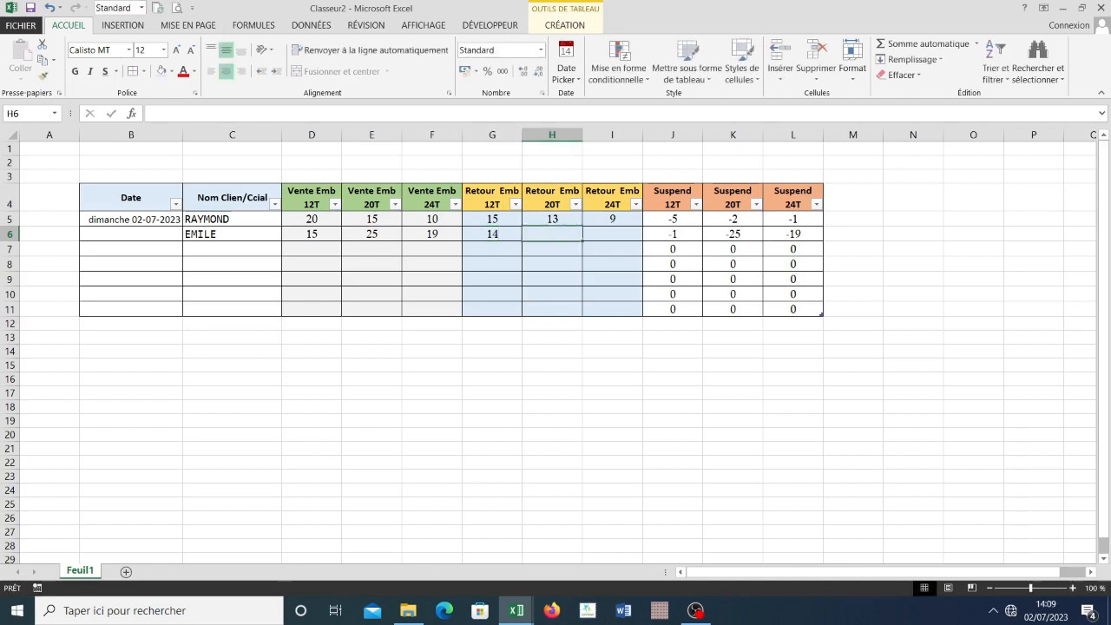
- Enter the row 6 return quantities 23 for 20T and 20 for 24T in cells H6:I6
{"action": "type", "text": "23"}
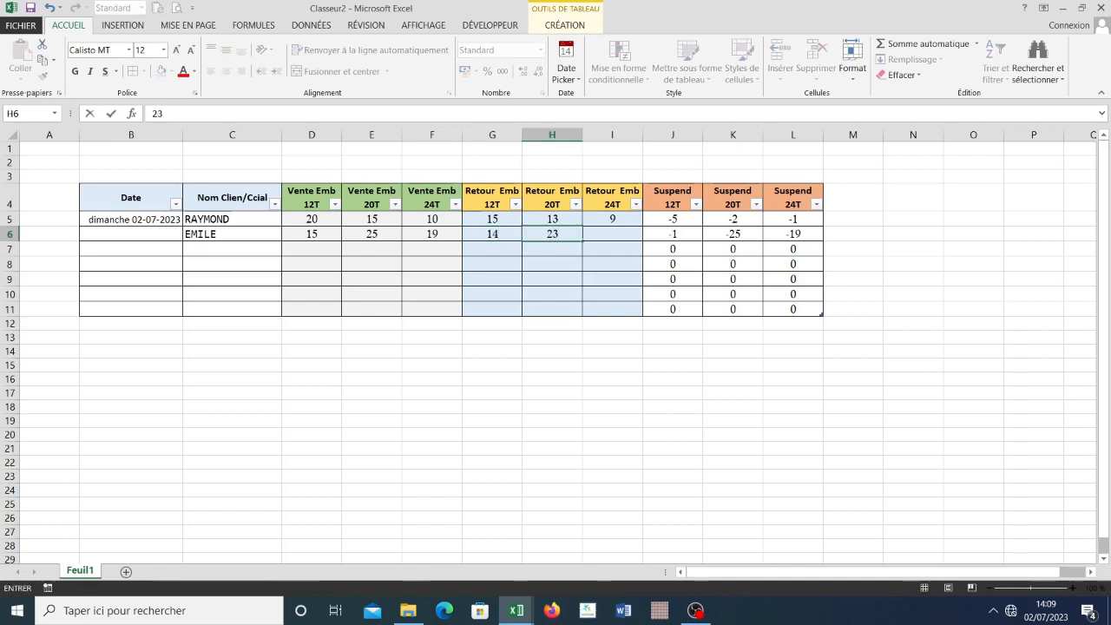
{"action": "key", "text": "Tab"}
{"action": "type", "text": "20"}
{"action": "key", "text": "Tab"}
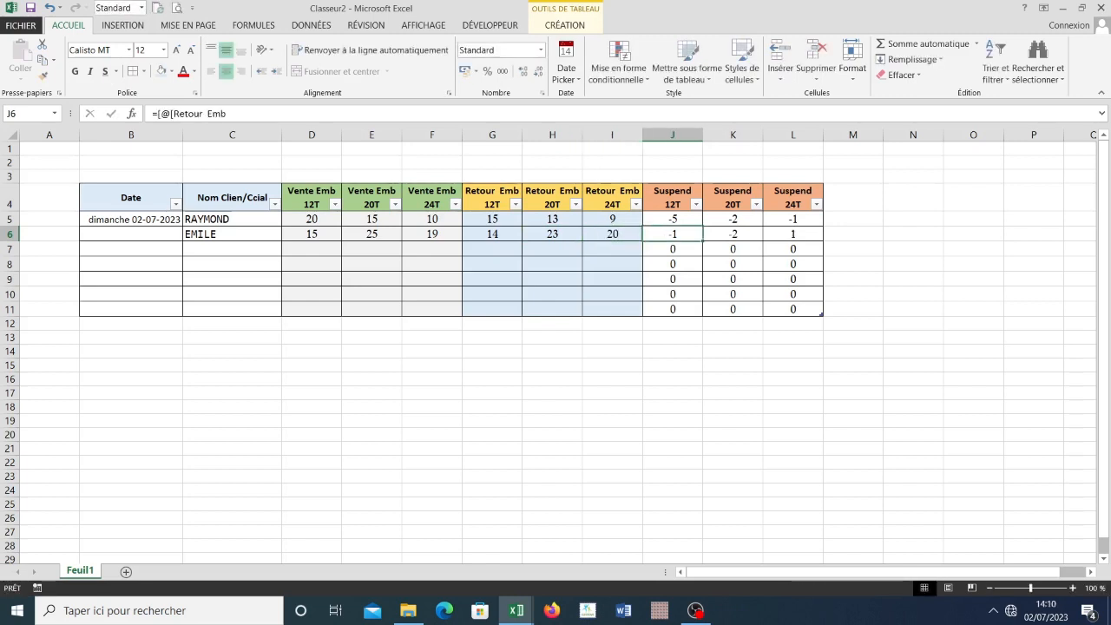
- Check the row 6 Suspend results in J6:L6 against the sale and return quantities, comparing F6 with I6 for 24T
{"action": "key", "text": "Down"}
{"action": "key", "text": "Up"}
{"action": "left_click", "coordinate": [793, 234]}
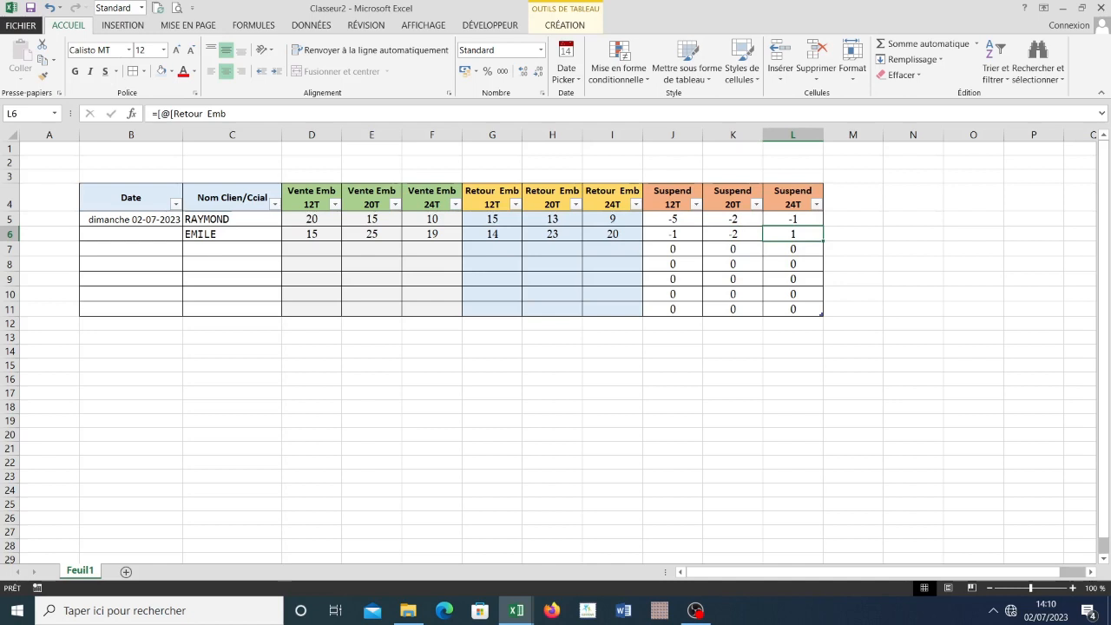
{"action": "left_click", "coordinate": [673, 234]}
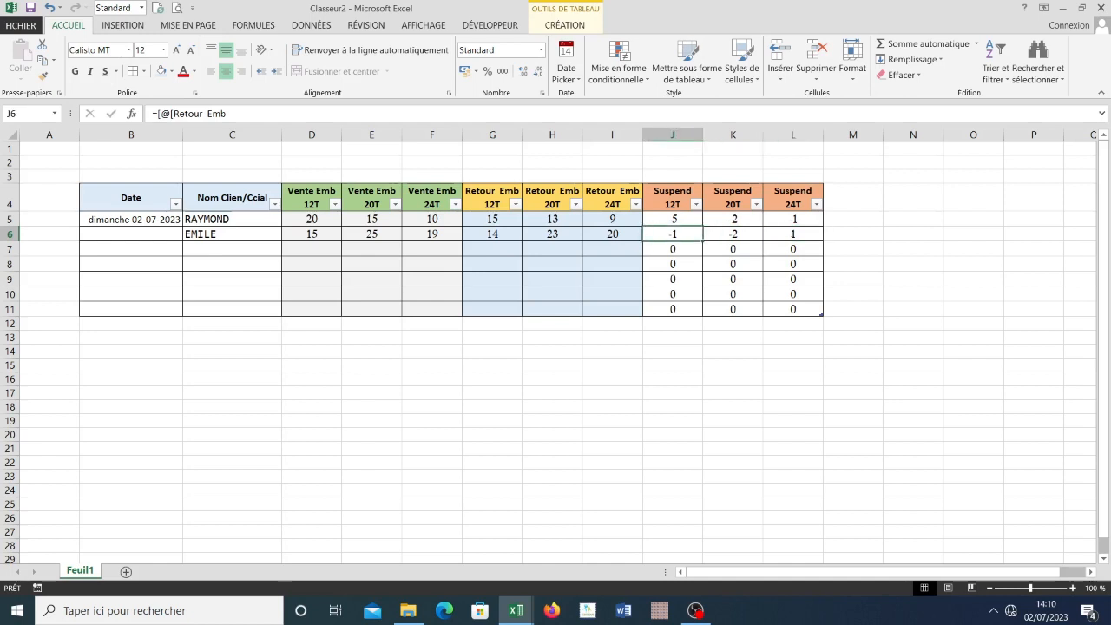
{"action": "left_click", "coordinate": [733, 234]}
{"action": "left_click", "coordinate": [793, 234]}
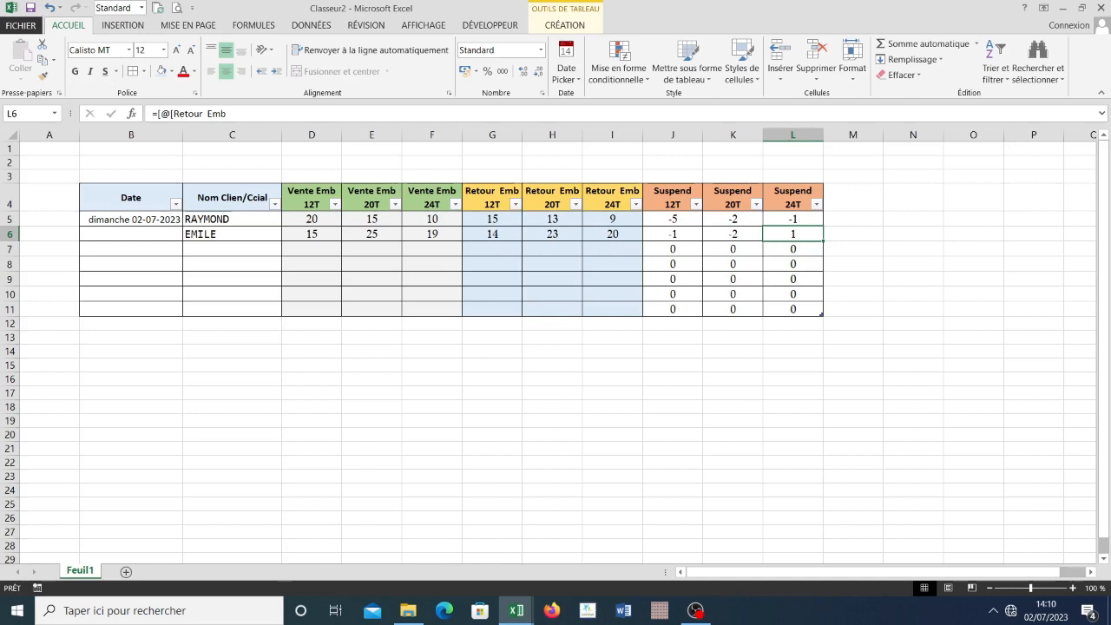
{"action": "left_click", "coordinate": [792, 249]}
{"action": "left_click", "coordinate": [432, 235]}
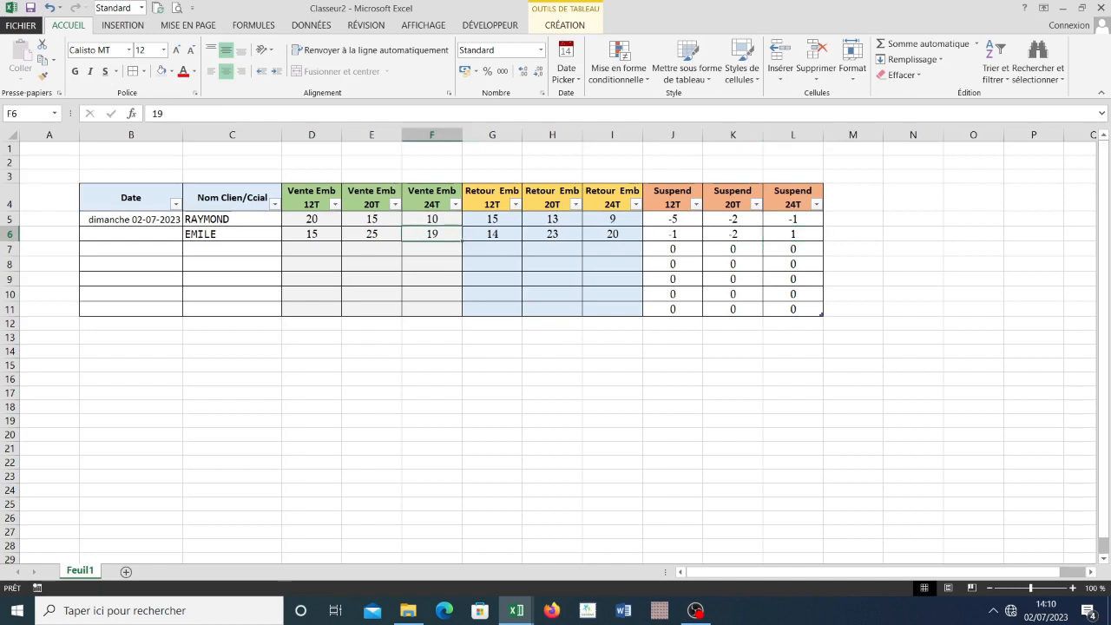
{"action": "left_click", "coordinate": [612, 234]}
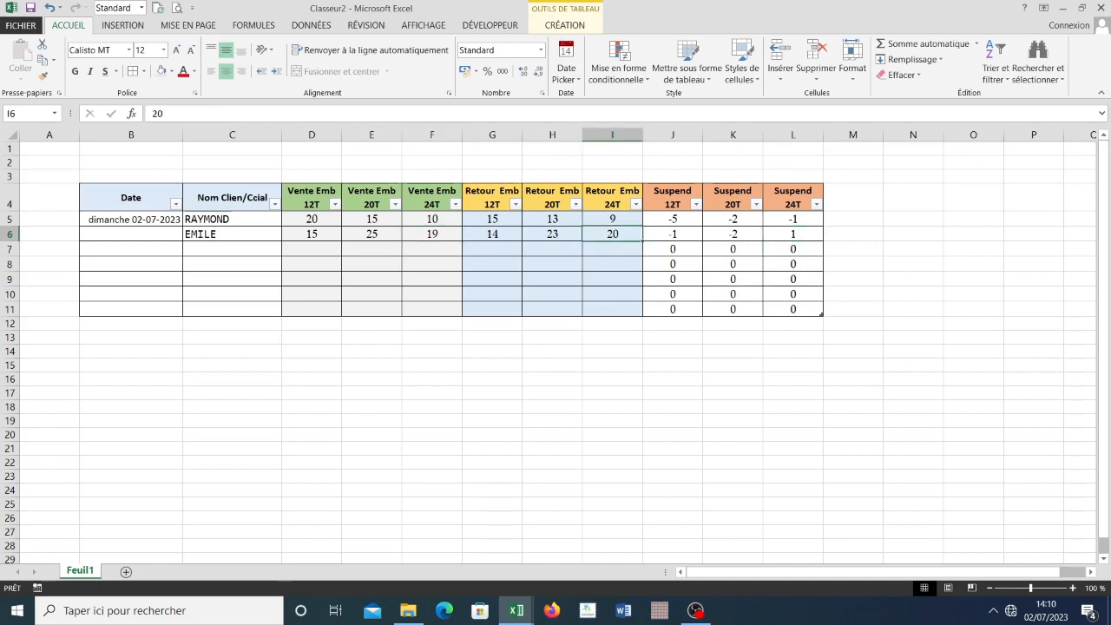
{"action": "left_click", "coordinate": [431, 234]}
{"action": "left_click", "coordinate": [612, 234]}
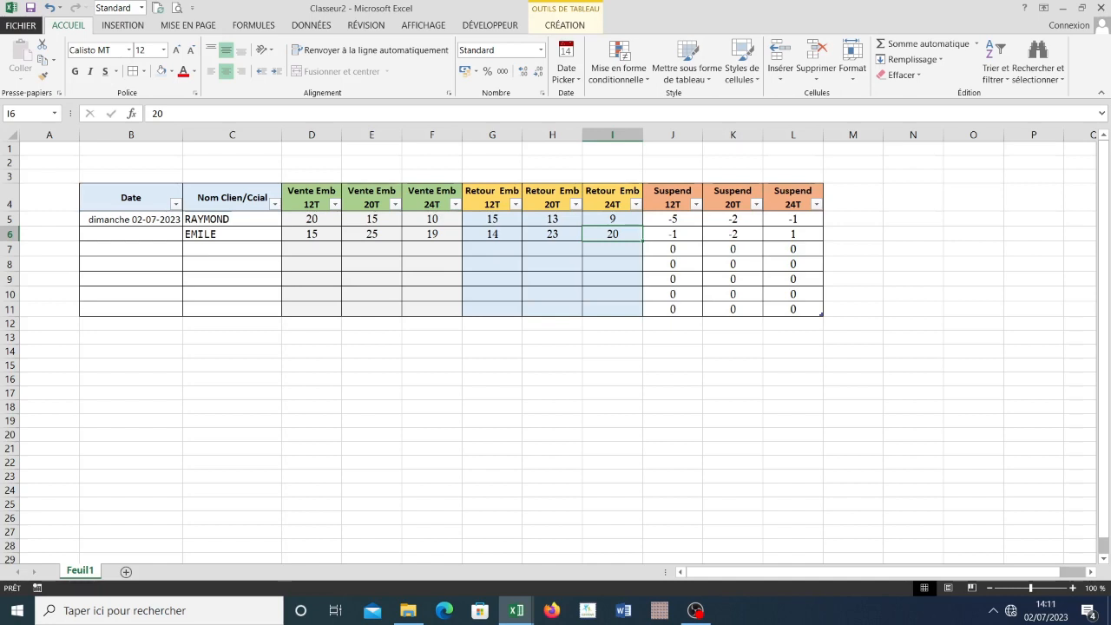
- Enter the date 3/07/23 for the second record in cell B6
{"action": "left_click", "coordinate": [232, 249]}
{"action": "left_click", "coordinate": [131, 234]}
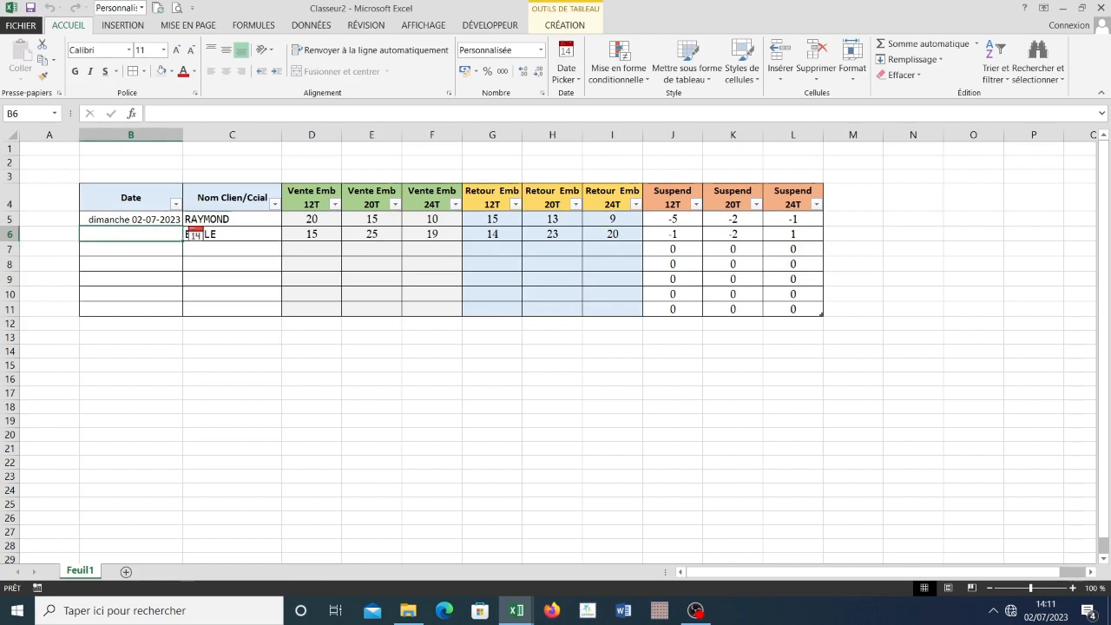
{"action": "type", "text": "3/"}
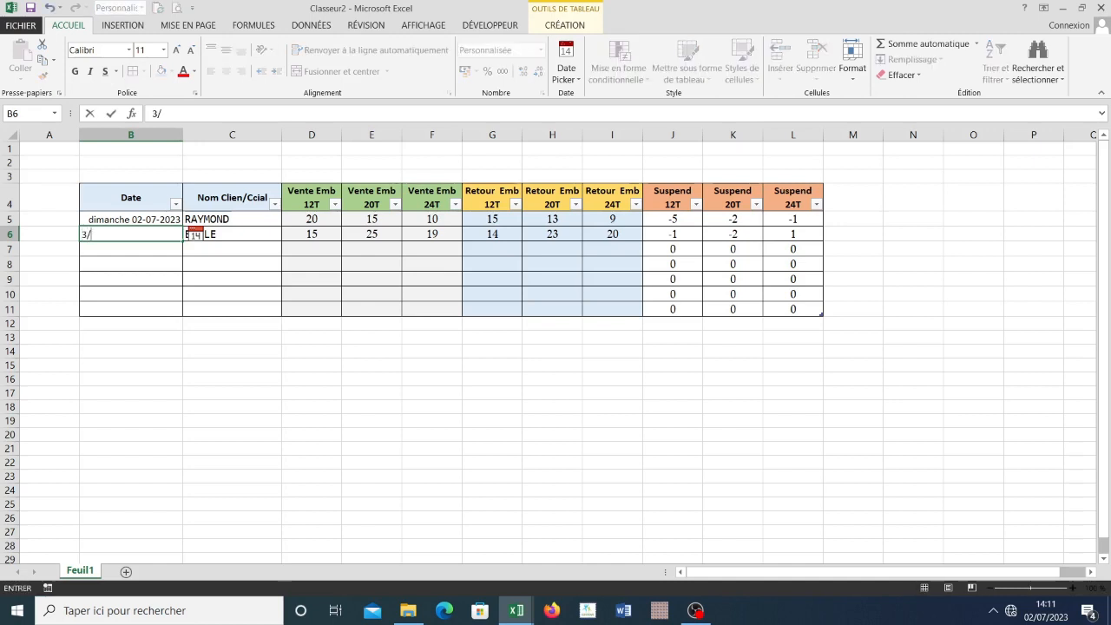
{"action": "type", "text": "07/23"}
{"action": "key", "text": "Return"}
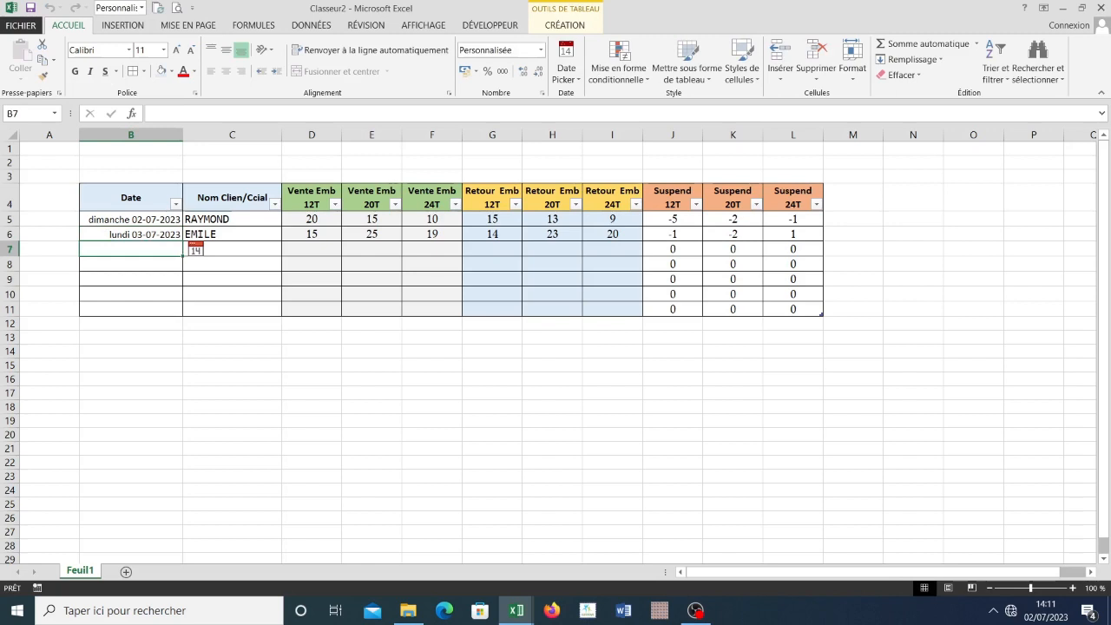
- Center the entries of the Date and Nom Clien/Ccial columns horizontally
{"action": "left_click", "coordinate": [131, 184]}
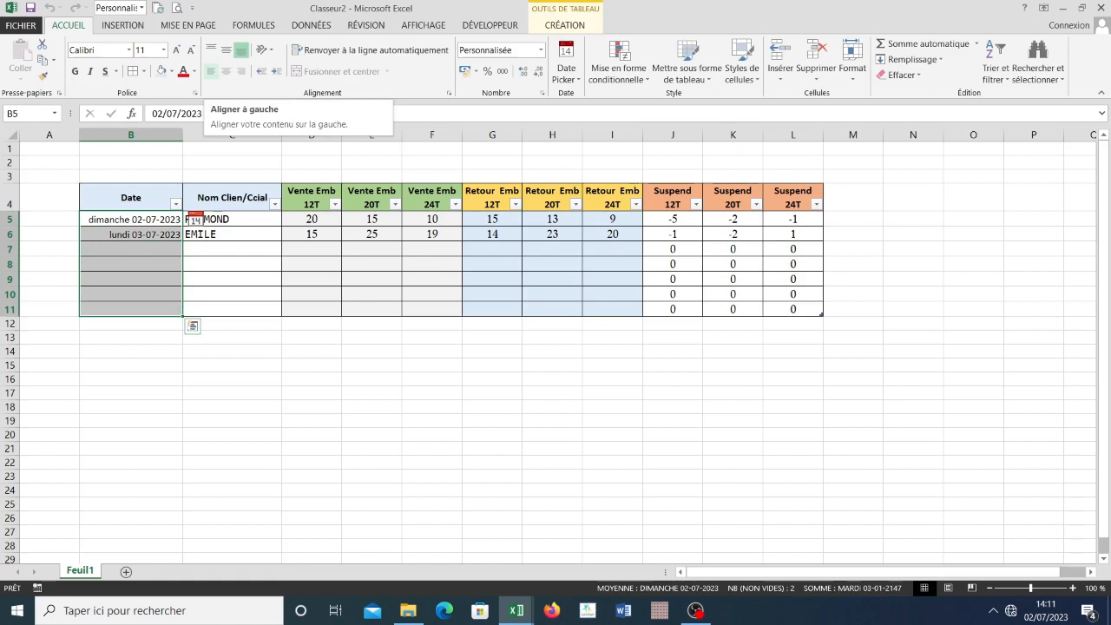
{"action": "left_click", "coordinate": [210, 71]}
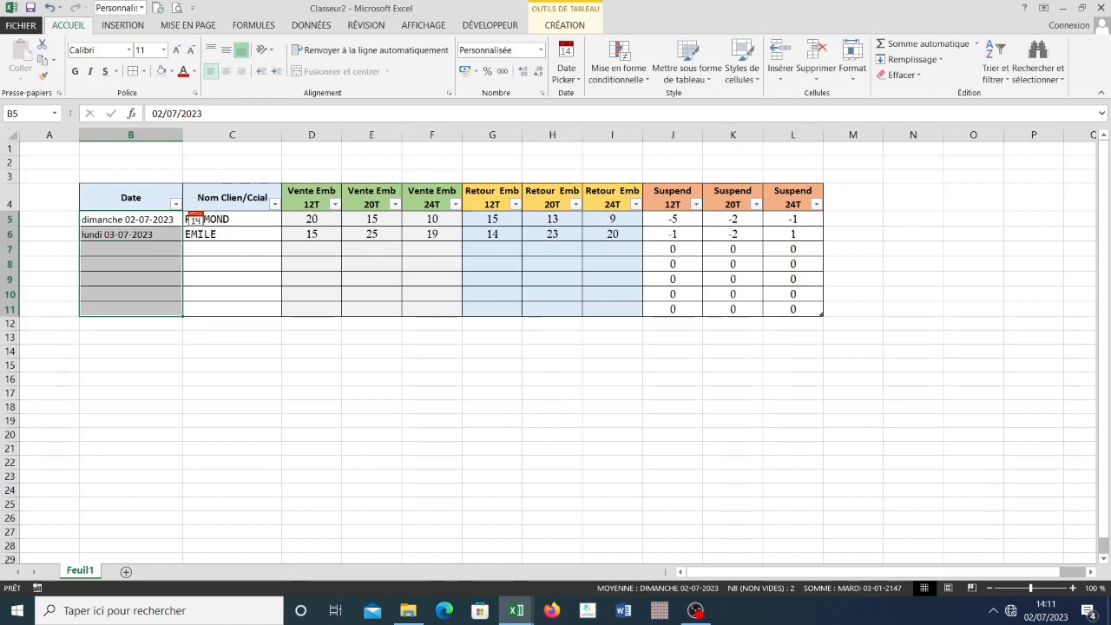
{"action": "left_click", "coordinate": [226, 71]}
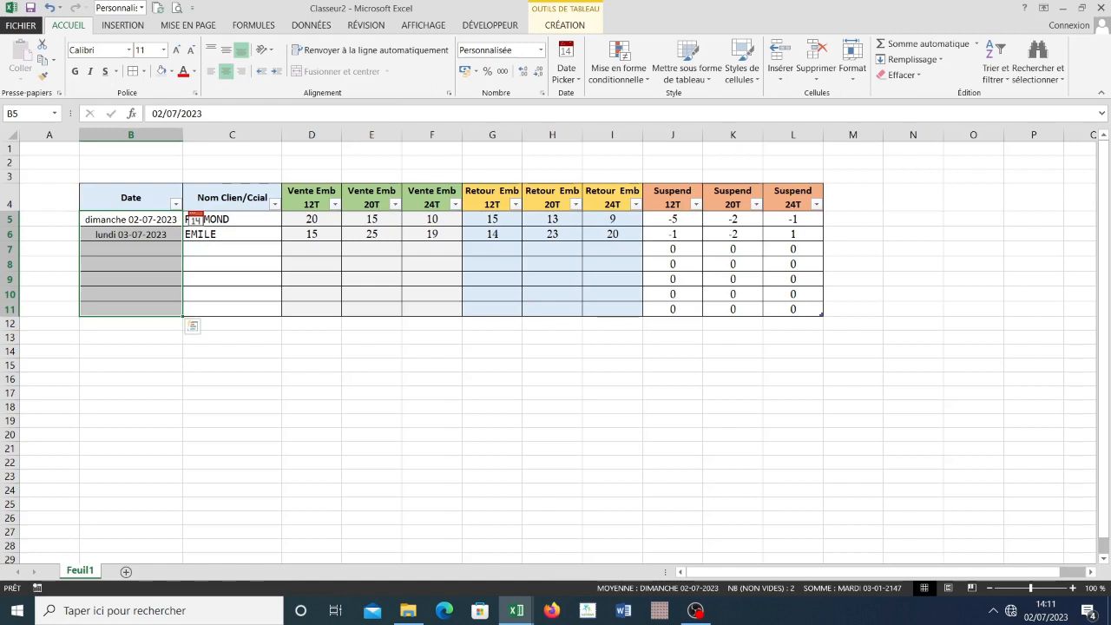
{"action": "left_click", "coordinate": [232, 185]}
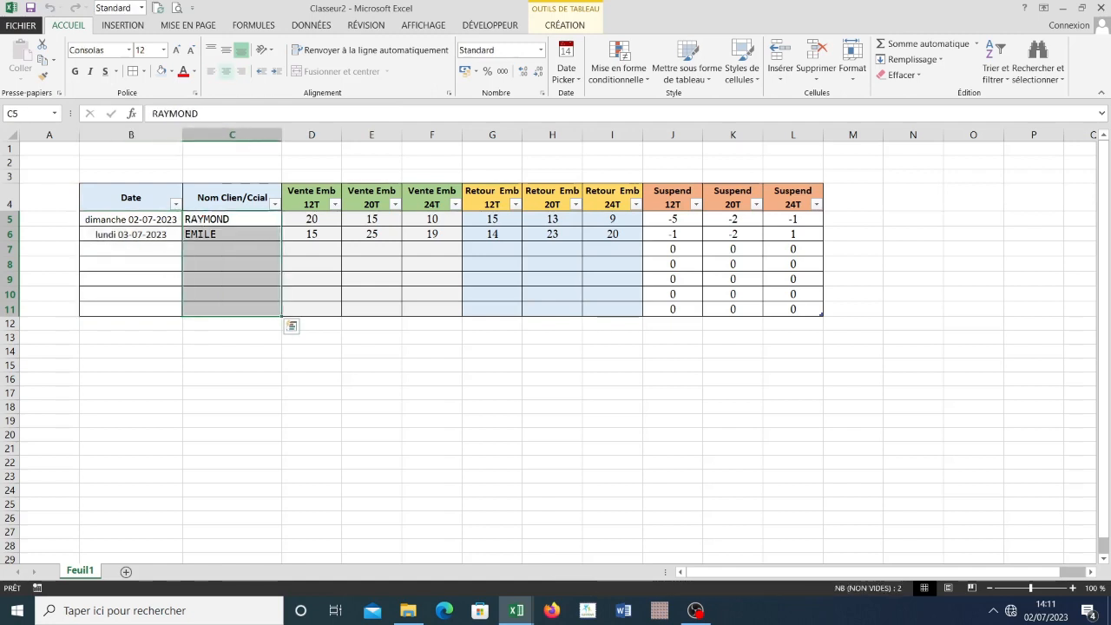
{"action": "left_click", "coordinate": [225, 71]}
{"action": "left_click", "coordinate": [232, 279]}
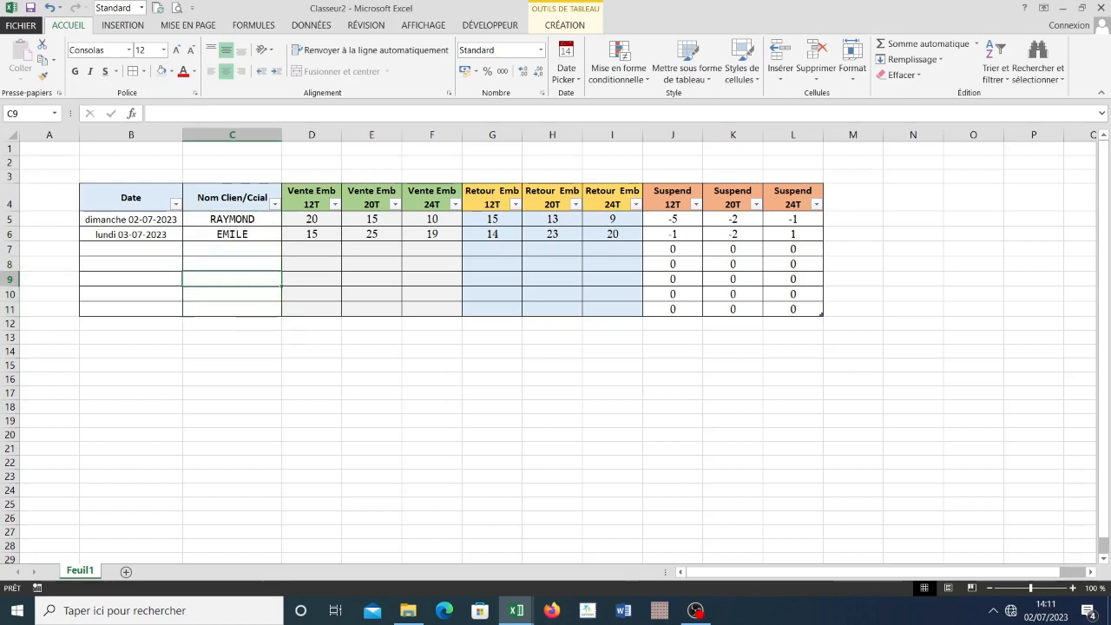
- Extend the table downward with blank rows to beyond row 285
{"action": "left_click", "coordinate": [613, 264]}
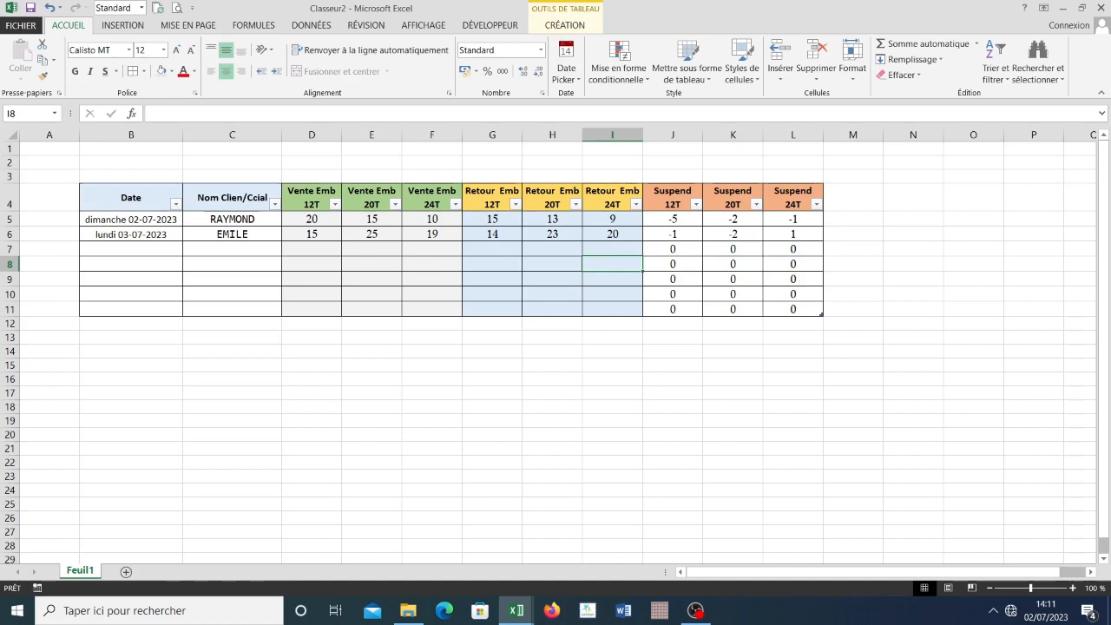
{"action": "left_click_drag", "start_coordinate": [822, 314], "coordinate": [822, 569]}
{"action": "scroll", "coordinate": [556, 347], "scroll_direction": "up", "scroll_amount": 5}
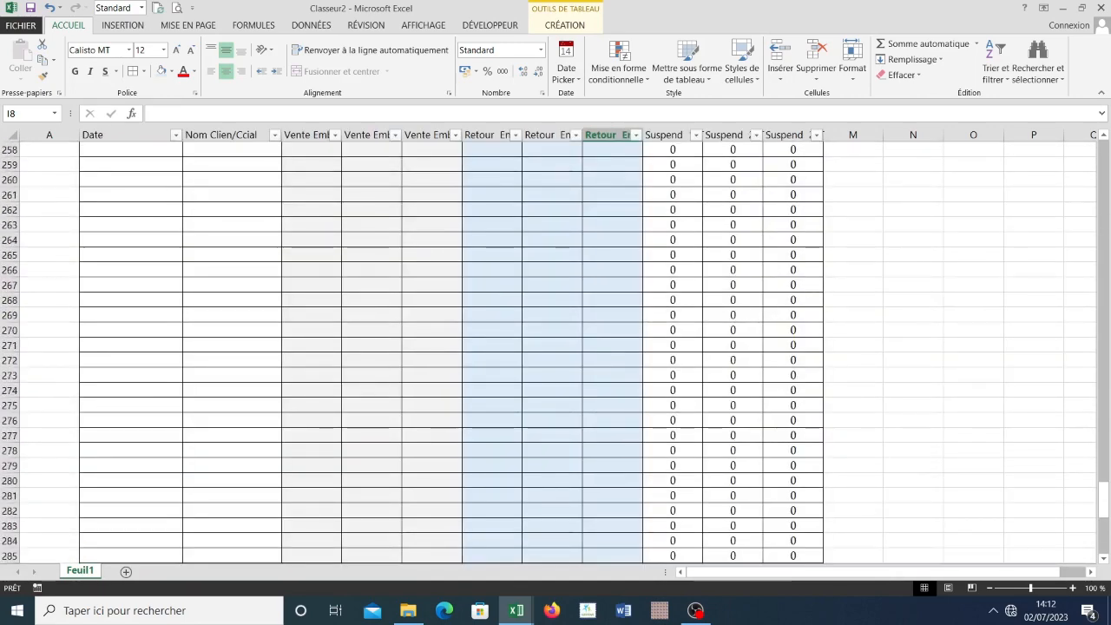
{"action": "scroll", "coordinate": [556, 351], "scroll_direction": "up", "scroll_amount": 20}
{"action": "scroll", "coordinate": [555, 352], "scroll_direction": "up", "scroll_amount": 20}
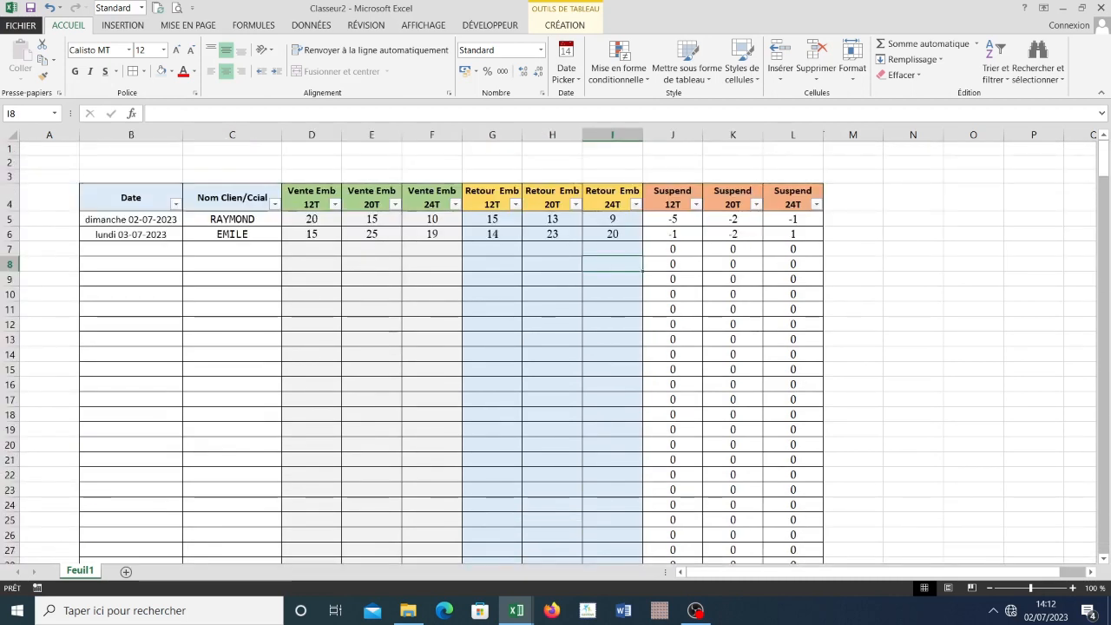
- Examine the extended table's blank rows and how its row 4 headers display while moving down the sheet
{"action": "left_click", "coordinate": [131, 249]}
{"action": "left_click", "coordinate": [232, 264]}
{"action": "left_click", "coordinate": [232, 279]}
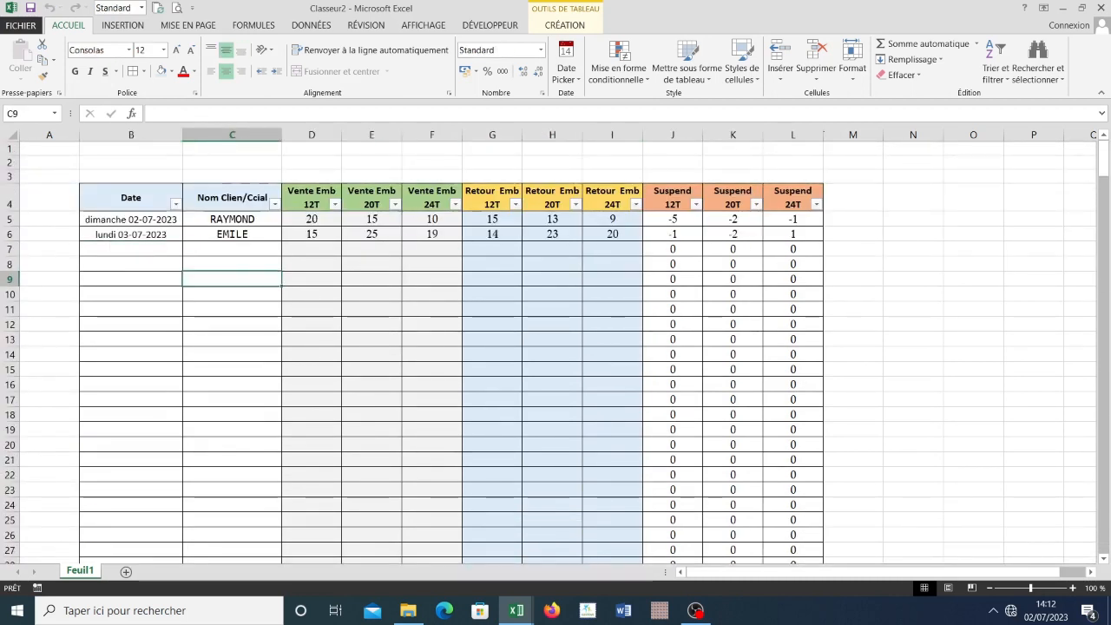
{"action": "left_click", "coordinate": [231, 249]}
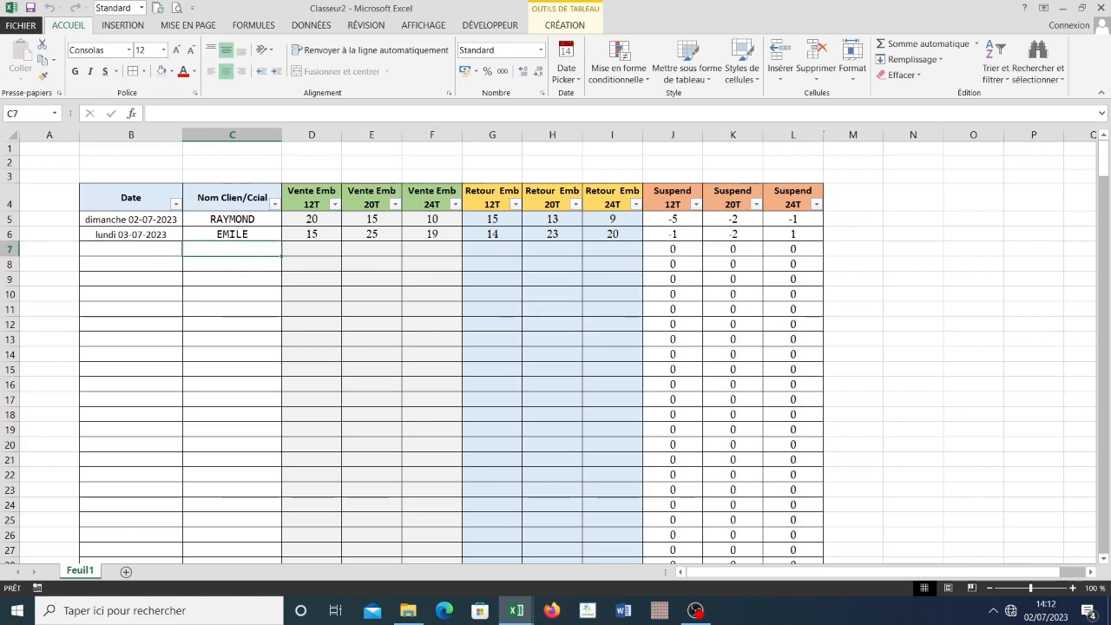
{"action": "scroll", "coordinate": [556, 347], "scroll_direction": "down", "scroll_amount": 4}
{"action": "scroll", "coordinate": [555, 347], "scroll_direction": "up", "scroll_amount": 4}
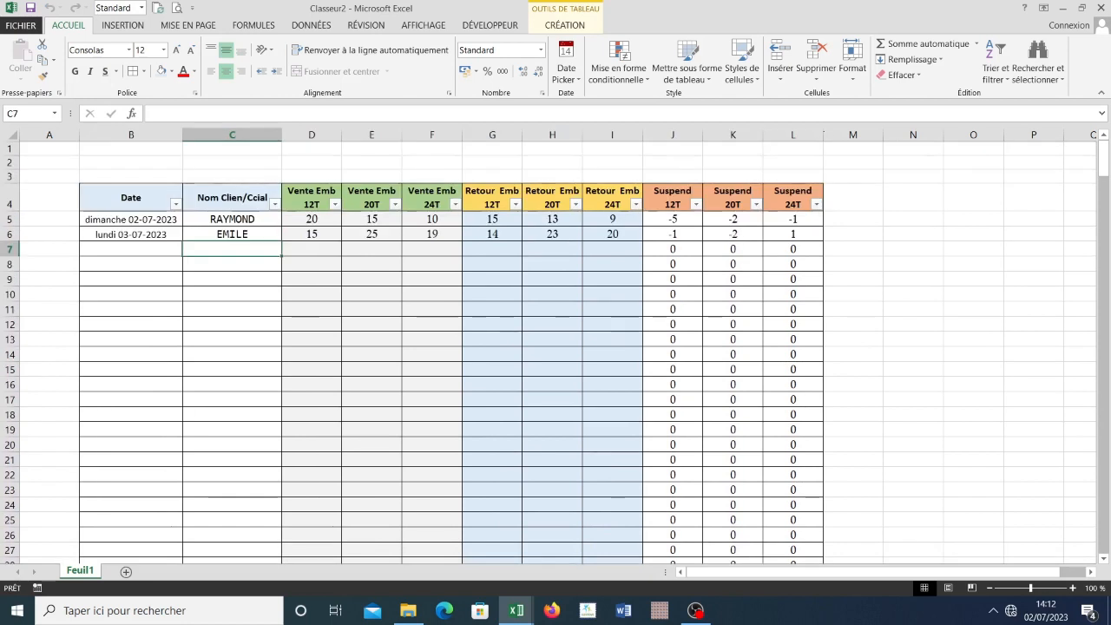
{"action": "left_click_drag", "start_coordinate": [131, 198], "coordinate": [733, 198]}
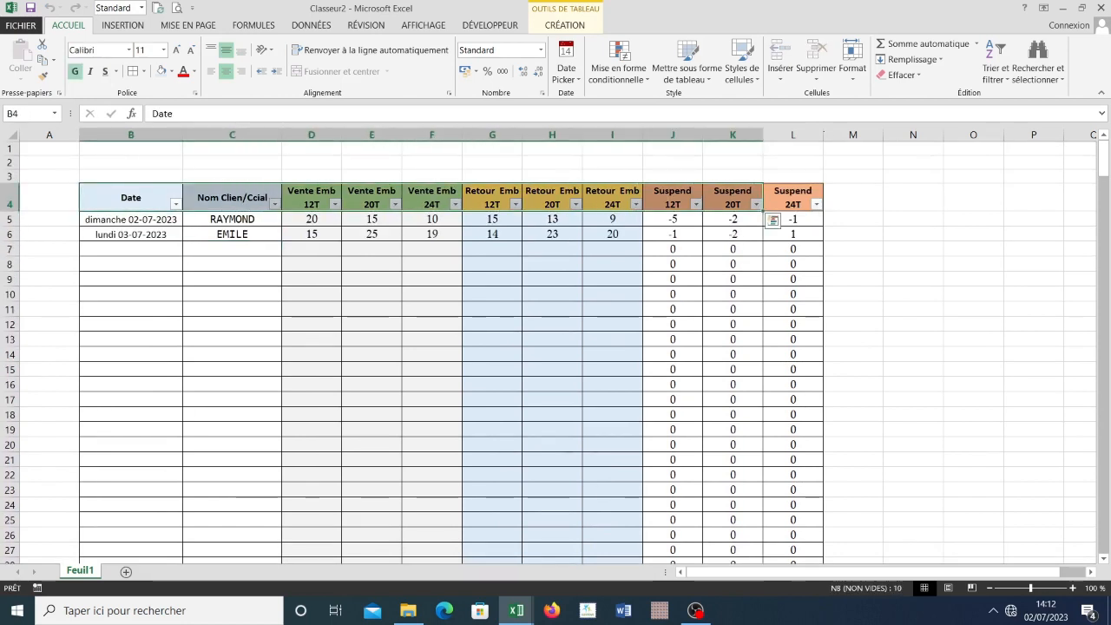
{"action": "left_click", "coordinate": [552, 339]}
{"action": "scroll", "coordinate": [556, 347], "scroll_direction": "down", "scroll_amount": 5}
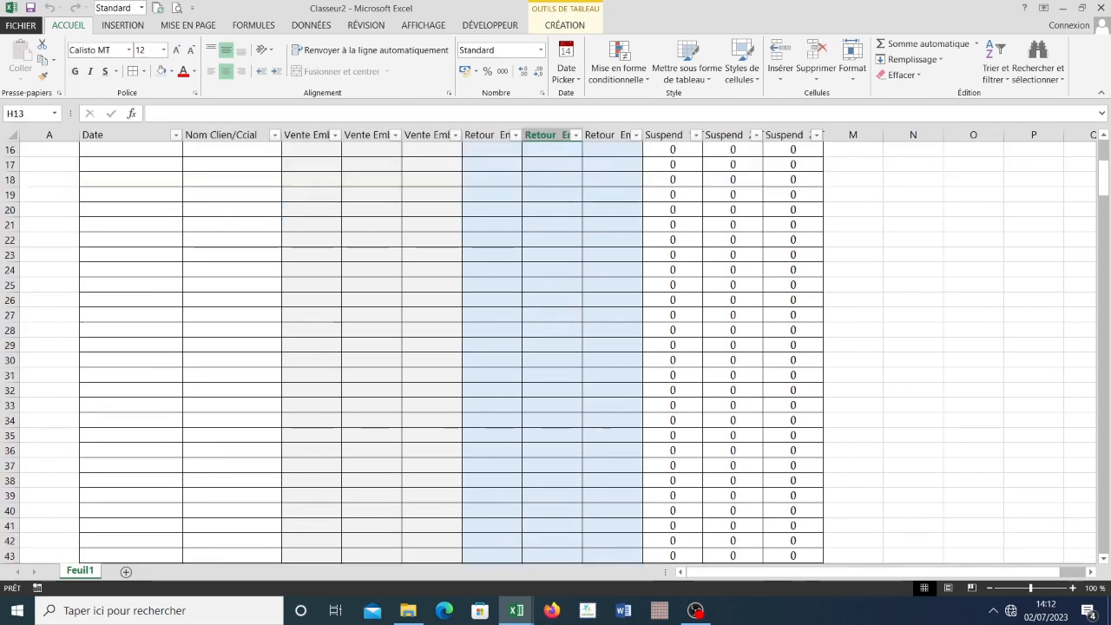
{"action": "scroll", "coordinate": [555, 347], "scroll_direction": "up", "scroll_amount": 5}
{"action": "left_click_drag", "start_coordinate": [131, 198], "coordinate": [733, 198]}
{"action": "scroll", "coordinate": [556, 348], "scroll_direction": "down", "scroll_amount": 10}
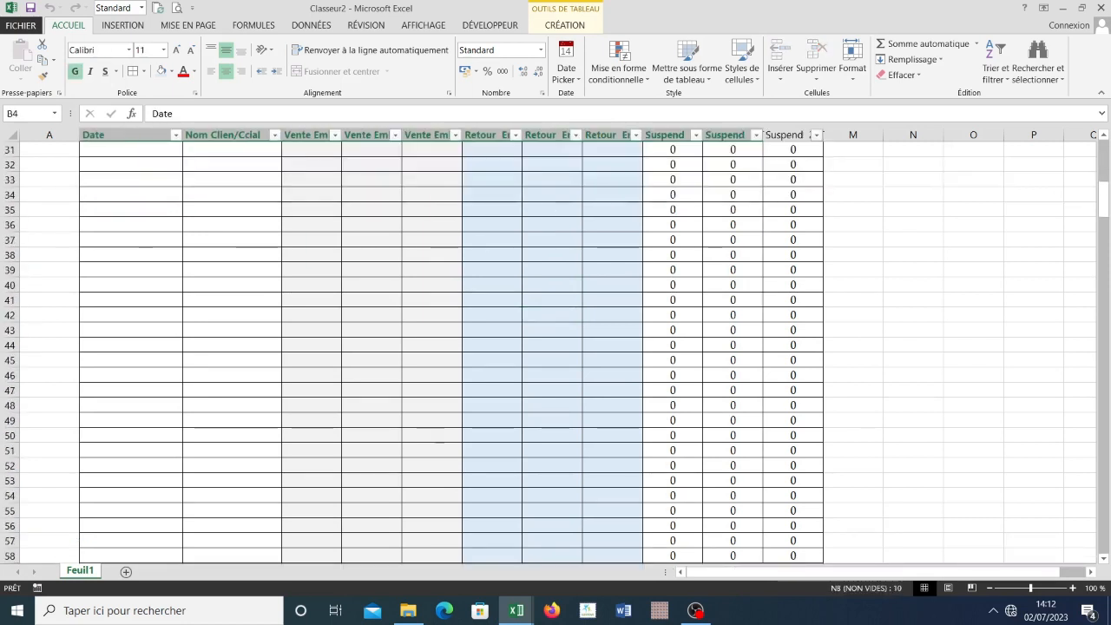
{"action": "scroll", "coordinate": [556, 347], "scroll_direction": "up", "scroll_amount": 10}
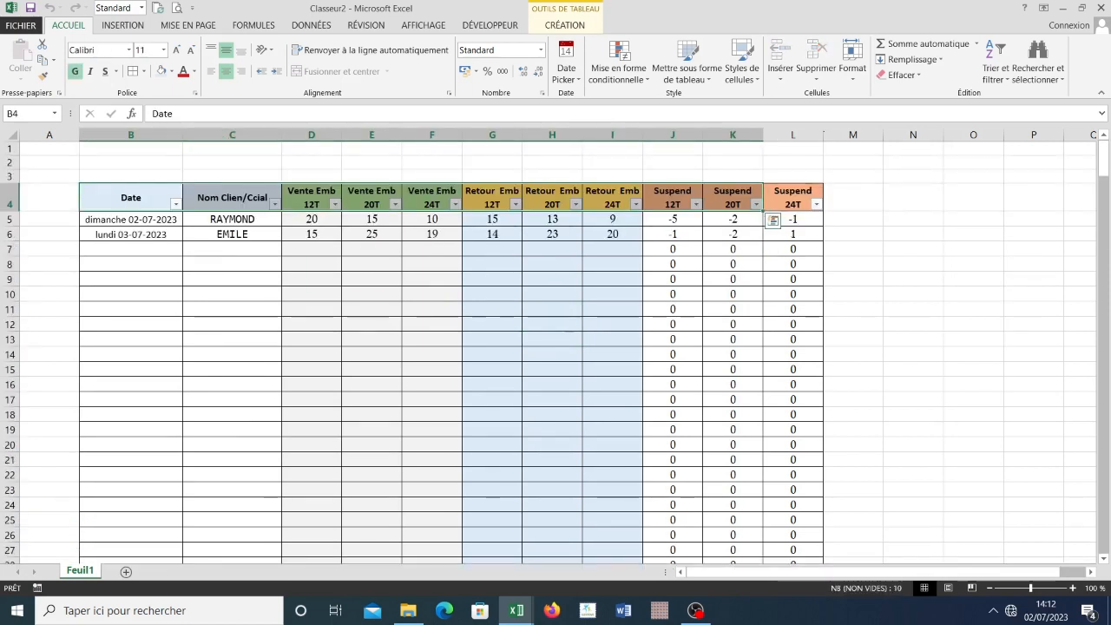
{"action": "left_click_drag", "start_coordinate": [694, 571], "coordinate": [705, 571]}
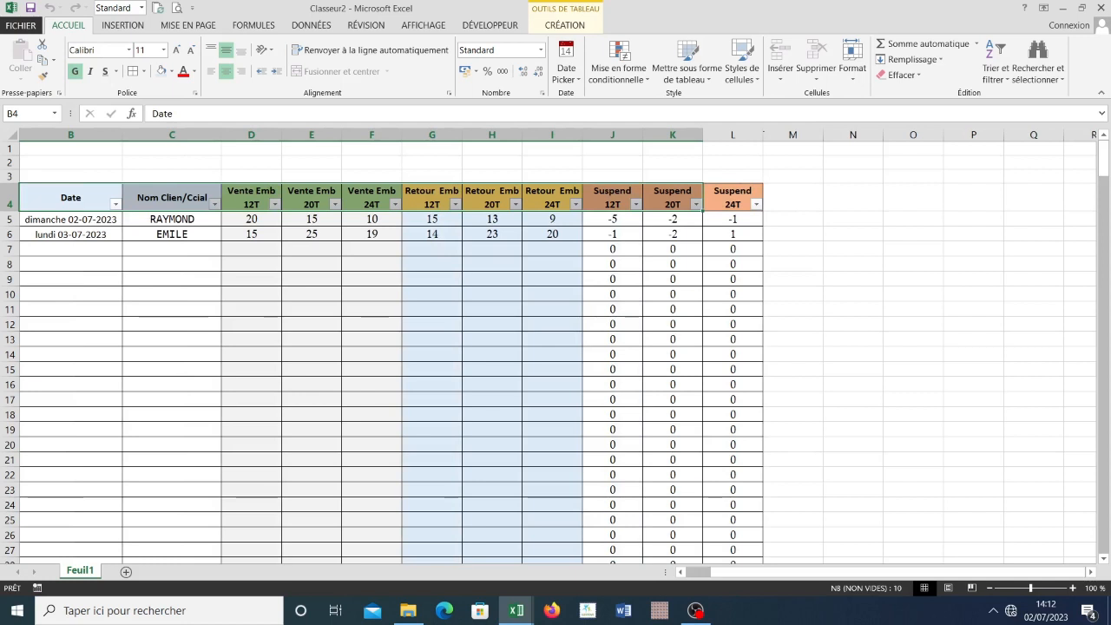
{"action": "left_click", "coordinate": [70, 198]}
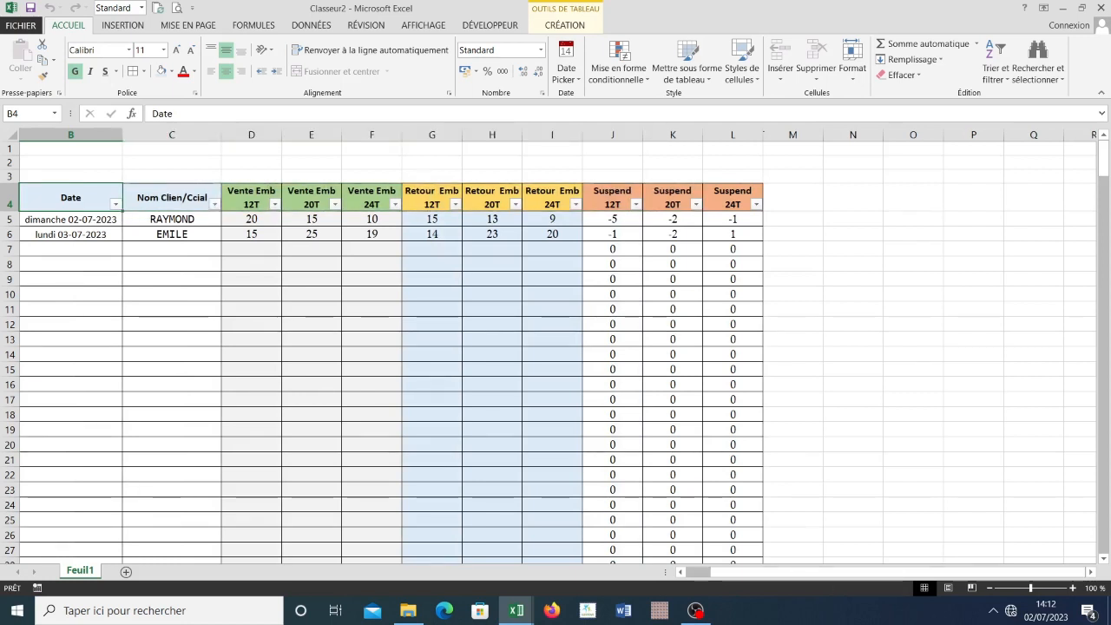
{"action": "left_click", "coordinate": [793, 489]}
{"action": "key", "text": "Right"}
{"action": "key", "text": "Right"}
{"action": "key", "text": "Right"}
{"action": "key", "text": "Right"}
{"action": "key", "text": "Right"}
{"action": "key", "text": "Right"}
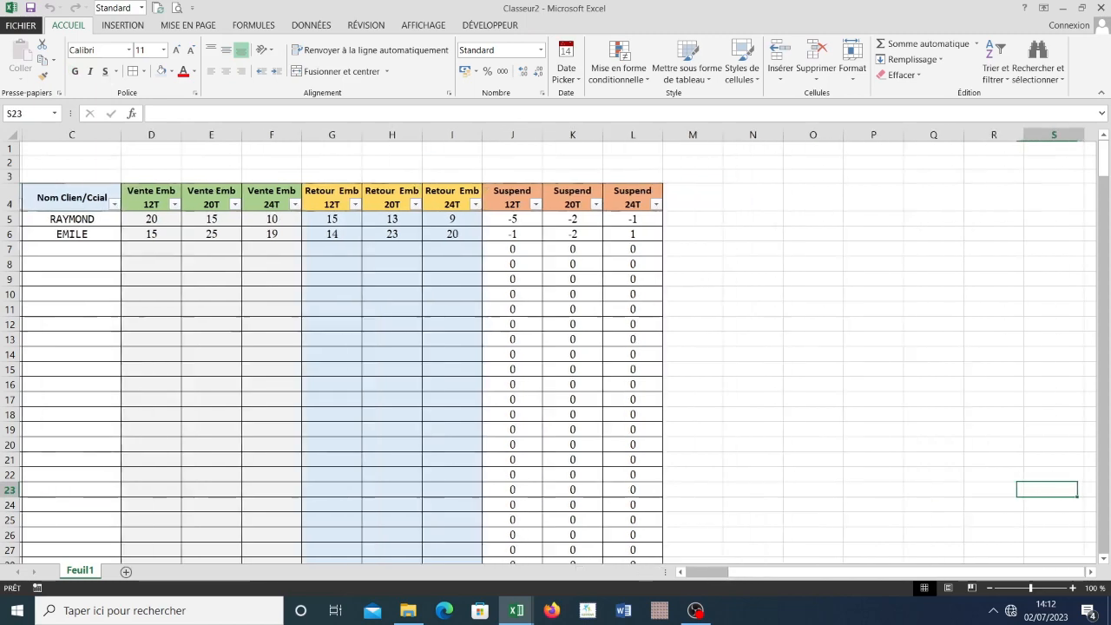
{"action": "key", "text": "Right"}
{"action": "key", "text": "Right"}
{"action": "key", "text": "Right"}
{"action": "key", "text": "Right"}
{"action": "key", "text": "Right"}
{"action": "key", "text": "Right"}
{"action": "key", "text": "Right"}
{"action": "key", "text": "Right"}
{"action": "key", "text": "Right"}
{"action": "key", "text": "Right"}
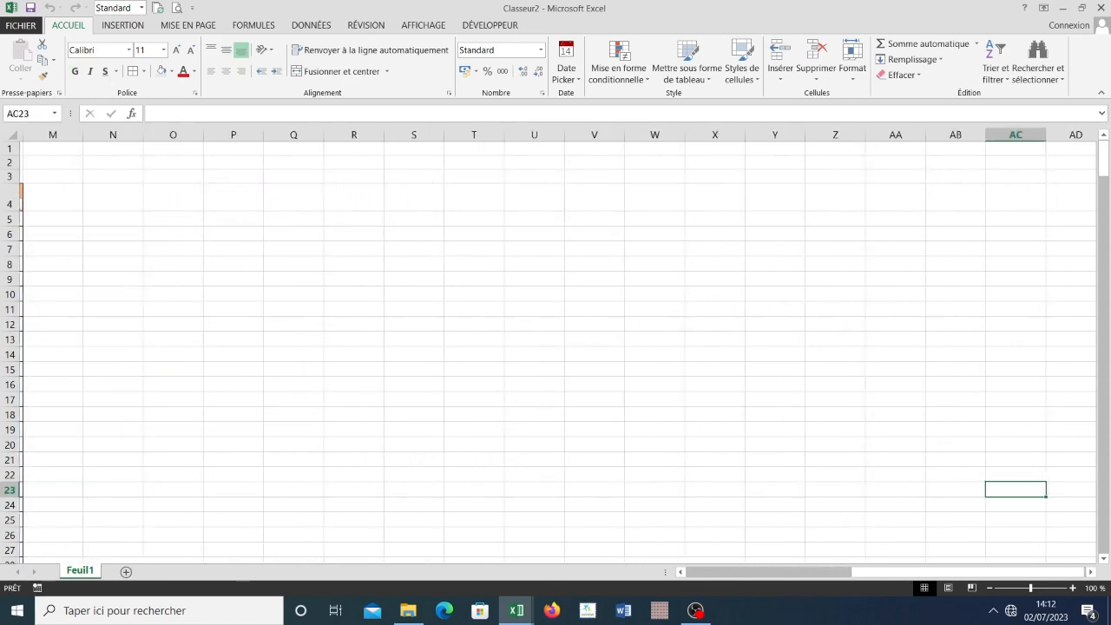
{"action": "key", "text": "Left"}
{"action": "key", "text": "Left"}
{"action": "key", "text": "Left"}
{"action": "key", "text": "Left"}
{"action": "key", "text": "Left"}
{"action": "key", "text": "Left"}
{"action": "key", "text": "Left"}
{"action": "key", "text": "Left"}
{"action": "key", "text": "Left"}
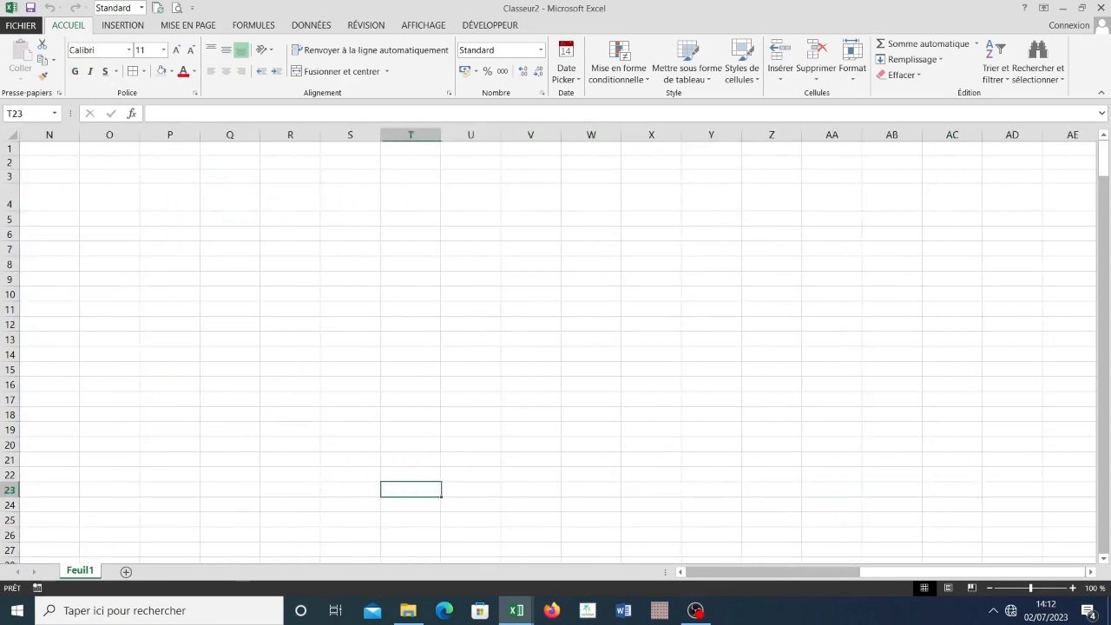
- Freeze the panes at cell C5 so the rows above it and columns A and B stay fixed
{"action": "key", "text": "Left"}
{"action": "key", "text": "Left"}
{"action": "key", "text": "Left"}
{"action": "key", "text": "Left"}
{"action": "key", "text": "Left"}
{"action": "key", "text": "Left"}
{"action": "key", "text": "Left"}
{"action": "key", "text": "Left"}
{"action": "key", "text": "Left"}
{"action": "key", "text": "Left"}
{"action": "key", "text": "Left"}
{"action": "key", "text": "Left"}
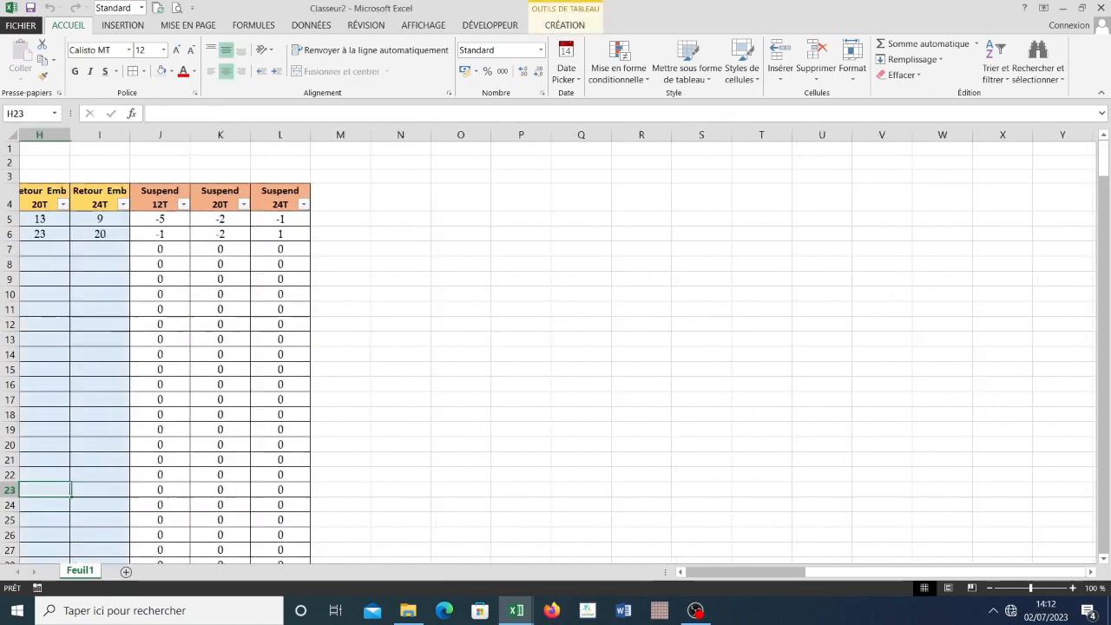
{"action": "key", "text": "Left"}
{"action": "key", "text": "Left"}
{"action": "key", "text": "Left"}
{"action": "key", "text": "Left"}
{"action": "key", "text": "Left"}
{"action": "key", "text": "Left"}
{"action": "key", "text": "Left"}
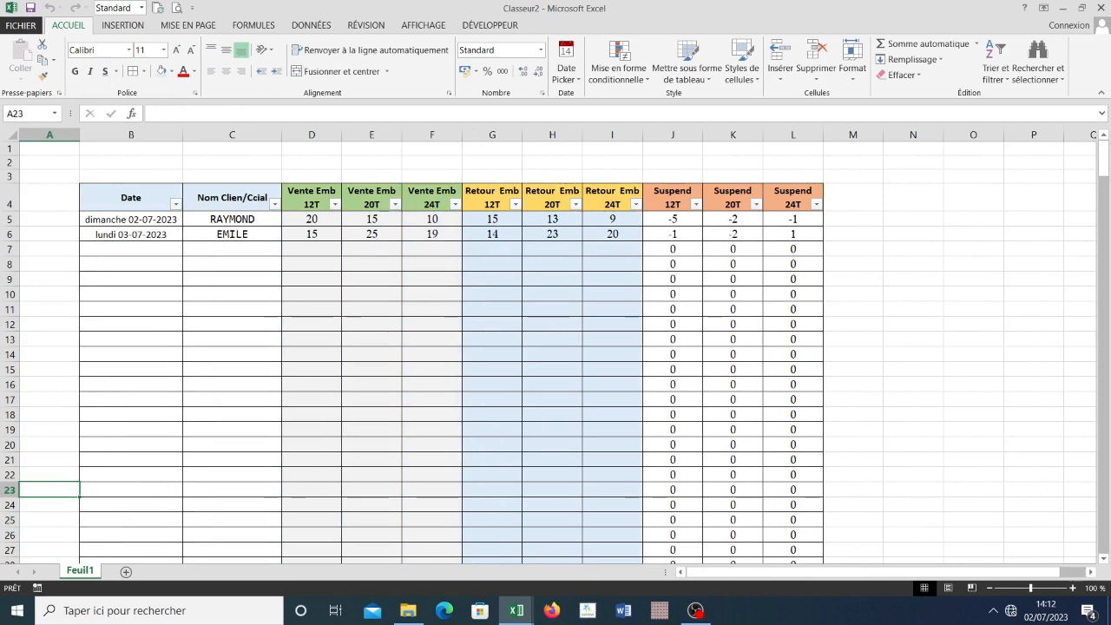
{"action": "left_click", "coordinate": [231, 220]}
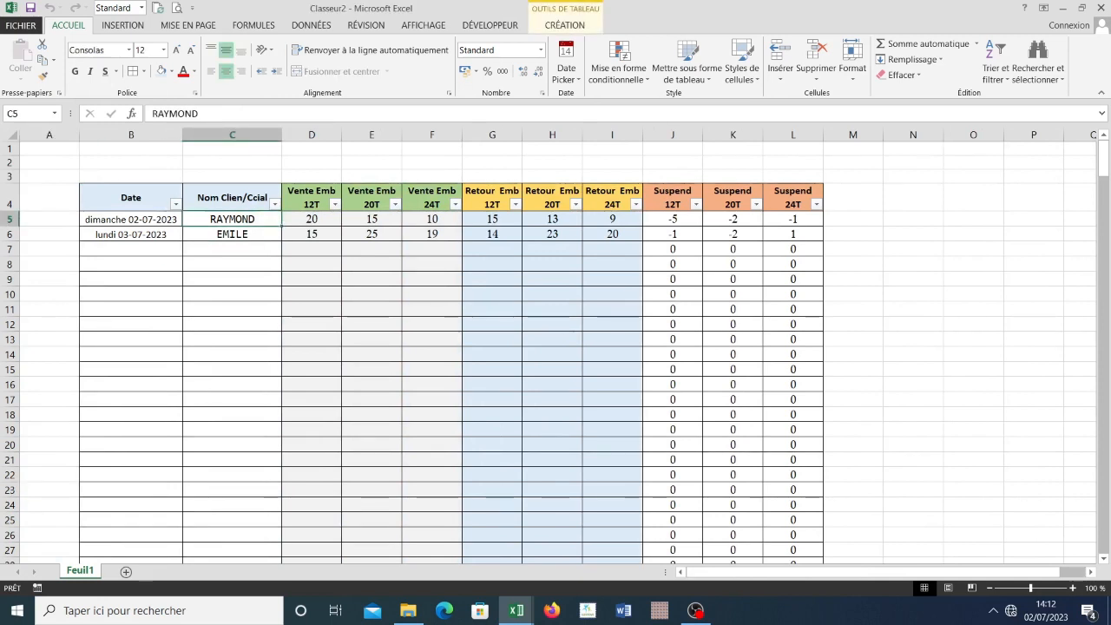
{"action": "left_click", "coordinate": [423, 25]}
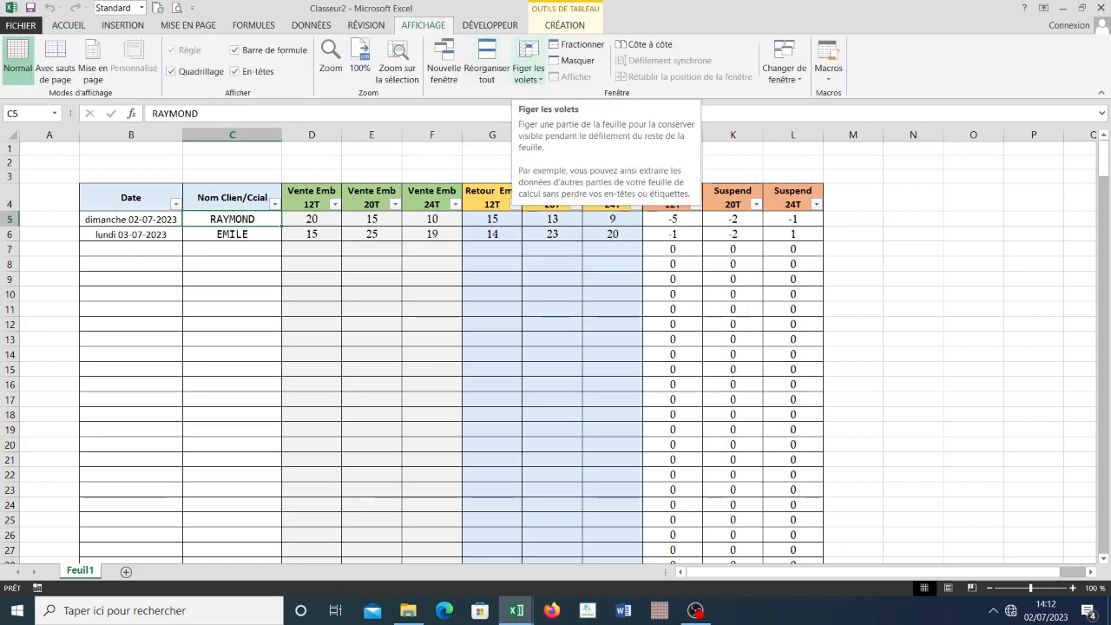
{"action": "left_click", "coordinate": [527, 66]}
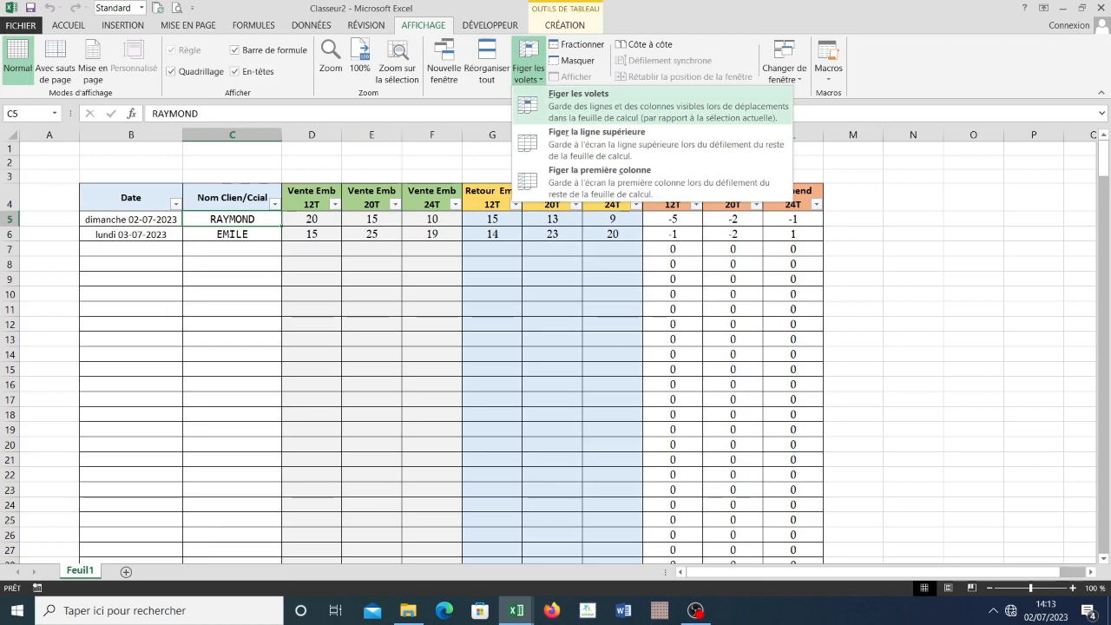
{"action": "left_click", "coordinate": [577, 104]}
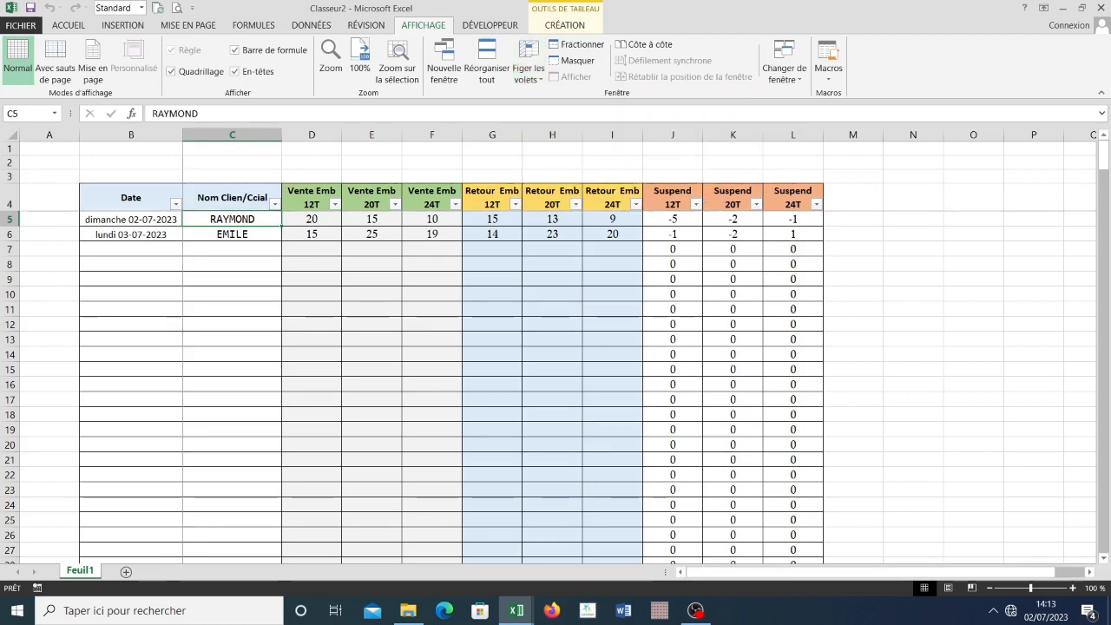
- Examine the table's lower rows to check that the header row is frozen
{"action": "scroll", "coordinate": [556, 365], "scroll_direction": "down", "scroll_amount": 7}
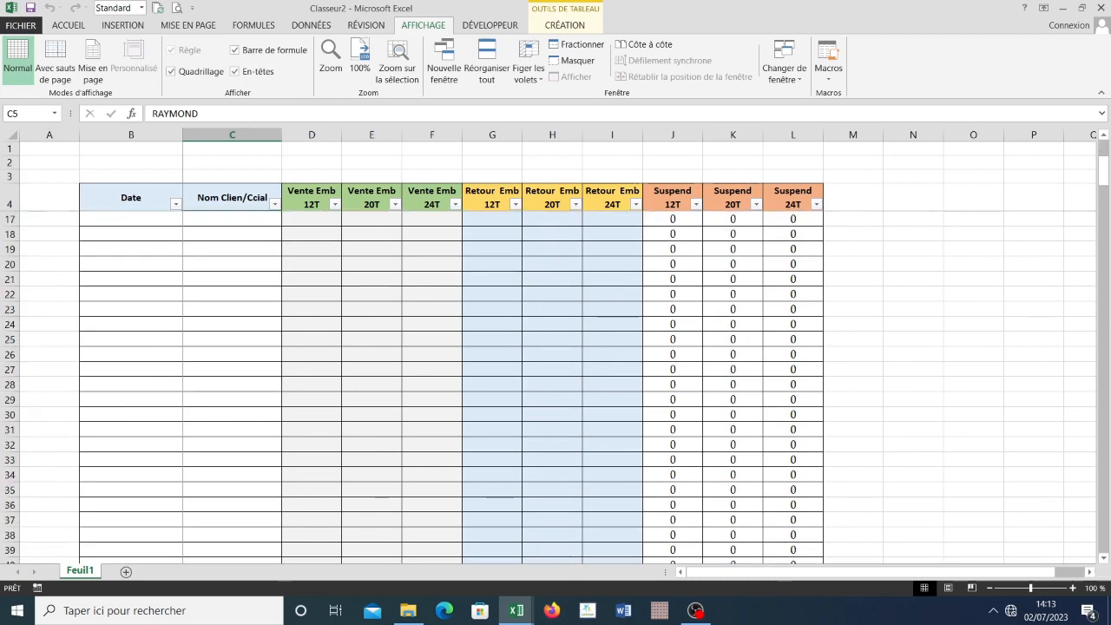
{"action": "scroll", "coordinate": [555, 382], "scroll_direction": "down", "scroll_amount": 20}
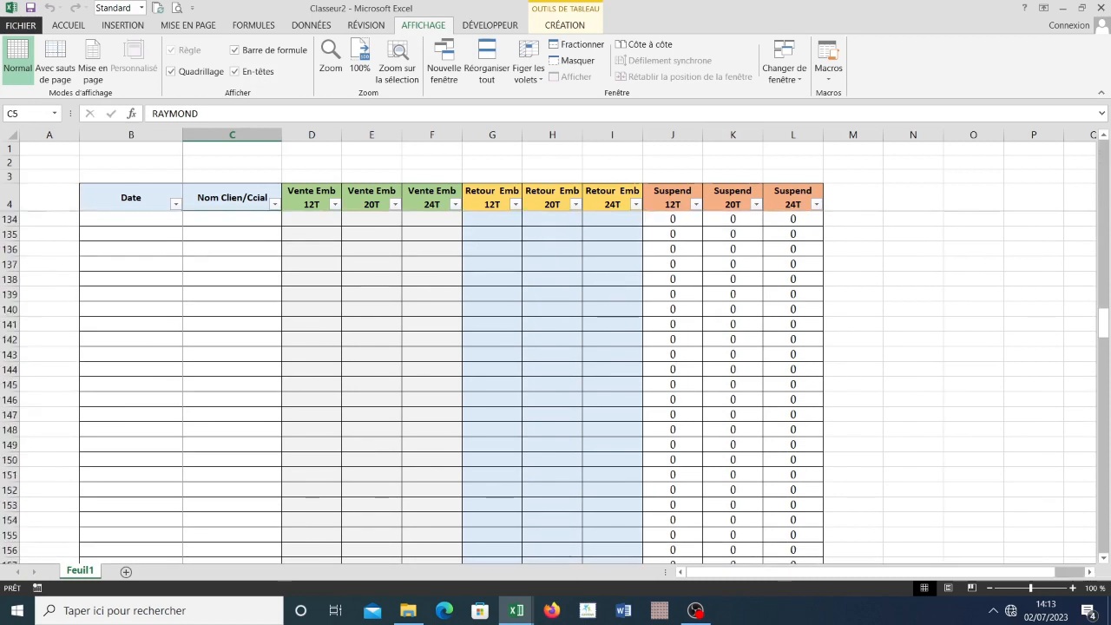
{"action": "scroll", "coordinate": [555, 382], "scroll_direction": "down", "scroll_amount": 19}
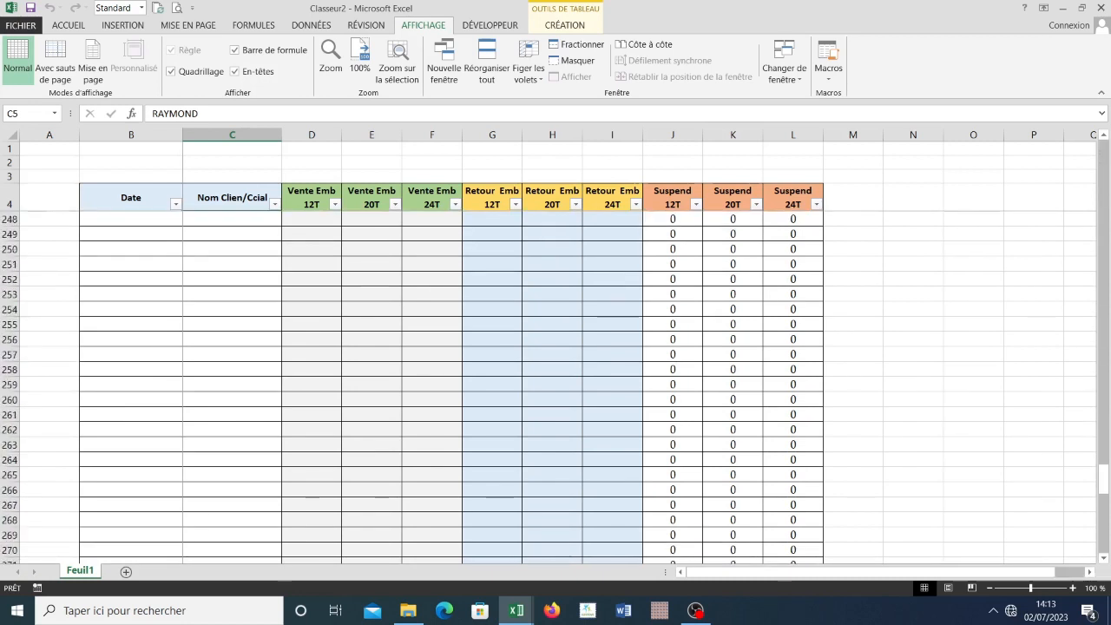
{"action": "scroll", "coordinate": [555, 382], "scroll_direction": "up", "scroll_amount": 6}
{"action": "left_click_drag", "start_coordinate": [130, 198], "coordinate": [794, 198]}
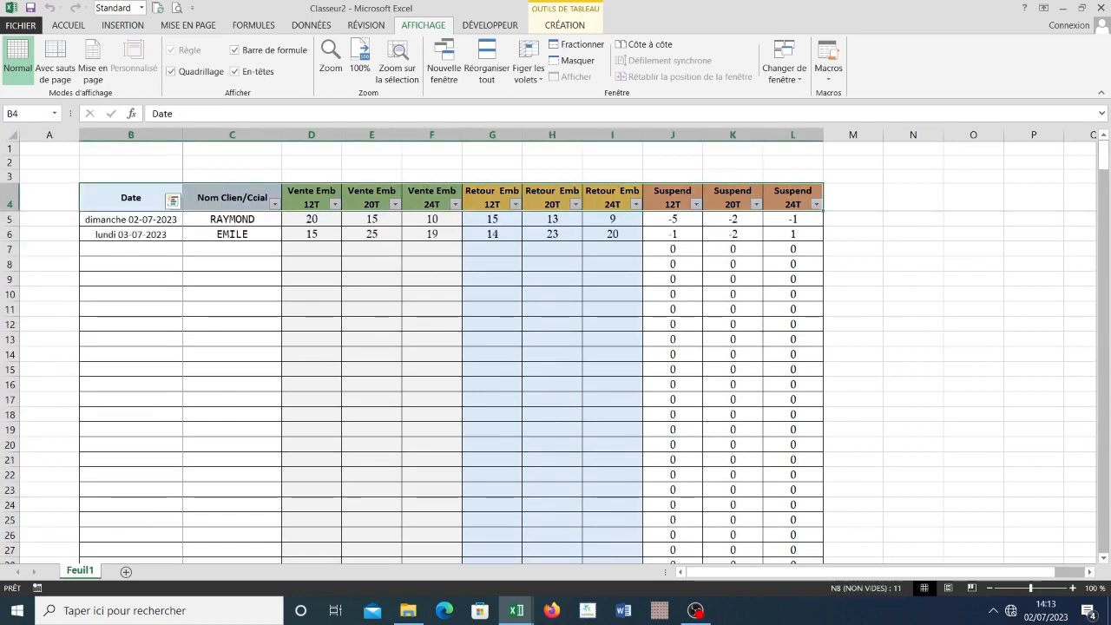
{"action": "scroll", "coordinate": [556, 382], "scroll_direction": "down", "scroll_amount": 7}
- Examine the sheet out to column AG to check the frozen Date column, and return to the table's first rows
{"action": "left_click_drag", "start_coordinate": [804, 572], "coordinate": [833, 572]}
{"action": "left_click_drag", "start_coordinate": [754, 427], "coordinate": [754, 417]}
{"action": "key", "text": "Right"}
{"action": "key", "text": "Right"}
{"action": "key", "text": "Right"}
{"action": "key", "text": "Right"}
{"action": "key", "text": "Right"}
{"action": "key", "text": "Right"}
{"action": "key", "text": "Right"}
{"action": "key", "text": "Right"}
{"action": "key", "text": "Right"}
{"action": "key", "text": "Right"}
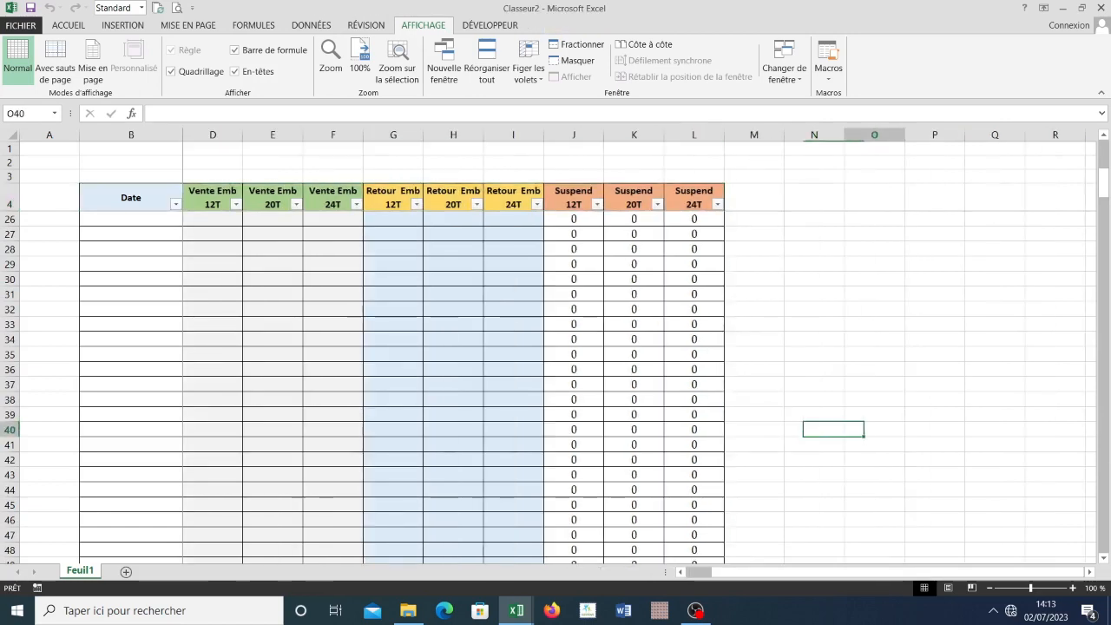
{"action": "key", "text": "Right"}
{"action": "key", "text": "Right"}
{"action": "key", "text": "Right"}
{"action": "key", "text": "Right"}
{"action": "key", "text": "Right"}
{"action": "key", "text": "Right"}
{"action": "key", "text": "Right"}
{"action": "key", "text": "Right"}
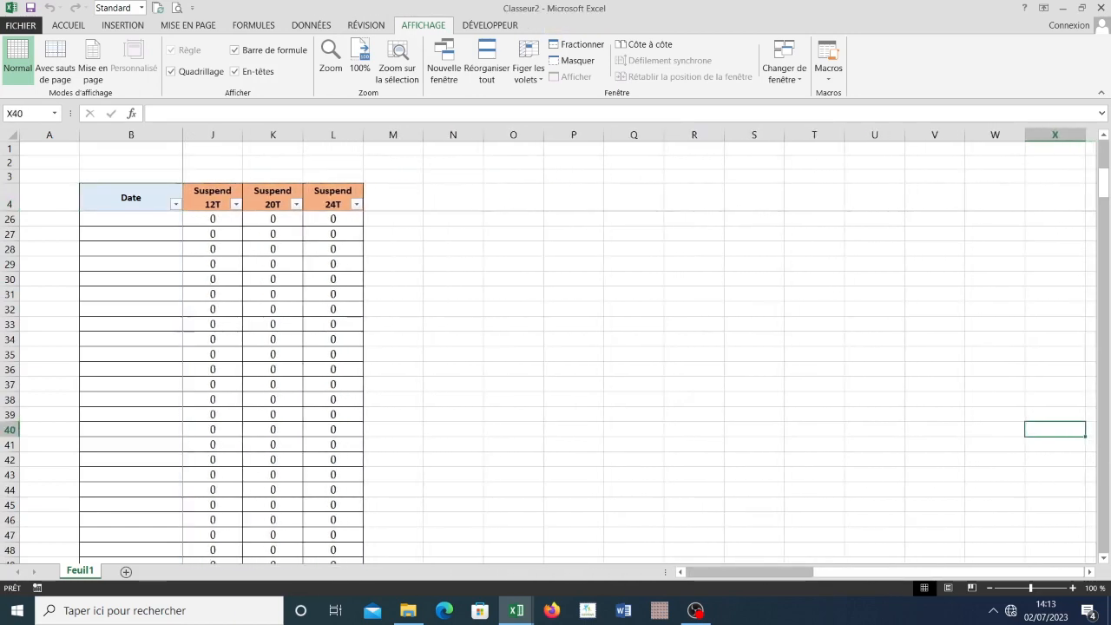
{"action": "key", "text": "Right"}
{"action": "key", "text": "Right"}
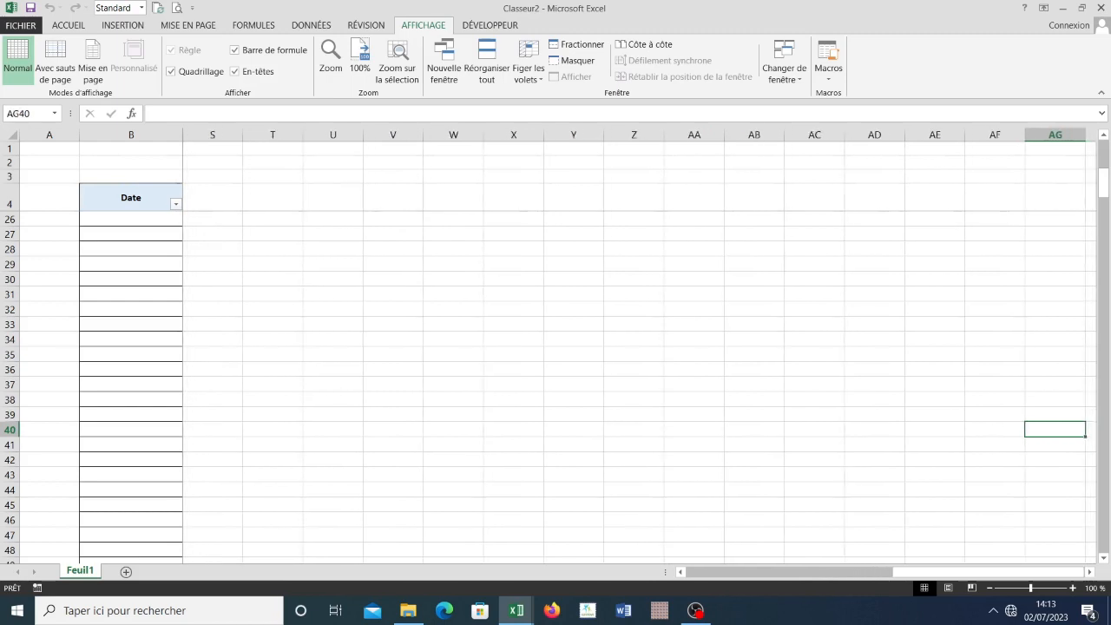
{"action": "scroll", "coordinate": [643, 348], "scroll_direction": "left", "scroll_amount": 8}
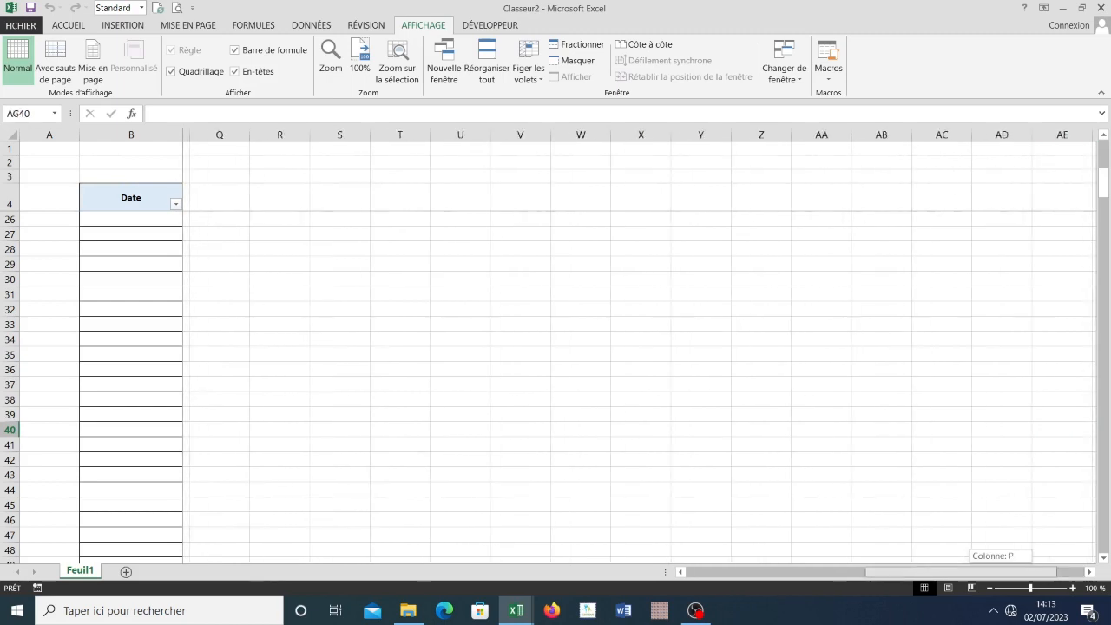
{"action": "scroll", "coordinate": [642, 348], "scroll_direction": "left", "scroll_amount": 8}
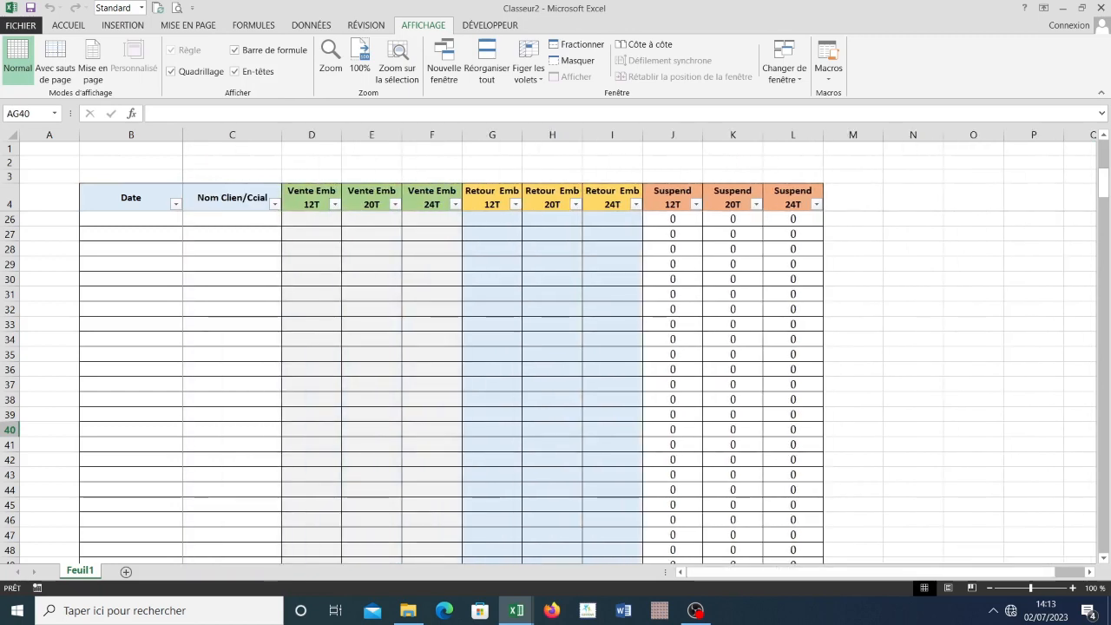
{"action": "scroll", "coordinate": [643, 347], "scroll_direction": "up", "scroll_amount": 7}
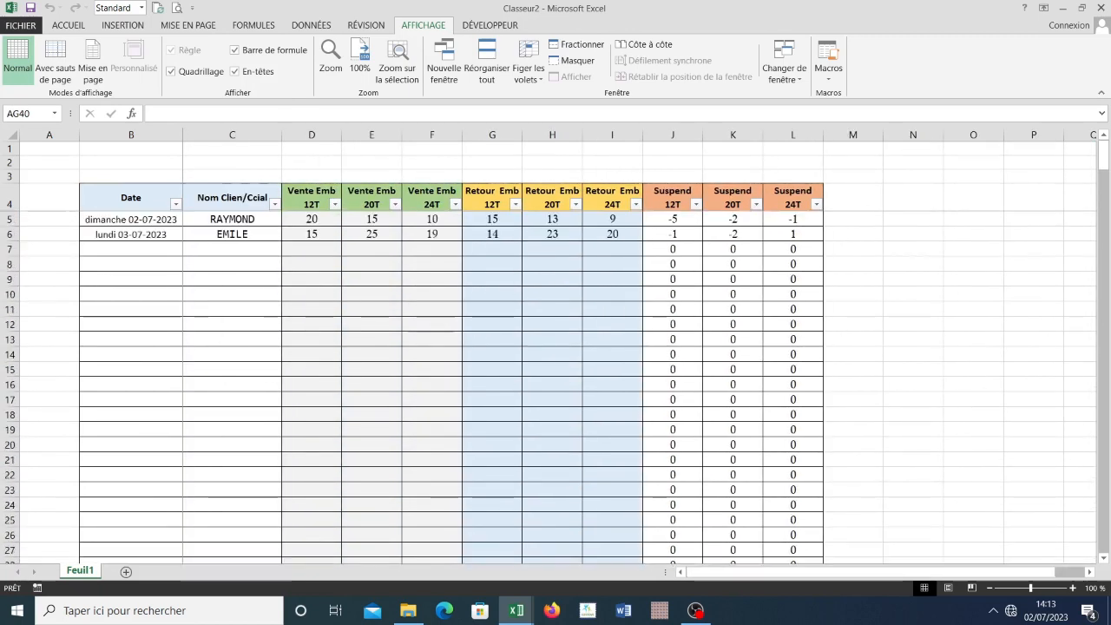
- Hide the worksheet gridlines to examine the sheet without them, and show the gridlines again
{"action": "left_click", "coordinate": [232, 279]}
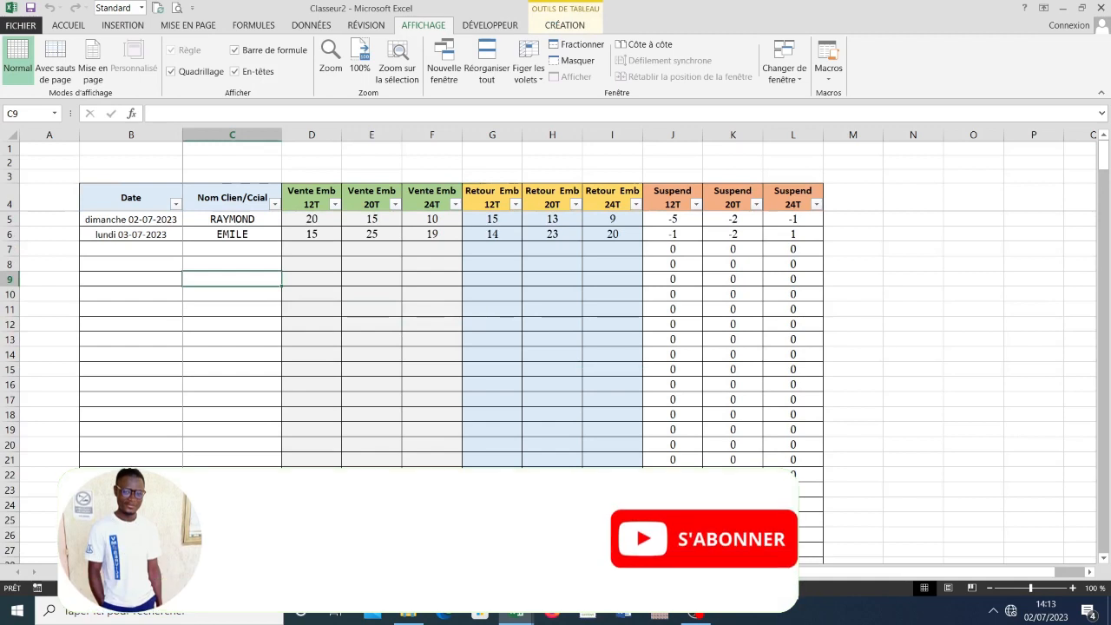
{"action": "left_click_drag", "start_coordinate": [913, 233], "coordinate": [1034, 339]}
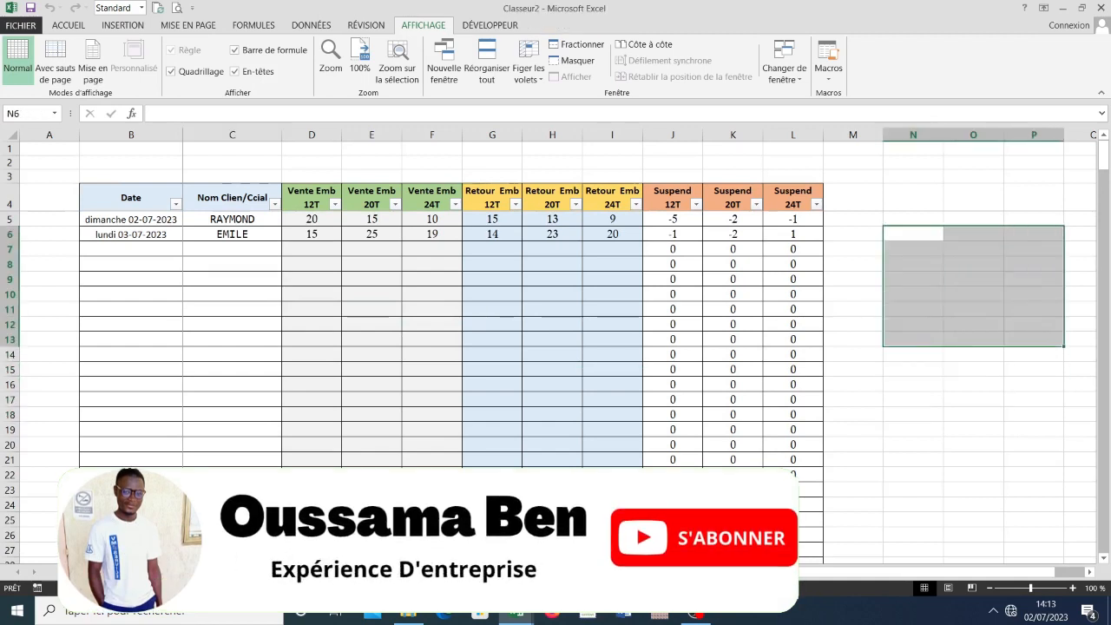
{"action": "left_click_drag", "start_coordinate": [131, 309], "coordinate": [794, 475]}
{"action": "left_click_drag", "start_coordinate": [853, 309], "coordinate": [977, 192]}
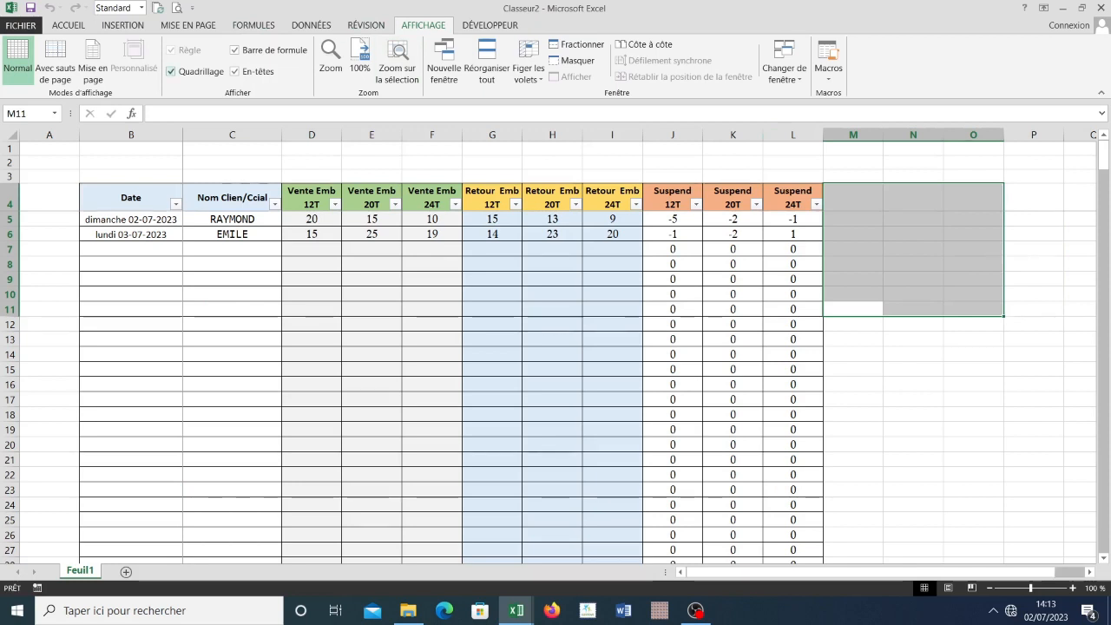
{"action": "left_click", "coordinate": [171, 71]}
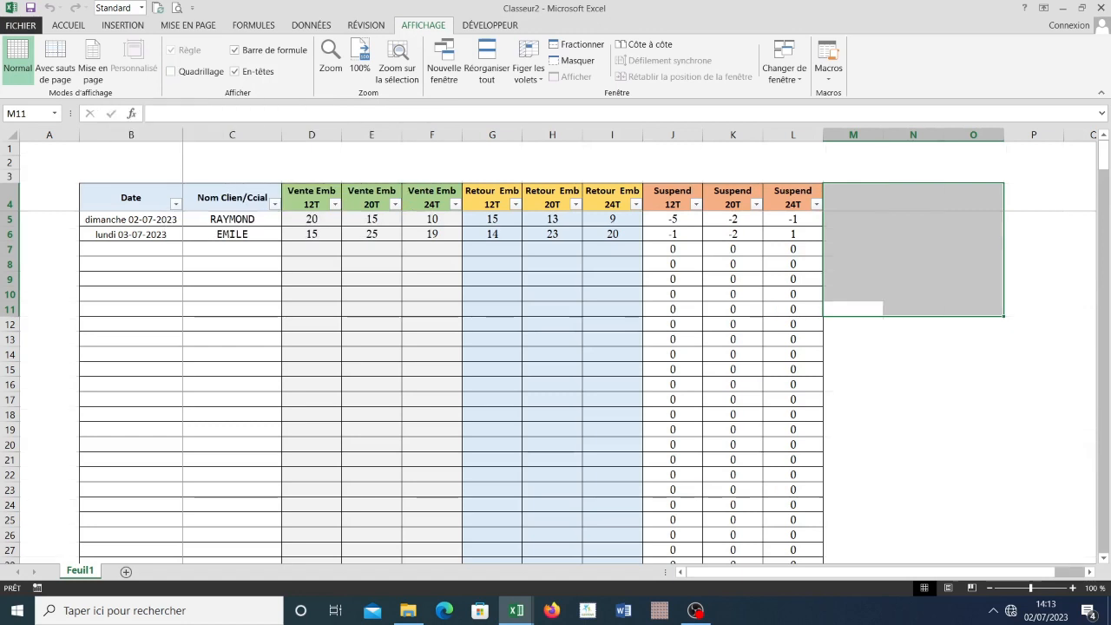
{"action": "left_click", "coordinate": [914, 369]}
{"action": "left_click_drag", "start_coordinate": [914, 294], "coordinate": [1034, 324]}
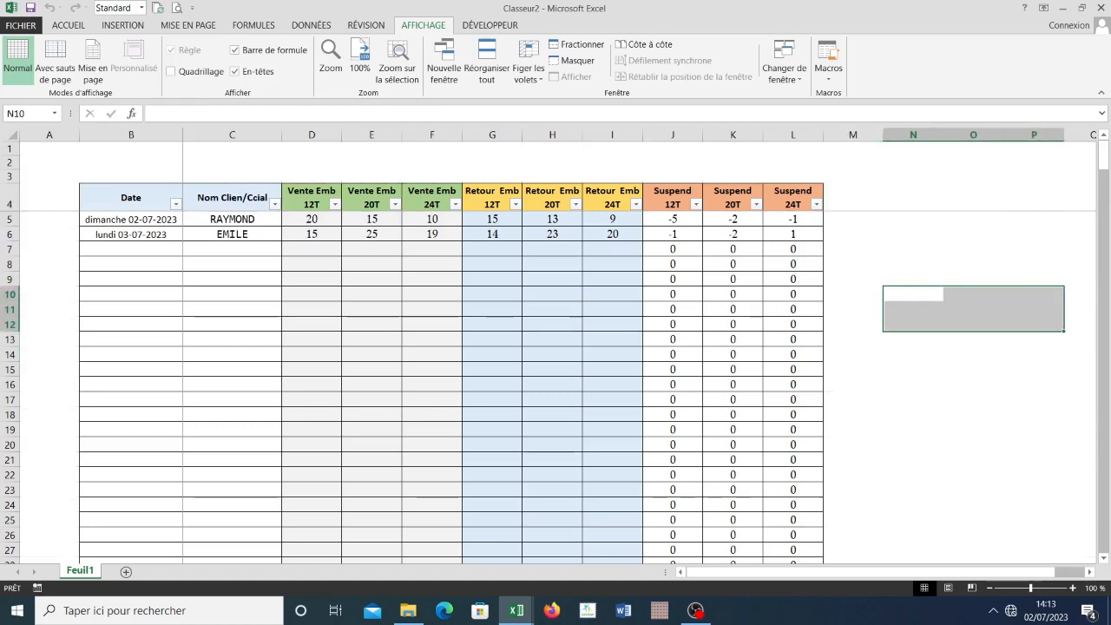
{"action": "left_click_drag", "start_coordinate": [914, 250], "coordinate": [1034, 295]}
{"action": "left_click_drag", "start_coordinate": [974, 264], "coordinate": [1077, 354]}
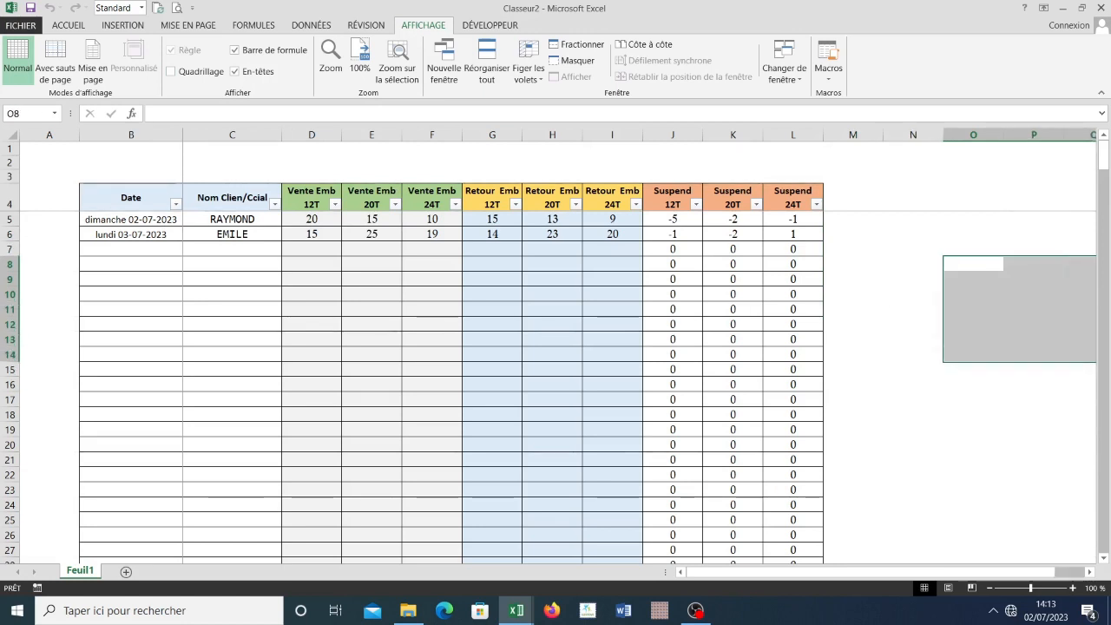
{"action": "left_click_drag", "start_coordinate": [913, 264], "coordinate": [976, 294]}
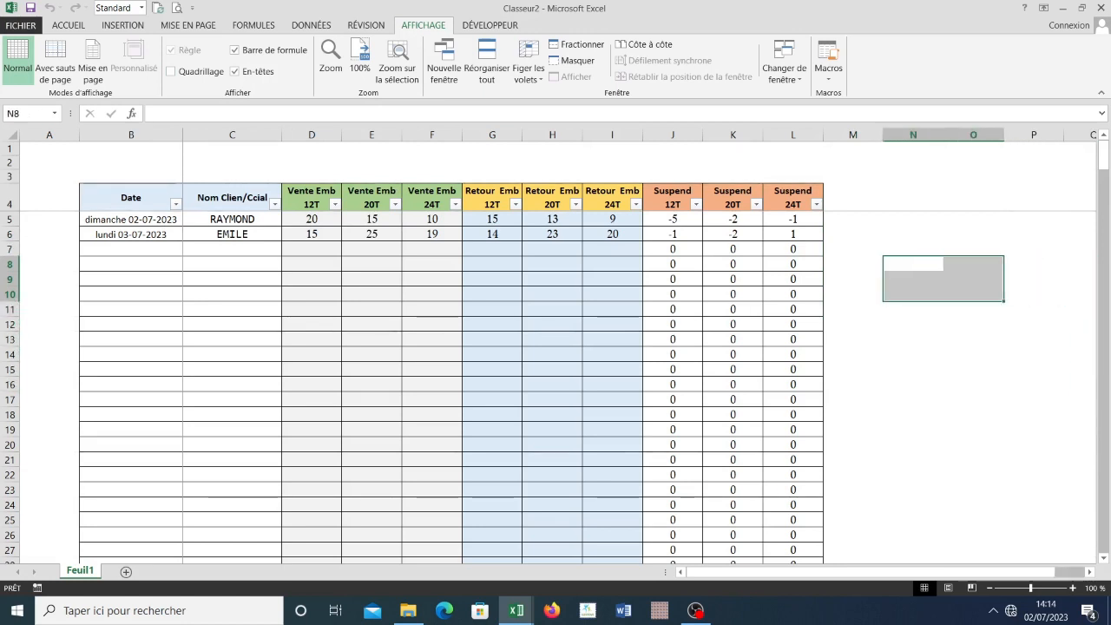
{"action": "left_click", "coordinate": [793, 354]}
{"action": "scroll", "coordinate": [793, 354], "scroll_direction": "down", "scroll_amount": 4}
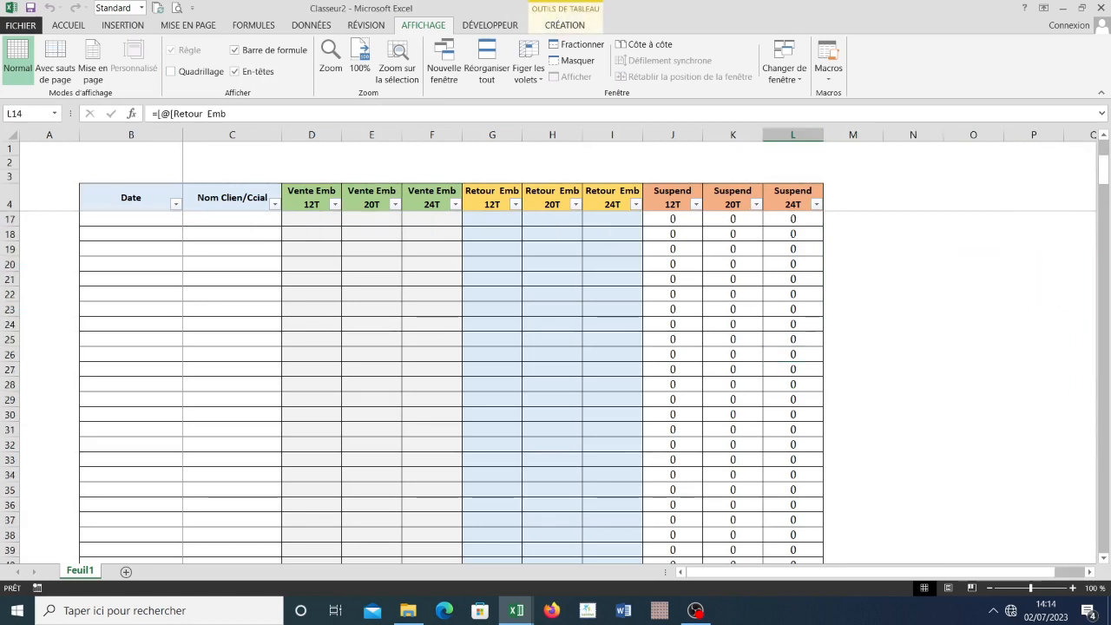
{"action": "scroll", "coordinate": [793, 355], "scroll_direction": "up", "scroll_amount": 4}
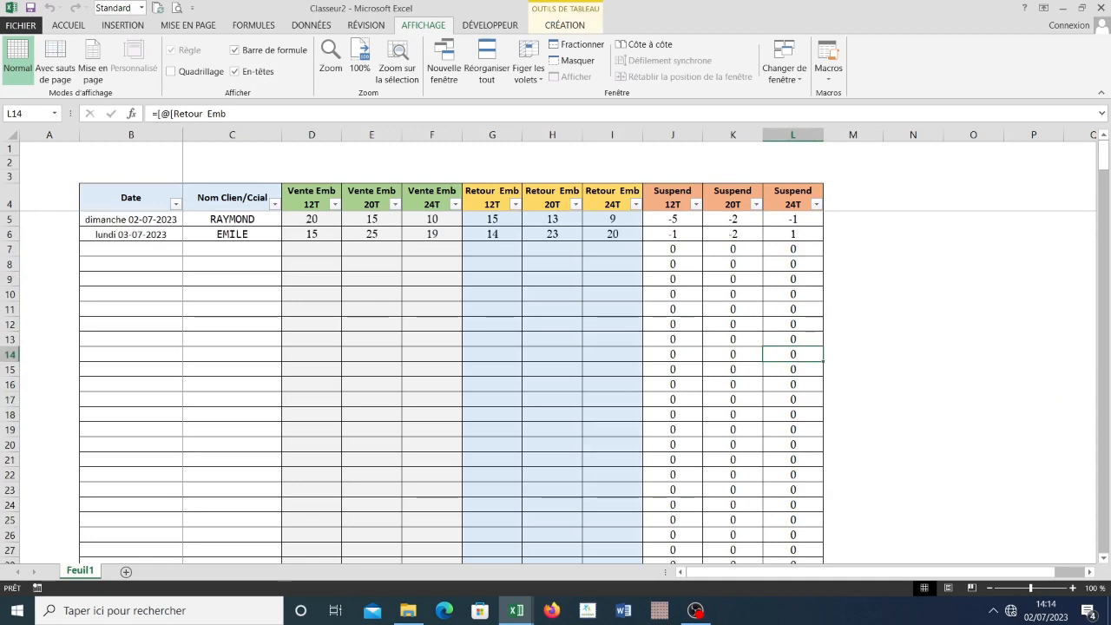
{"action": "left_click", "coordinate": [171, 72]}
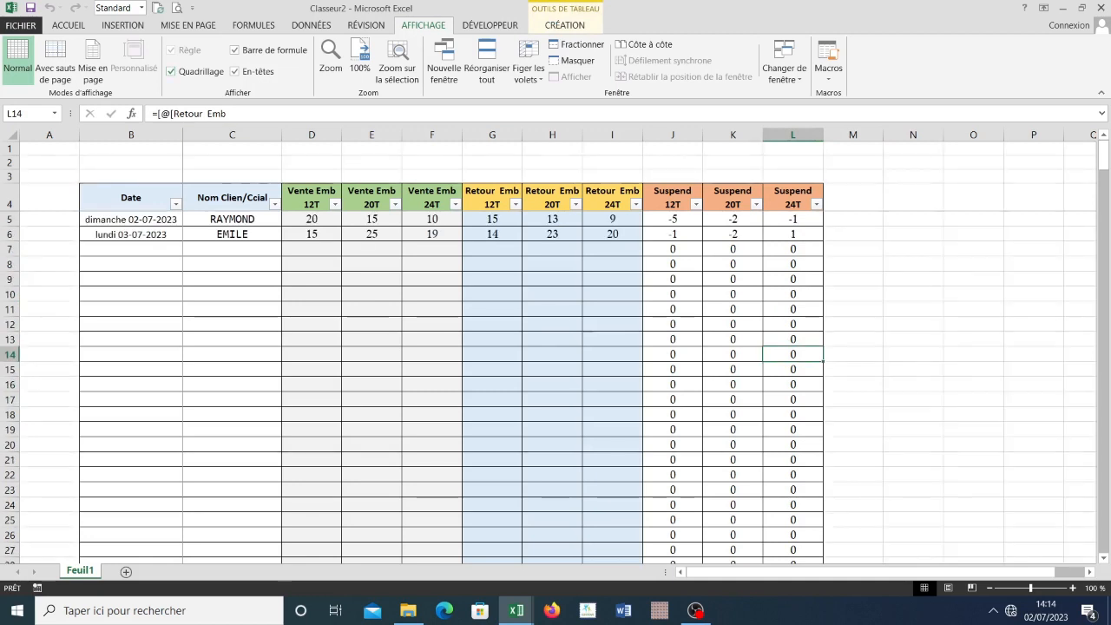
- Merge and centre the range B1:L2 above the table
{"action": "left_click_drag", "start_coordinate": [130, 149], "coordinate": [672, 164]}
{"action": "left_click", "coordinate": [553, 163]}
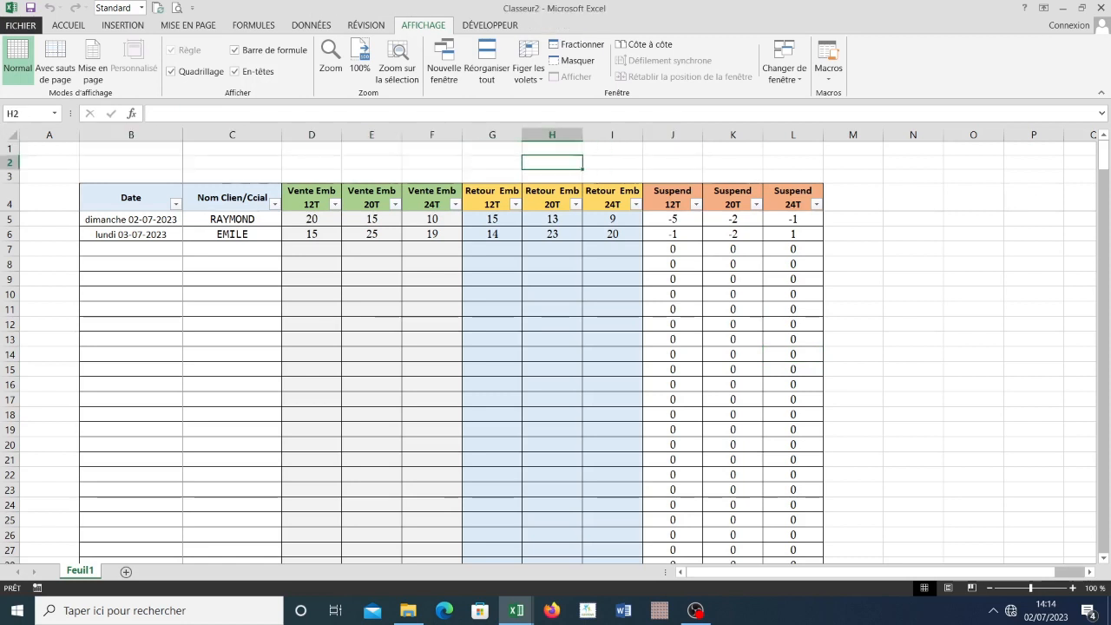
{"action": "left_click", "coordinate": [130, 162]}
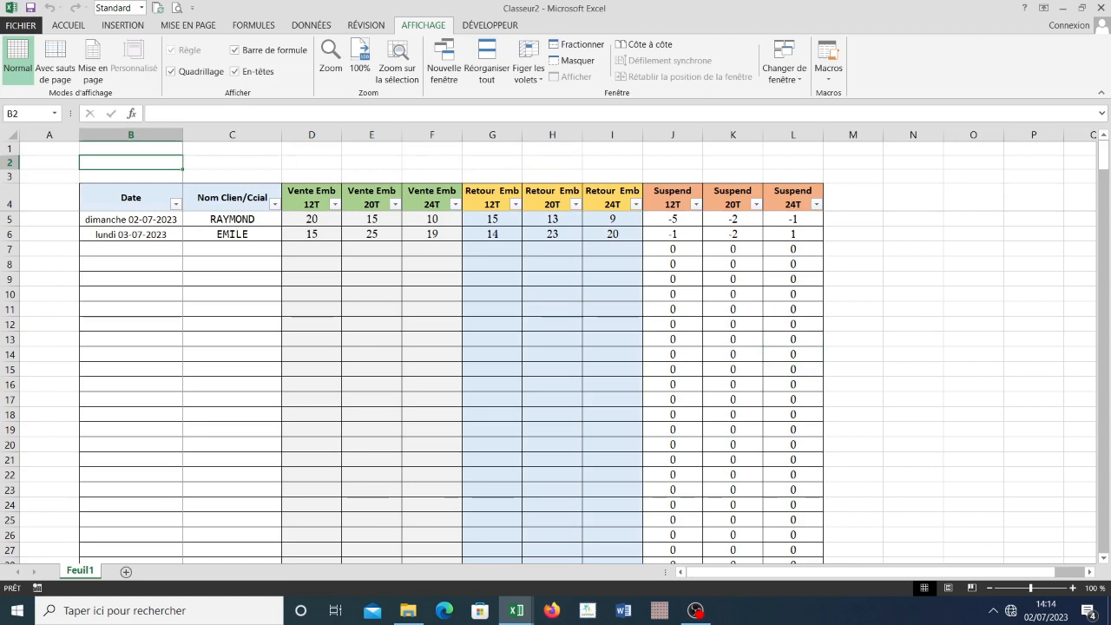
{"action": "left_click_drag", "start_coordinate": [130, 148], "coordinate": [130, 163]}
{"action": "left_click", "coordinate": [130, 162]}
{"action": "left_click", "coordinate": [130, 149]}
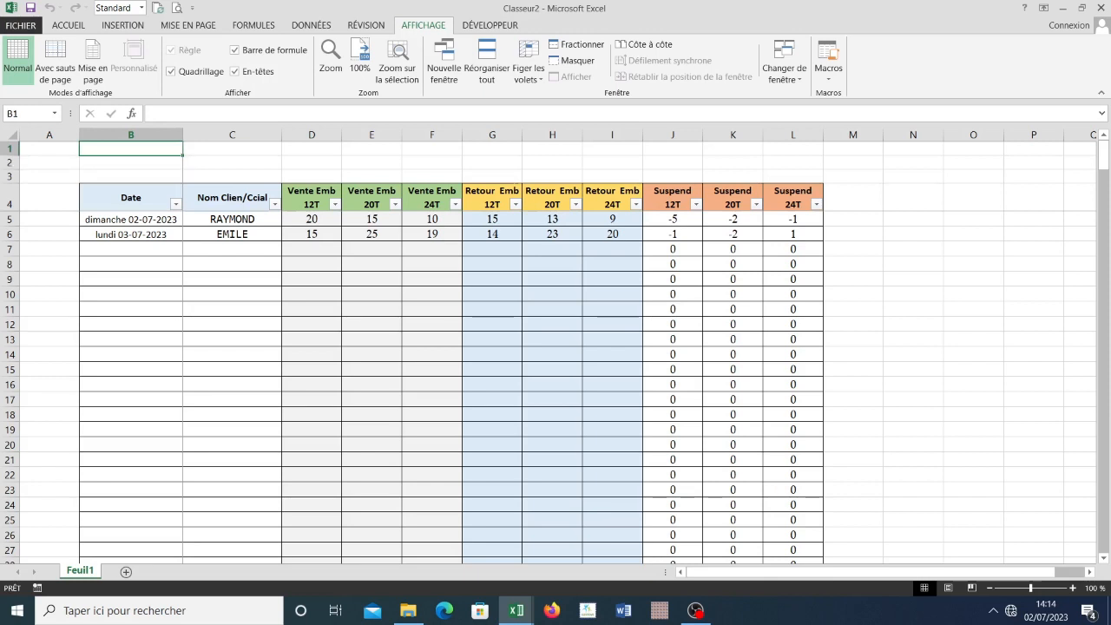
{"action": "left_click", "coordinate": [232, 148]}
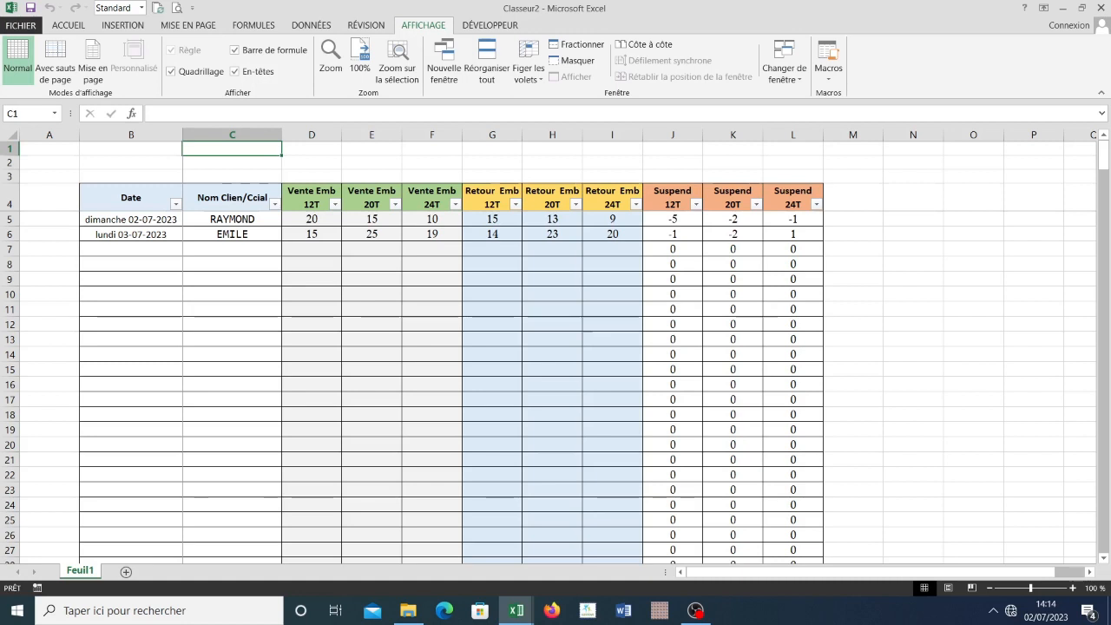
{"action": "left_click", "coordinate": [130, 162]}
{"action": "left_click_drag", "start_coordinate": [130, 149], "coordinate": [793, 163]}
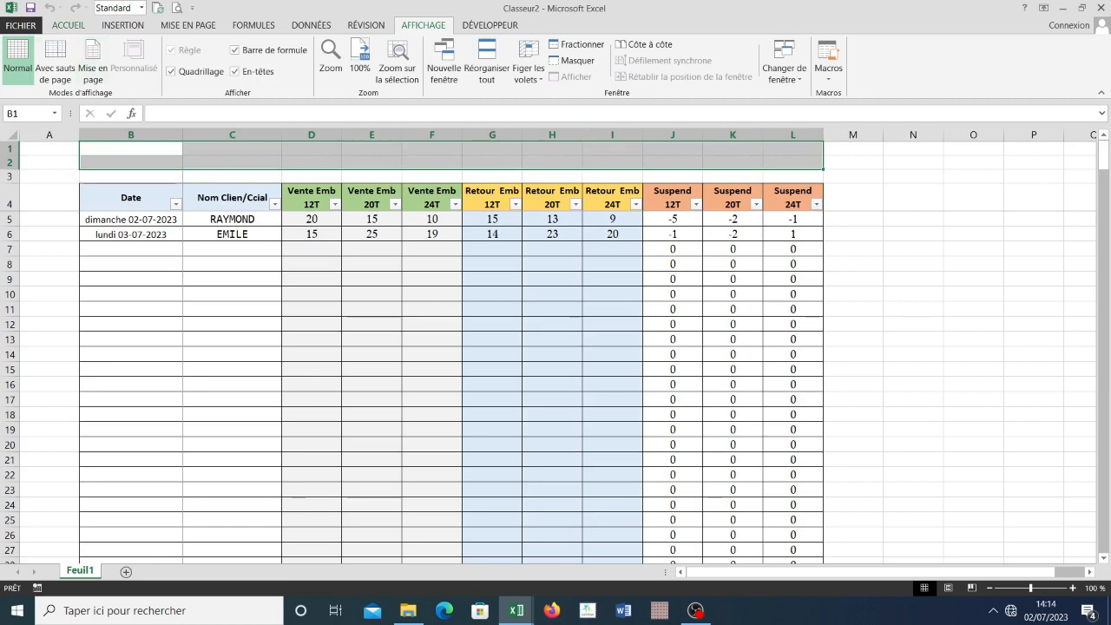
{"action": "left_click", "coordinate": [69, 26]}
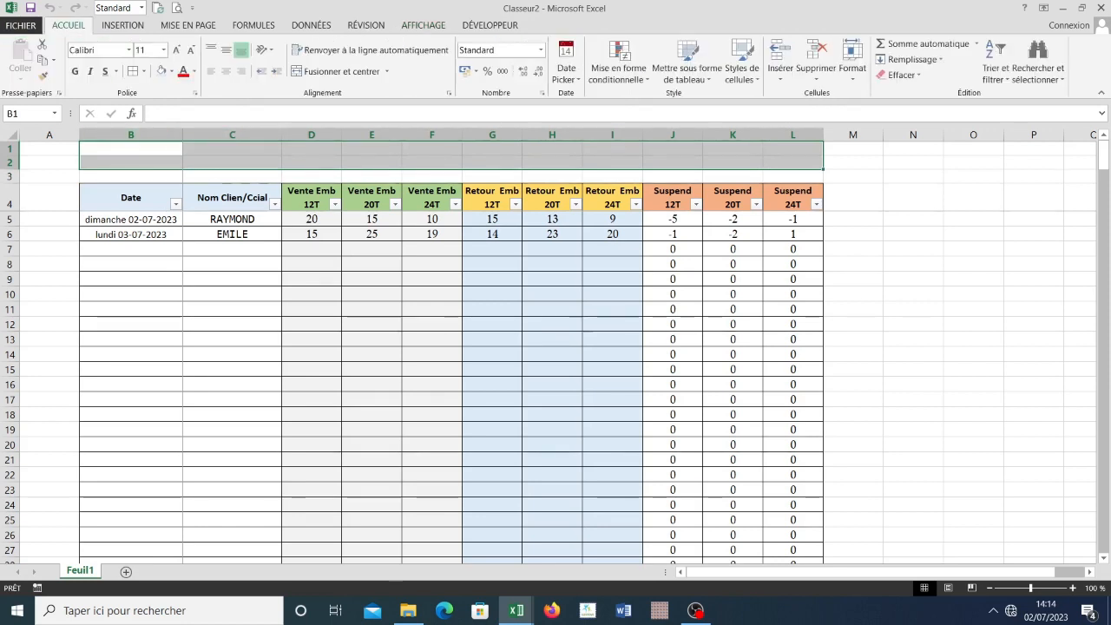
{"action": "left_click", "coordinate": [339, 72]}
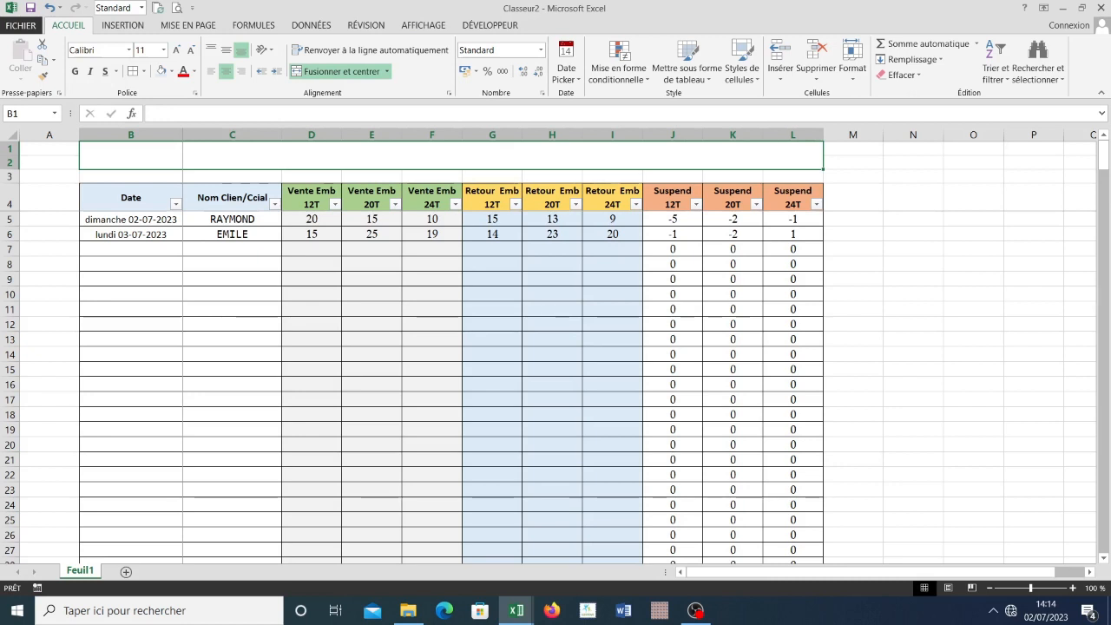
- Enter the title FICHE DE SUIVIS JOURNALIER DES EMBALLAGES in the merged range above the table
{"action": "type", "text": "FICHE"}
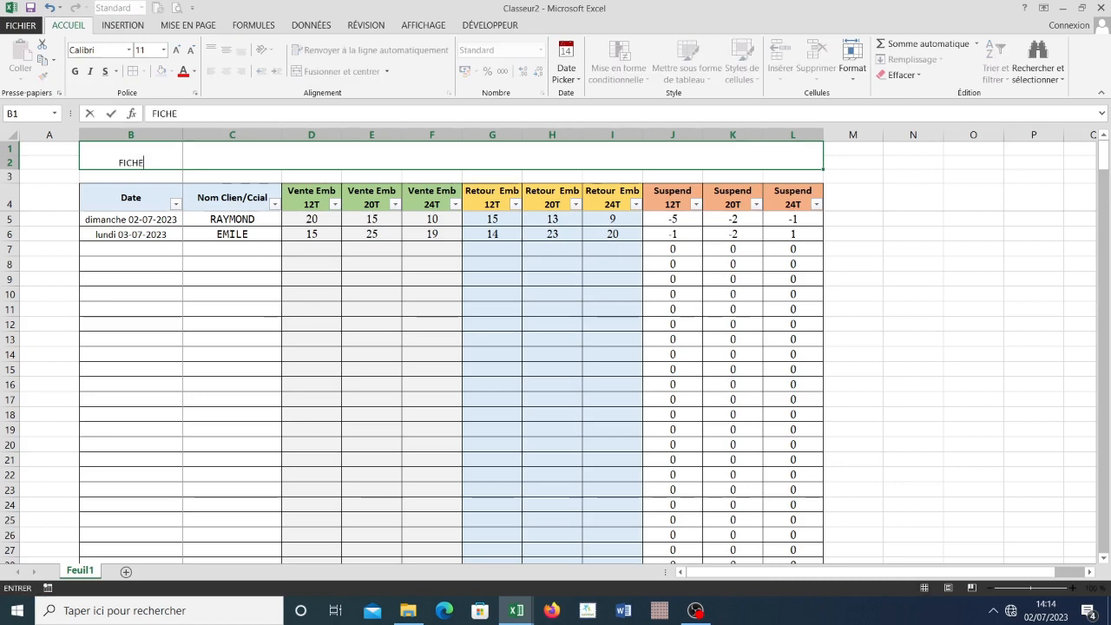
{"action": "type", "text": " DE SUIVIS JPUR"}
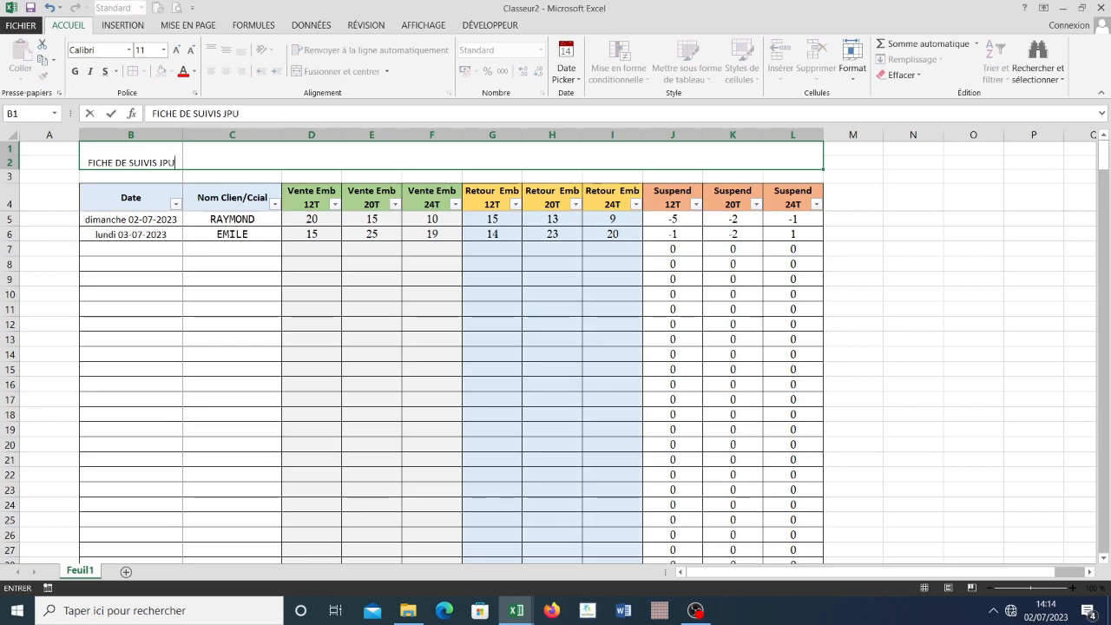
{"action": "key", "text": "BackSpace"}
{"action": "key", "text": "BackSpace"}
{"action": "key", "text": "BackSpace"}
{"action": "type", "text": "OURNALI"}
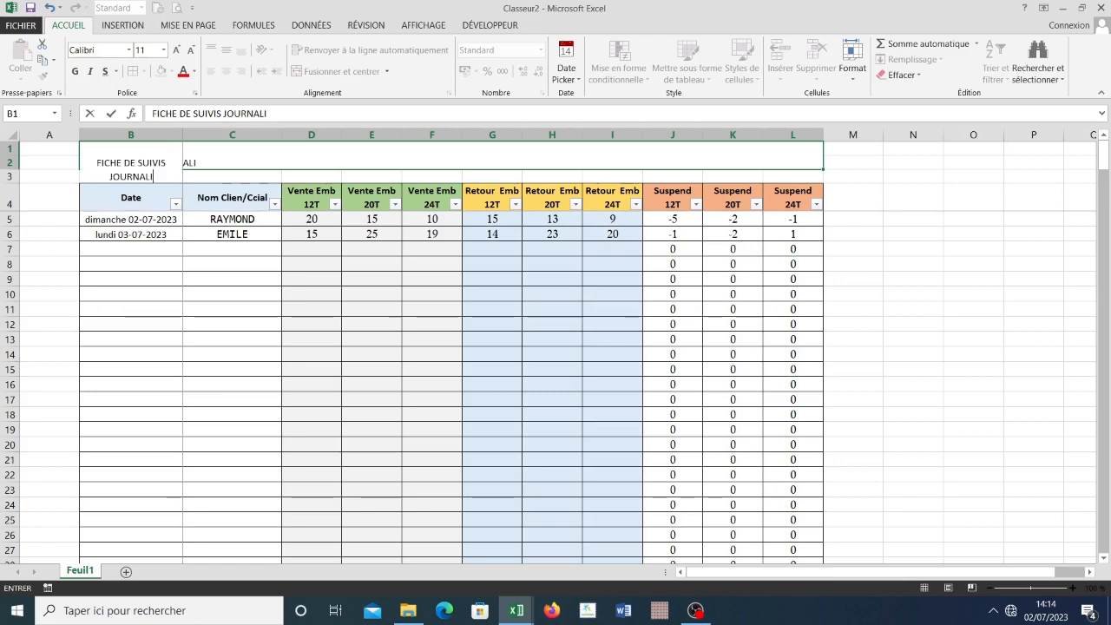
{"action": "type", "text": "ER DES EMB"}
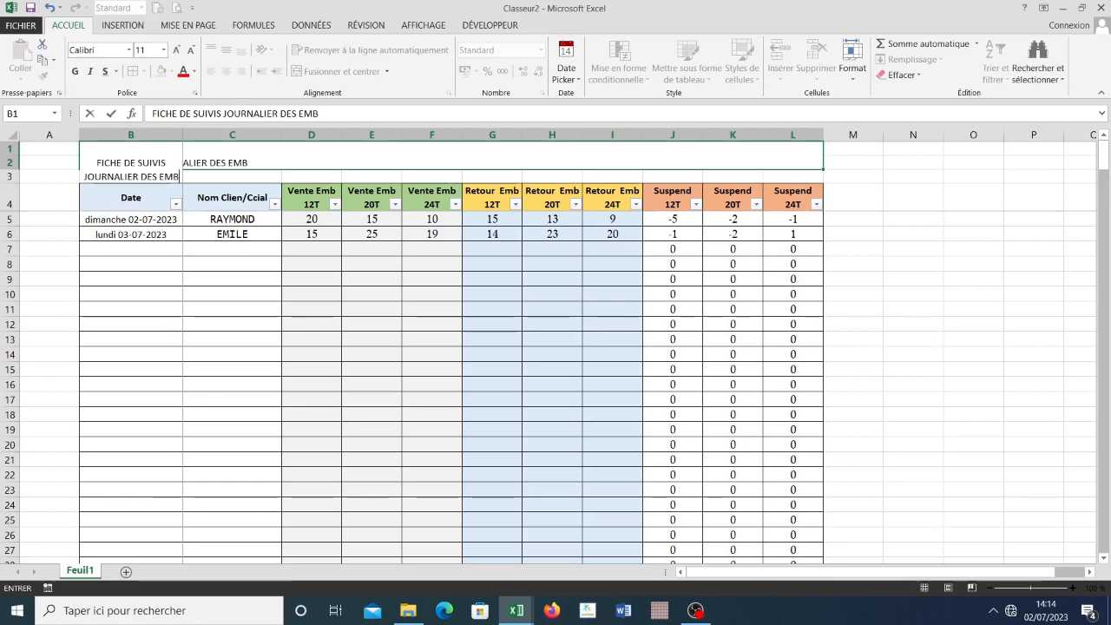
{"action": "type", "text": "ALLAGES"}
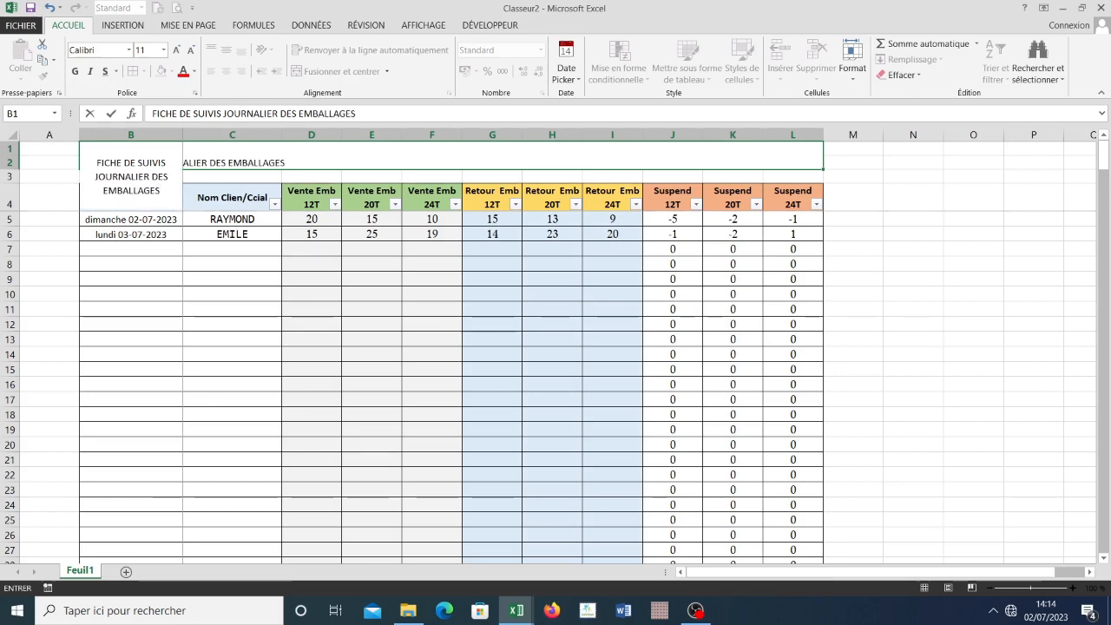
{"action": "left_click", "coordinate": [311, 176]}
{"action": "left_click", "coordinate": [451, 159]}
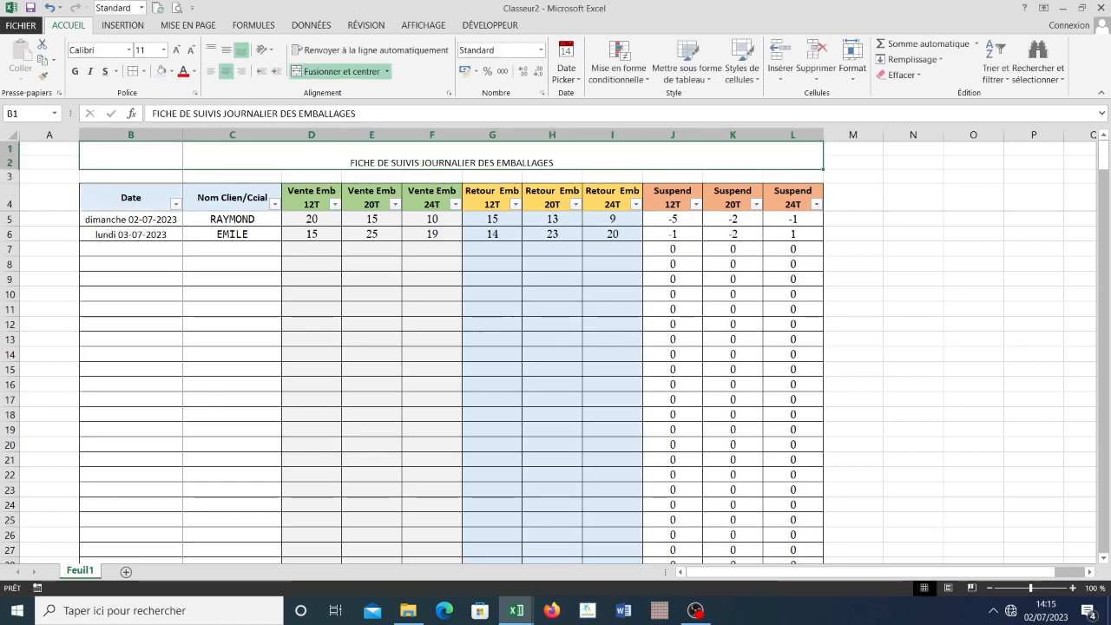
- Make the table's title bold and set its font to Arial Black
{"action": "left_click", "coordinate": [76, 71]}
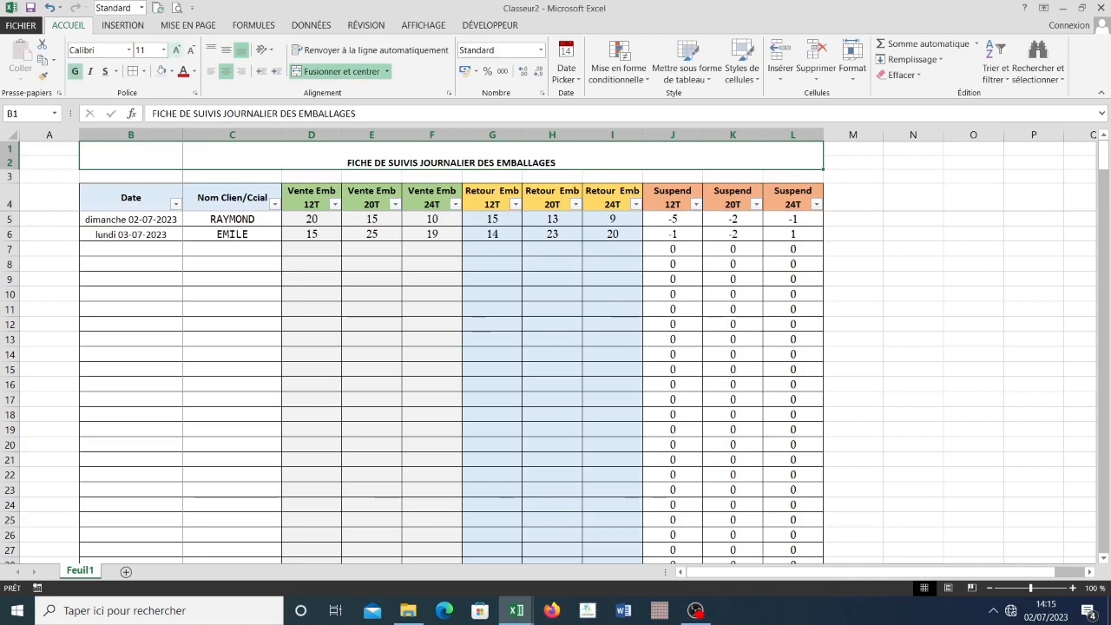
{"action": "left_click", "coordinate": [176, 50]}
{"action": "left_click", "coordinate": [177, 50]}
{"action": "left_click", "coordinate": [191, 50]}
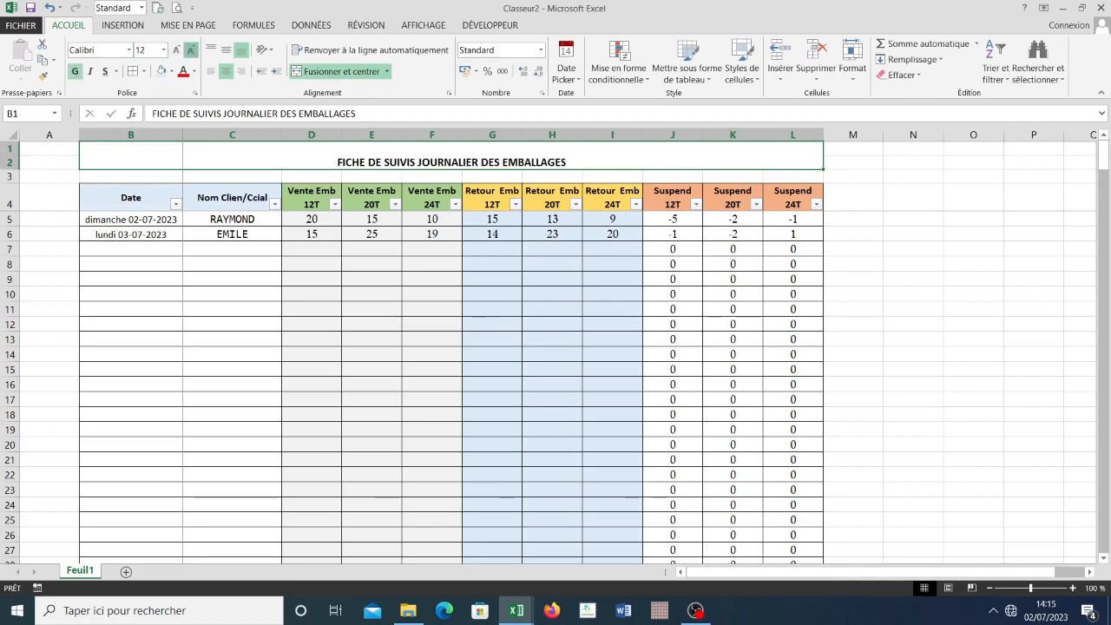
{"action": "left_click", "coordinate": [191, 50]}
{"action": "left_click", "coordinate": [128, 49]}
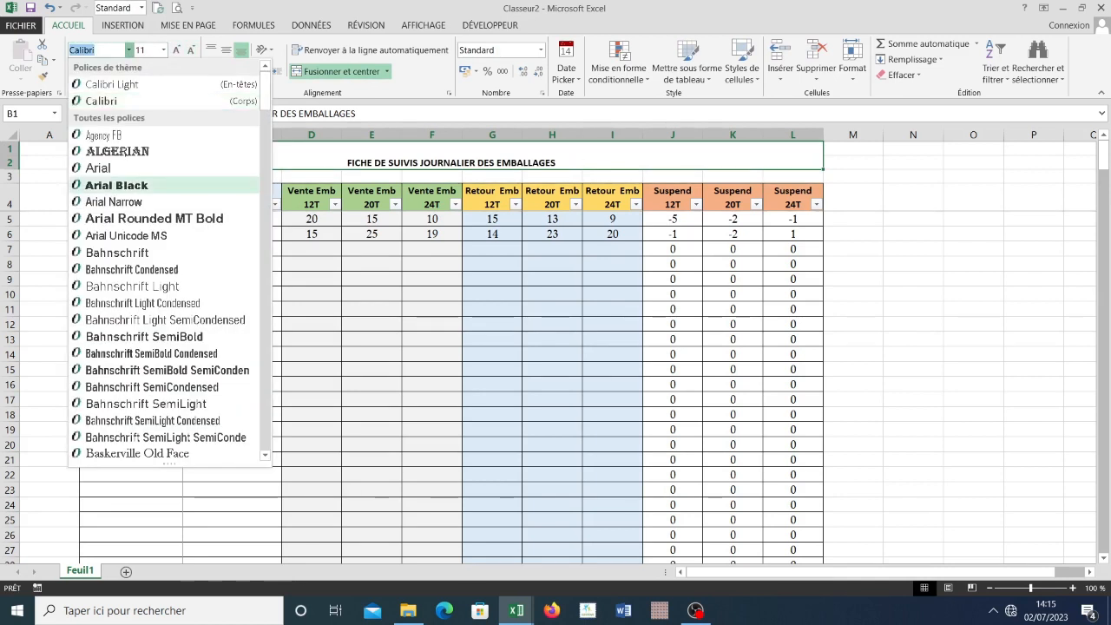
{"action": "left_click", "coordinate": [117, 185]}
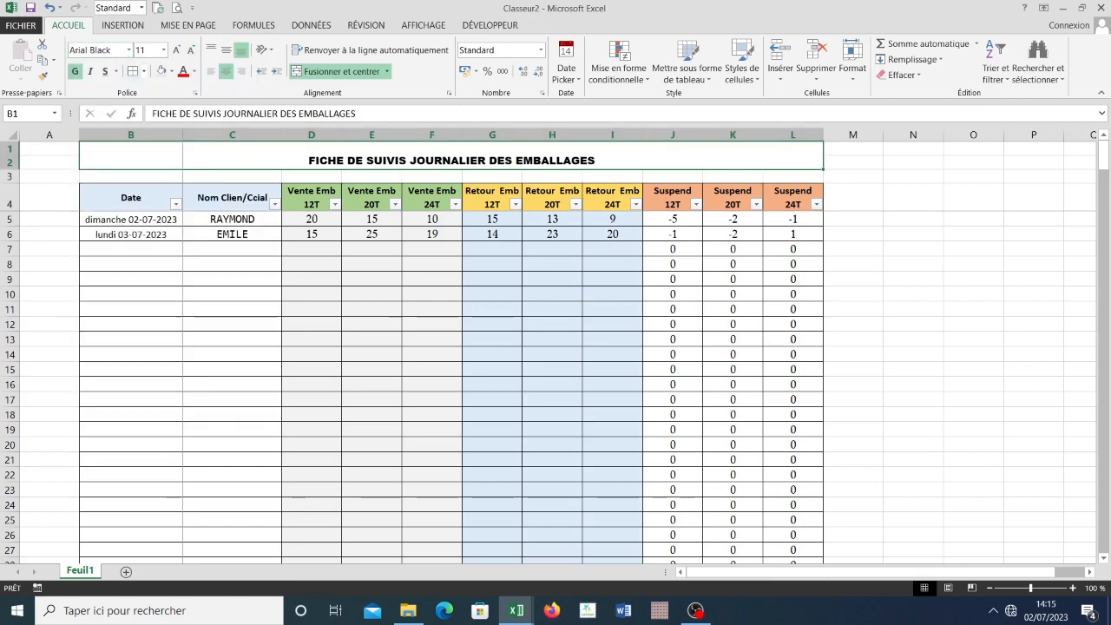
- Fill the merged title range with light orange and align its text vertically in the middle
{"action": "left_click", "coordinate": [172, 71]}
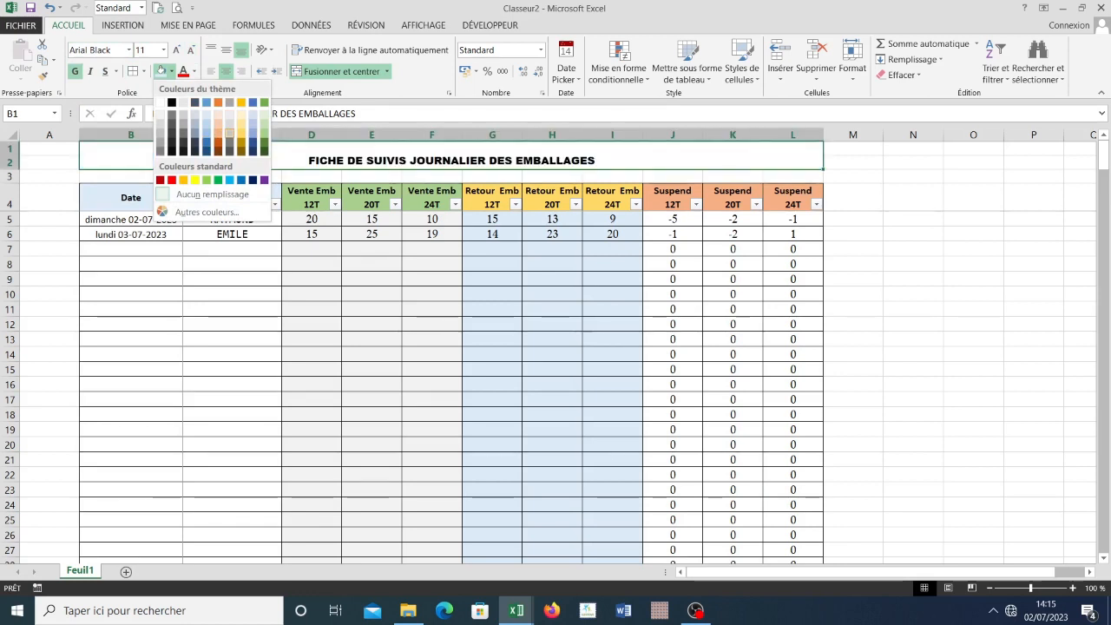
{"action": "left_click", "coordinate": [218, 129]}
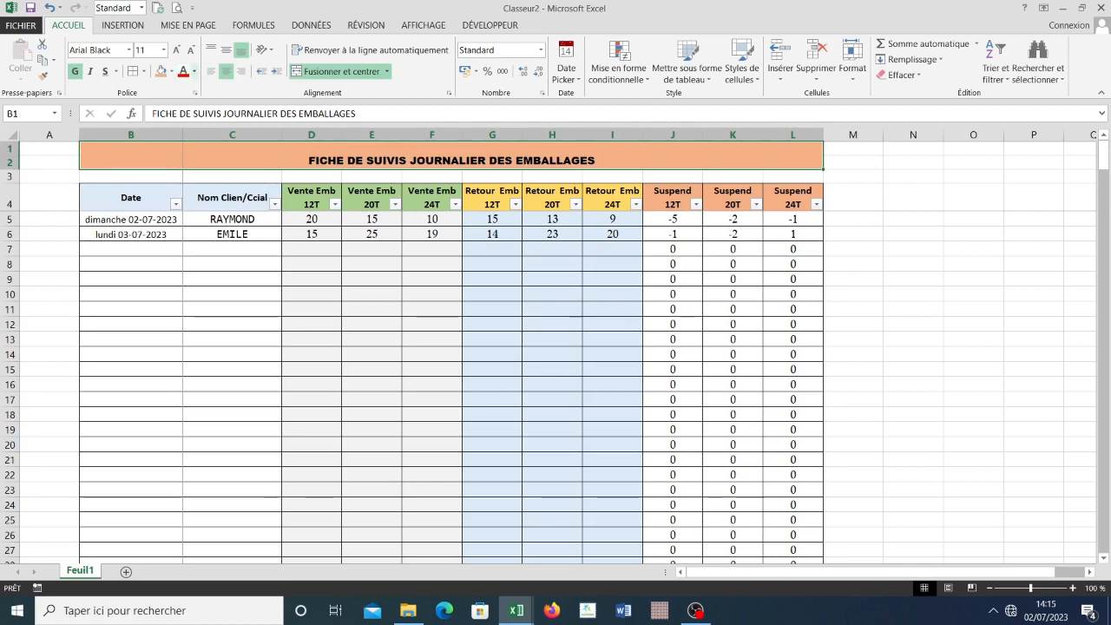
{"action": "left_click", "coordinate": [194, 71]}
{"action": "left_click", "coordinate": [195, 71]}
{"action": "left_click", "coordinate": [226, 49]}
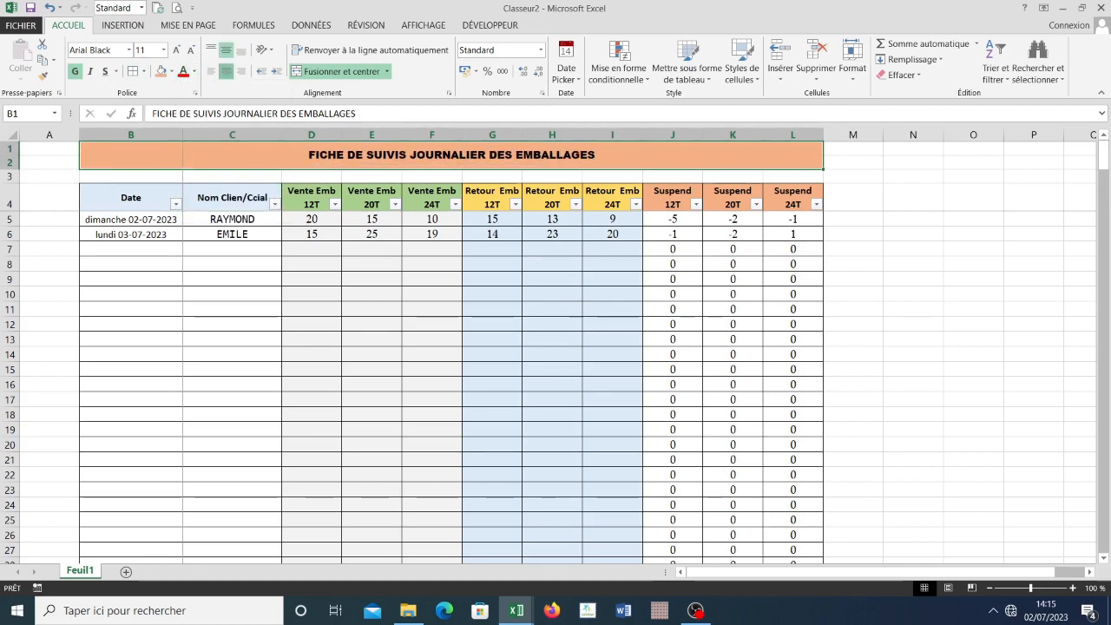
- Italicise, underline and slightly enlarge the title, with its text centred horizontally
{"action": "left_click", "coordinate": [226, 72]}
{"action": "left_click", "coordinate": [90, 71]}
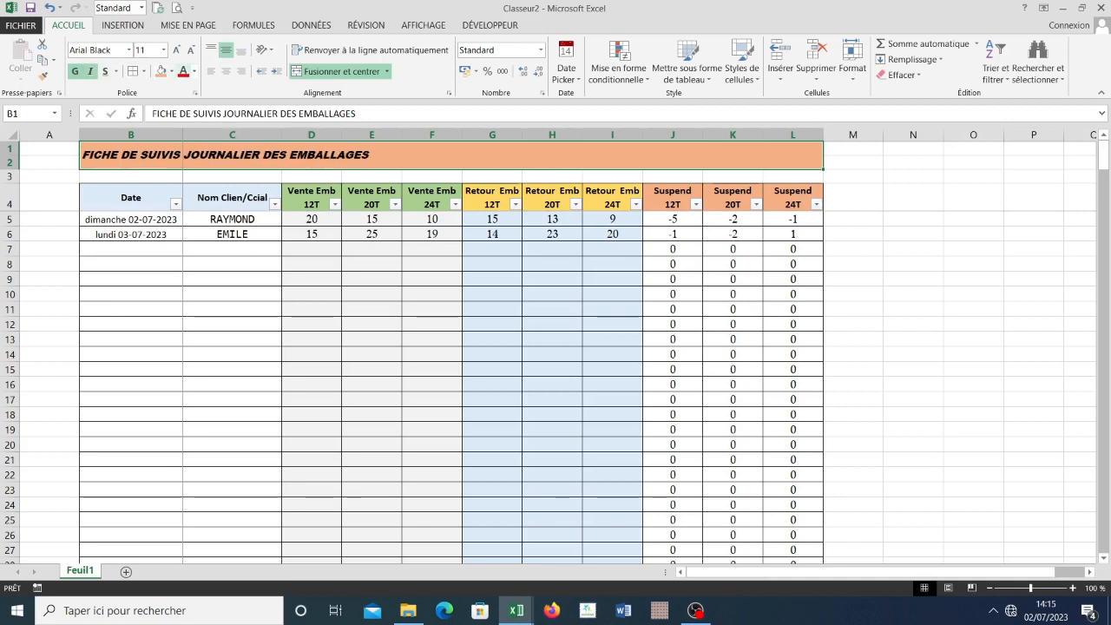
{"action": "left_click", "coordinate": [226, 71]}
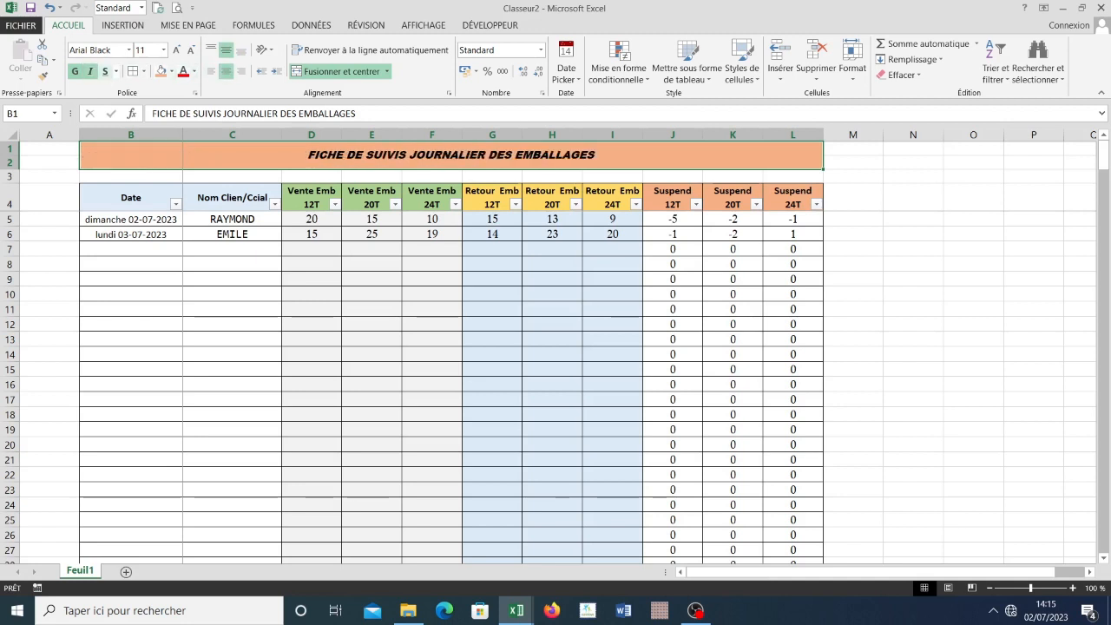
{"action": "left_click", "coordinate": [105, 71]}
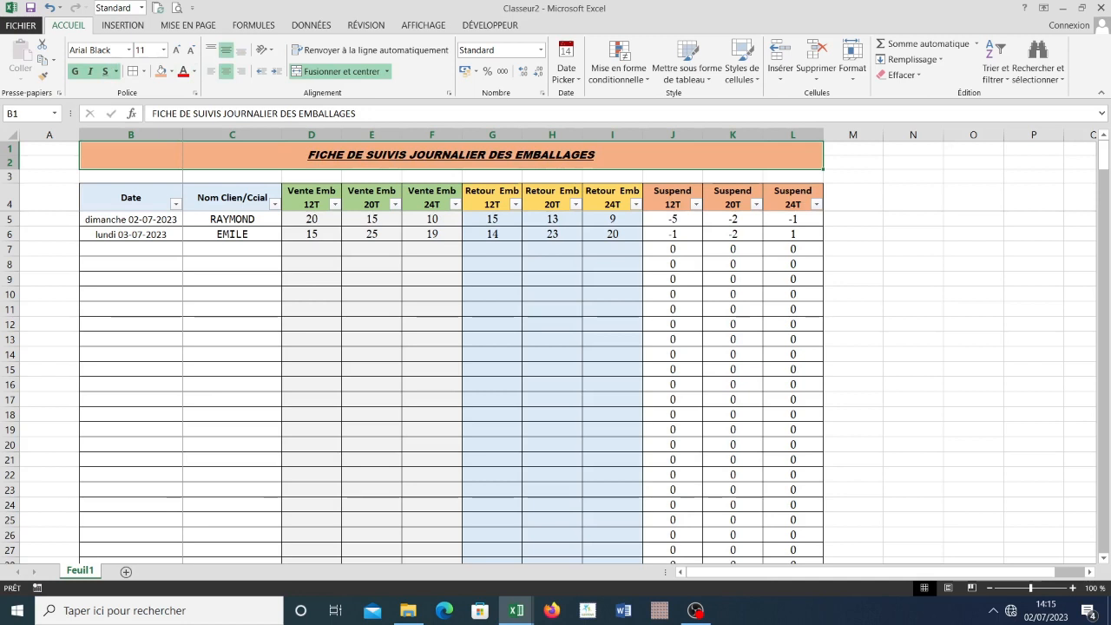
{"action": "left_click", "coordinate": [115, 71]}
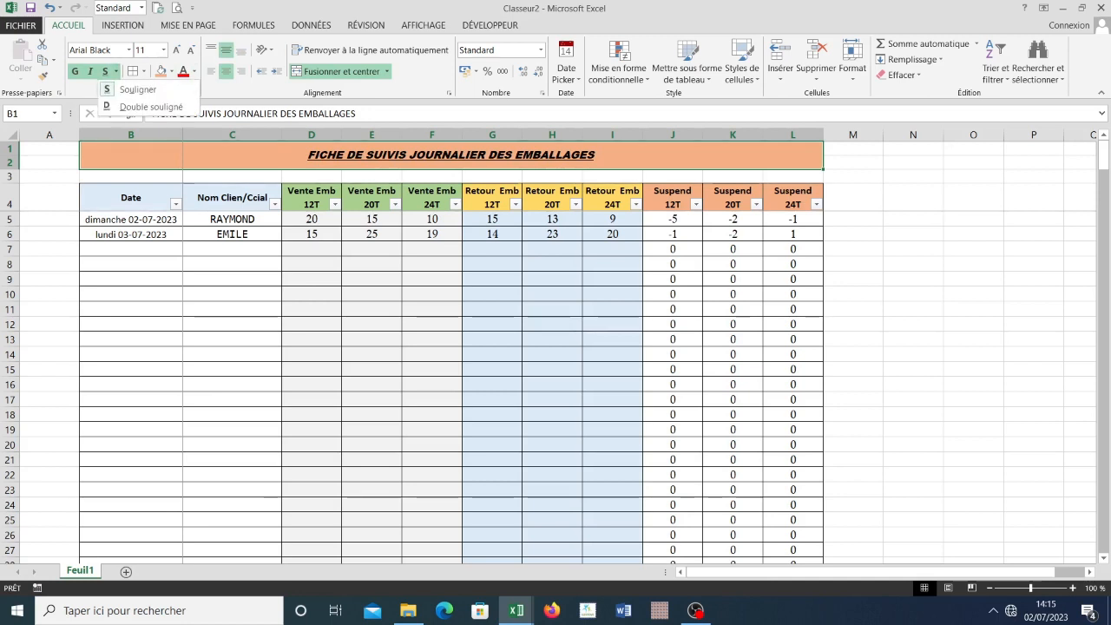
{"action": "left_click", "coordinate": [130, 89]}
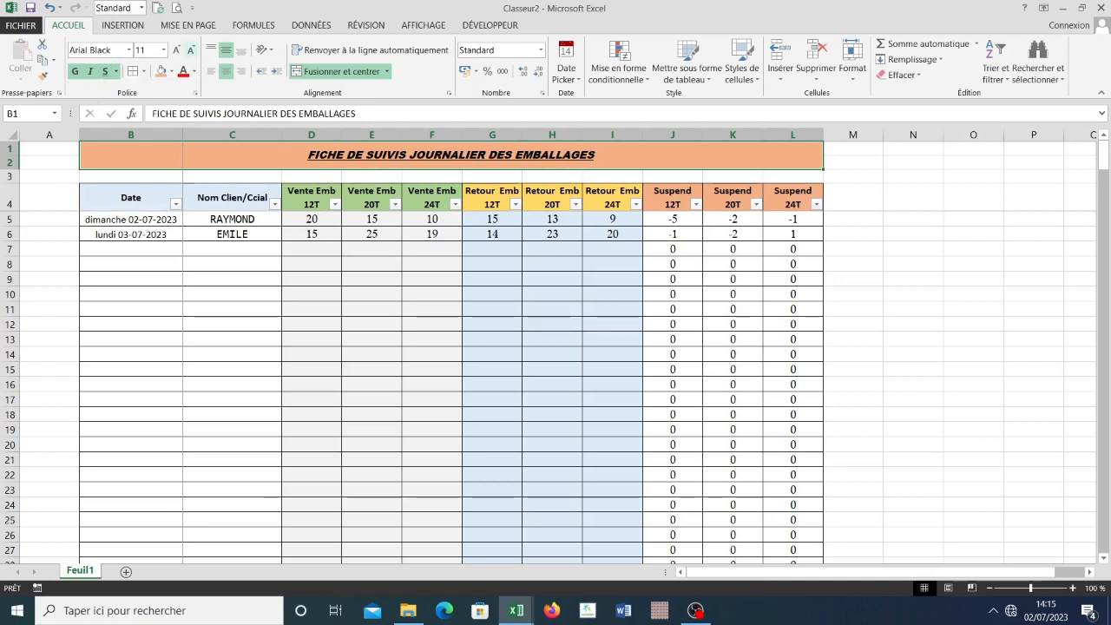
- Examine the table's lower rows beneath the frozen title and return to the first empty Date cells
{"action": "left_click", "coordinate": [552, 309]}
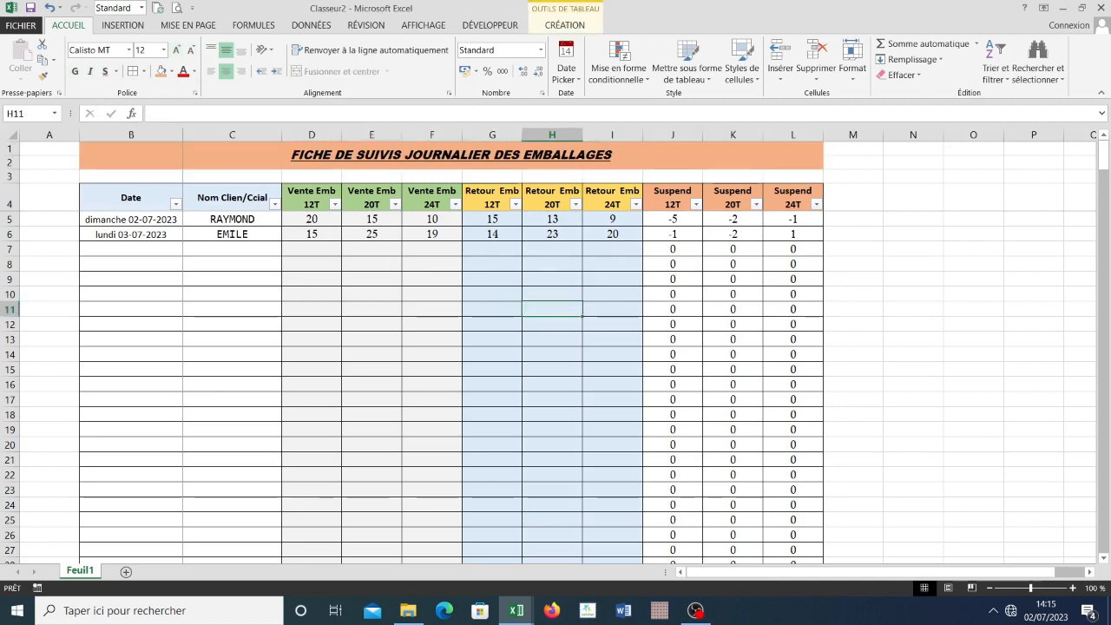
{"action": "scroll", "coordinate": [556, 387], "scroll_direction": "down", "scroll_amount": 4}
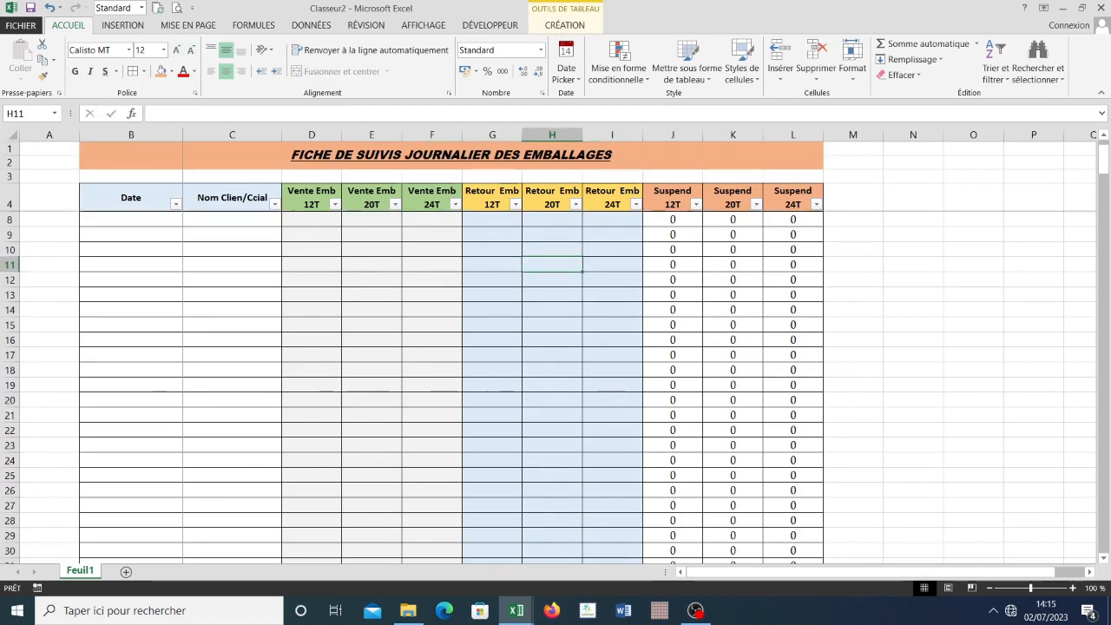
{"action": "scroll", "coordinate": [555, 386], "scroll_direction": "down", "scroll_amount": 18}
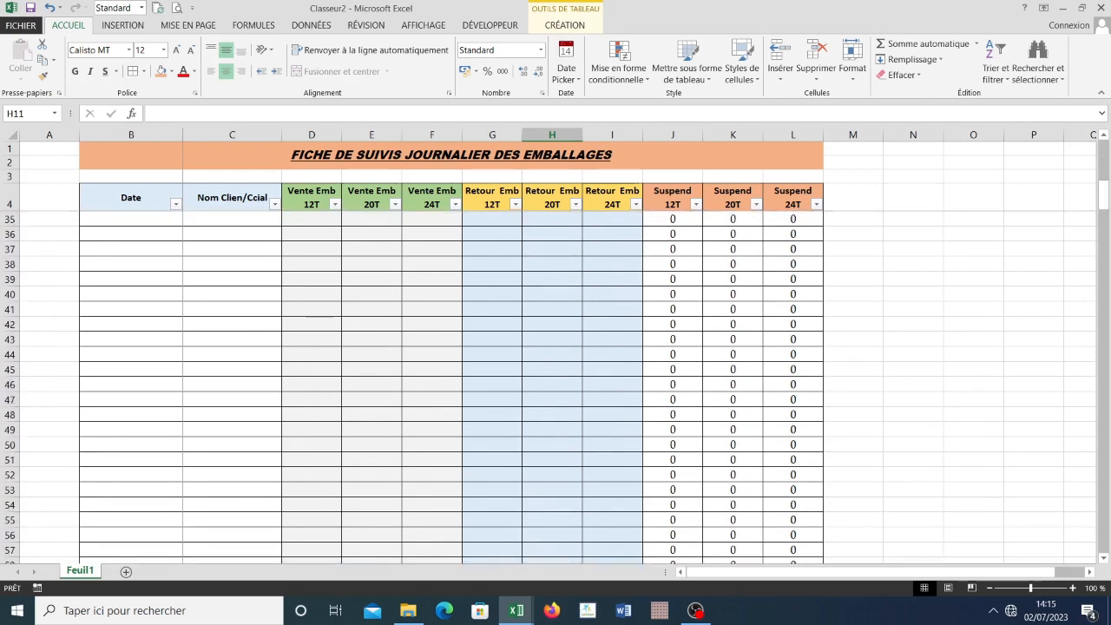
{"action": "scroll", "coordinate": [556, 387], "scroll_direction": "up", "scroll_amount": 20}
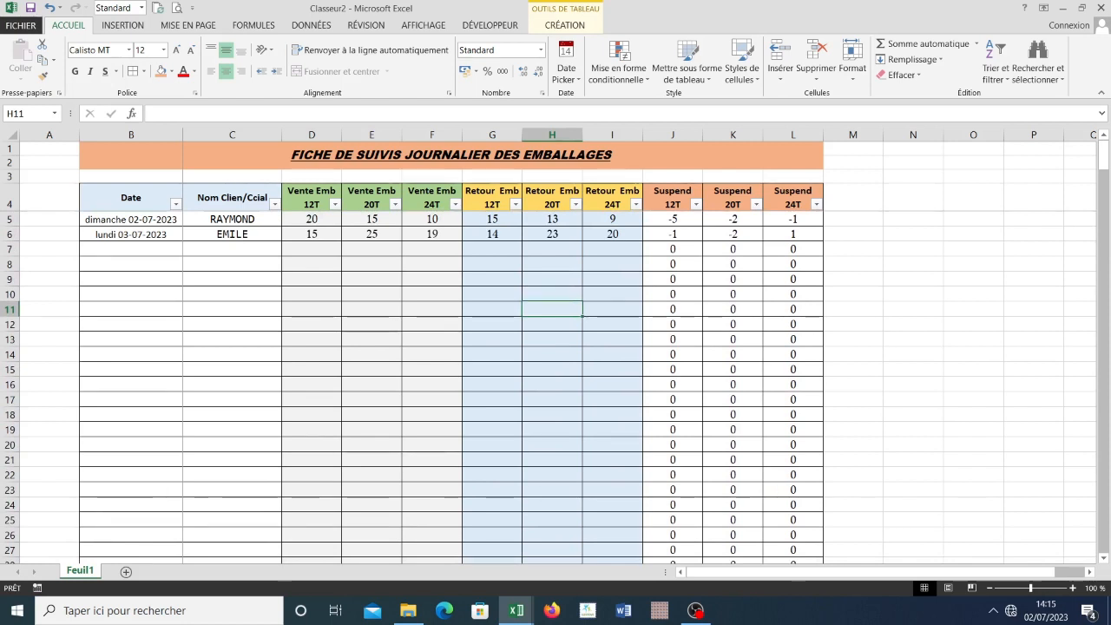
{"action": "left_click", "coordinate": [131, 249]}
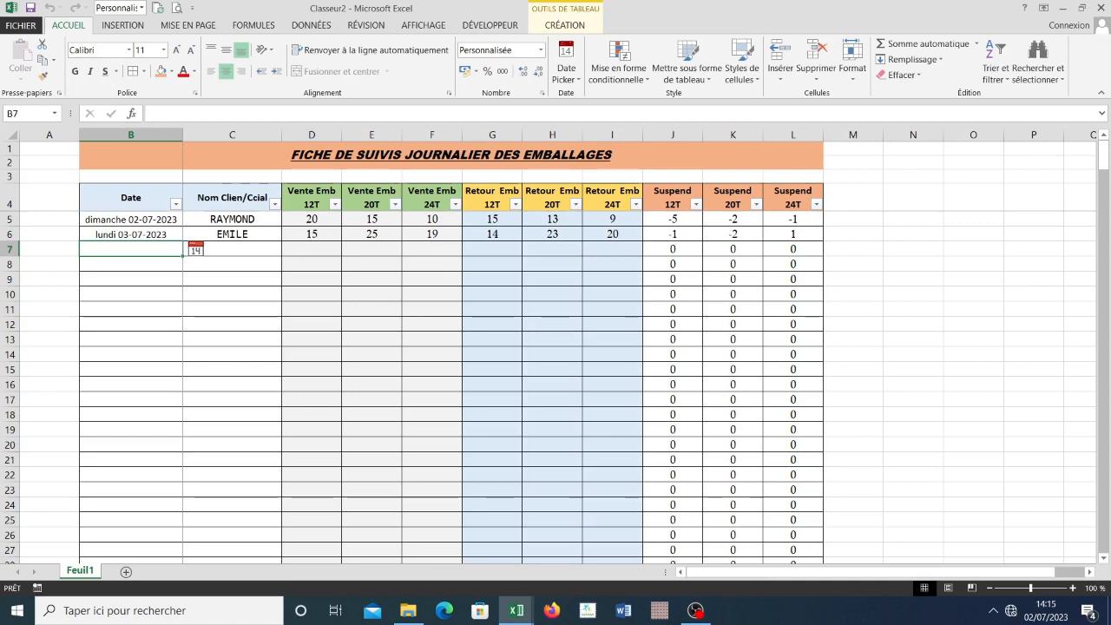
{"action": "left_click", "coordinate": [131, 279]}
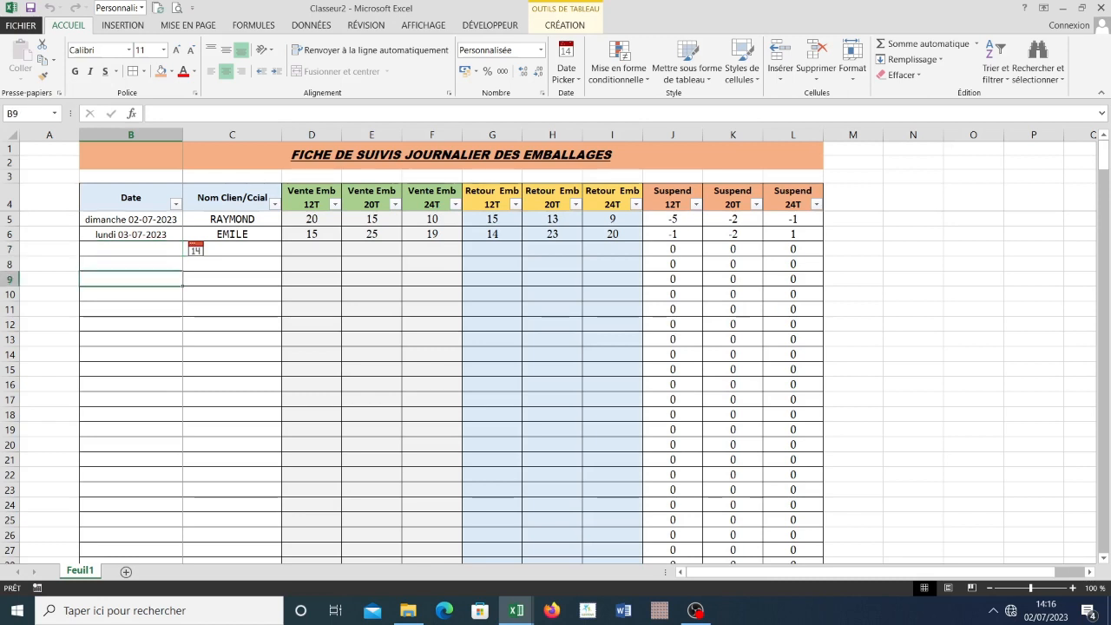
- Rename the worksheet Feuil1 as FICHE JOURNALIERE
{"action": "left_click", "coordinate": [131, 249]}
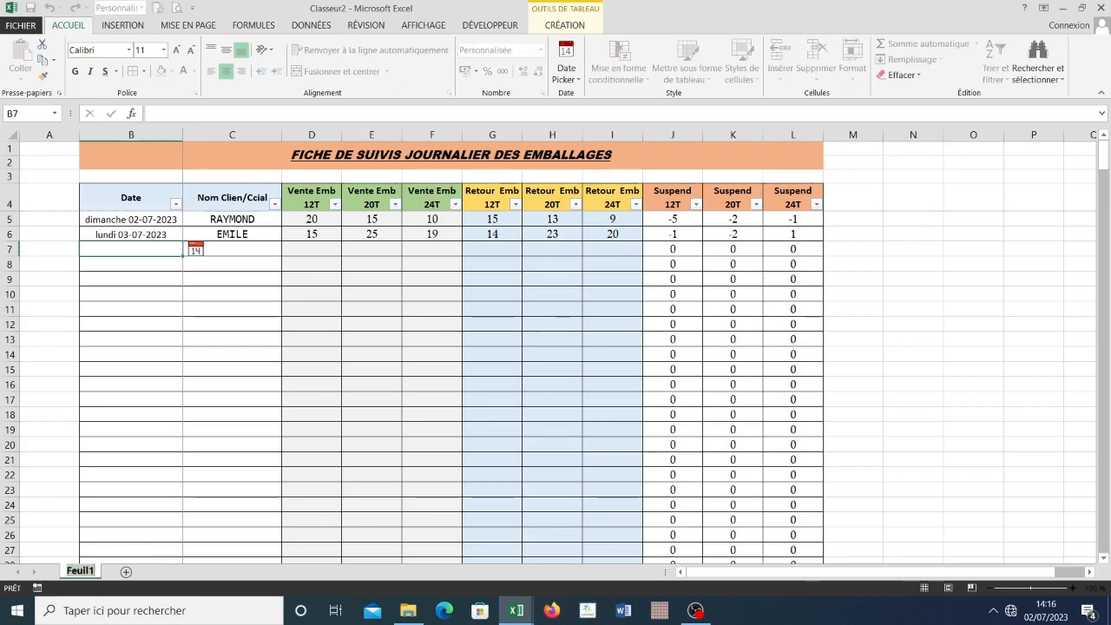
{"action": "type", "text": "FICHE JOURN"}
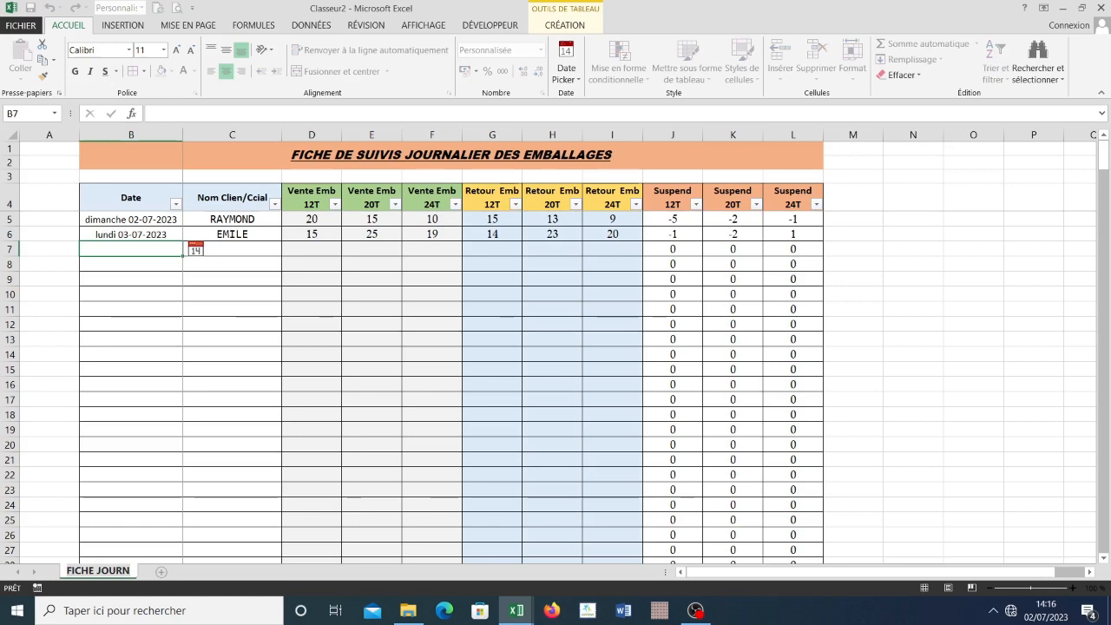
{"action": "type", "text": "ALIERE"}
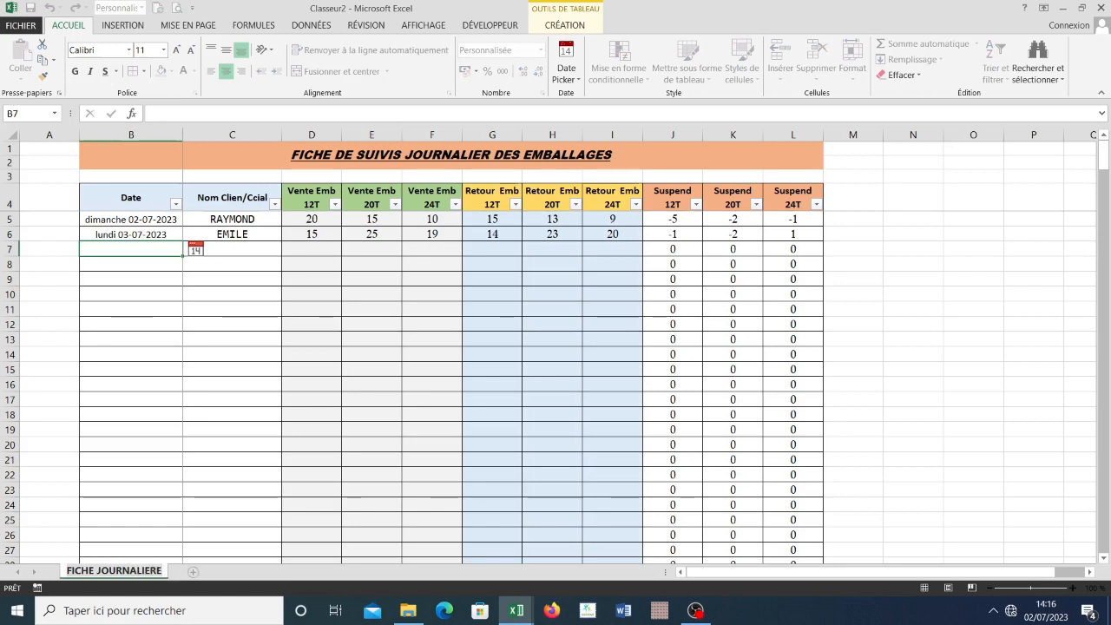
{"action": "left_click", "coordinate": [231, 429]}
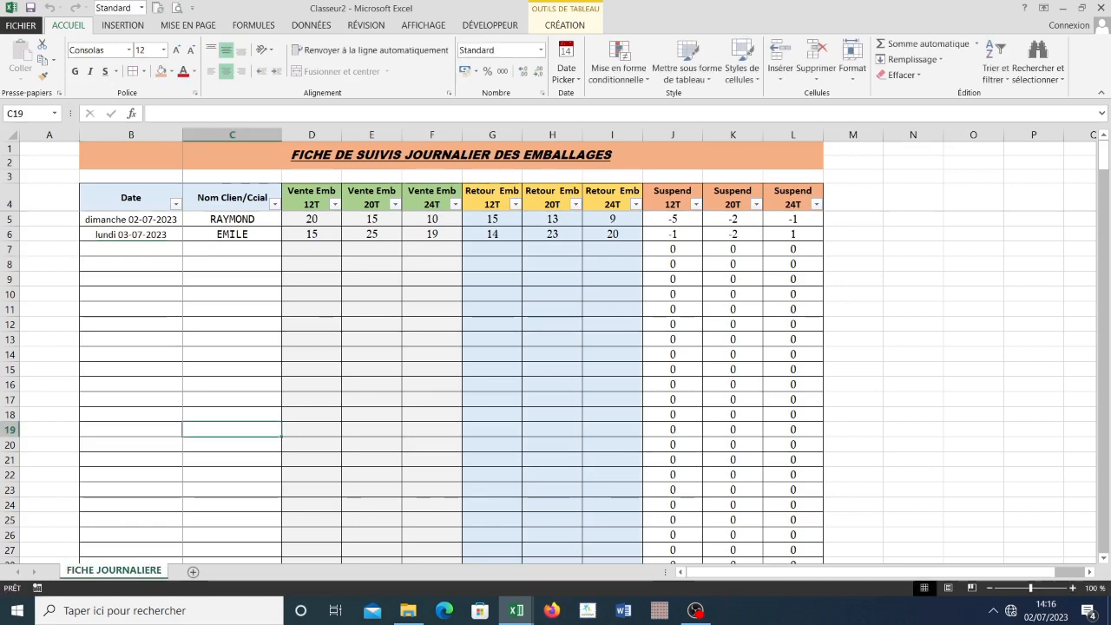
- Examine the Suspend 12T, 20T and 24T results in the table's first rows, including cells J5, J6 and L6
{"action": "left_click", "coordinate": [231, 278]}
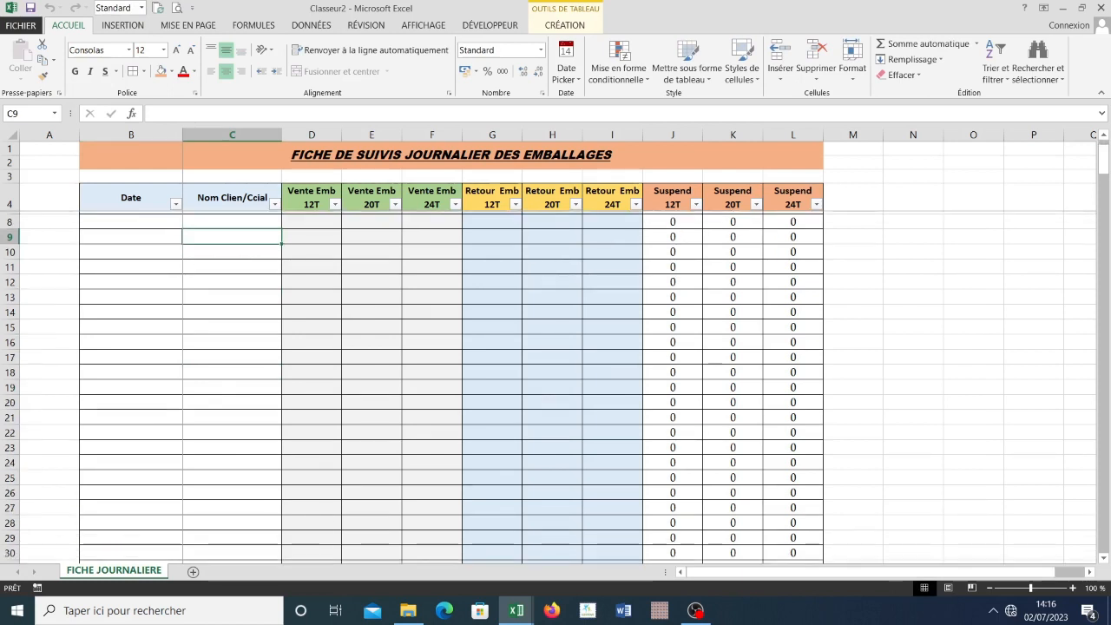
{"action": "left_click", "coordinate": [673, 220]}
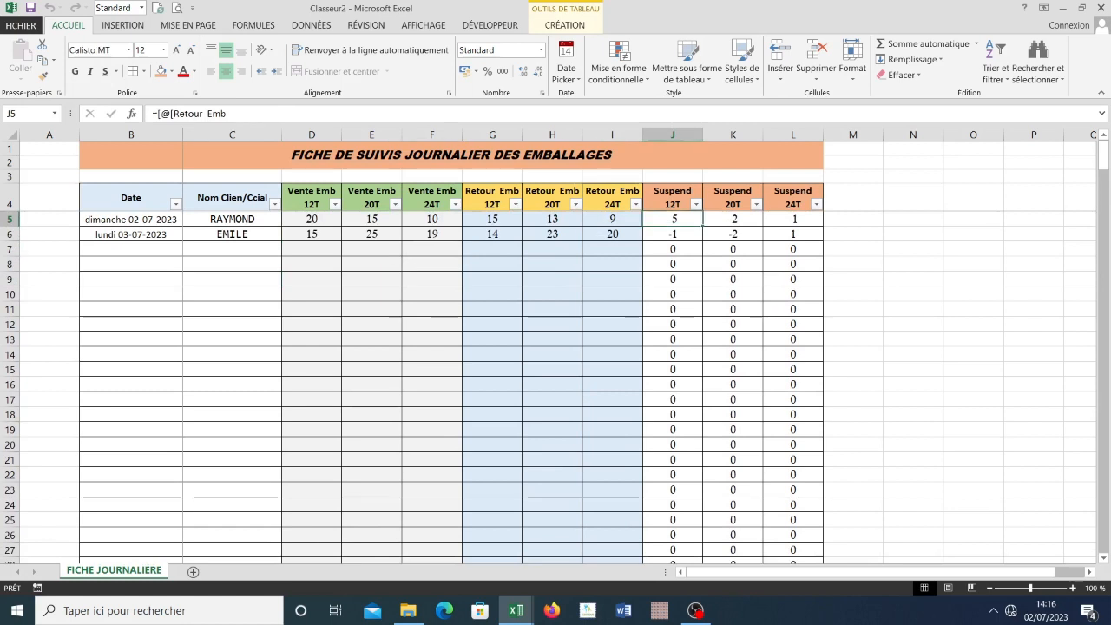
{"action": "left_click", "coordinate": [673, 249]}
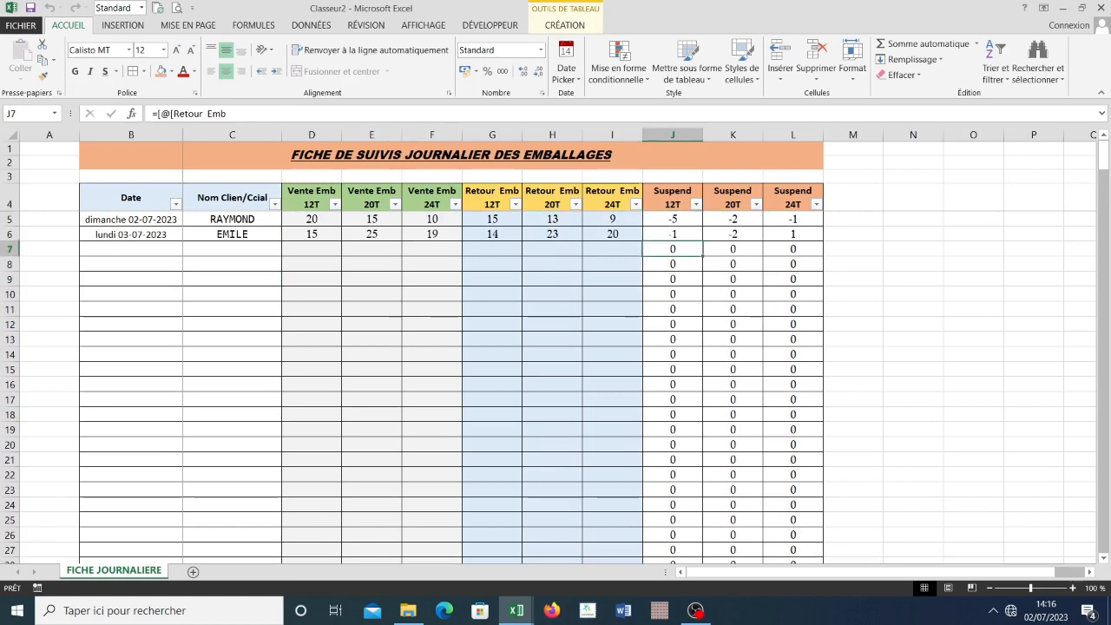
{"action": "left_click", "coordinate": [672, 220]}
{"action": "left_click", "coordinate": [673, 234]}
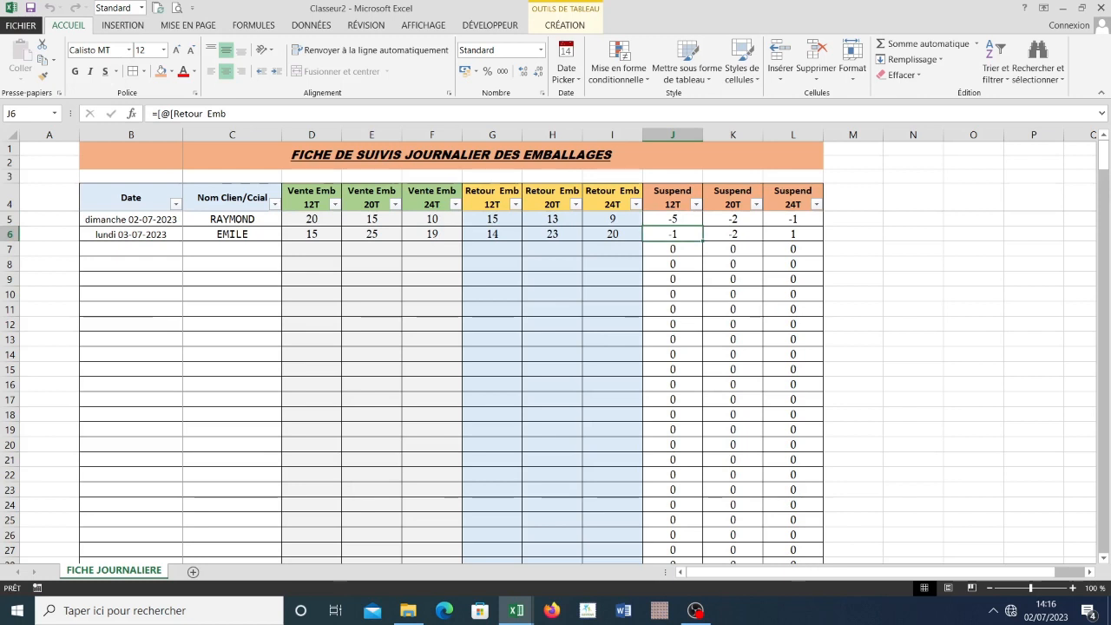
{"action": "left_click", "coordinate": [793, 234]}
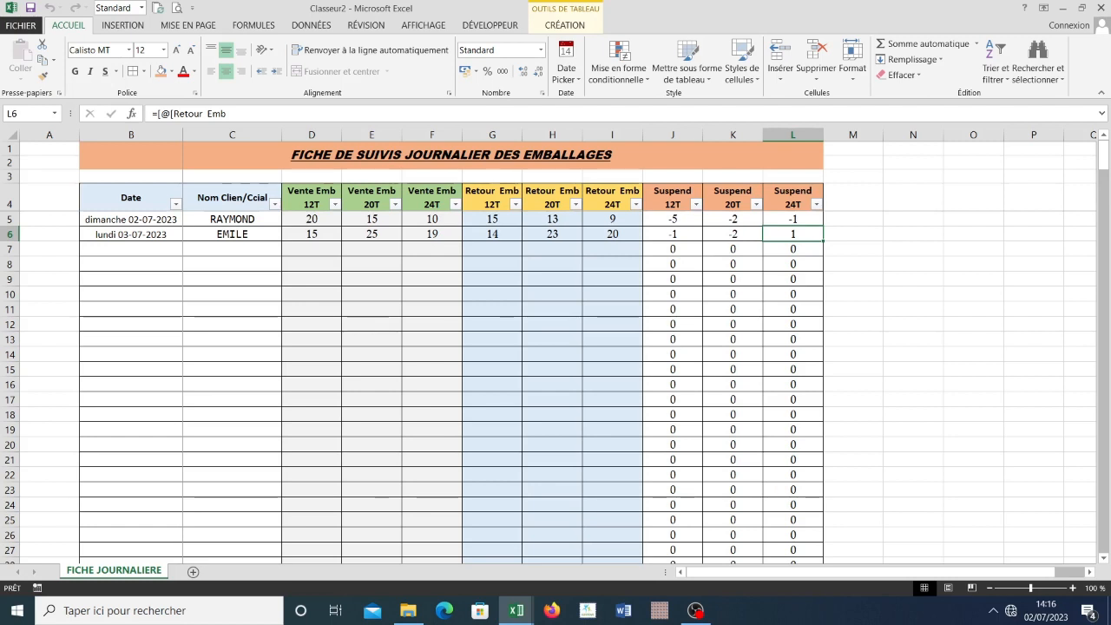
{"action": "key", "text": "Down"}
{"action": "key", "text": "Up"}
{"action": "key", "text": "Left"}
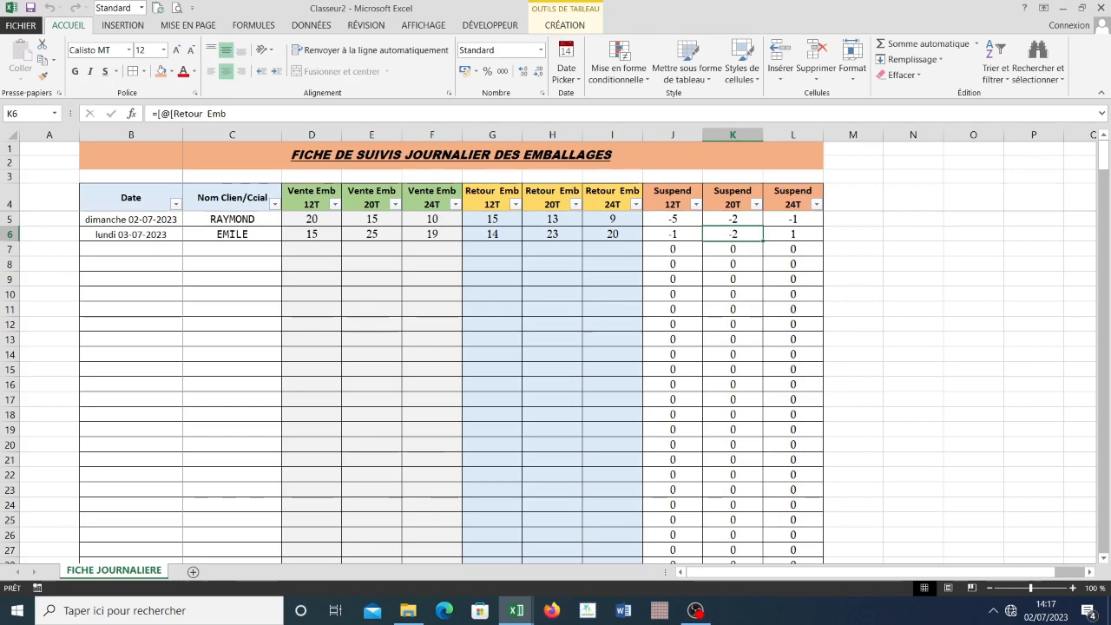
- Switch to the GESTOCK-EMBALLAGE-N'DALI workbook to view the colour-coded Ecart columns on its Fiche Journalière sheet
{"action": "mouse_move", "coordinate": [516, 610]}
{"action": "left_click", "coordinate": [438, 573]}
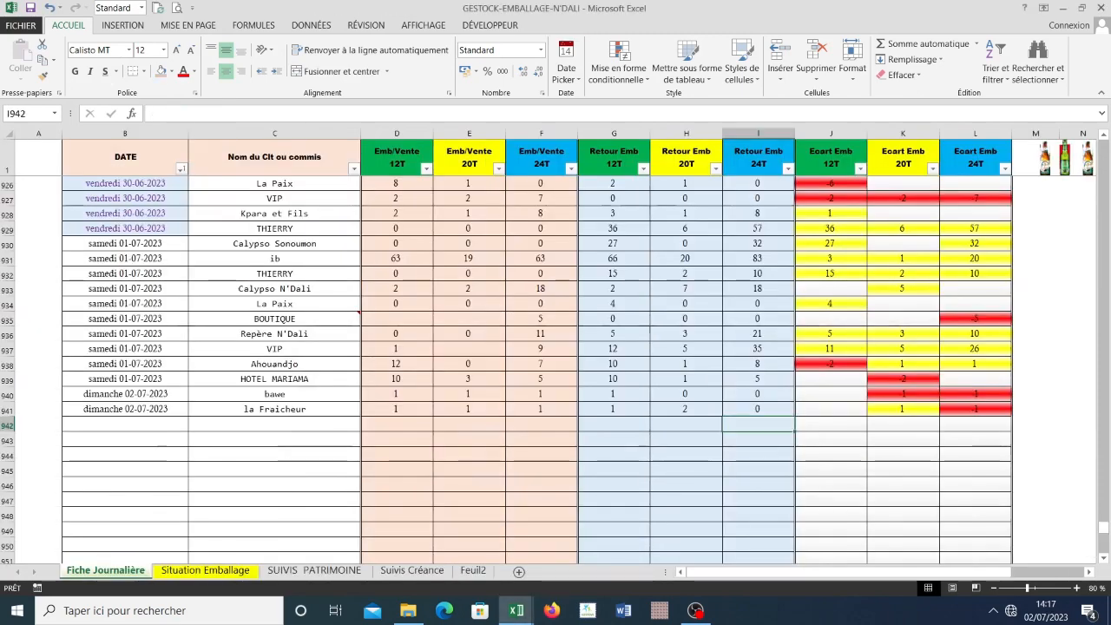
- Examine the colour-coded Ecart 12T, 20T and 24T cells in the late June and early July rows, including rows 880 and 883
{"action": "scroll", "coordinate": [538, 369], "scroll_direction": "up", "scroll_amount": 11}
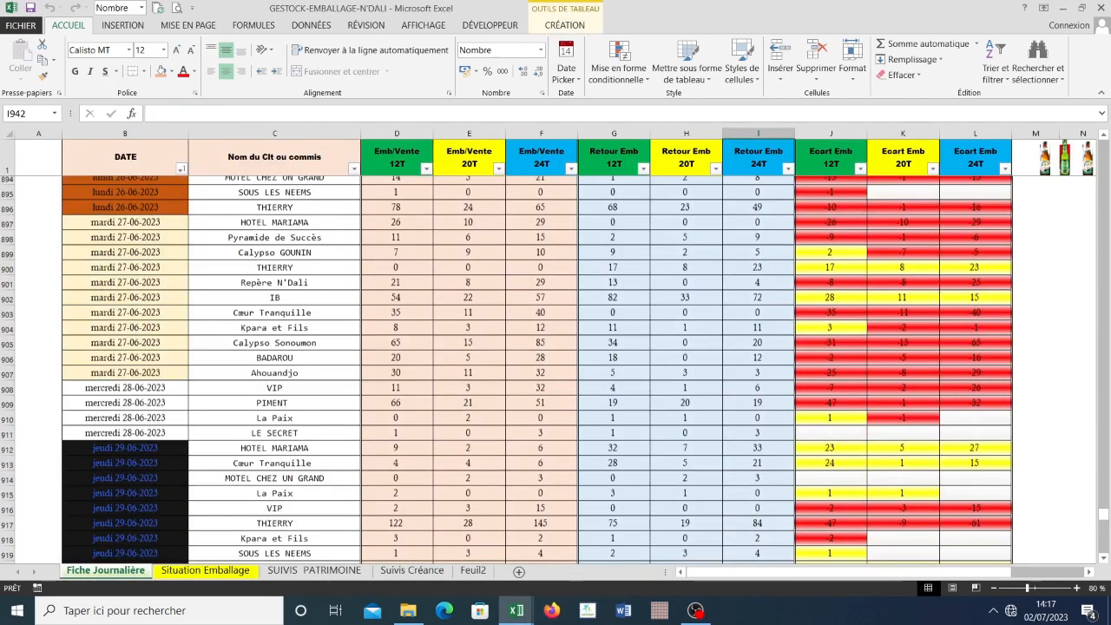
{"action": "scroll", "coordinate": [538, 369], "scroll_direction": "up", "scroll_amount": 5}
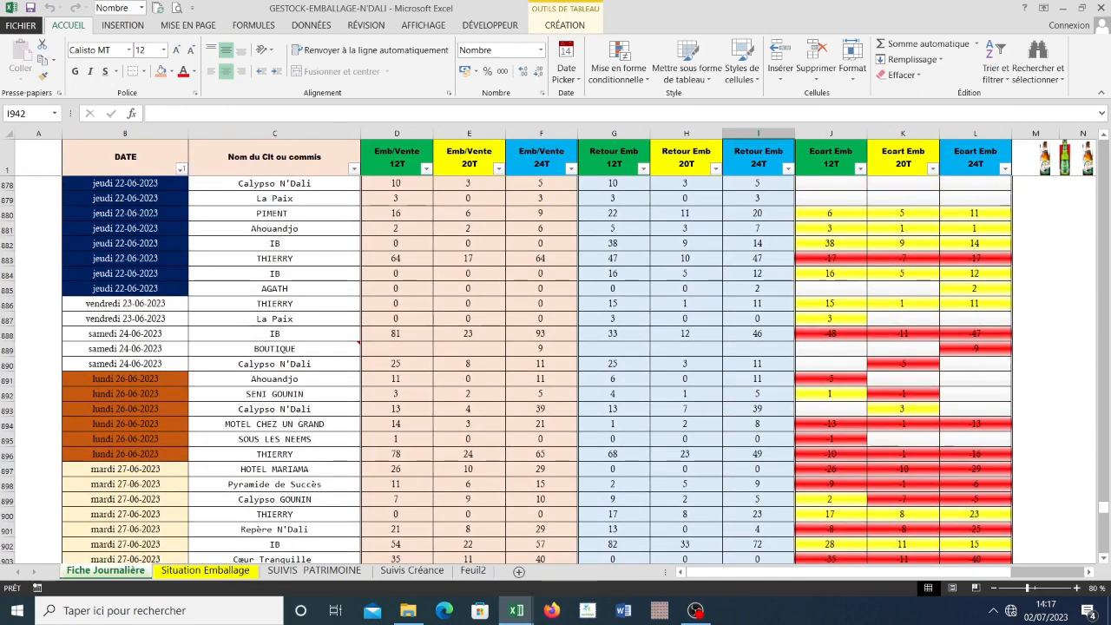
{"action": "left_click", "coordinate": [865, 218]}
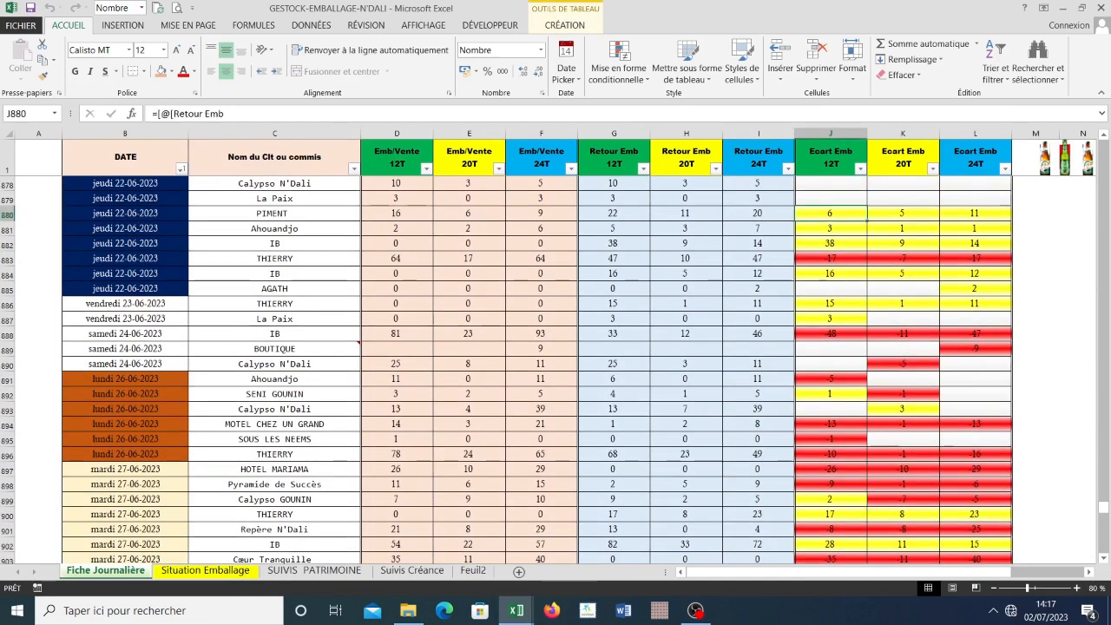
{"action": "left_click_drag", "start_coordinate": [865, 218], "coordinate": [973, 217]}
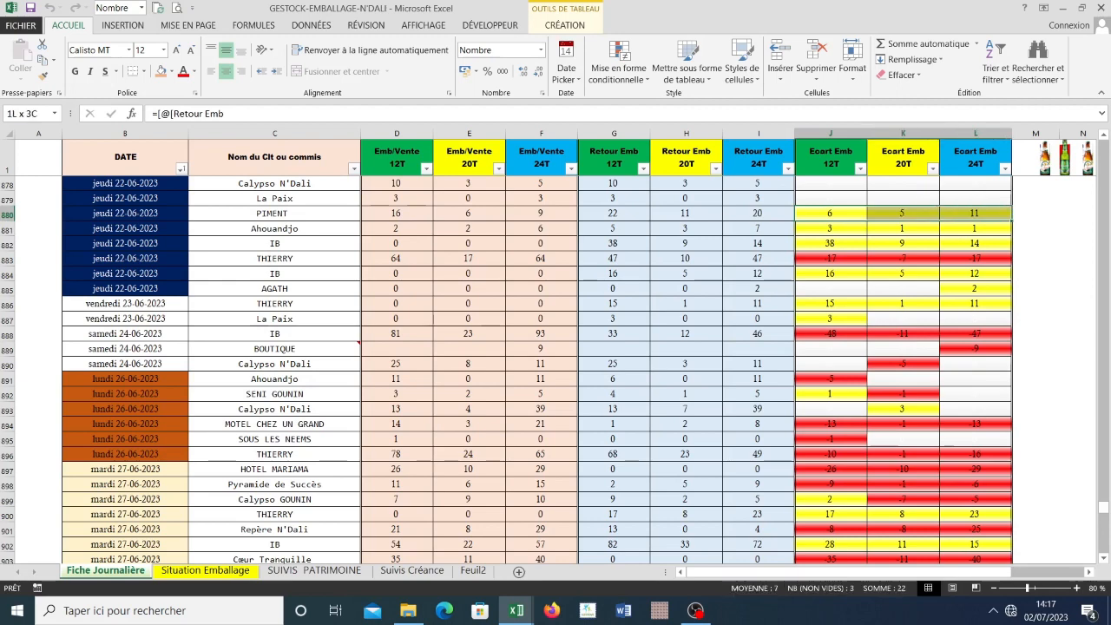
{"action": "left_click_drag", "start_coordinate": [829, 257], "coordinate": [1006, 258]}
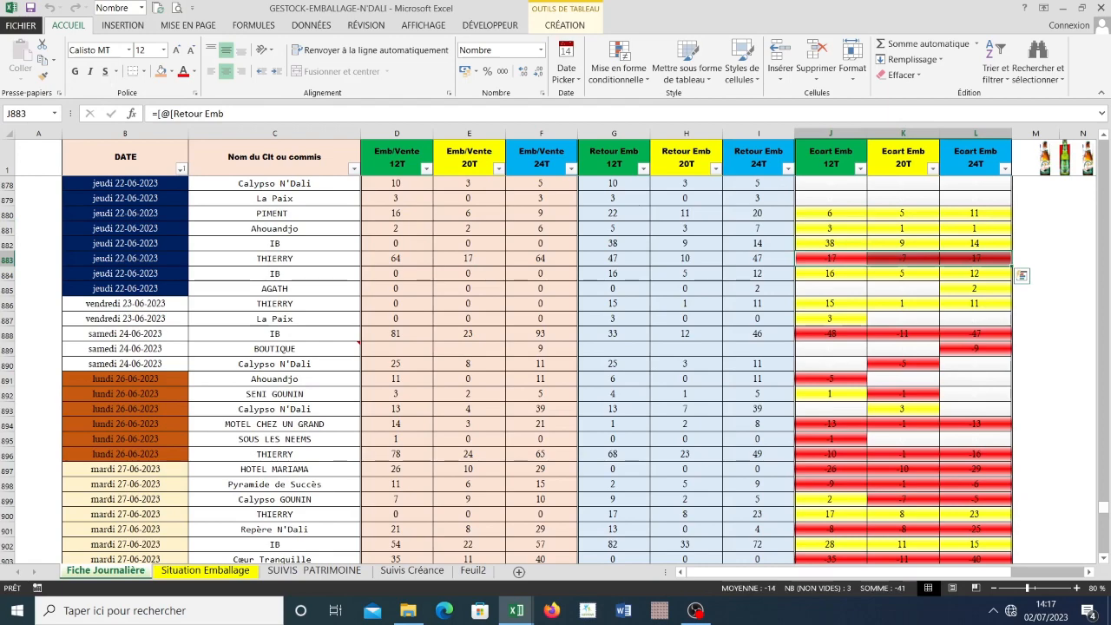
{"action": "scroll", "coordinate": [538, 370], "scroll_direction": "down", "scroll_amount": 1}
{"action": "scroll", "coordinate": [538, 370], "scroll_direction": "down", "scroll_amount": 10}
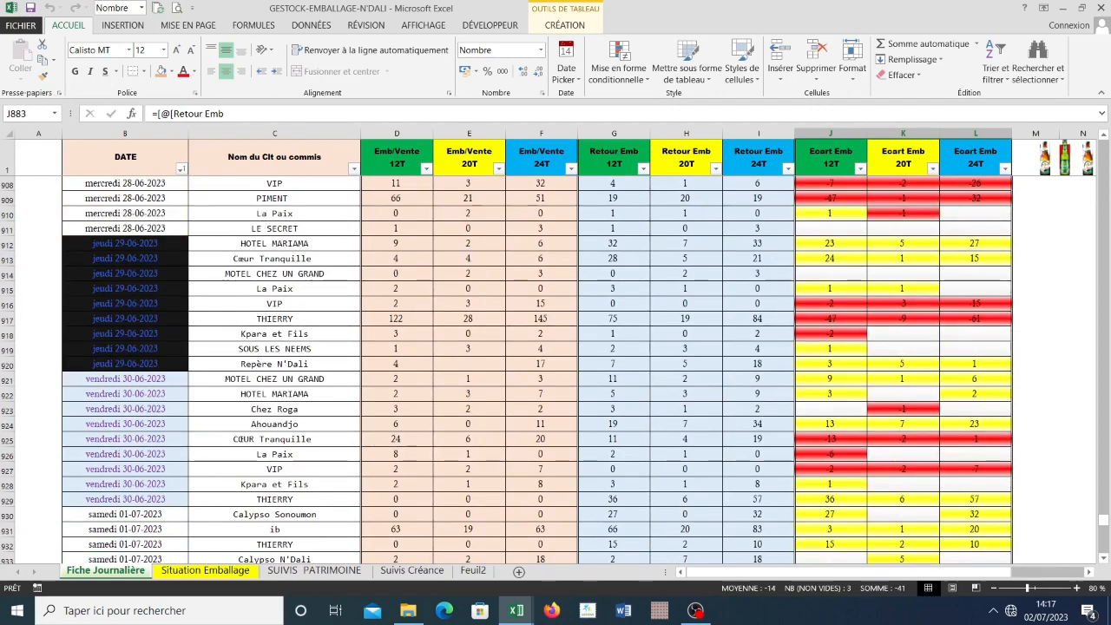
{"action": "scroll", "coordinate": [539, 370], "scroll_direction": "down", "scroll_amount": 3}
{"action": "scroll", "coordinate": [538, 370], "scroll_direction": "down", "scroll_amount": 4}
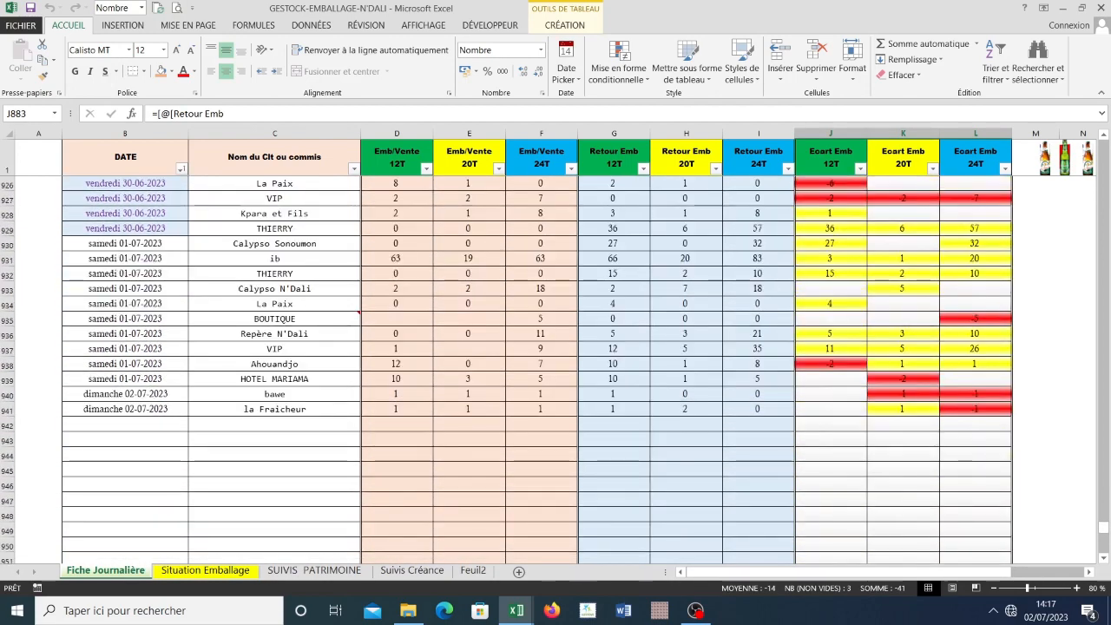
{"action": "scroll", "coordinate": [538, 370], "scroll_direction": "up", "scroll_amount": 3}
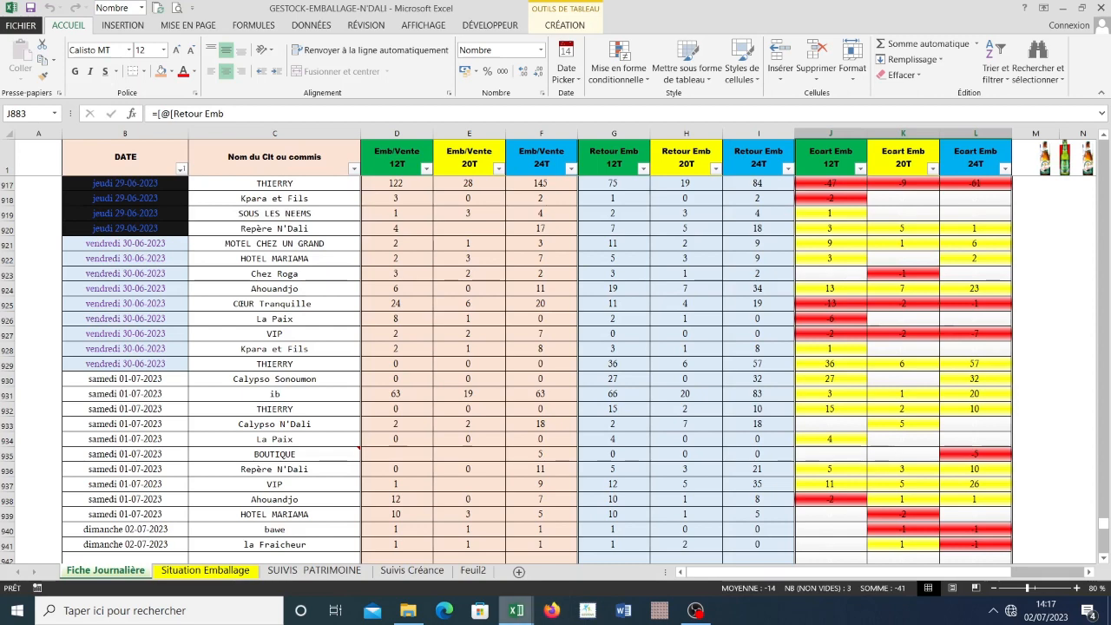
- Switch back to the Classeur2 workbook with the FICHE JOURNALIERE sheet
{"action": "mouse_move", "coordinate": [517, 610]}
{"action": "left_click", "coordinate": [594, 543]}
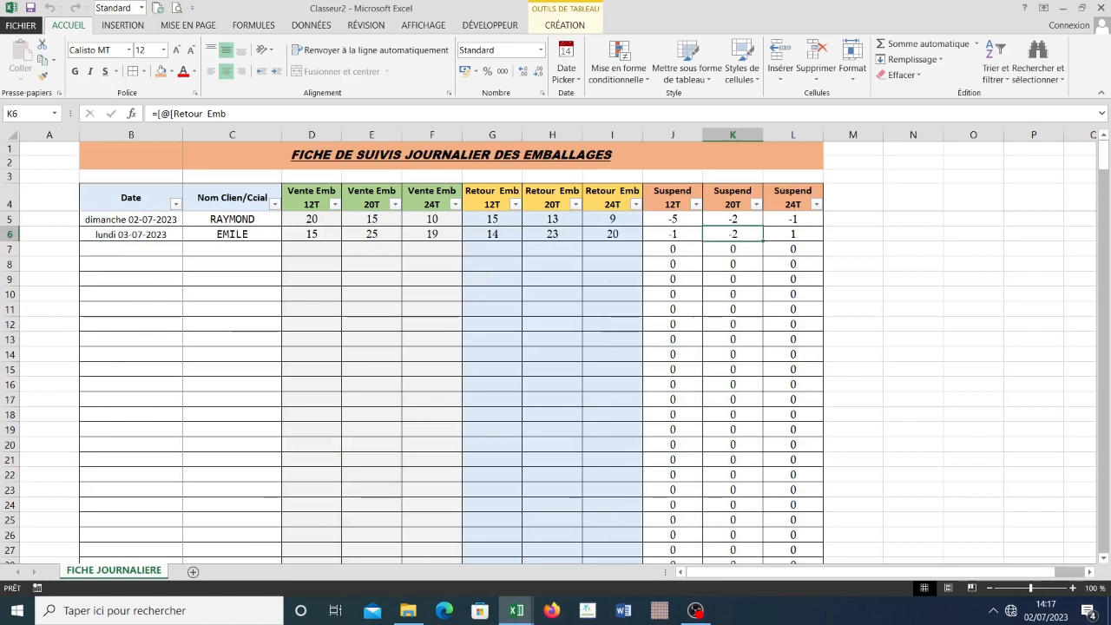
{"action": "left_click", "coordinate": [672, 219]}
{"action": "key", "text": "ctrl+shift+Down"}
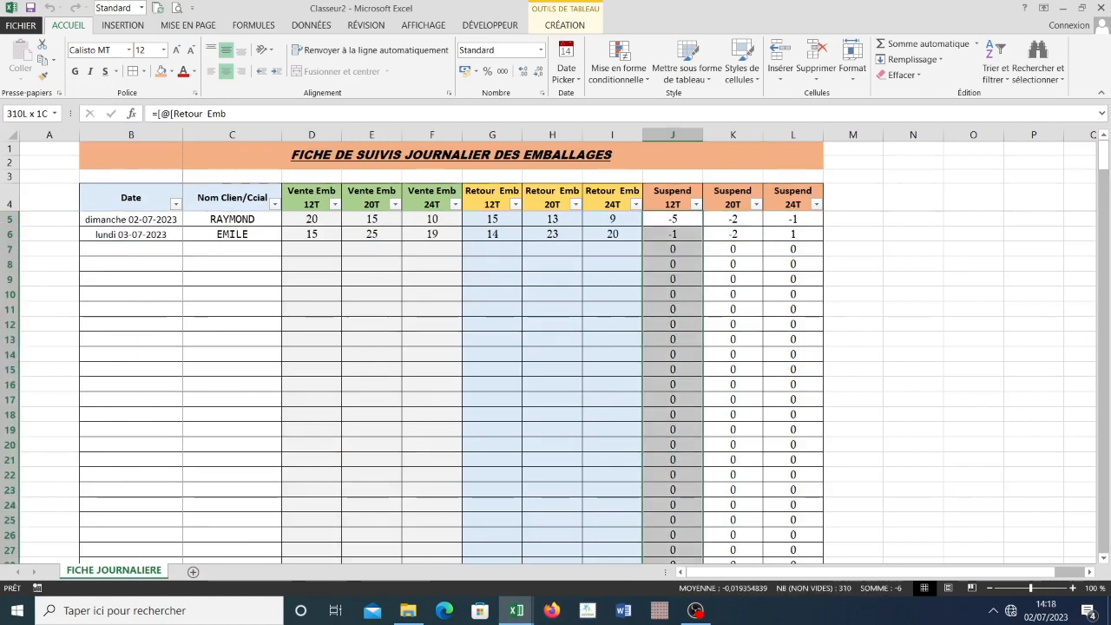
{"action": "key", "text": "shift+Right"}
{"action": "key", "text": "shift+Right"}
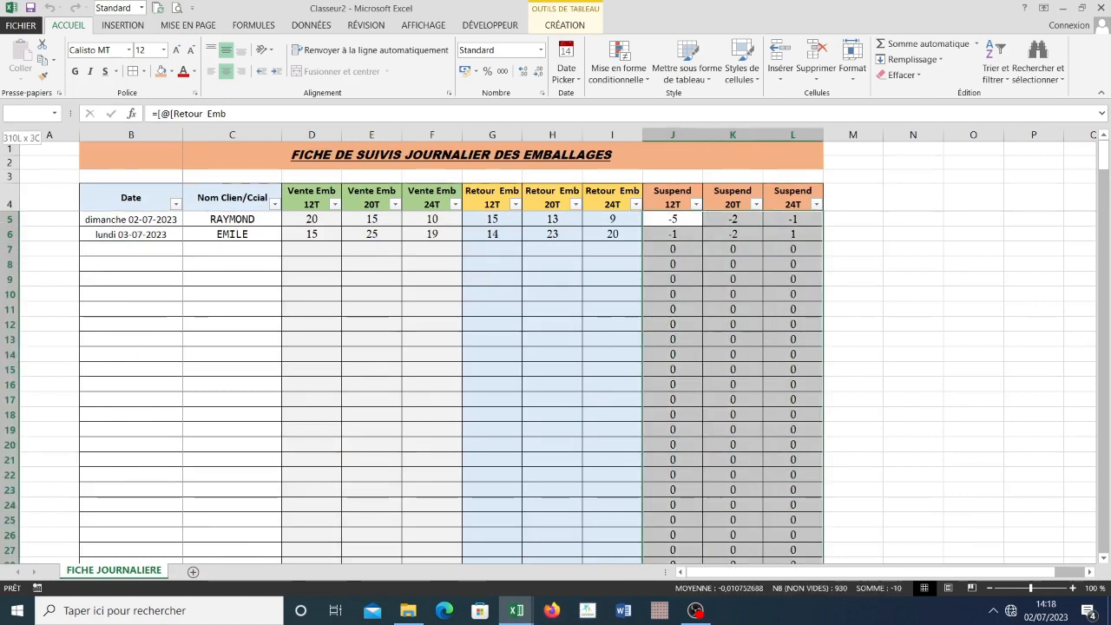
{"action": "mouse_move", "coordinate": [793, 187]}
{"action": "left_mouse_down"}
{"action": "mouse_move", "coordinate": [673, 186]}
{"action": "mouse_move", "coordinate": [793, 187]}
{"action": "left_mouse_up"}
- Start a new conditional formatting rule for all data cells in the Suspend 12T, 20T and 24T columns
{"action": "left_click", "coordinate": [673, 249]}
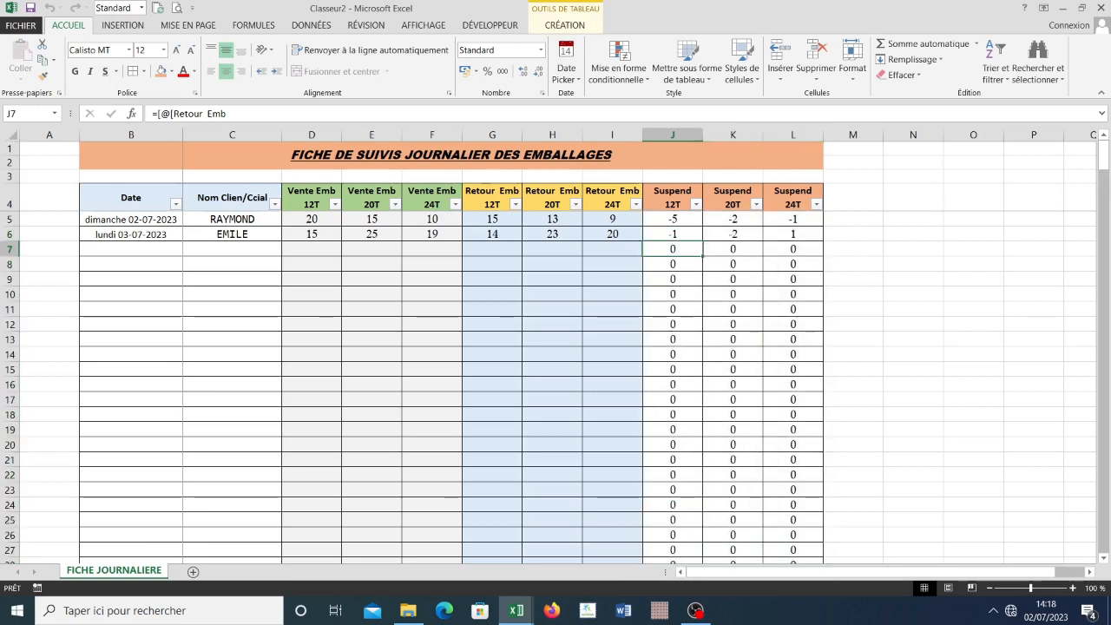
{"action": "key", "text": "ctrl+space"}
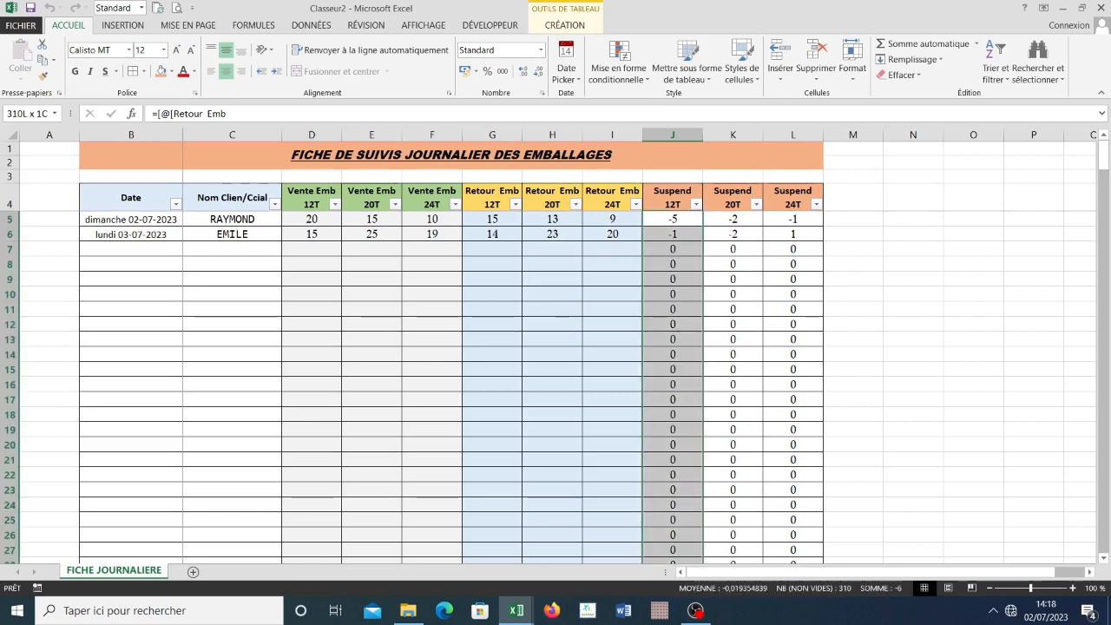
{"action": "key", "text": "shift+Right"}
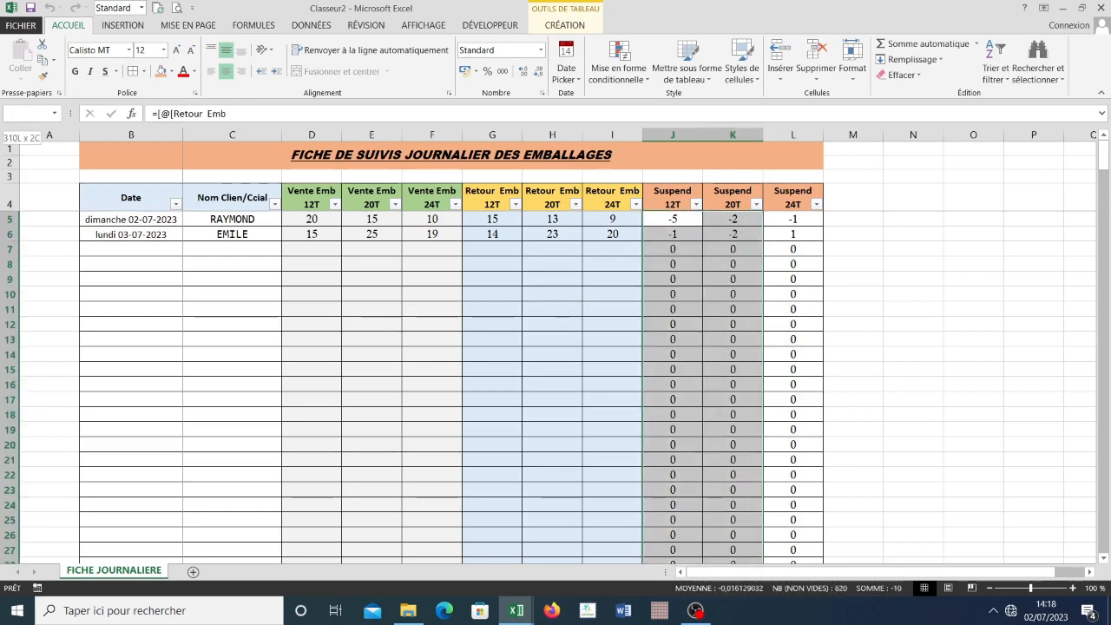
{"action": "key", "text": "shift+Right"}
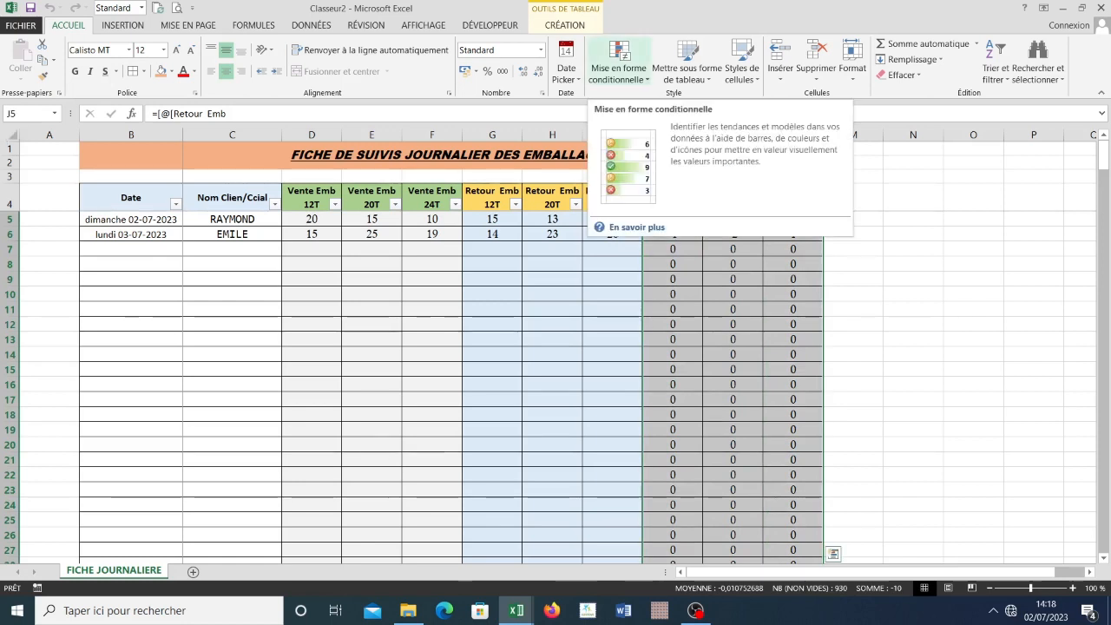
{"action": "left_click", "coordinate": [618, 68]}
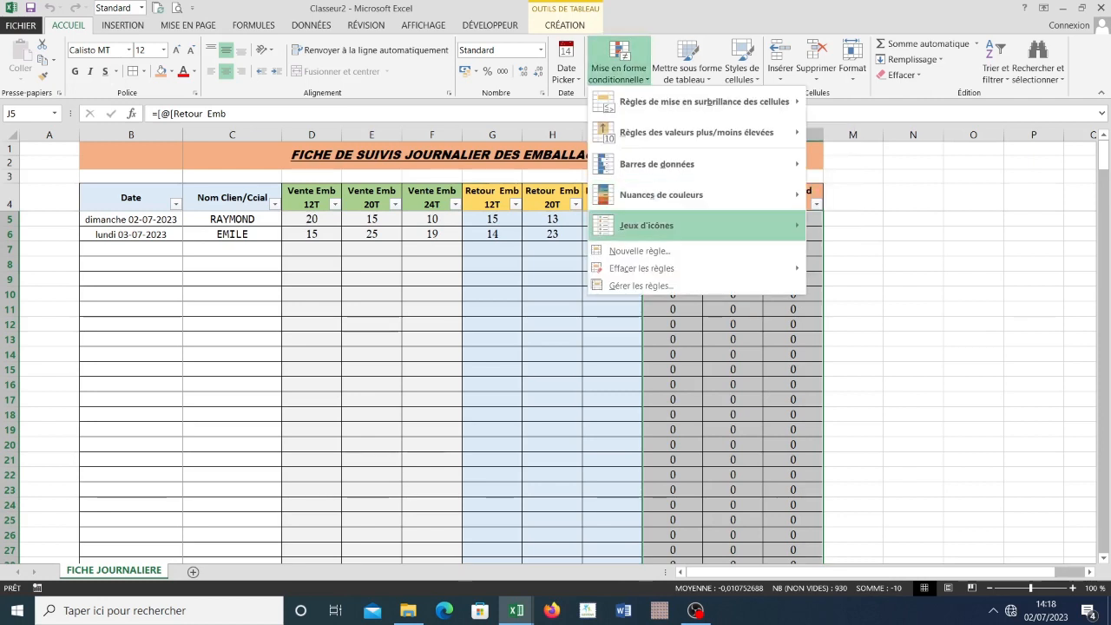
{"action": "mouse_move", "coordinate": [647, 225]}
{"action": "left_click", "coordinate": [639, 251]}
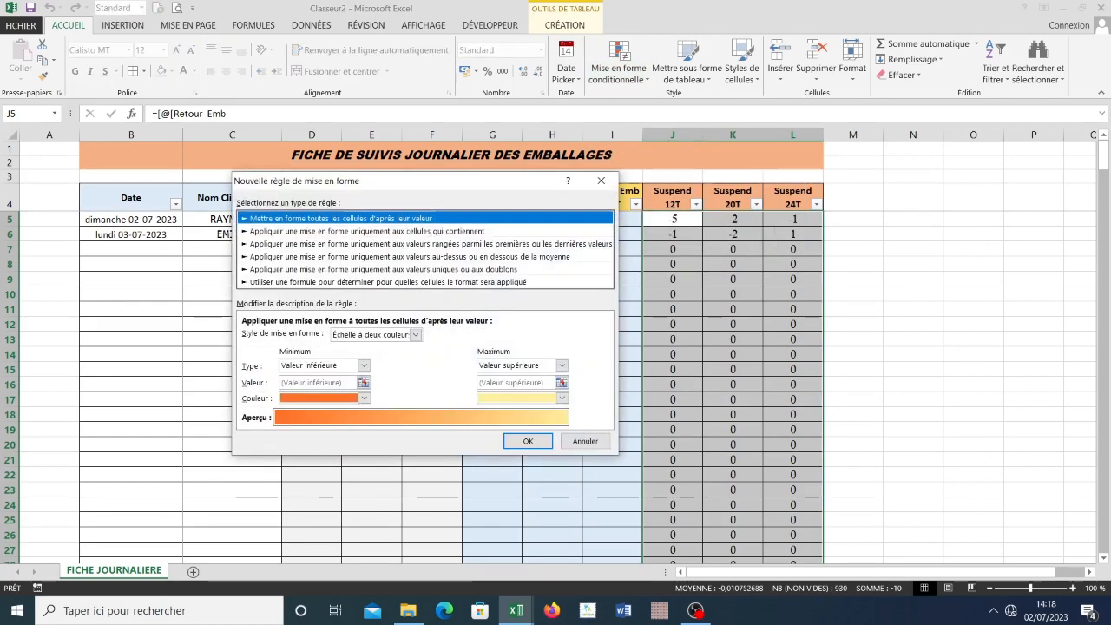
{"action": "left_click_drag", "start_coordinate": [426, 180], "coordinate": [418, 108]}
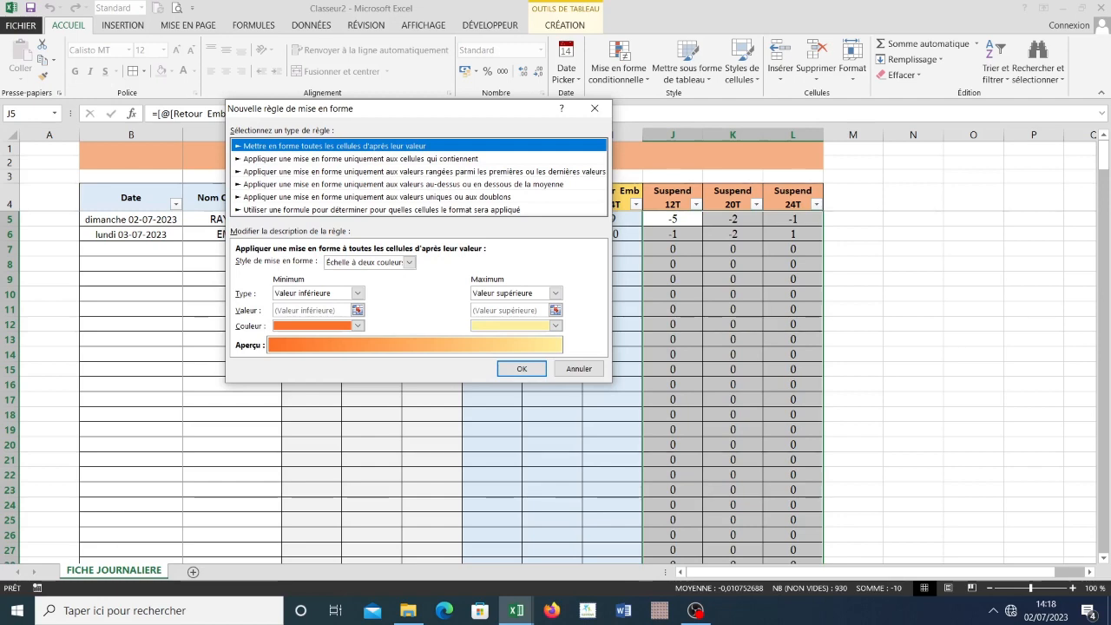
{"action": "left_click_drag", "start_coordinate": [347, 109], "coordinate": [281, 113]}
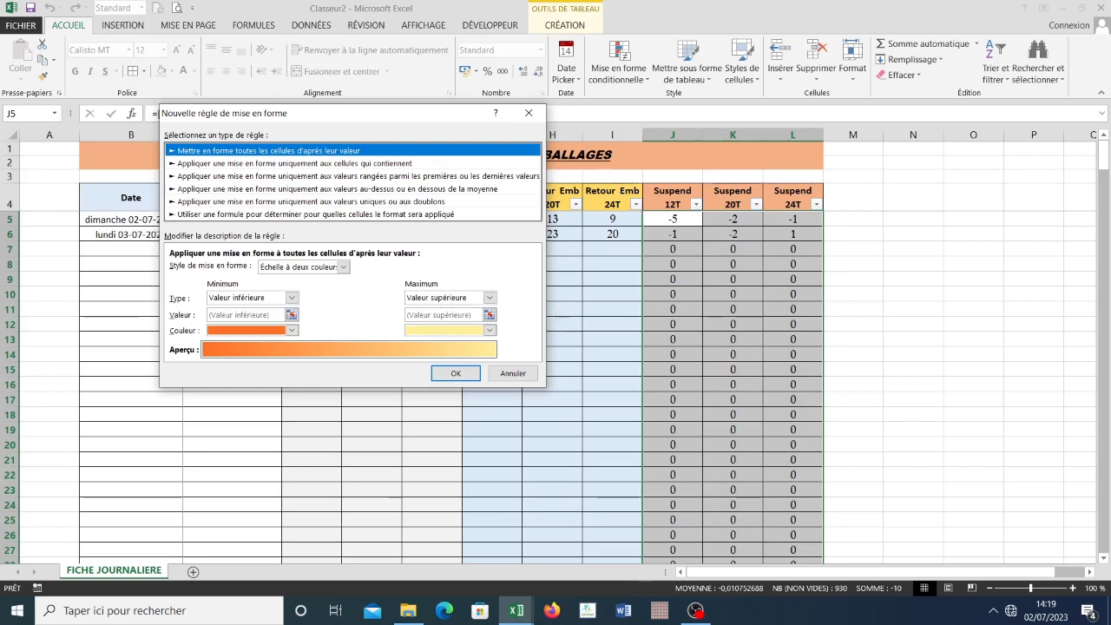
- Make the rule format only cells that contain a cell value less than (inférieure à) 0
{"action": "left_click", "coordinate": [295, 163]}
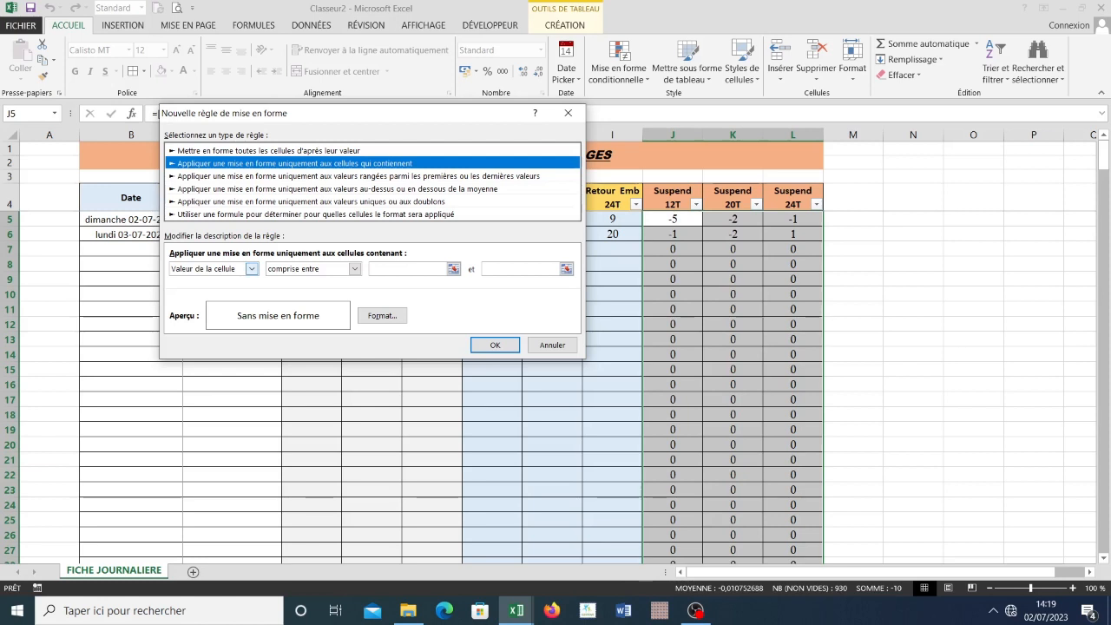
{"action": "left_click", "coordinate": [251, 268]}
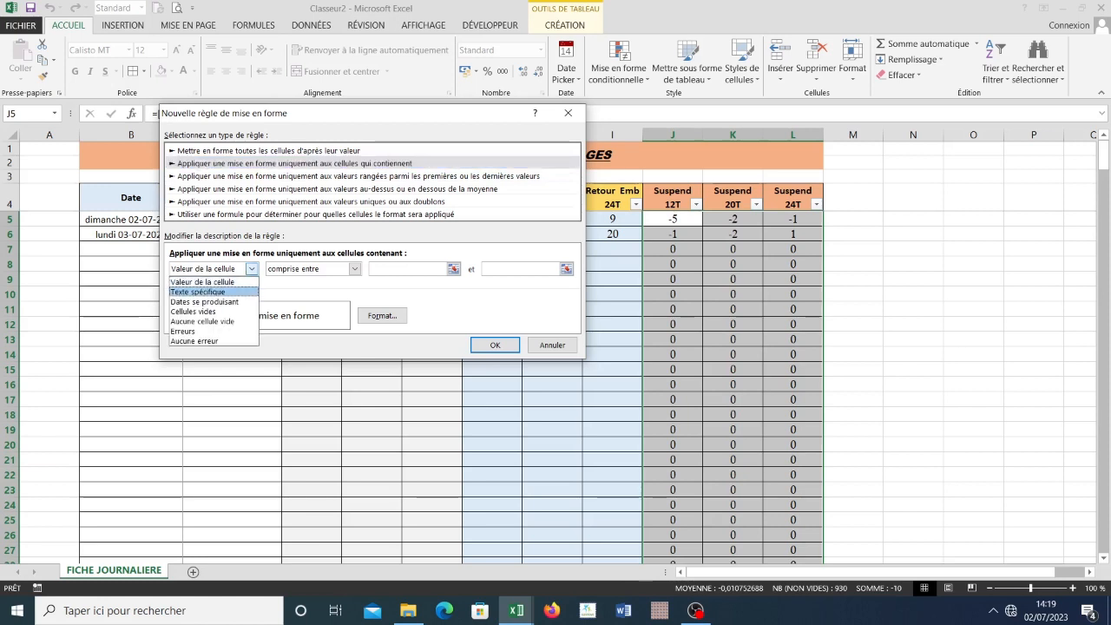
{"action": "left_click", "coordinate": [213, 282]}
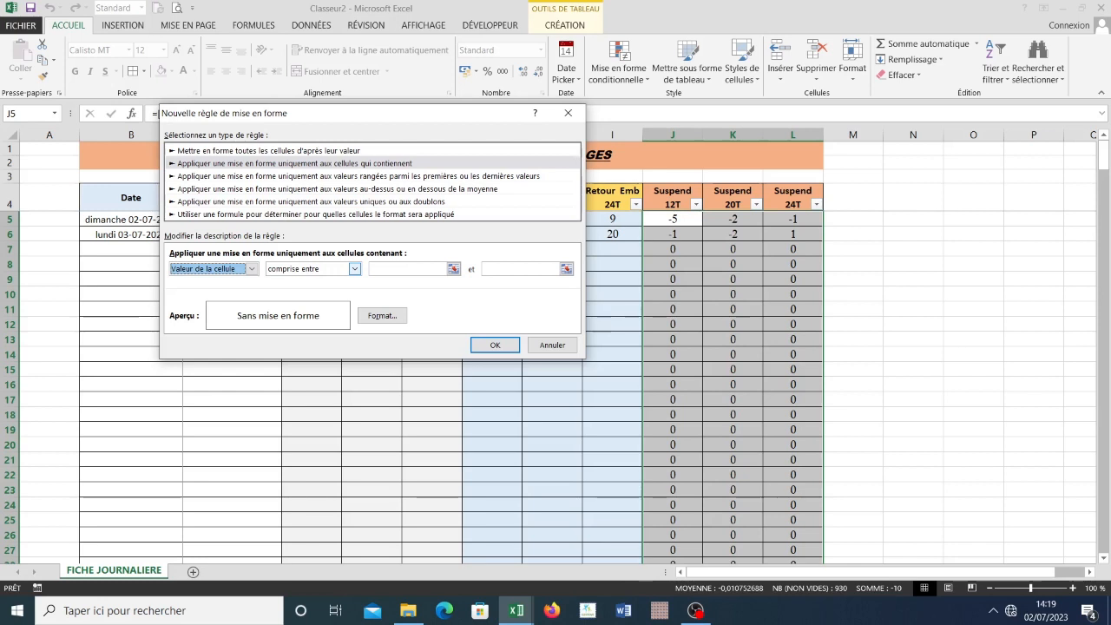
{"action": "key", "text": "Tab"}
{"action": "key", "text": "alt+Down"}
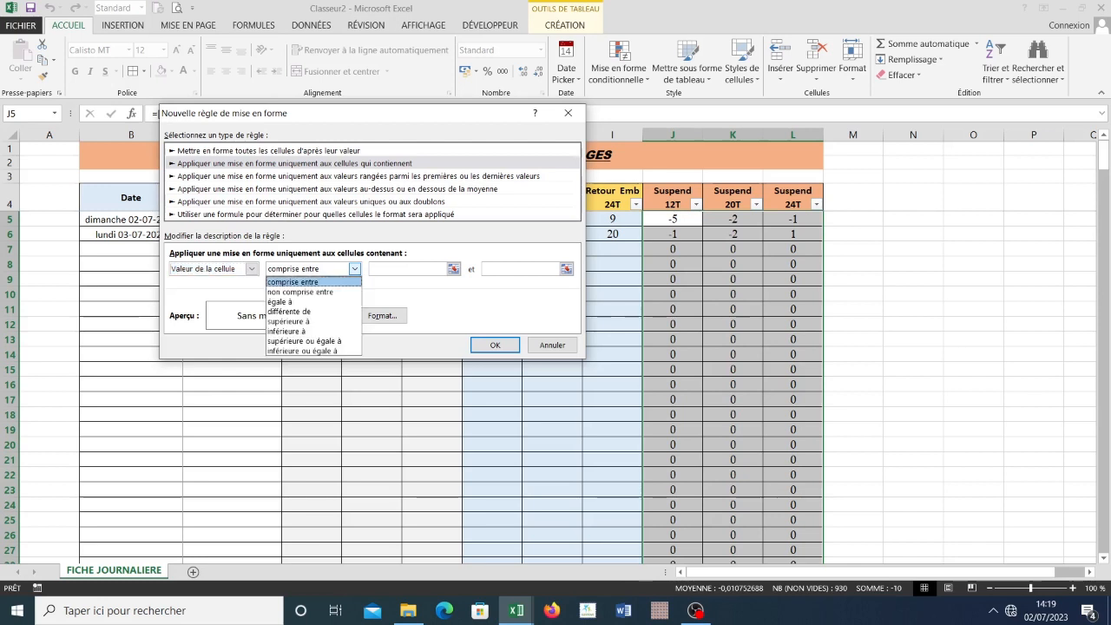
{"action": "key", "text": "Down"}
{"action": "key", "text": "Down"}
{"action": "key", "text": "Down"}
{"action": "key", "text": "Down"}
{"action": "key", "text": "Down"}
{"action": "key", "text": "Return"}
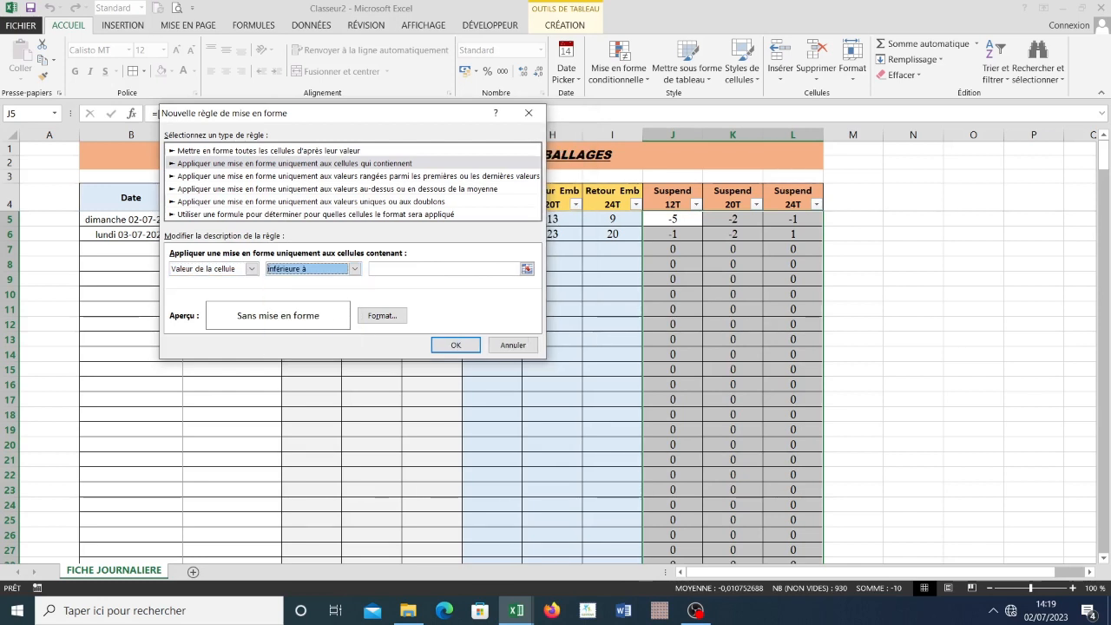
{"action": "key", "text": "Tab"}
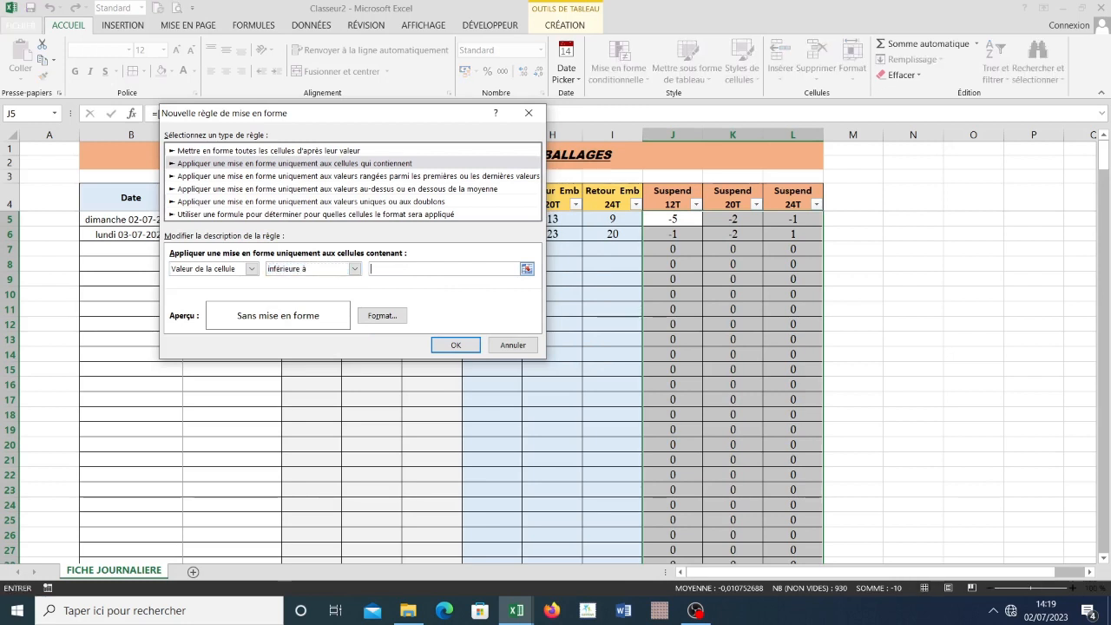
{"action": "type", "text": "0"}
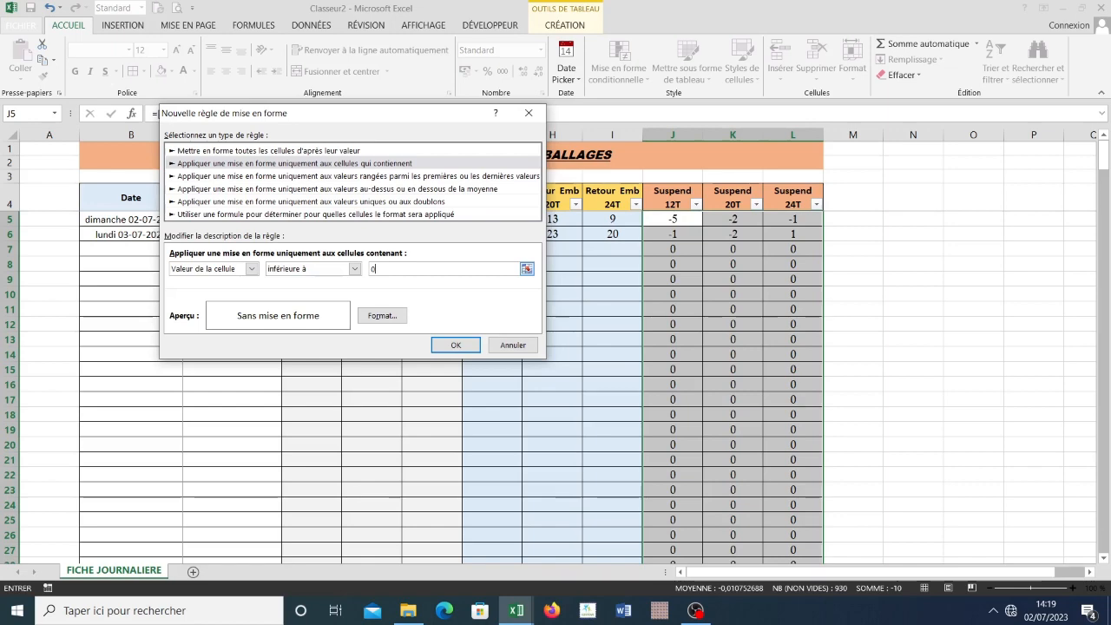
- Give the rule a horizontal two-colour gradient fill from white to red and apply it to the Suspend columns
{"action": "left_click", "coordinate": [382, 315]}
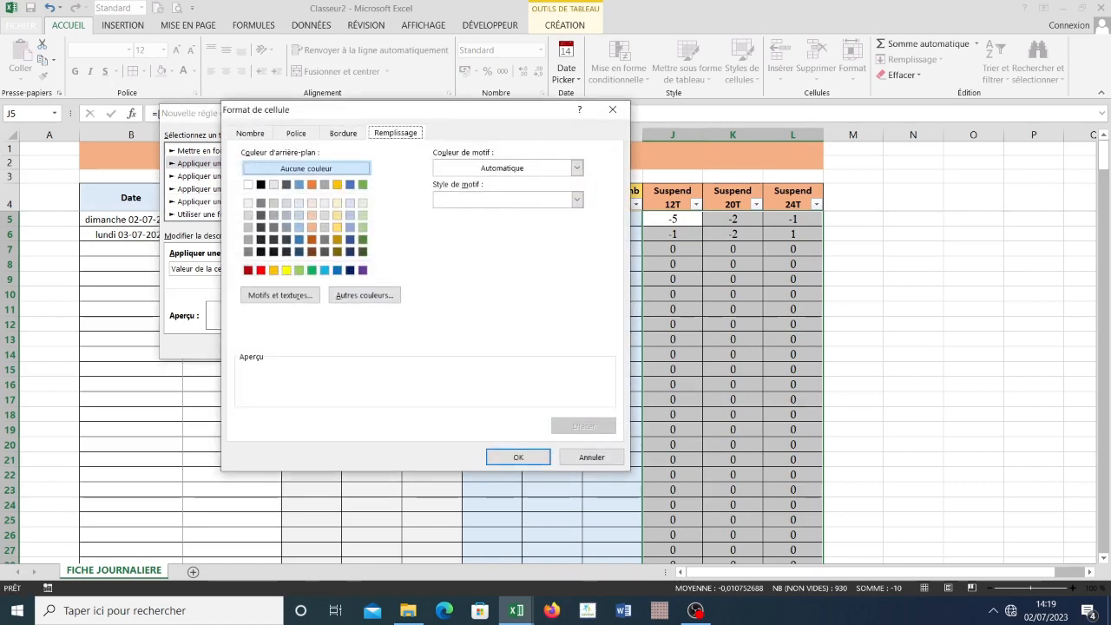
{"action": "left_click", "coordinate": [280, 295]}
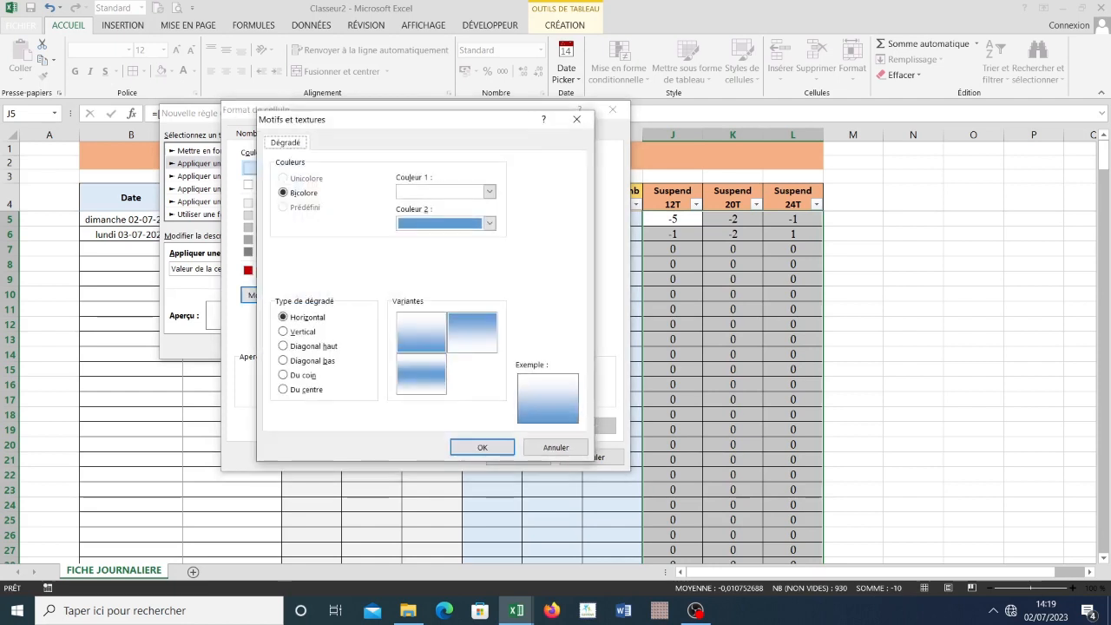
{"action": "left_click", "coordinate": [489, 191]}
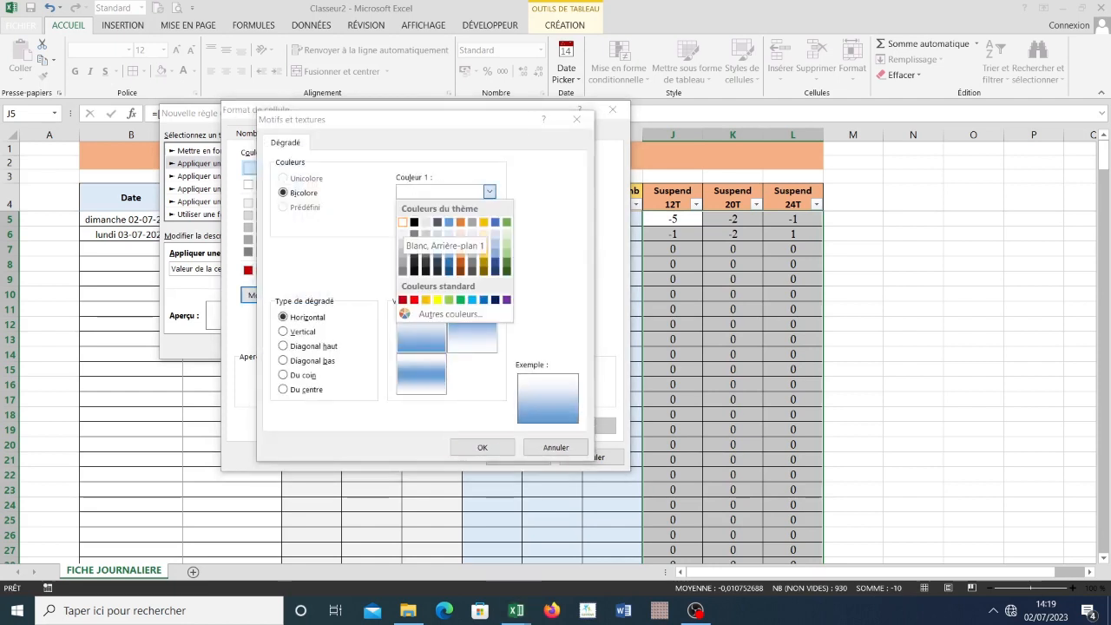
{"action": "left_click", "coordinate": [402, 223]}
{"action": "left_click", "coordinate": [490, 223]}
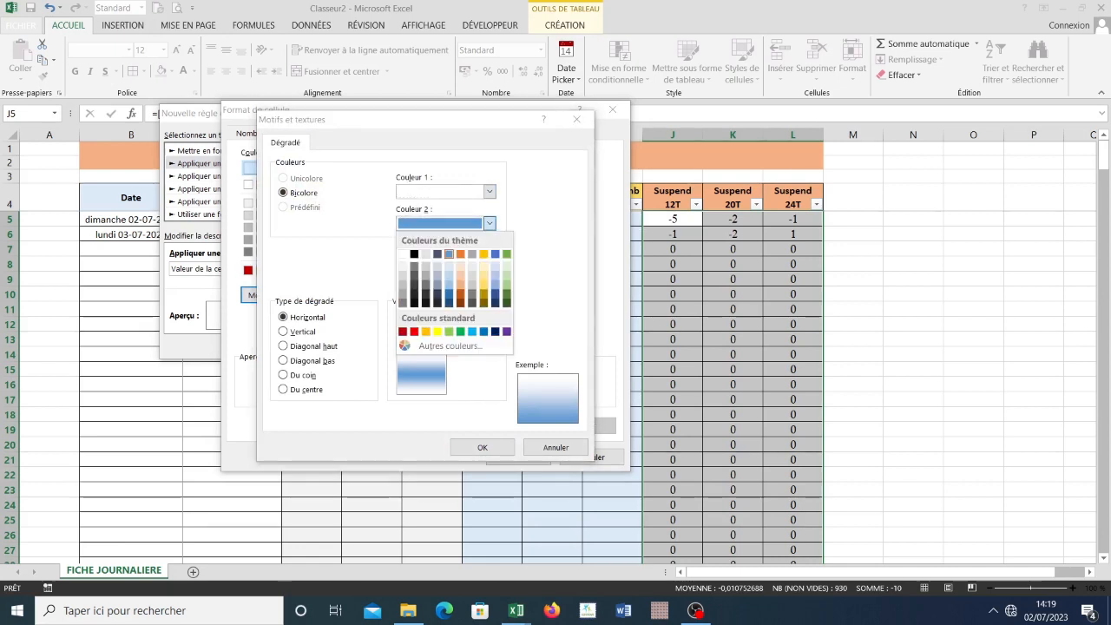
{"action": "left_click", "coordinate": [414, 332]}
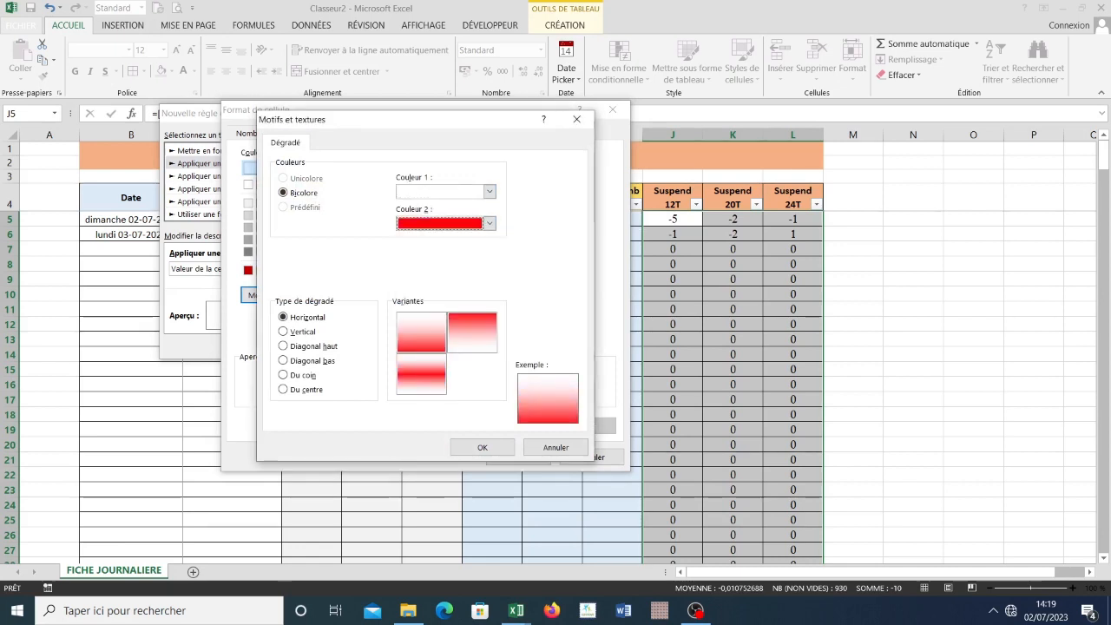
{"action": "left_click", "coordinate": [285, 317]}
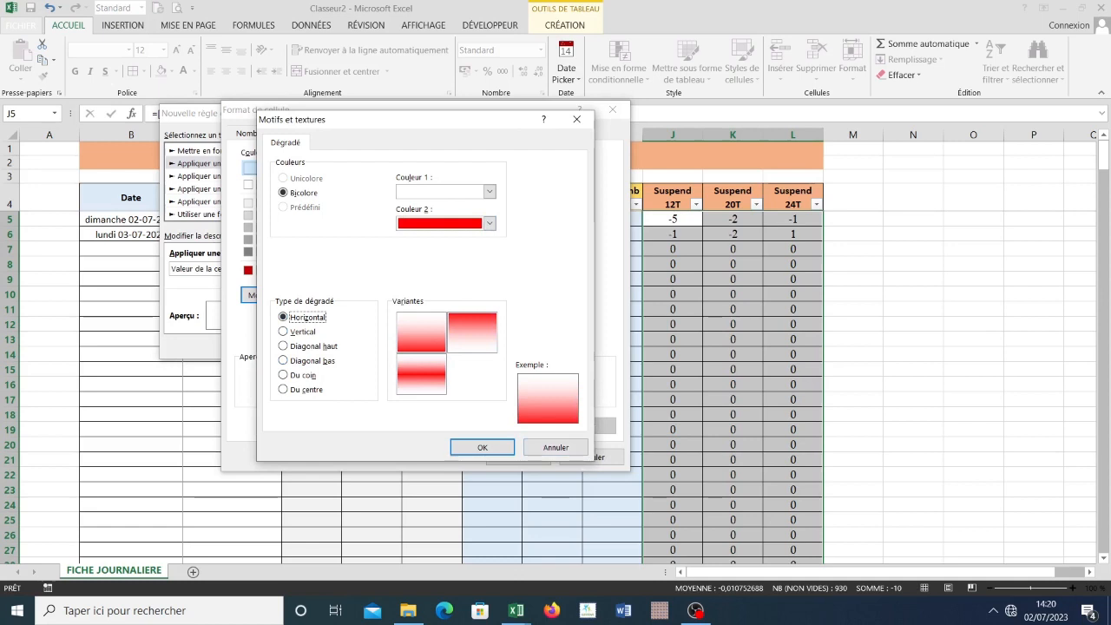
{"action": "left_click", "coordinate": [482, 447]}
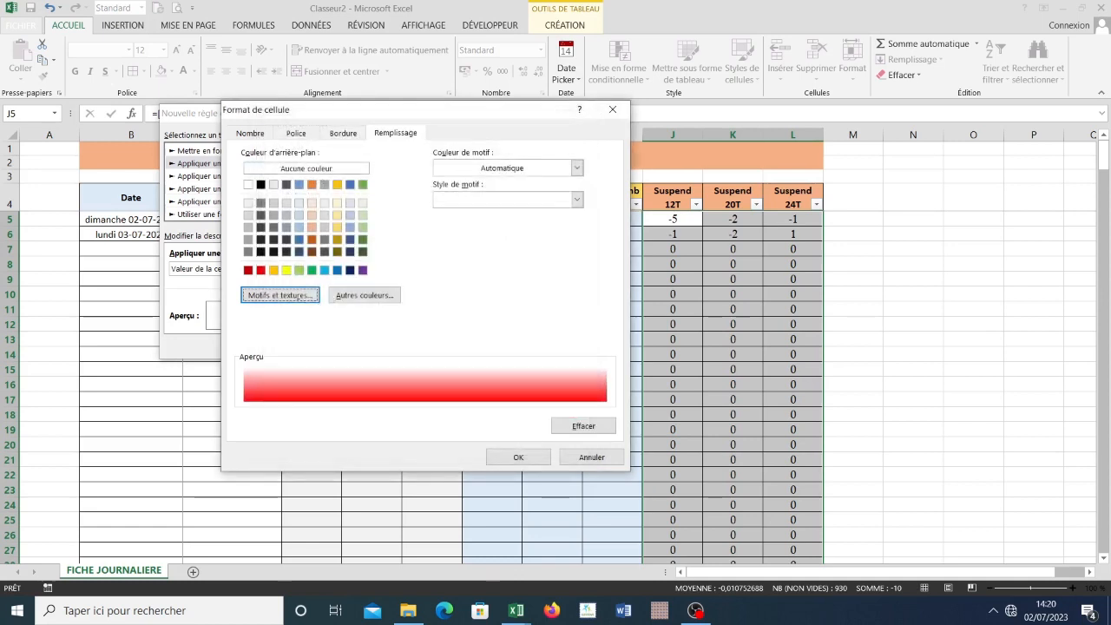
{"action": "left_click", "coordinate": [518, 456]}
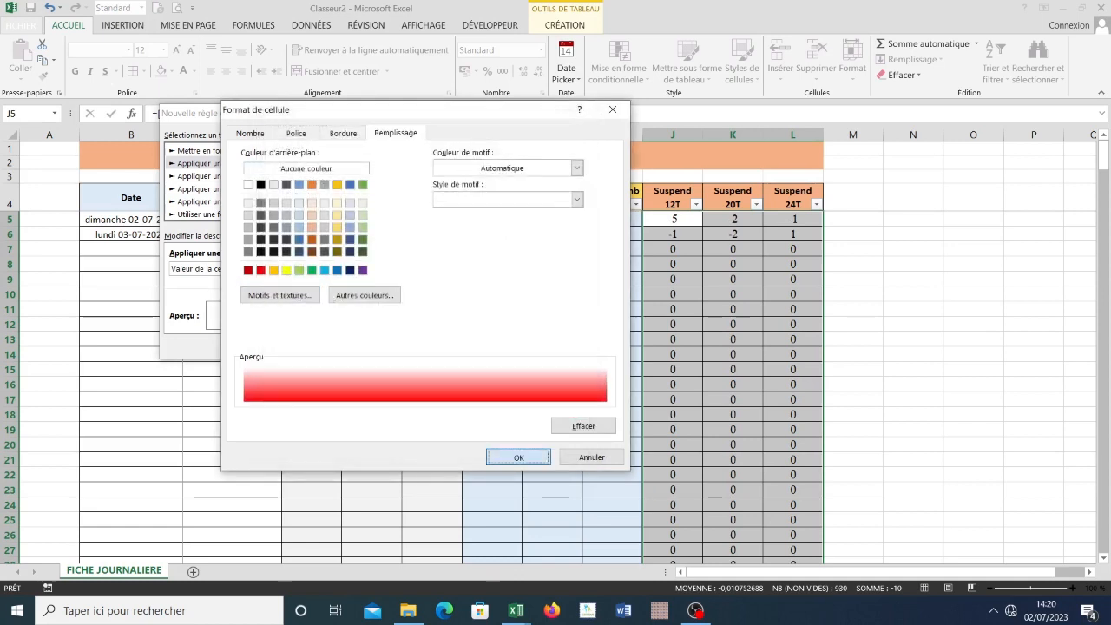
{"action": "key", "text": "Return"}
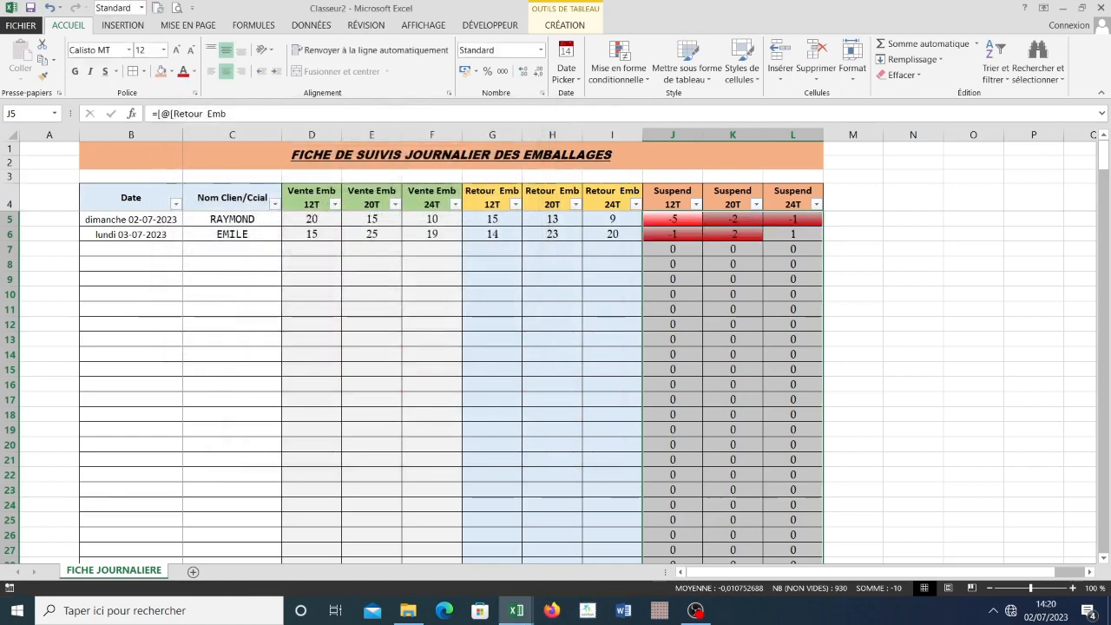
- Examine the colour-coded Suspend 12T, 20T and 24T cells in the first two data rows
{"action": "left_click", "coordinate": [733, 400]}
{"action": "left_click", "coordinate": [733, 354]}
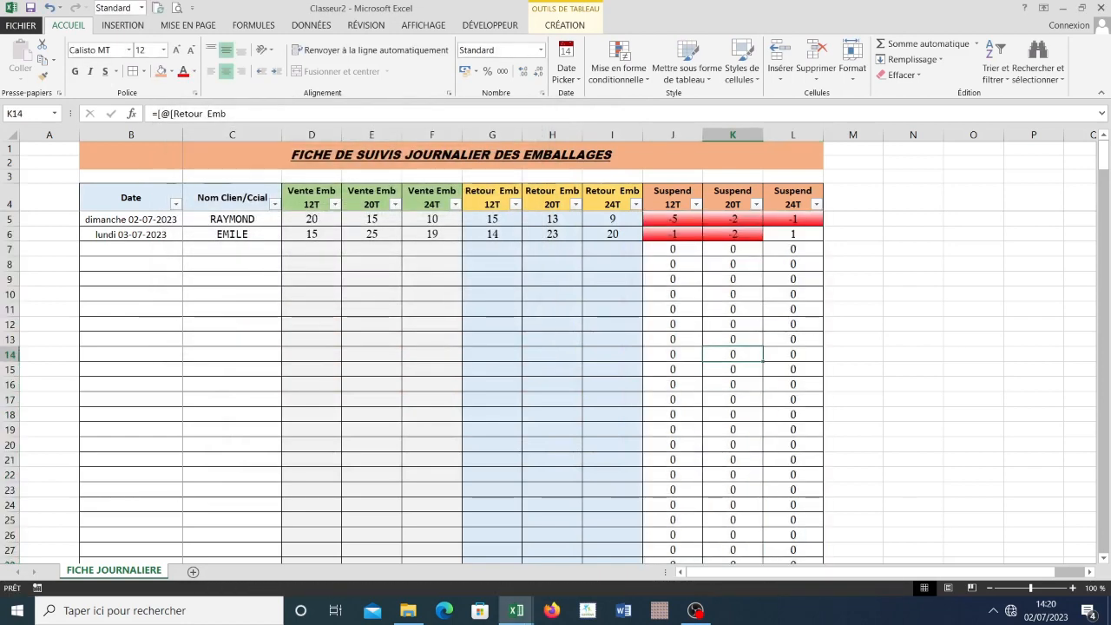
{"action": "left_click", "coordinate": [672, 220]}
{"action": "left_click", "coordinate": [733, 220]}
{"action": "left_click", "coordinate": [793, 219]}
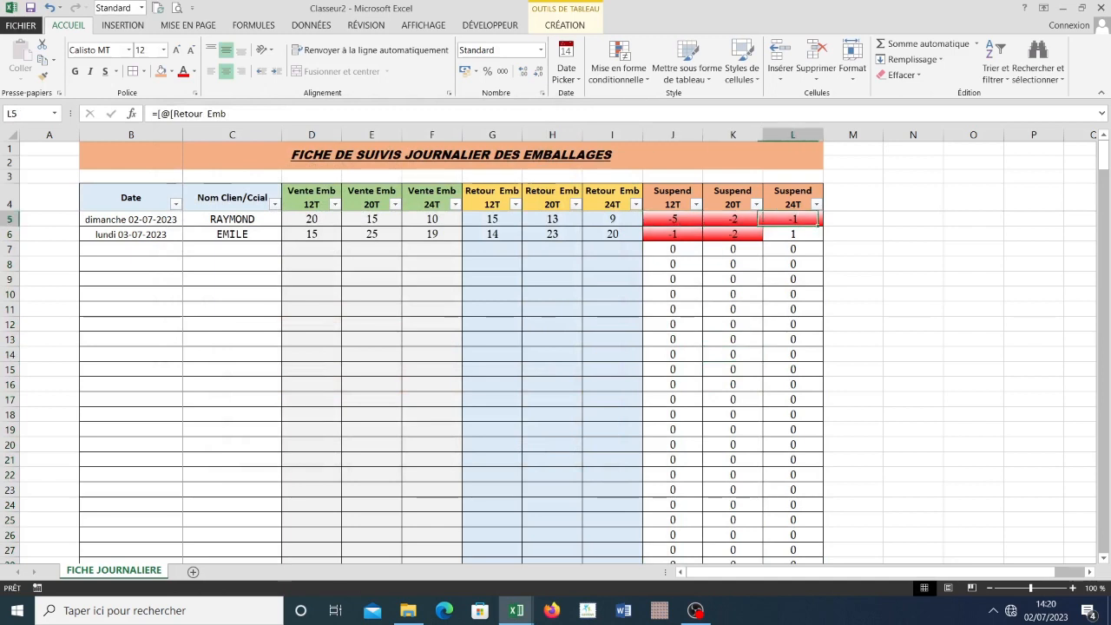
{"action": "left_click", "coordinate": [673, 220]}
{"action": "left_click", "coordinate": [733, 220]}
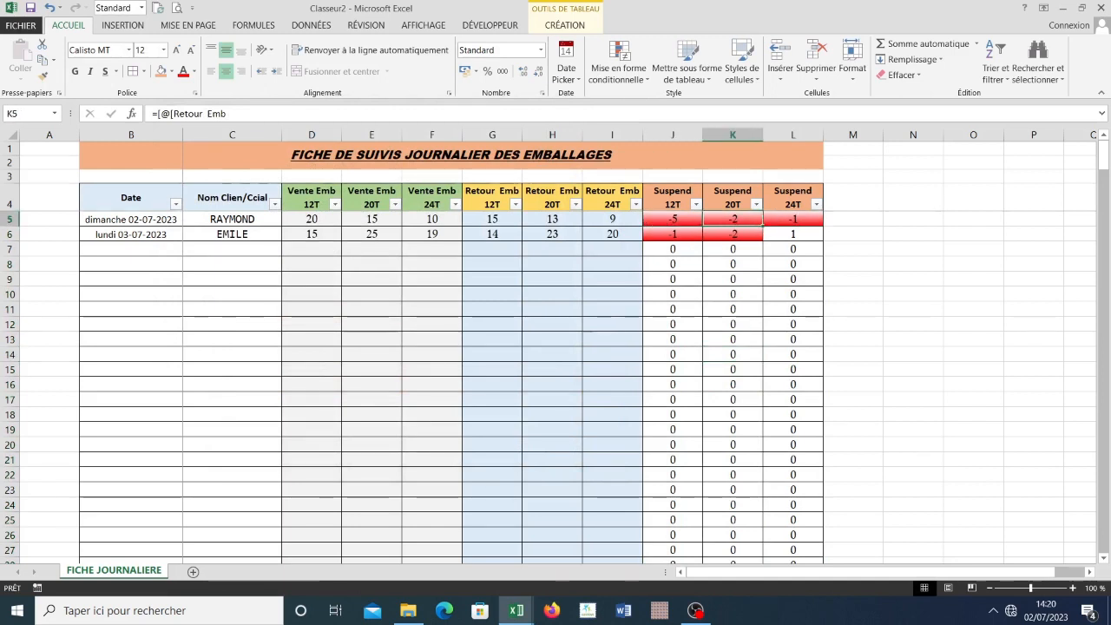
{"action": "left_click", "coordinate": [793, 219]}
{"action": "left_click", "coordinate": [673, 234]}
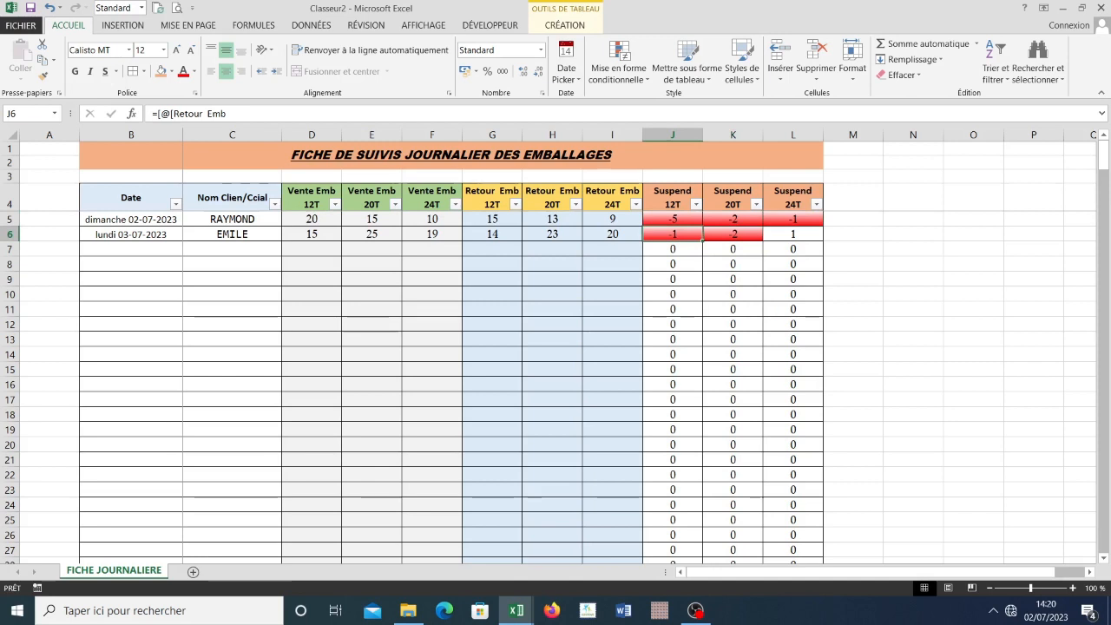
{"action": "left_click", "coordinate": [733, 234]}
{"action": "left_click", "coordinate": [672, 235]}
{"action": "left_click", "coordinate": [732, 234]}
{"action": "left_click", "coordinate": [673, 234]}
{"action": "left_click", "coordinate": [673, 220]}
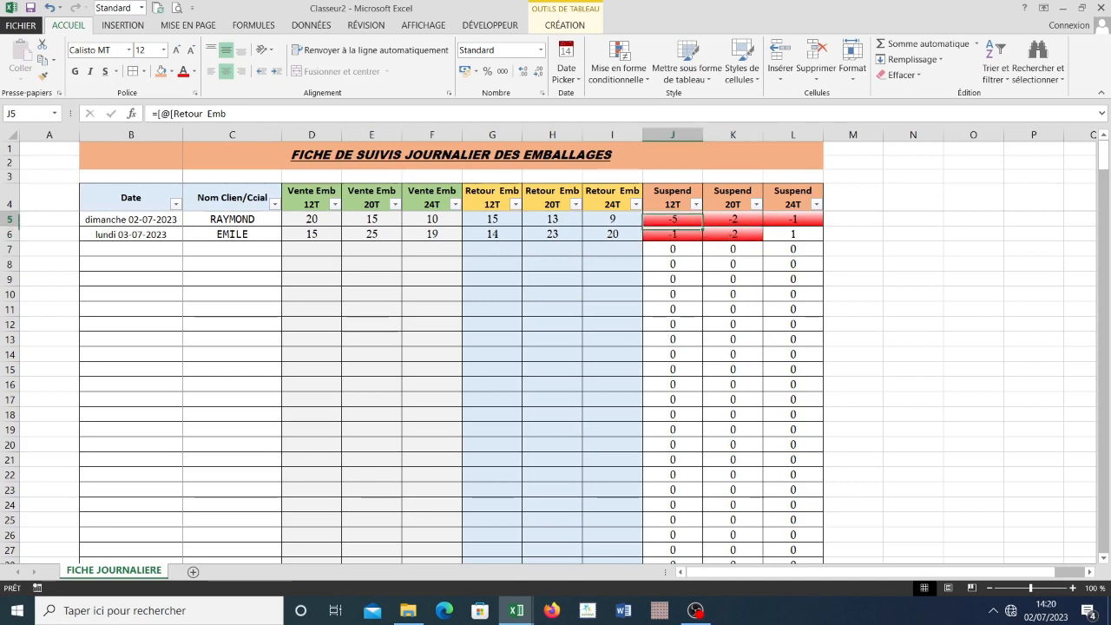
{"action": "left_click", "coordinate": [733, 220]}
- Fill the Suspend 12T, 20T and 24T header cells with the theme colour Bleu, Accentuation1
{"action": "left_click", "coordinate": [673, 196]}
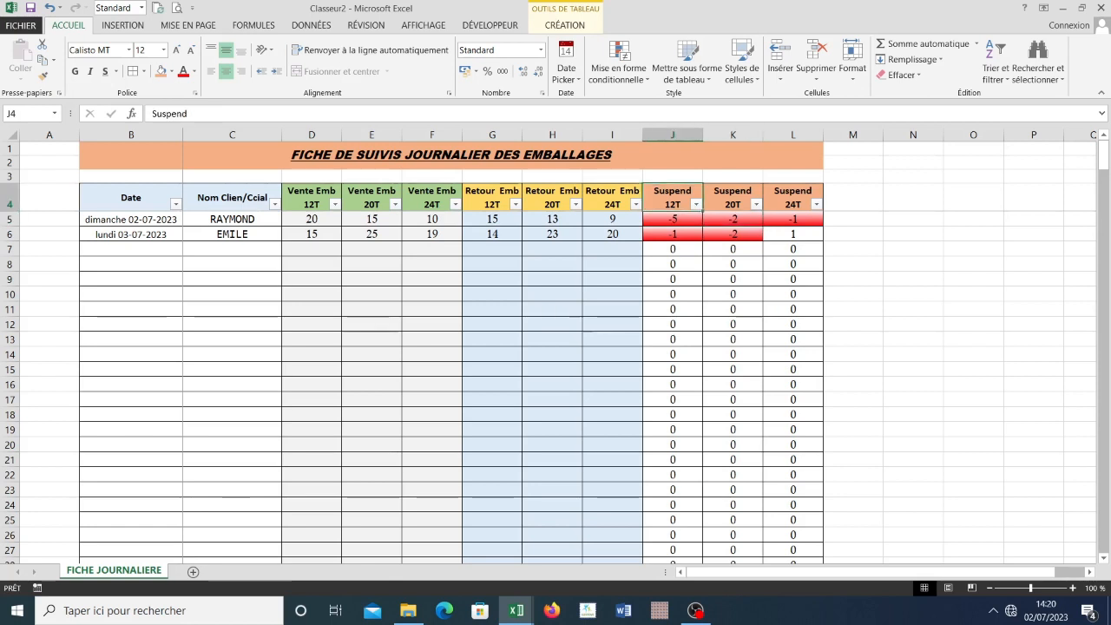
{"action": "key", "text": "shift+Right"}
{"action": "key", "text": "shift+Right"}
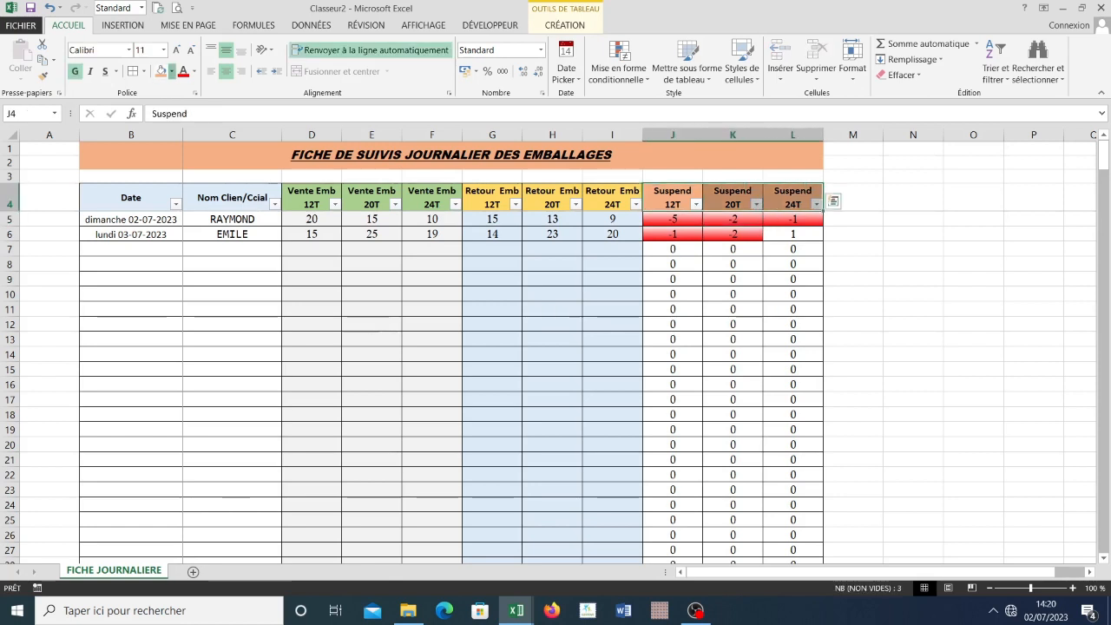
{"action": "left_click", "coordinate": [172, 71]}
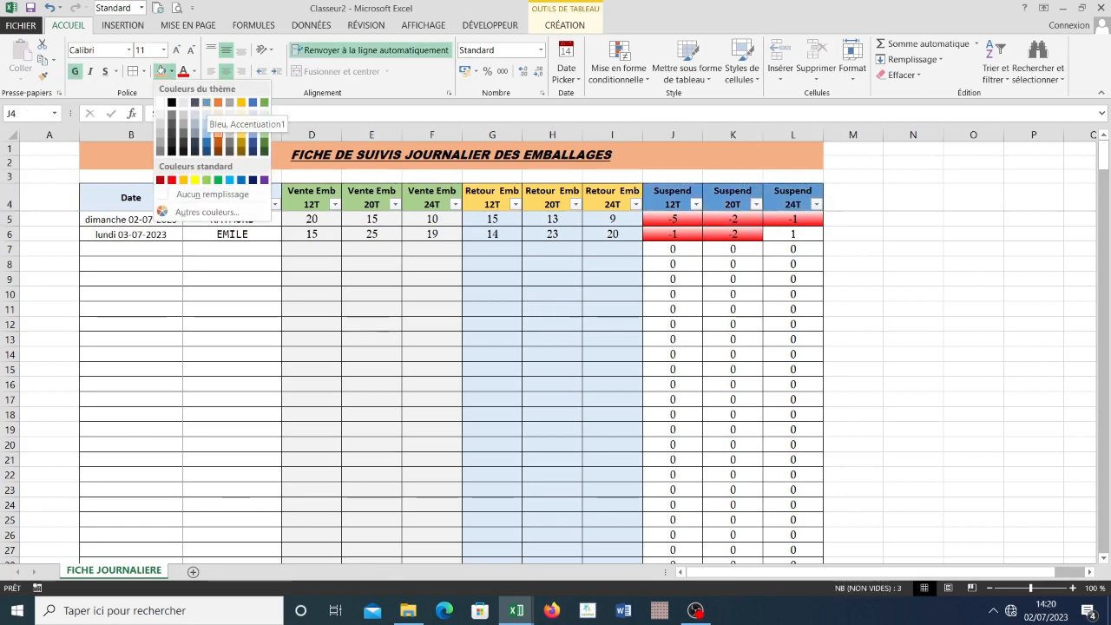
{"action": "left_click", "coordinate": [206, 102]}
{"action": "left_click", "coordinate": [552, 369]}
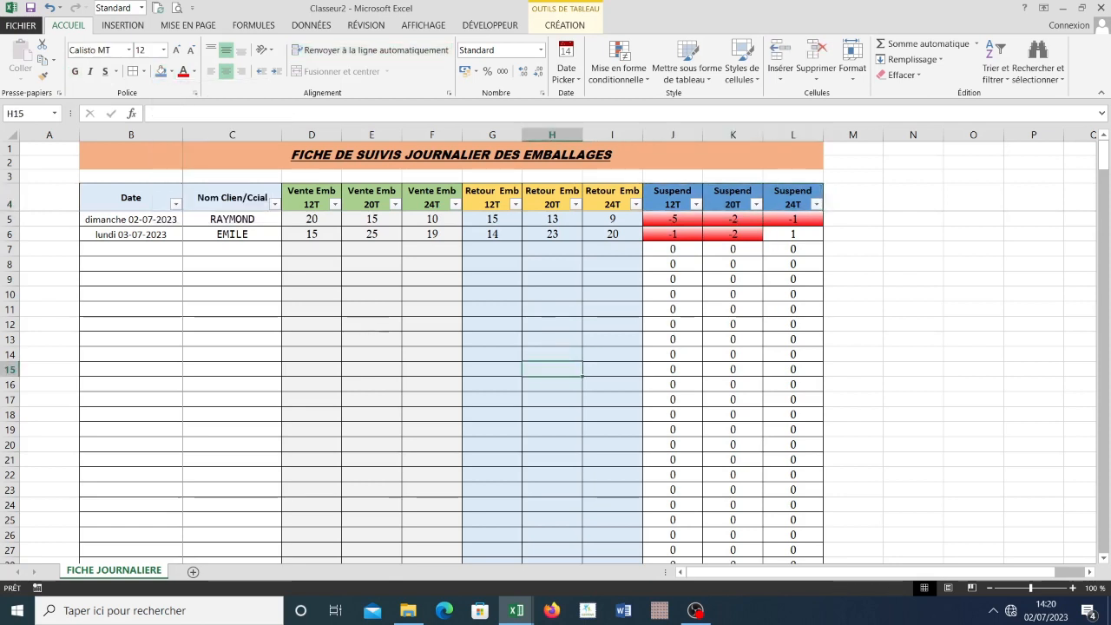
- Start another new conditional formatting rule for all data cells in the three Suspend columns
{"action": "left_click", "coordinate": [673, 294]}
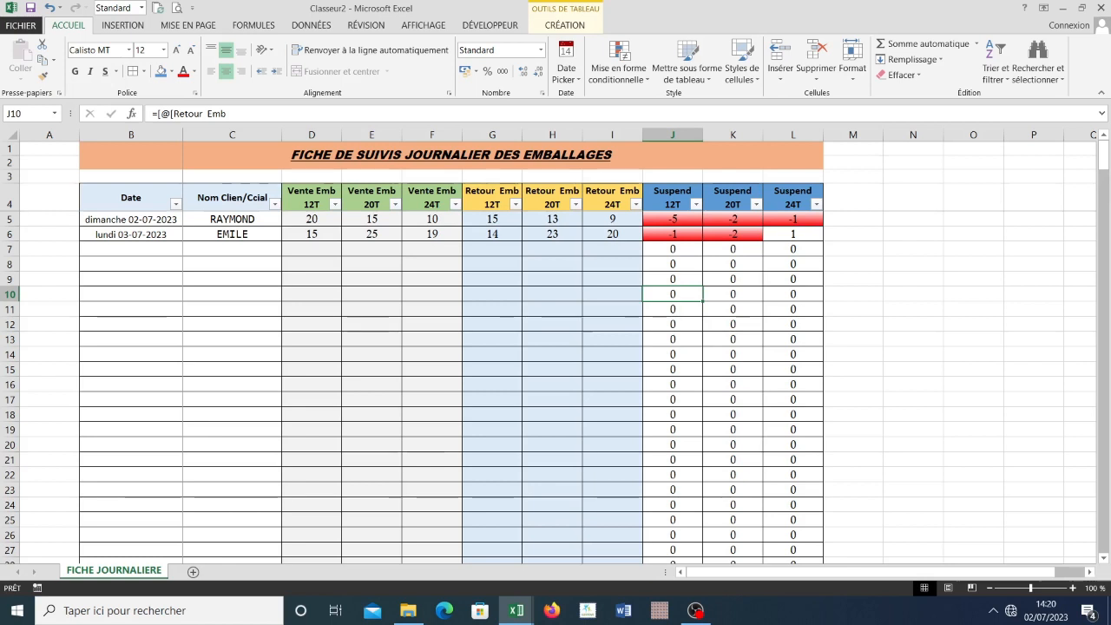
{"action": "left_click", "coordinate": [793, 235]}
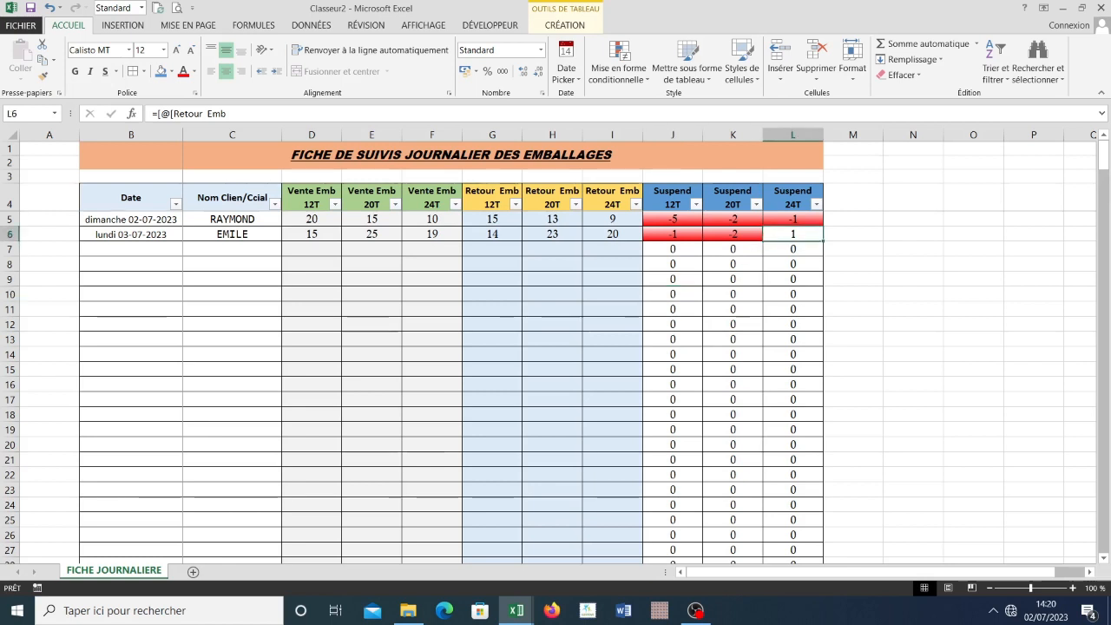
{"action": "left_click", "coordinate": [793, 249]}
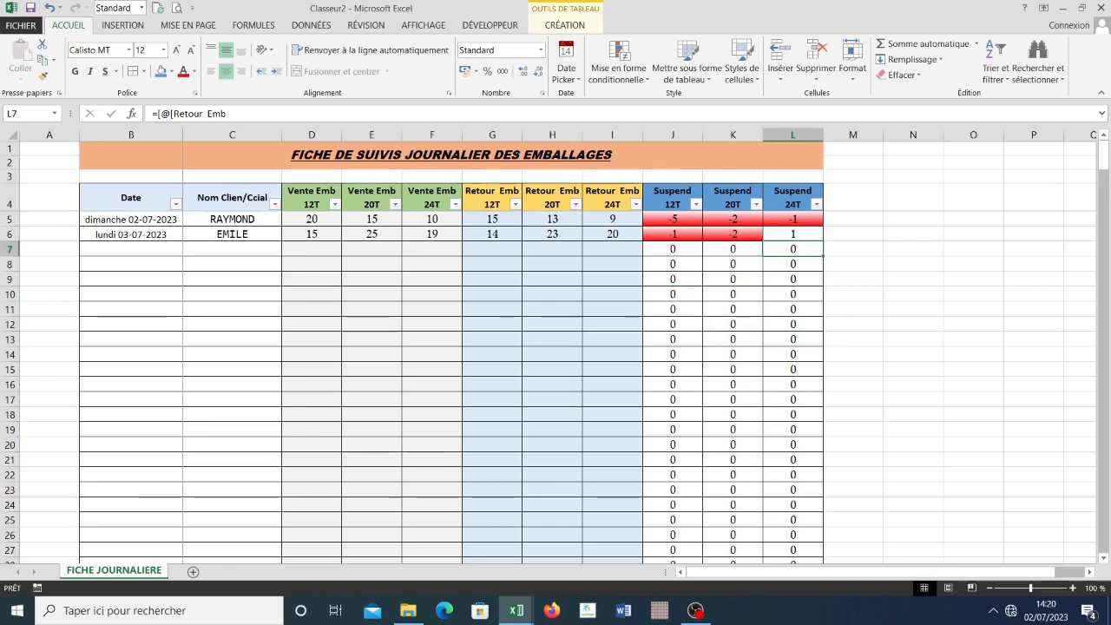
{"action": "left_click_drag", "start_coordinate": [673, 185], "coordinate": [793, 185]}
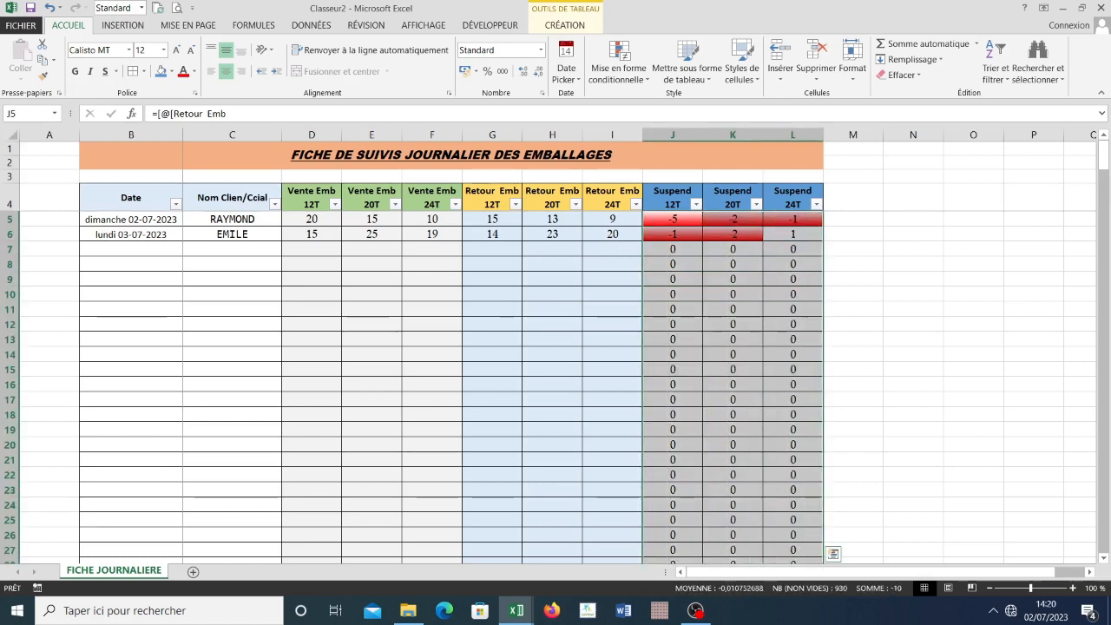
{"action": "left_click", "coordinate": [617, 66]}
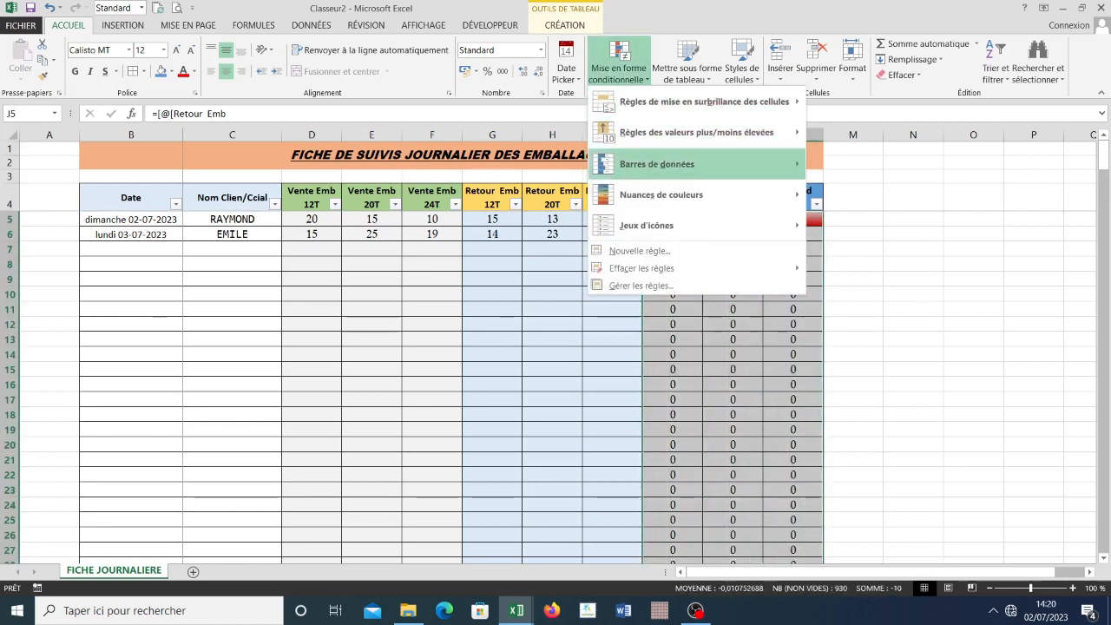
{"action": "left_click", "coordinate": [639, 251]}
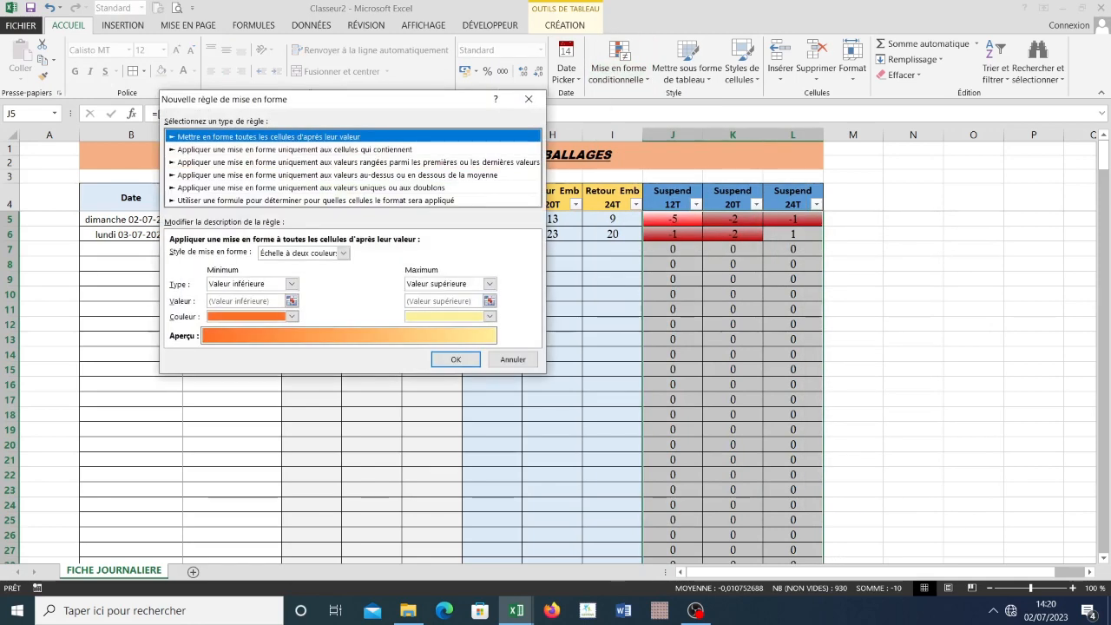
- Make the rule format only cells that contain a cell value greater than (supérieure à) 0
{"action": "left_click", "coordinate": [347, 149]}
{"action": "left_click", "coordinate": [354, 255]}
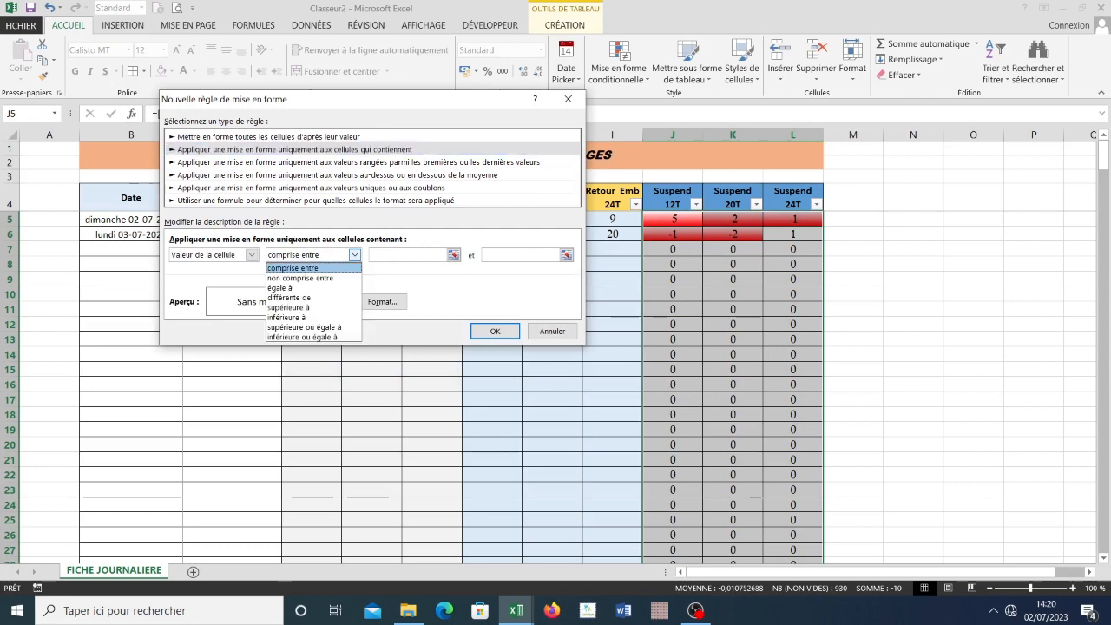
{"action": "key", "text": "Return"}
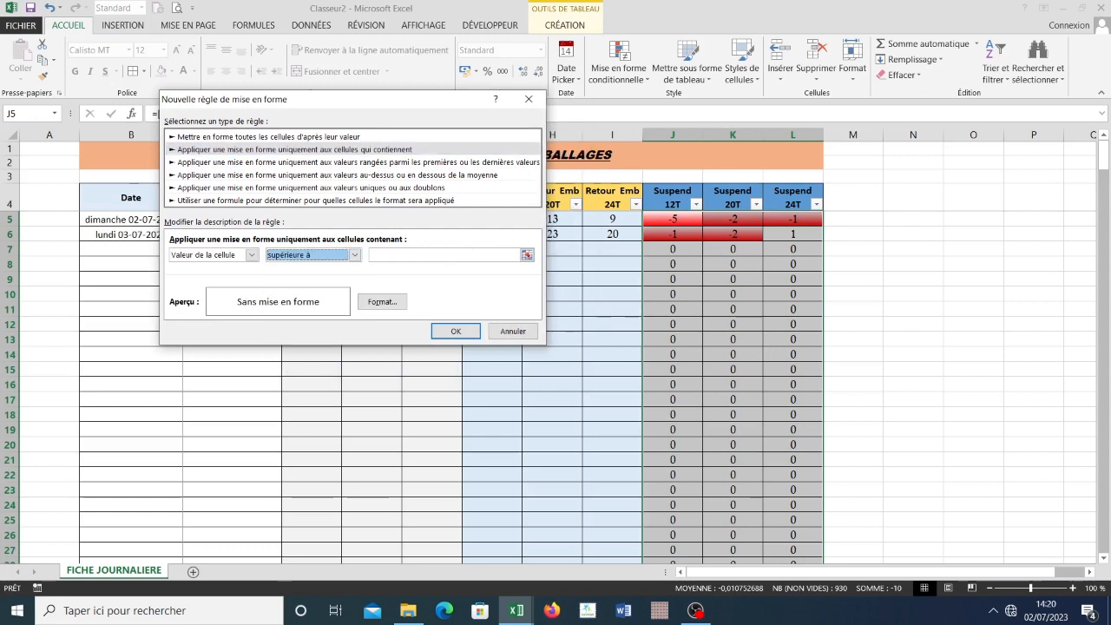
{"action": "key", "text": "Tab"}
{"action": "type", "text": "0"}
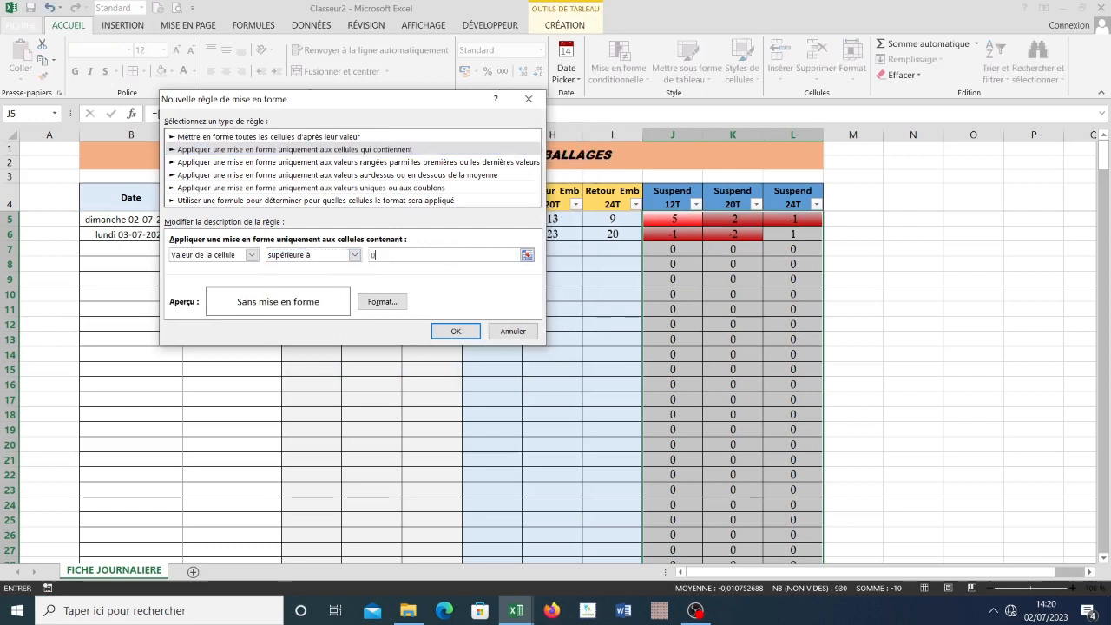
- Give the rule a horizontal two-colour gradient fill from white to yellow and apply it to the Suspend columns
{"action": "key", "text": "Tab"}
{"action": "key", "text": "Return"}
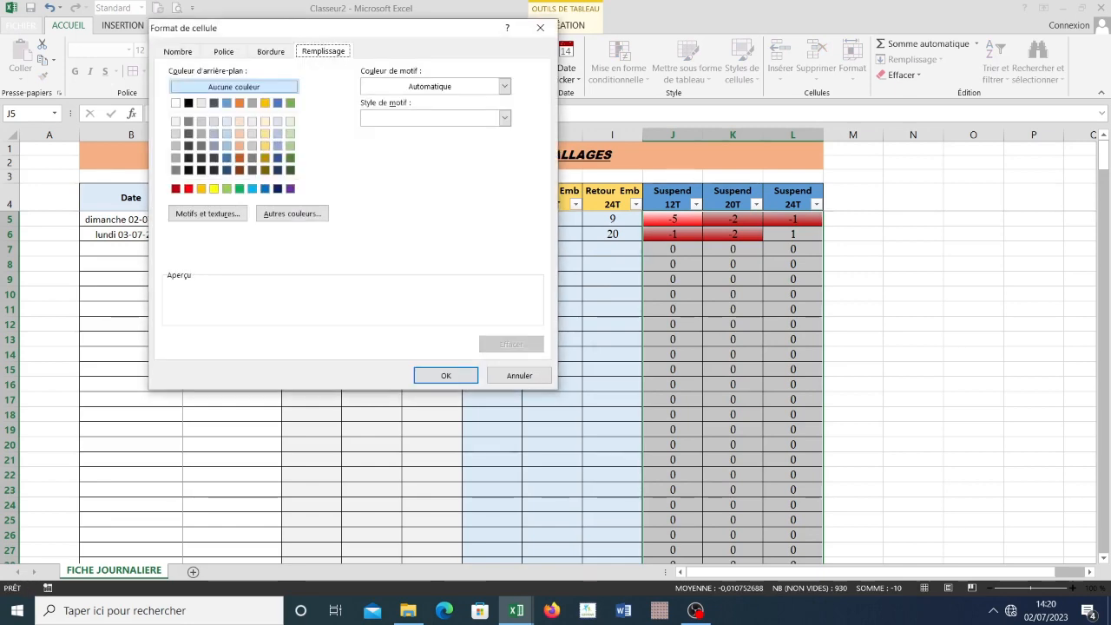
{"action": "left_click", "coordinate": [214, 189]}
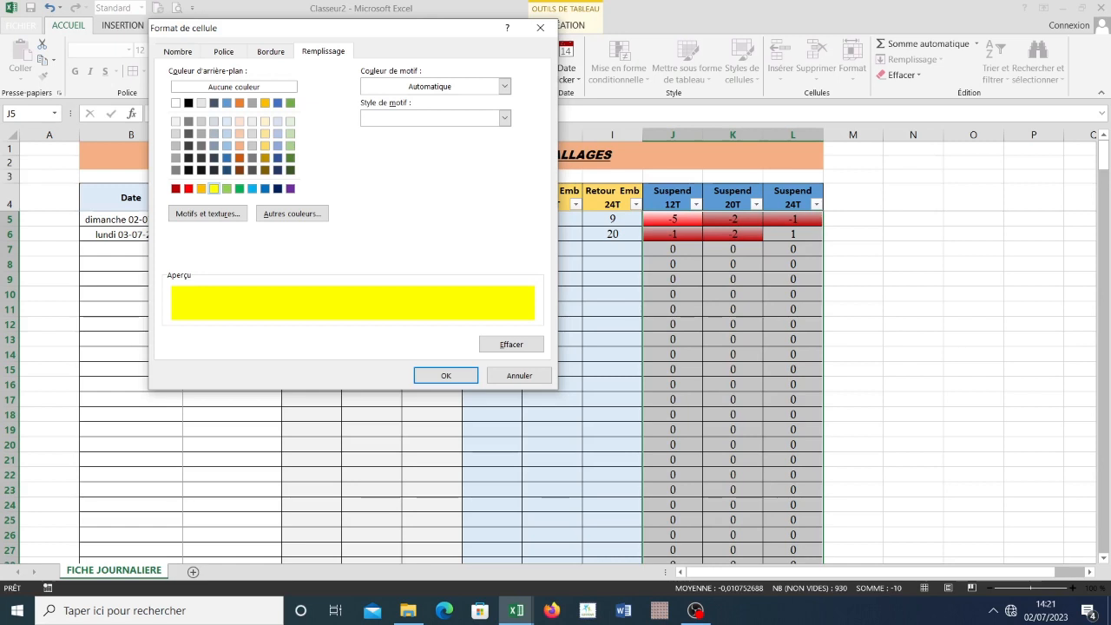
{"action": "left_click", "coordinate": [208, 214]}
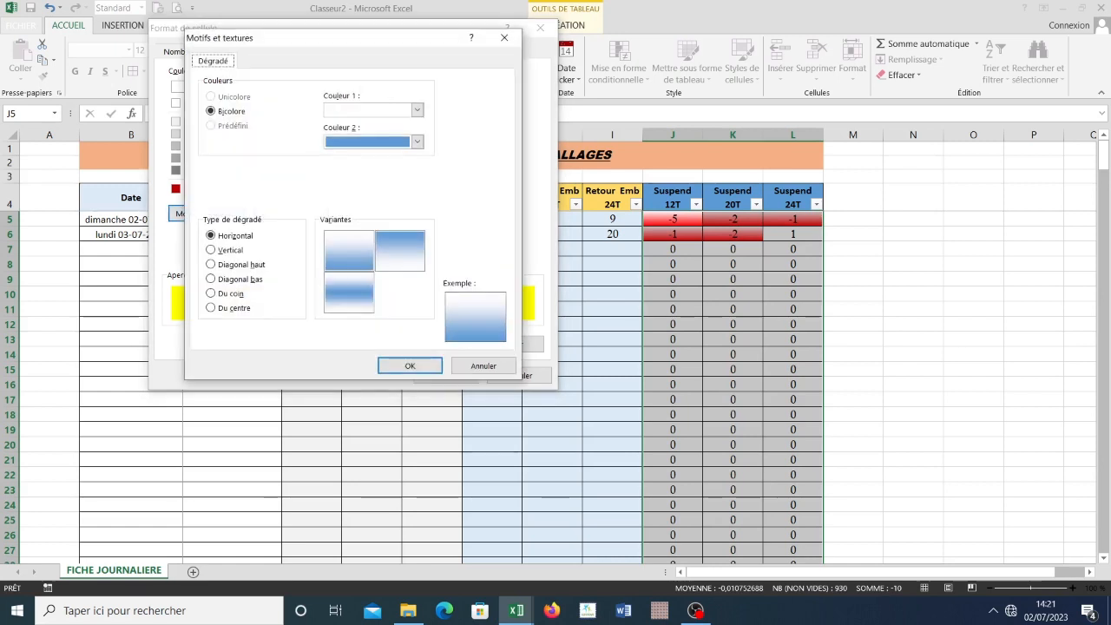
{"action": "left_click", "coordinate": [417, 141]}
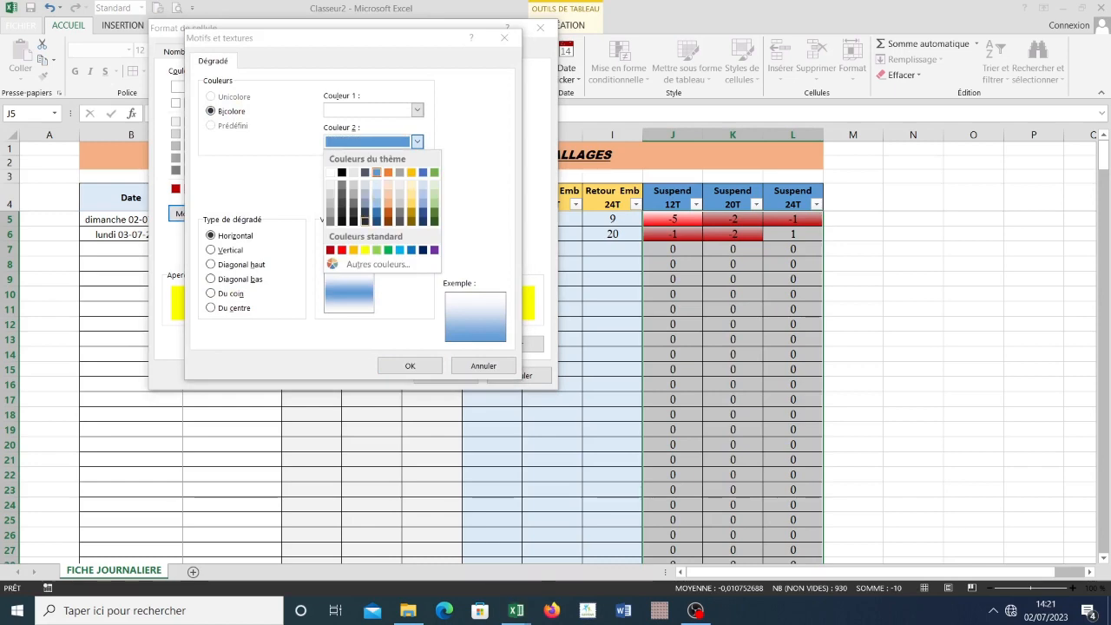
{"action": "left_click", "coordinate": [365, 250]}
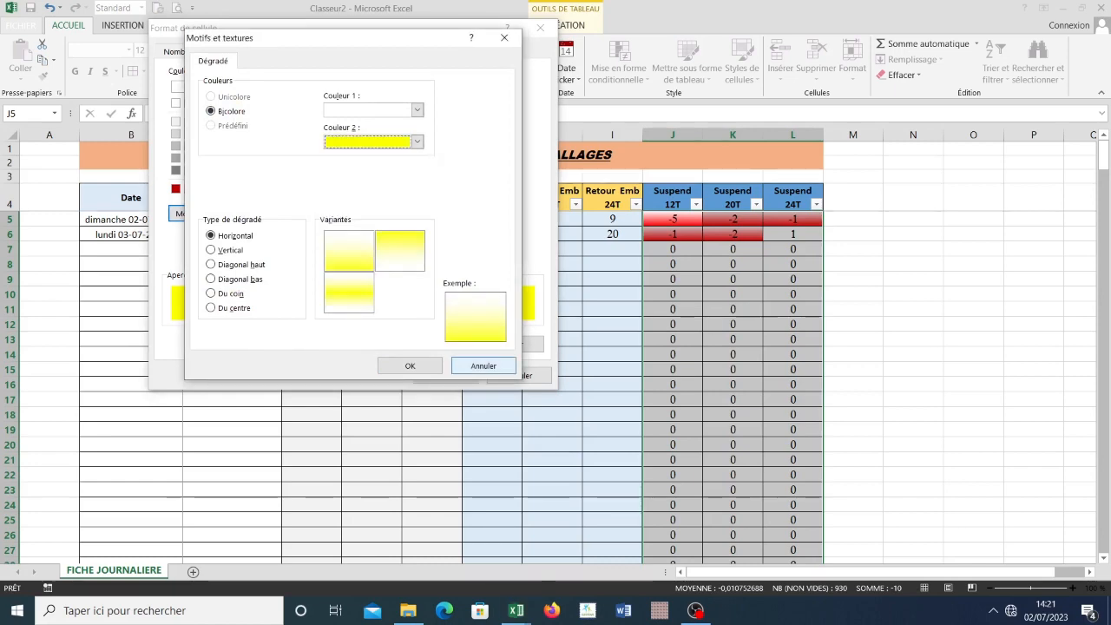
{"action": "left_click", "coordinate": [410, 366]}
{"action": "left_click", "coordinate": [447, 376]}
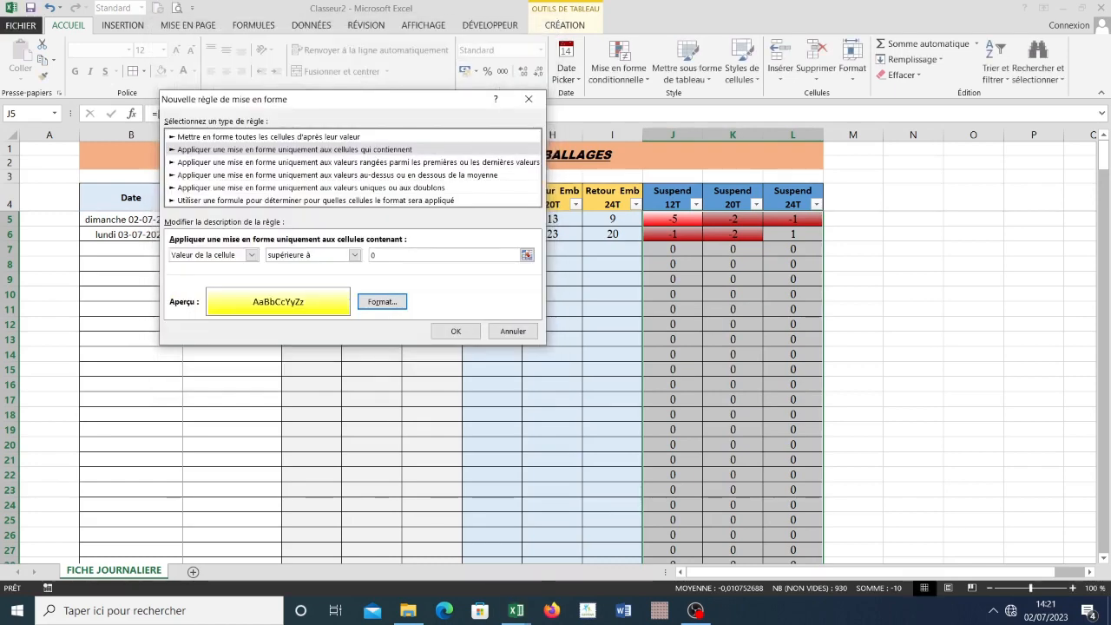
{"action": "left_click", "coordinate": [456, 331]}
{"action": "left_click", "coordinate": [732, 294]}
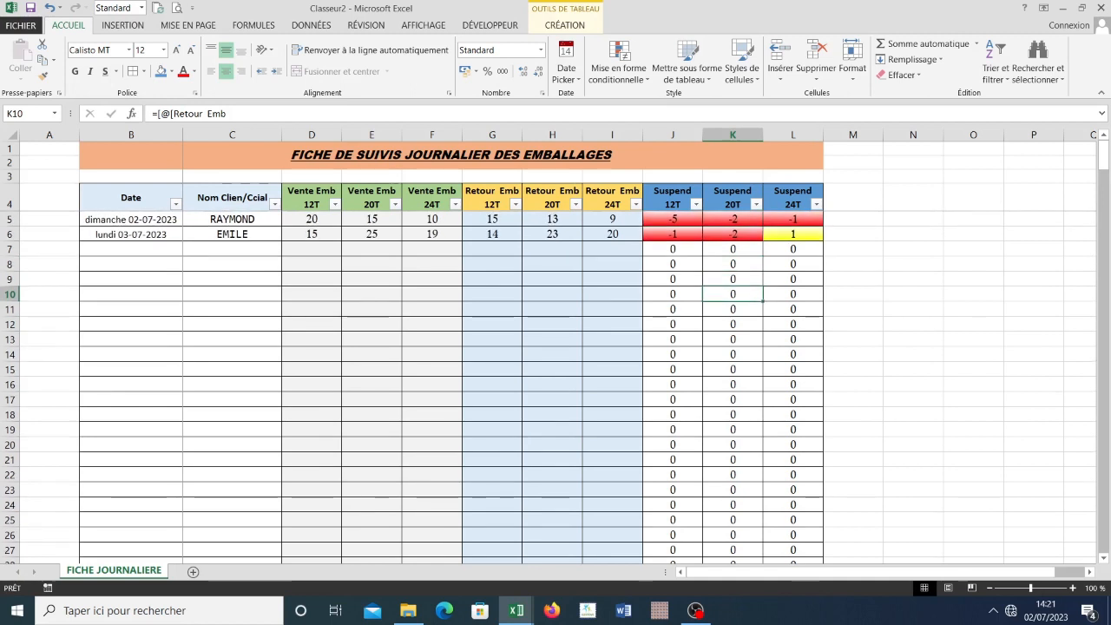
- Examine the Vente Emb and Suspend cells of the second data row and the empty table rows below
{"action": "left_click", "coordinate": [312, 234]}
{"action": "left_click", "coordinate": [371, 235]}
{"action": "left_click", "coordinate": [433, 234]}
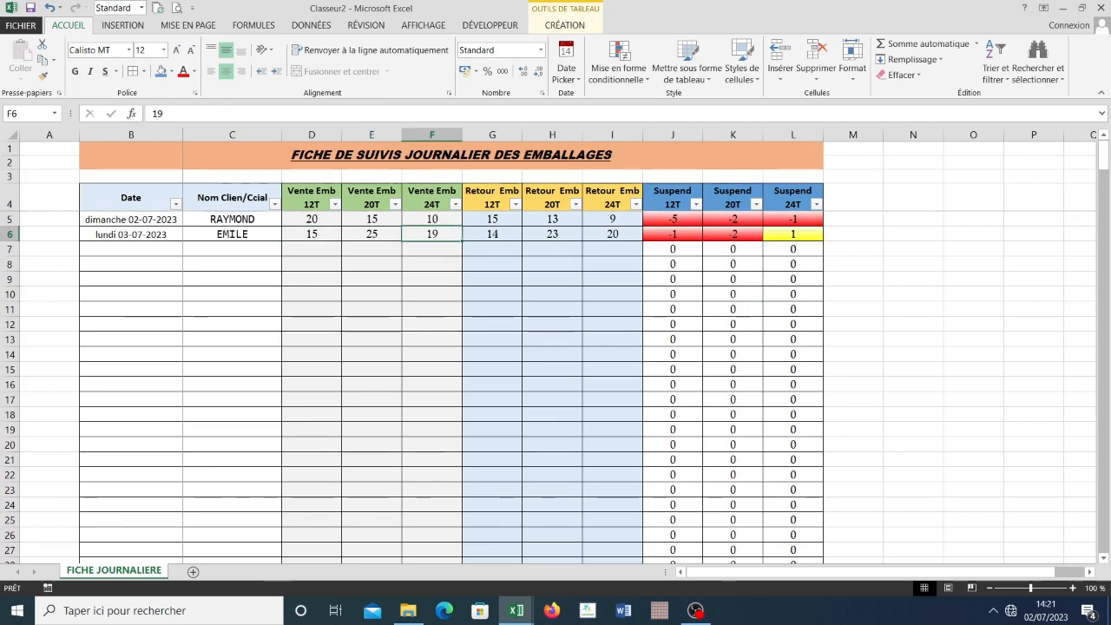
{"action": "left_click", "coordinate": [673, 234]}
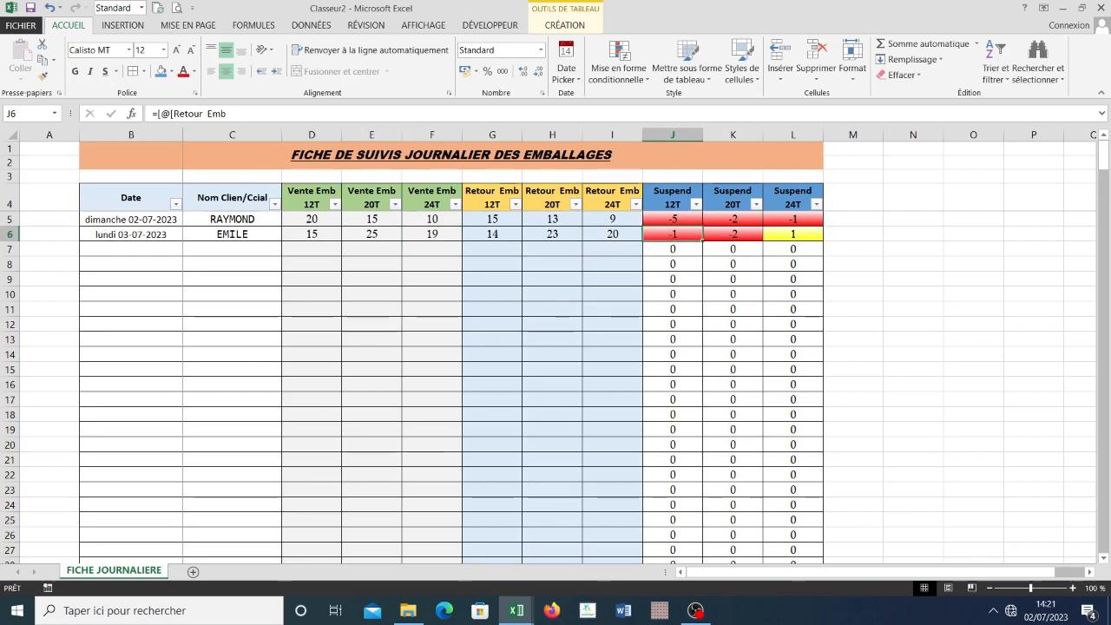
{"action": "left_click", "coordinate": [733, 234]}
{"action": "left_click", "coordinate": [792, 235]}
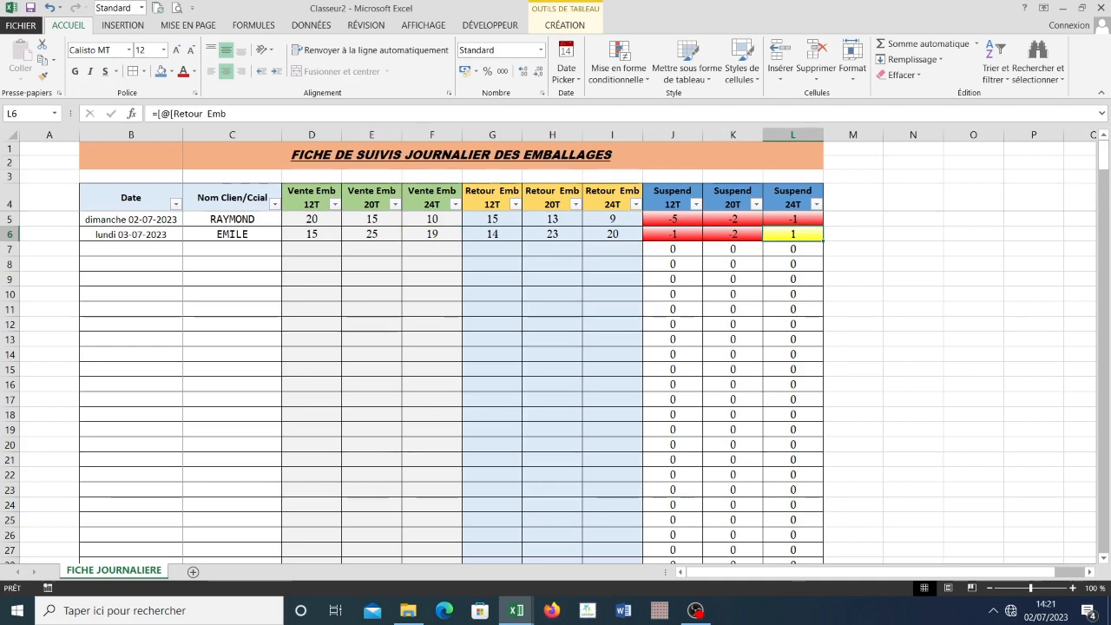
{"action": "key", "text": "Tab"}
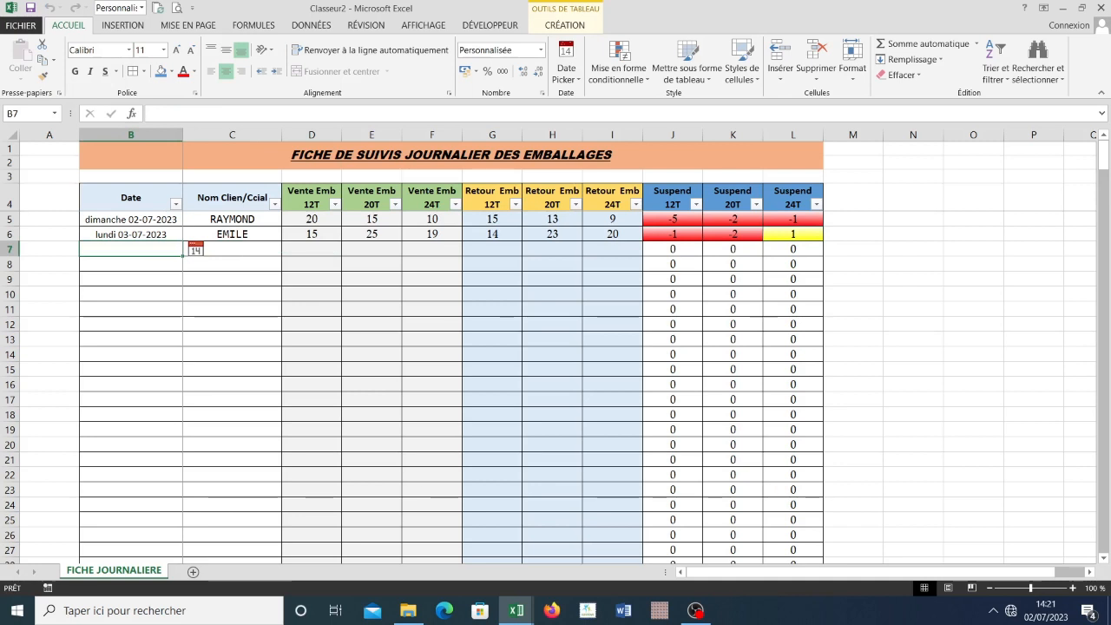
{"action": "scroll", "coordinate": [555, 382], "scroll_direction": "down", "scroll_amount": 9}
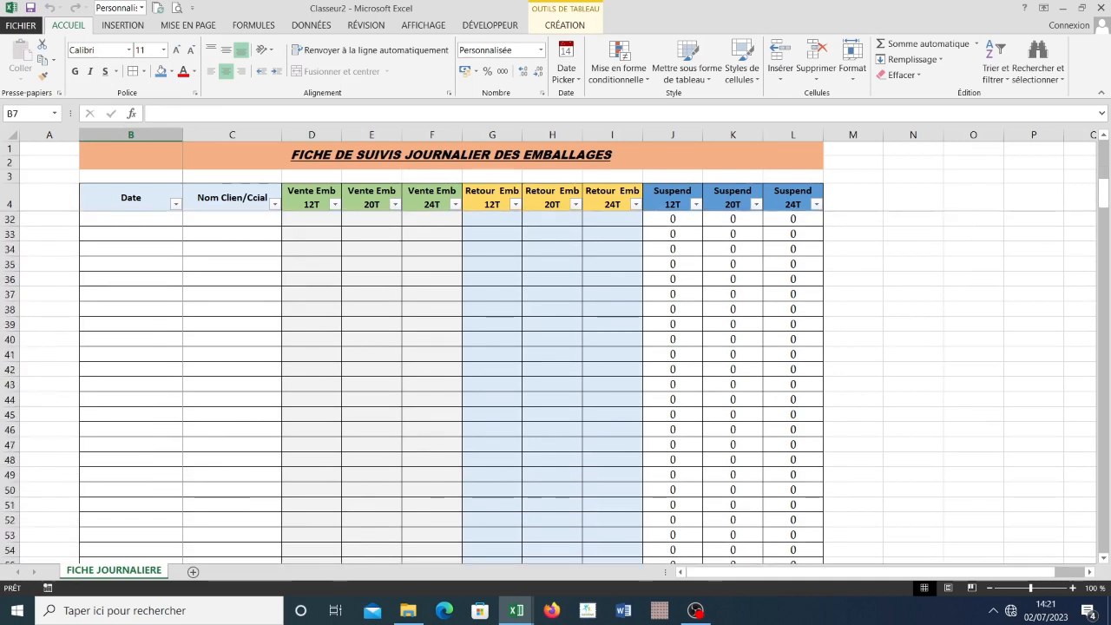
{"action": "scroll", "coordinate": [555, 382], "scroll_direction": "up", "scroll_amount": 9}
{"action": "left_click", "coordinate": [232, 294]}
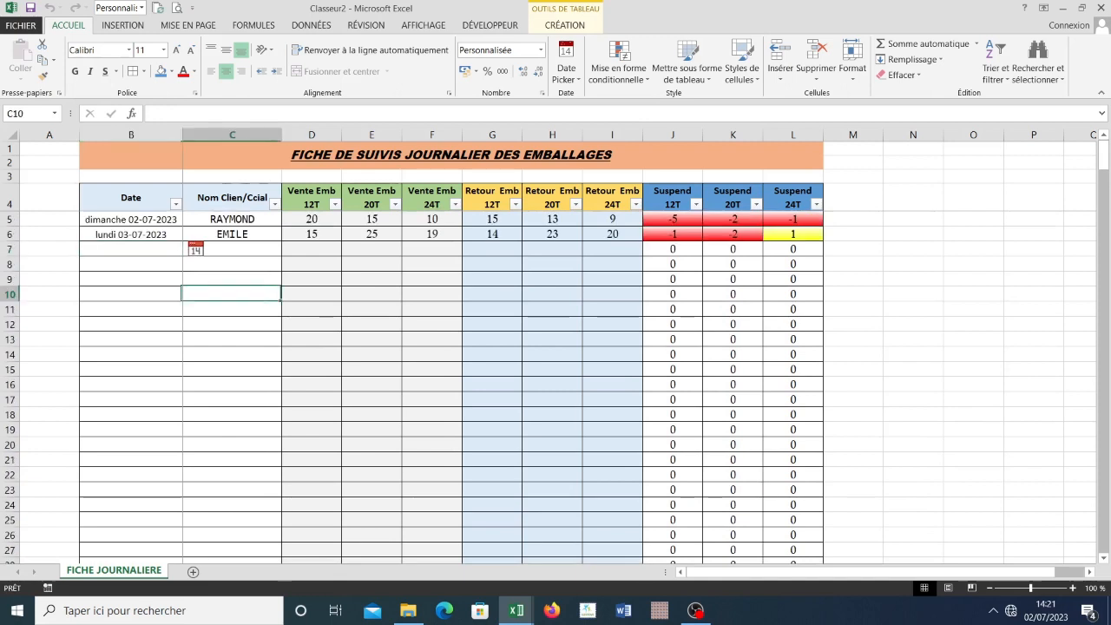
{"action": "left_click", "coordinate": [231, 249]}
{"action": "left_click", "coordinate": [132, 249]}
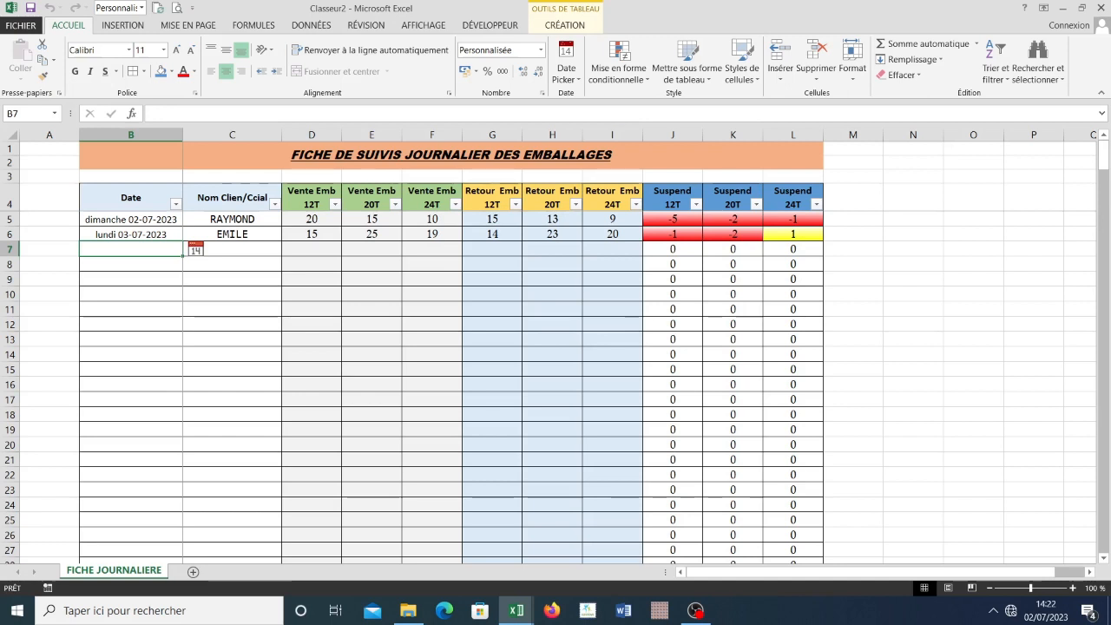
{"action": "left_click", "coordinate": [552, 309]}
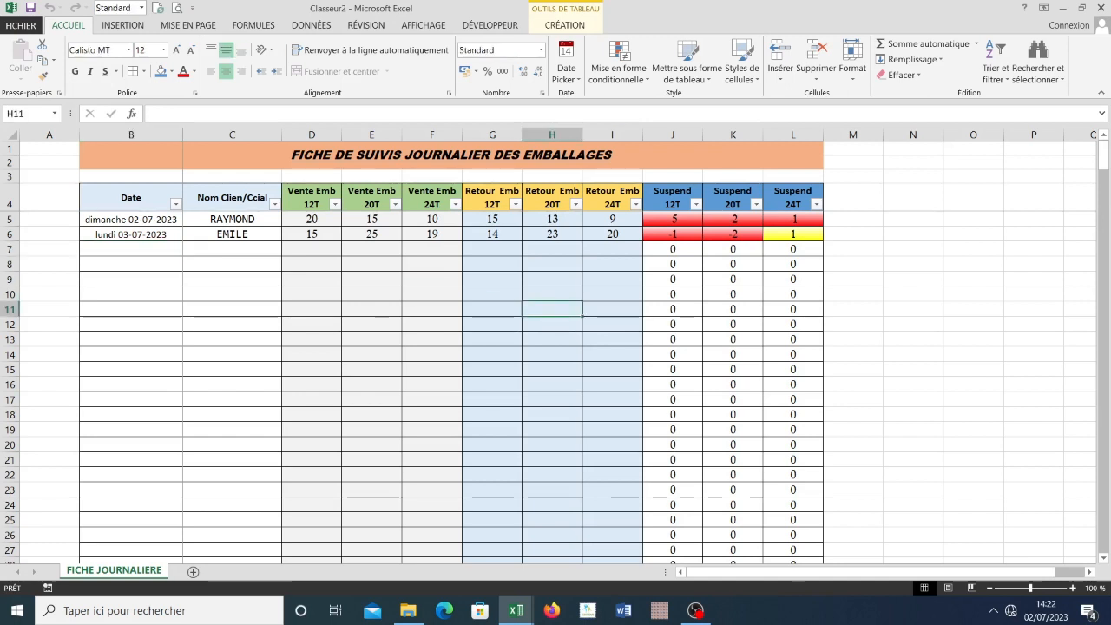
{"action": "left_click", "coordinate": [673, 250]}
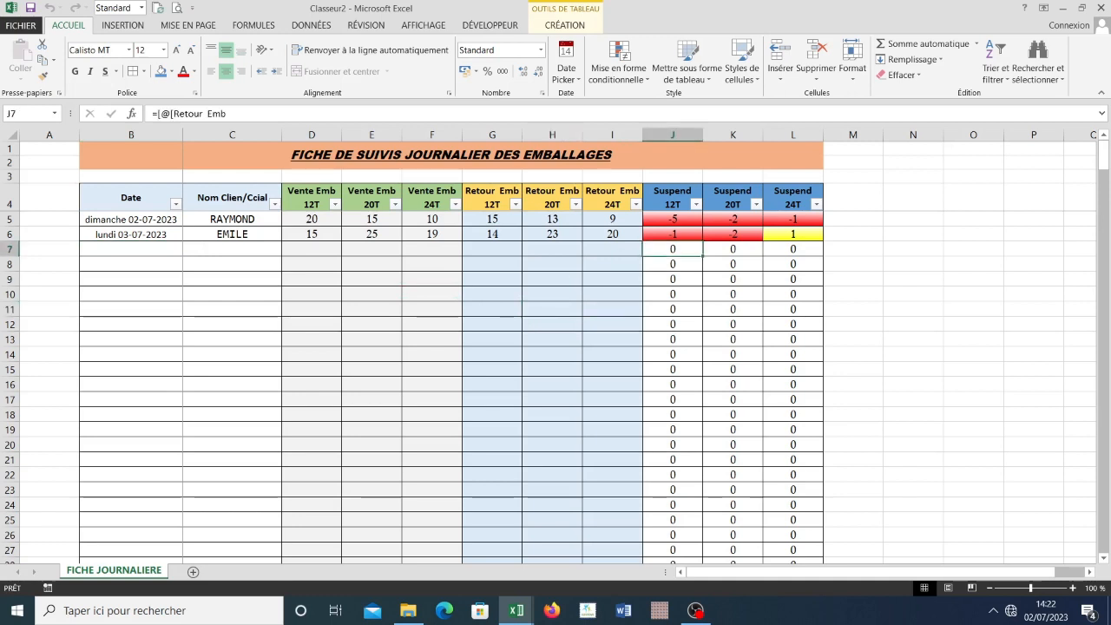
{"action": "left_click", "coordinate": [733, 264]}
{"action": "left_click", "coordinate": [673, 278]}
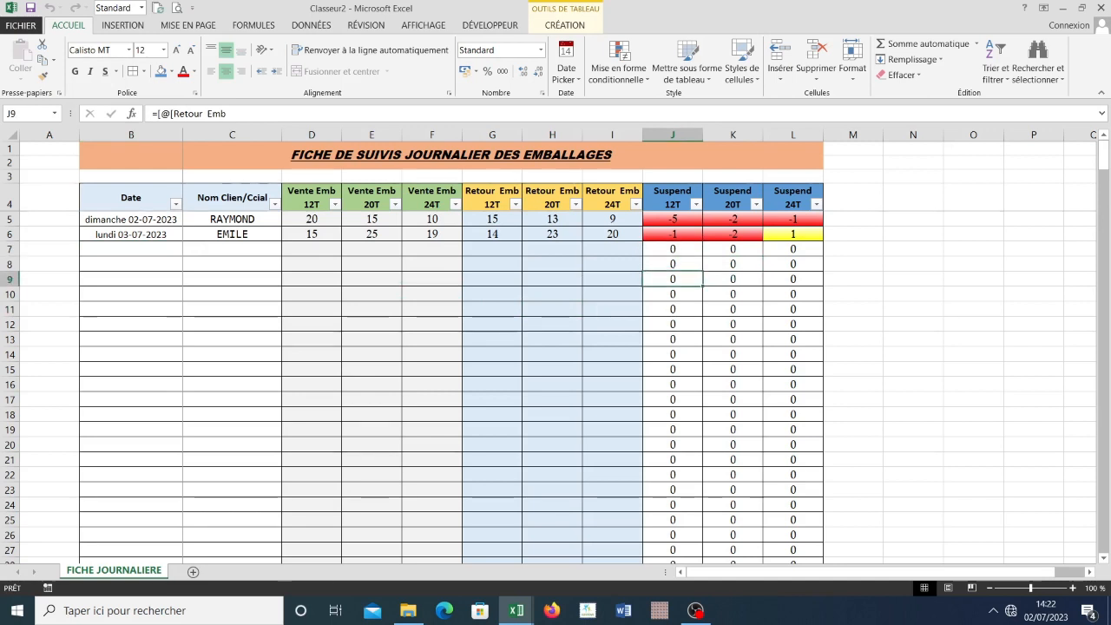
- Replace the Suspend 12T formula in row 9 with the value 7 to test the conditional formatting
{"action": "type", "text": "7"}
{"action": "key", "text": "Return"}
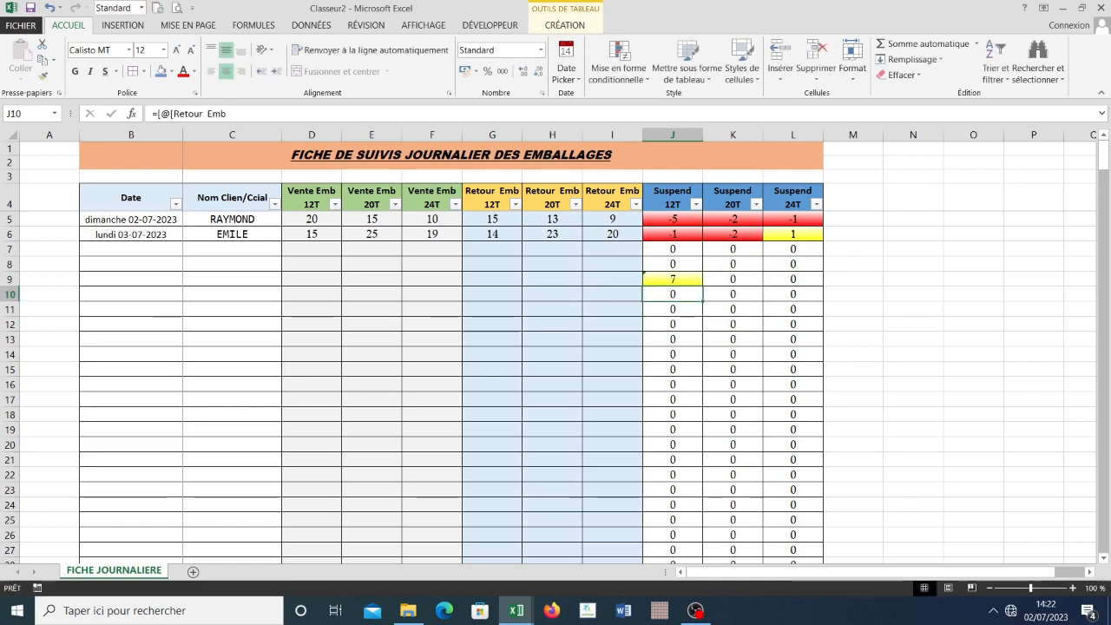
{"action": "left_click", "coordinate": [672, 279]}
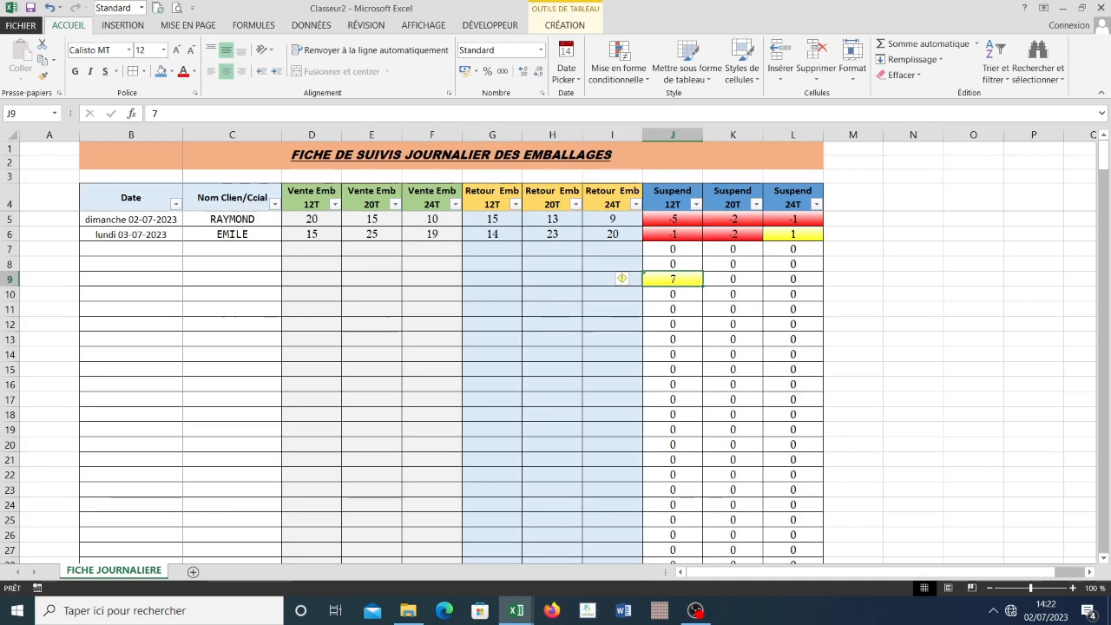
{"action": "left_click", "coordinate": [672, 264]}
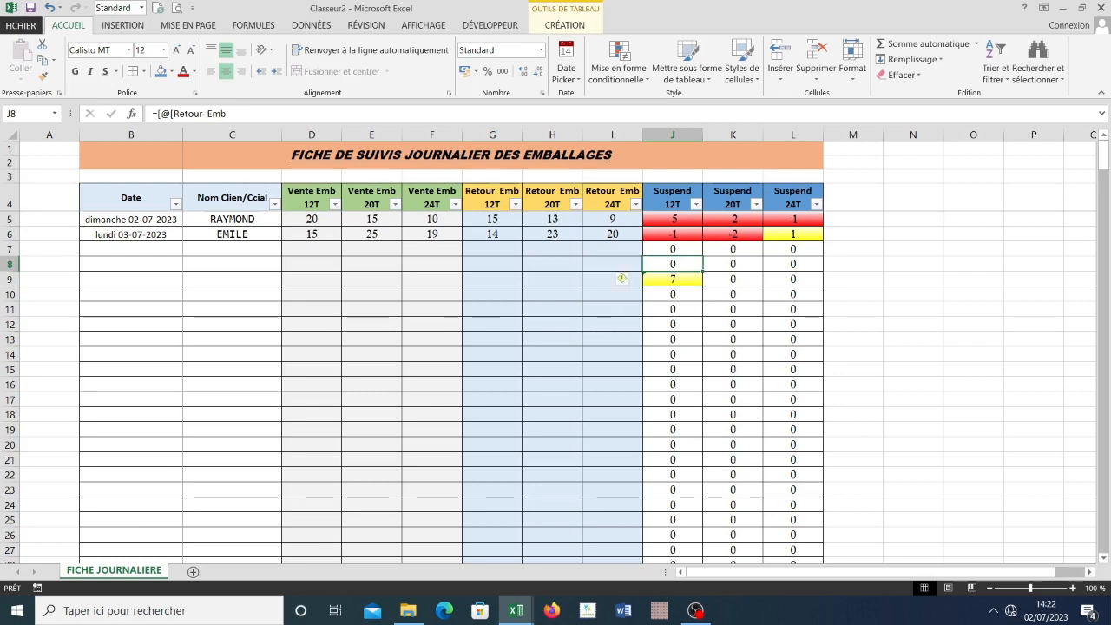
- Refill the Suspend 12T column down the table with the formula from its first data row
{"action": "key", "text": "Up"}
{"action": "key", "text": "Up"}
{"action": "key", "text": "Up"}
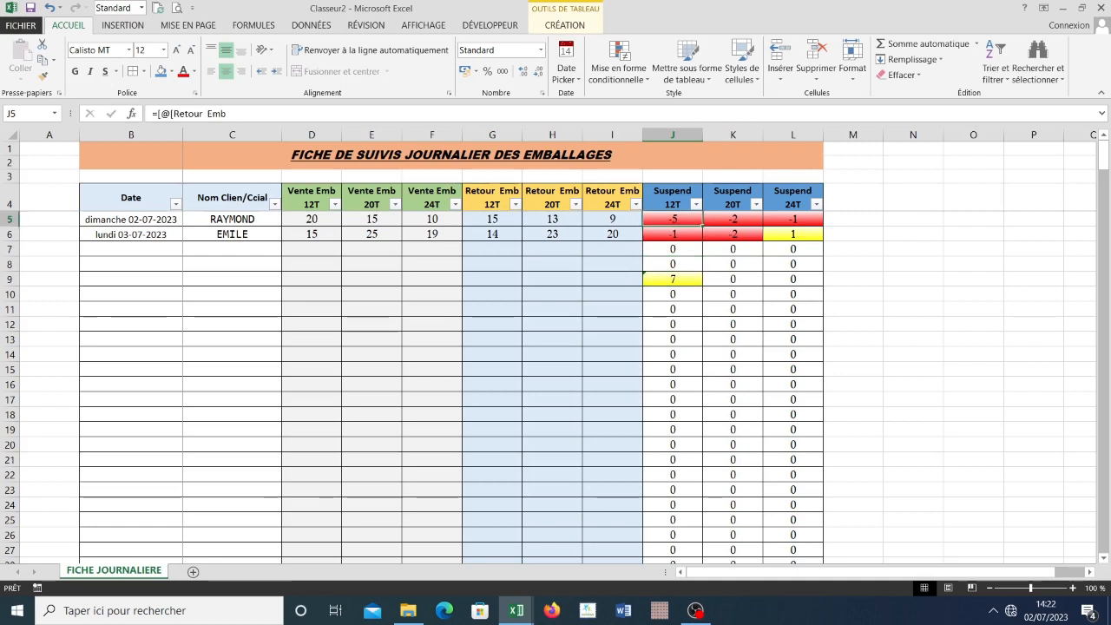
{"action": "key", "text": "ctrl+shift+Down"}
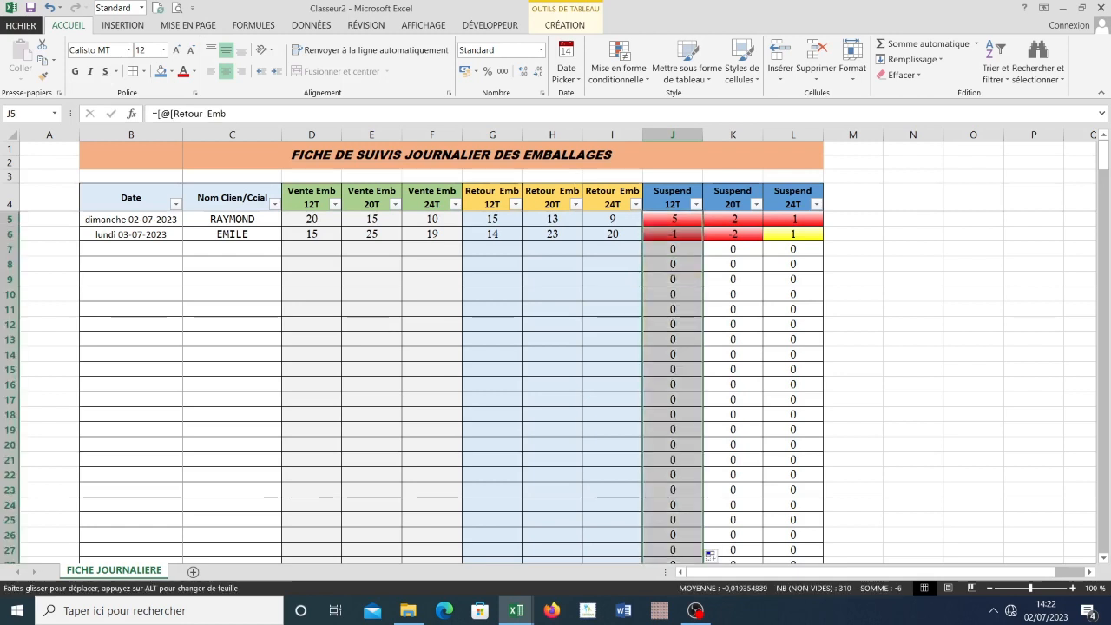
{"action": "left_click", "coordinate": [672, 280]}
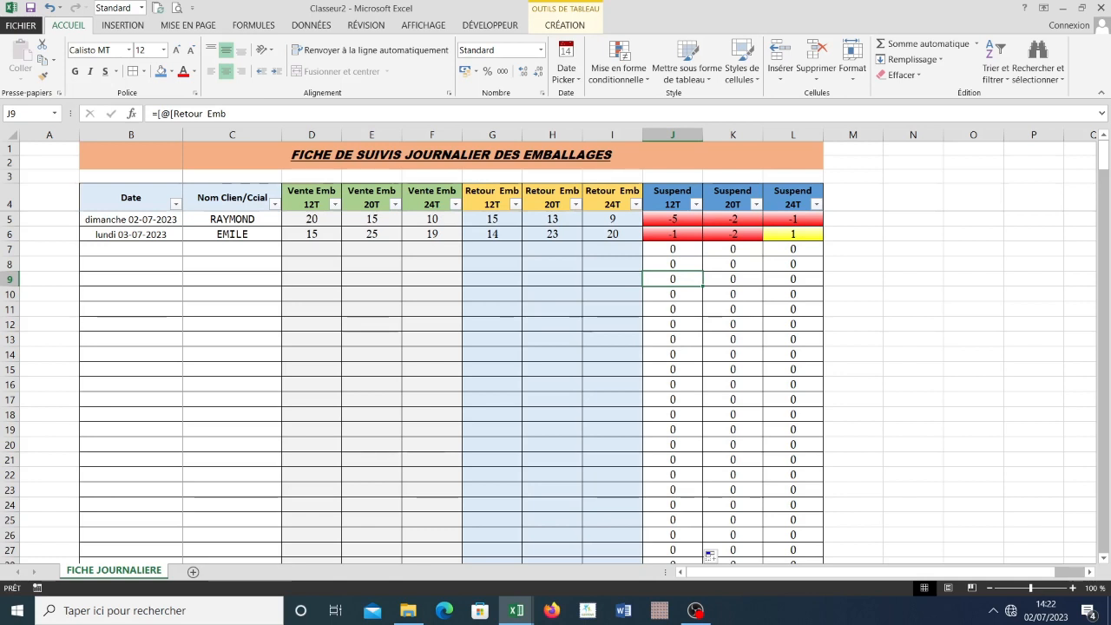
- Unlock all data cells of the table by turning off the Verrouillée protection attribute
{"action": "key", "text": "ctrl+a"}
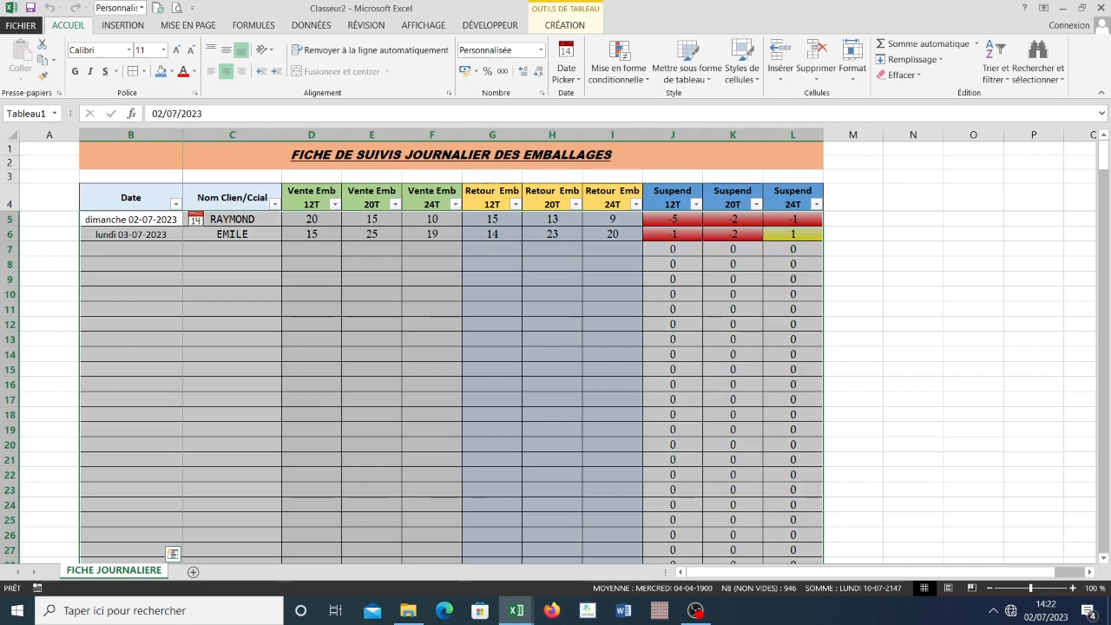
{"action": "right_click", "coordinate": [311, 236]}
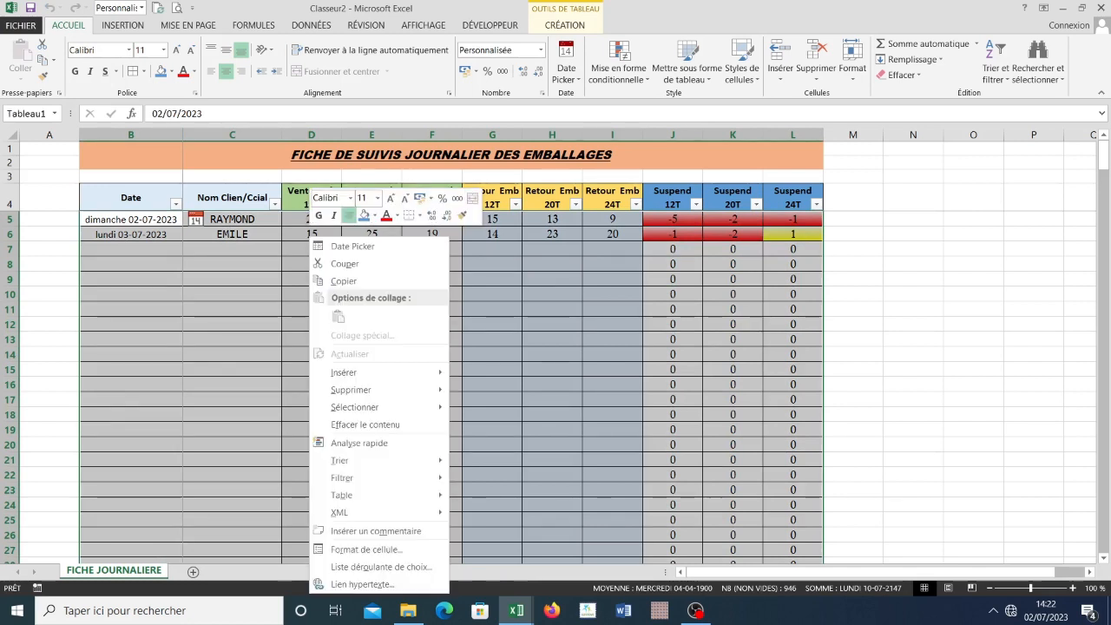
{"action": "left_click", "coordinate": [366, 549]}
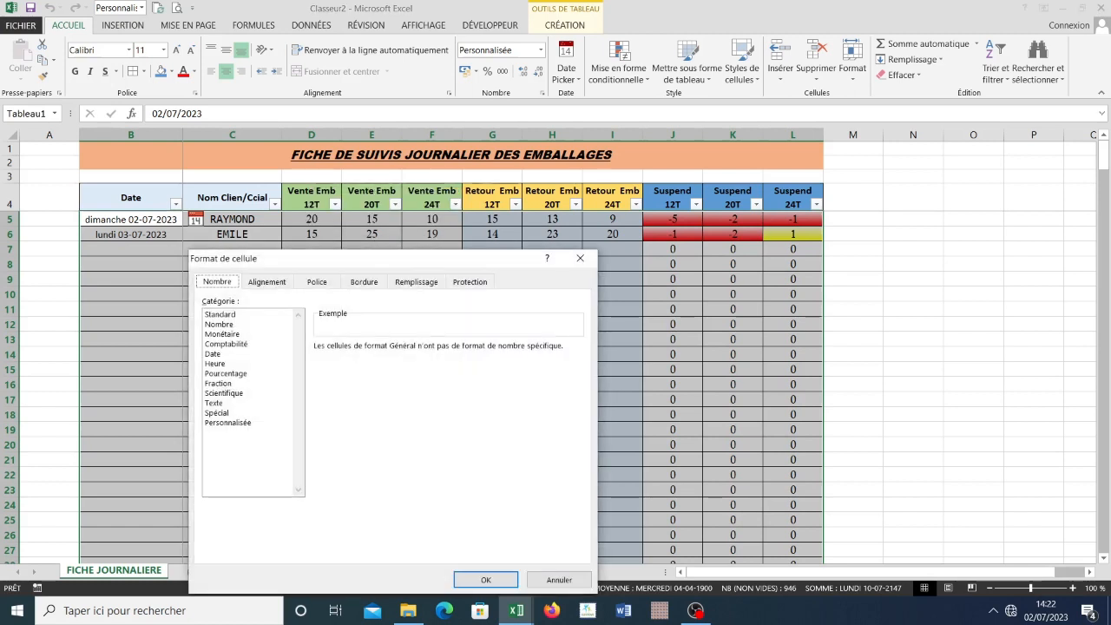
{"action": "left_click", "coordinate": [470, 281]}
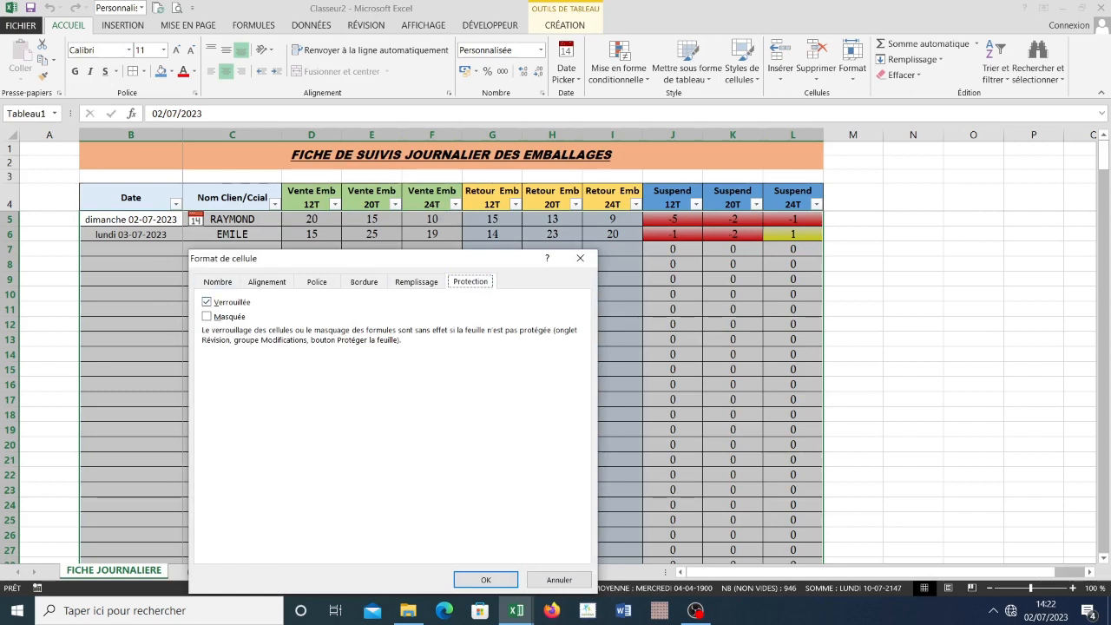
{"action": "left_click_drag", "start_coordinate": [347, 258], "coordinate": [333, 198]}
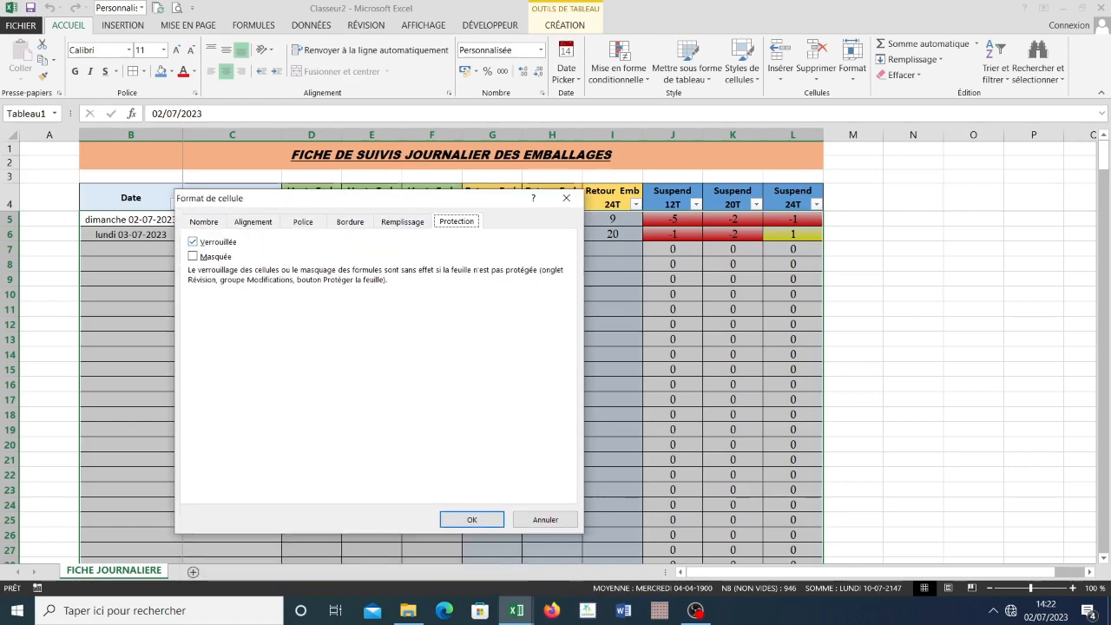
{"action": "left_click", "coordinate": [193, 242]}
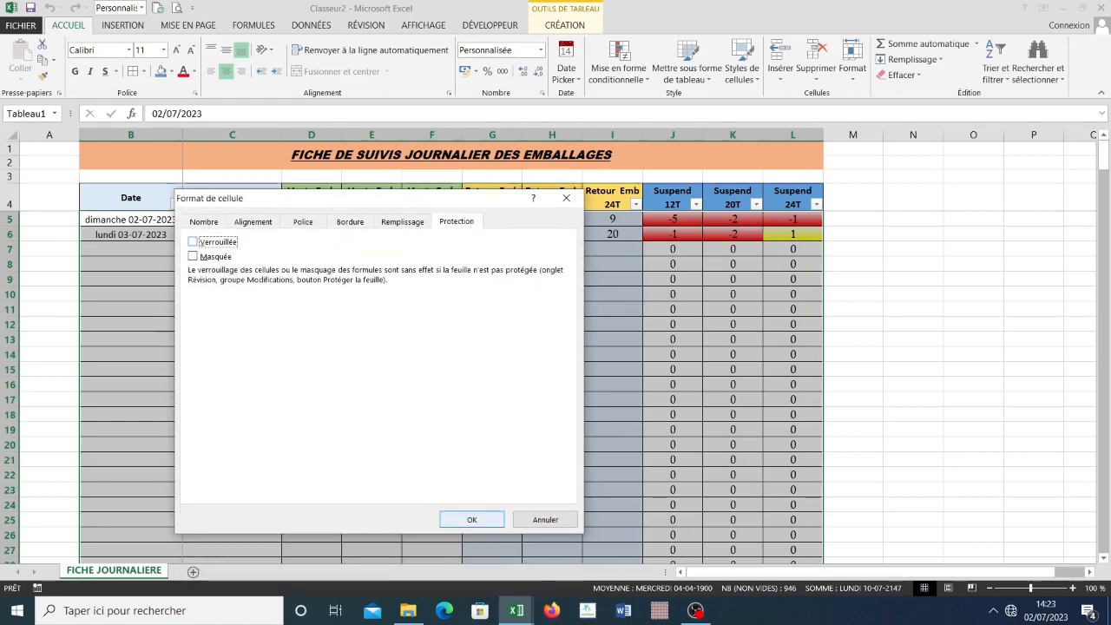
{"action": "left_click", "coordinate": [472, 519]}
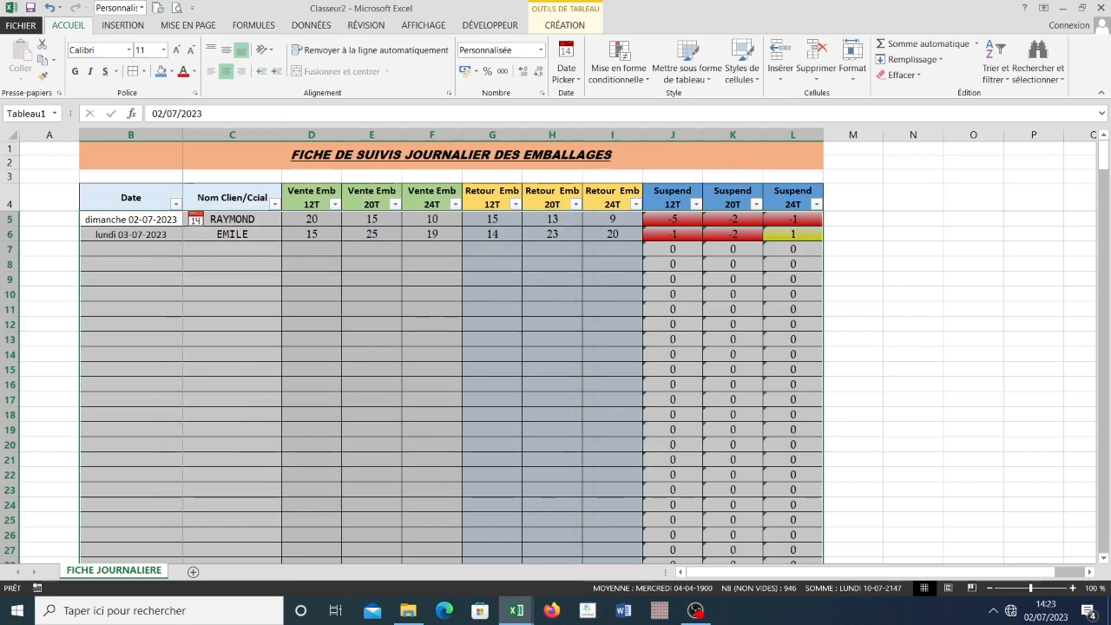
{"action": "left_click", "coordinate": [552, 445]}
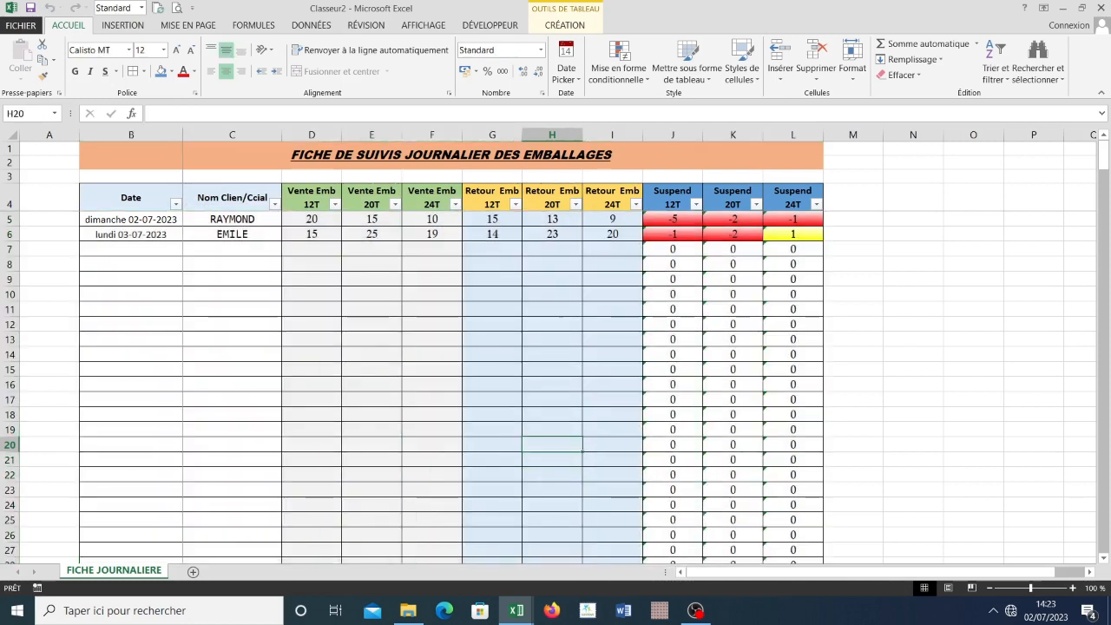
{"action": "left_click", "coordinate": [649, 279]}
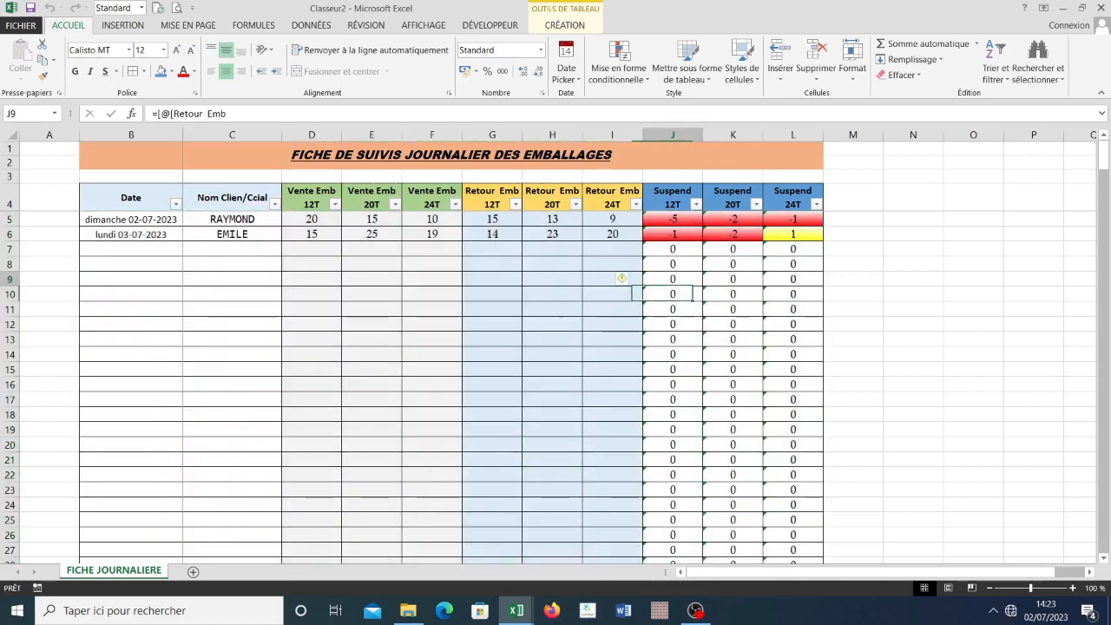
{"action": "mouse_move", "coordinate": [624, 280]}
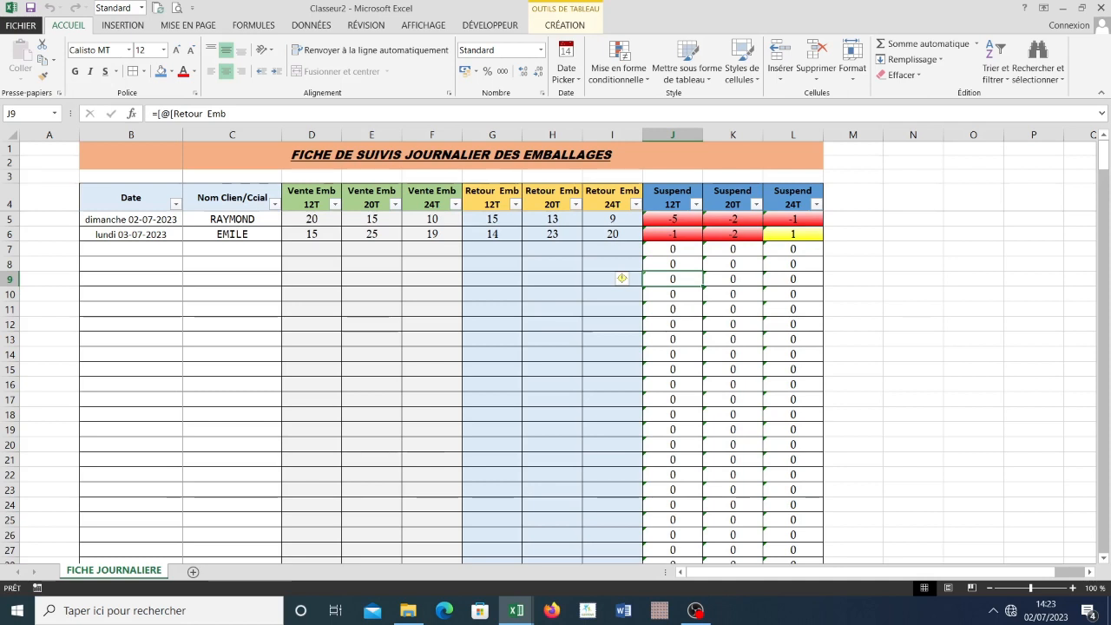
- Lock only the data cells of the three Suspend columns by turning on their Verrouillée protection attribute
{"action": "left_click", "coordinate": [673, 185]}
{"action": "key", "text": "shift+Right"}
{"action": "key", "text": "shift+Right"}
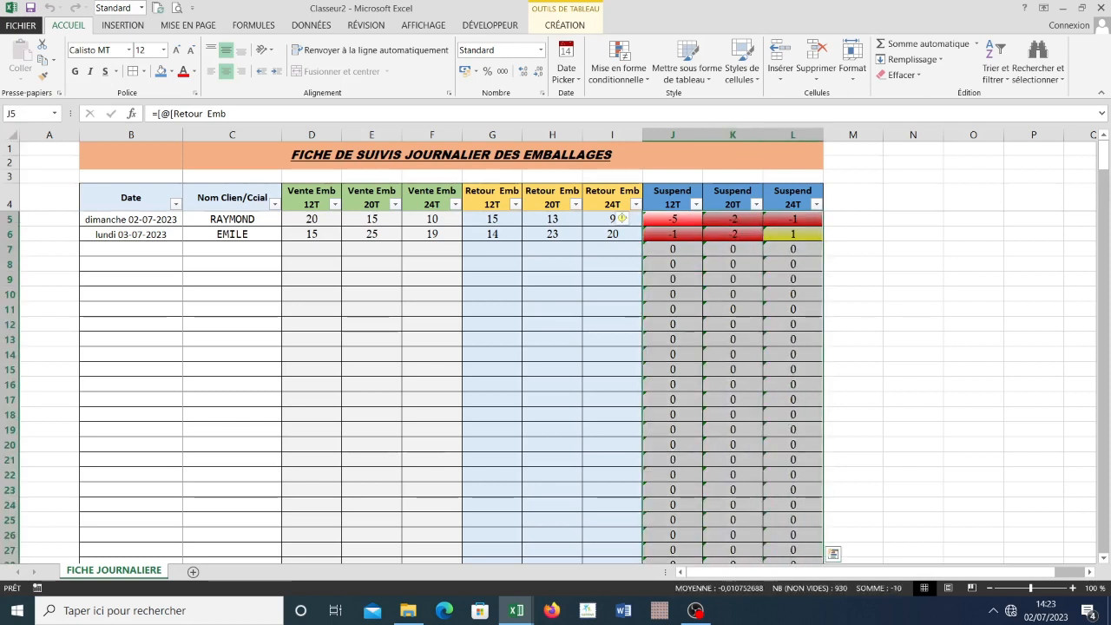
{"action": "right_click", "coordinate": [726, 238]}
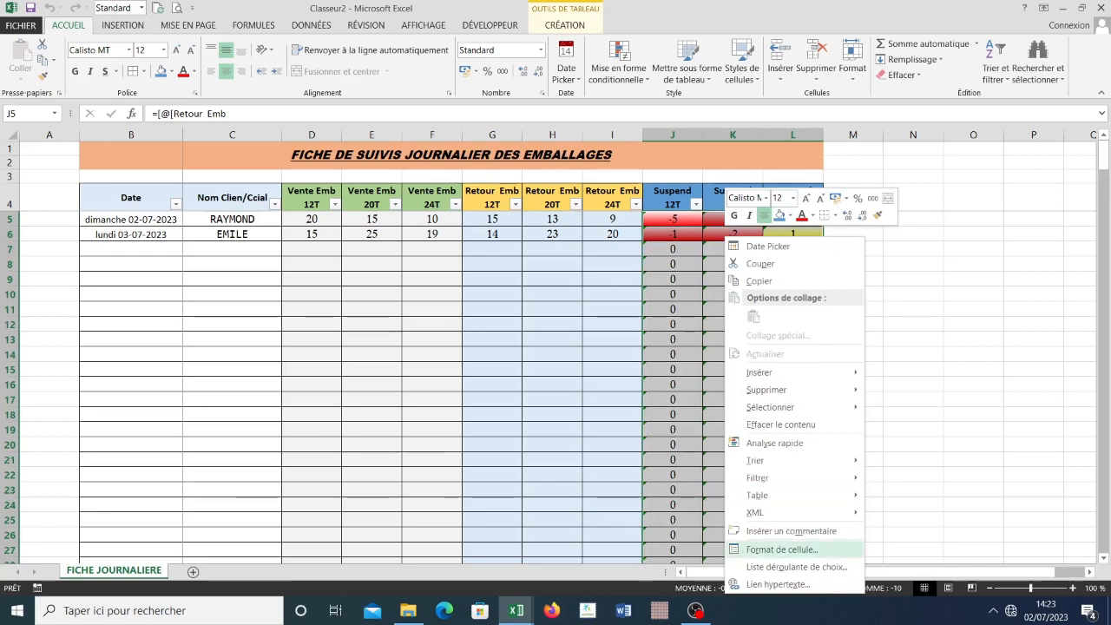
{"action": "left_click", "coordinate": [782, 549]}
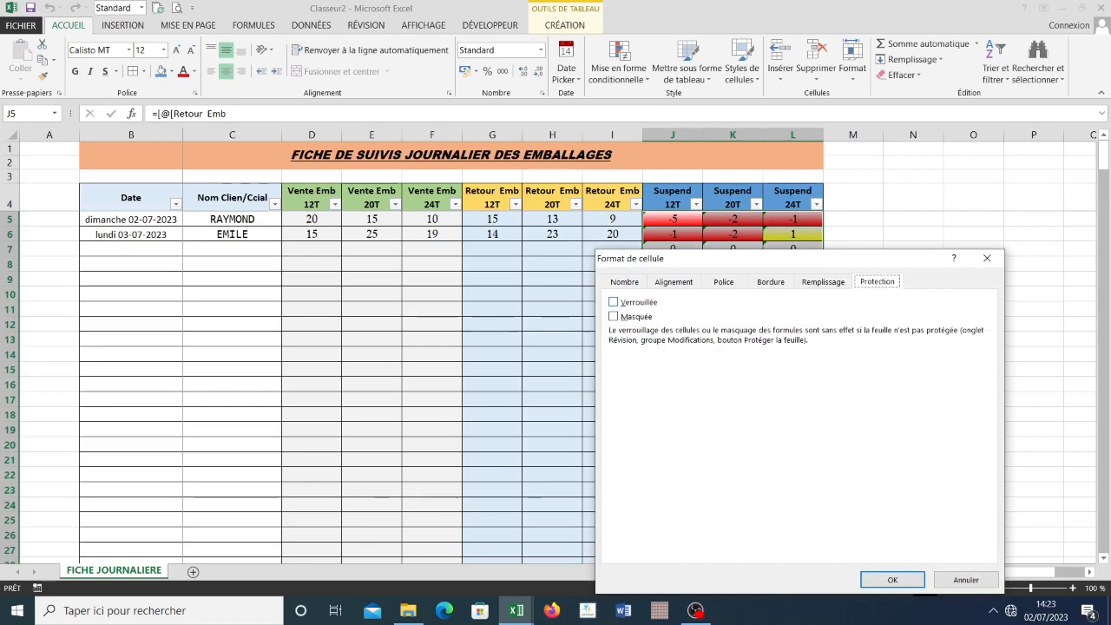
{"action": "left_click", "coordinate": [614, 302]}
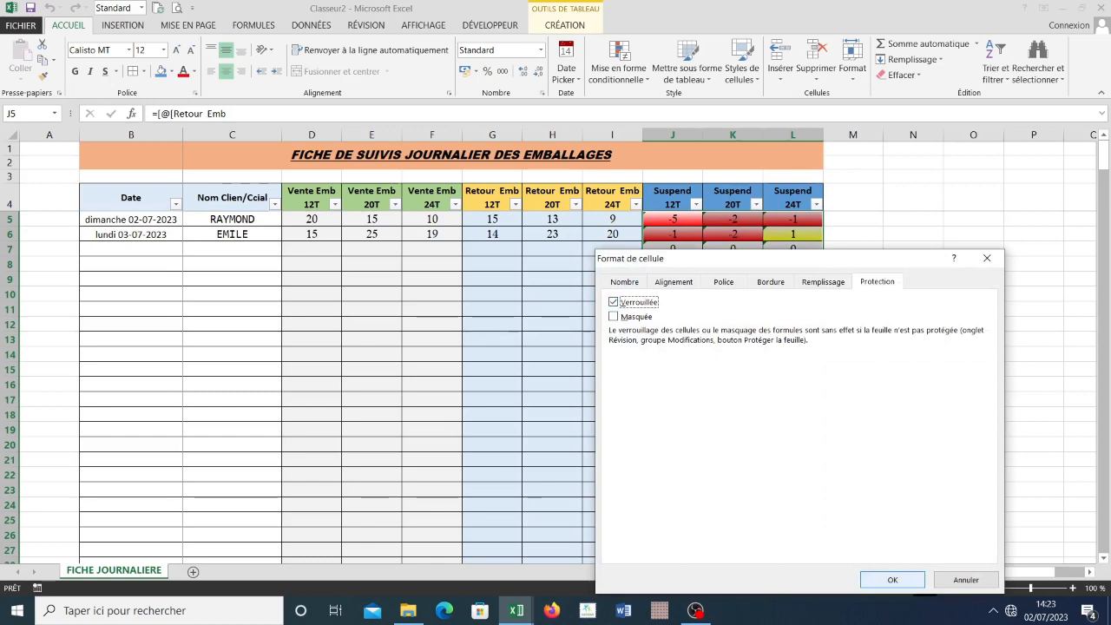
{"action": "key", "text": "Tab"}
{"action": "key", "text": "Tab"}
{"action": "key", "text": "Return"}
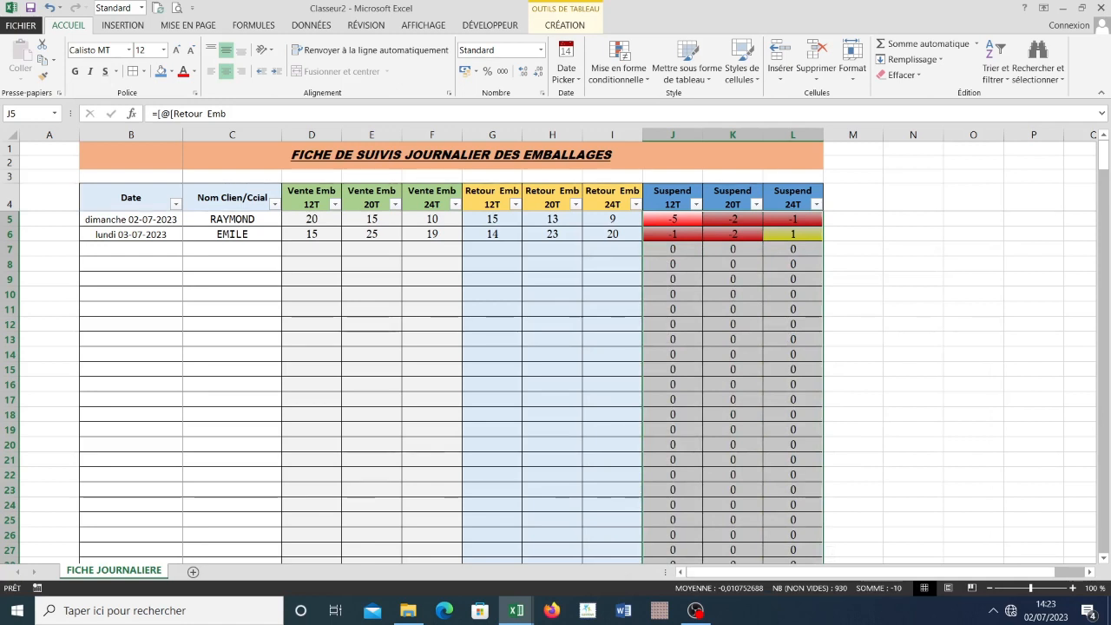
- Begin protecting the sheet and disallow selecting locked cells (Sélectionner les cellules verrouillées)
{"action": "left_click", "coordinate": [365, 25]}
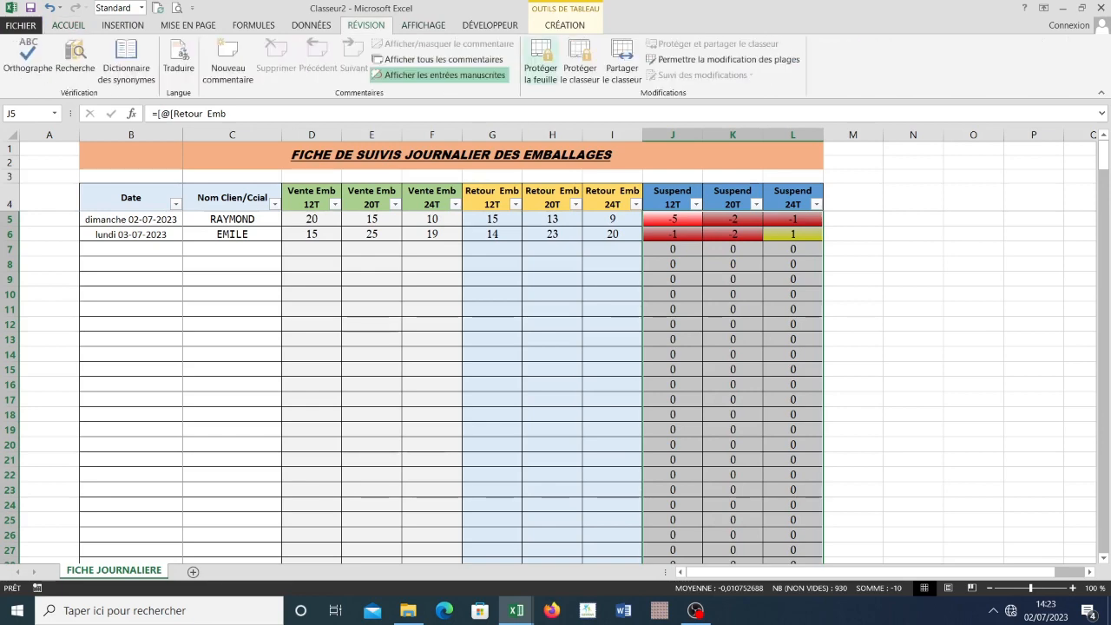
{"action": "left_click", "coordinate": [540, 67]}
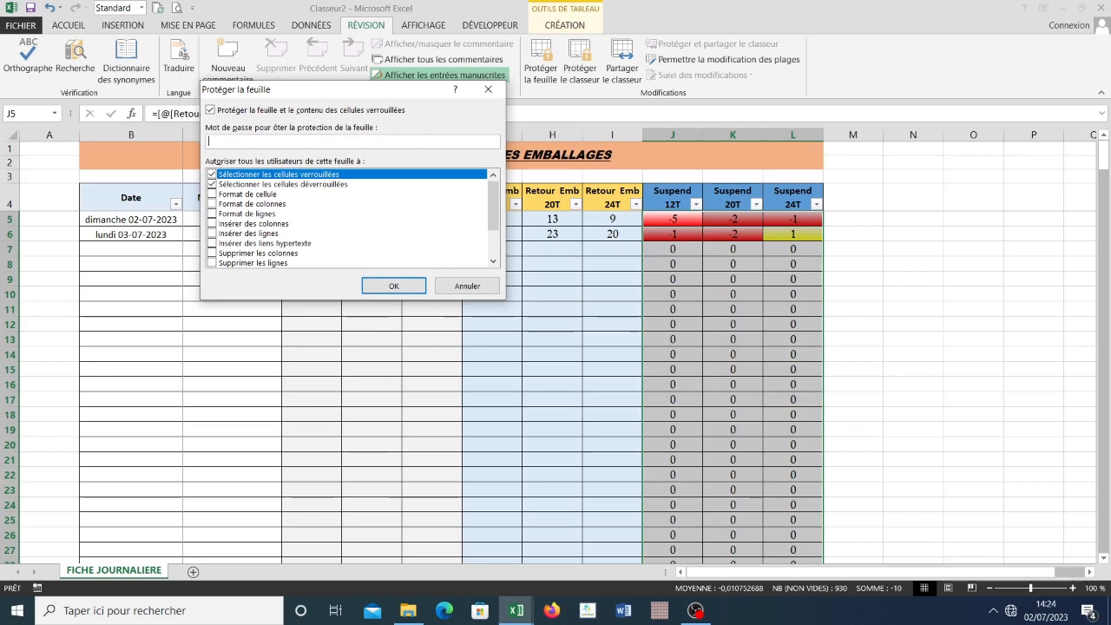
{"action": "left_click", "coordinate": [212, 174]}
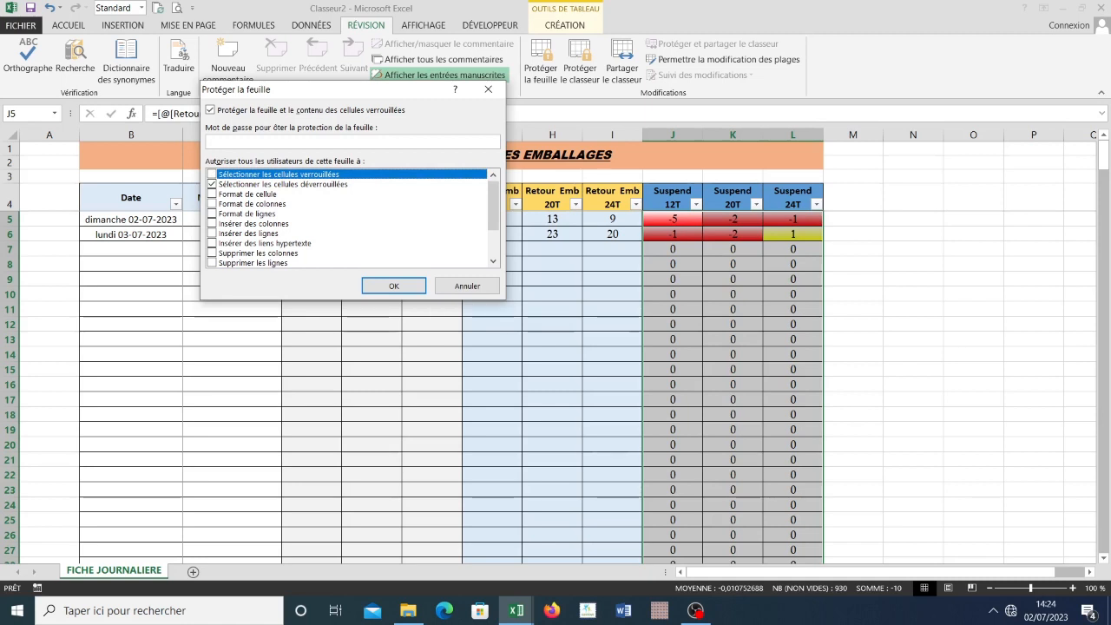
- Allow users to format cells, columns and rows, insert columns, rows and hyperlinks, and delete columns and rows on the protected sheet
{"action": "left_click", "coordinate": [212, 194]}
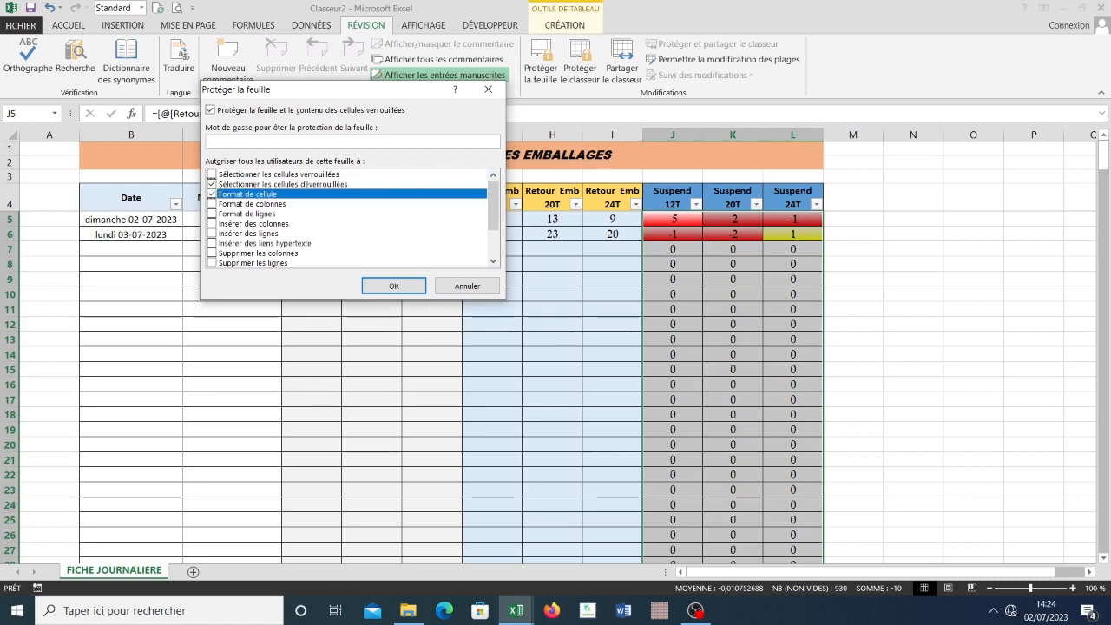
{"action": "left_click", "coordinate": [212, 204]}
{"action": "left_click", "coordinate": [212, 213]}
{"action": "left_click", "coordinate": [212, 224]}
{"action": "left_click", "coordinate": [212, 233]}
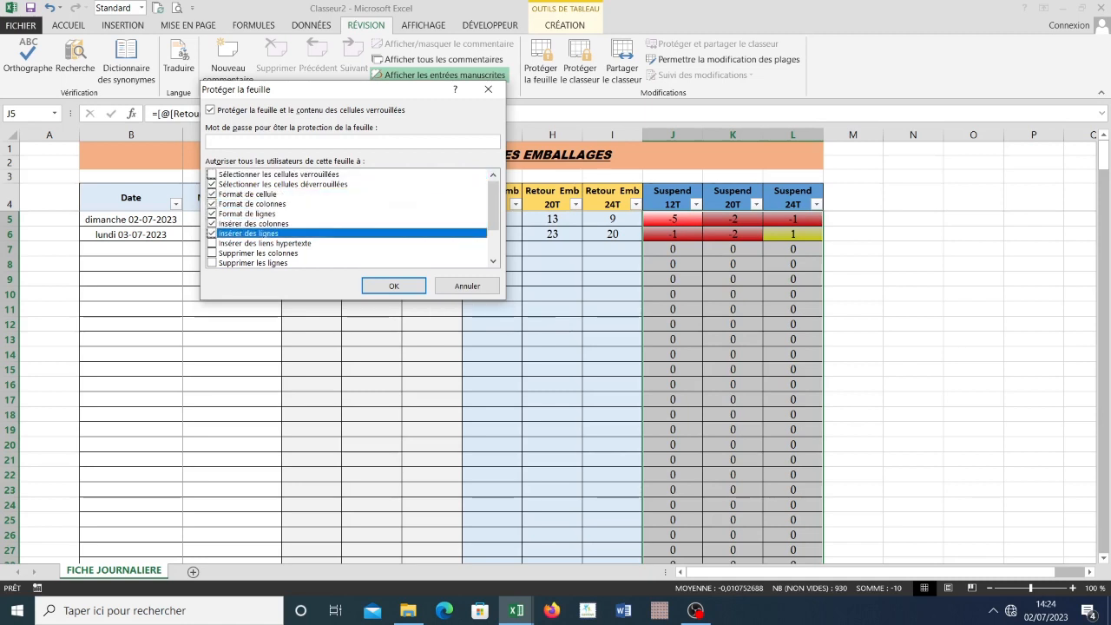
{"action": "left_click", "coordinate": [211, 243]}
{"action": "left_click", "coordinate": [211, 252]}
{"action": "left_click", "coordinate": [212, 262]}
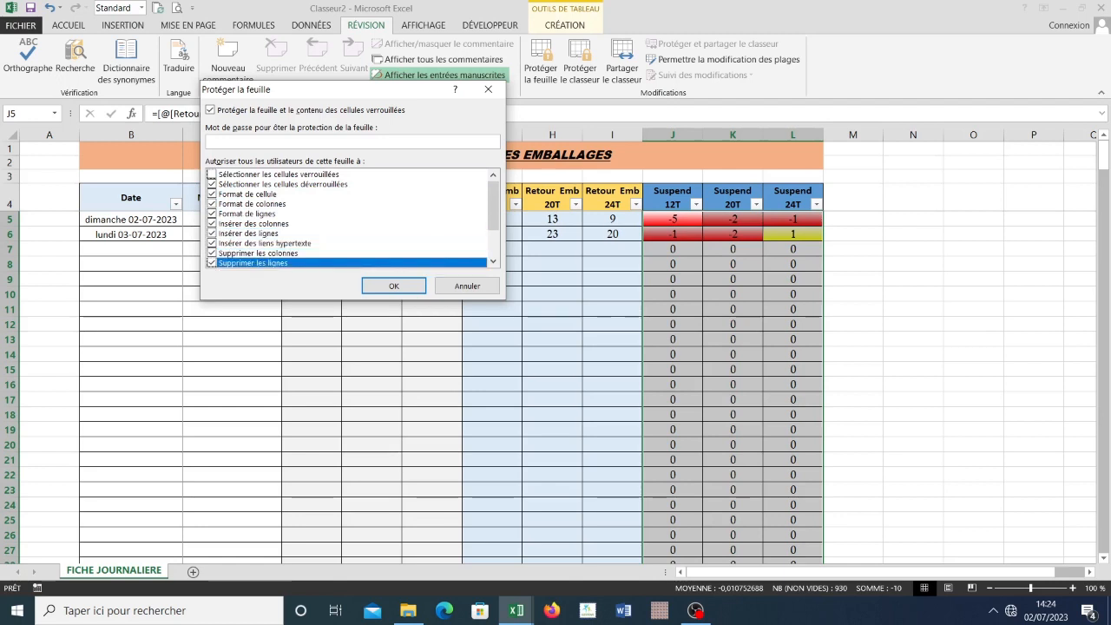
- Also allow sorting, AutoFilter, PivotTables and editing objects and scenarios, and apply the sheet protection without a password
{"action": "scroll", "coordinate": [212, 262], "scroll_direction": "down", "scroll_amount": 2}
{"action": "left_click", "coordinate": [211, 223]}
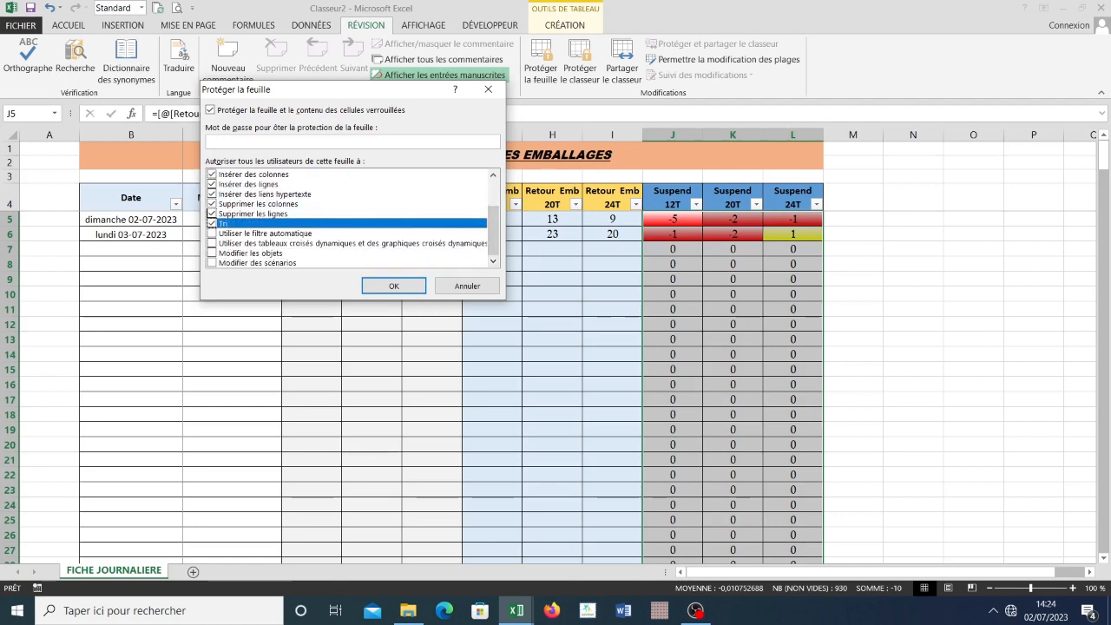
{"action": "left_click", "coordinate": [212, 234]}
{"action": "left_click", "coordinate": [212, 243]}
{"action": "left_click", "coordinate": [212, 262]}
{"action": "left_click", "coordinate": [212, 252]}
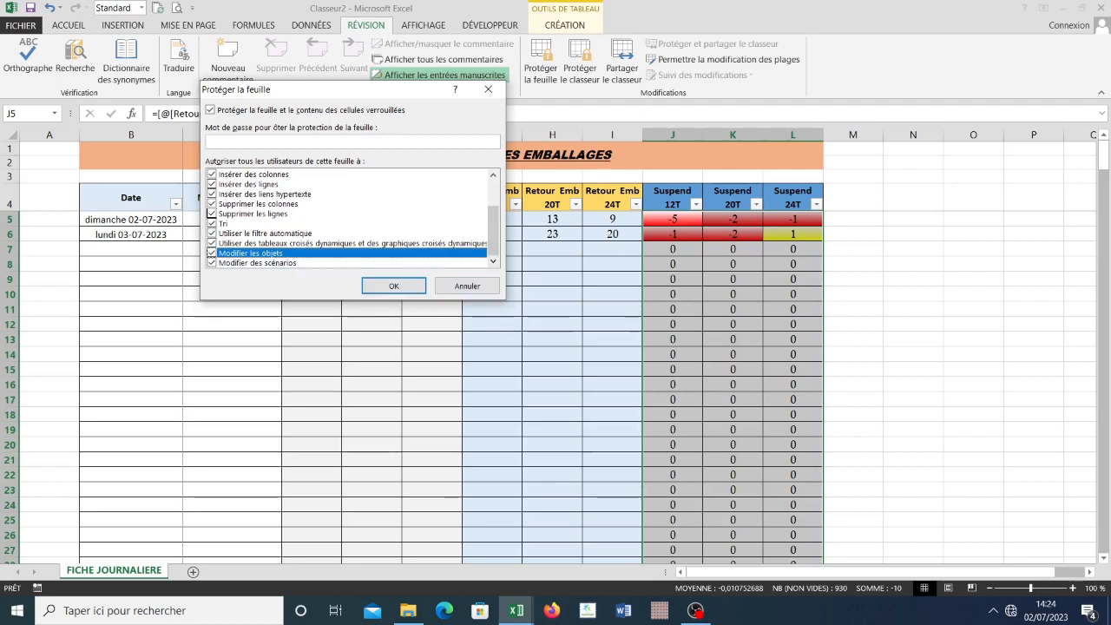
{"action": "scroll", "coordinate": [347, 219], "scroll_direction": "up", "scroll_amount": 1}
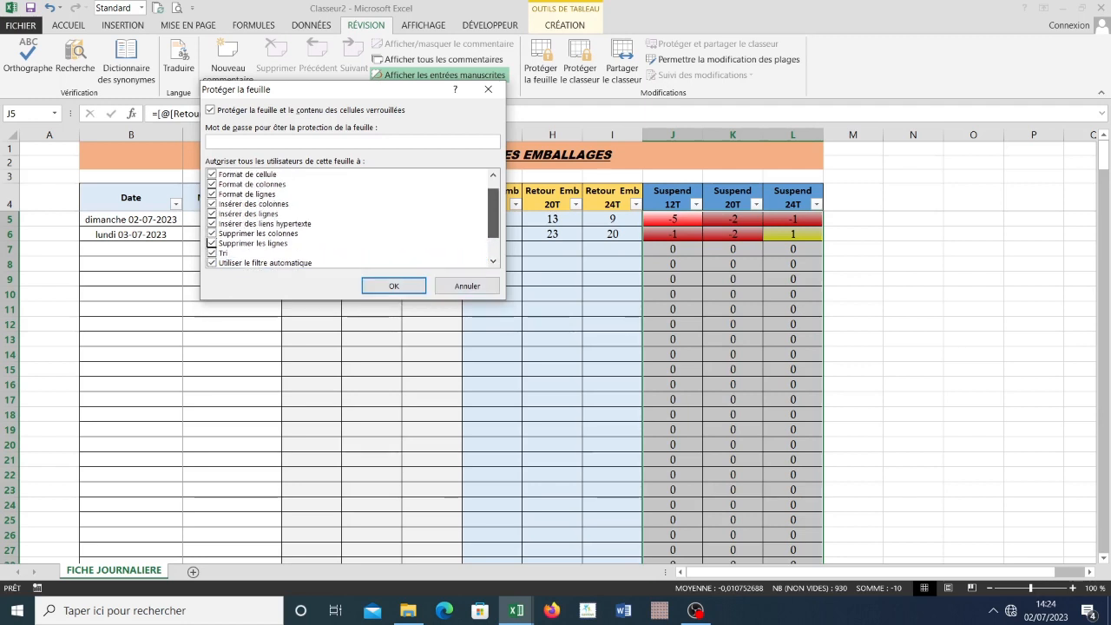
{"action": "scroll", "coordinate": [348, 219], "scroll_direction": "up", "scroll_amount": 1}
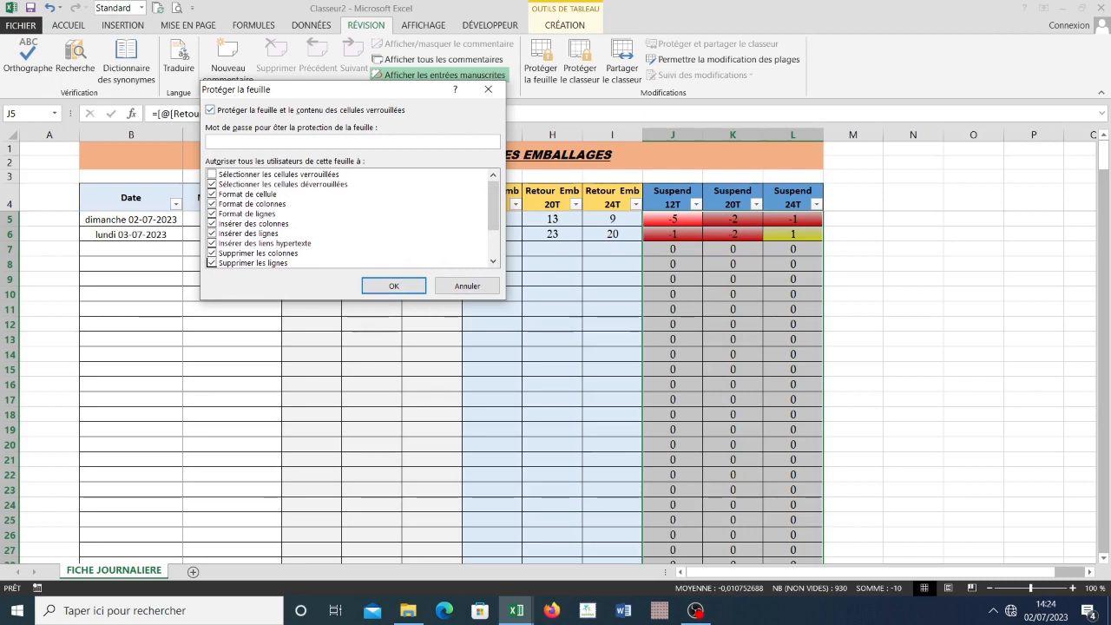
{"action": "left_click", "coordinate": [394, 286]}
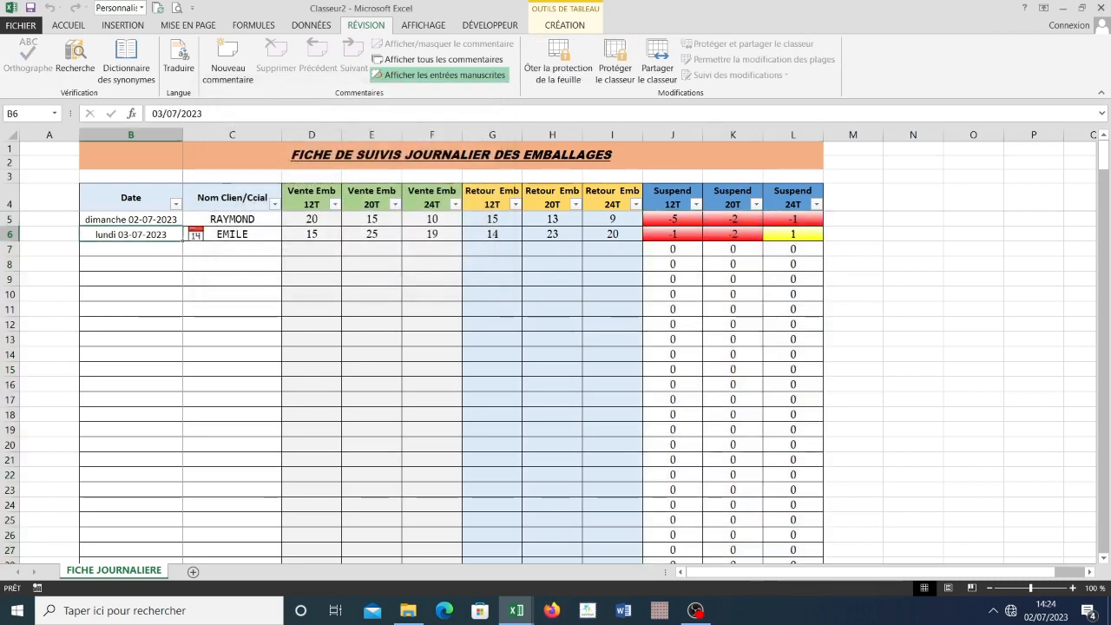
- Test the sheet protection by selecting empty Retour Emb cells in rows 7 and 9 and opening one for editing
{"action": "left_click", "coordinate": [492, 279]}
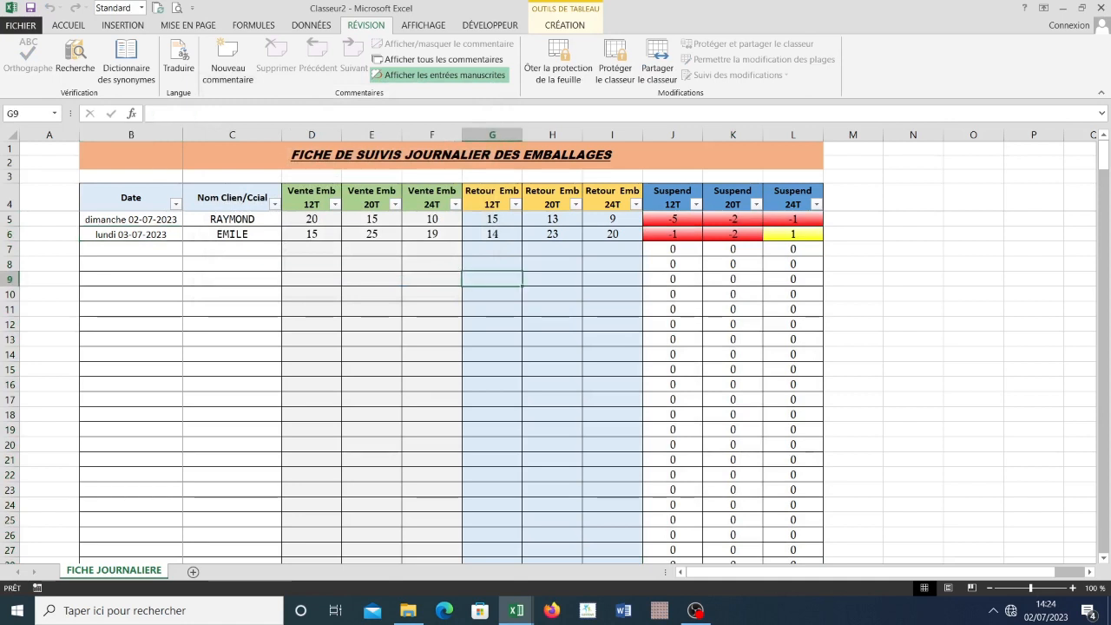
{"action": "left_click", "coordinate": [612, 278]}
{"action": "double_click", "coordinate": [612, 279]}
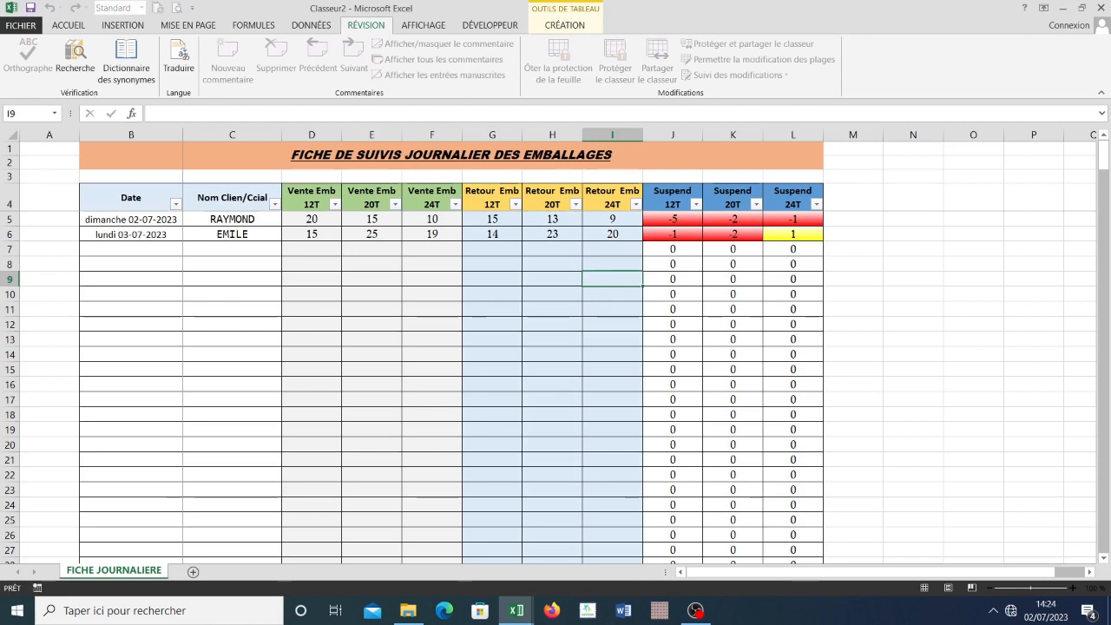
{"action": "key", "text": "Escape"}
{"action": "left_click", "coordinate": [612, 249]}
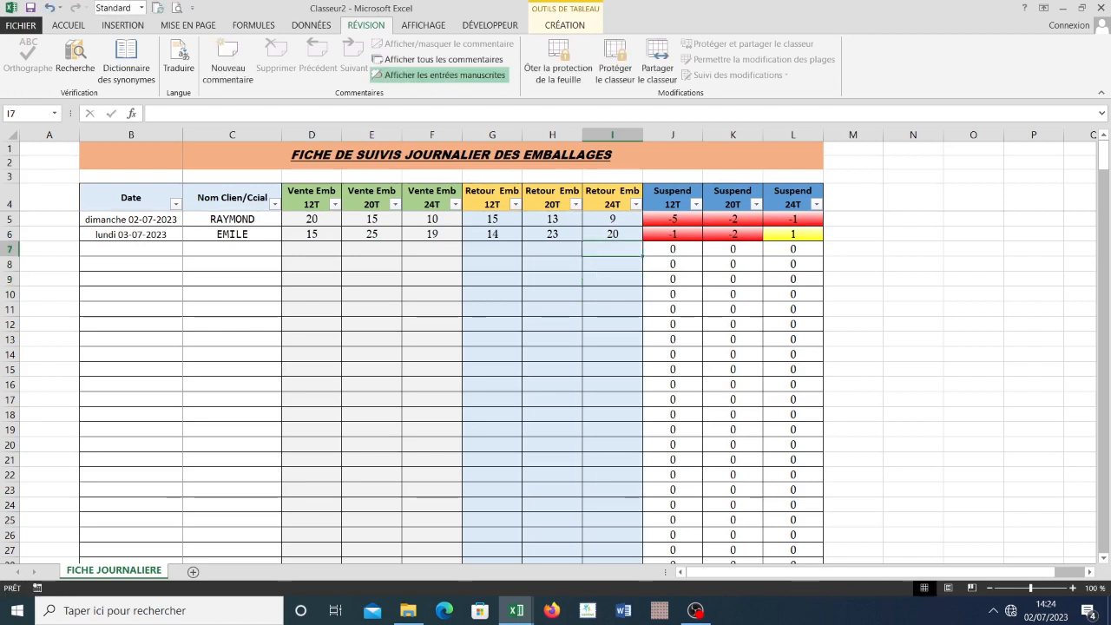
- Test the sheet protection by moving across the input cells of row 8 to I8 and opening that cell for editing
{"action": "key", "text": "Right"}
{"action": "key", "text": "Right"}
{"action": "key", "text": "Right"}
{"action": "key", "text": "Right"}
{"action": "key", "text": "Right"}
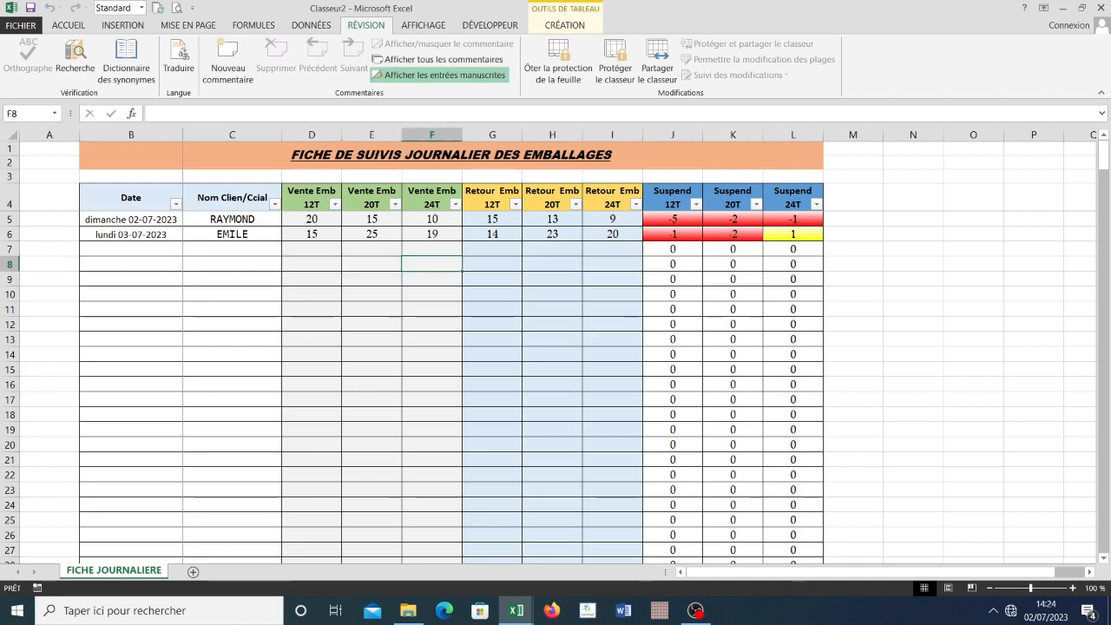
{"action": "key", "text": "Right"}
{"action": "key", "text": "Right"}
{"action": "key", "text": "Right"}
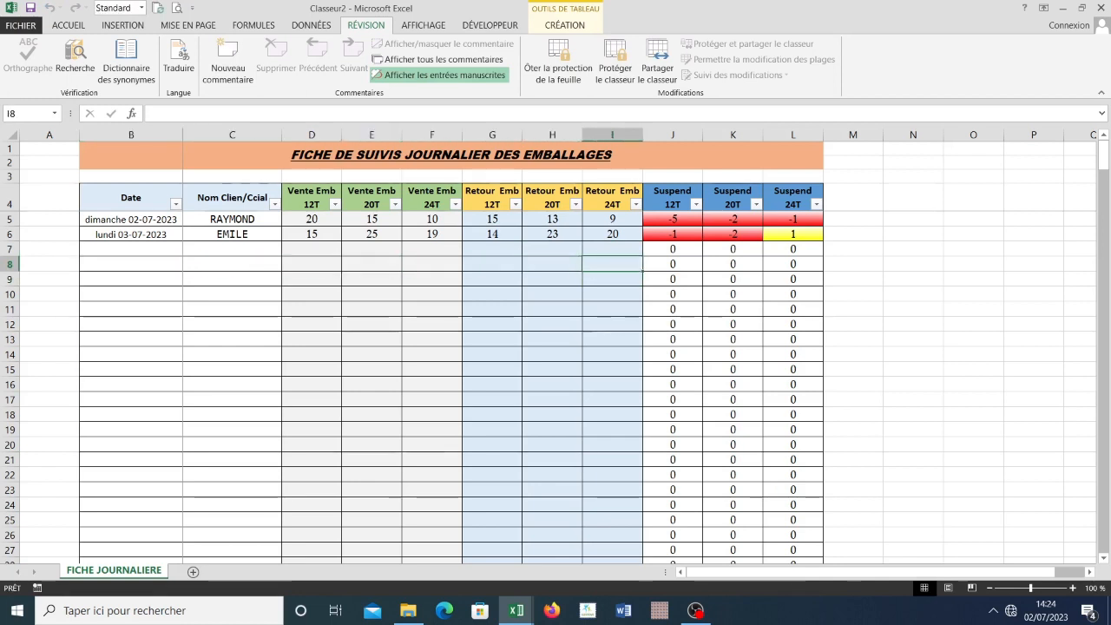
{"action": "key", "text": "BackSpace"}
{"action": "key", "text": "Escape"}
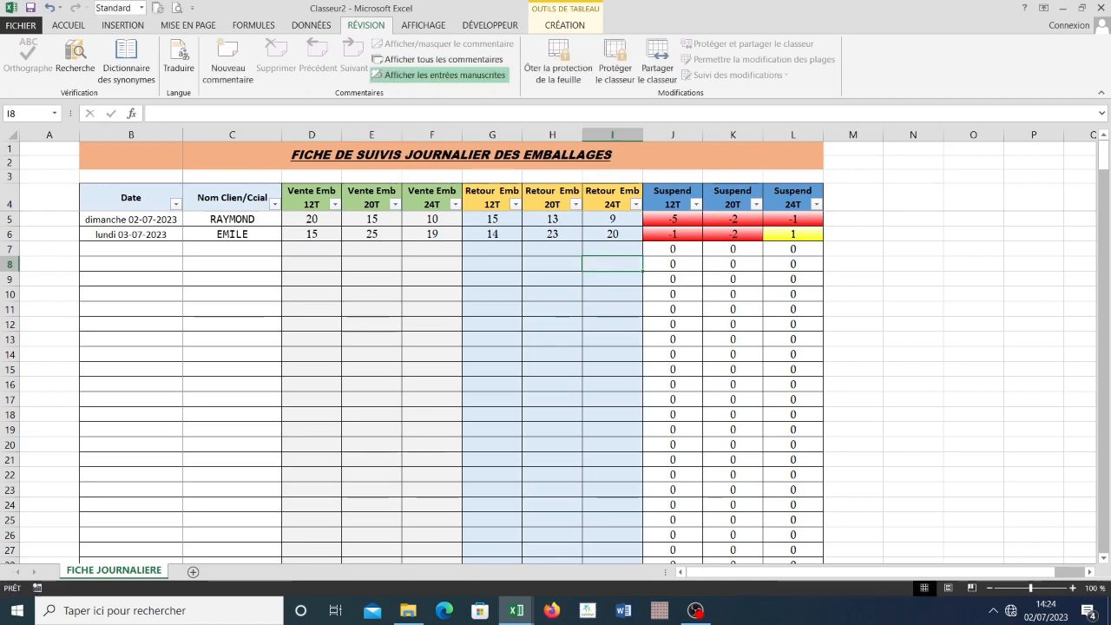
- Remove the sheet protection and extend the table from its last row, 314, down to row 318
{"action": "scroll", "coordinate": [556, 382], "scroll_direction": "down", "scroll_amount": 3}
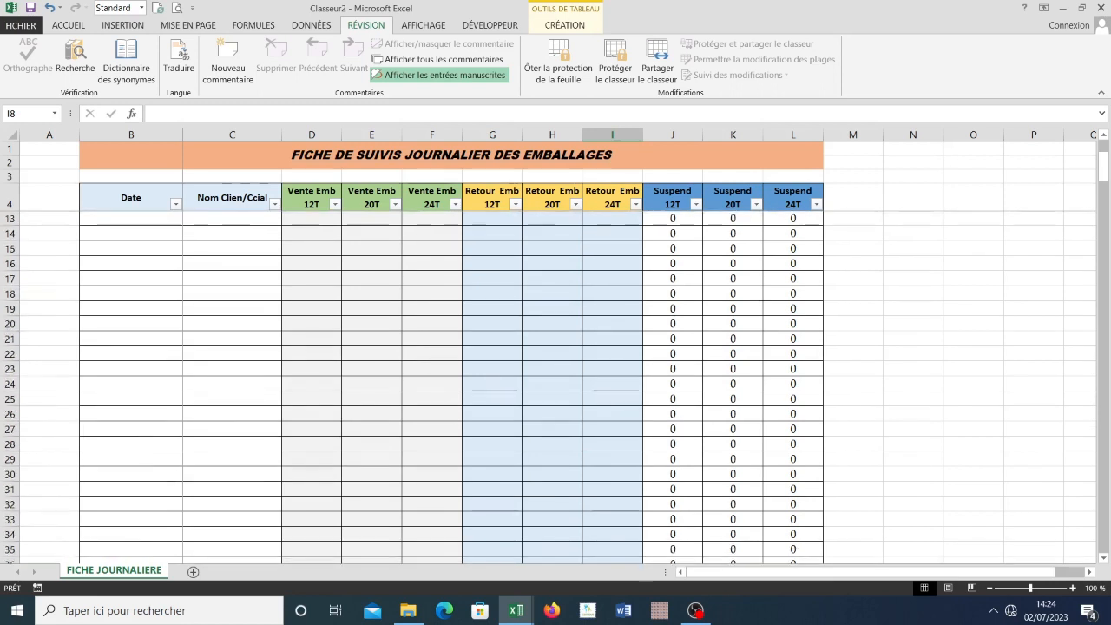
{"action": "scroll", "coordinate": [556, 382], "scroll_direction": "up", "scroll_amount": 3}
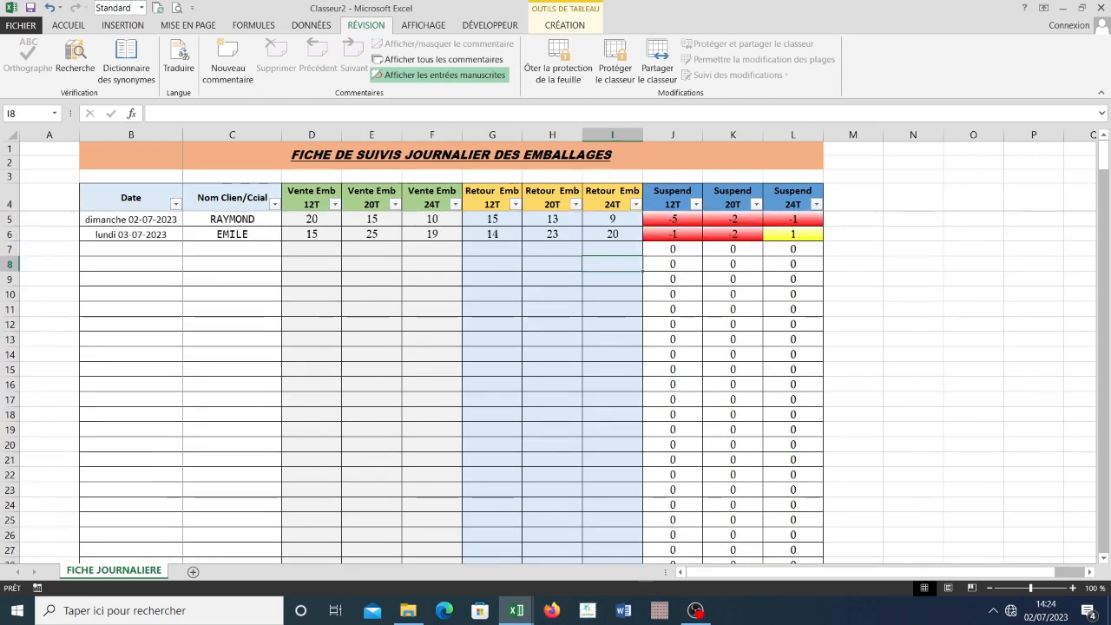
{"action": "scroll", "coordinate": [556, 382], "scroll_direction": "down", "scroll_amount": 20}
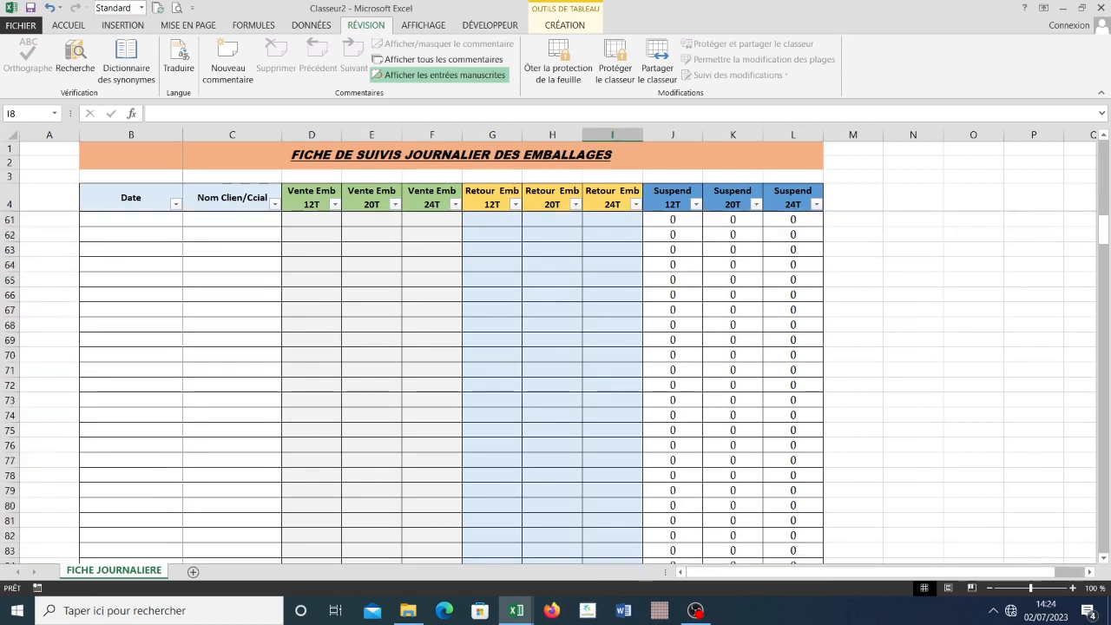
{"action": "scroll", "coordinate": [556, 382], "scroll_direction": "down", "scroll_amount": 20}
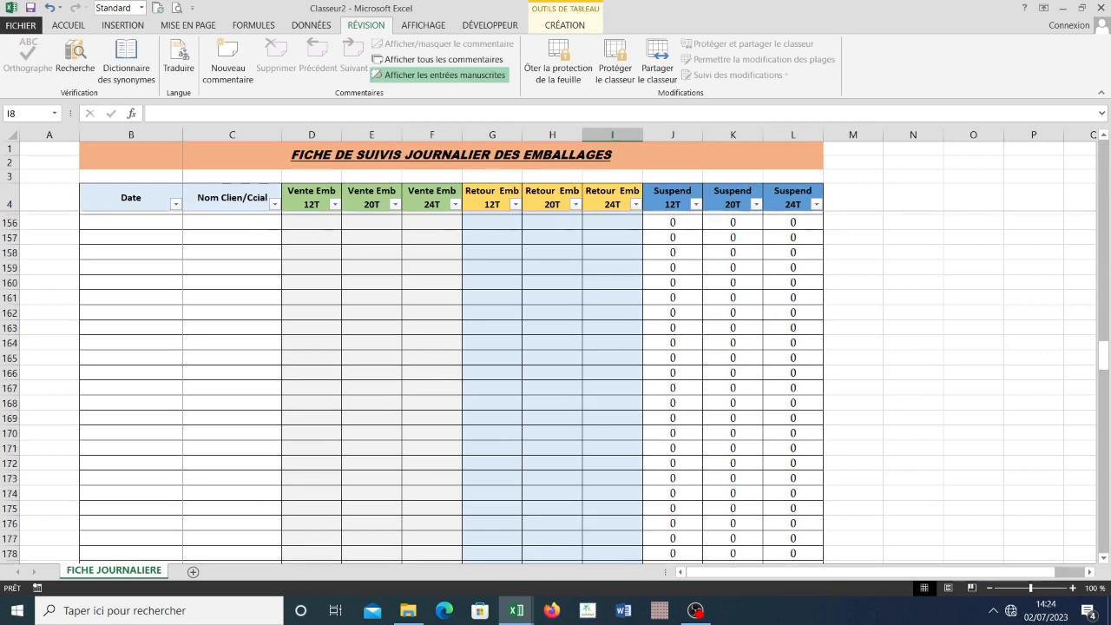
{"action": "scroll", "coordinate": [555, 382], "scroll_direction": "down", "scroll_amount": 20}
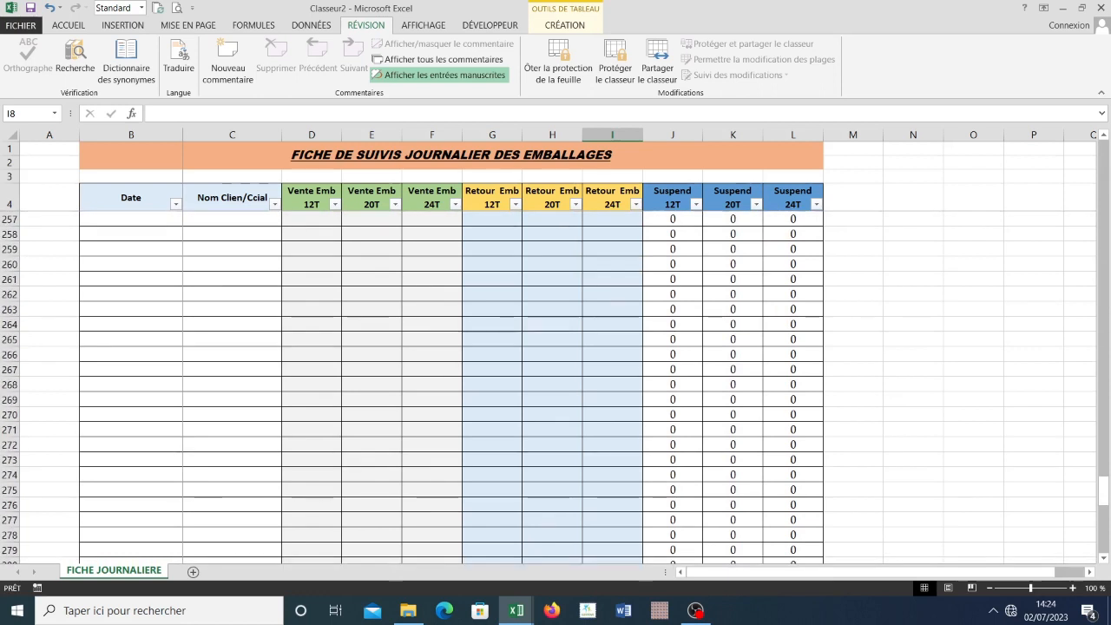
{"action": "scroll", "coordinate": [555, 382], "scroll_direction": "down", "scroll_amount": 4}
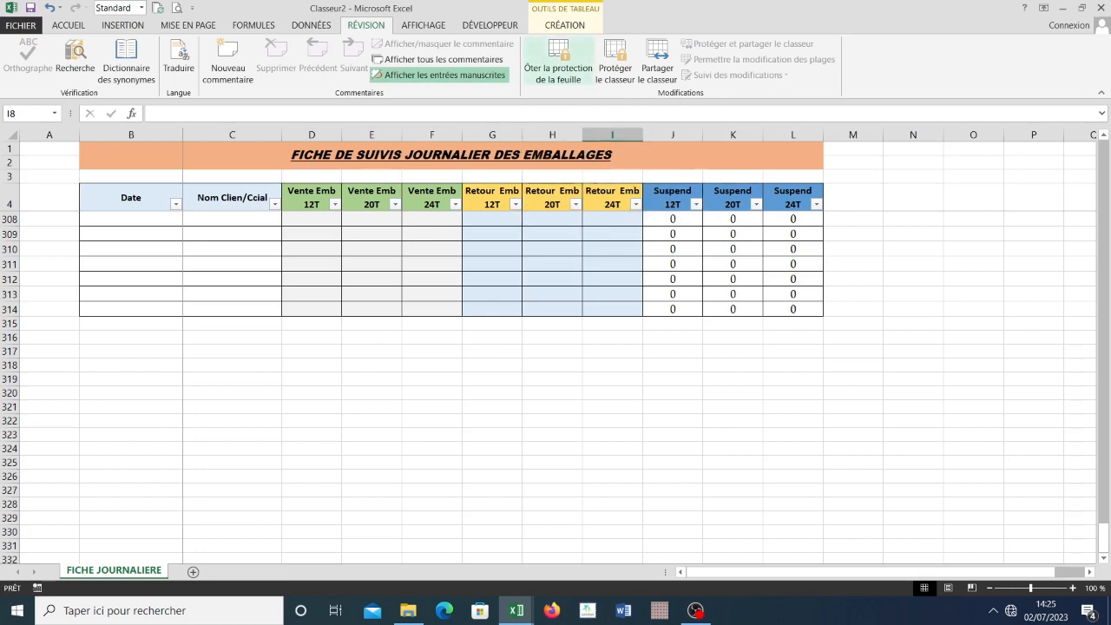
{"action": "left_click", "coordinate": [558, 67]}
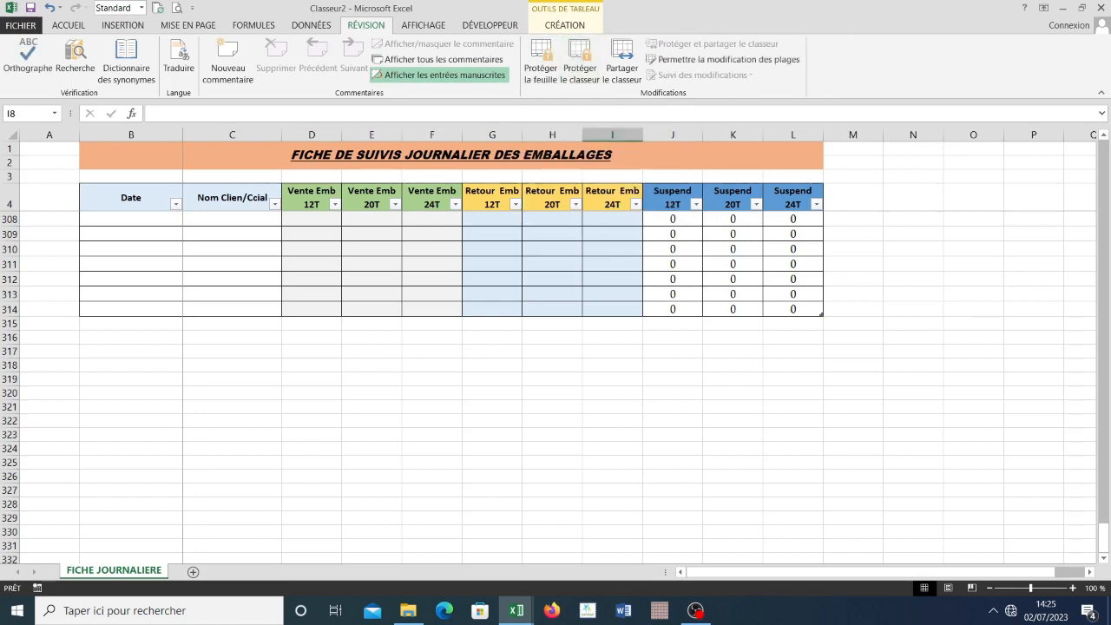
{"action": "left_click", "coordinate": [794, 309]}
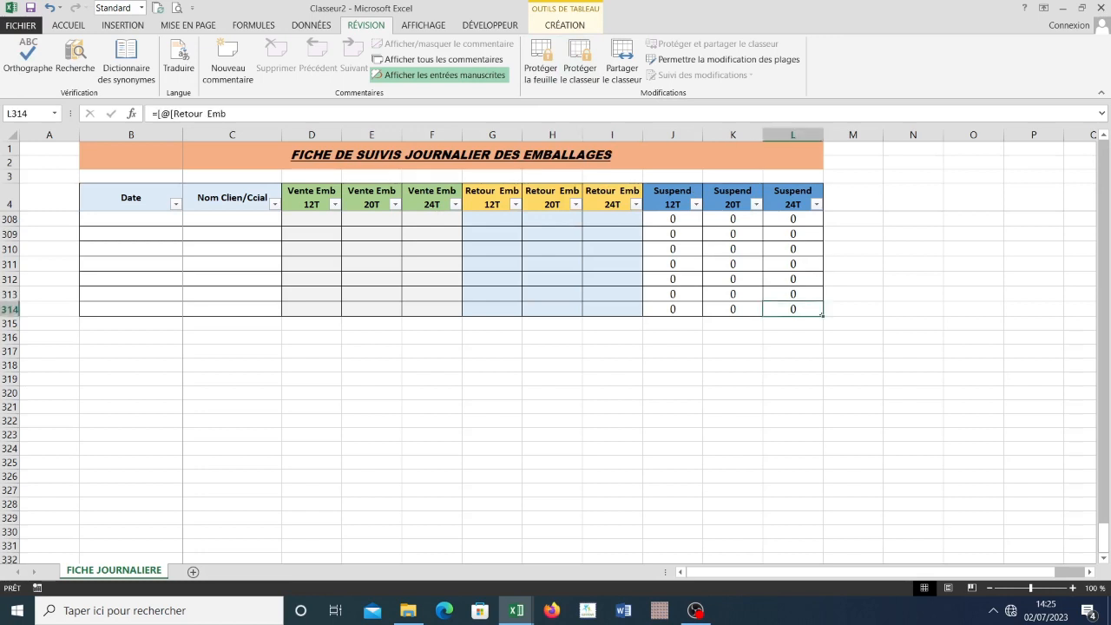
{"action": "left_click", "coordinate": [733, 352]}
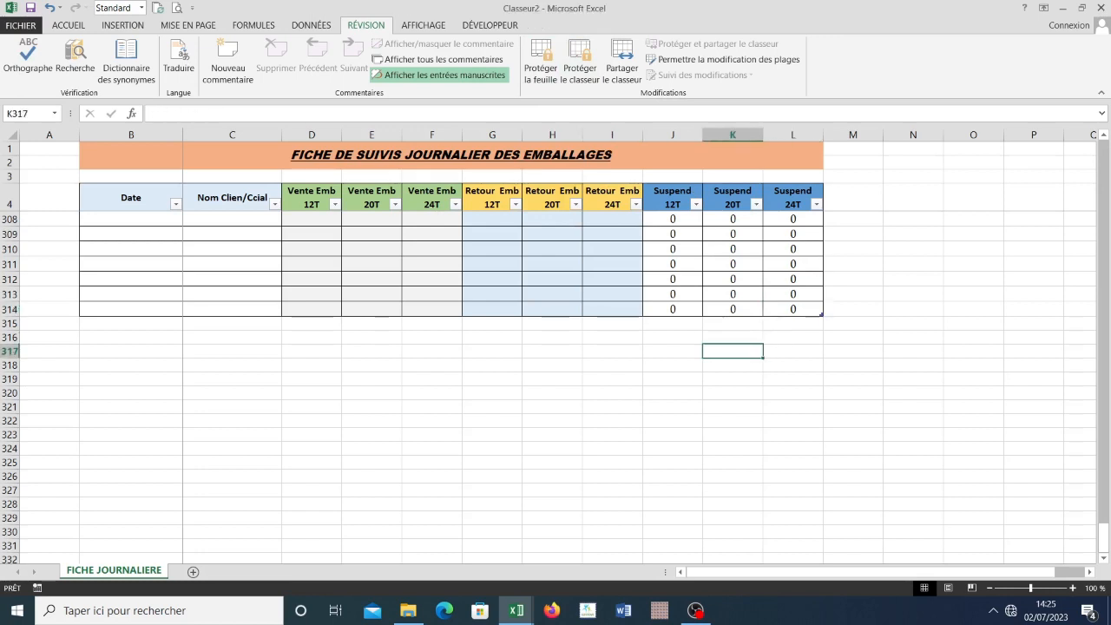
{"action": "left_click", "coordinate": [794, 309]}
{"action": "left_click_drag", "start_coordinate": [822, 316], "coordinate": [822, 373]}
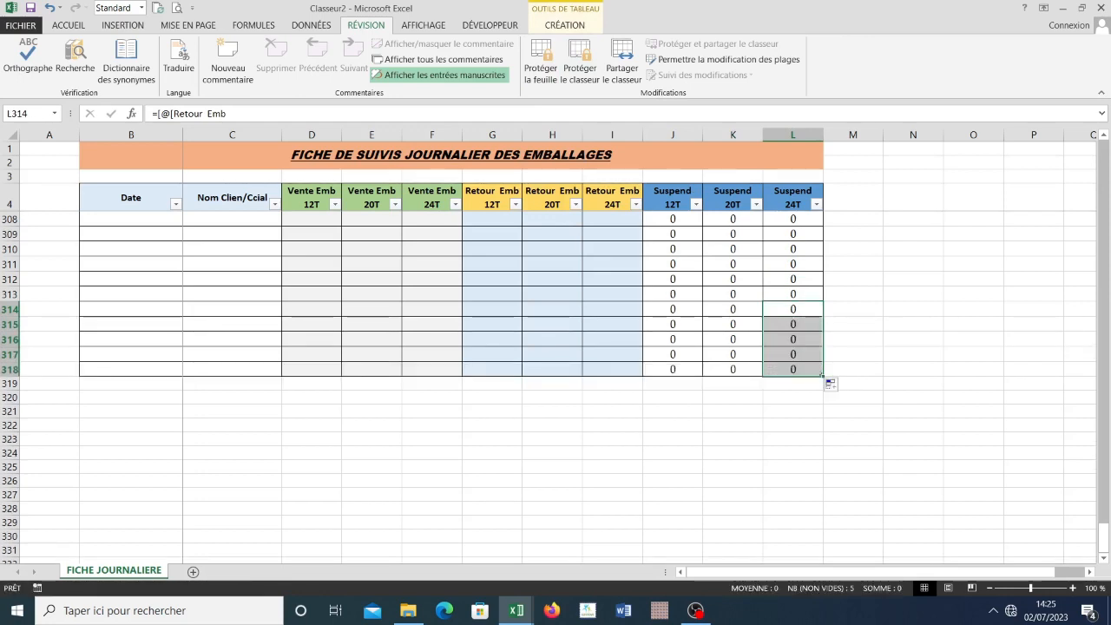
- Extend the table further by filling the last Suspend 24T cell, L318, down to row 657
{"action": "left_click", "coordinate": [829, 370]}
{"action": "key", "text": "Left"}
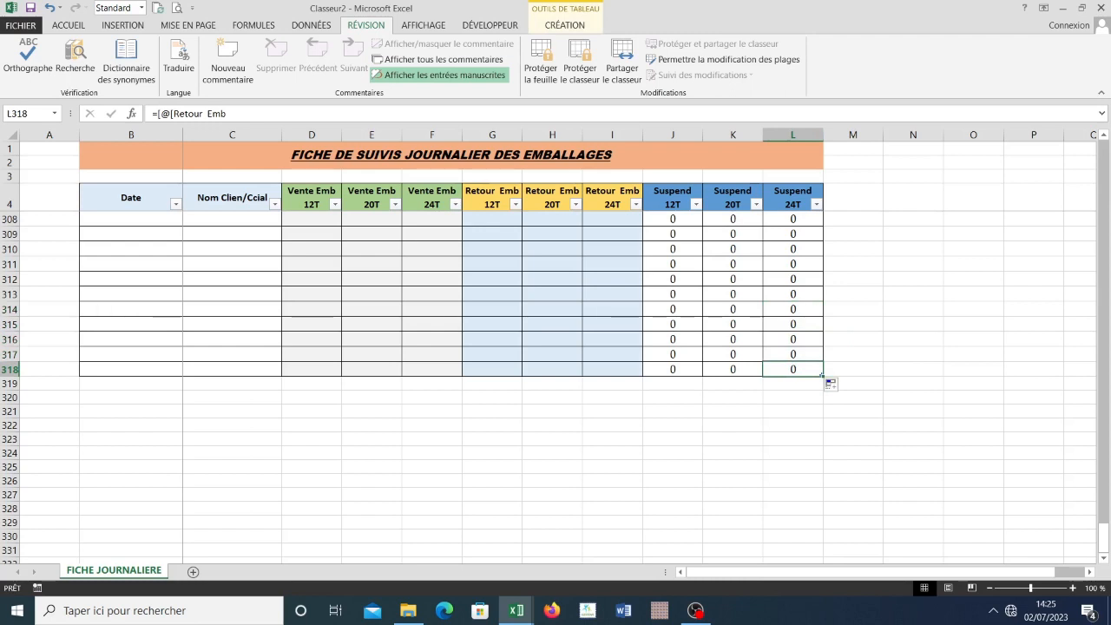
{"action": "left_click_drag", "start_coordinate": [822, 375], "coordinate": [822, 529]}
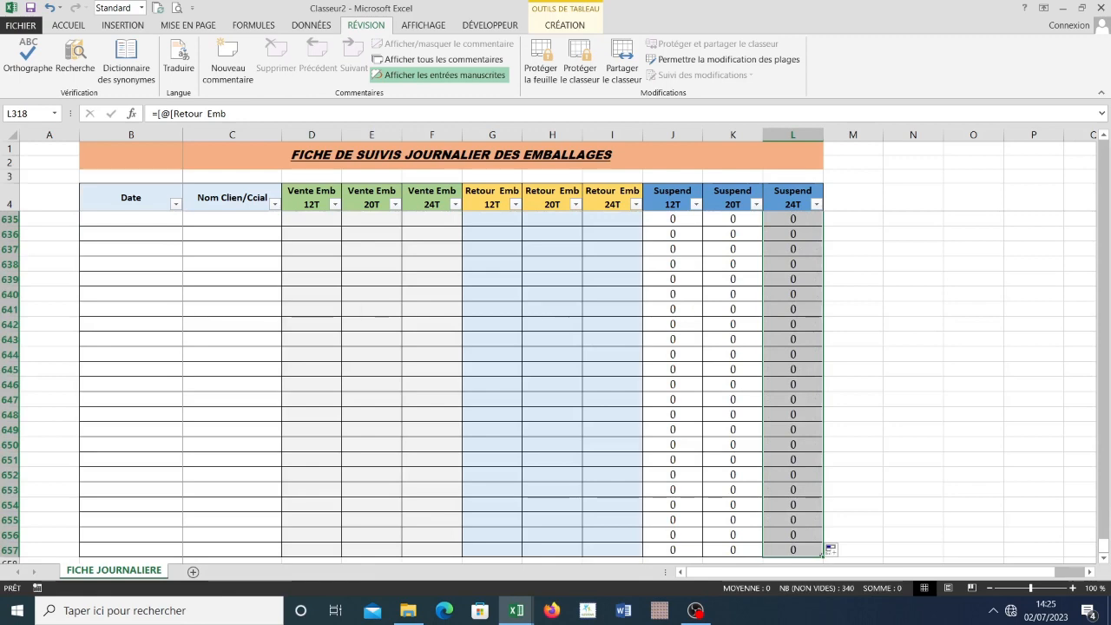
- Protect the sheet again without a password, keeping the permissions already chosen
{"action": "scroll", "coordinate": [556, 382], "scroll_direction": "up", "scroll_amount": 20}
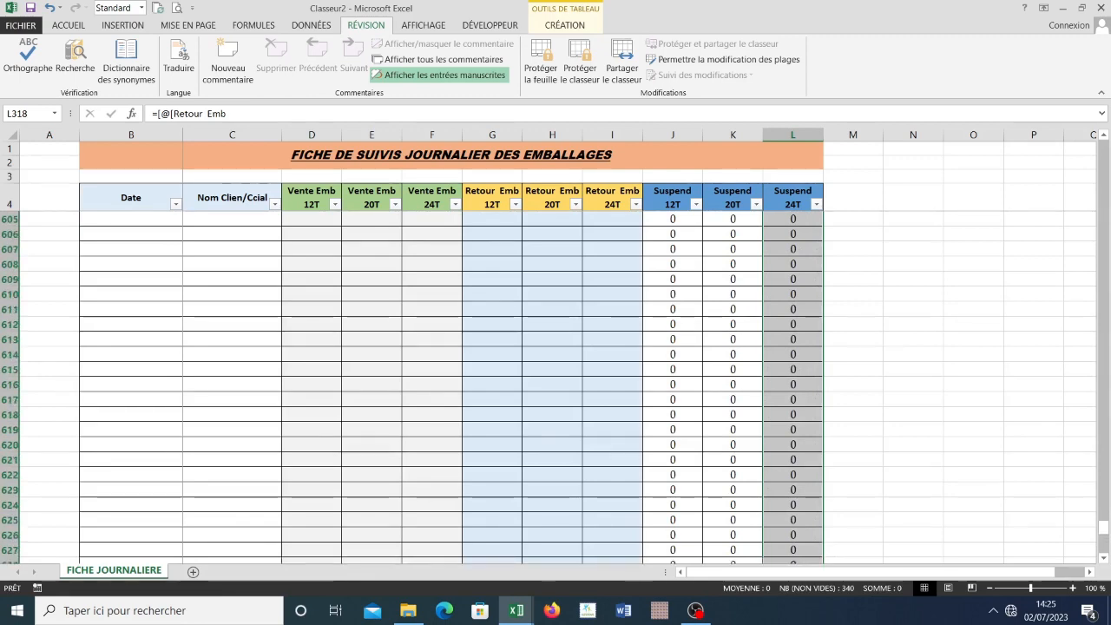
{"action": "left_click", "coordinate": [540, 65]}
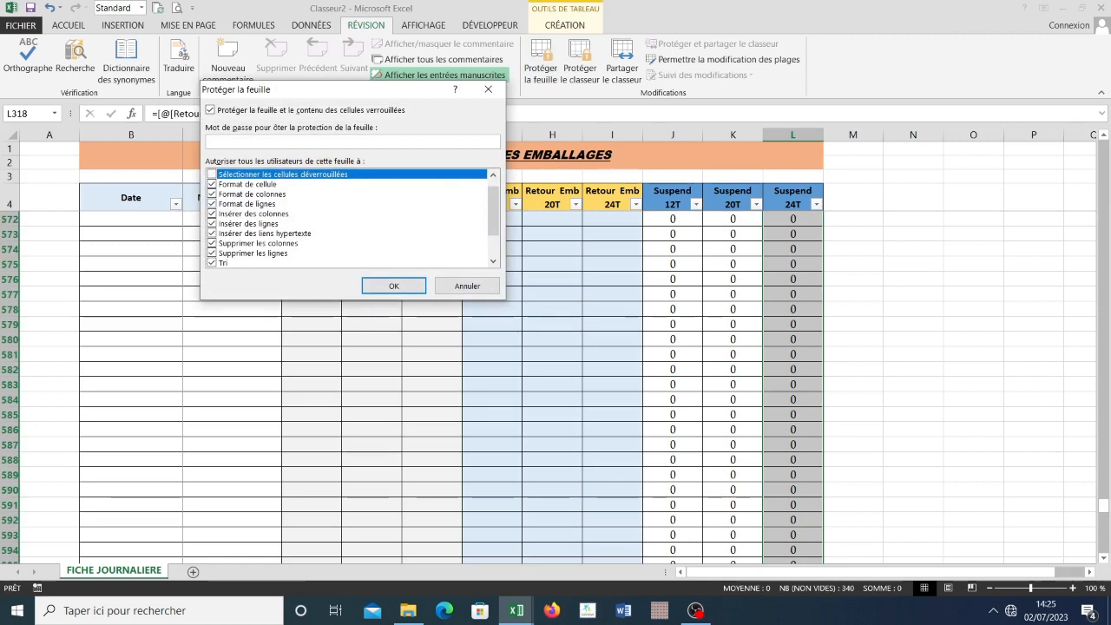
{"action": "left_click", "coordinate": [394, 286]}
{"action": "scroll", "coordinate": [556, 382], "scroll_direction": "up", "scroll_amount": 20}
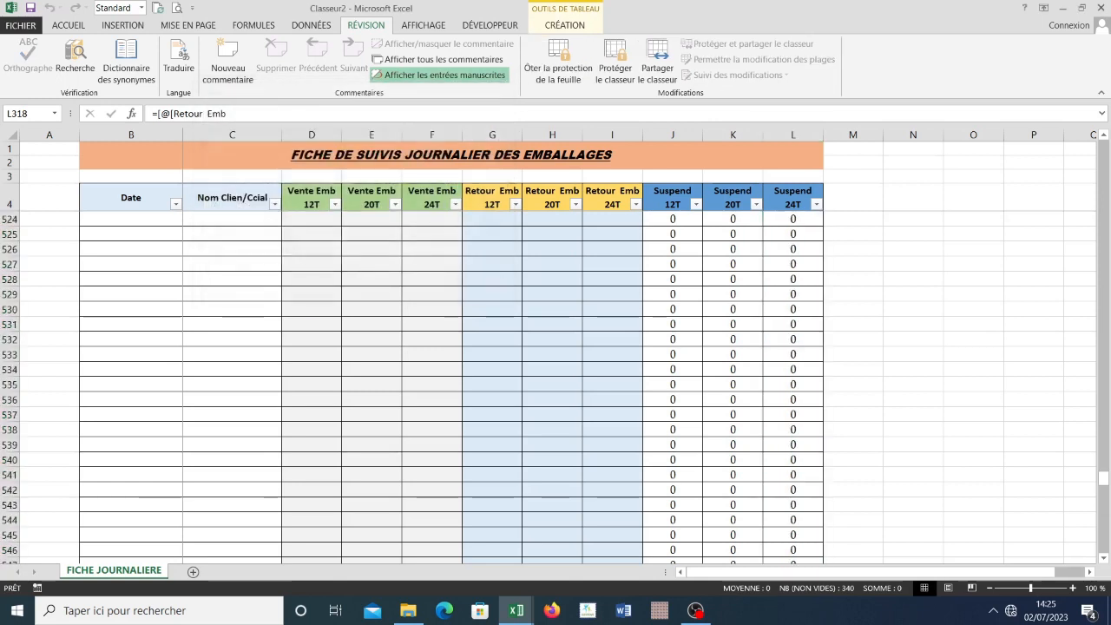
{"action": "scroll", "coordinate": [556, 388], "scroll_direction": "up", "scroll_amount": 20}
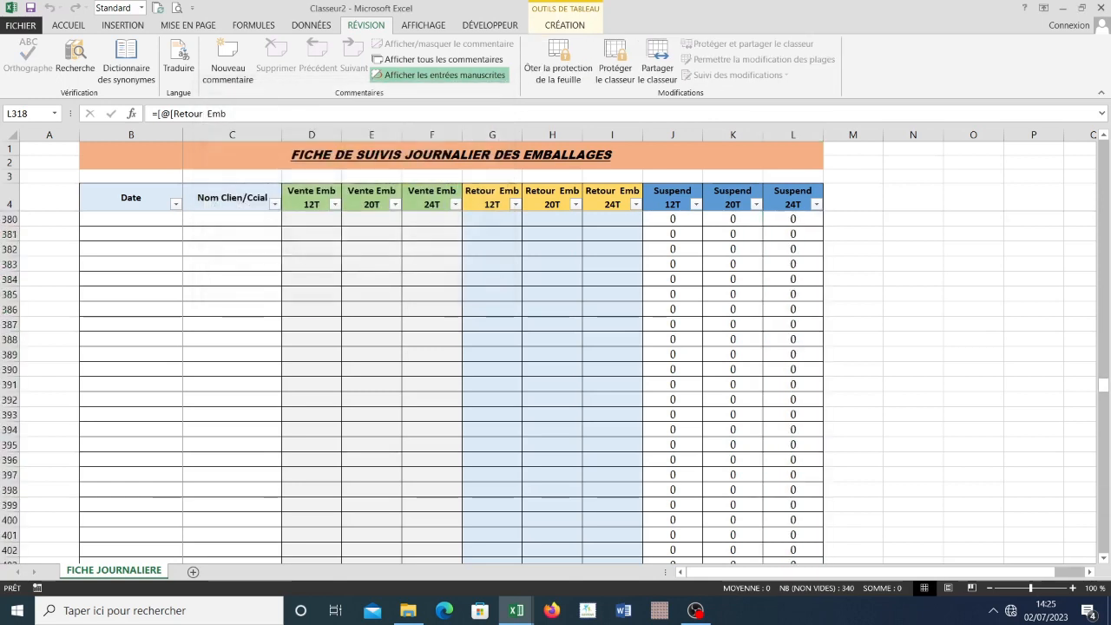
{"action": "left_click_drag", "start_coordinate": [1103, 318], "coordinate": [1104, 147]}
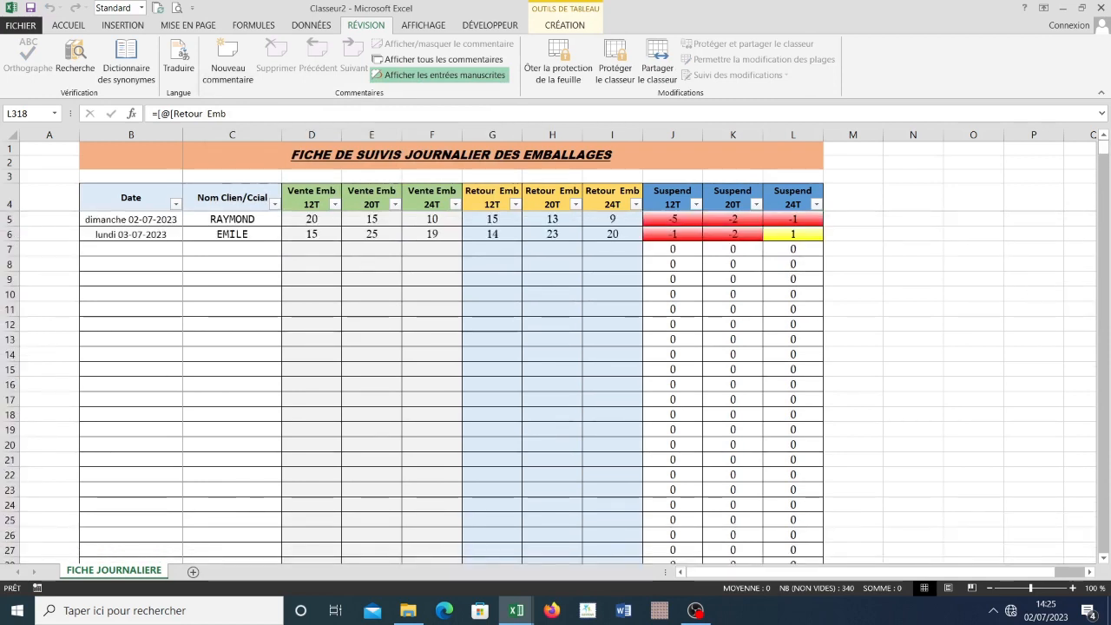
- Remove the protection and reapply it without a password, also allowing users to select unlocked cells (Sélectionner les cellules déverrouillées)
{"action": "left_click", "coordinate": [565, 24]}
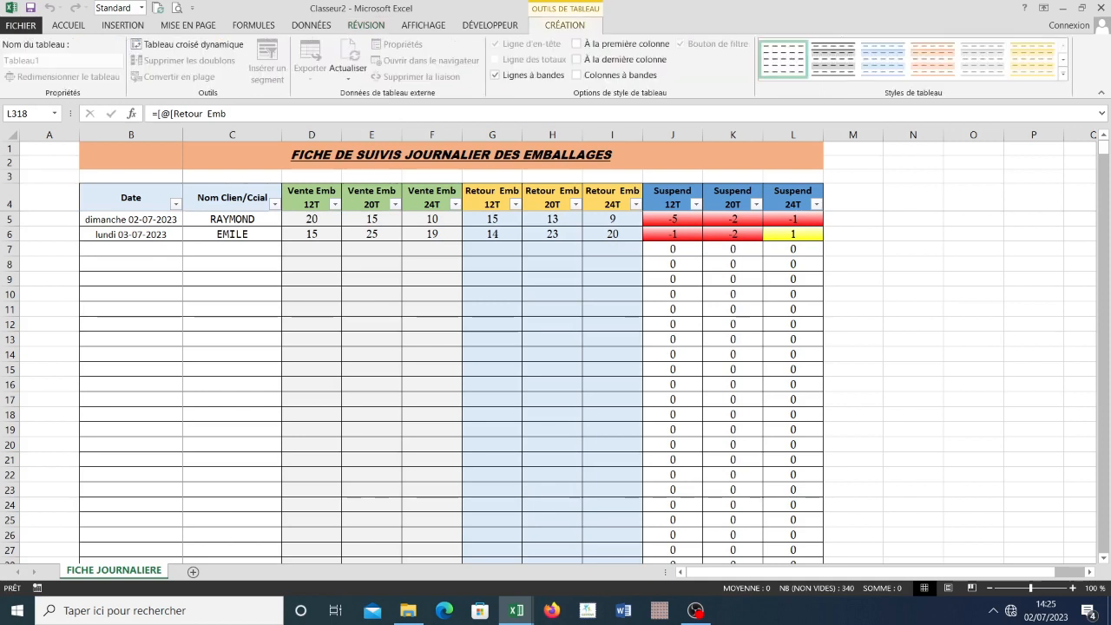
{"action": "left_click", "coordinate": [365, 24]}
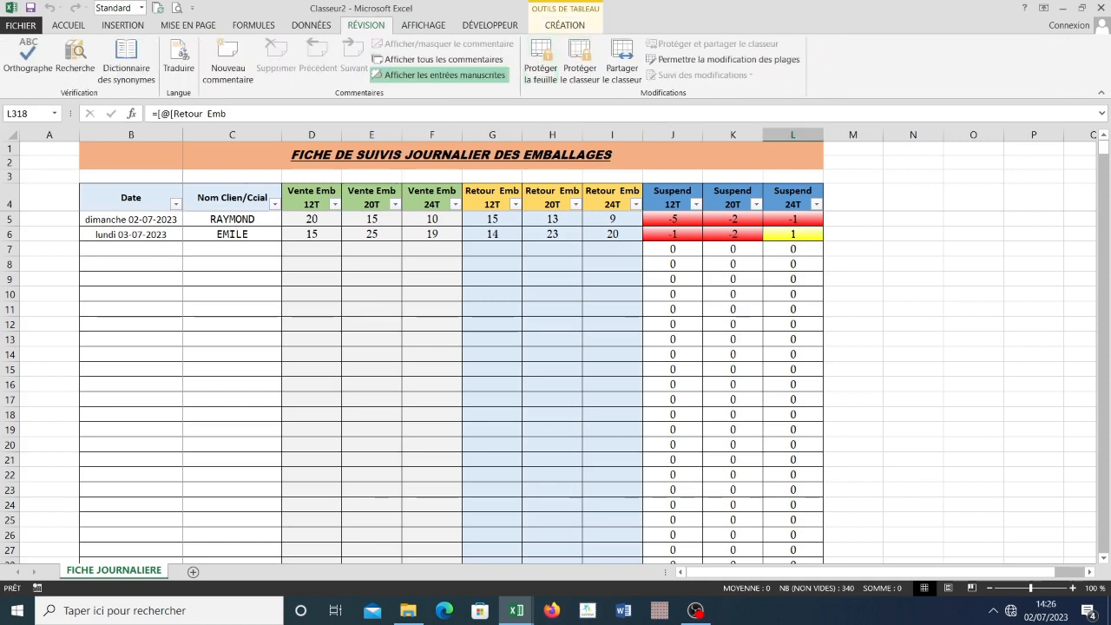
{"action": "left_click", "coordinate": [540, 67]}
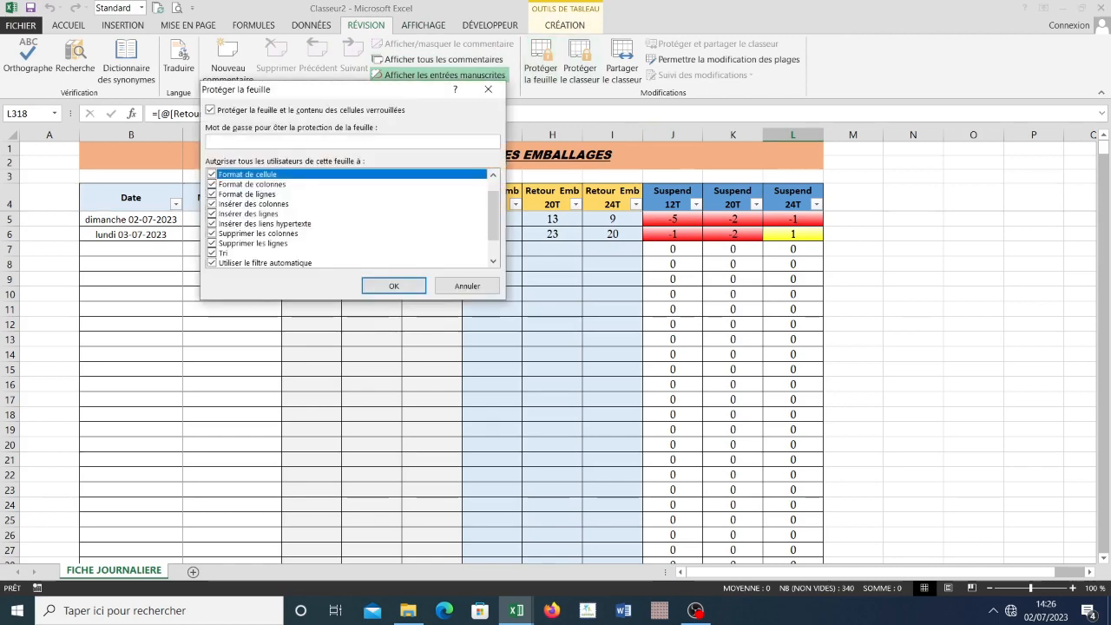
{"action": "scroll", "coordinate": [352, 217], "scroll_direction": "up", "scroll_amount": 1}
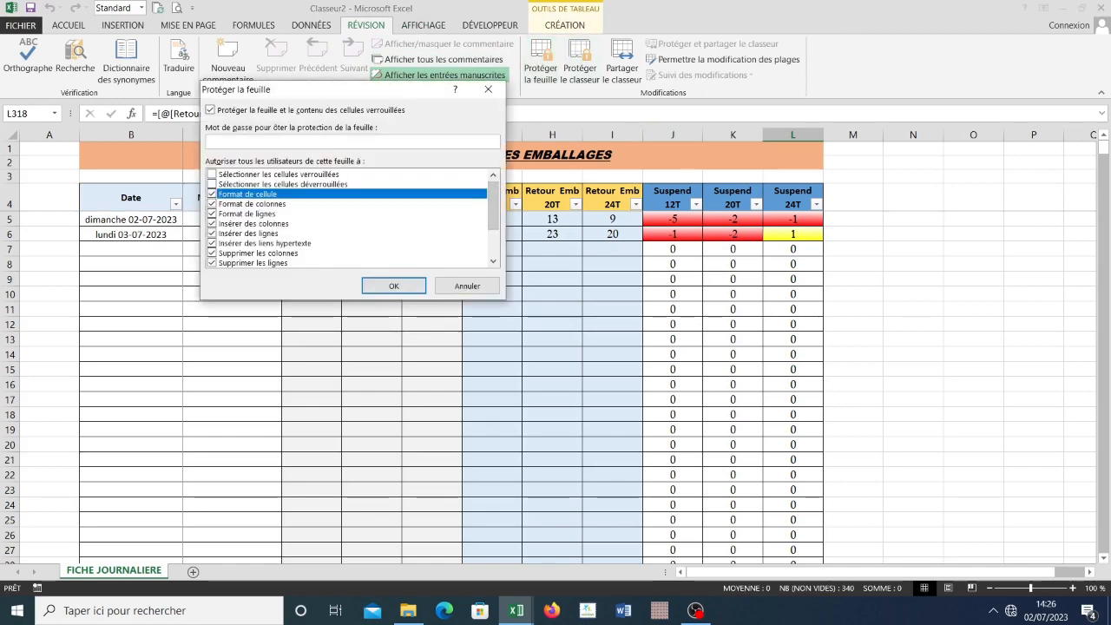
{"action": "left_click", "coordinate": [212, 184]}
{"action": "left_click", "coordinate": [394, 286]}
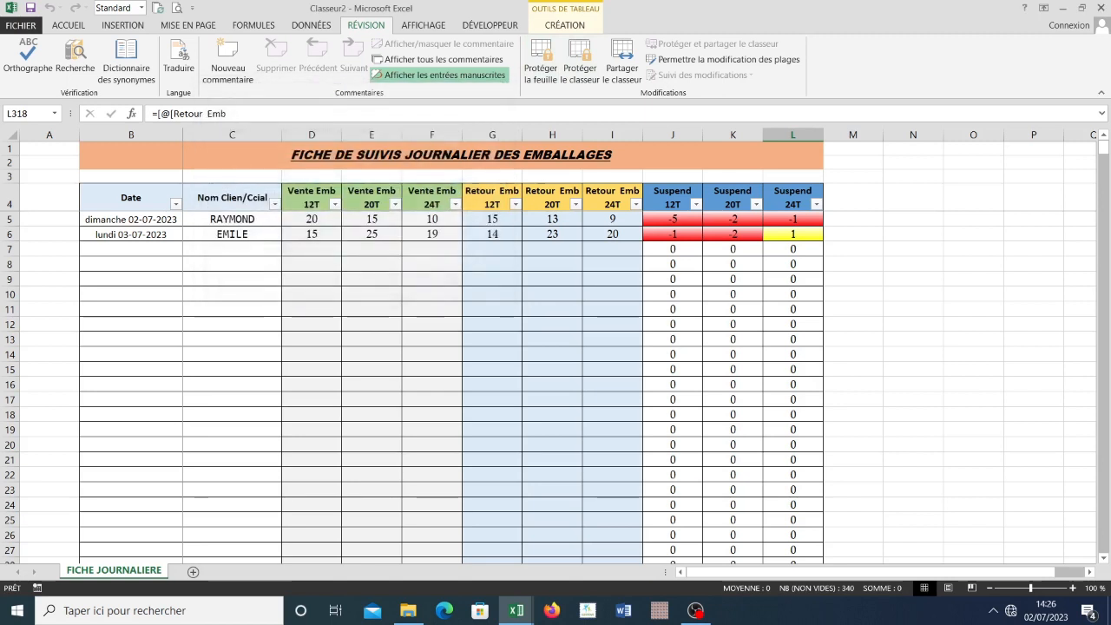
- Test the new protection by selecting empty cells in the Retour Emb 20T and Vente Emb 20T columns
{"action": "left_click", "coordinate": [552, 309]}
{"action": "left_click", "coordinate": [372, 310]}
{"action": "scroll", "coordinate": [371, 310], "scroll_direction": "up", "scroll_amount": 15}
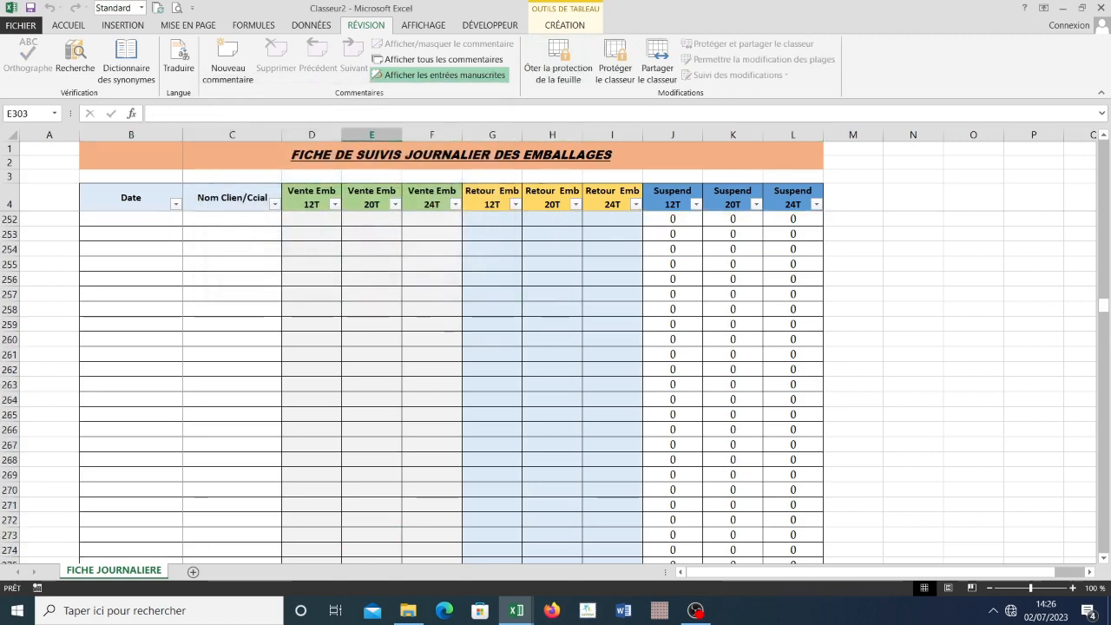
{"action": "scroll", "coordinate": [372, 310], "scroll_direction": "up", "scroll_amount": 12}
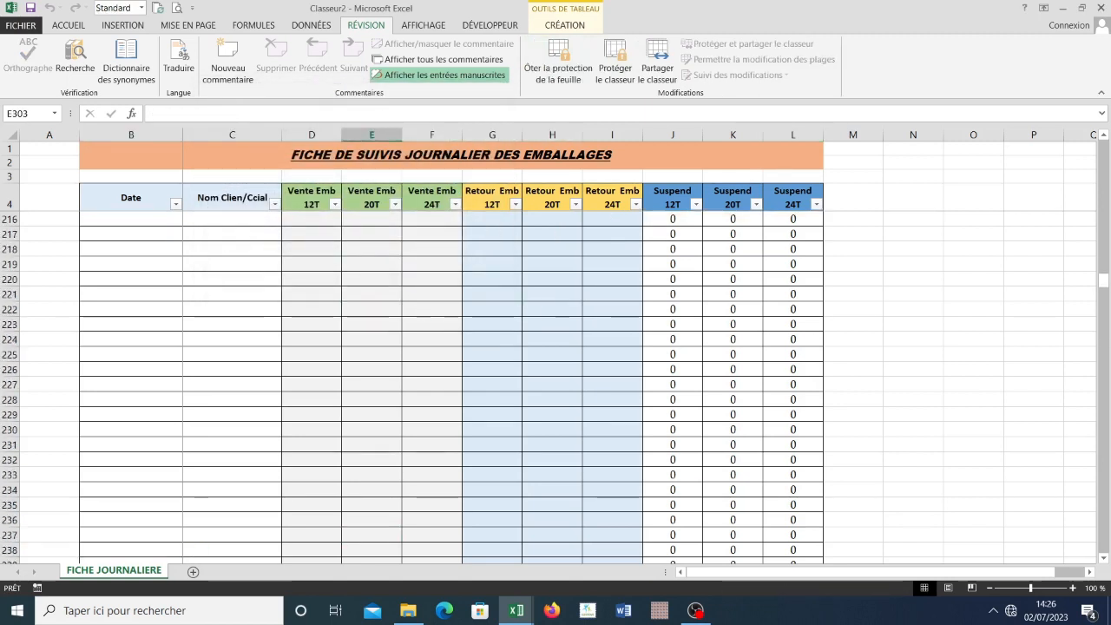
{"action": "scroll", "coordinate": [372, 310], "scroll_direction": "up", "scroll_amount": 20}
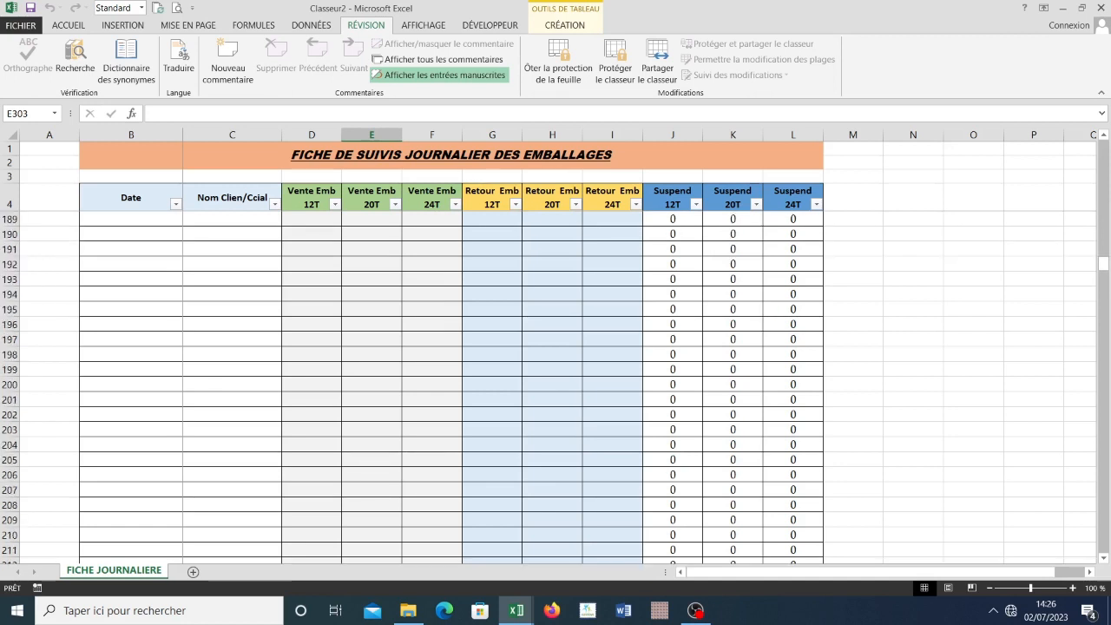
{"action": "scroll", "coordinate": [371, 310], "scroll_direction": "up", "scroll_amount": 9}
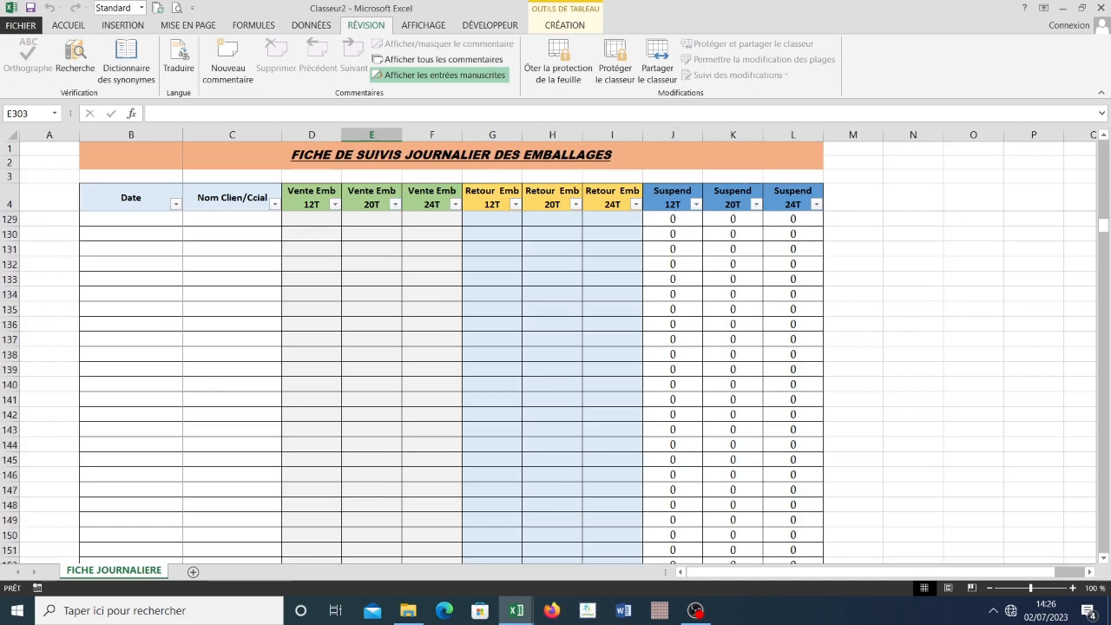
{"action": "scroll", "coordinate": [372, 310], "scroll_direction": "up", "scroll_amount": 6}
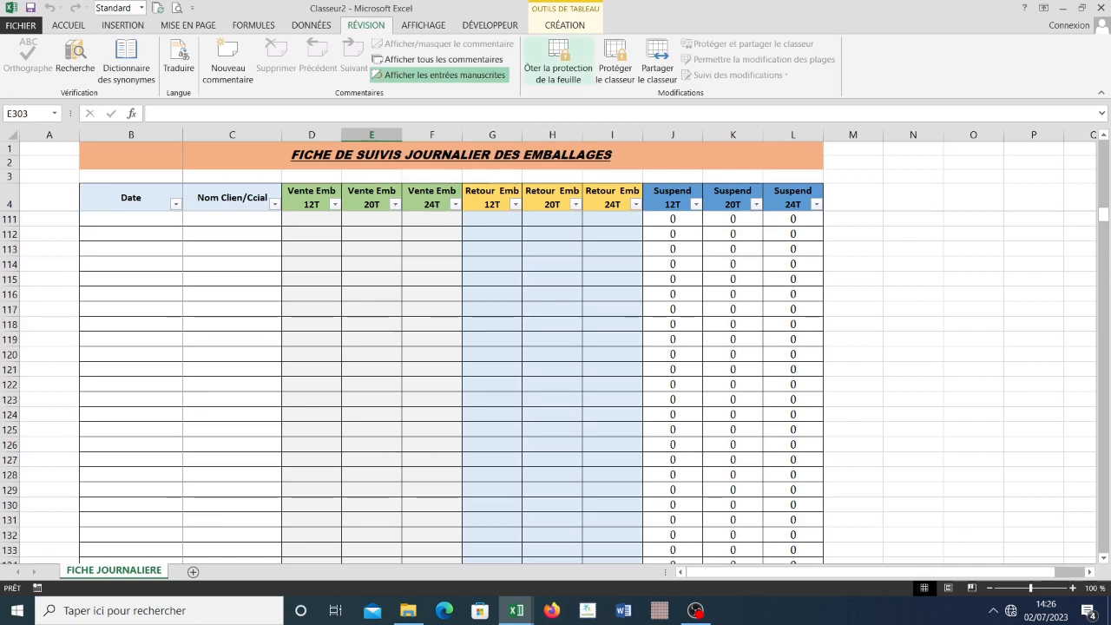
- Remove the sheet protection and hide the worksheet's gridlines (Quadrillage)
{"action": "left_click", "coordinate": [559, 62]}
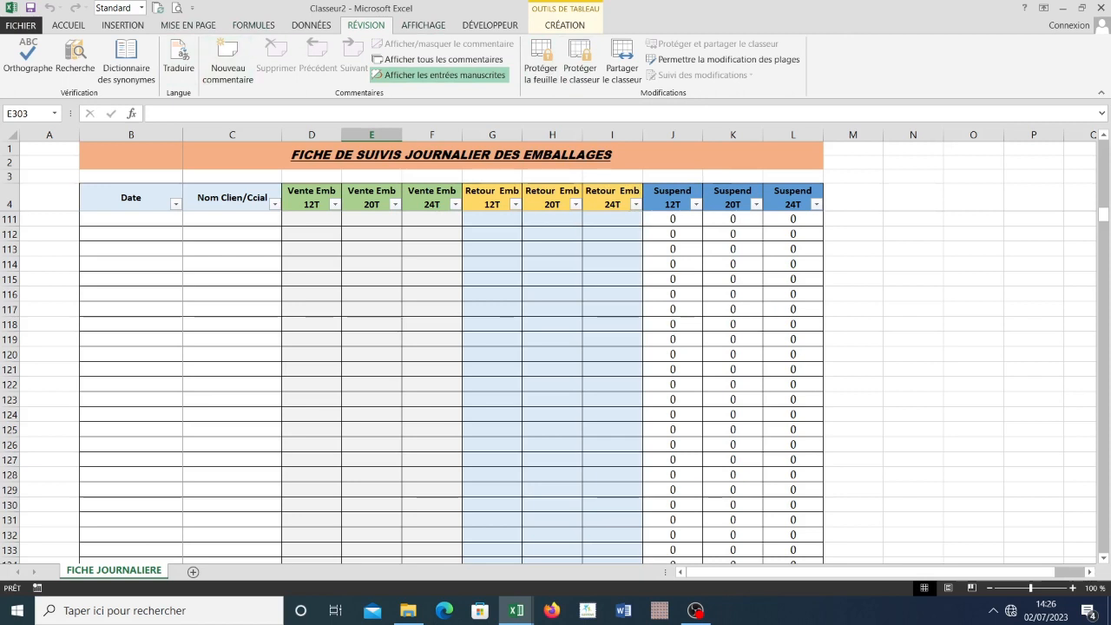
{"action": "left_click", "coordinate": [423, 25]}
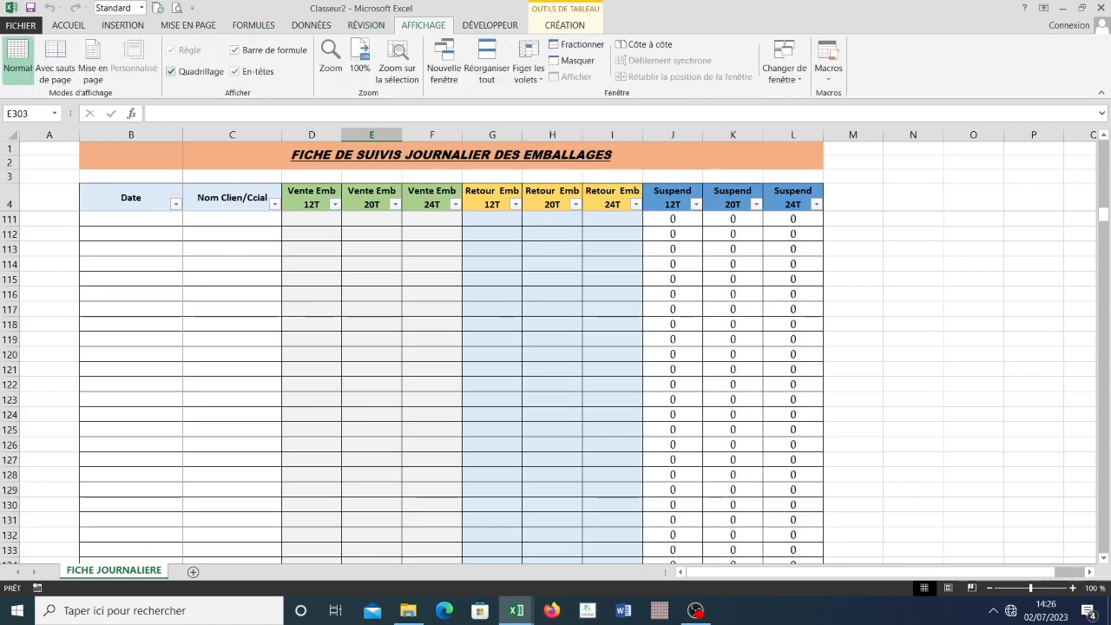
{"action": "left_click", "coordinate": [171, 71]}
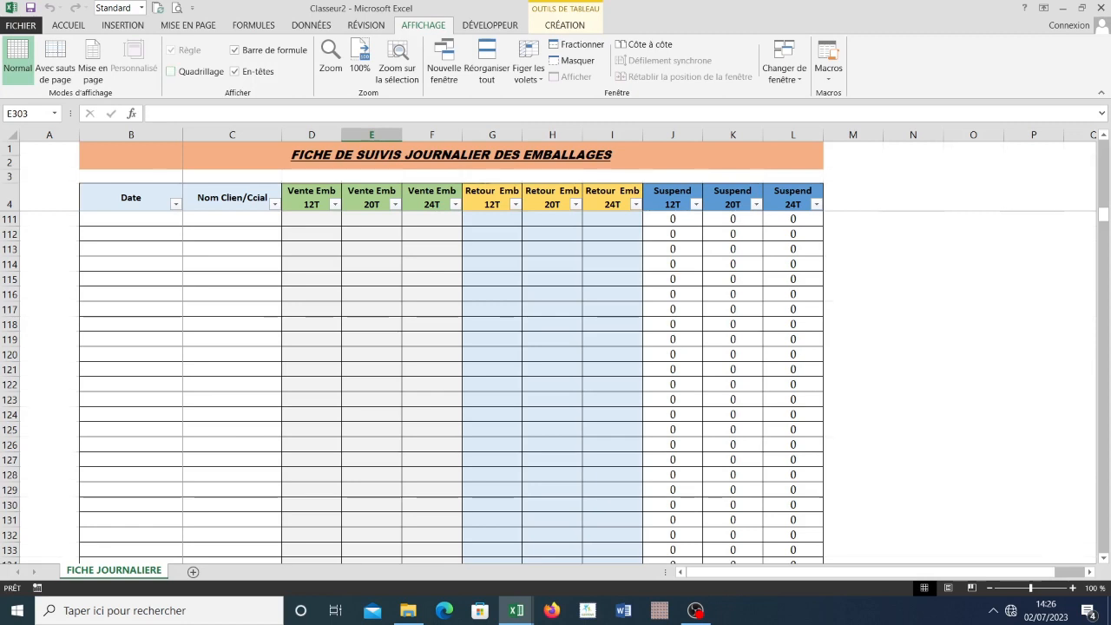
{"action": "left_click", "coordinate": [914, 340]}
{"action": "scroll", "coordinate": [556, 347], "scroll_direction": "up", "scroll_amount": 20}
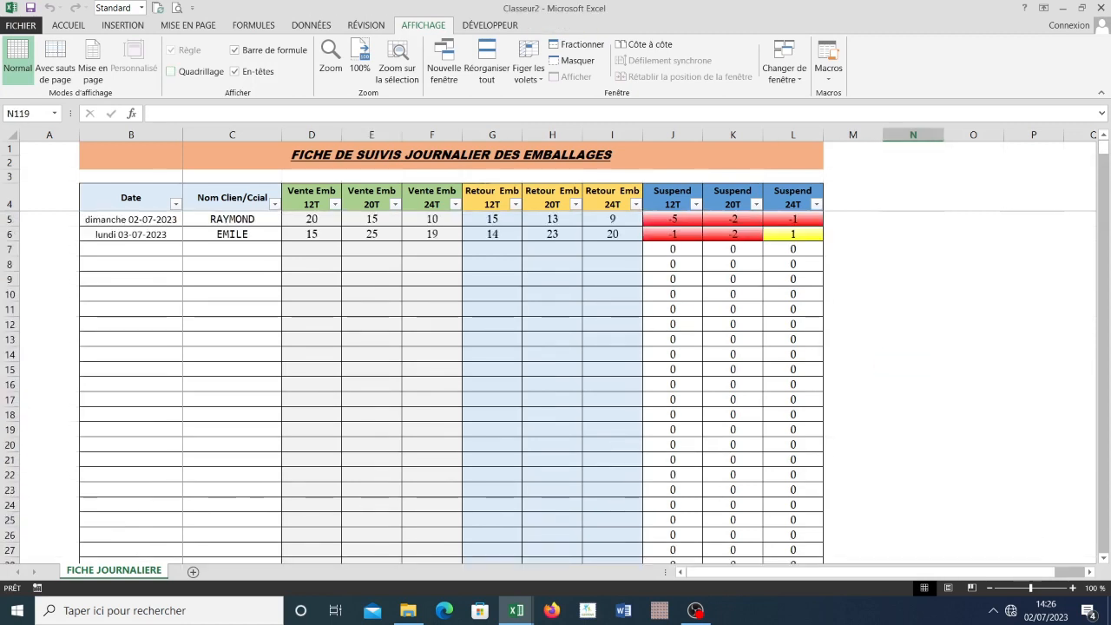
{"action": "scroll", "coordinate": [556, 386], "scroll_direction": "down", "scroll_amount": 5}
{"action": "scroll", "coordinate": [556, 386], "scroll_direction": "up", "scroll_amount": 5}
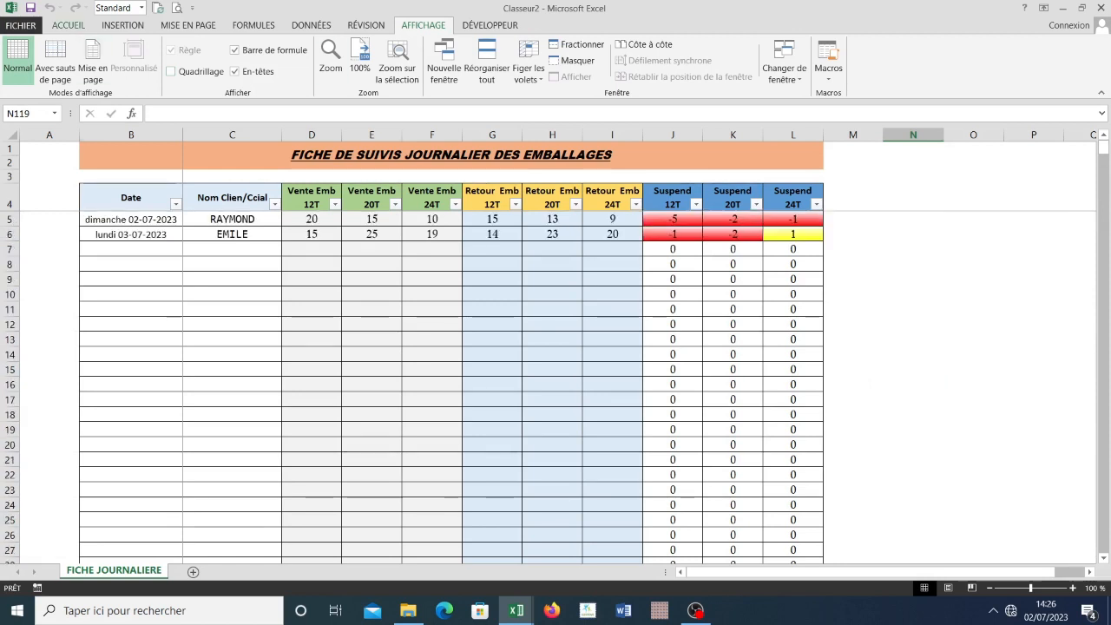
- Protect the sheet again without a password, keeping the permissions already chosen
{"action": "left_click", "coordinate": [366, 25]}
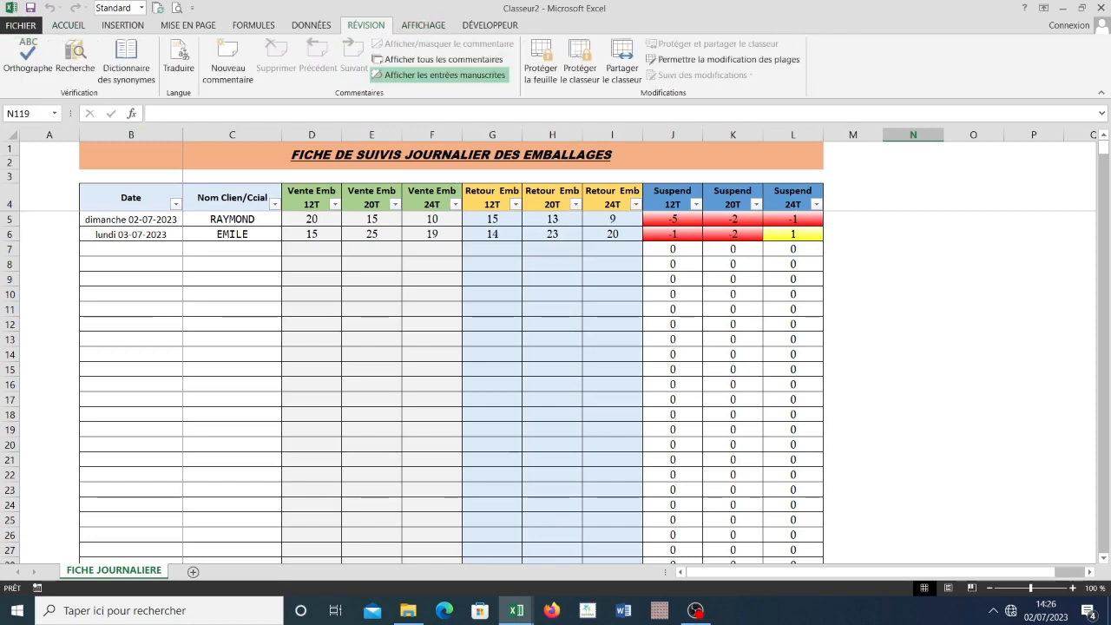
{"action": "left_click", "coordinate": [540, 61]}
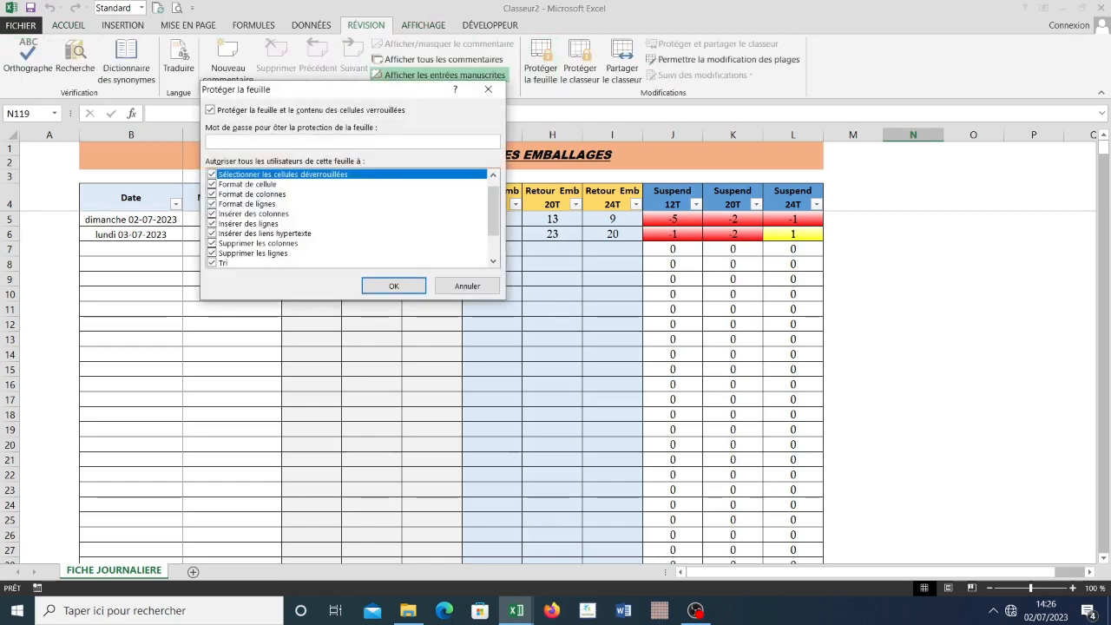
{"action": "key", "text": "Down"}
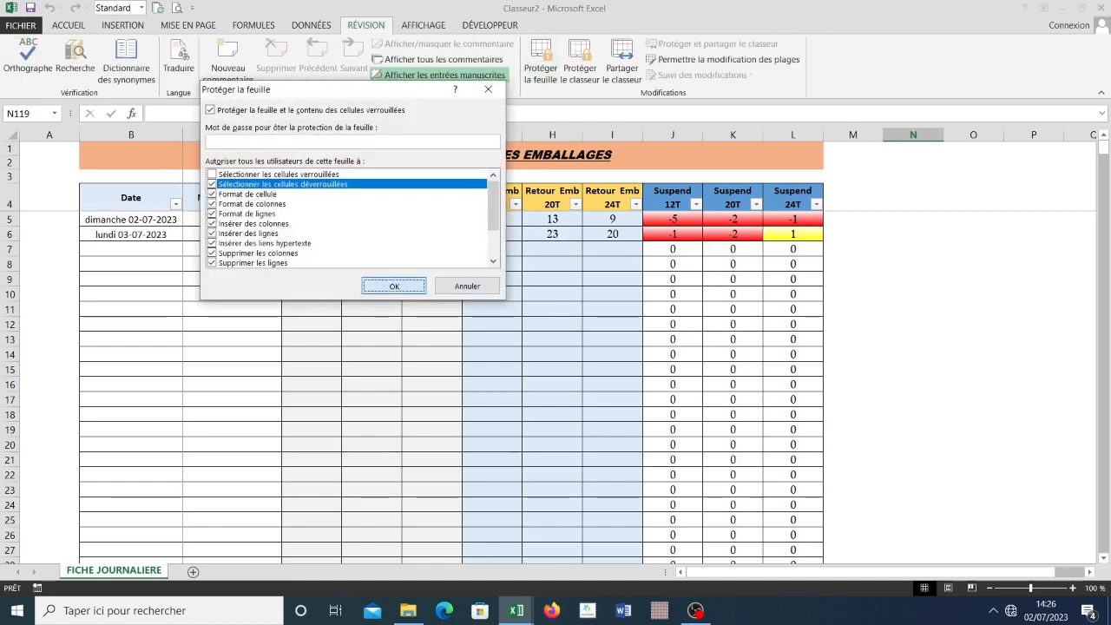
{"action": "key", "text": "Return"}
{"action": "key", "text": "Return"}
- Test the protected sheet by selecting empty cells in the Vente Emb 24T and Vente Emb 20T columns
{"action": "left_click", "coordinate": [431, 354]}
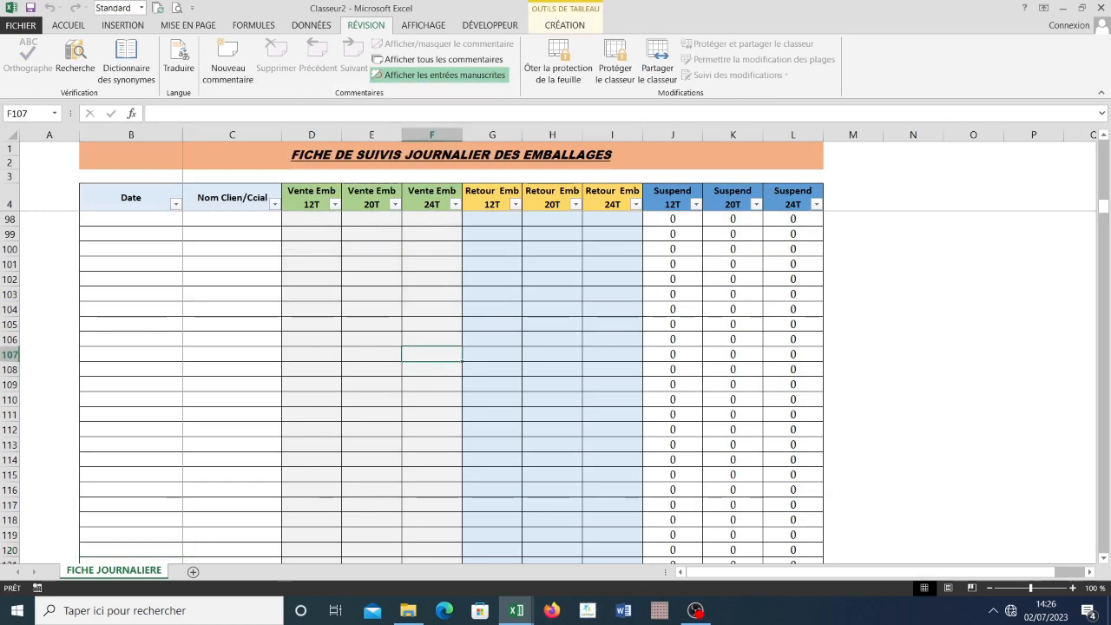
{"action": "scroll", "coordinate": [431, 354], "scroll_direction": "down", "scroll_amount": 8}
{"action": "scroll", "coordinate": [431, 354], "scroll_direction": "up", "scroll_amount": 20}
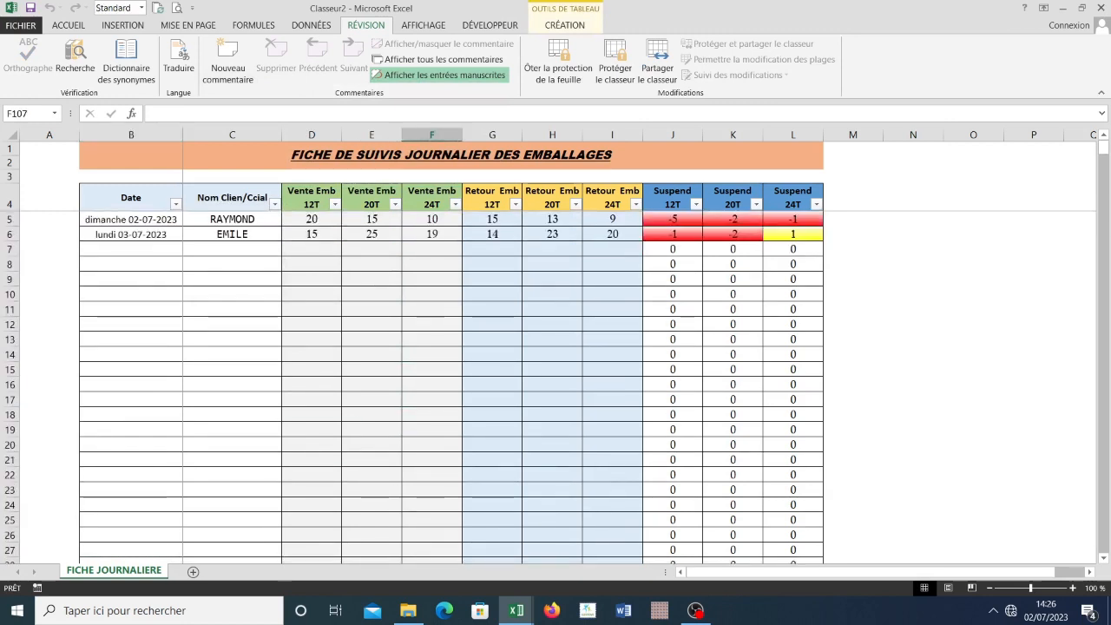
{"action": "left_click", "coordinate": [372, 338]}
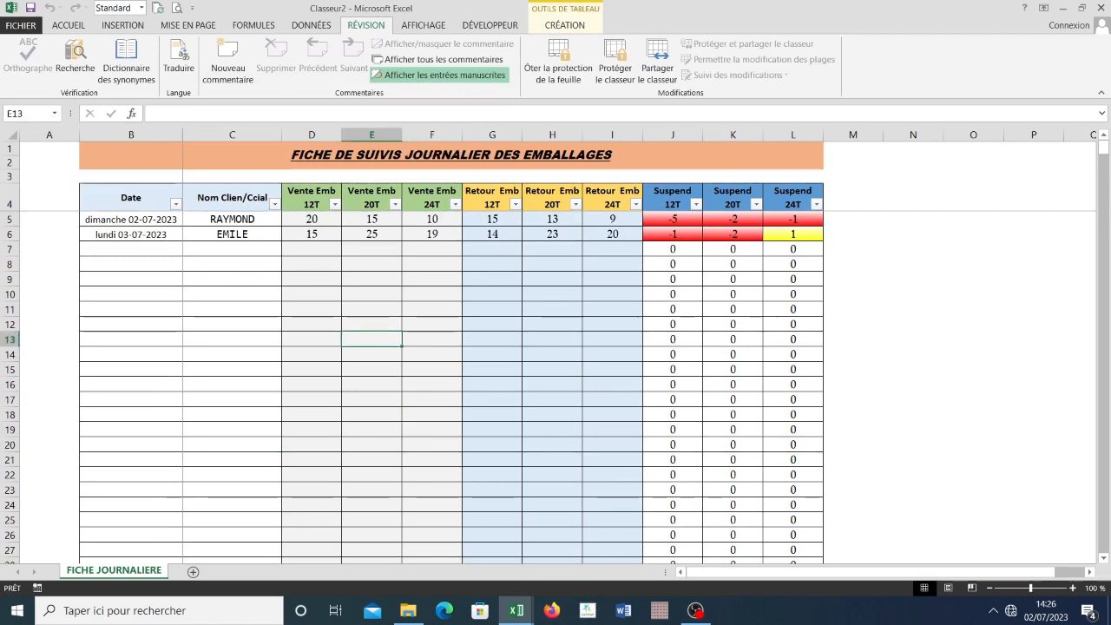
- Switch to the GESTOCK-EMBALLAGE-N'DALI workbook and look through the dated entries on the Fiche Journalière sheet
{"action": "left_click", "coordinate": [517, 611]}
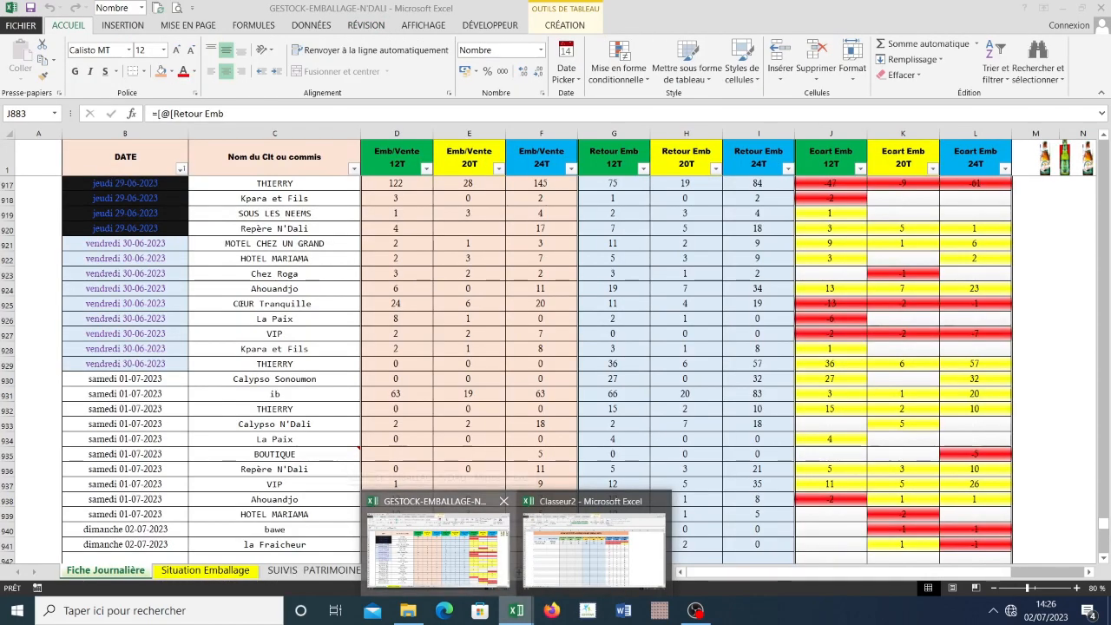
{"action": "left_click", "coordinate": [439, 552]}
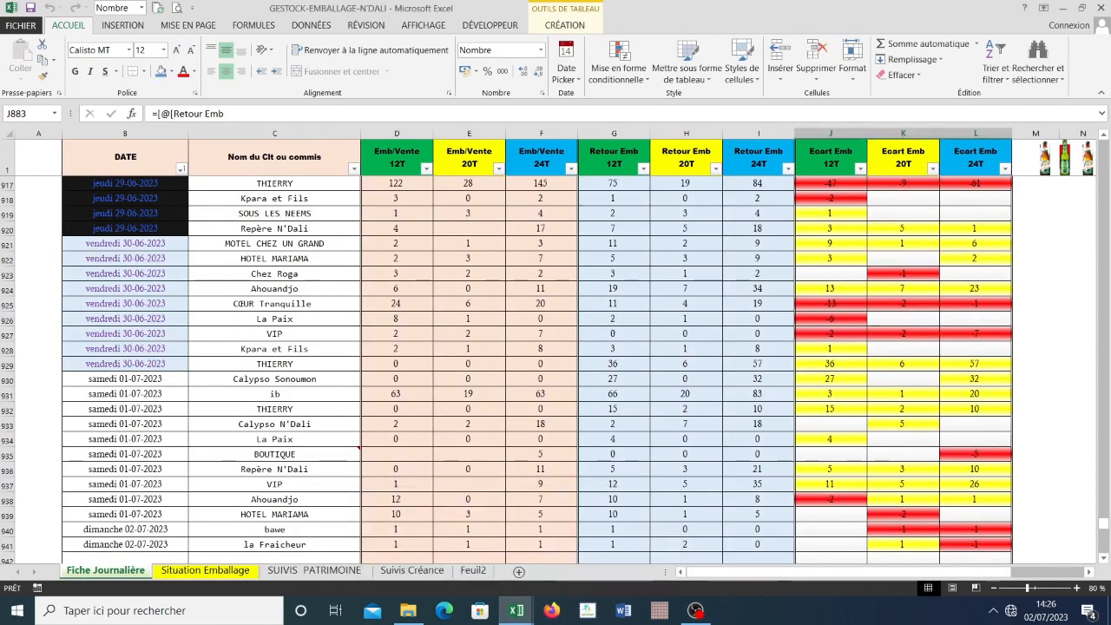
{"action": "scroll", "coordinate": [539, 370], "scroll_direction": "down", "scroll_amount": 7}
{"action": "scroll", "coordinate": [538, 369], "scroll_direction": "down", "scroll_amount": 2}
{"action": "scroll", "coordinate": [538, 370], "scroll_direction": "up", "scroll_amount": 20}
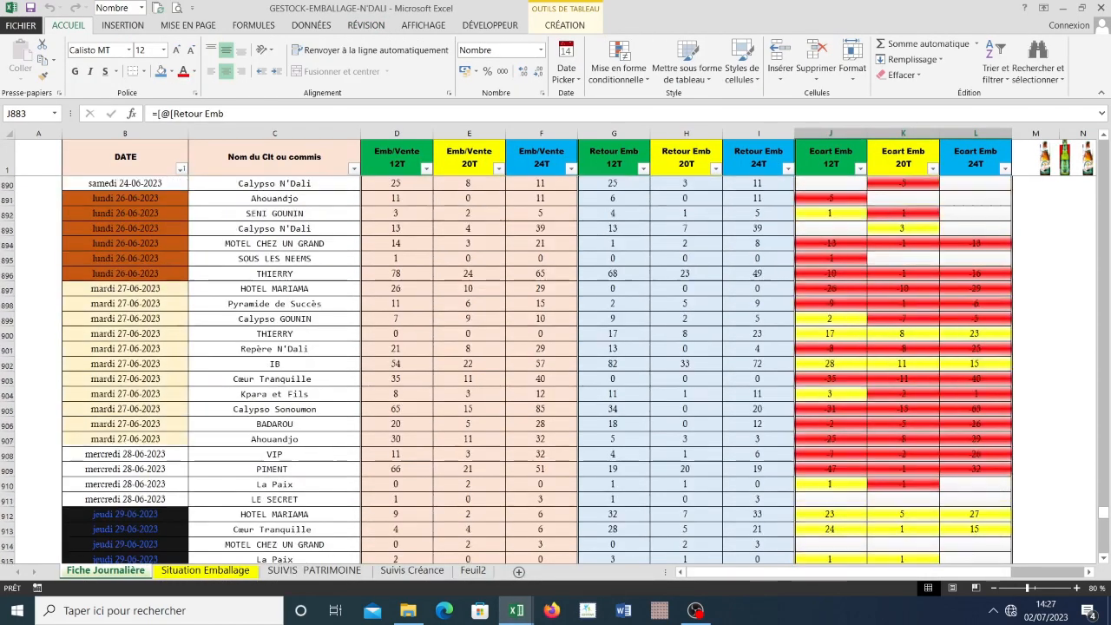
{"action": "scroll", "coordinate": [550, 370], "scroll_direction": "up", "scroll_amount": 20}
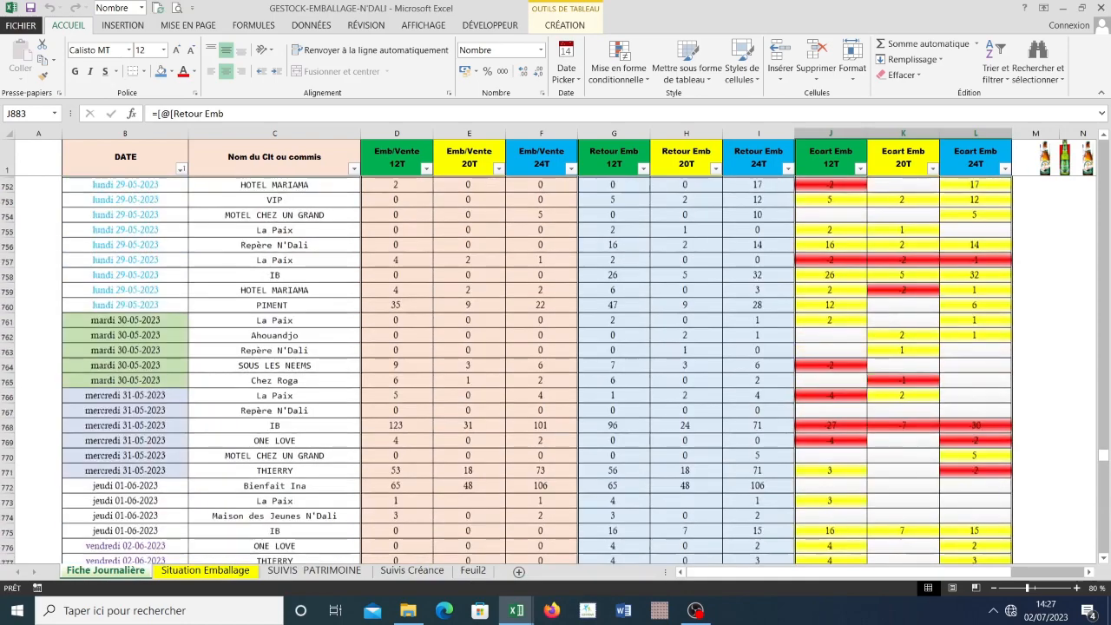
{"action": "scroll", "coordinate": [538, 370], "scroll_direction": "up", "scroll_amount": 7}
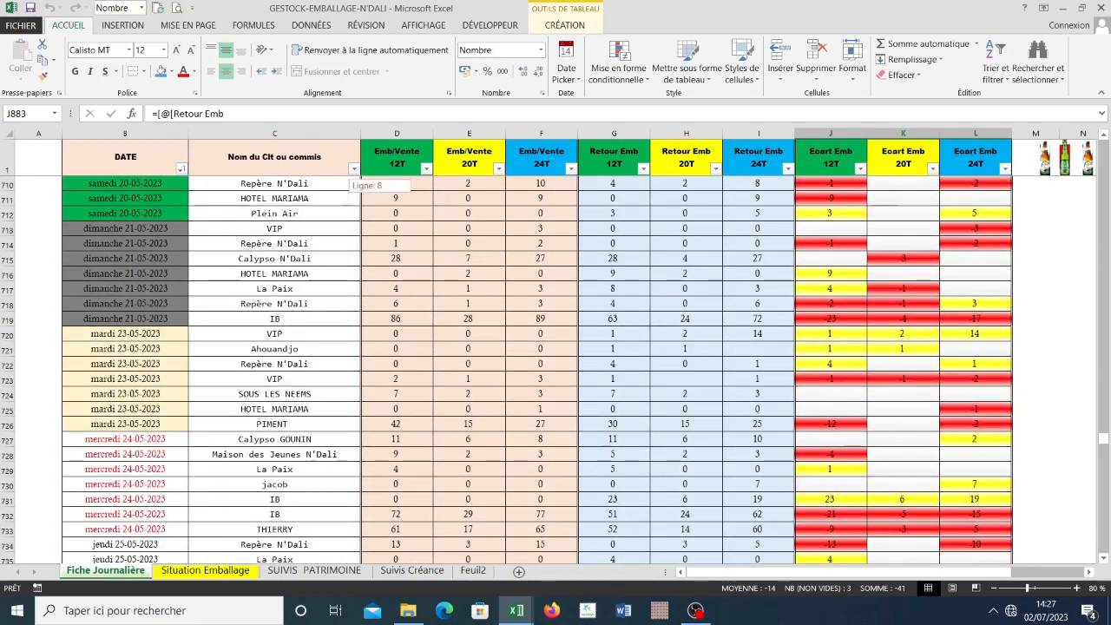
- Examine the list of customers available in the filter of the Nom du Clt ou commis column
{"action": "left_click", "coordinate": [354, 168]}
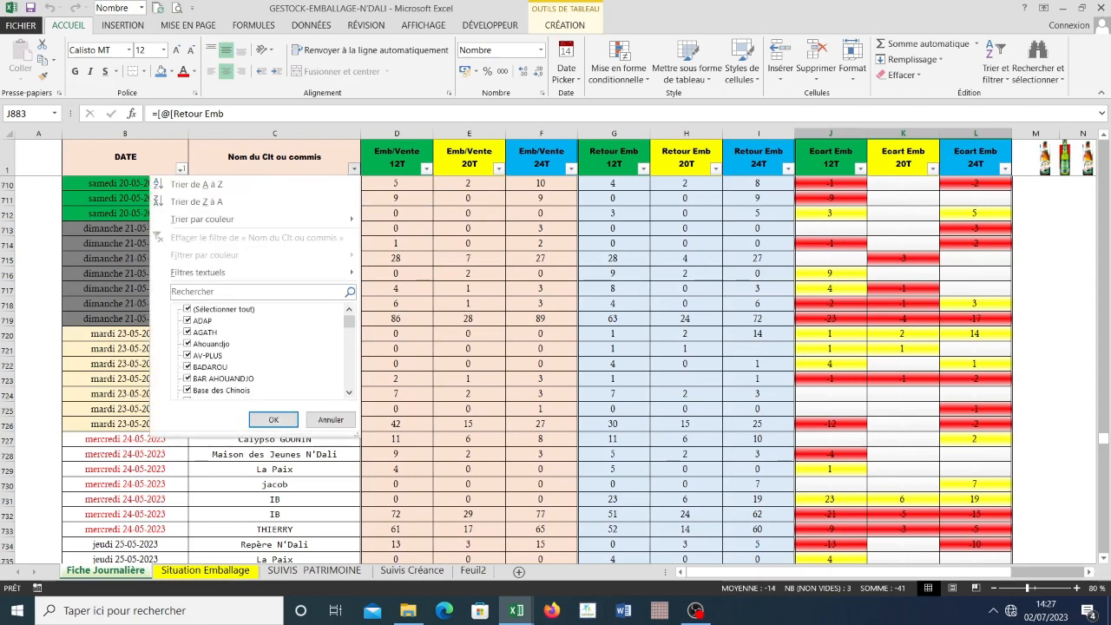
{"action": "key", "text": "Escape"}
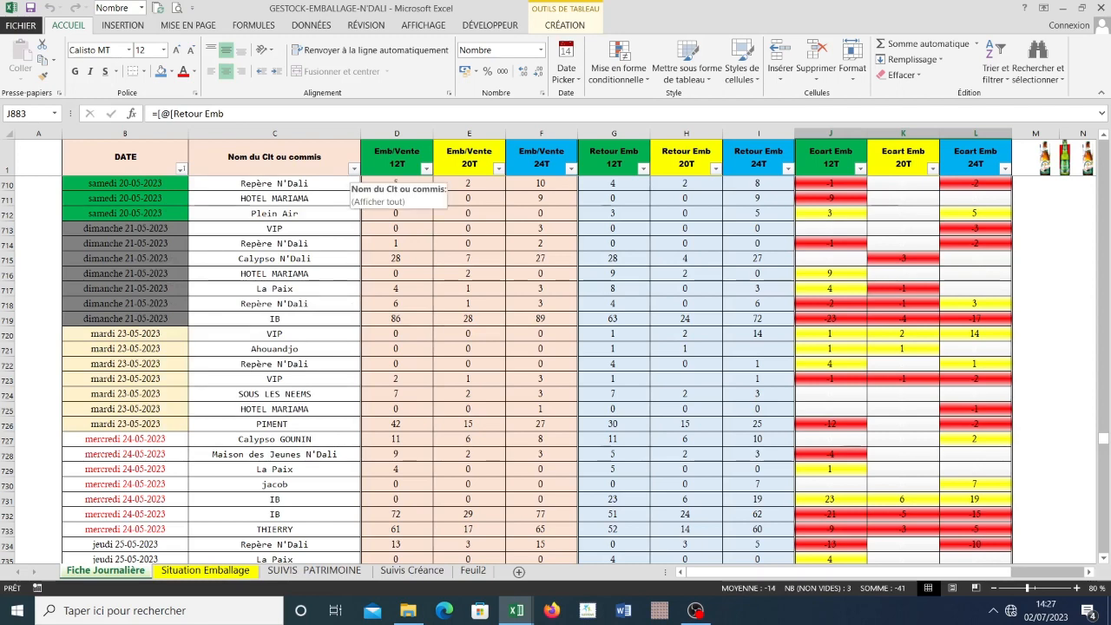
{"action": "left_click", "coordinate": [354, 168]}
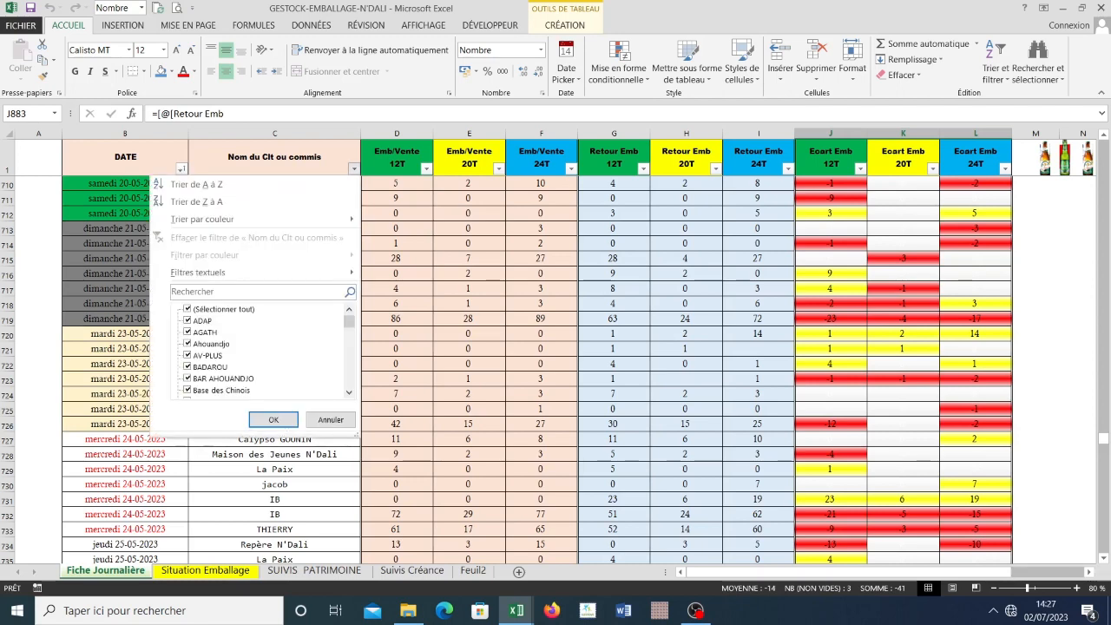
{"action": "left_click", "coordinate": [354, 169]}
{"action": "left_click", "coordinate": [353, 168]}
{"action": "scroll", "coordinate": [260, 352], "scroll_direction": "down", "scroll_amount": 10}
{"action": "scroll", "coordinate": [261, 352], "scroll_direction": "down", "scroll_amount": 6}
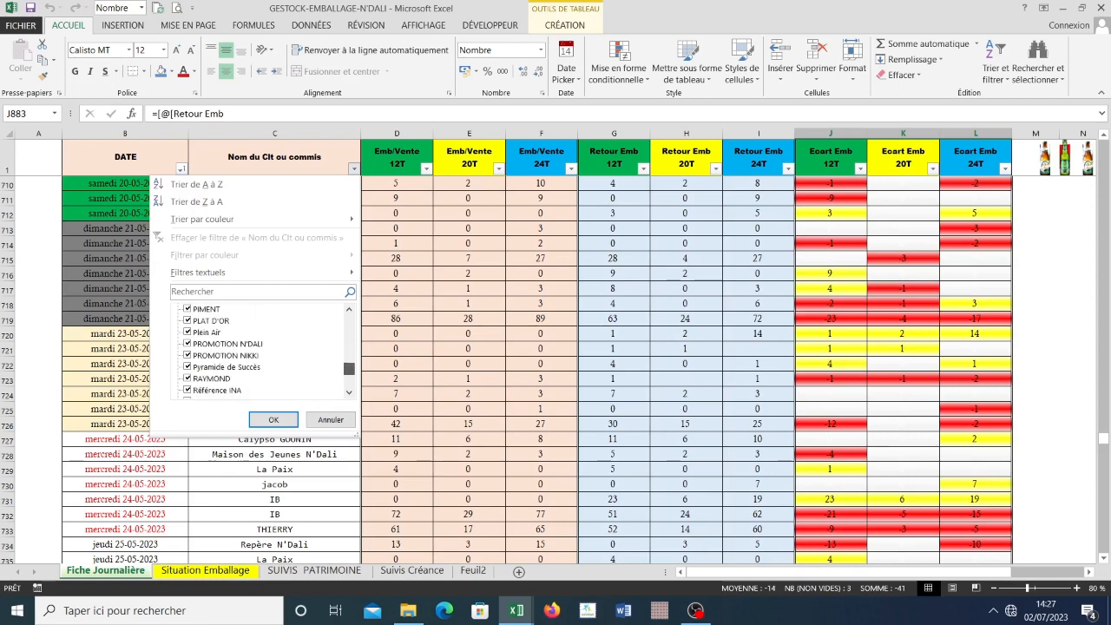
{"action": "scroll", "coordinate": [261, 352], "scroll_direction": "down", "scroll_amount": 4}
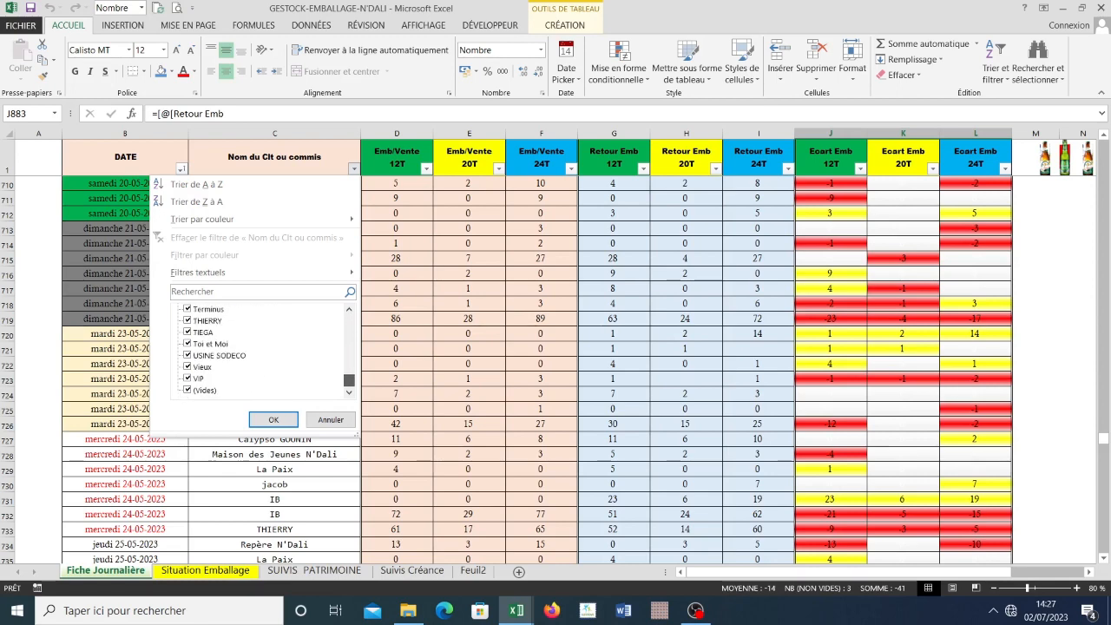
{"action": "scroll", "coordinate": [261, 351], "scroll_direction": "up", "scroll_amount": 20}
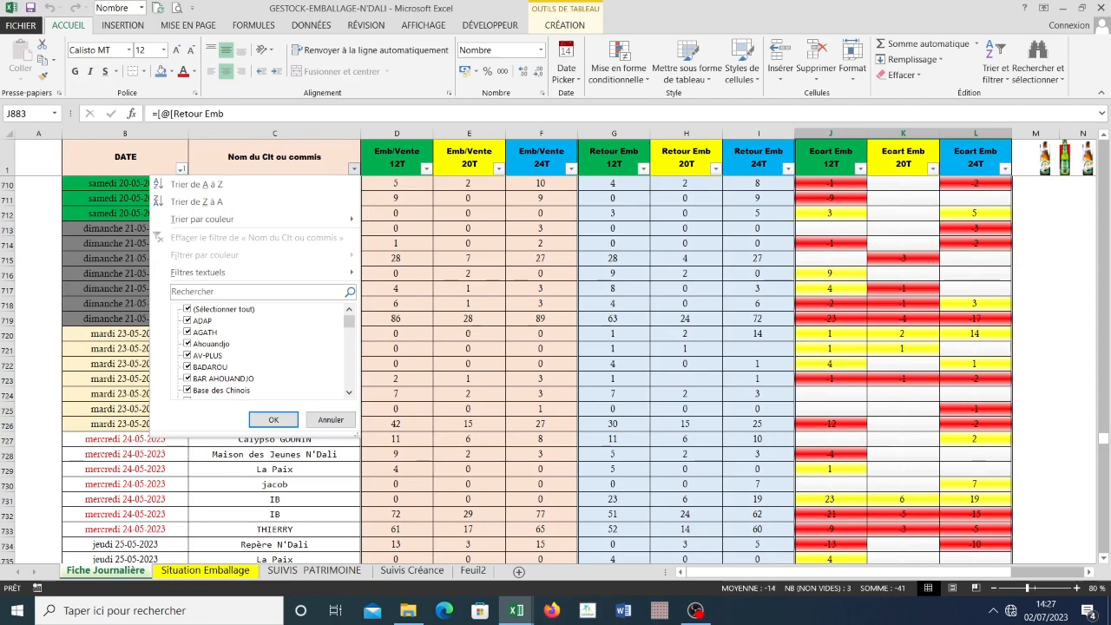
- Filter the Nom du Clt ou commis column to show only the third customer in the list
{"action": "left_click", "coordinate": [188, 310]}
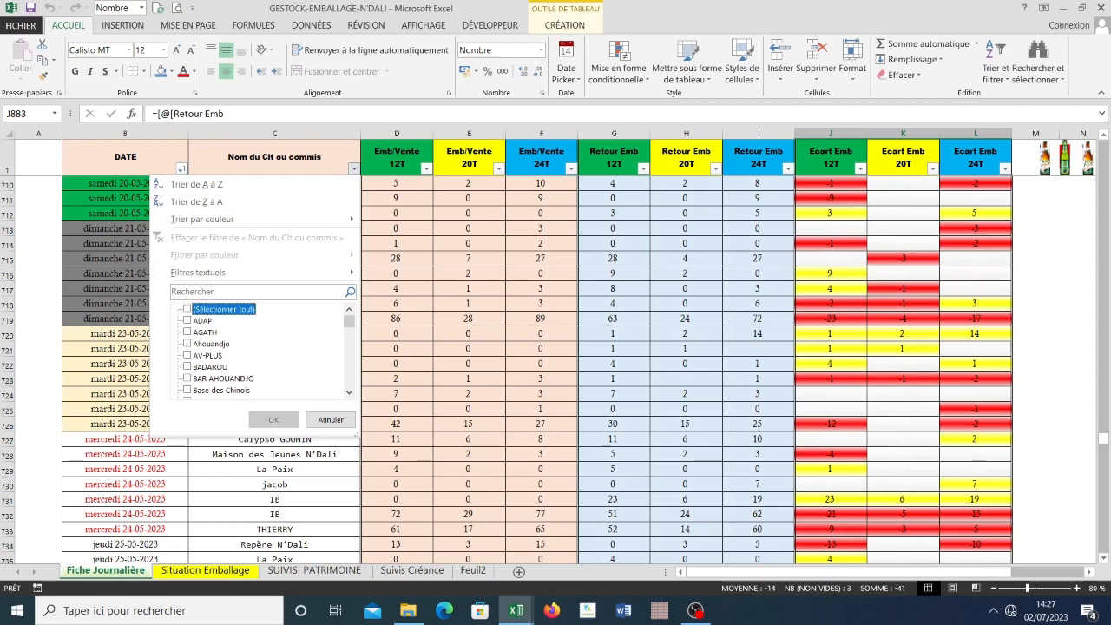
{"action": "scroll", "coordinate": [259, 351], "scroll_direction": "down", "scroll_amount": 4}
{"action": "scroll", "coordinate": [259, 352], "scroll_direction": "up", "scroll_amount": 4}
{"action": "left_click", "coordinate": [188, 321]}
{"action": "left_click", "coordinate": [274, 420]}
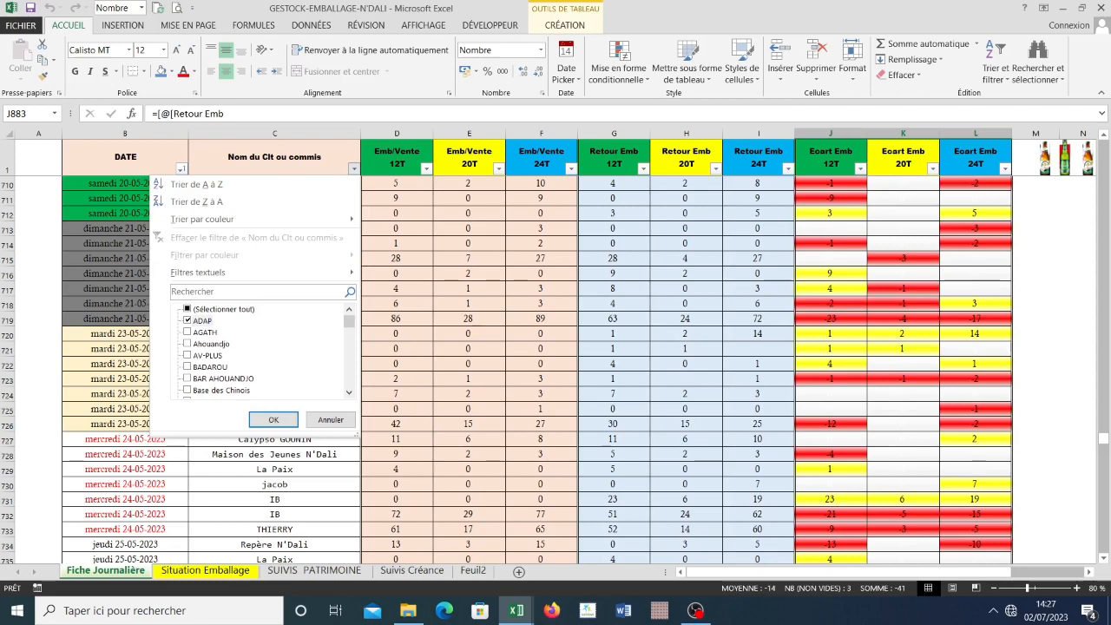
{"action": "left_click", "coordinate": [188, 320]}
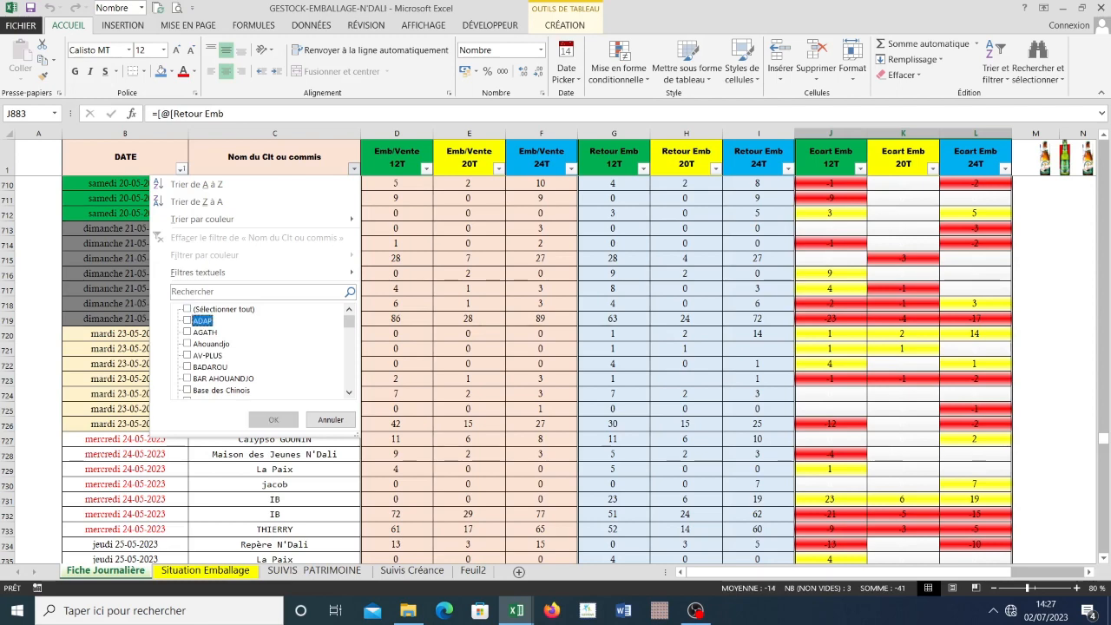
{"action": "left_click", "coordinate": [188, 344]}
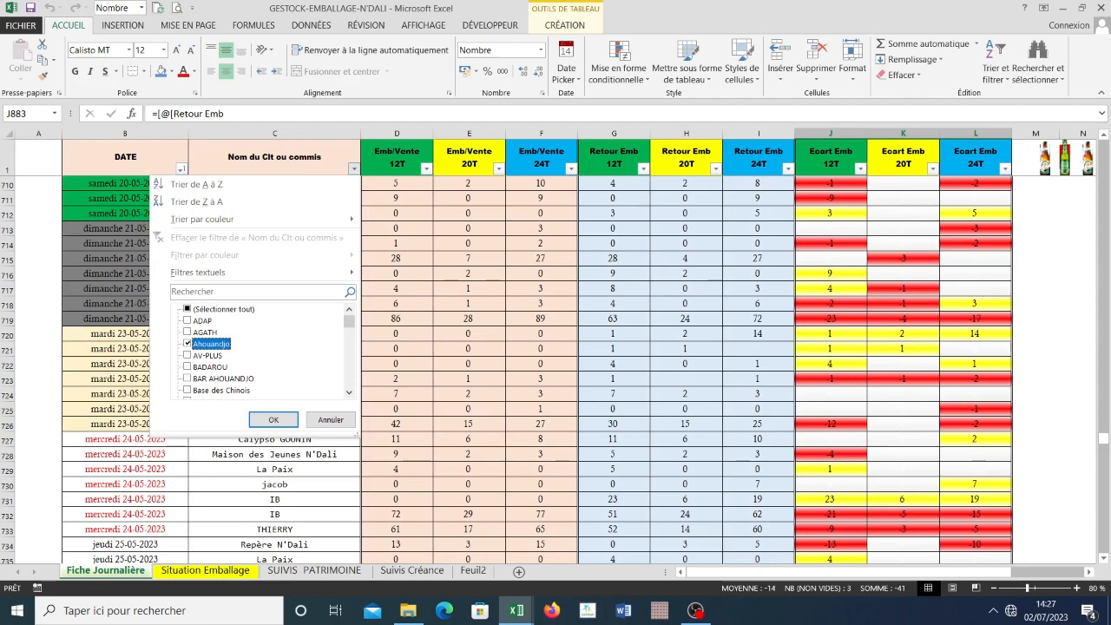
{"action": "left_click", "coordinate": [273, 420]}
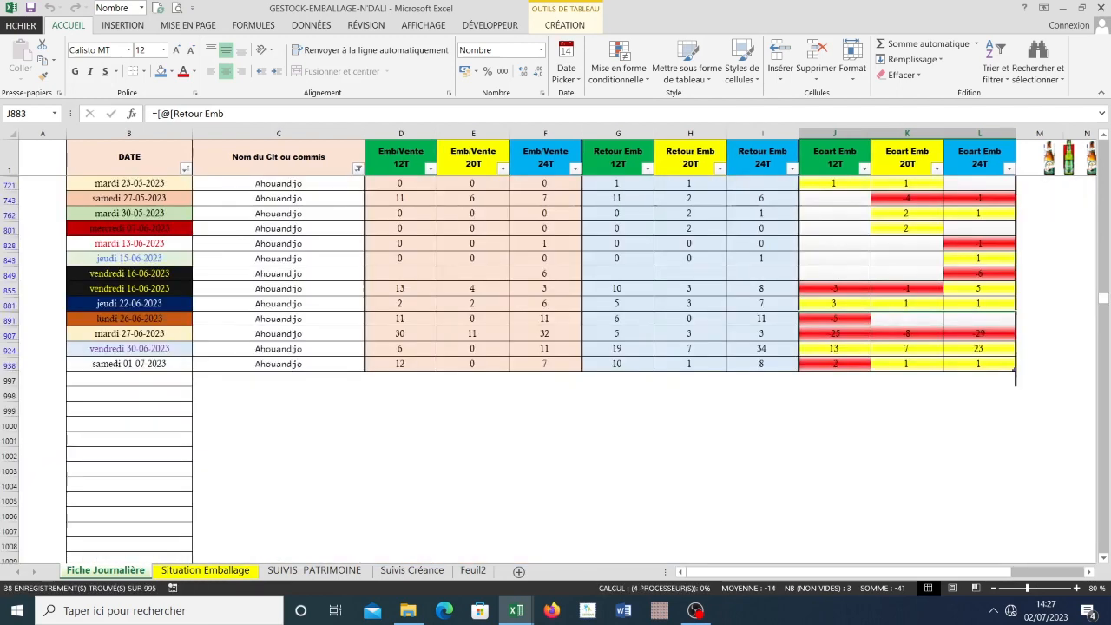
- Review the filtered customer's sales, returns and variances across the dated rows
{"action": "scroll", "coordinate": [541, 330], "scroll_direction": "up", "scroll_amount": 3}
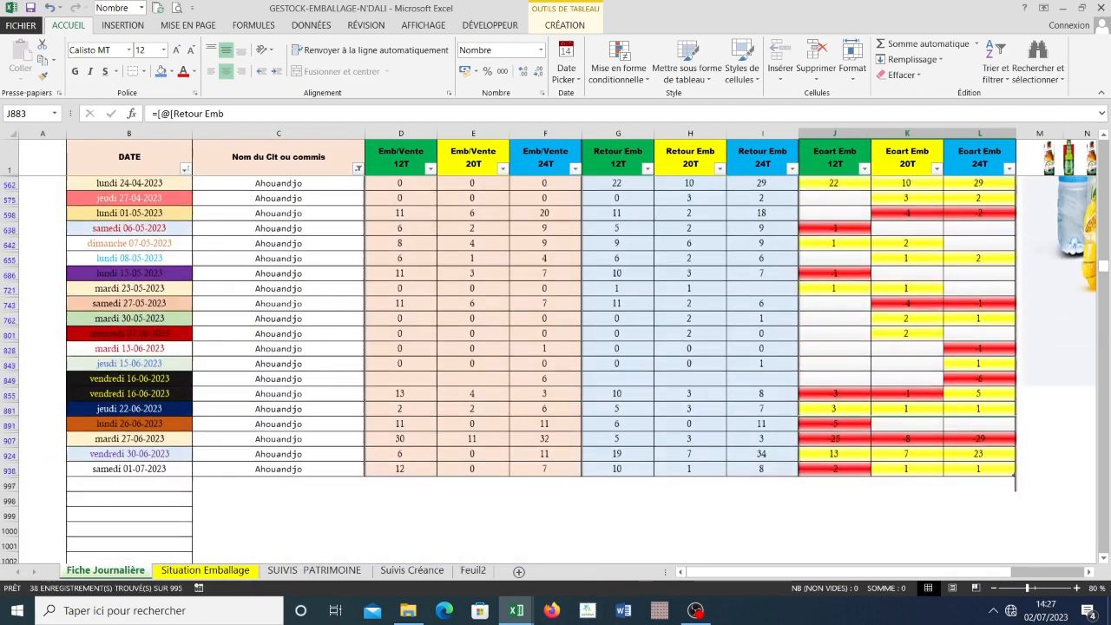
{"action": "scroll", "coordinate": [542, 347], "scroll_direction": "up", "scroll_amount": 2}
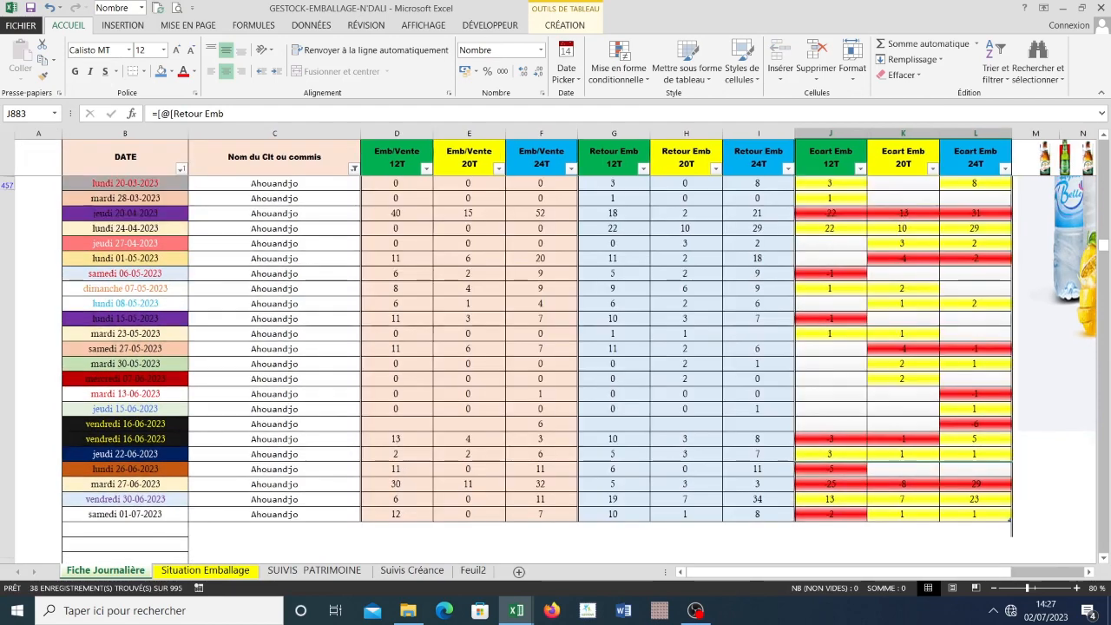
{"action": "scroll", "coordinate": [542, 347], "scroll_direction": "up", "scroll_amount": 4}
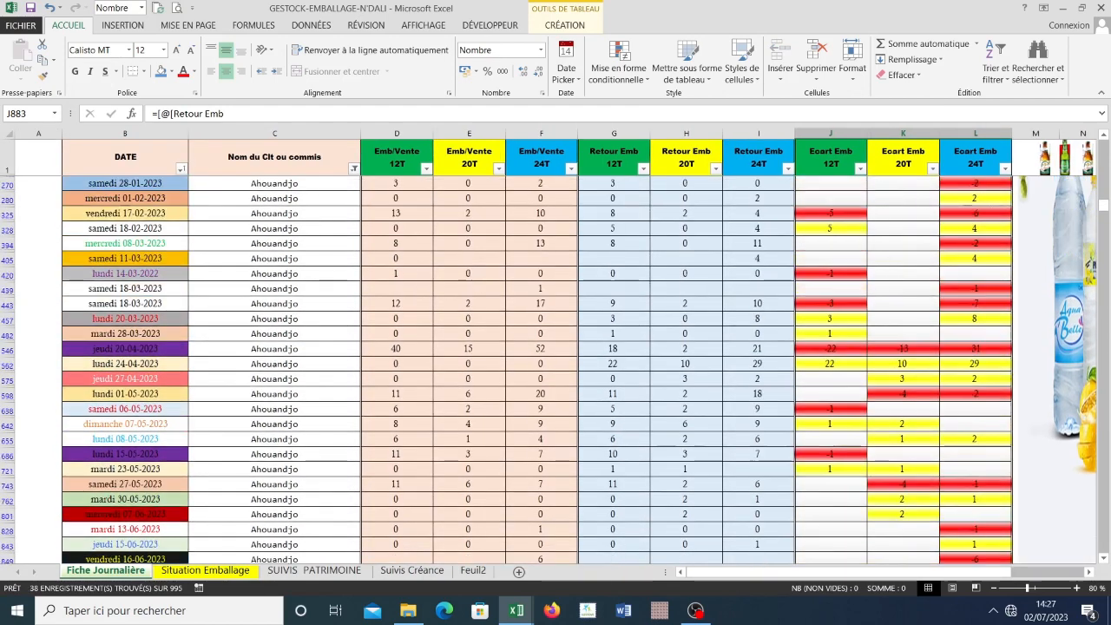
{"action": "scroll", "coordinate": [542, 347], "scroll_direction": "up", "scroll_amount": 1}
{"action": "left_click_drag", "start_coordinate": [274, 228], "coordinate": [275, 529]}
{"action": "scroll", "coordinate": [275, 521], "scroll_direction": "down", "scroll_amount": 2}
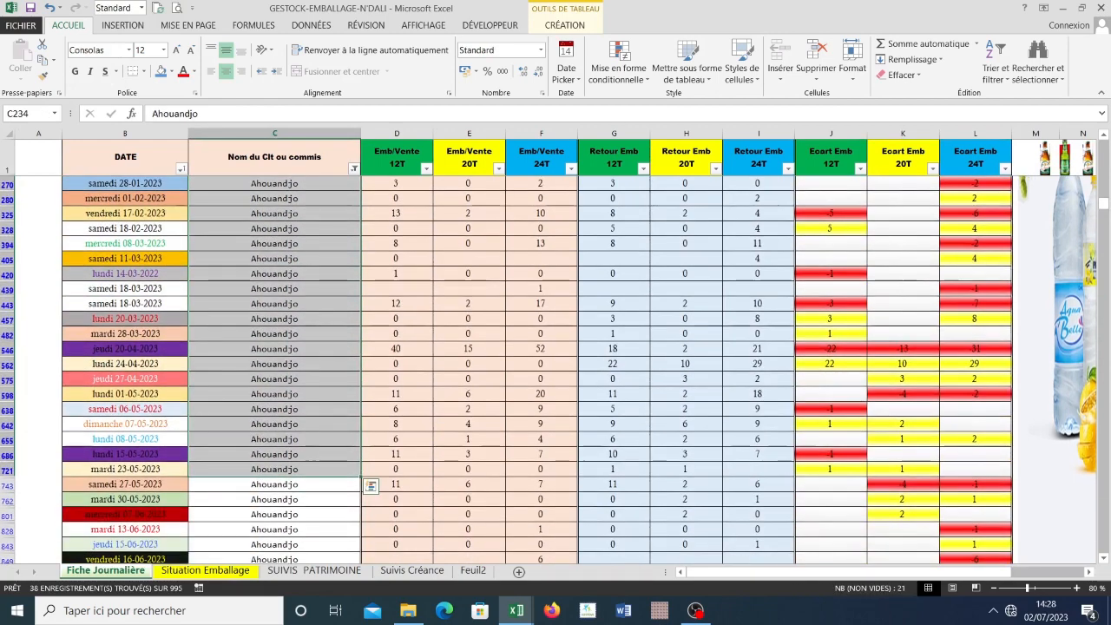
{"action": "left_click", "coordinate": [274, 259]}
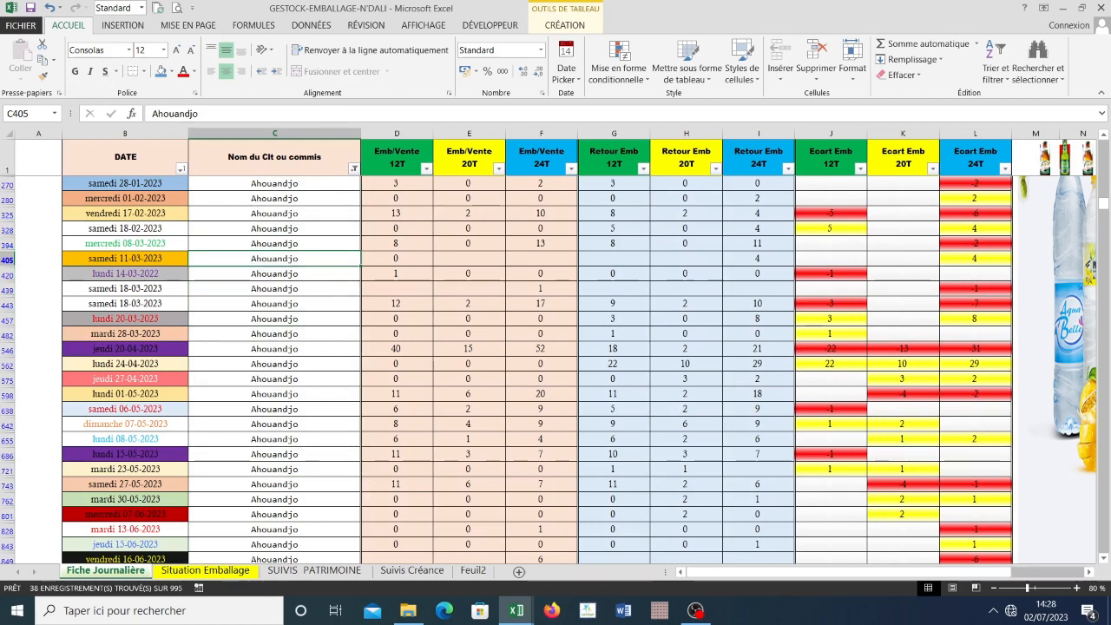
{"action": "scroll", "coordinate": [556, 364], "scroll_direction": "down", "scroll_amount": 1}
- Reapply the customer filter with the same selection and look over the customer's most recent rows
{"action": "left_click", "coordinate": [354, 168]}
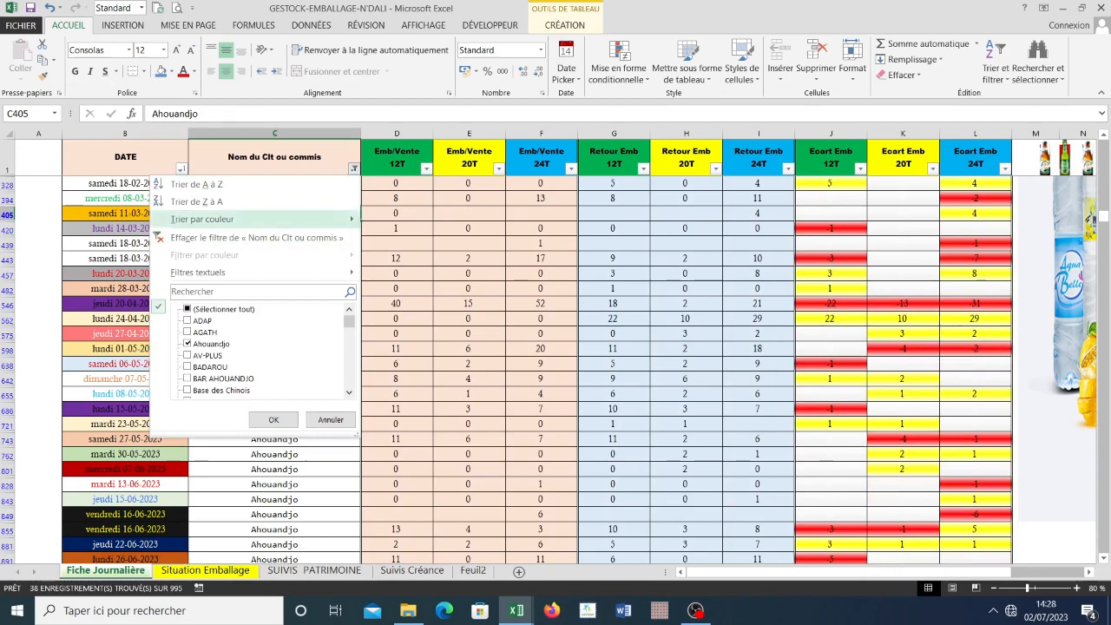
{"action": "left_click", "coordinate": [273, 420]}
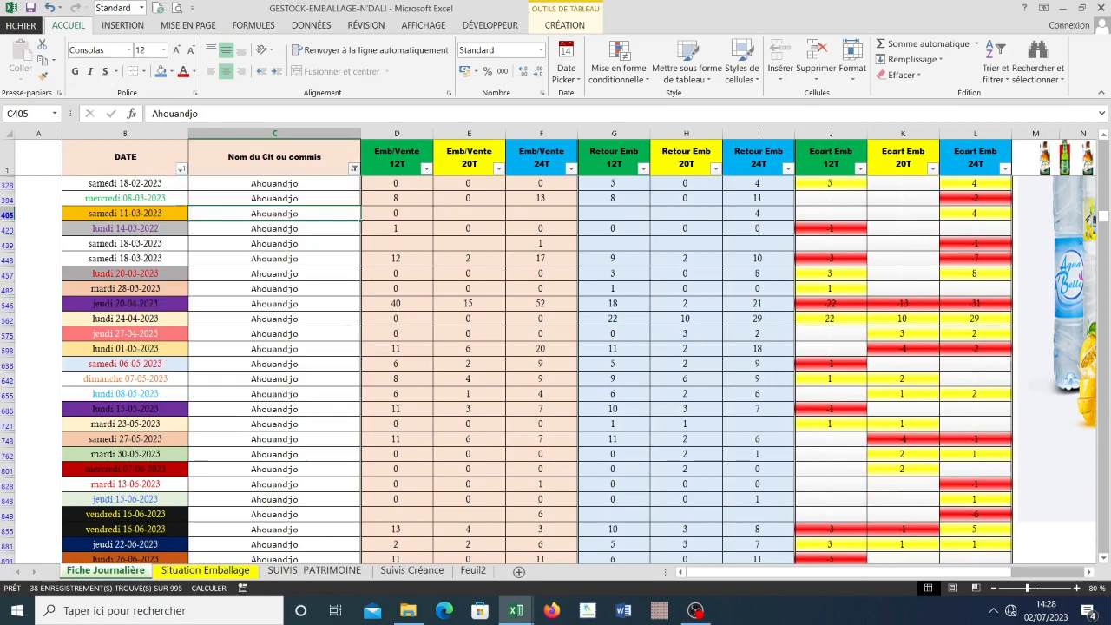
{"action": "scroll", "coordinate": [556, 365], "scroll_direction": "down", "scroll_amount": 2}
{"action": "scroll", "coordinate": [555, 365], "scroll_direction": "down", "scroll_amount": 2}
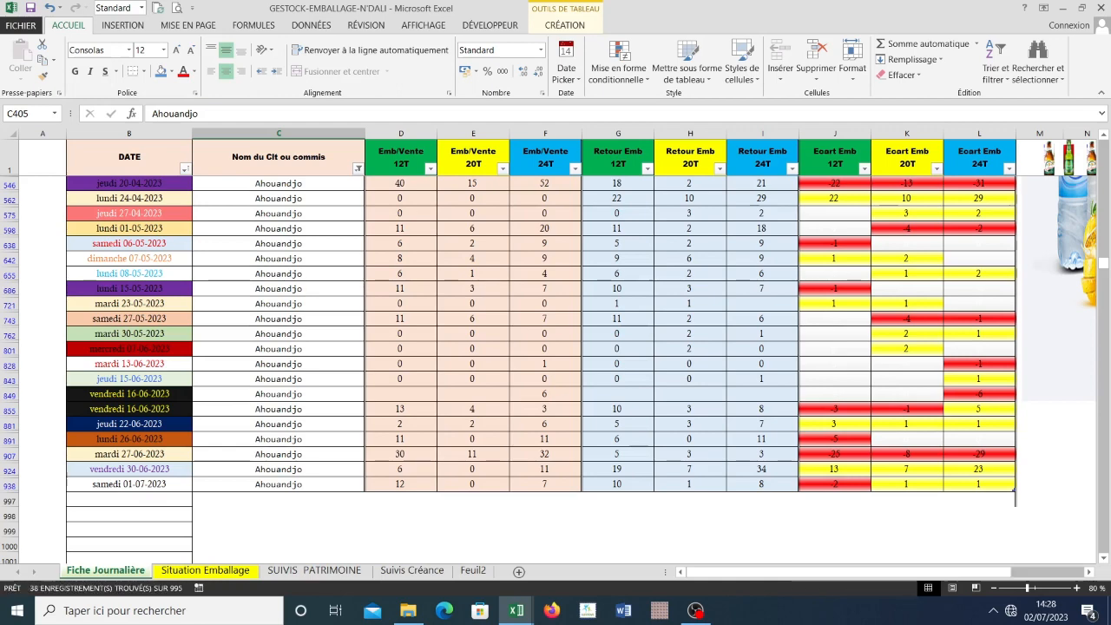
- Expand the 2023 group in the DATE column's filter and look through its months
{"action": "left_click", "coordinate": [186, 169]}
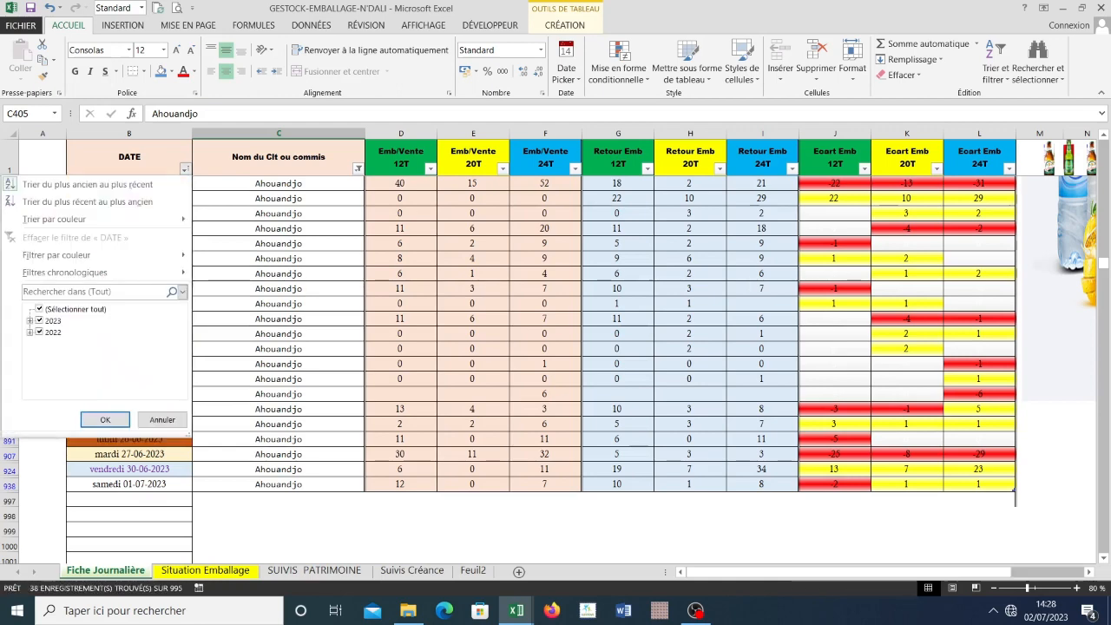
{"action": "left_click", "coordinate": [29, 321]}
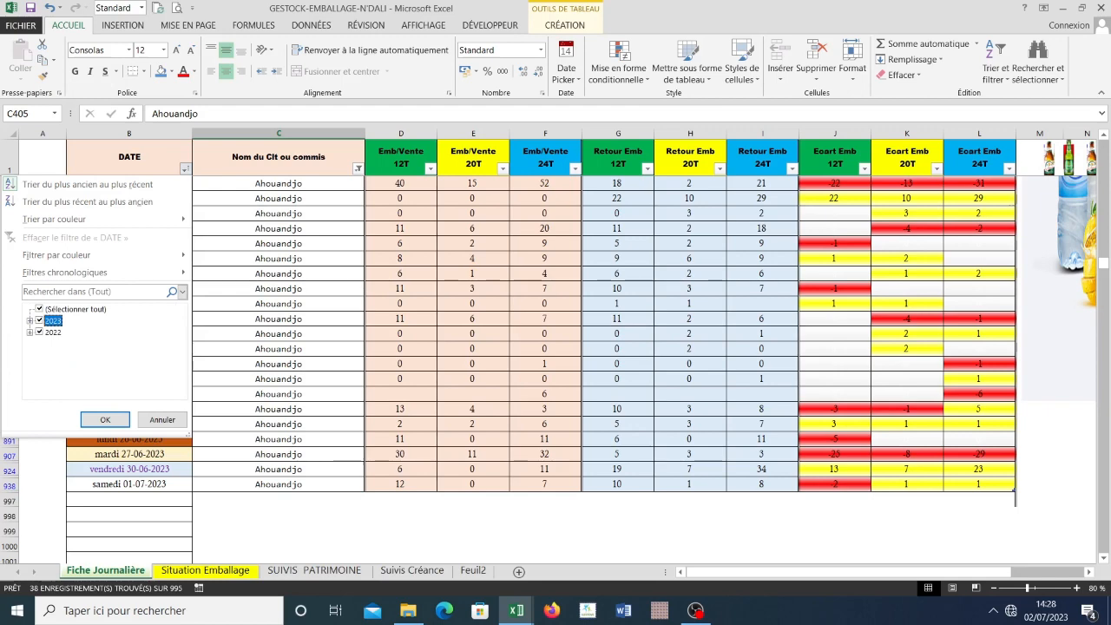
{"action": "left_click", "coordinate": [29, 332]}
{"action": "left_click", "coordinate": [30, 332]}
{"action": "left_click", "coordinate": [29, 321]}
{"action": "scroll", "coordinate": [101, 350], "scroll_direction": "down", "scroll_amount": 1}
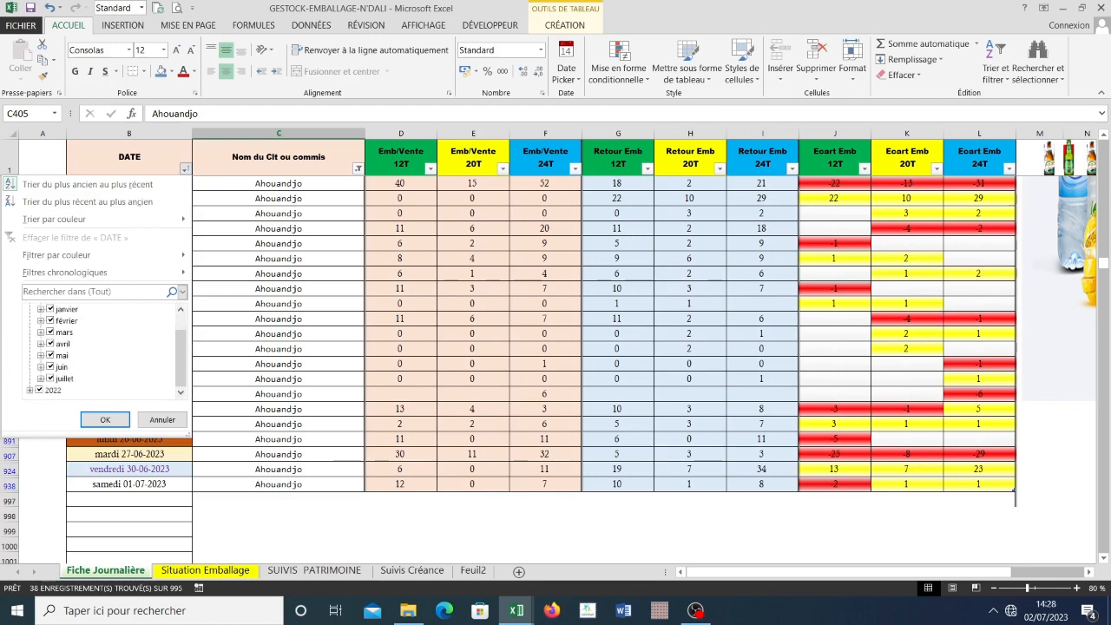
{"action": "scroll", "coordinate": [101, 349], "scroll_direction": "up", "scroll_amount": 1}
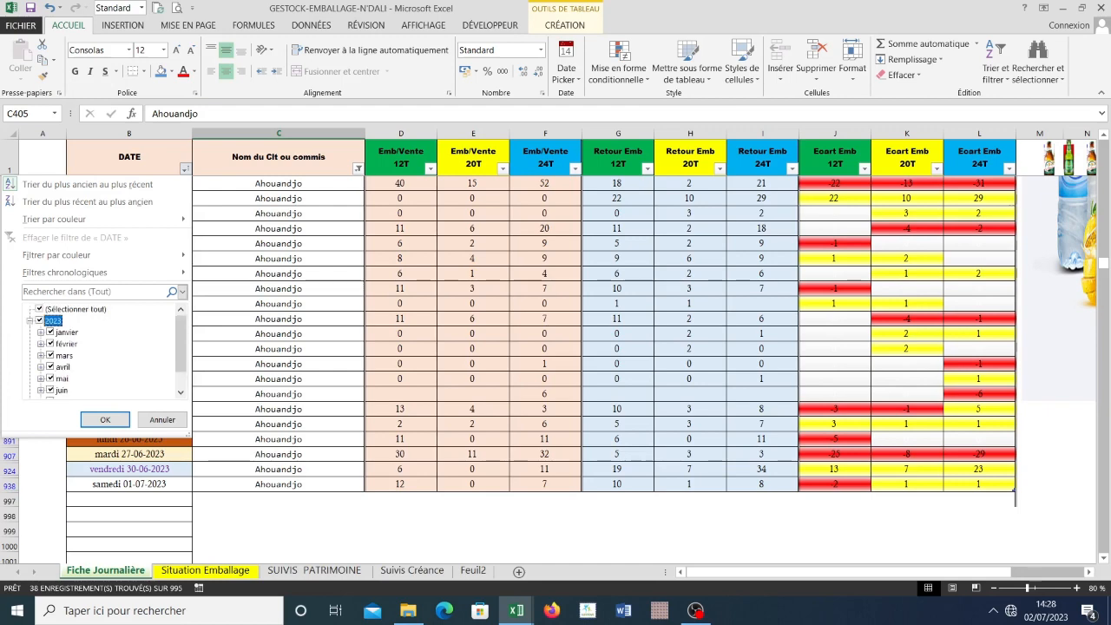
{"action": "scroll", "coordinate": [101, 350], "scroll_direction": "down", "scroll_amount": 1}
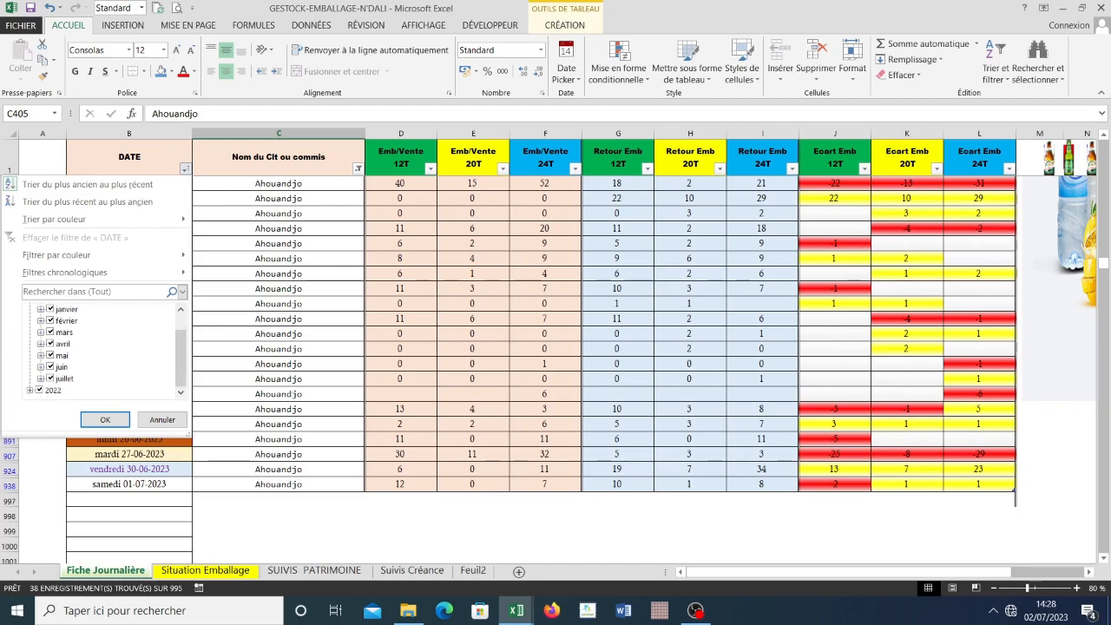
- Filter the DATE column to show only the records for juin 2023
{"action": "left_click", "coordinate": [50, 378]}
{"action": "scroll", "coordinate": [101, 350], "scroll_direction": "up", "scroll_amount": 1}
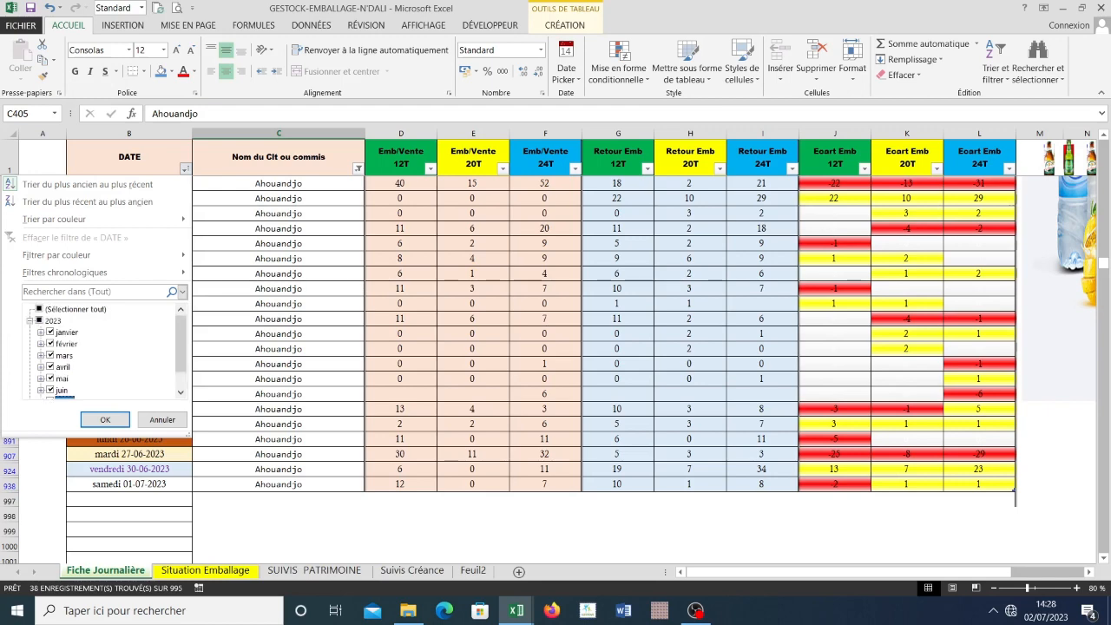
{"action": "left_click", "coordinate": [40, 309]}
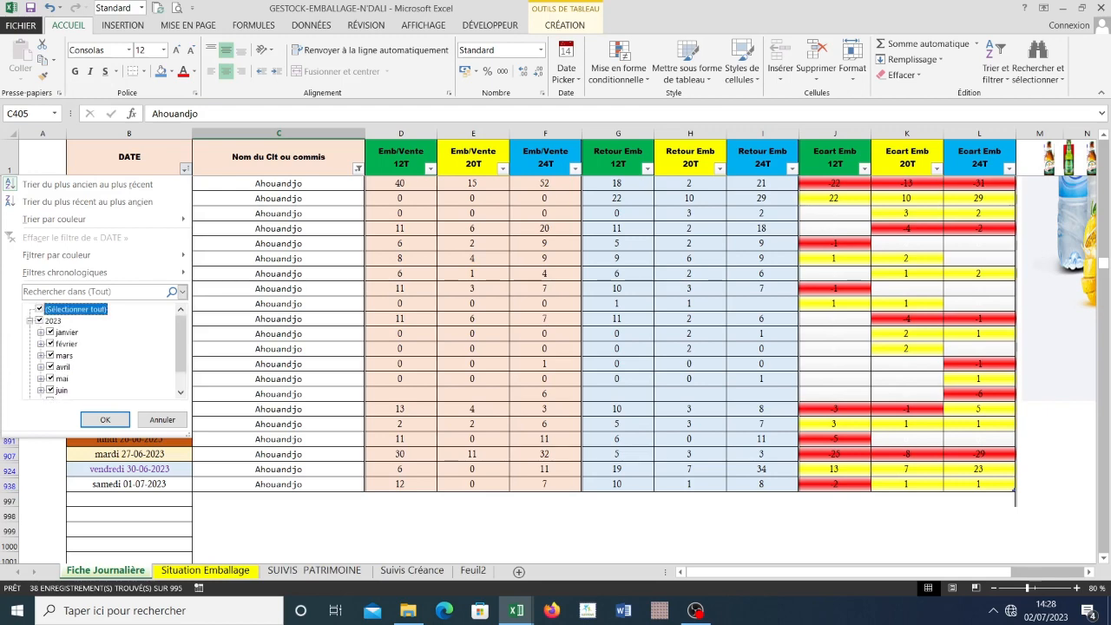
{"action": "left_click", "coordinate": [39, 309]}
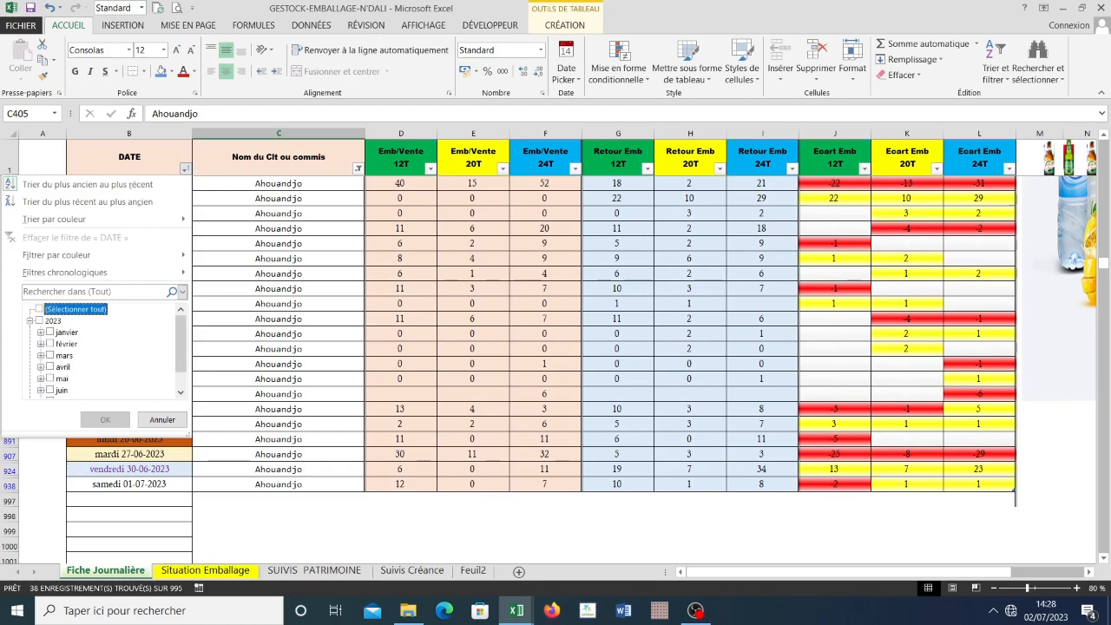
{"action": "scroll", "coordinate": [101, 350], "scroll_direction": "down", "scroll_amount": 1}
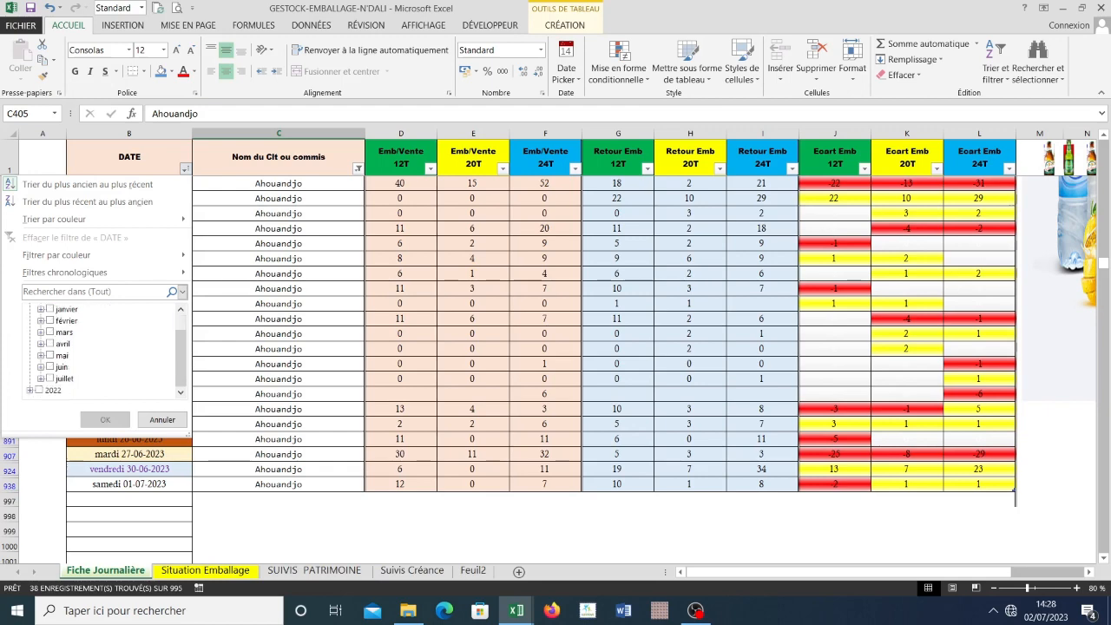
{"action": "left_click", "coordinate": [50, 367]}
{"action": "key", "text": "Return"}
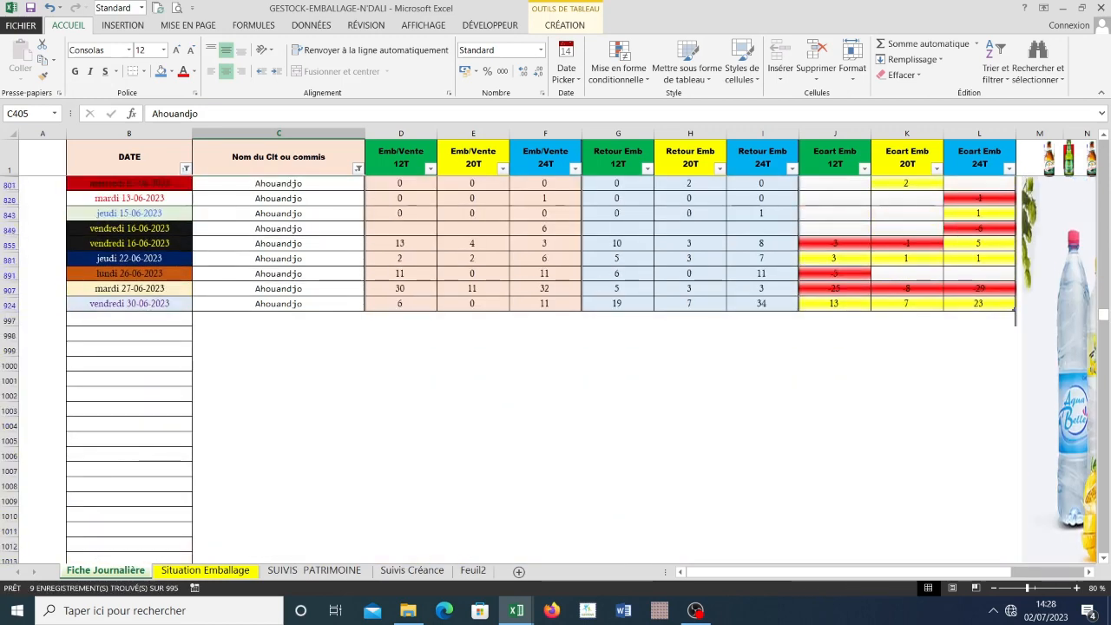
{"action": "left_click", "coordinate": [279, 243]}
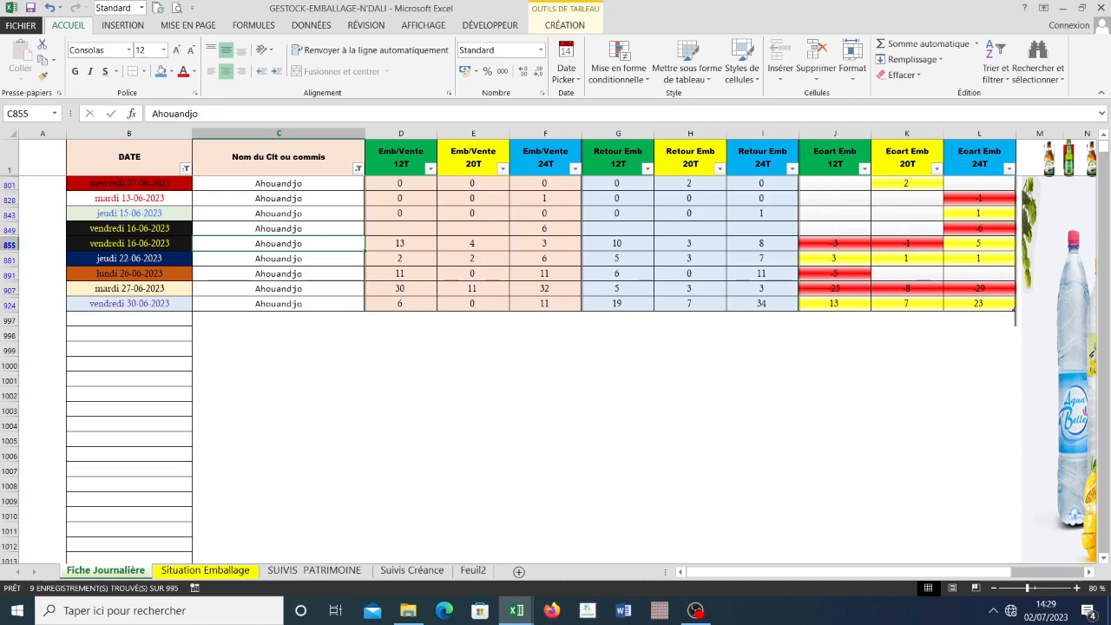
- Reselect all dates in the DATE column's filter
{"action": "left_click", "coordinate": [185, 168]}
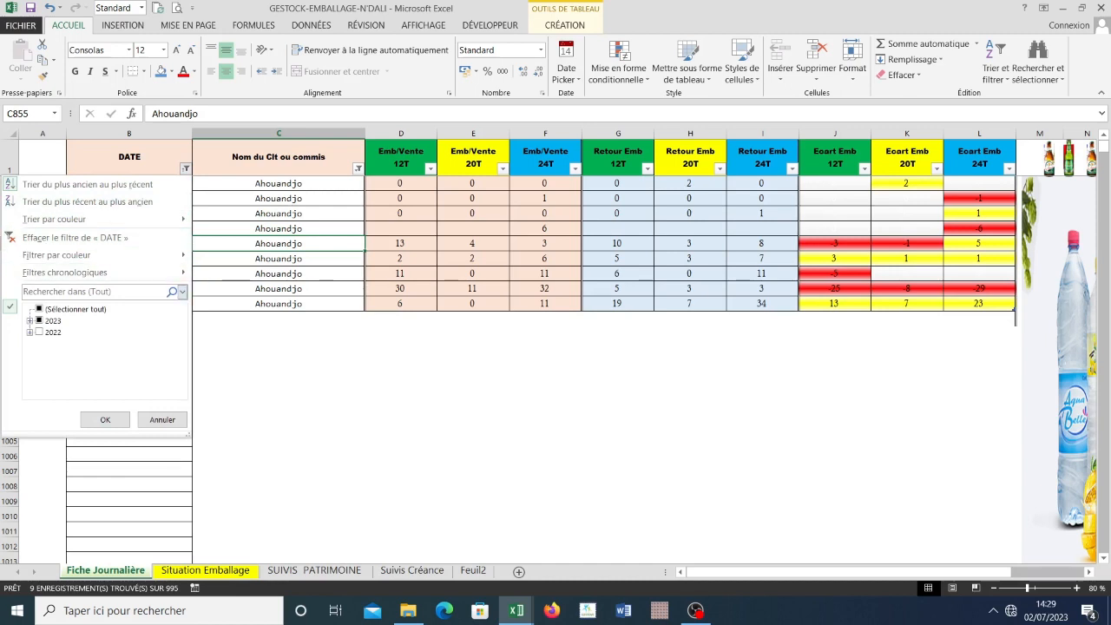
{"action": "left_click", "coordinate": [39, 309]}
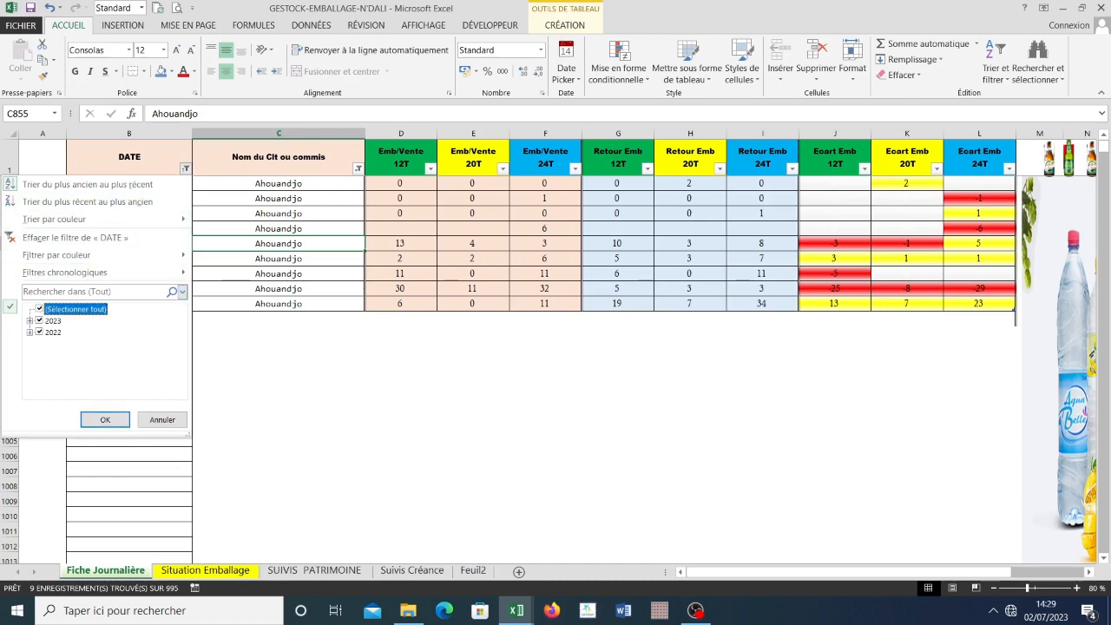
{"action": "left_click", "coordinate": [105, 419]}
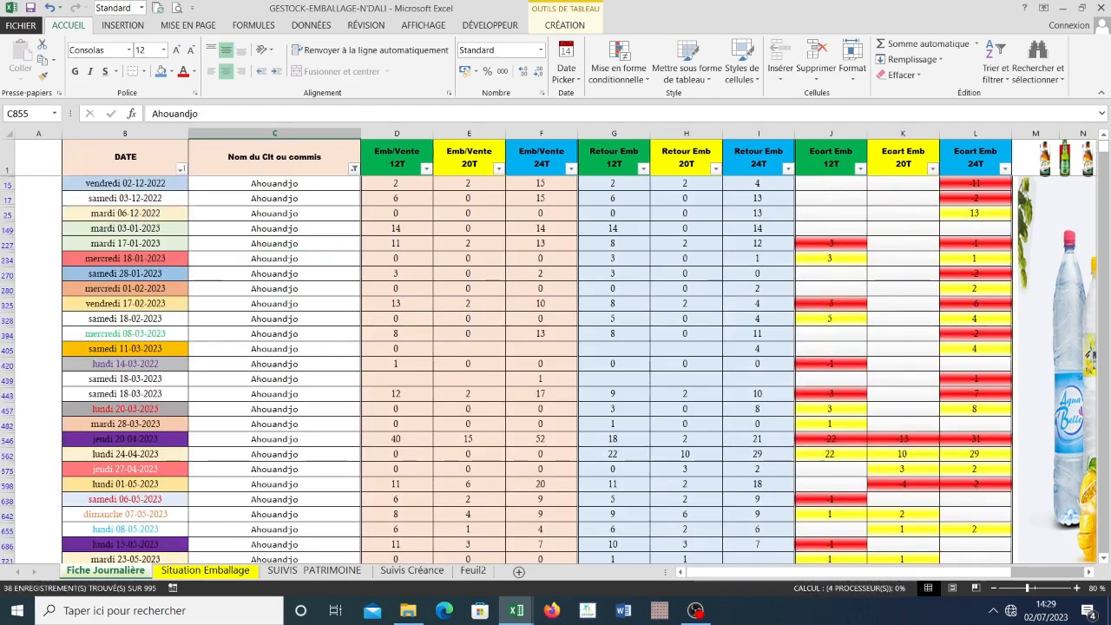
- Reselect all customers in the Nom du Clt ou commis filter, including blanks, and look over the full list of daily records
{"action": "left_click", "coordinate": [355, 169]}
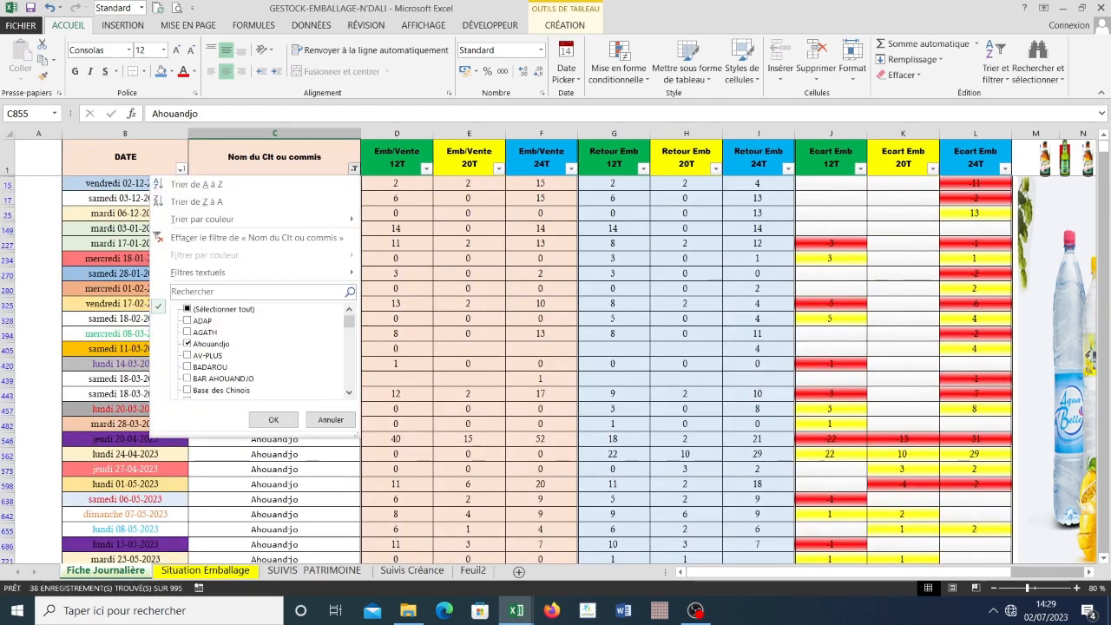
{"action": "left_click", "coordinate": [187, 309]}
{"action": "scroll", "coordinate": [260, 347], "scroll_direction": "down", "scroll_amount": 10}
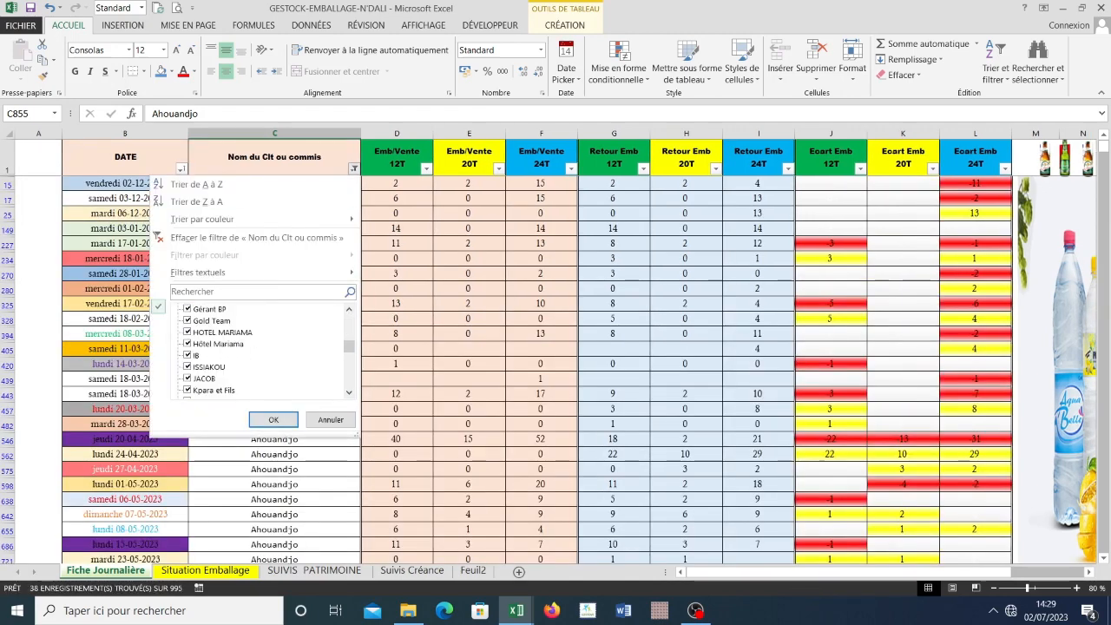
{"action": "scroll", "coordinate": [260, 347], "scroll_direction": "down", "scroll_amount": 2}
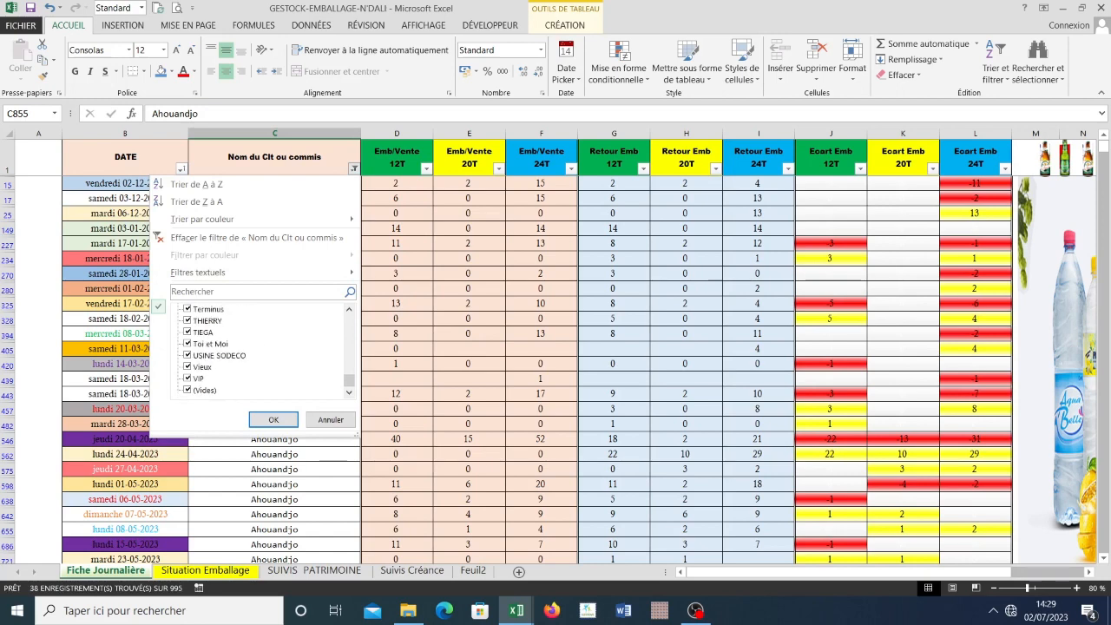
{"action": "left_click", "coordinate": [188, 391]}
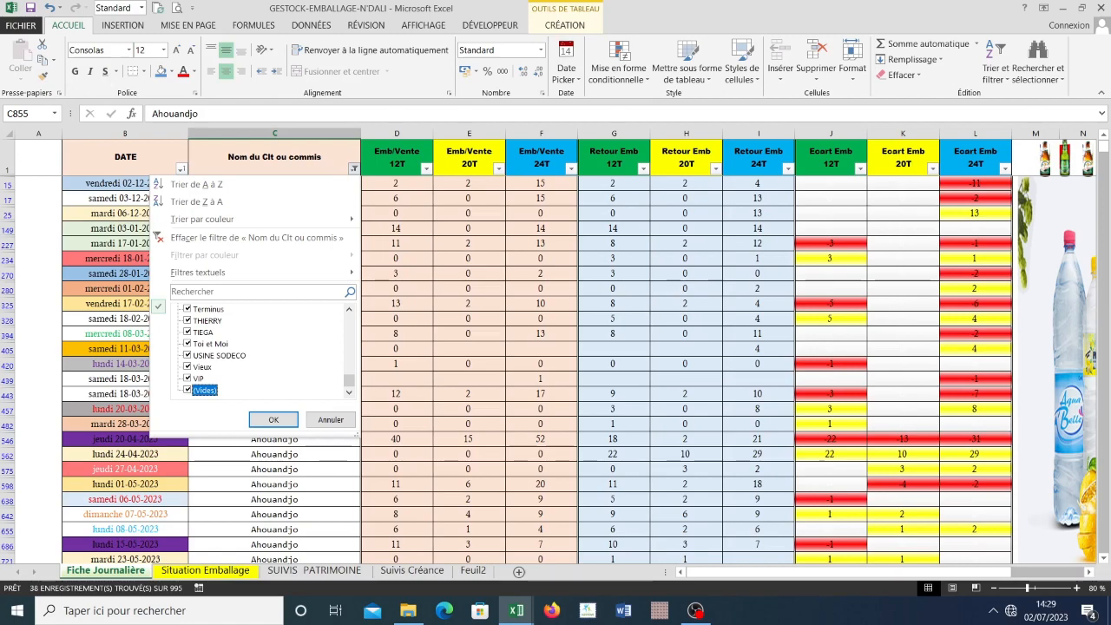
{"action": "key", "text": "Return"}
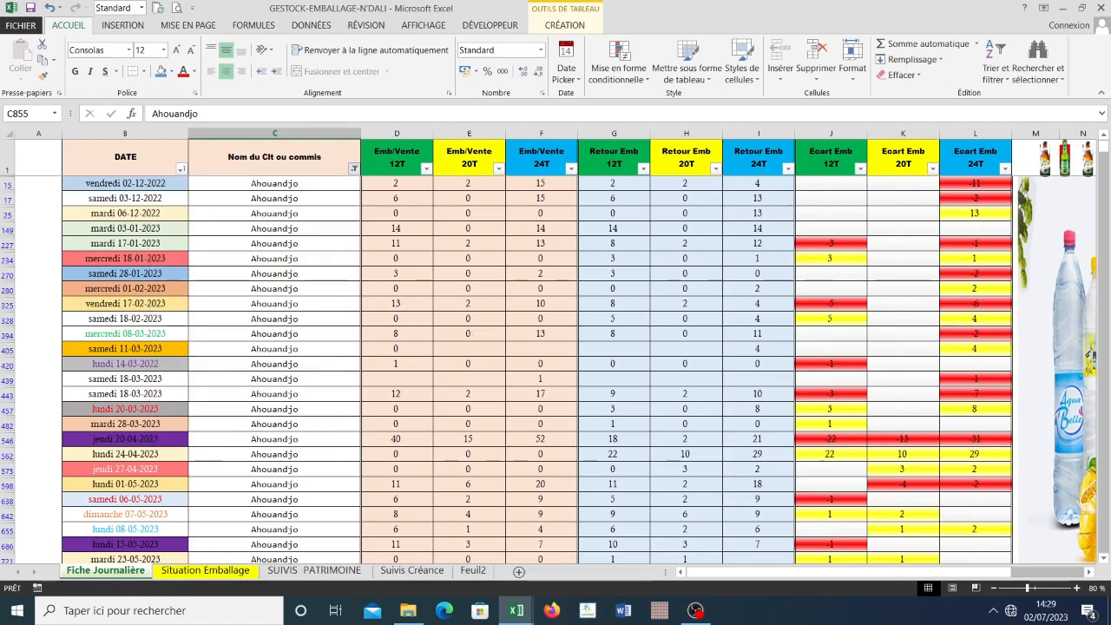
{"action": "scroll", "coordinate": [539, 369], "scroll_direction": "down", "scroll_amount": 20}
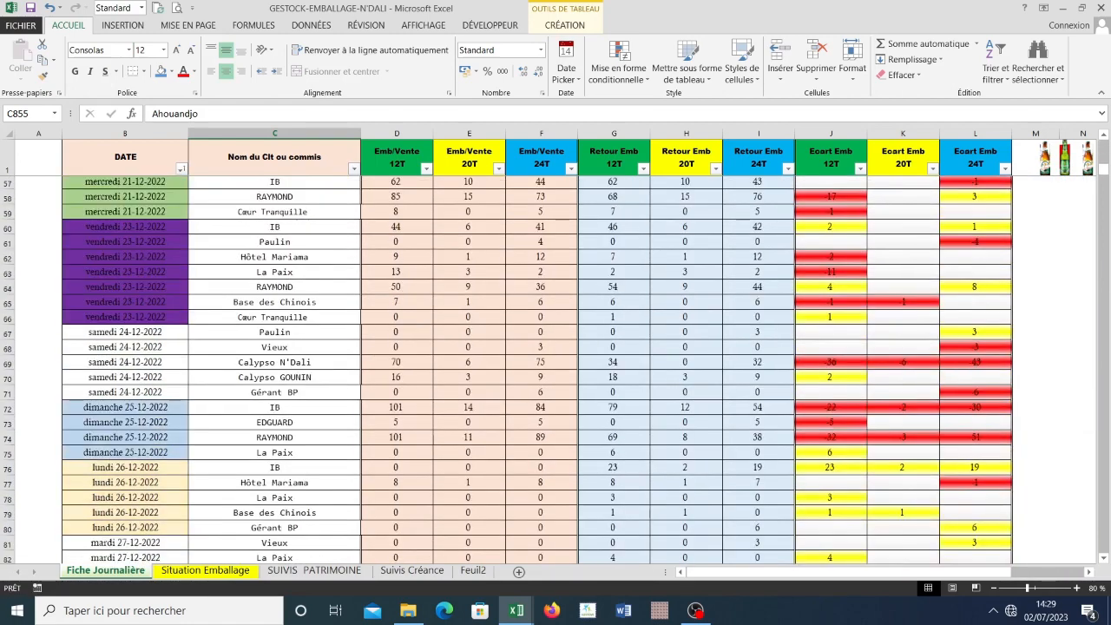
{"action": "scroll", "coordinate": [538, 369], "scroll_direction": "down", "scroll_amount": 11}
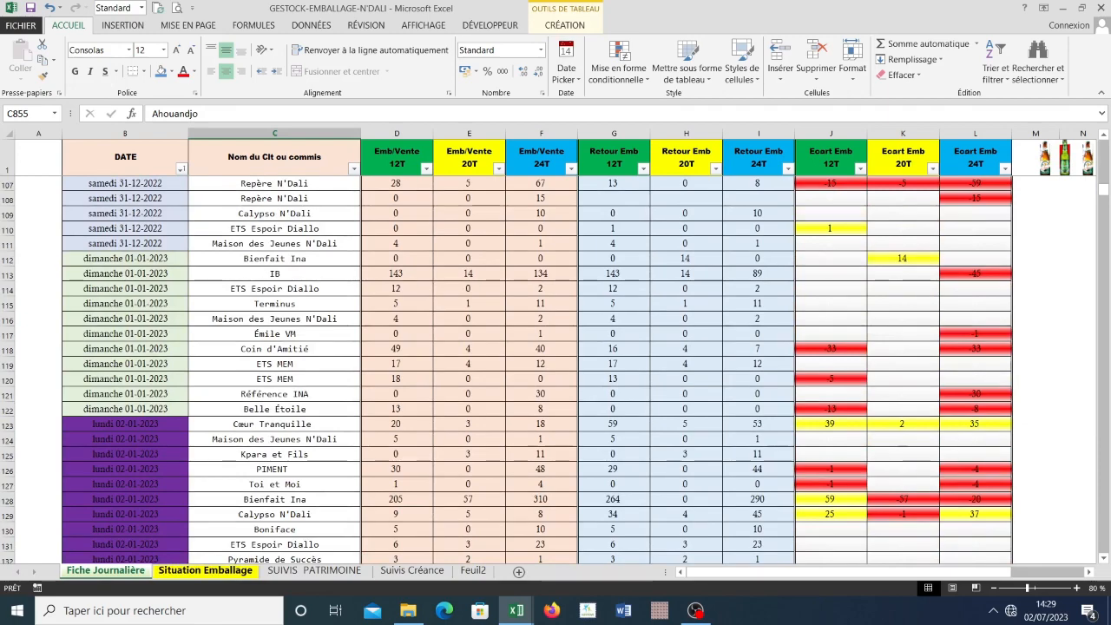
- Review each customer's packaging sales, returns and outstanding balances down to the Total row on the Situation Emballage sheet
{"action": "left_click", "coordinate": [205, 571]}
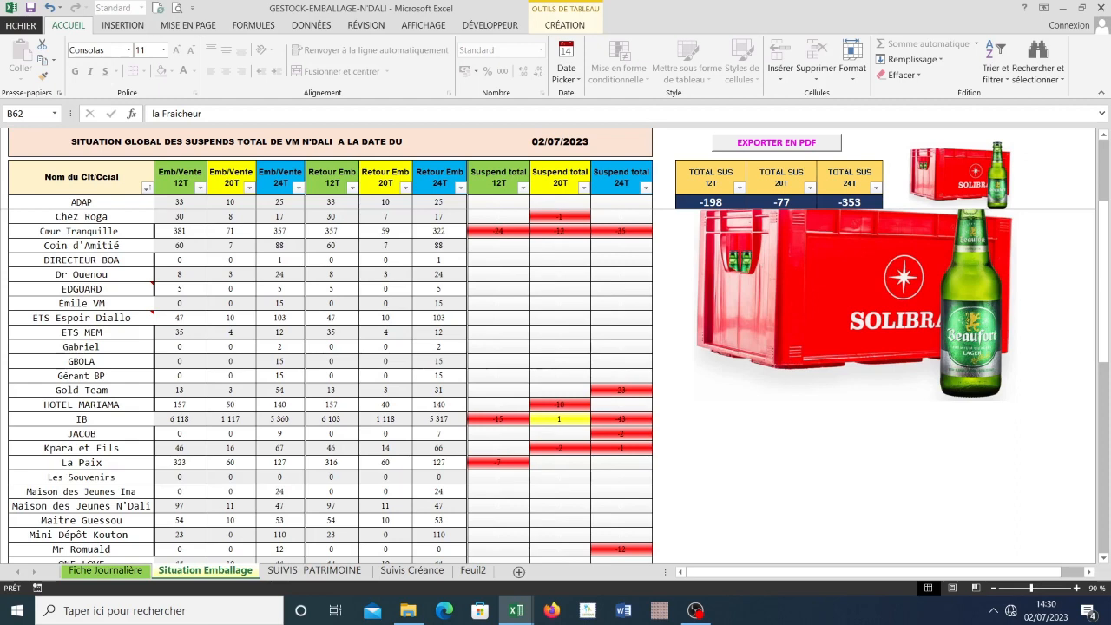
{"action": "scroll", "coordinate": [329, 382], "scroll_direction": "up", "scroll_amount": 3}
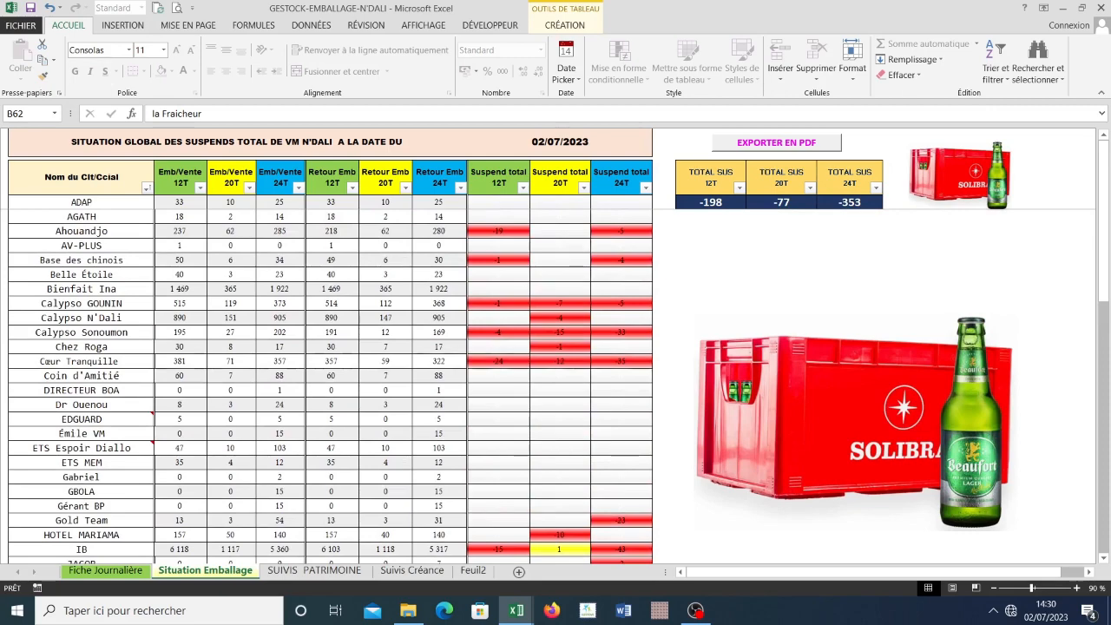
{"action": "scroll", "coordinate": [330, 382], "scroll_direction": "down", "scroll_amount": 3}
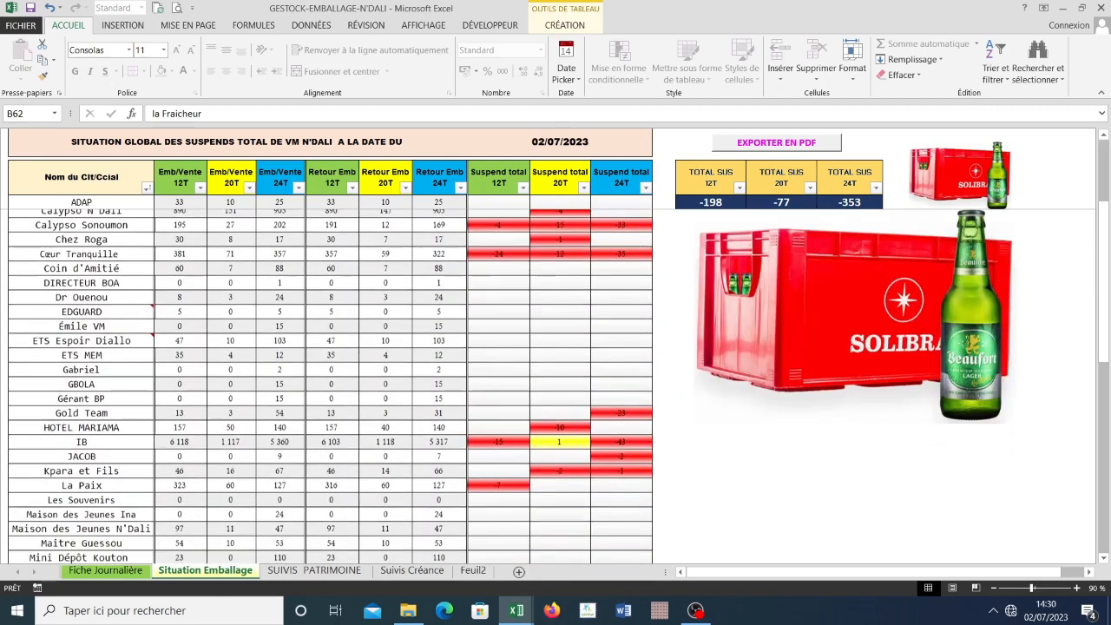
{"action": "scroll", "coordinate": [330, 382], "scroll_direction": "down", "scroll_amount": 5}
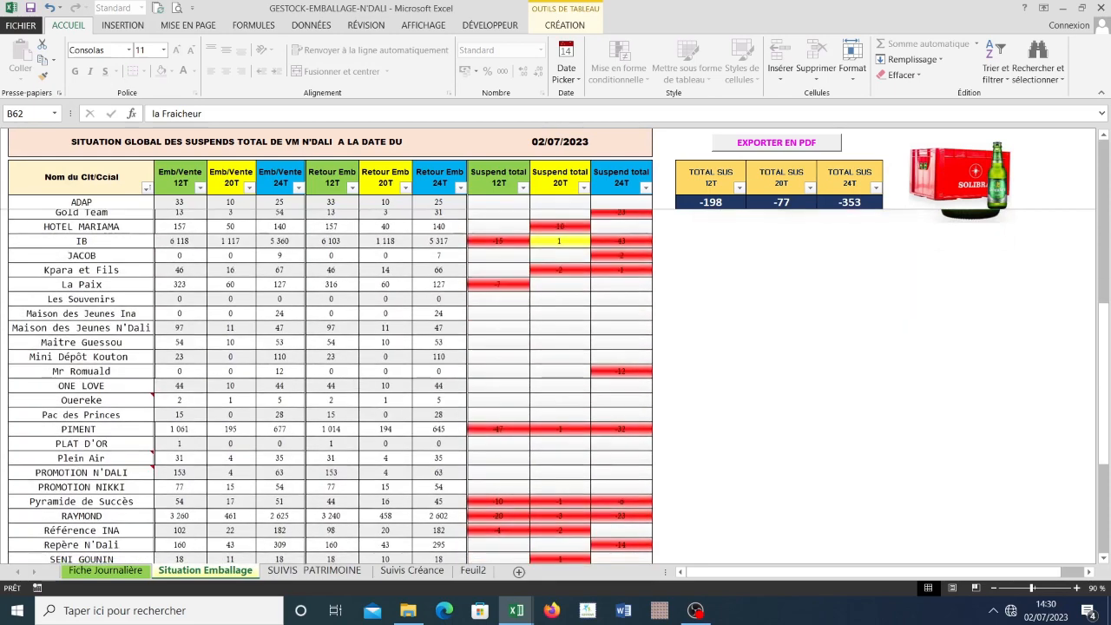
{"action": "scroll", "coordinate": [330, 382], "scroll_direction": "down", "scroll_amount": 3}
{"action": "scroll", "coordinate": [330, 382], "scroll_direction": "down", "scroll_amount": 2}
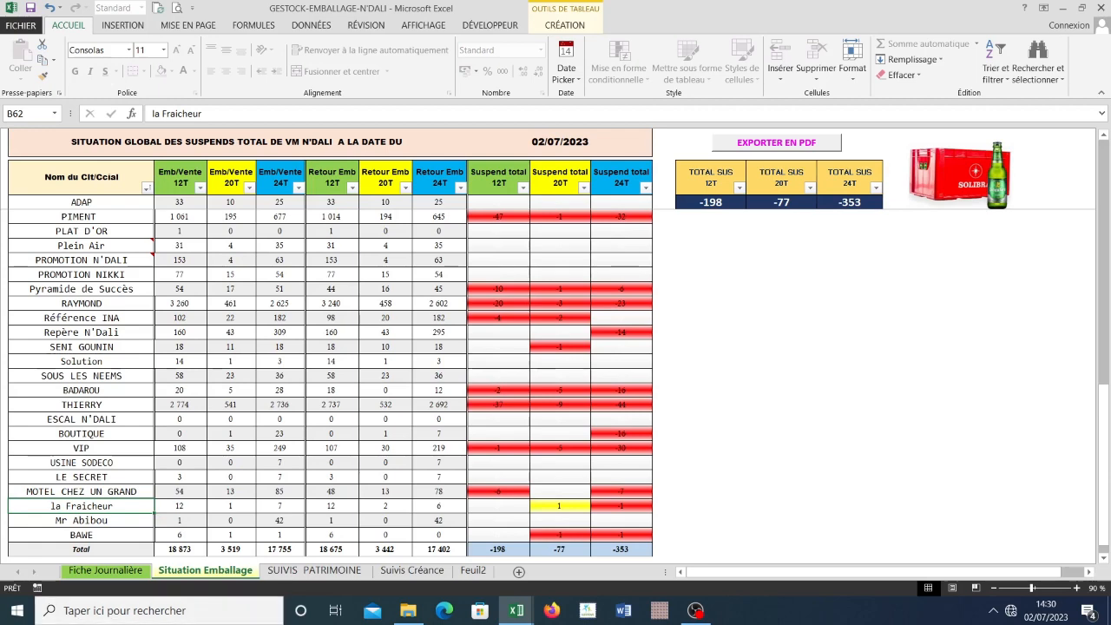
- Return to the Fiche Journalière sheet and switch to the Classeur2 workbook with the new tracking sheet
{"action": "left_click", "coordinate": [105, 570]}
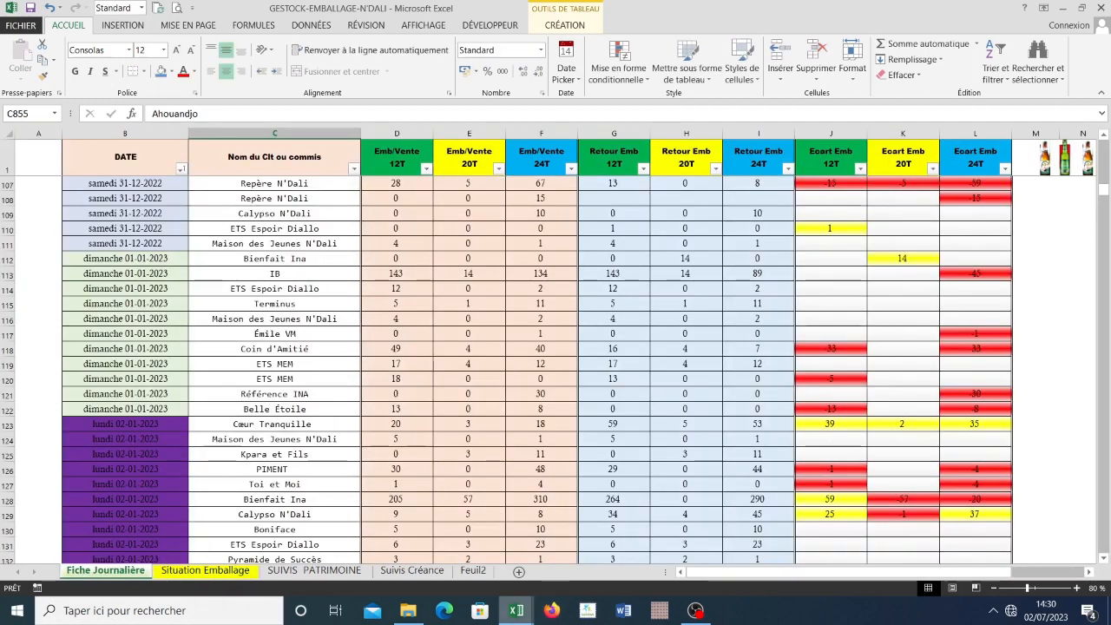
{"action": "mouse_move", "coordinate": [517, 610]}
{"action": "left_click", "coordinate": [594, 540]}
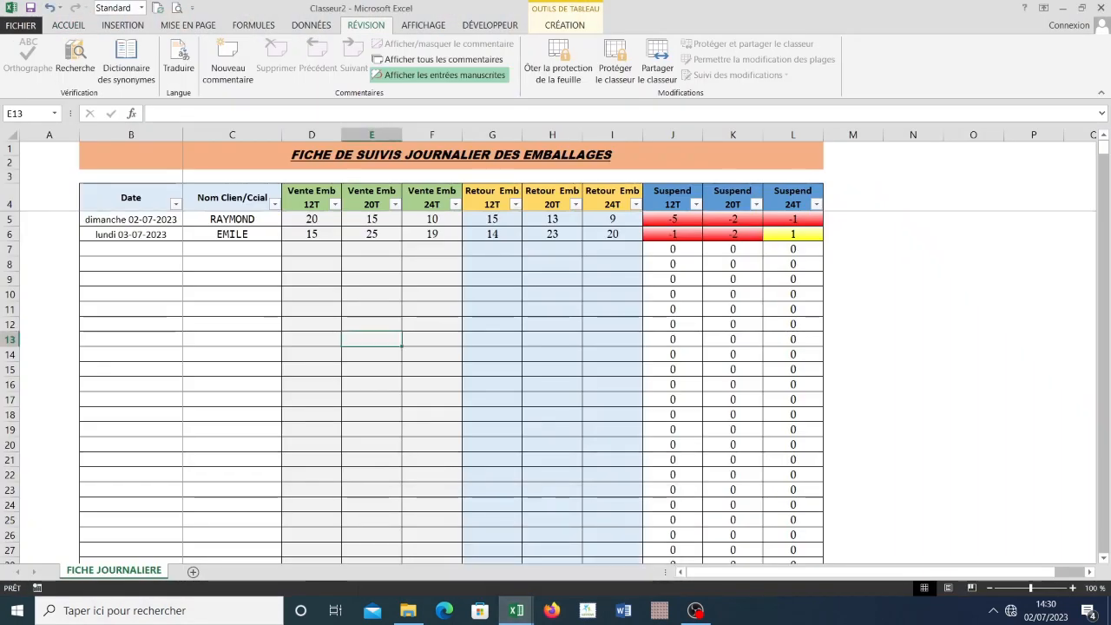
{"action": "left_click", "coordinate": [232, 339]}
{"action": "left_click", "coordinate": [131, 250]}
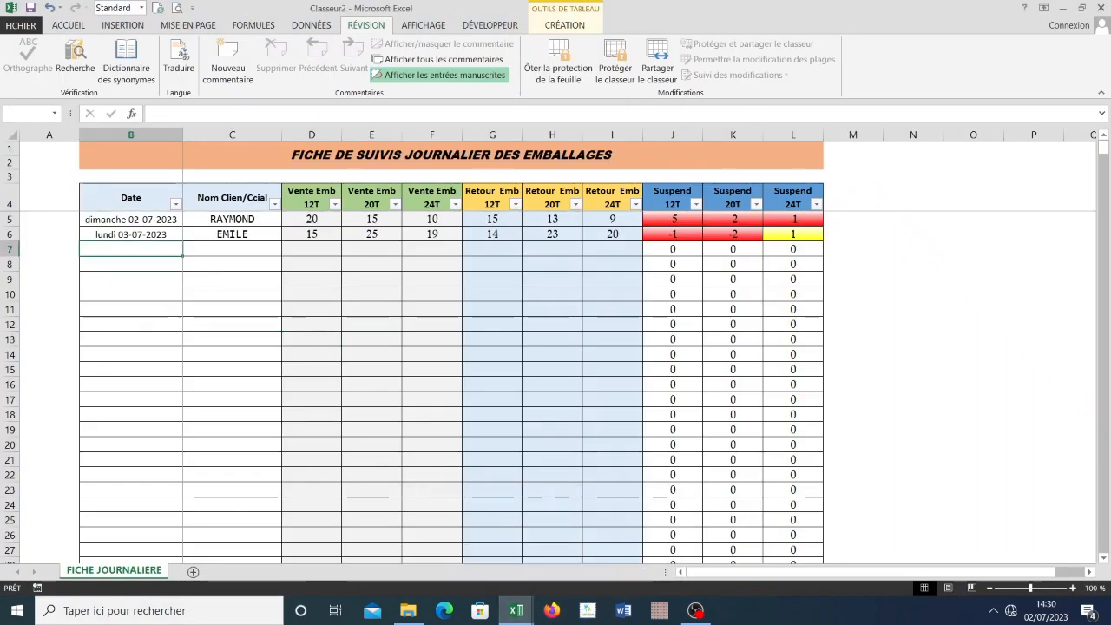
{"action": "left_click", "coordinate": [372, 264]}
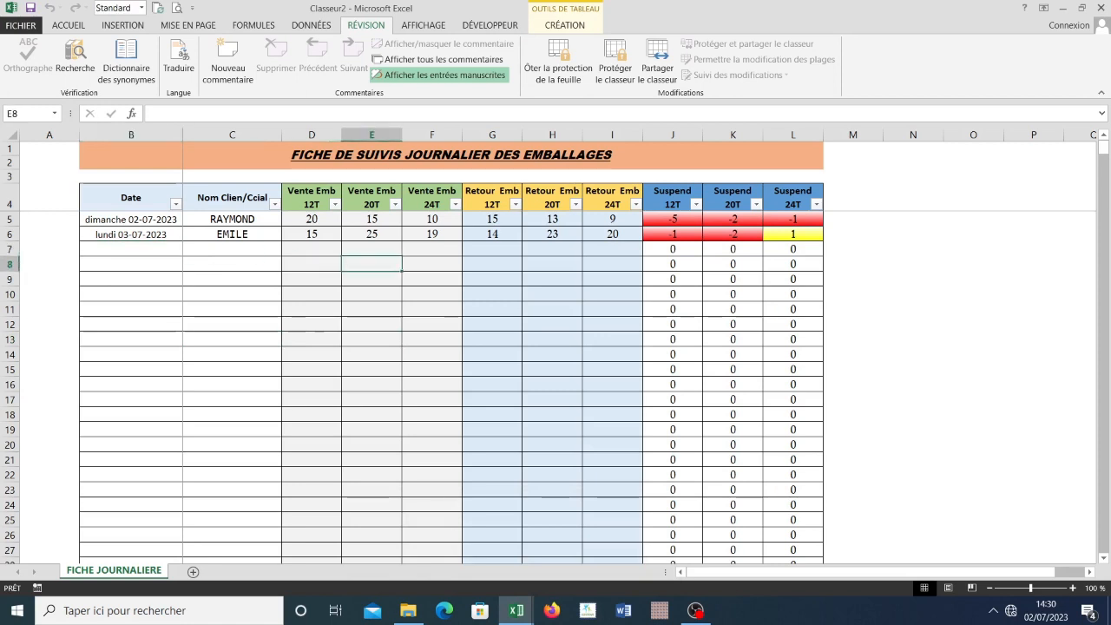
{"action": "left_click", "coordinate": [232, 249]}
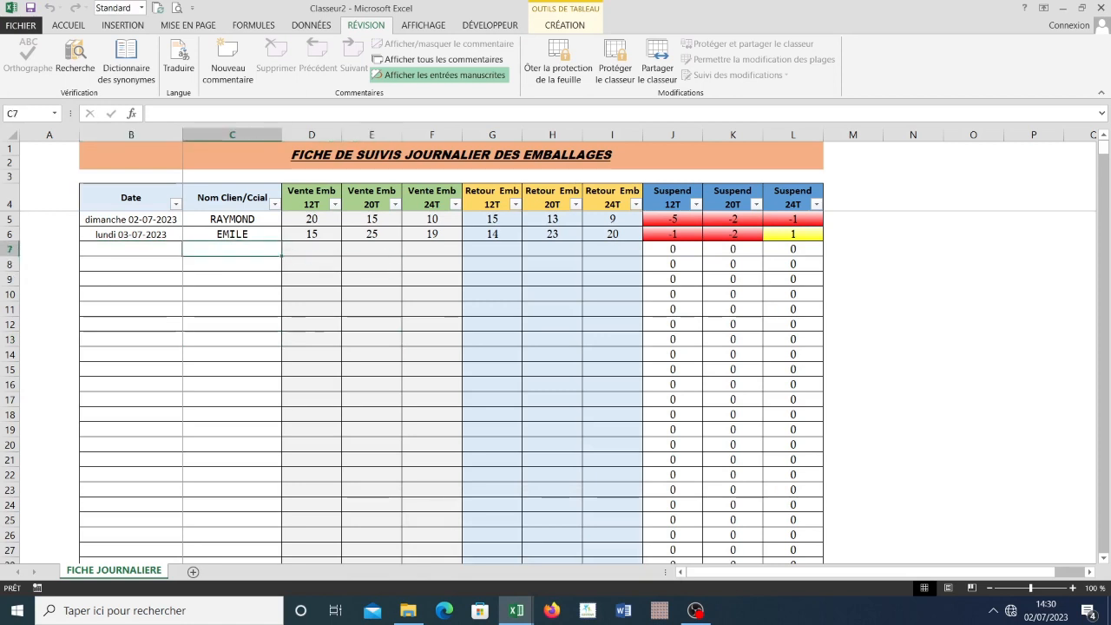
{"action": "left_click_drag", "start_coordinate": [232, 249], "coordinate": [552, 295]}
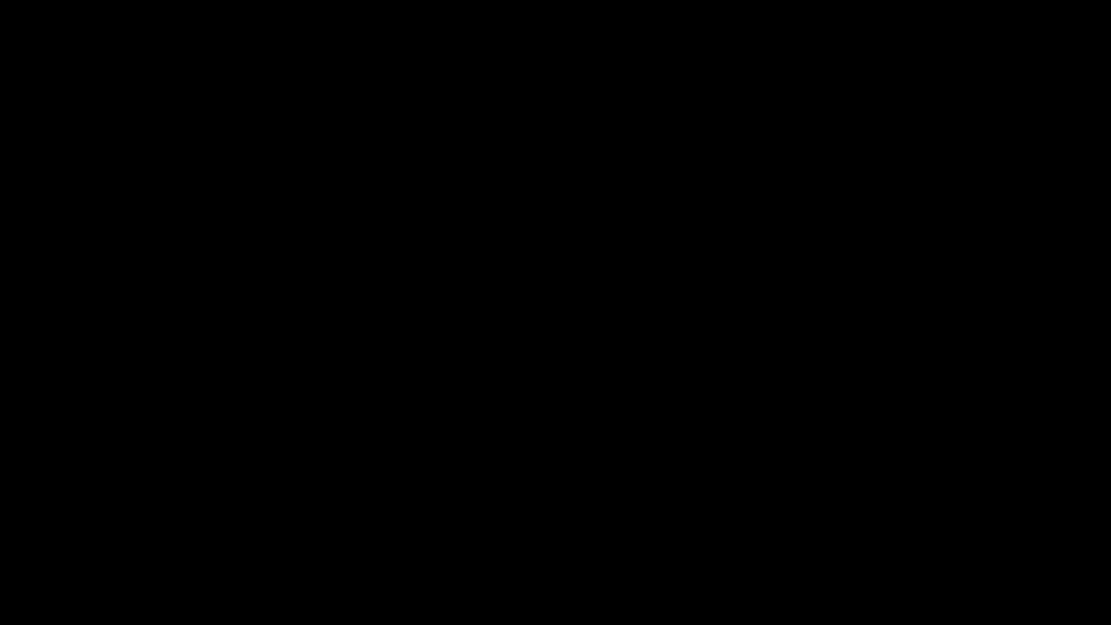